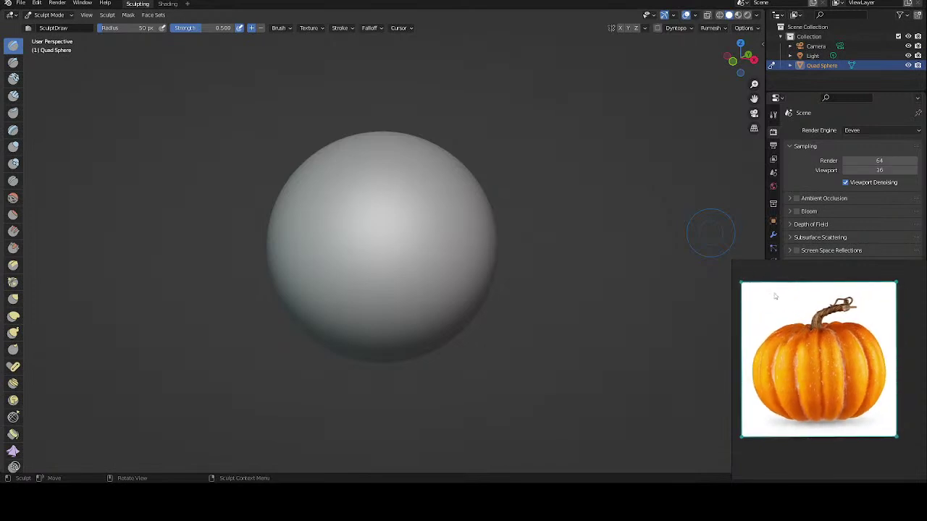
# Step: Tilt the pumpkin reference image slightly, call up brush settings and orbit around the sphere
pyautogui.moveTo(742, 285); pyautogui.dragTo(760, 303)
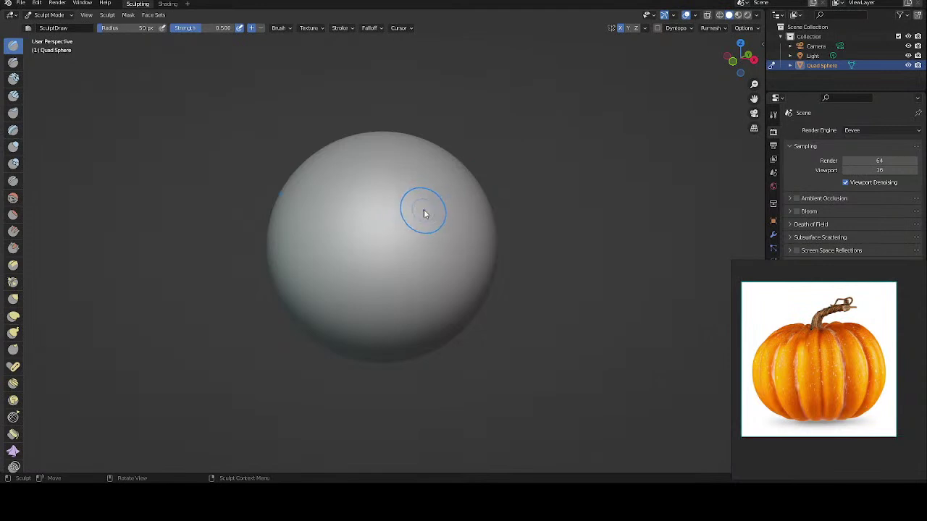
pyautogui.rightClick(438, 210)
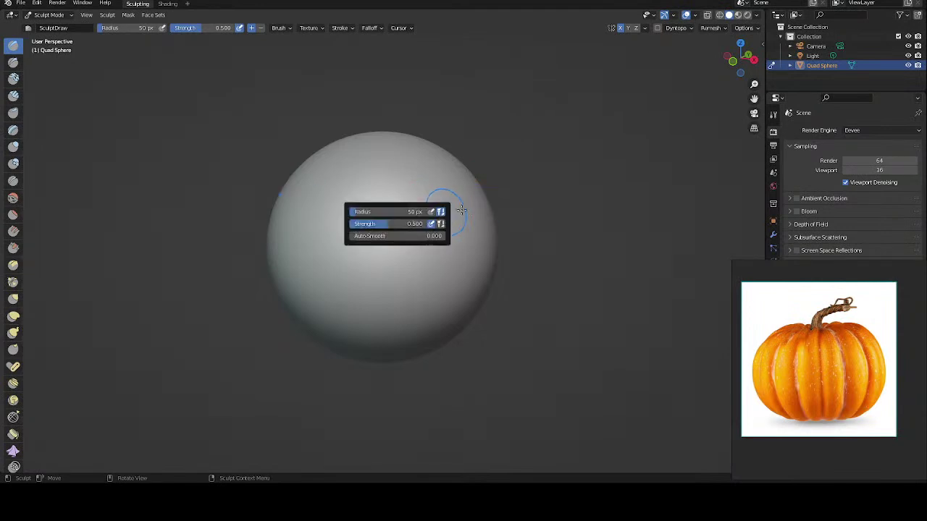
pyautogui.rightClick(443, 212)
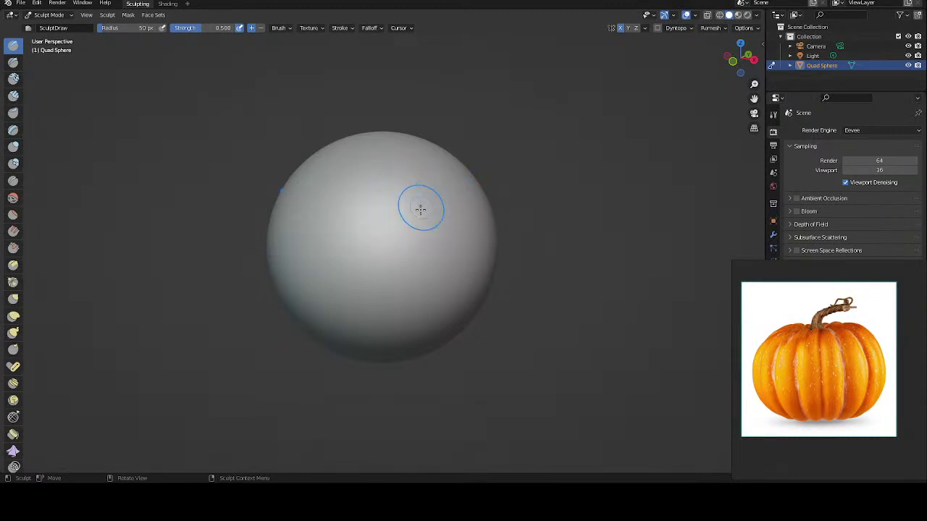
pyautogui.moveTo(455, 207)
pyautogui.mouseDown(button='middle')
pyautogui.moveTo(425, 196)
pyautogui.moveTo(407, 207)
pyautogui.mouseUp(button='middle')
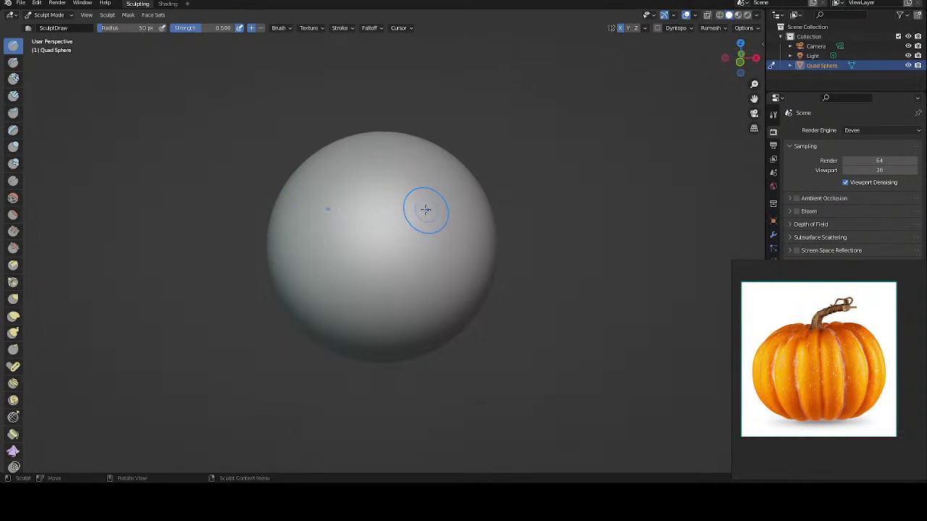
pyautogui.moveTo(424, 209); pyautogui.dragTo(409, 181, button='middle')
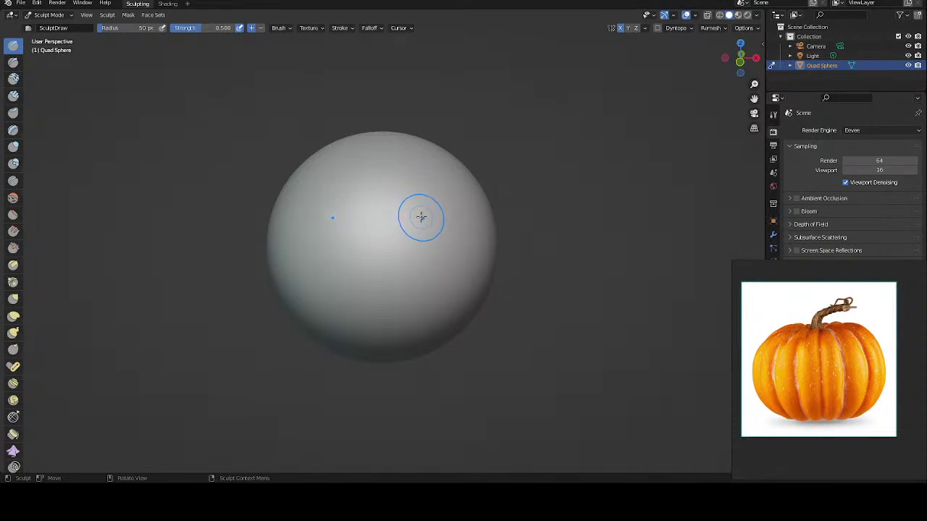
# Step: Set the Draw brush radius to 16 px and press a mirrored pair of marks on the upper front
pyautogui.press('f')
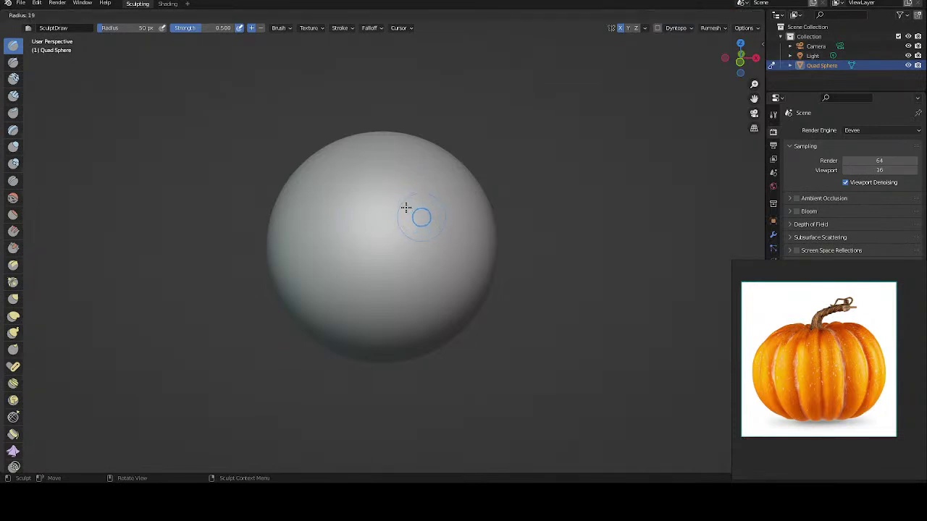
pyautogui.click(406, 209)
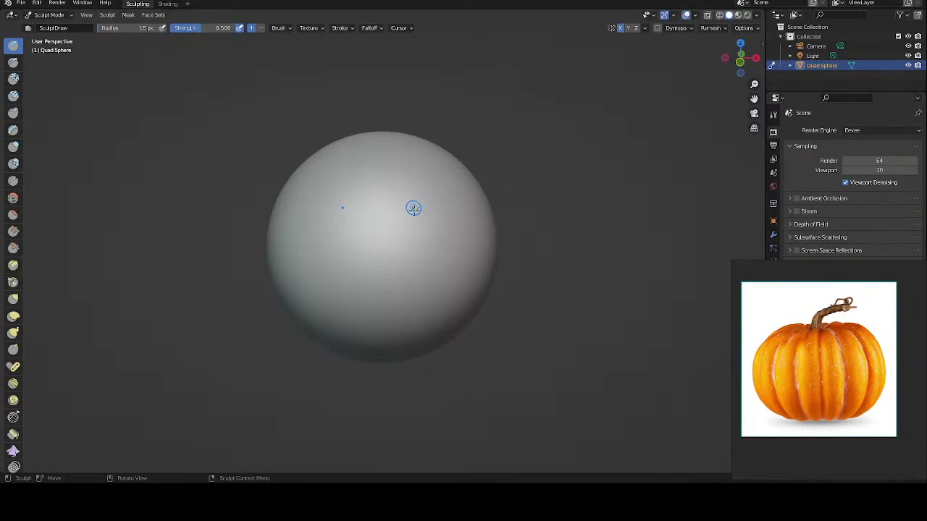
pyautogui.moveTo(413, 214); pyautogui.dragTo(418, 216)
pyautogui.moveTo(25, 219)
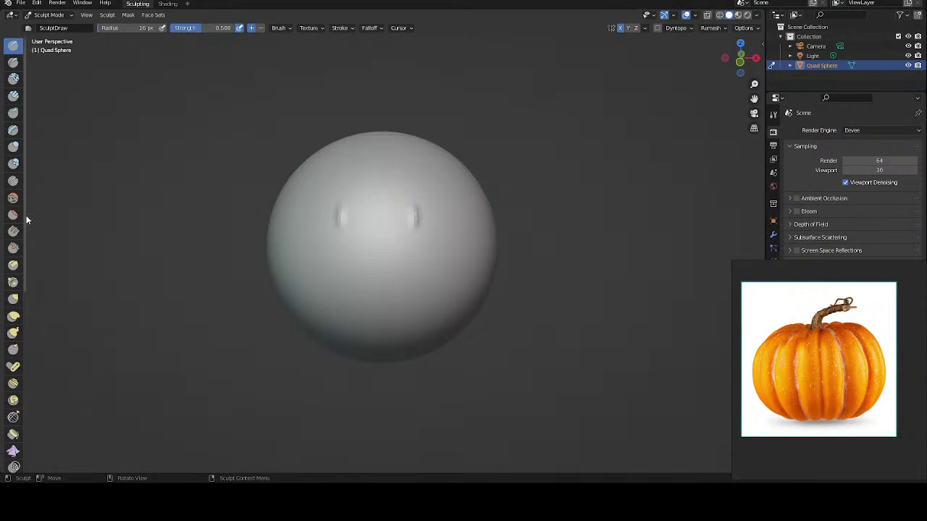
# Step: Drag the toolbar's right edge outward so the sculpt brushes display in two columns
pyautogui.moveTo(26, 216); pyautogui.dragTo(37, 214)
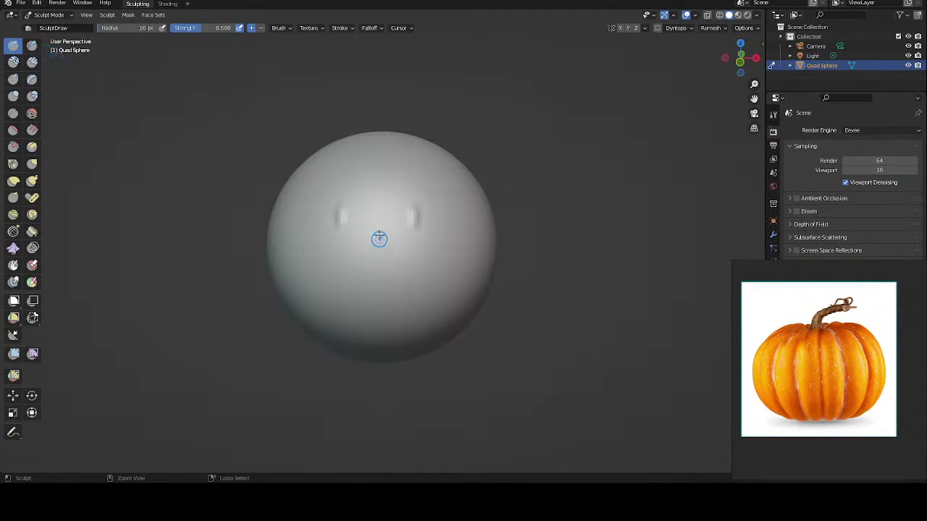
pyautogui.moveTo(379, 225)
pyautogui.mouseDown()
pyautogui.moveTo(384, 305)
pyautogui.moveTo(379, 269)
pyautogui.mouseUp()
pyautogui.moveTo(364, 213)
pyautogui.mouseDown()
pyautogui.moveTo(363, 310)
pyautogui.moveTo(358, 209)
pyautogui.mouseUp()
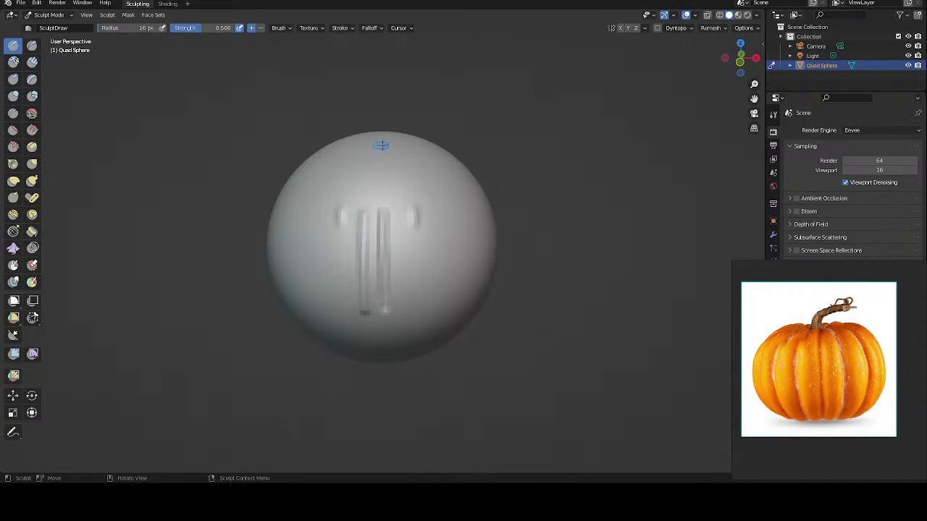
pyautogui.hotkey('ctrl', 'z')
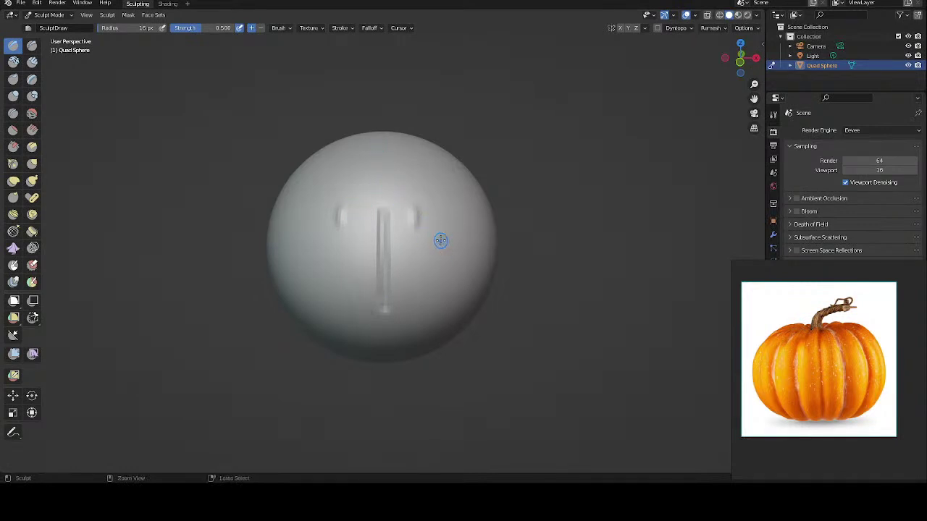
pyautogui.hotkey('ctrl', 'z')
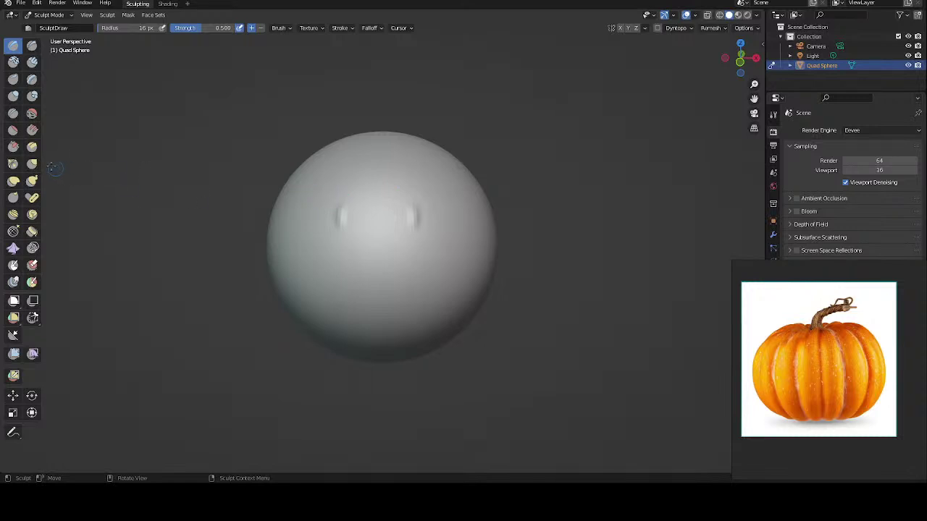
# Step: Select Elastic Deform, set its radius to 227 px, and toggle the X and Y mirror axes
pyautogui.click(14, 184)
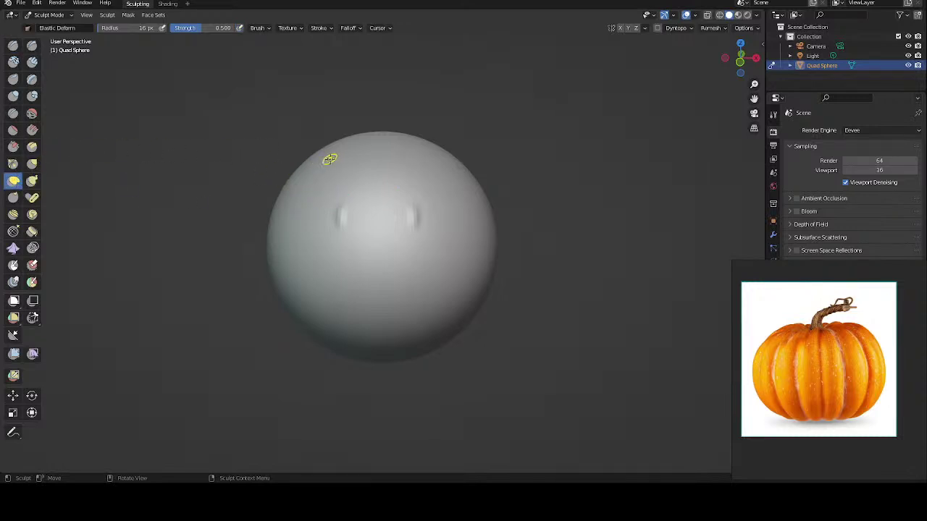
pyautogui.click(621, 29)
pyautogui.press('f')
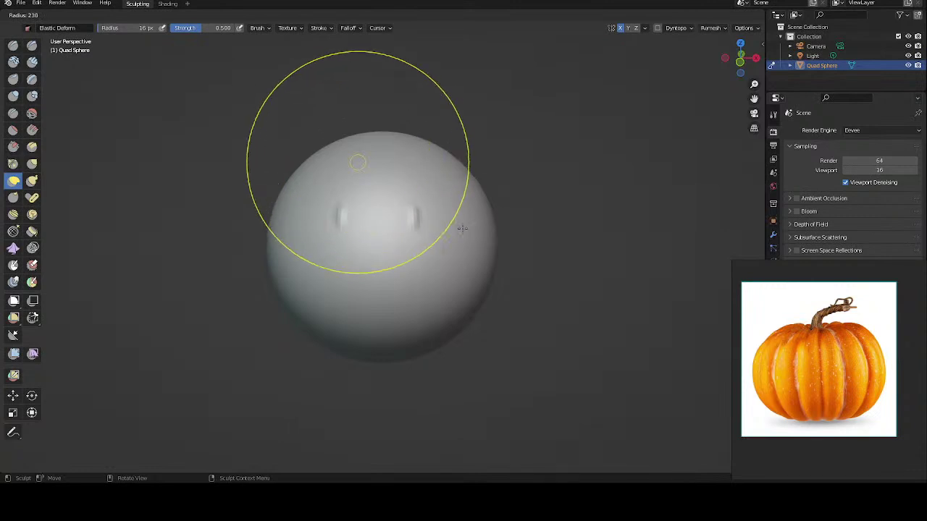
pyautogui.click(452, 217)
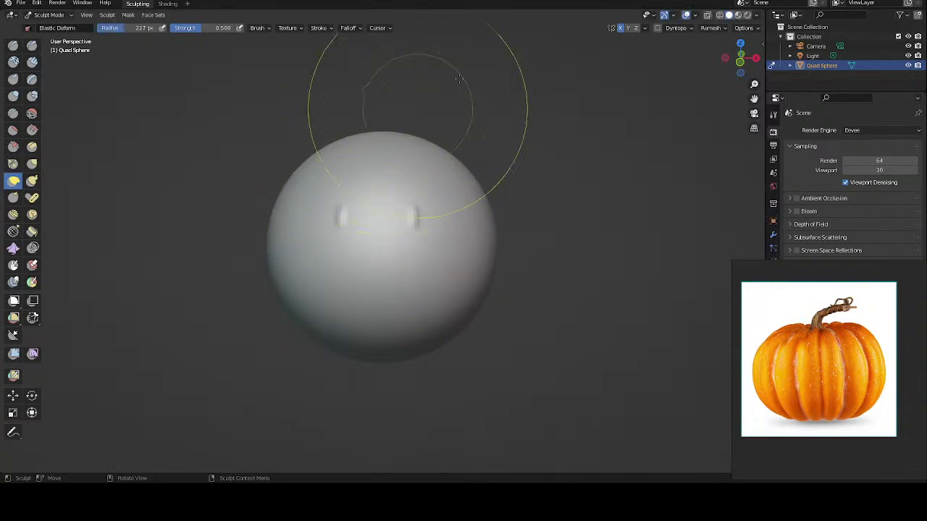
pyautogui.click(627, 28)
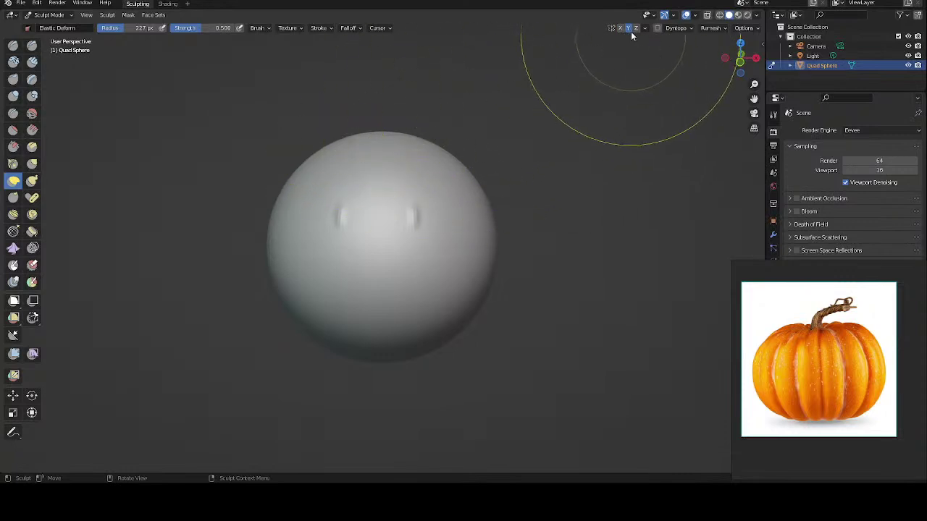
pyautogui.click(630, 29)
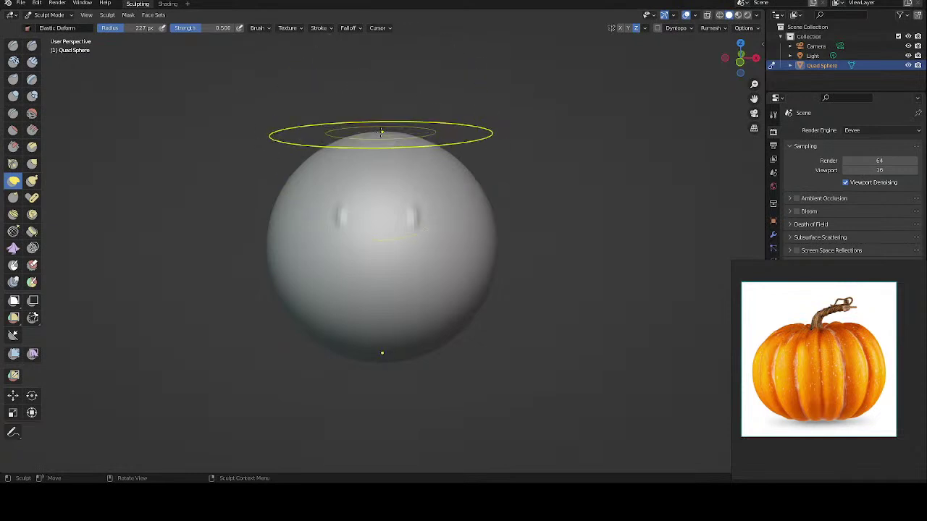
# Step: Try squashing the top and stretching the right side, undoing and toggling X mirror off again
pyautogui.moveTo(381, 136); pyautogui.dragTo(379, 187)
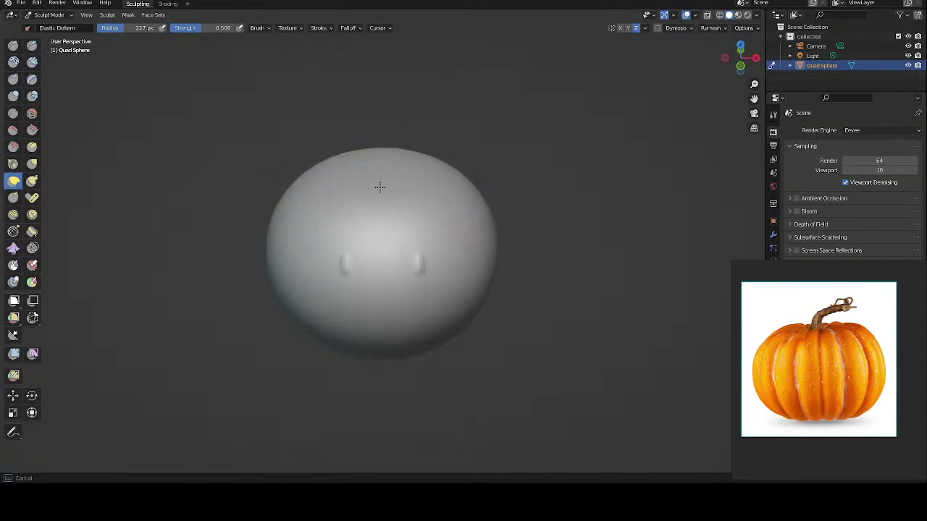
pyautogui.hotkey('ctrl', 'z')
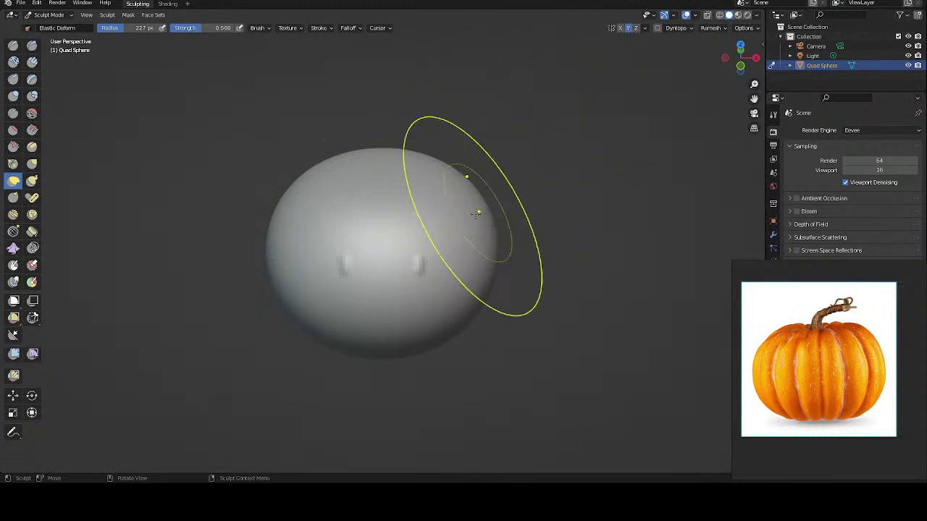
pyautogui.moveTo(478, 220); pyautogui.dragTo(478, 220)
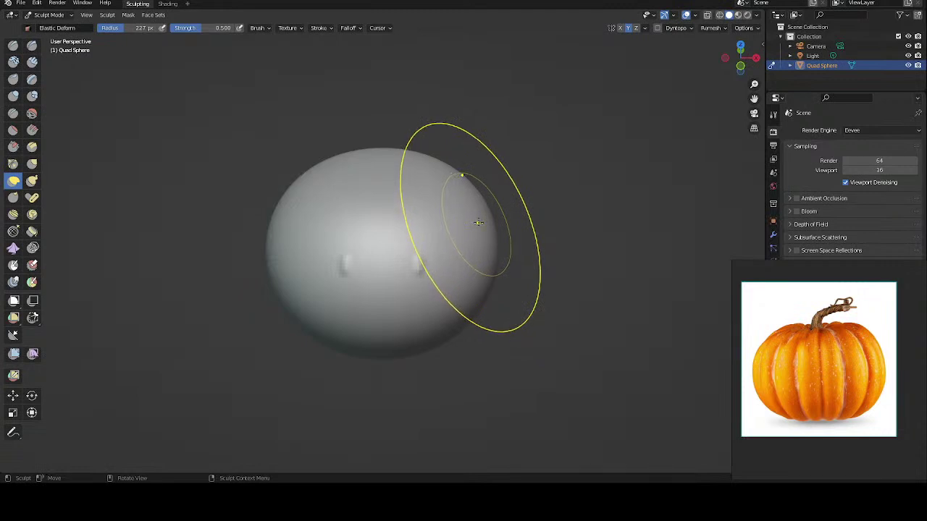
pyautogui.click(620, 30)
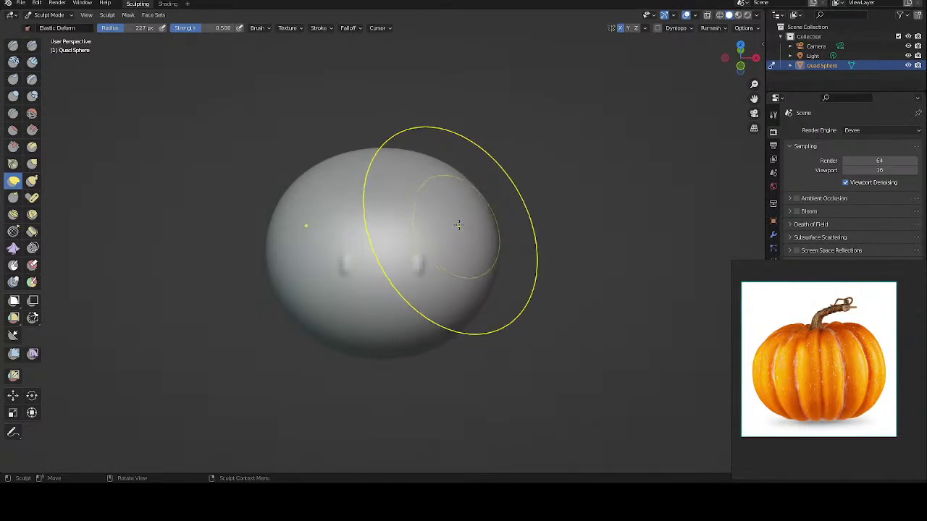
pyautogui.click(620, 28)
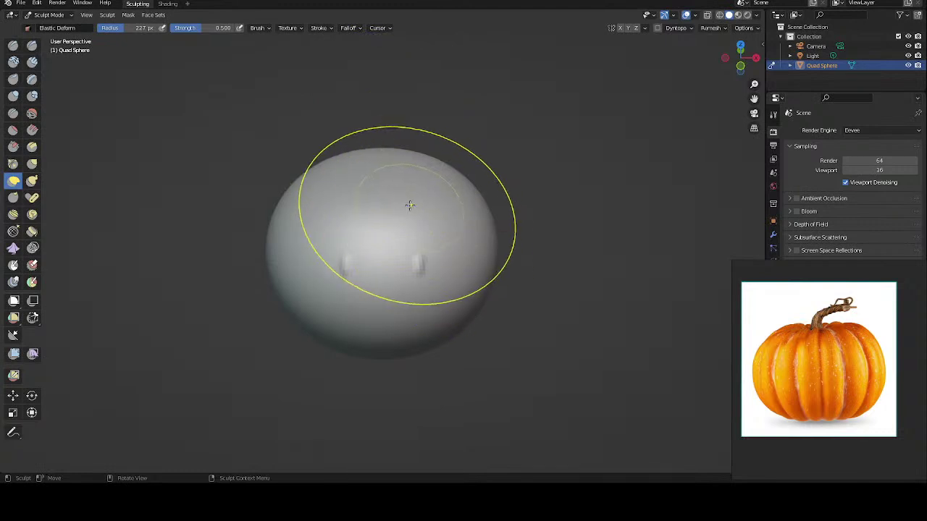
# Step: Enable Z-axis mirroring and reshape the sphere's top into a rounder, fuller body
pyautogui.moveTo(393, 155); pyautogui.dragTo(391, 158, button='middle')
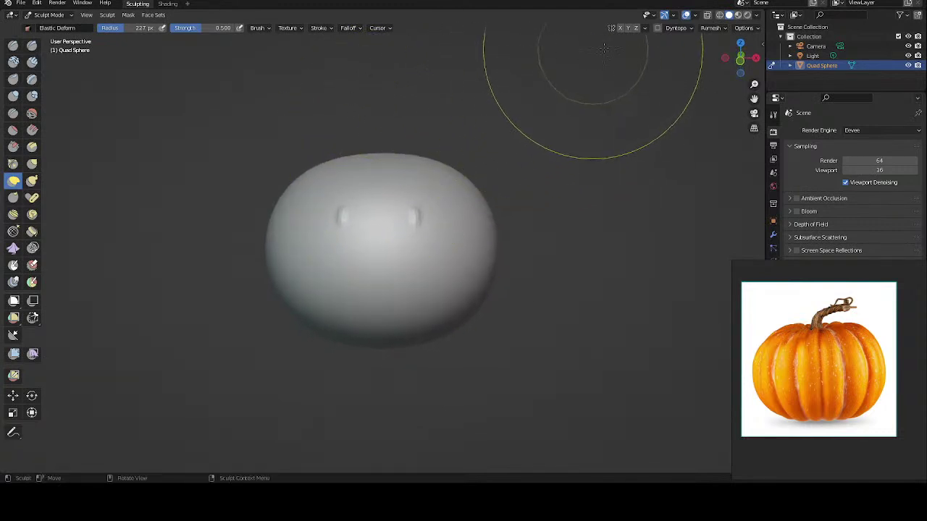
pyautogui.click(637, 29)
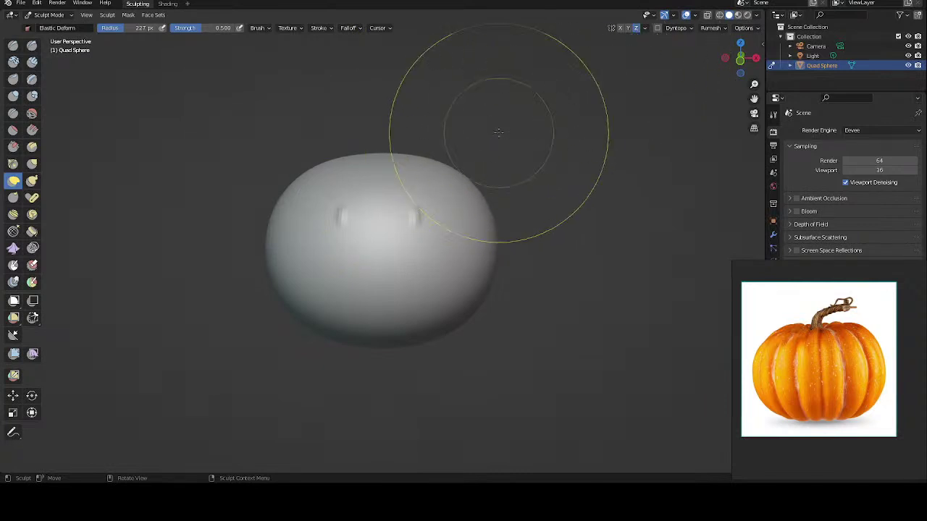
pyautogui.moveTo(383, 165)
pyautogui.mouseDown()
pyautogui.moveTo(370, 145)
pyautogui.moveTo(380, 161)
pyautogui.moveTo(372, 157)
pyautogui.mouseUp()
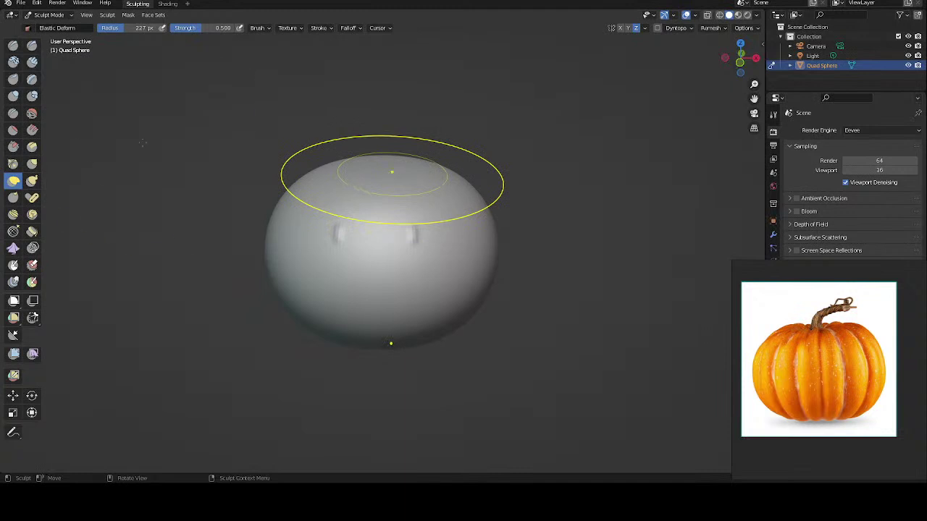
# Step: Switch to the Grab brush at 127 px radius and pull the sphere's top flatter and wider
pyautogui.click(38, 166)
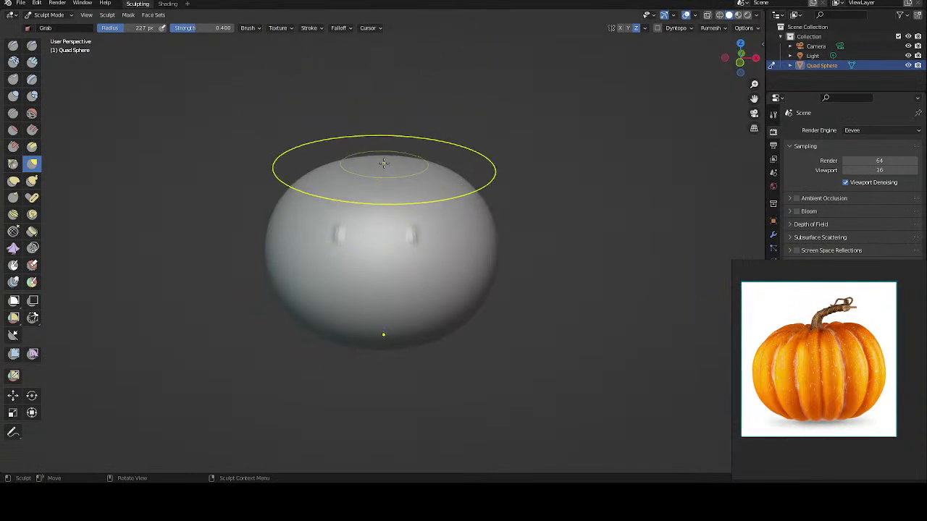
pyautogui.press('f')
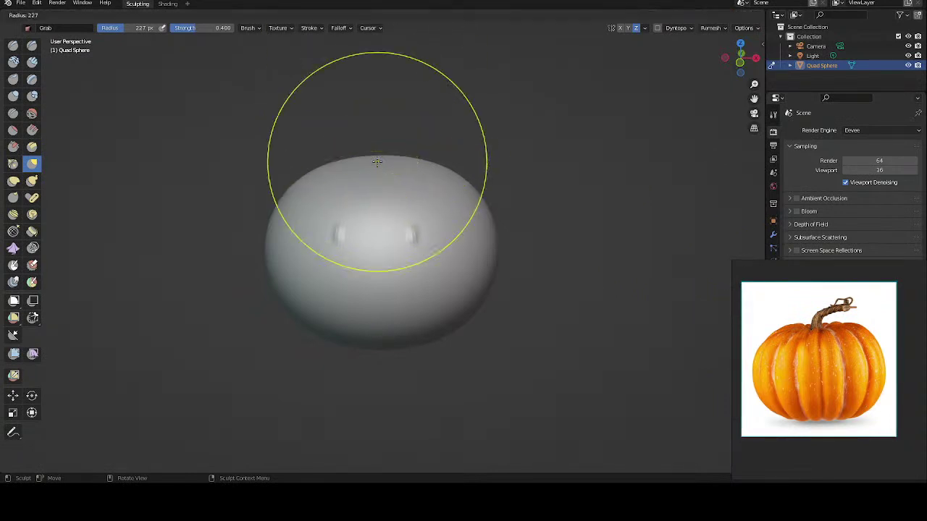
pyautogui.click(340, 147)
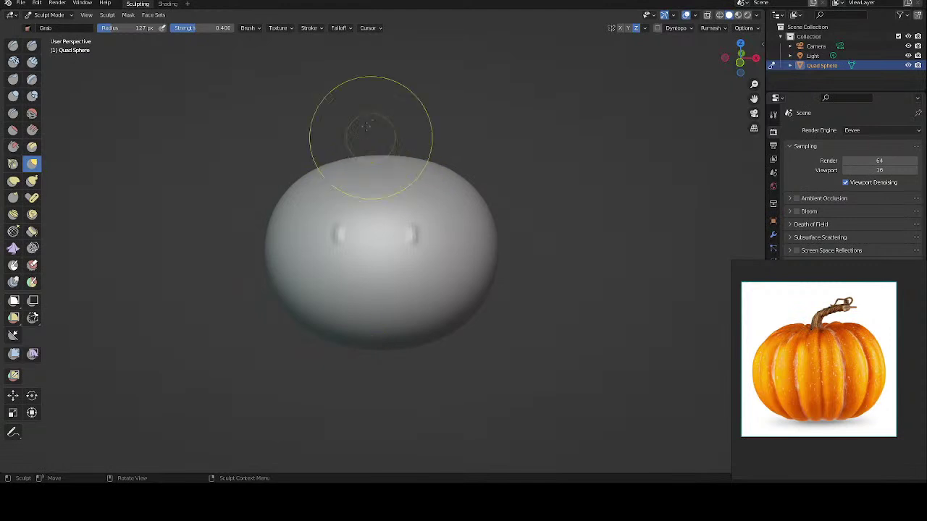
pyautogui.moveTo(347, 160); pyautogui.dragTo(379, 210)
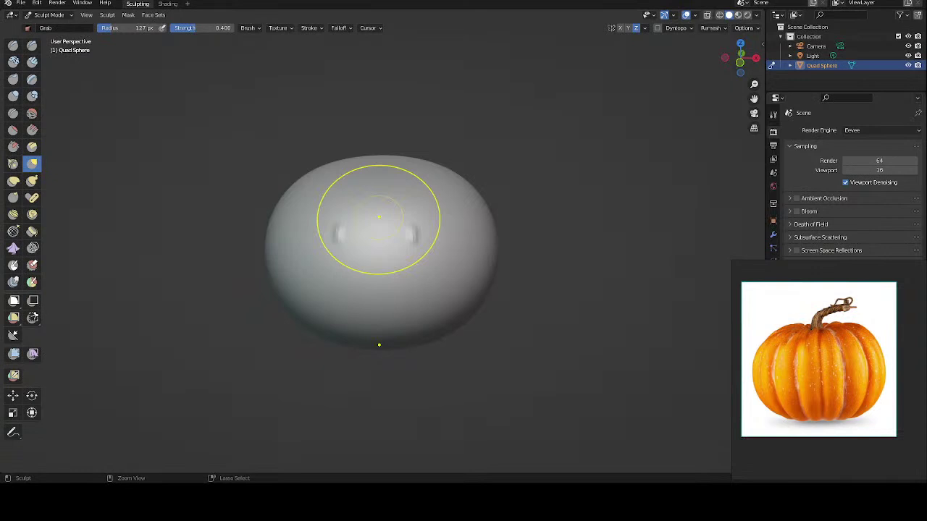
# Step: Zoom in and pull the right front groove further downward with the Grab brush, then zoom out
pyautogui.scroll(3, 435, 215)
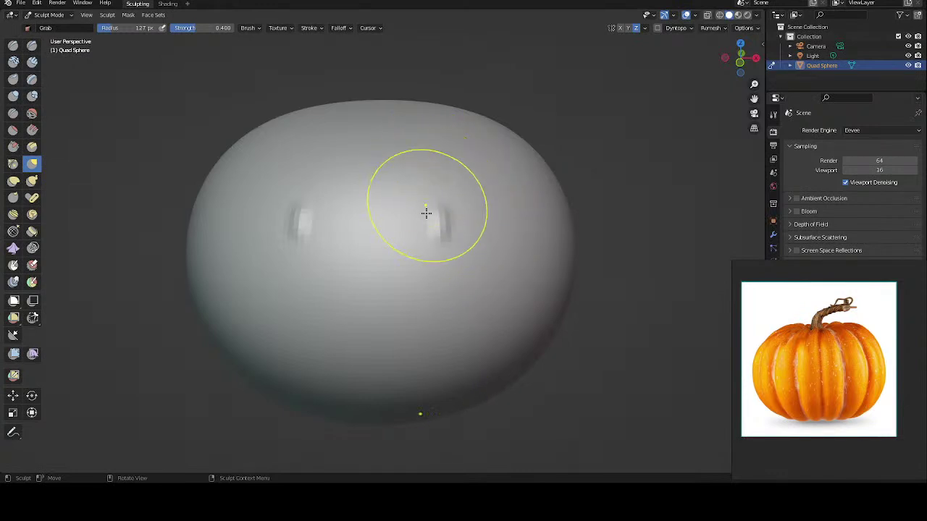
pyautogui.scroll(1, 435, 208)
pyautogui.scroll(2, 438, 188)
pyautogui.scroll(2, 442, 178)
pyautogui.scroll(-1, 443, 182)
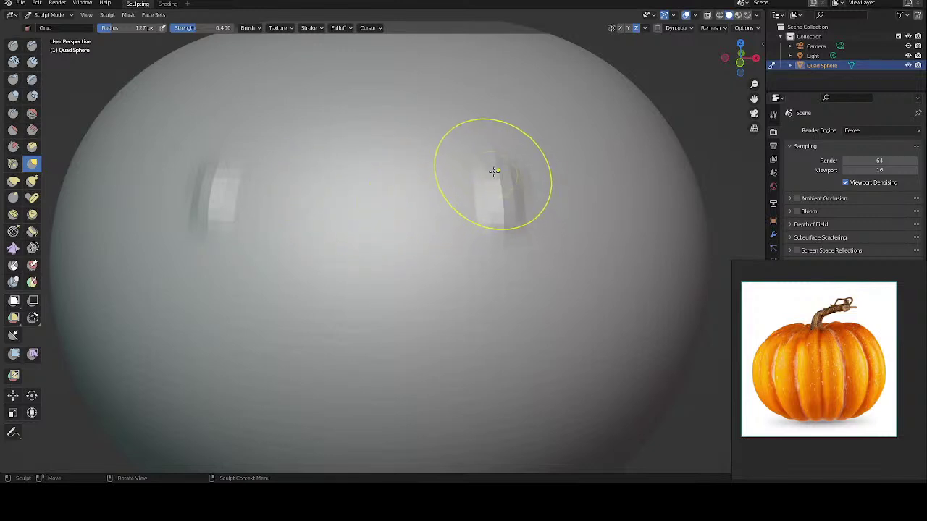
pyautogui.moveTo(471, 196); pyautogui.dragTo(475, 219)
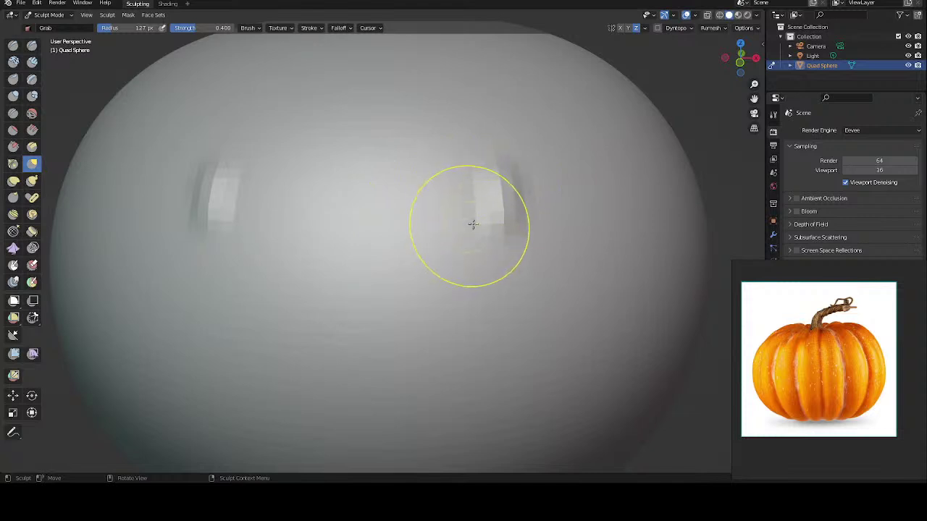
pyautogui.keyDown('ctrl'); pyautogui.moveTo(471, 214); pyautogui.dragTo(460, 278, button='middle'); pyautogui.keyUp('ctrl')
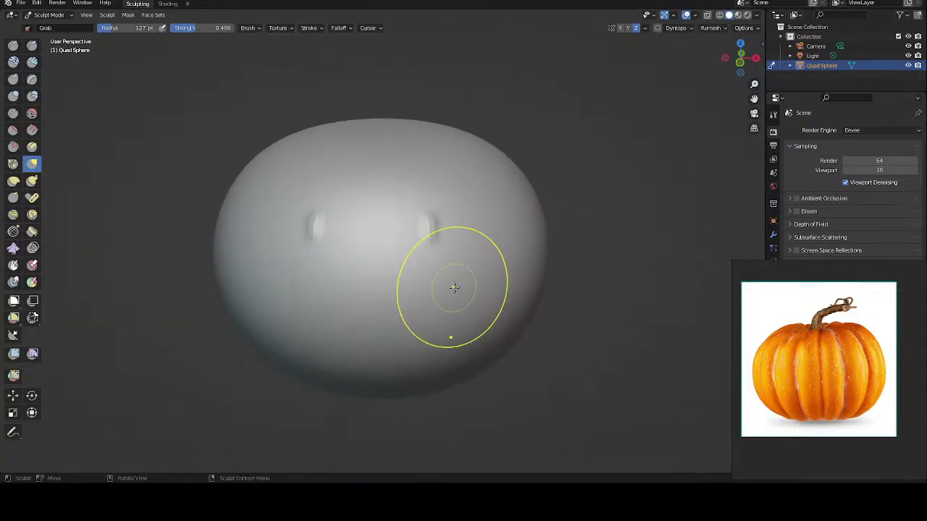
pyautogui.scroll(-1, 460, 239)
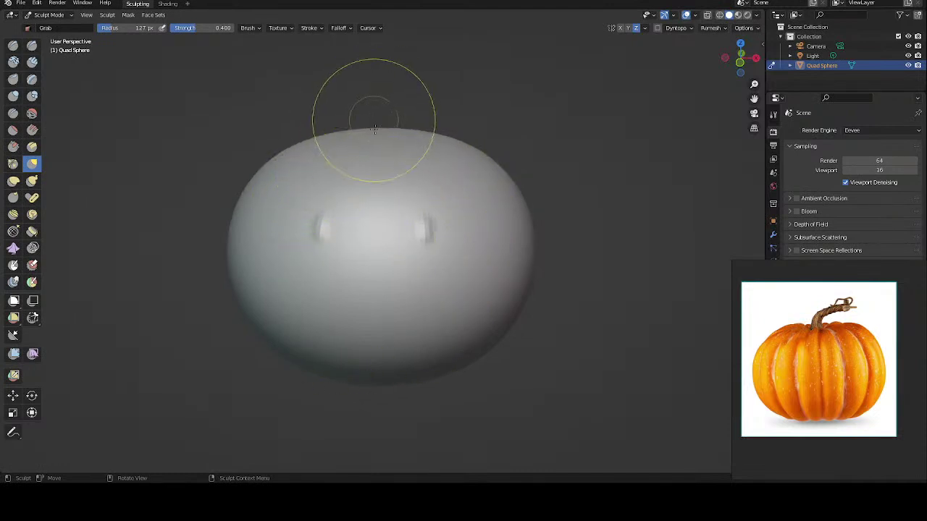
# Step: Push a dimple into the top centre of the sphere and check it from the front
pyautogui.moveTo(391, 142); pyautogui.dragTo(386, 159, button='middle')
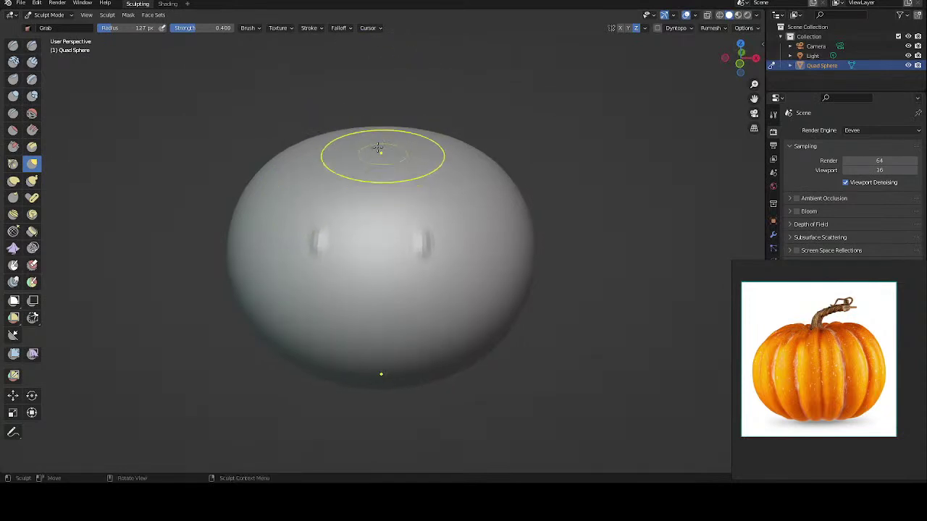
pyautogui.moveTo(378, 147); pyautogui.dragTo(378, 155)
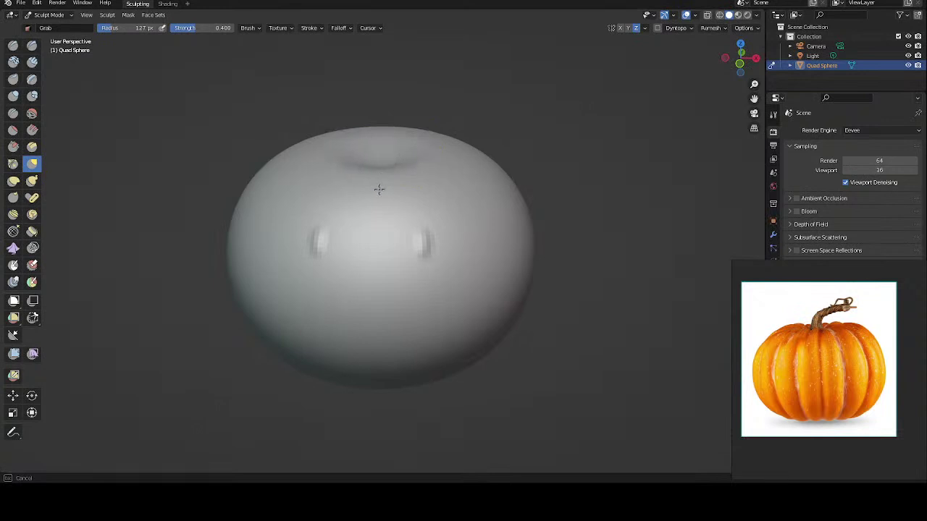
pyautogui.moveTo(379, 178); pyautogui.dragTo(373, 176)
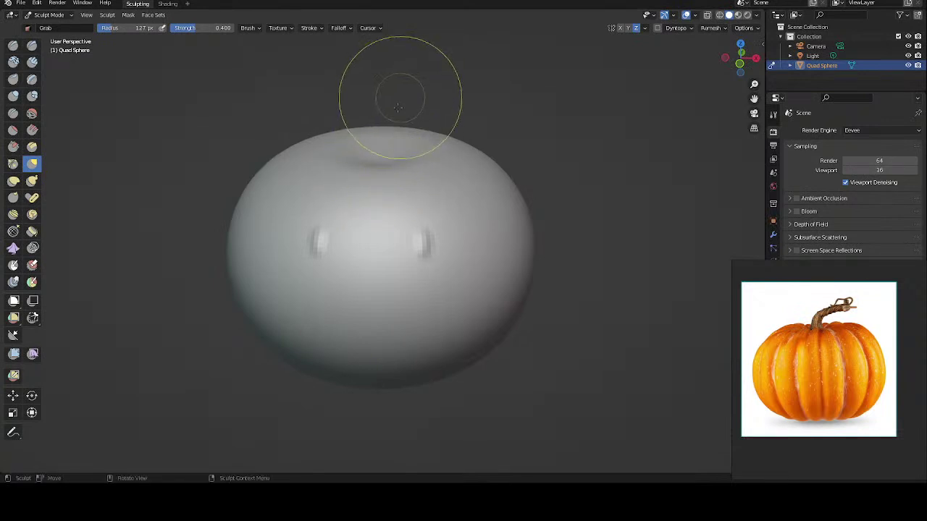
pyautogui.moveTo(399, 93)
pyautogui.mouseDown(button='middle')
pyautogui.moveTo(398, 117)
pyautogui.moveTo(376, 138)
pyautogui.mouseUp(button='middle')
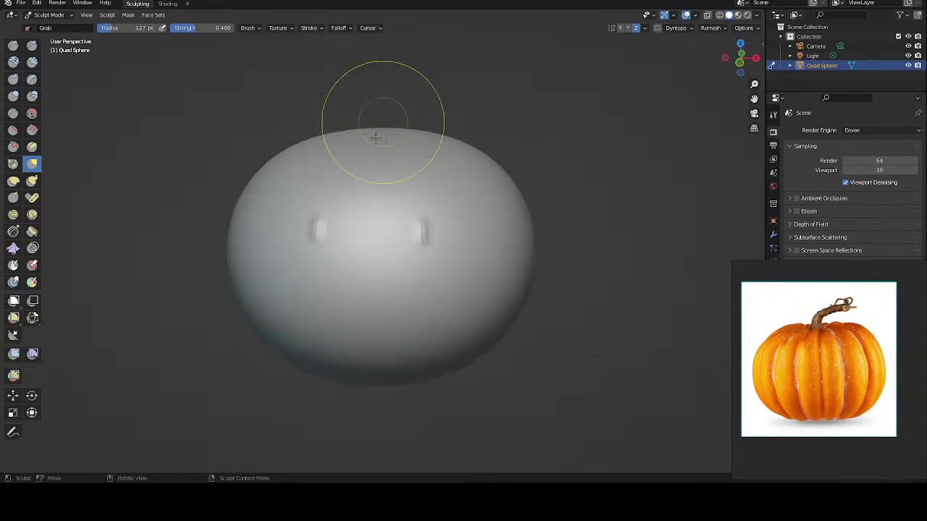
# Step: Enlarge the Grab brush to 241 px and deepen the top dimple
pyautogui.press('f')
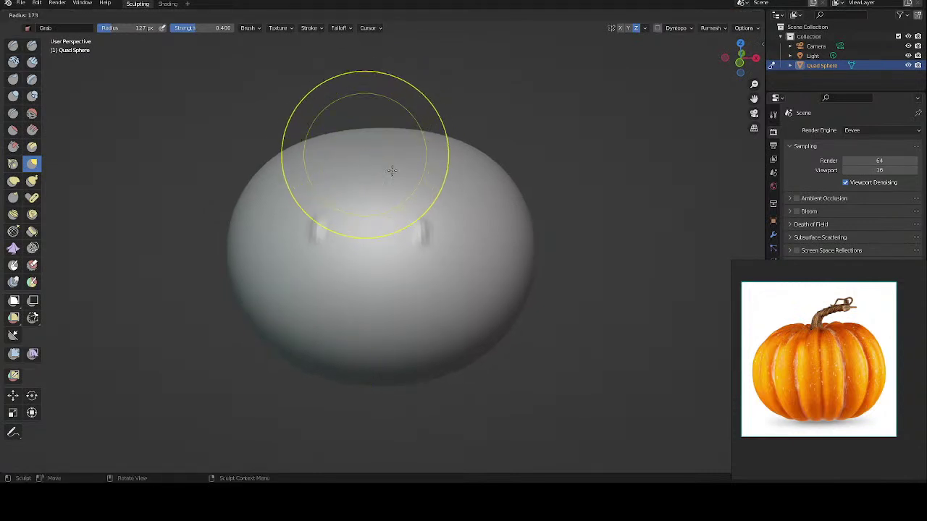
pyautogui.click(420, 196)
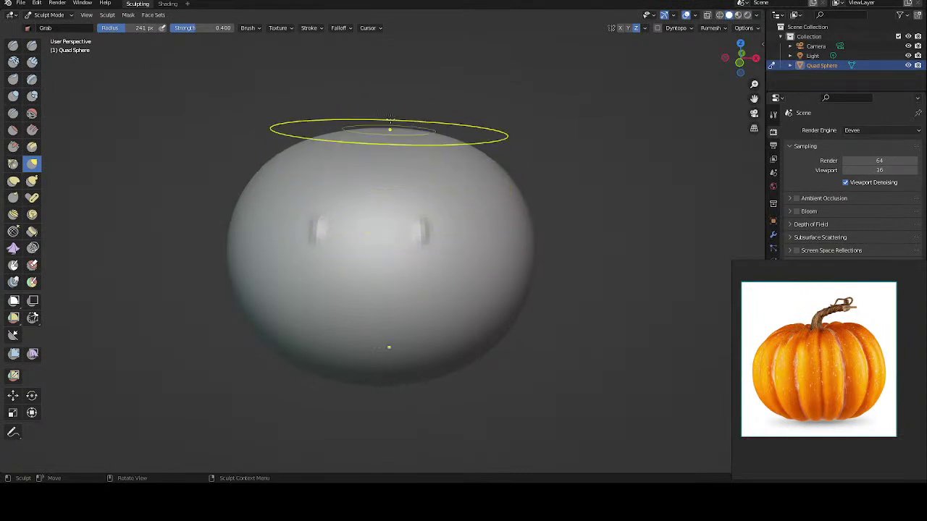
pyautogui.moveTo(376, 144); pyautogui.dragTo(375, 139, button='middle')
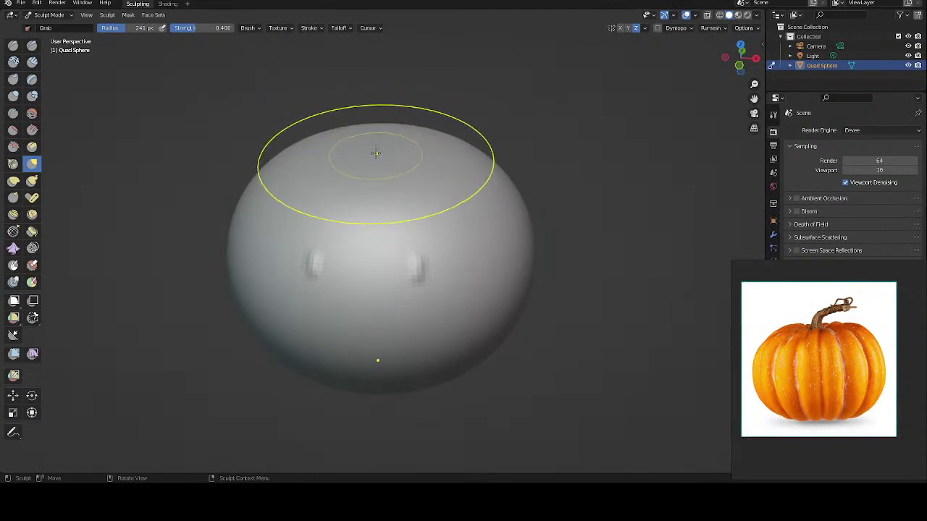
pyautogui.moveTo(374, 162); pyautogui.dragTo(374, 164, button='middle')
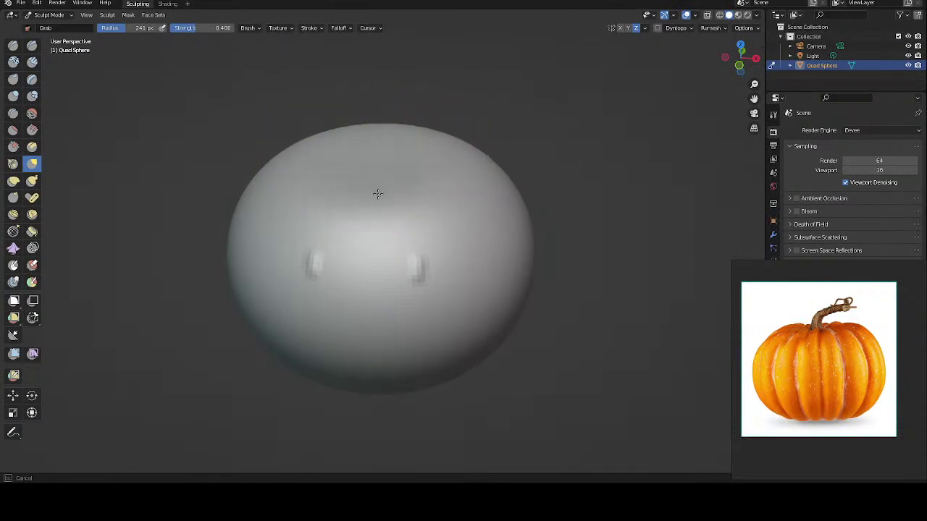
pyautogui.moveTo(382, 155)
pyautogui.mouseDown(button='middle')
pyautogui.moveTo(370, 114)
pyautogui.moveTo(414, 152)
pyautogui.moveTo(407, 128)
pyautogui.moveTo(381, 149)
pyautogui.mouseUp(button='middle')
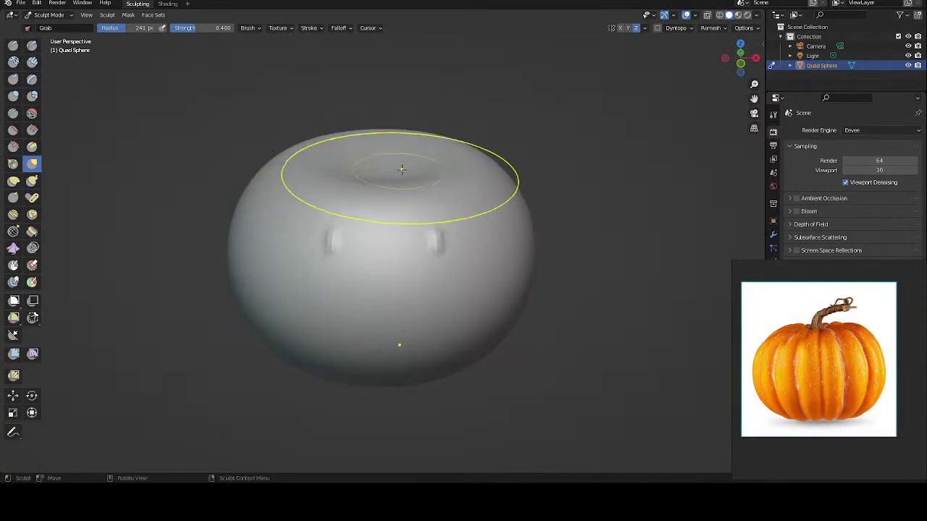
pyautogui.moveTo(381, 159); pyautogui.dragTo(409, 177)
pyautogui.moveTo(379, 140)
pyautogui.mouseDown(button='middle')
pyautogui.moveTo(382, 133)
pyautogui.moveTo(311, 144)
pyautogui.mouseUp(button='middle')
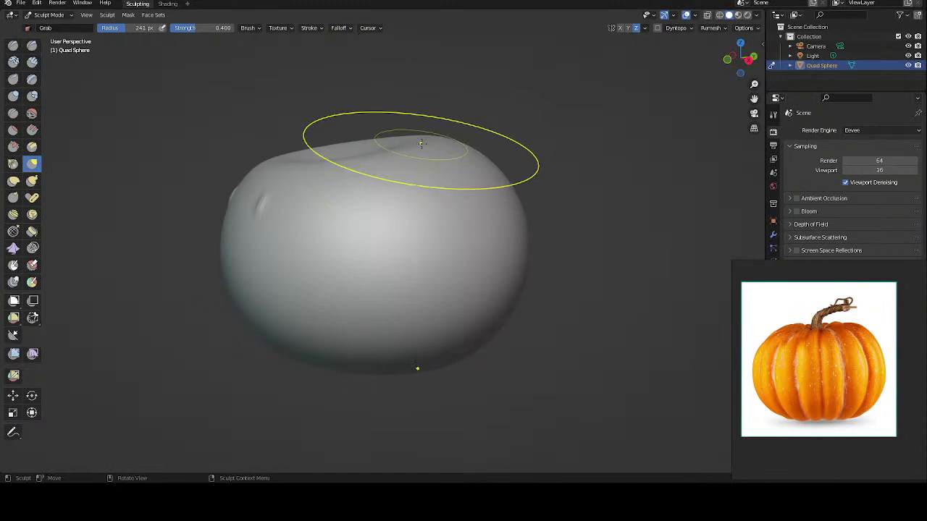
# Step: Flatten and raise the top rim of the body with several Grab strokes
pyautogui.moveTo(420, 127); pyautogui.dragTo(414, 114)
pyautogui.moveTo(424, 149)
pyautogui.mouseDown()
pyautogui.moveTo(424, 114)
pyautogui.moveTo(410, 129)
pyautogui.mouseUp()
pyautogui.moveTo(410, 129)
pyautogui.mouseDown(button='middle')
pyautogui.moveTo(398, 131)
pyautogui.moveTo(411, 142)
pyautogui.mouseUp(button='middle')
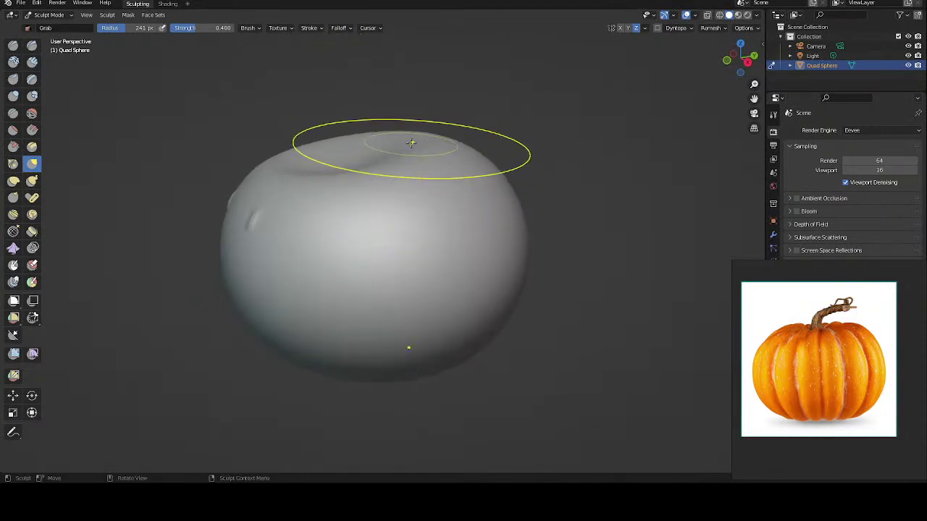
pyautogui.moveTo(409, 142)
pyautogui.mouseDown()
pyautogui.moveTo(422, 157)
pyautogui.moveTo(408, 134)
pyautogui.mouseUp()
pyautogui.moveTo(408, 135)
pyautogui.mouseDown(button='middle')
pyautogui.moveTo(435, 127)
pyautogui.moveTo(395, 108)
pyautogui.mouseUp(button='middle')
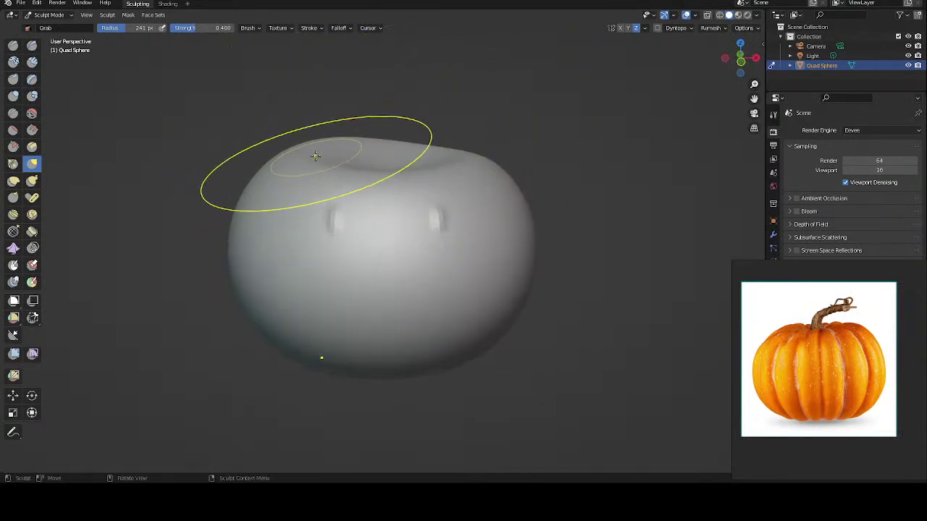
# Step: Pull the top-left rim and top into a broad crown, checking it from several sides
pyautogui.moveTo(317, 155); pyautogui.dragTo(317, 152)
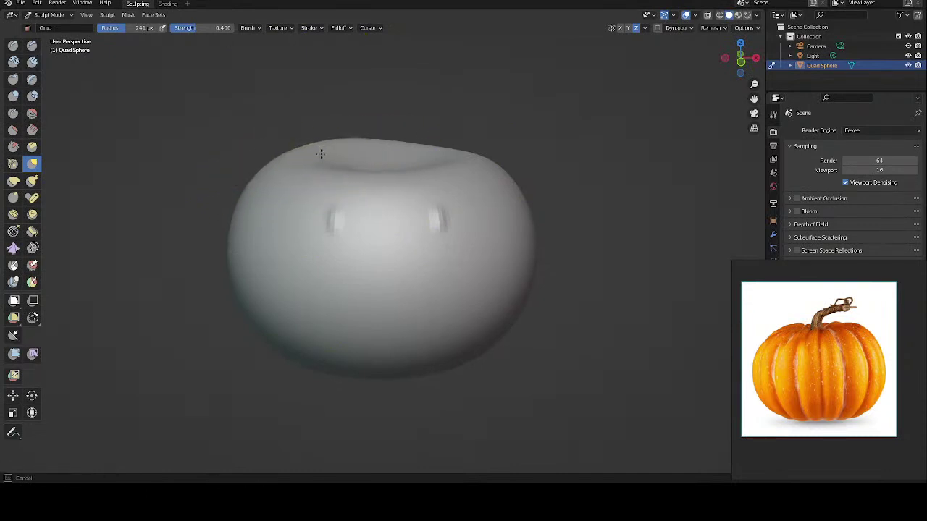
pyautogui.moveTo(322, 93)
pyautogui.mouseDown(button='middle')
pyautogui.moveTo(227, 118)
pyautogui.moveTo(256, 126)
pyautogui.moveTo(254, 118)
pyautogui.mouseUp(button='middle')
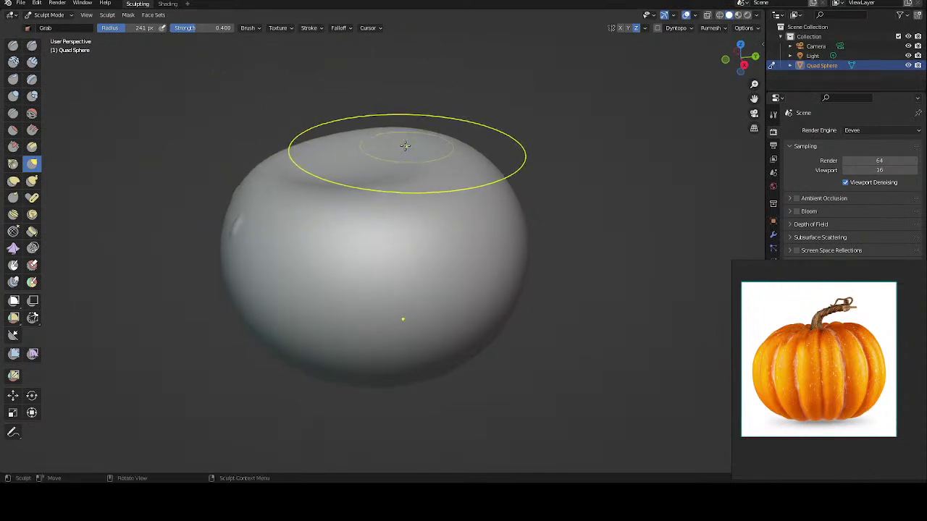
pyautogui.moveTo(402, 141)
pyautogui.mouseDown()
pyautogui.moveTo(403, 155)
pyautogui.moveTo(373, 72)
pyautogui.mouseUp()
pyautogui.moveTo(372, 72)
pyautogui.mouseDown(button='middle')
pyautogui.moveTo(424, 106)
pyautogui.moveTo(382, 108)
pyautogui.moveTo(383, 152)
pyautogui.mouseUp(button='middle')
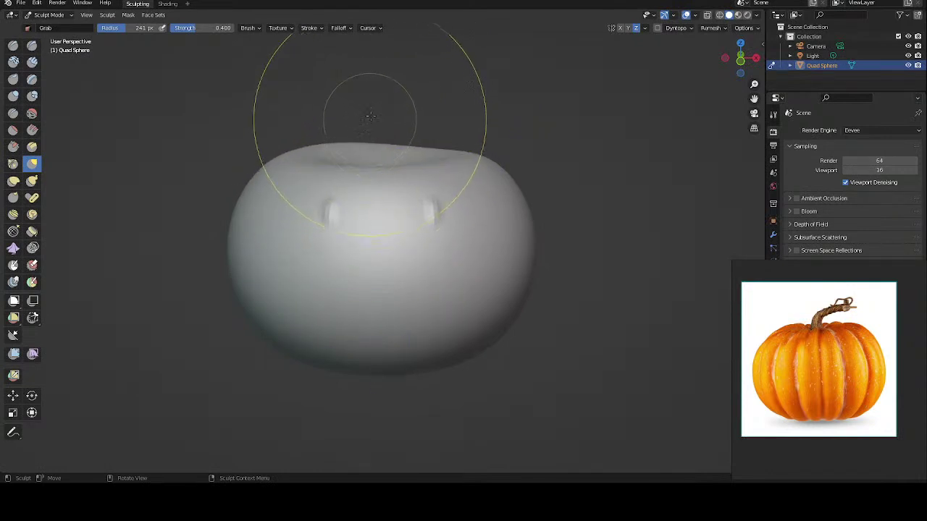
pyautogui.moveTo(366, 114)
pyautogui.mouseDown(button='middle')
pyautogui.moveTo(292, 139)
pyautogui.moveTo(375, 121)
pyautogui.moveTo(373, 98)
pyautogui.moveTo(457, 106)
pyautogui.moveTo(452, 93)
pyautogui.mouseUp(button='middle')
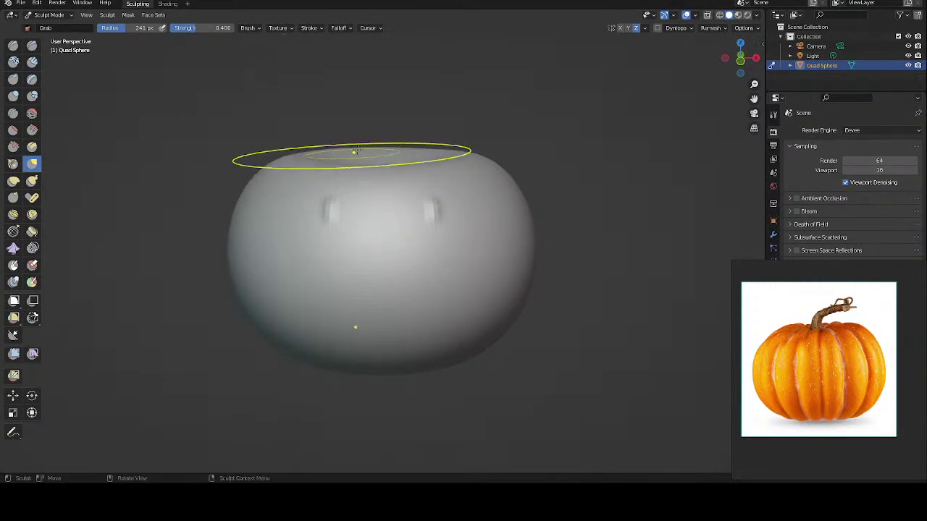
pyautogui.moveTo(338, 148)
pyautogui.mouseDown(button='middle')
pyautogui.moveTo(283, 121)
pyautogui.moveTo(338, 80)
pyautogui.moveTo(355, 41)
pyautogui.moveTo(360, 85)
pyautogui.moveTo(346, 113)
pyautogui.mouseUp(button='middle')
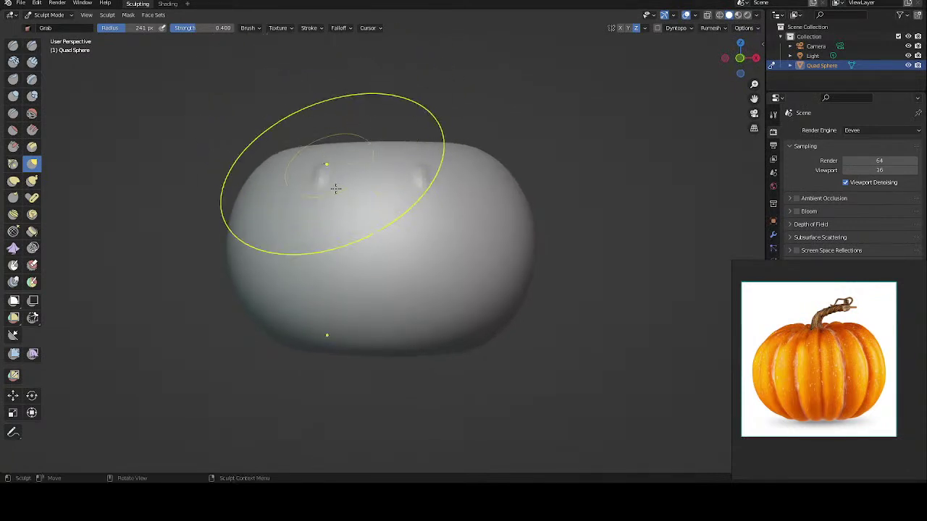
pyautogui.moveTo(335, 188); pyautogui.dragTo(331, 163, button='middle')
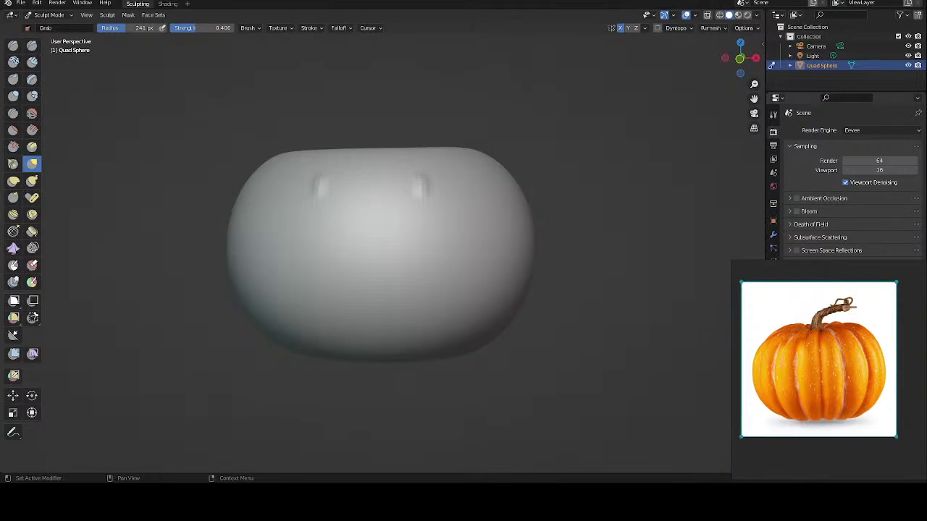
# Step: Switch to the Draw brush at an 18 px radius and orbit up to view the top dent
pyautogui.click(14, 46)
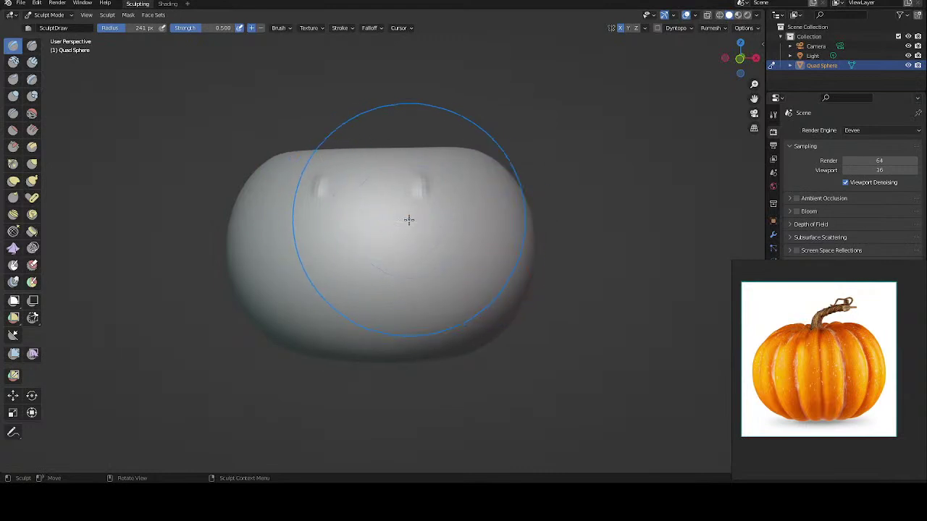
pyautogui.press('f')
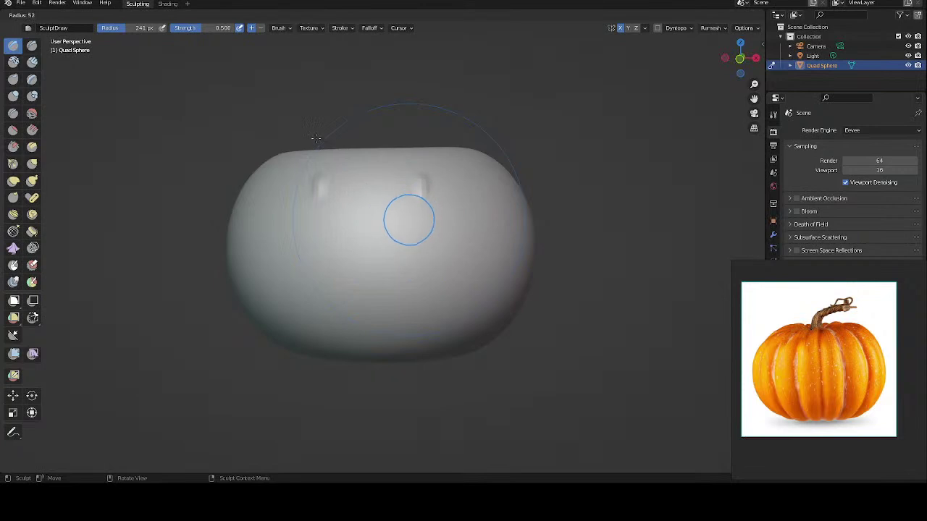
pyautogui.click(301, 121)
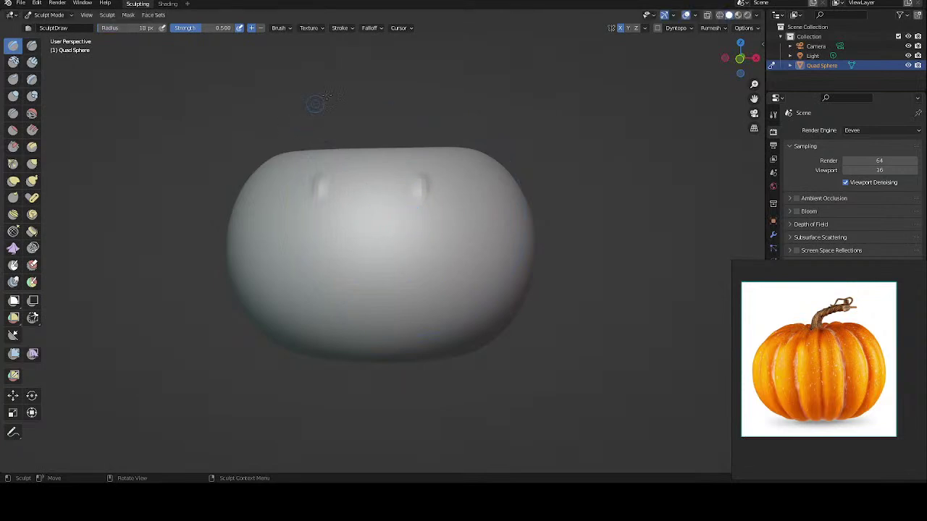
pyautogui.moveTo(386, 156); pyautogui.dragTo(382, 139, button='middle')
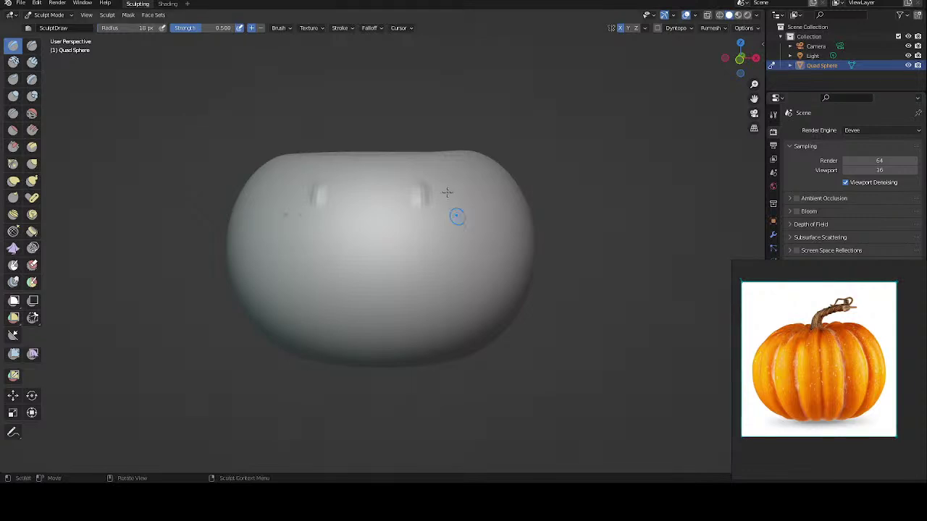
pyautogui.moveTo(420, 163)
pyautogui.mouseDown(button='middle')
pyautogui.moveTo(420, 186)
pyautogui.moveTo(391, 179)
pyautogui.mouseUp(button='middle')
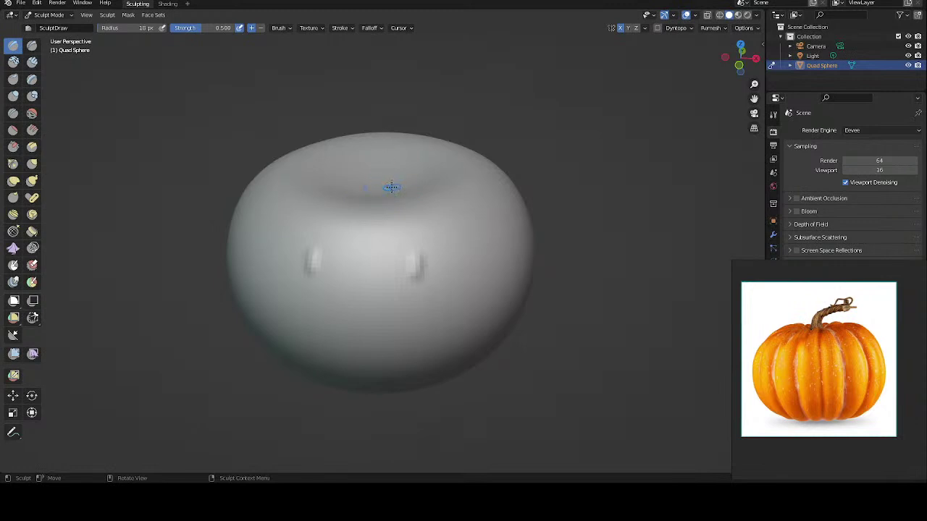
# Step: Put the Draw brush in subtract mode with Ctrl and carve the first mirrored grooves down the front
pyautogui.press('ctrl')
pyautogui.keyDown('ctrl'); pyautogui.moveTo(388, 194); pyautogui.dragTo(395, 200, button='right'); pyautogui.keyUp('ctrl')
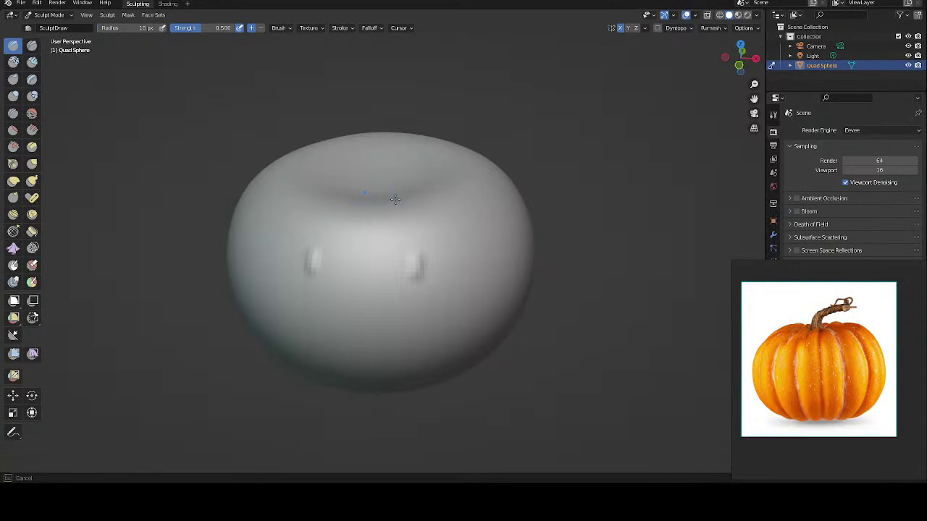
pyautogui.moveTo(417, 226)
pyautogui.keyDown('ctrl'); pyautogui.mouseDown()
pyautogui.moveTo(438, 305)
pyautogui.moveTo(440, 372)
pyautogui.mouseUp(); pyautogui.keyUp('ctrl')
pyautogui.moveTo(384, 283); pyautogui.dragTo(393, 151, button='middle')
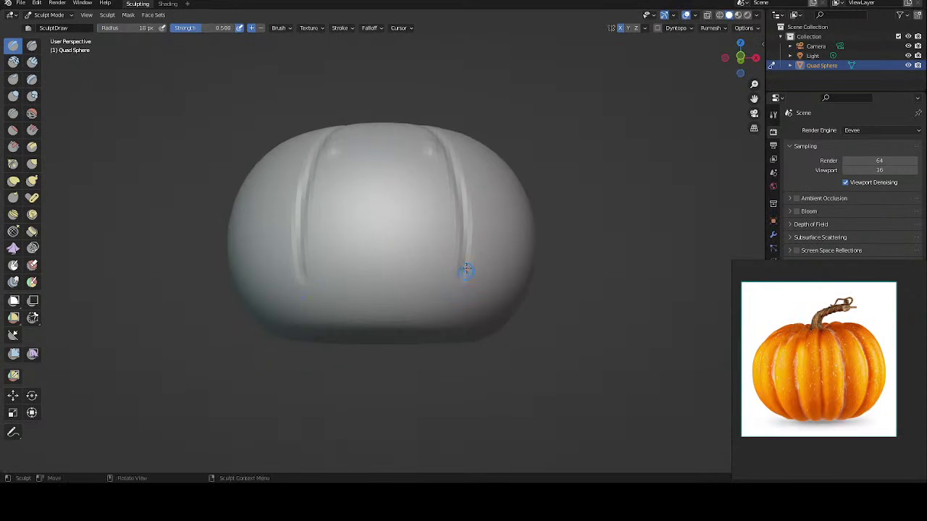
pyautogui.keyDown('ctrl'); pyautogui.moveTo(463, 271); pyautogui.dragTo(448, 325); pyautogui.keyUp('ctrl')
pyautogui.moveTo(430, 250); pyautogui.dragTo(435, 275, button='middle')
pyautogui.moveTo(352, 234)
pyautogui.mouseDown(button='middle')
pyautogui.moveTo(319, 250)
pyautogui.moveTo(355, 280)
pyautogui.mouseUp(button='middle')
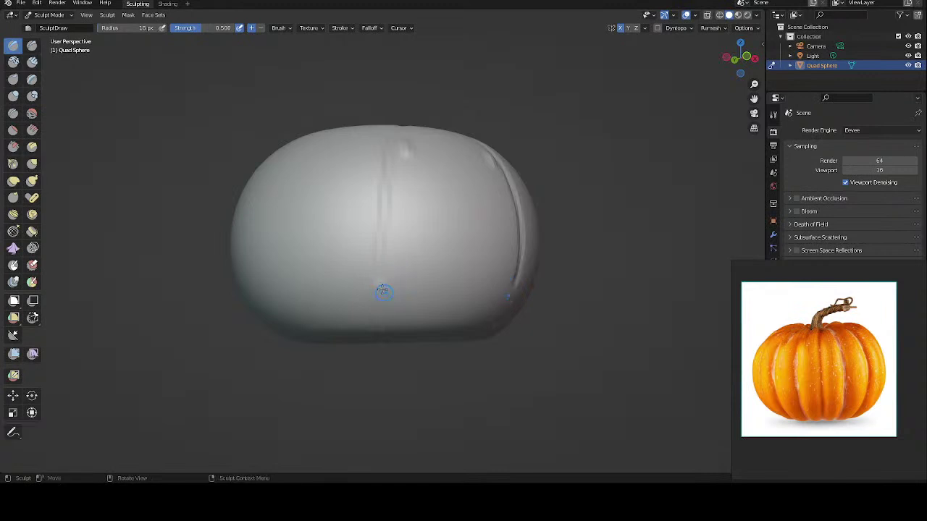
# Step: Carve a middle front groove and more vertical grooves running down from the top dimple
pyautogui.moveTo(383, 290); pyautogui.dragTo(377, 303, button='middle')
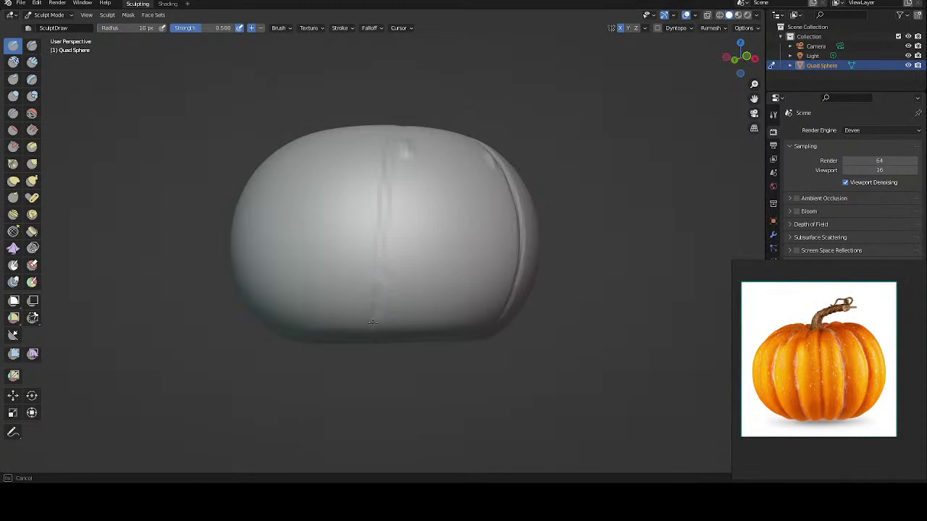
pyautogui.moveTo(351, 236); pyautogui.dragTo(321, 259, button='middle')
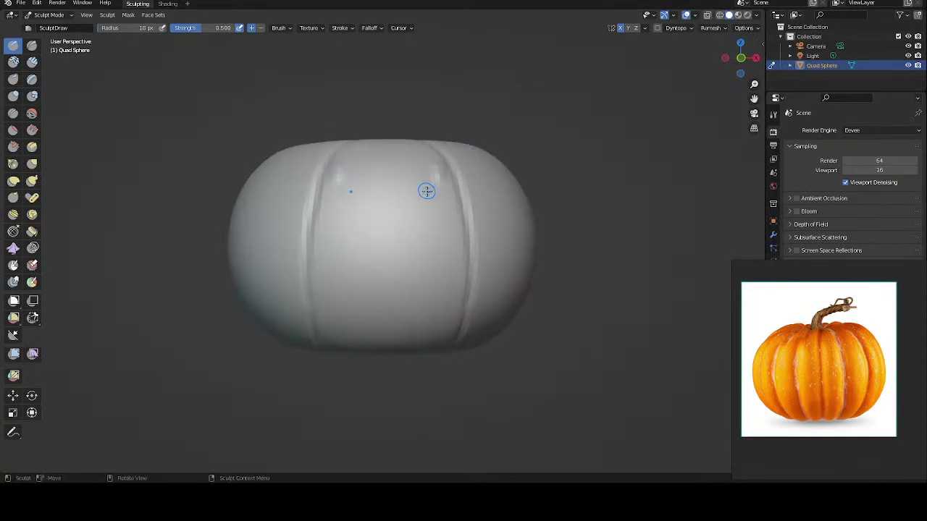
pyautogui.moveTo(424, 192)
pyautogui.mouseDown(button='middle')
pyautogui.moveTo(414, 211)
pyautogui.moveTo(435, 208)
pyautogui.moveTo(394, 232)
pyautogui.moveTo(432, 227)
pyautogui.moveTo(400, 237)
pyautogui.moveTo(398, 228)
pyautogui.moveTo(385, 248)
pyautogui.mouseUp(button='middle')
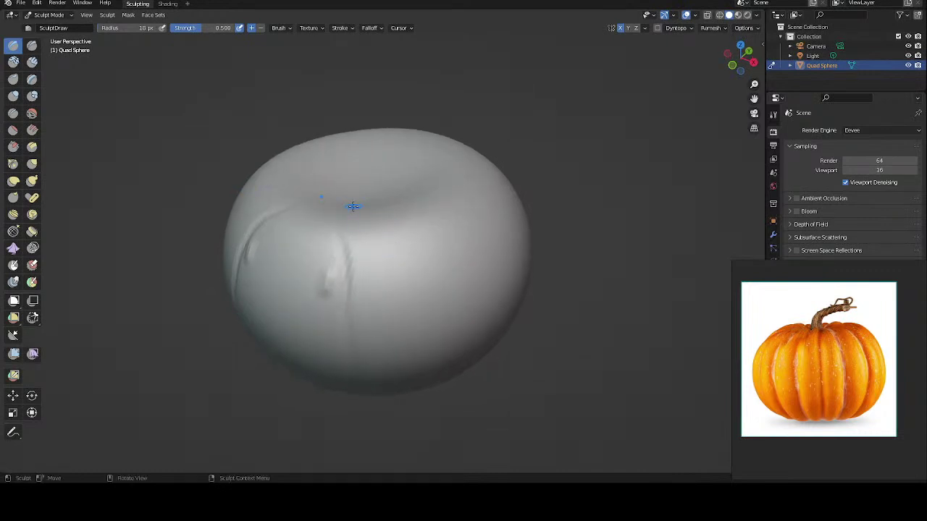
pyautogui.moveTo(353, 206); pyautogui.dragTo(354, 208)
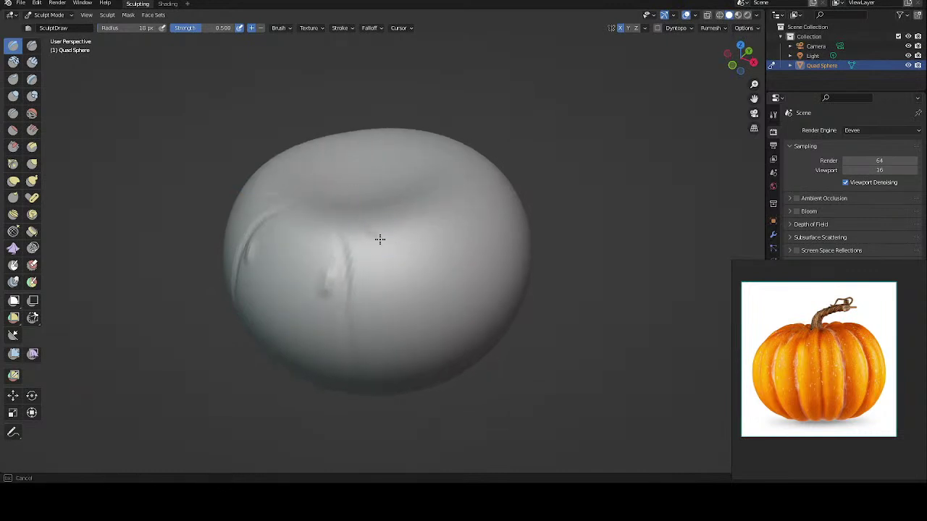
pyautogui.moveTo(380, 239); pyautogui.dragTo(408, 381)
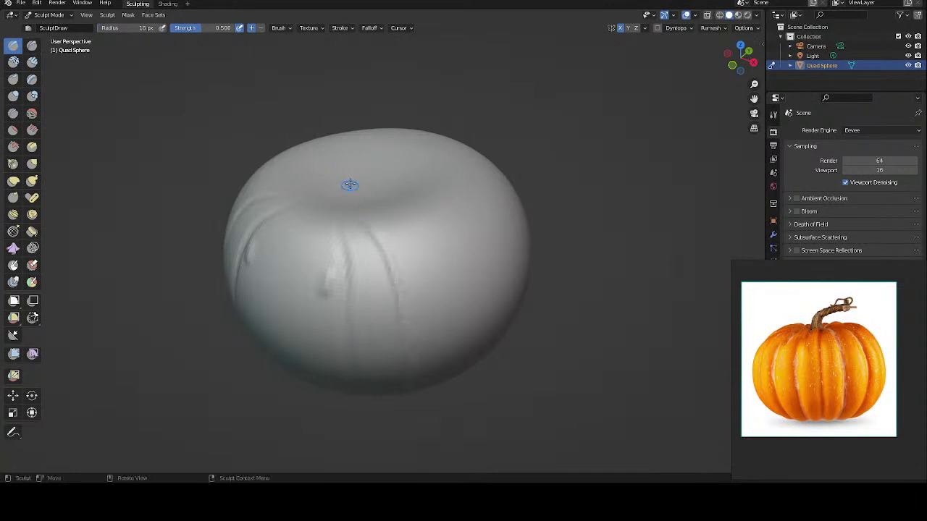
pyautogui.moveTo(349, 185); pyautogui.dragTo(351, 227, button='middle')
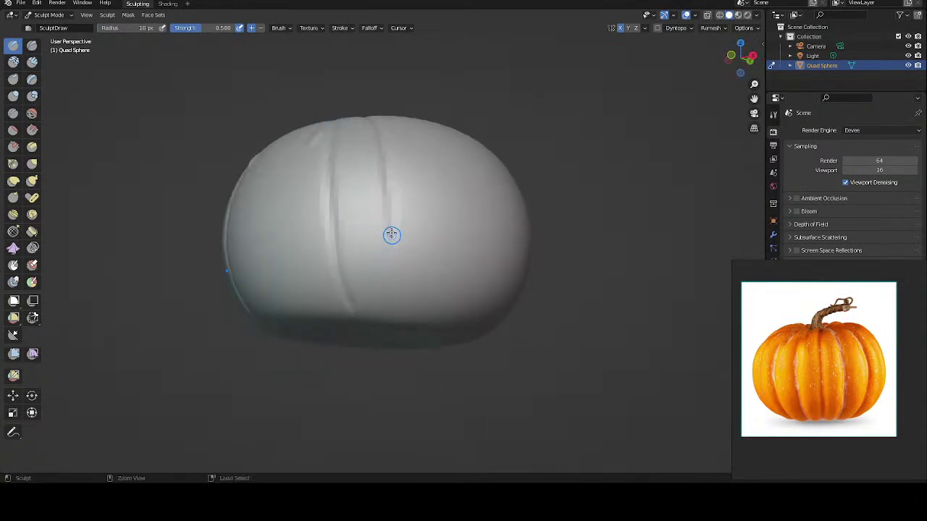
pyautogui.moveTo(391, 234)
pyautogui.mouseDown()
pyautogui.moveTo(390, 305)
pyautogui.moveTo(358, 208)
pyautogui.mouseUp()
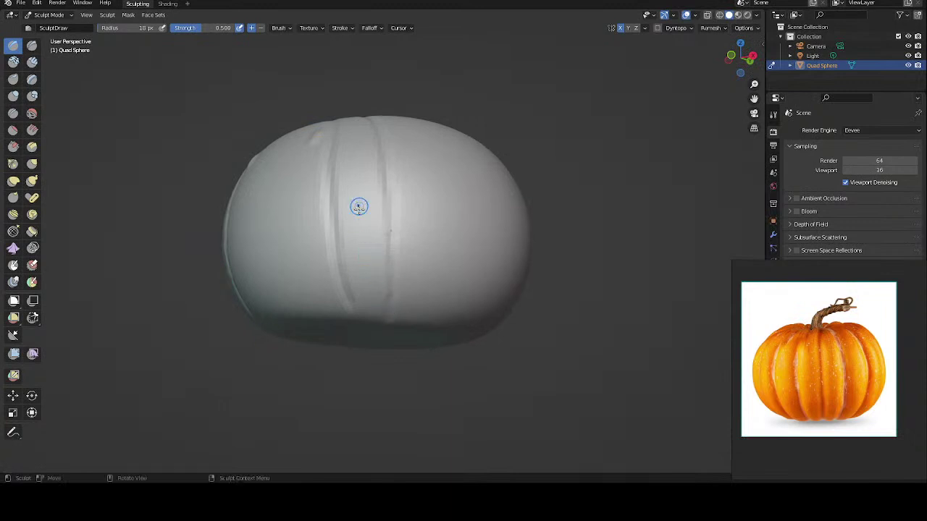
pyautogui.moveTo(358, 207)
pyautogui.mouseDown(button='middle')
pyautogui.moveTo(401, 278)
pyautogui.moveTo(456, 235)
pyautogui.moveTo(499, 232)
pyautogui.mouseUp(button='middle')
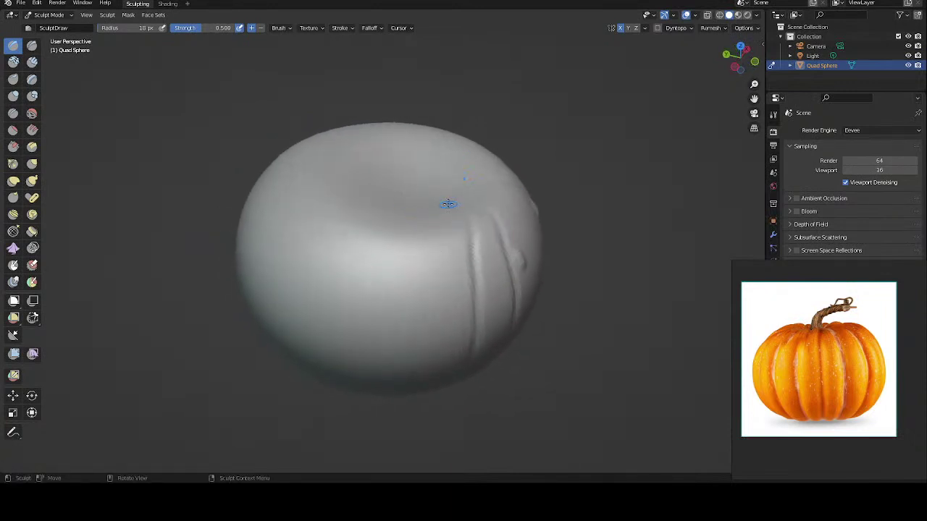
# Step: Carve further grooves from the dimple down the pumpkin's sides
pyautogui.moveTo(444, 205); pyautogui.dragTo(435, 219)
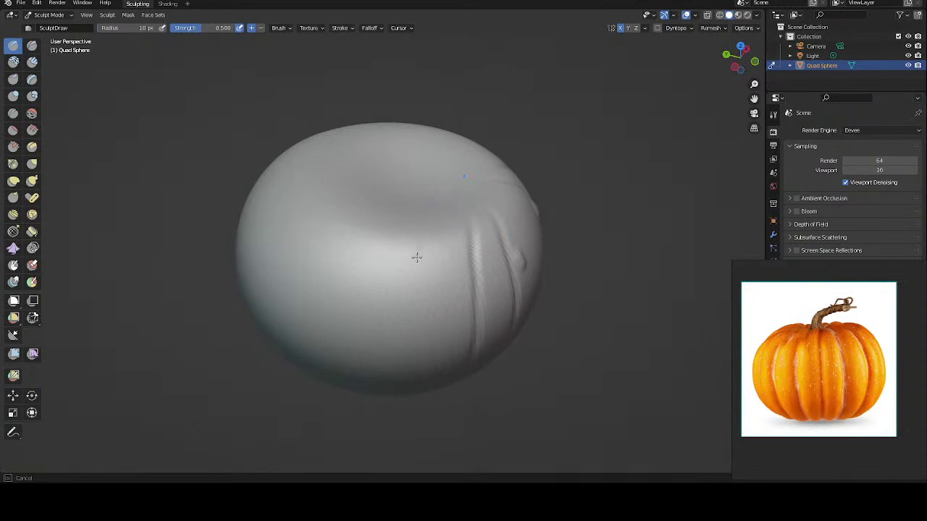
pyautogui.moveTo(416, 258); pyautogui.dragTo(390, 382)
pyautogui.moveTo(362, 257)
pyautogui.mouseDown(button='middle')
pyautogui.moveTo(387, 201)
pyautogui.moveTo(372, 190)
pyautogui.mouseUp(button='middle')
pyautogui.moveTo(406, 275); pyautogui.dragTo(399, 304)
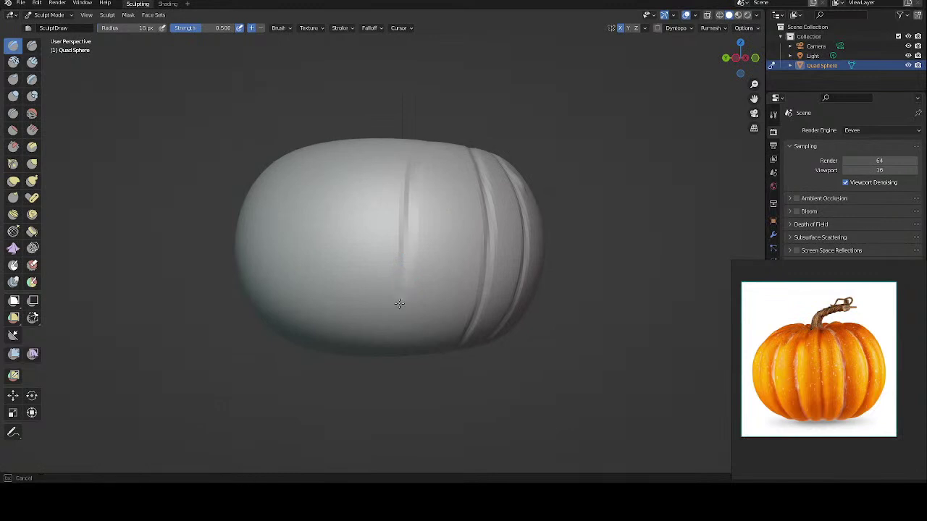
pyautogui.moveTo(389, 225)
pyautogui.mouseDown(button='middle')
pyautogui.moveTo(292, 259)
pyautogui.moveTo(338, 253)
pyautogui.moveTo(403, 300)
pyautogui.mouseUp(button='middle')
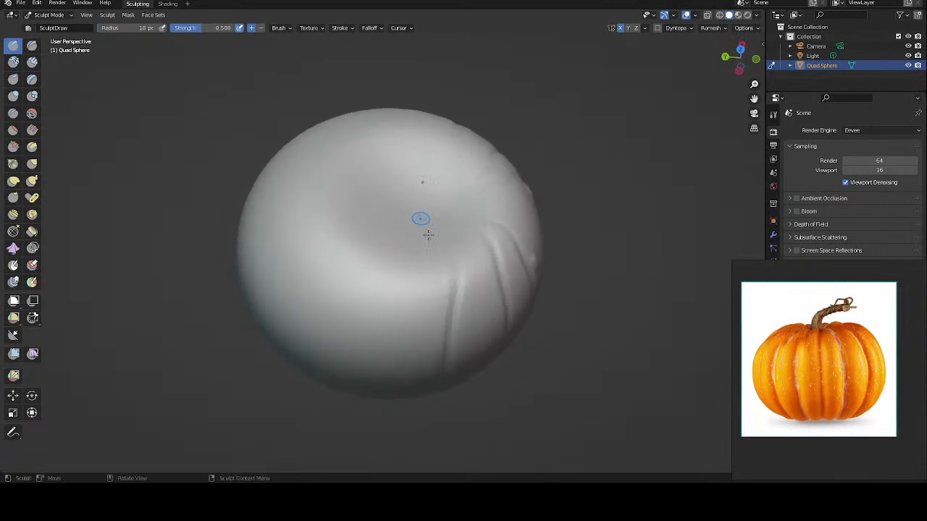
pyautogui.keyDown('ctrl'); pyautogui.moveTo(452, 225); pyautogui.dragTo(456, 252, button='right'); pyautogui.keyUp('ctrl')
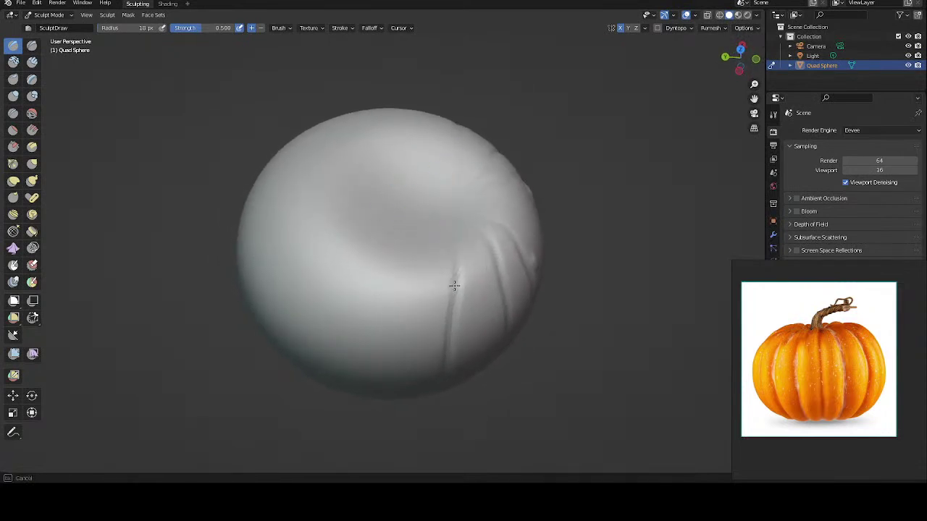
pyautogui.moveTo(447, 186)
pyautogui.mouseDown(button='middle')
pyautogui.moveTo(486, 181)
pyautogui.moveTo(450, 208)
pyautogui.mouseUp(button='middle')
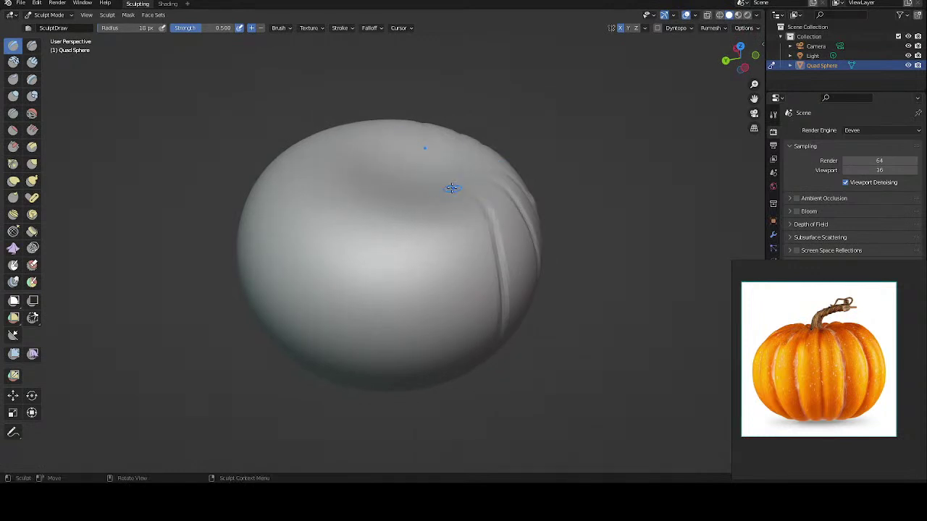
# Step: Carve a long groove down the right side, deepening and retracing it up to the top
pyautogui.keyDown('ctrl'); pyautogui.moveTo(449, 187); pyautogui.dragTo(450, 198, button='right'); pyautogui.keyUp('ctrl')
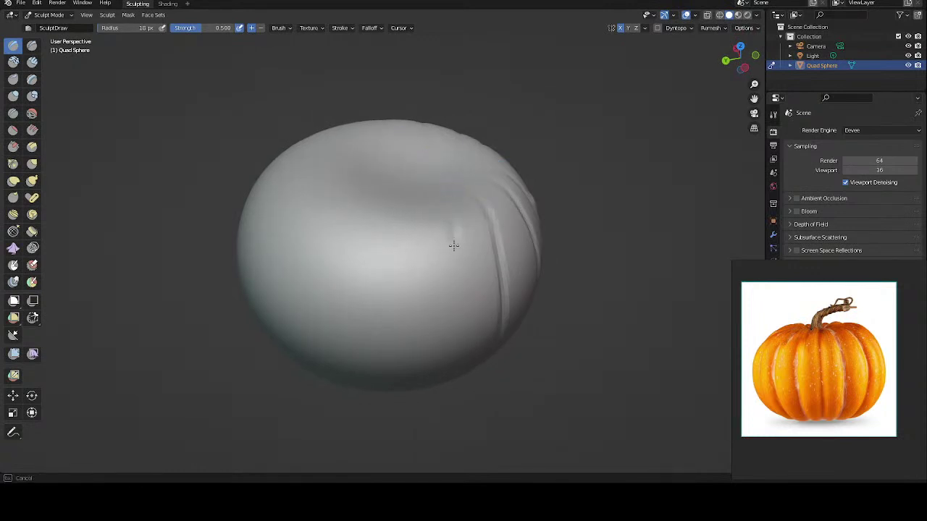
pyautogui.moveTo(453, 246); pyautogui.dragTo(446, 383)
pyautogui.moveTo(408, 244); pyautogui.dragTo(399, 170, button='middle')
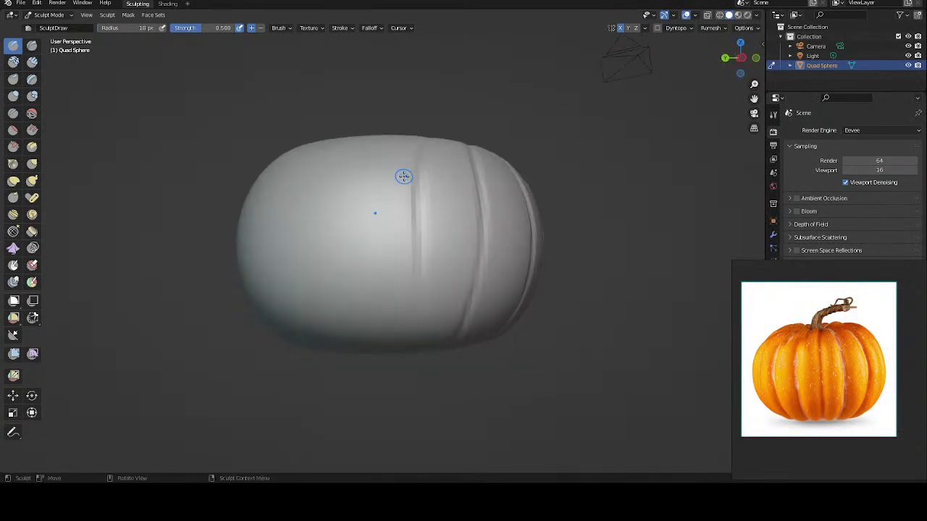
pyautogui.moveTo(404, 176)
pyautogui.mouseDown()
pyautogui.moveTo(412, 228)
pyautogui.moveTo(416, 182)
pyautogui.moveTo(419, 190)
pyautogui.moveTo(420, 263)
pyautogui.moveTo(414, 188)
pyautogui.mouseUp()
pyautogui.moveTo(412, 234)
pyautogui.mouseDown(button='middle')
pyautogui.moveTo(412, 209)
pyautogui.moveTo(412, 232)
pyautogui.mouseUp(button='middle')
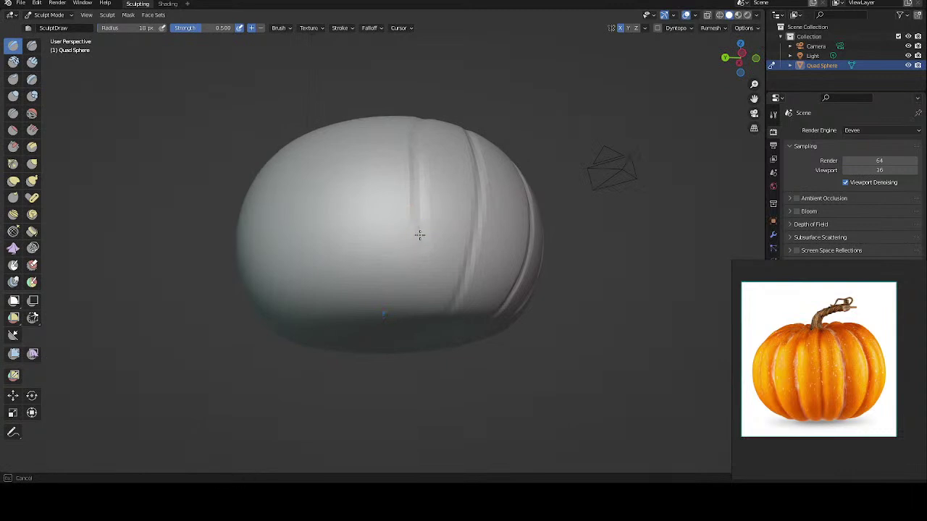
pyautogui.moveTo(419, 310); pyautogui.dragTo(420, 242)
pyautogui.moveTo(410, 241)
pyautogui.mouseDown(button='middle')
pyautogui.moveTo(383, 268)
pyautogui.moveTo(331, 283)
pyautogui.moveTo(344, 241)
pyautogui.moveTo(327, 239)
pyautogui.moveTo(428, 238)
pyautogui.moveTo(476, 249)
pyautogui.mouseUp(button='middle')
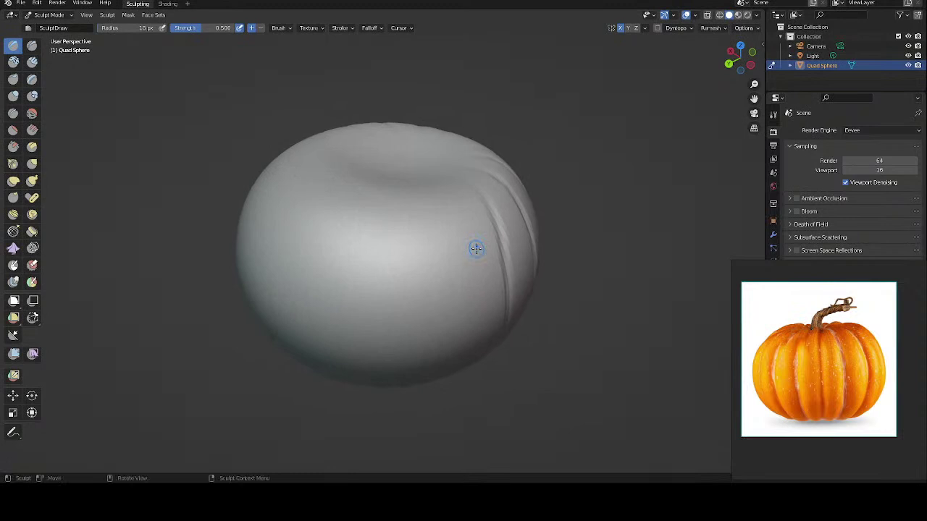
# Step: Carve a vertical rib groove down the side of the sphere with the subtract Draw brush
pyautogui.moveTo(406, 209); pyautogui.dragTo(392, 227, button='middle')
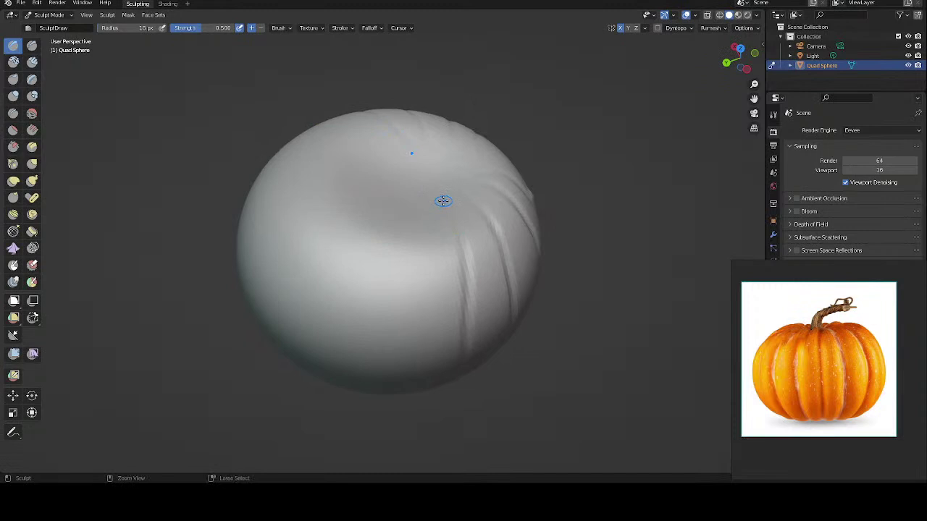
pyautogui.moveTo(427, 232); pyautogui.dragTo(419, 245, button='middle')
pyautogui.moveTo(418, 245); pyautogui.dragTo(391, 380)
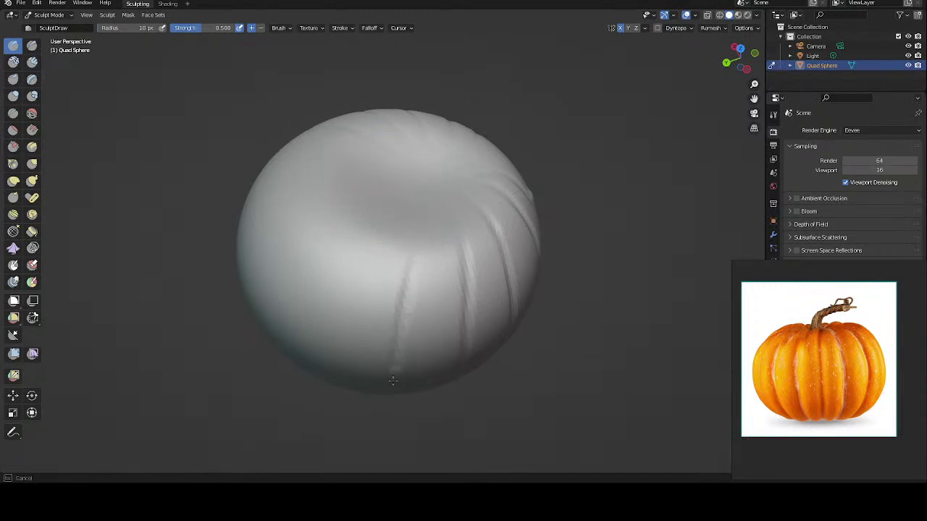
pyautogui.moveTo(424, 228); pyautogui.dragTo(420, 232, button='middle')
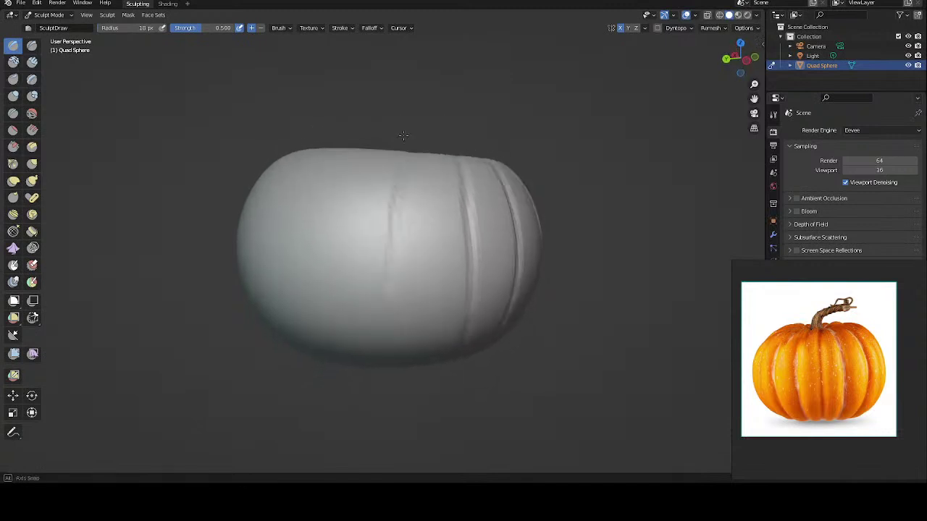
pyautogui.moveTo(403, 280); pyautogui.dragTo(401, 152, button='middle')
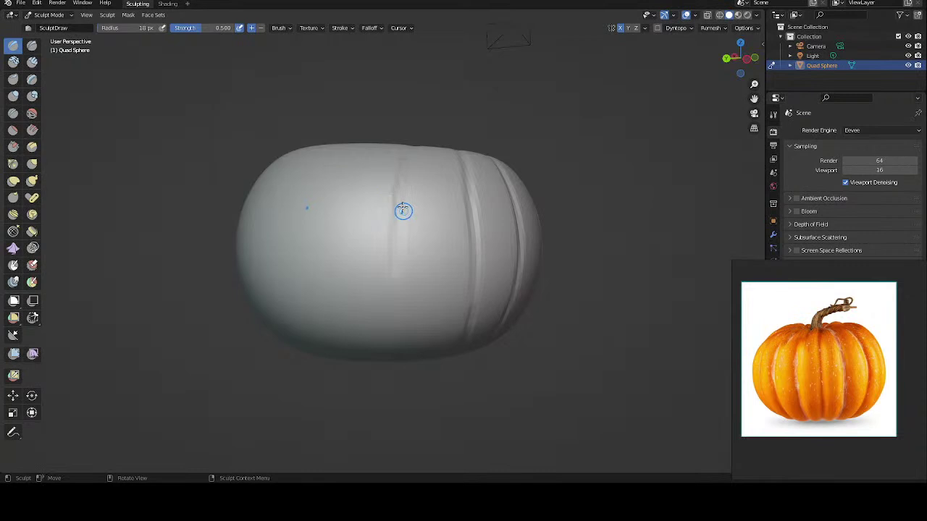
# Step: Deepen the groove down the front of the body and extend it further down
pyautogui.keyDown('ctrl'); pyautogui.moveTo(395, 258); pyautogui.dragTo(396, 283, button='right'); pyautogui.keyUp('ctrl')
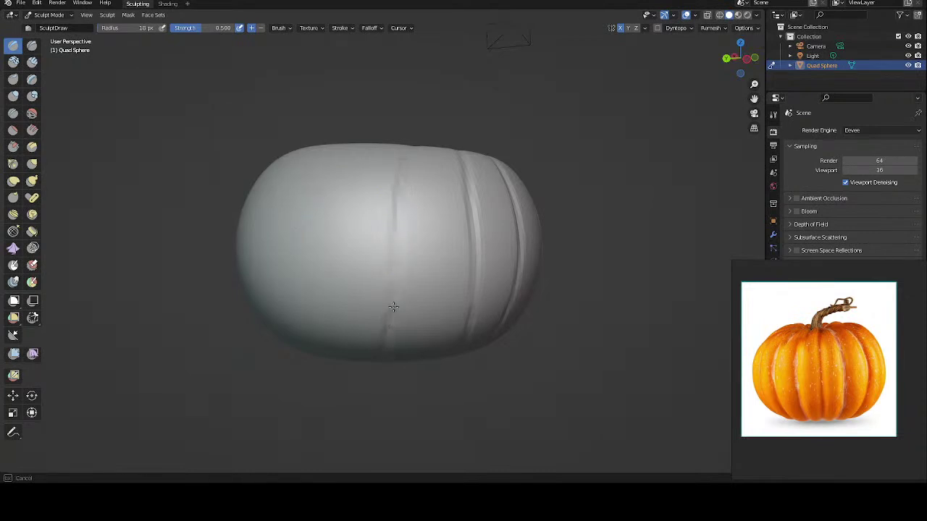
pyautogui.keyDown('ctrl'); pyautogui.moveTo(394, 272); pyautogui.dragTo(395, 276, button='right'); pyautogui.keyUp('ctrl')
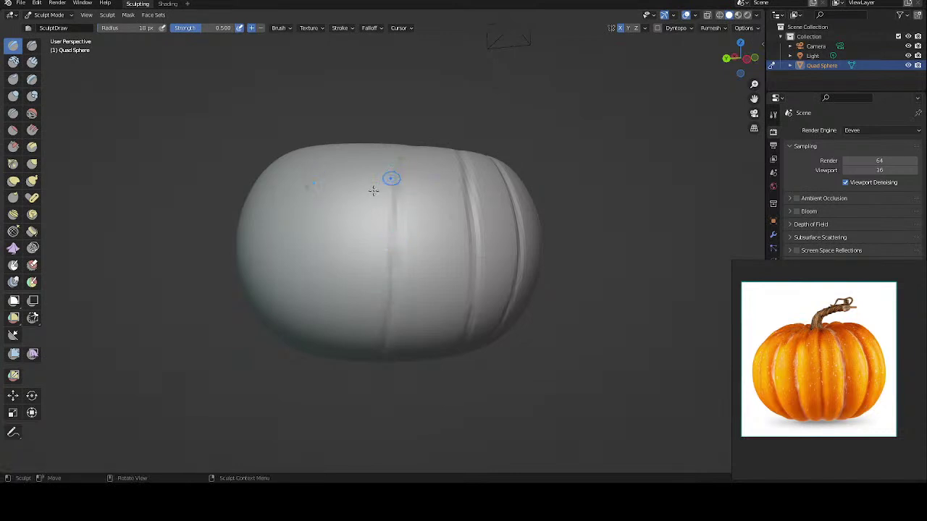
pyautogui.moveTo(372, 193); pyautogui.dragTo(429, 171, button='middle')
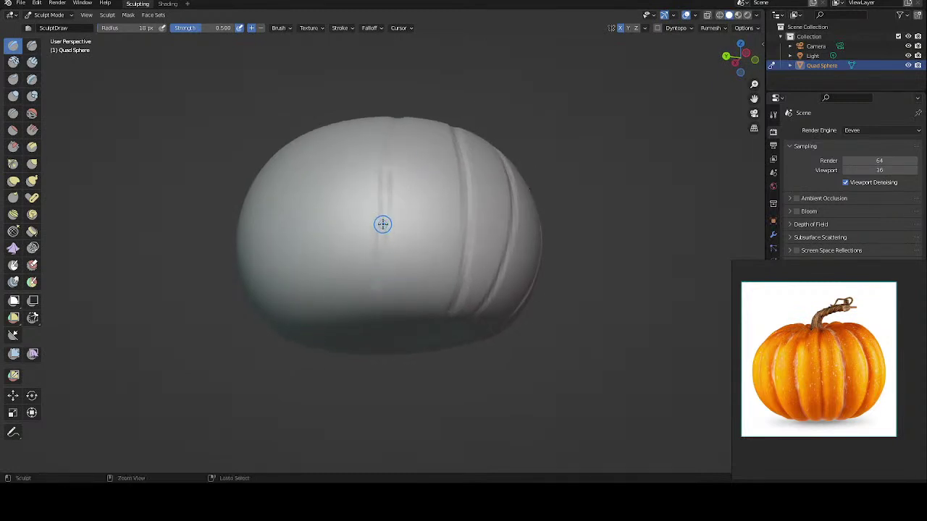
pyautogui.keyDown('ctrl'); pyautogui.moveTo(382, 229); pyautogui.dragTo(380, 259); pyautogui.keyUp('ctrl')
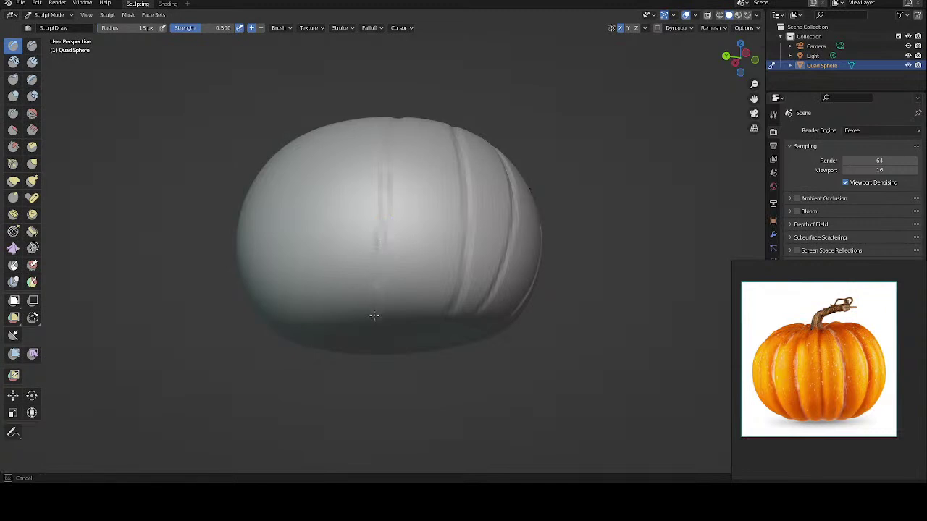
pyautogui.moveTo(393, 254)
pyautogui.mouseDown(button='middle')
pyautogui.moveTo(394, 316)
pyautogui.moveTo(459, 275)
pyautogui.mouseUp(button='middle')
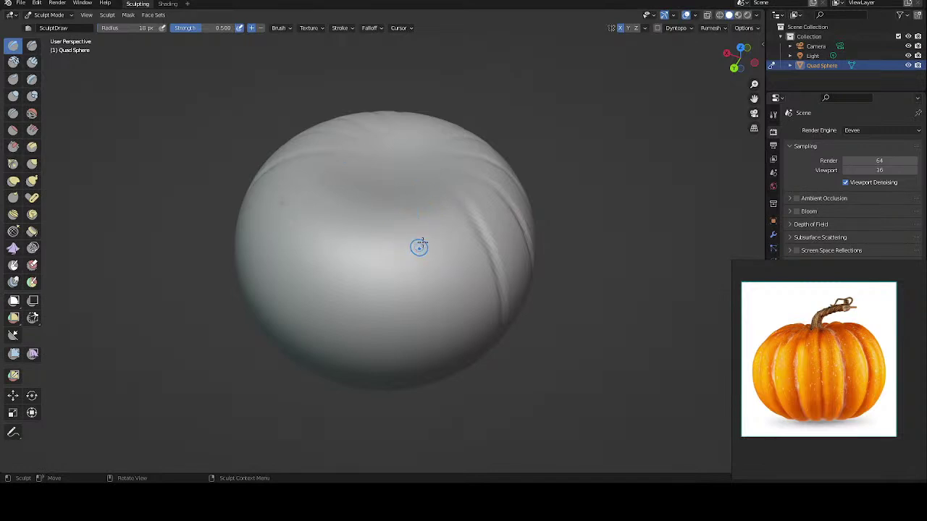
# Step: Carve a mirrored groove up the pumpkin's side and a vertical groove down the front
pyautogui.moveTo(427, 240)
pyautogui.mouseDown(button='middle')
pyautogui.moveTo(486, 229)
pyautogui.moveTo(422, 242)
pyautogui.moveTo(478, 231)
pyautogui.moveTo(459, 242)
pyautogui.moveTo(454, 224)
pyautogui.moveTo(385, 251)
pyautogui.moveTo(405, 222)
pyautogui.mouseUp(button='middle')
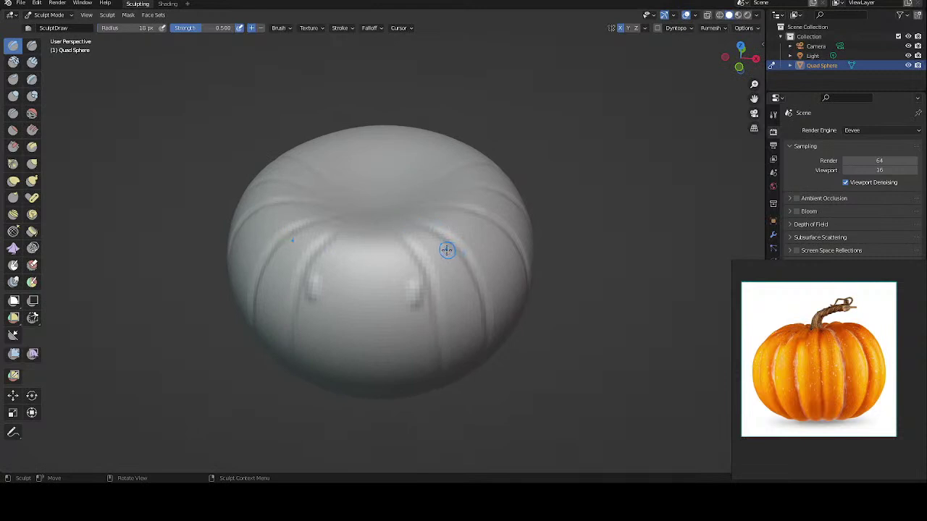
pyautogui.moveTo(445, 251)
pyautogui.mouseDown(button='middle')
pyautogui.moveTo(460, 228)
pyautogui.moveTo(444, 201)
pyautogui.moveTo(461, 174)
pyautogui.moveTo(454, 216)
pyautogui.moveTo(425, 234)
pyautogui.moveTo(430, 248)
pyautogui.moveTo(380, 286)
pyautogui.moveTo(387, 300)
pyautogui.moveTo(428, 296)
pyautogui.moveTo(429, 308)
pyautogui.mouseUp(button='middle')
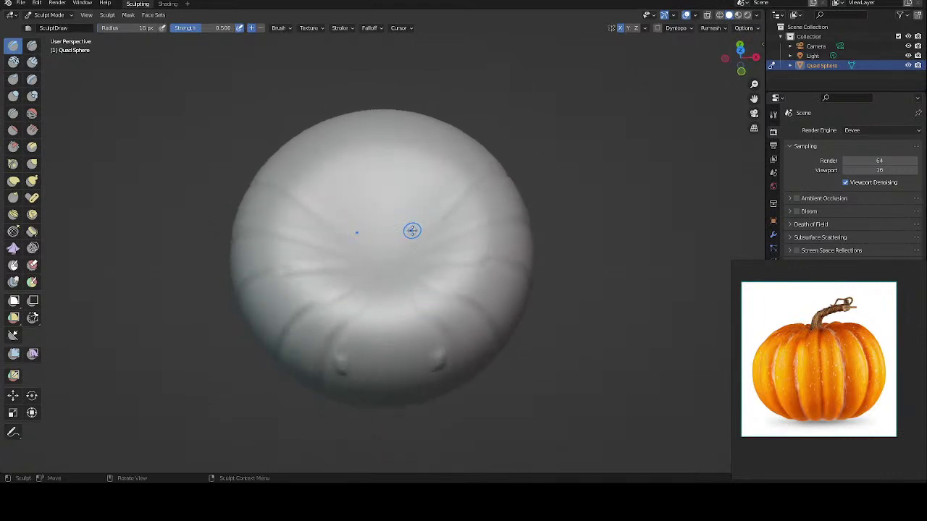
pyautogui.moveTo(412, 233); pyautogui.dragTo(462, 137)
pyautogui.moveTo(446, 149)
pyautogui.mouseDown(button='middle')
pyautogui.moveTo(403, 168)
pyautogui.moveTo(335, 164)
pyautogui.moveTo(352, 180)
pyautogui.moveTo(341, 159)
pyautogui.moveTo(356, 188)
pyautogui.mouseUp(button='middle')
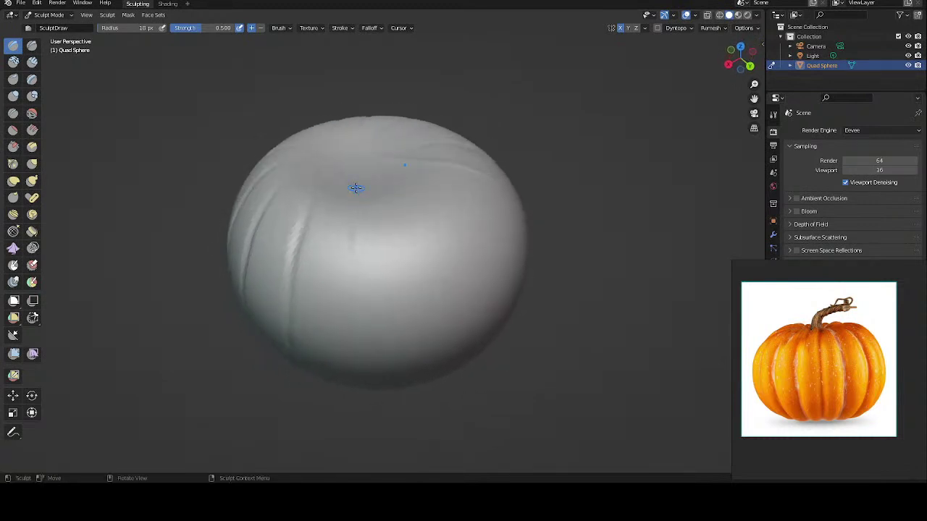
pyautogui.moveTo(347, 180)
pyautogui.mouseDown()
pyautogui.moveTo(362, 281)
pyautogui.moveTo(350, 378)
pyautogui.mouseUp()
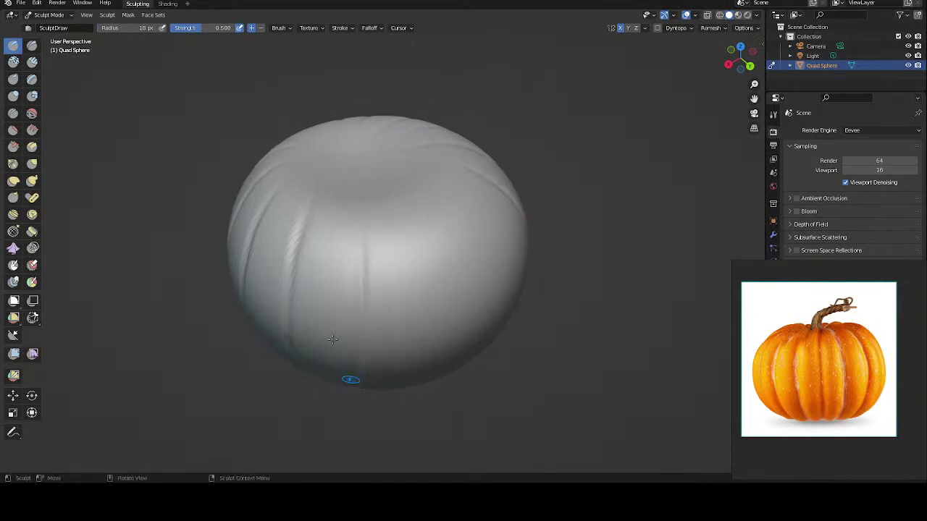
pyautogui.moveTo(325, 224); pyautogui.dragTo(325, 178, button='middle')
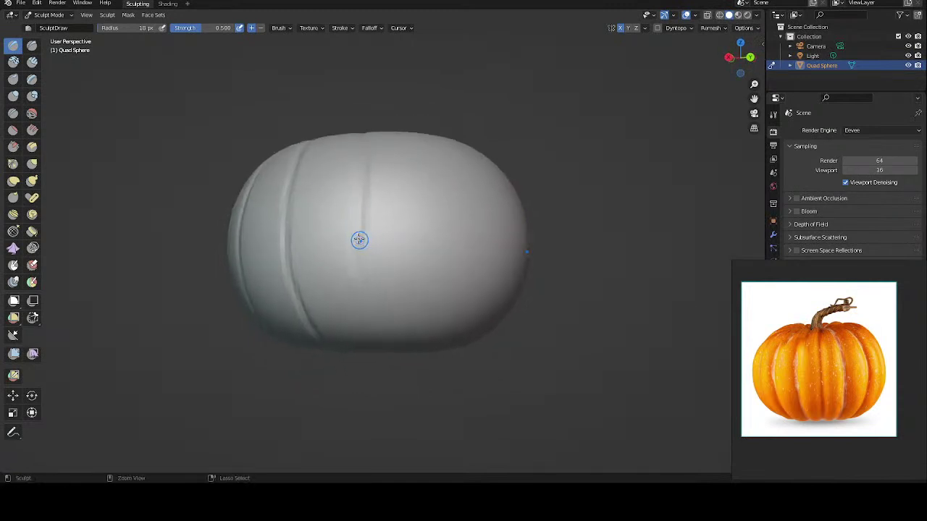
# Step: Carve a vertical groove down the side and another running down from the top
pyautogui.moveTo(358, 240); pyautogui.dragTo(347, 339)
pyautogui.moveTo(337, 273)
pyautogui.mouseDown(button='middle')
pyautogui.moveTo(313, 284)
pyautogui.moveTo(321, 284)
pyautogui.mouseUp(button='middle')
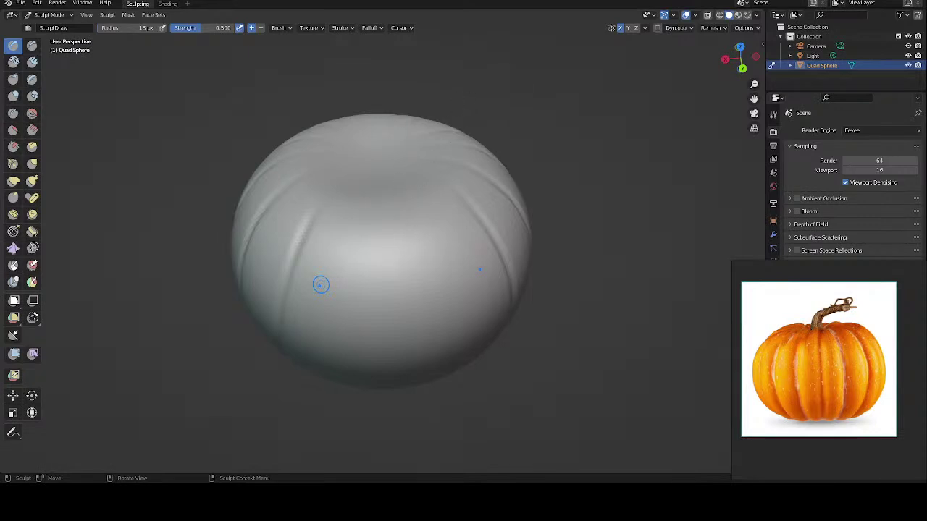
pyautogui.moveTo(321, 284); pyautogui.dragTo(397, 142)
pyautogui.moveTo(372, 213); pyautogui.dragTo(366, 213, button='middle')
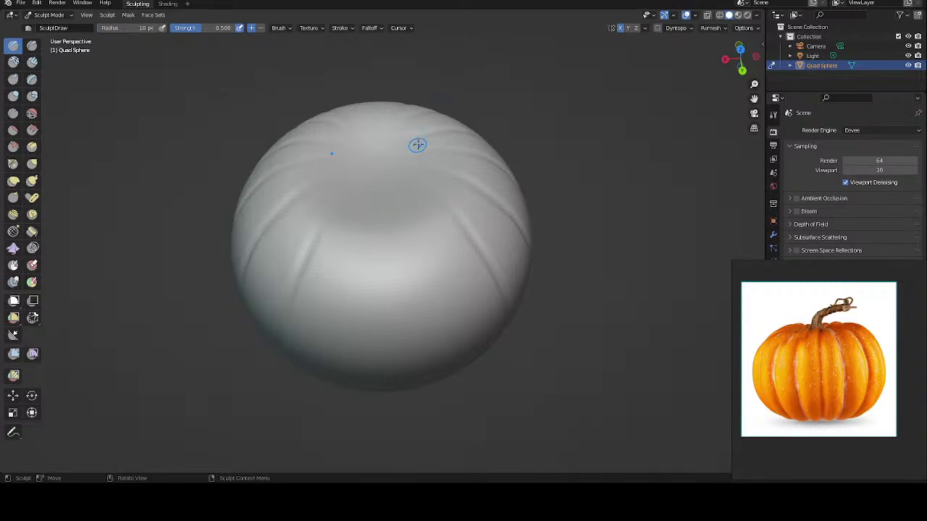
pyautogui.moveTo(416, 145)
pyautogui.mouseDown(button='middle')
pyautogui.moveTo(418, 176)
pyautogui.moveTo(424, 166)
pyautogui.mouseUp(button='middle')
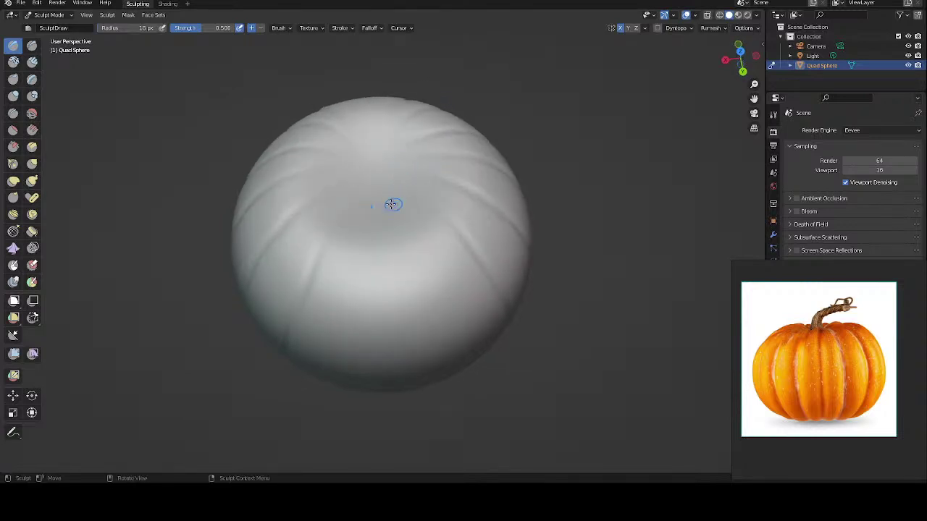
pyautogui.moveTo(376, 213)
pyautogui.mouseDown()
pyautogui.moveTo(383, 297)
pyautogui.moveTo(366, 370)
pyautogui.mouseUp()
# Step: Draw new front grooves, extending them up to the top and further down the pumpkin
pyautogui.moveTo(331, 209); pyautogui.dragTo(377, 171, button='middle')
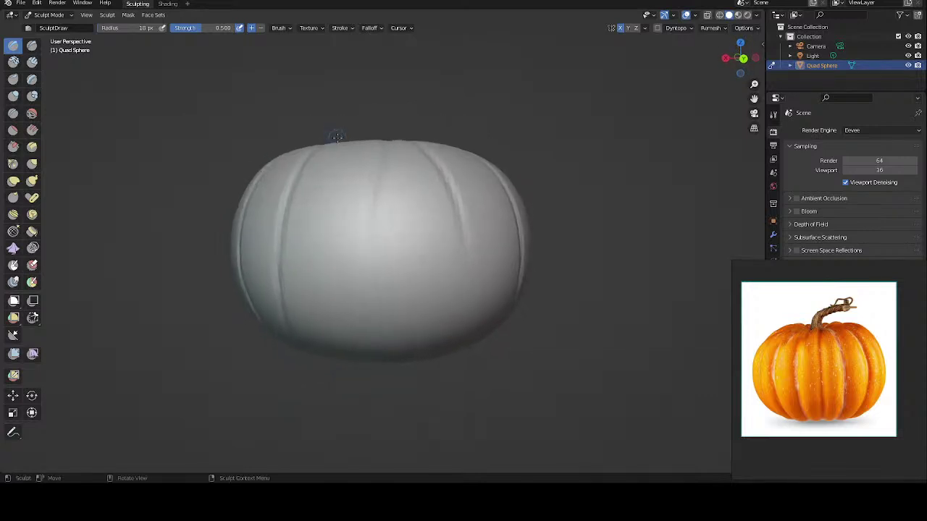
pyautogui.moveTo(376, 162)
pyautogui.mouseDown()
pyautogui.moveTo(366, 302)
pyautogui.moveTo(382, 148)
pyautogui.mouseUp()
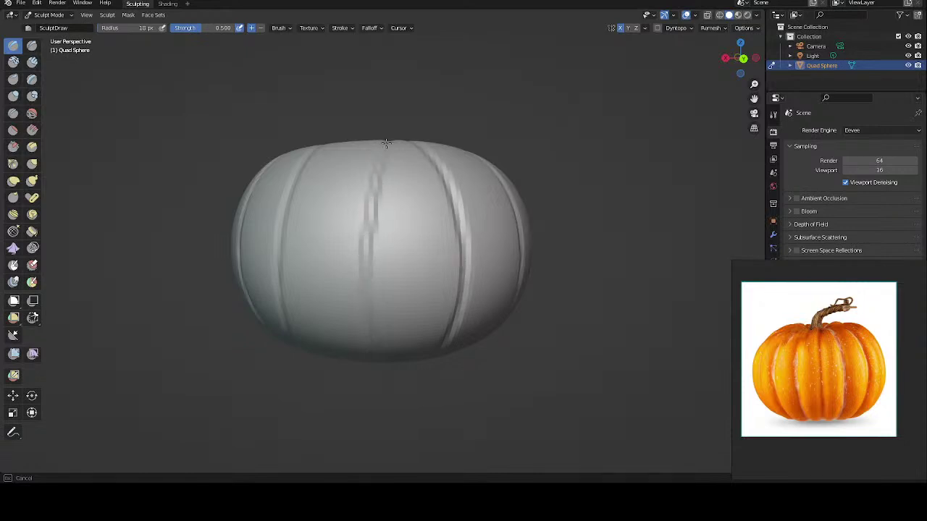
pyautogui.moveTo(381, 148)
pyautogui.mouseDown(button='middle')
pyautogui.moveTo(318, 161)
pyautogui.moveTo(352, 215)
pyautogui.moveTo(459, 207)
pyautogui.moveTo(556, 160)
pyautogui.mouseUp(button='middle')
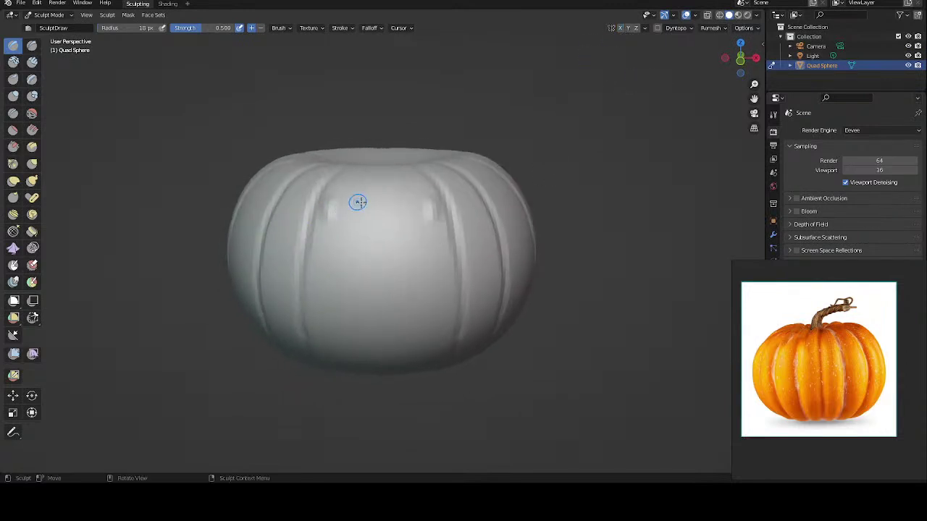
pyautogui.moveTo(356, 200)
pyautogui.mouseDown(button='middle')
pyautogui.moveTo(367, 237)
pyautogui.moveTo(379, 213)
pyautogui.mouseUp(button='middle')
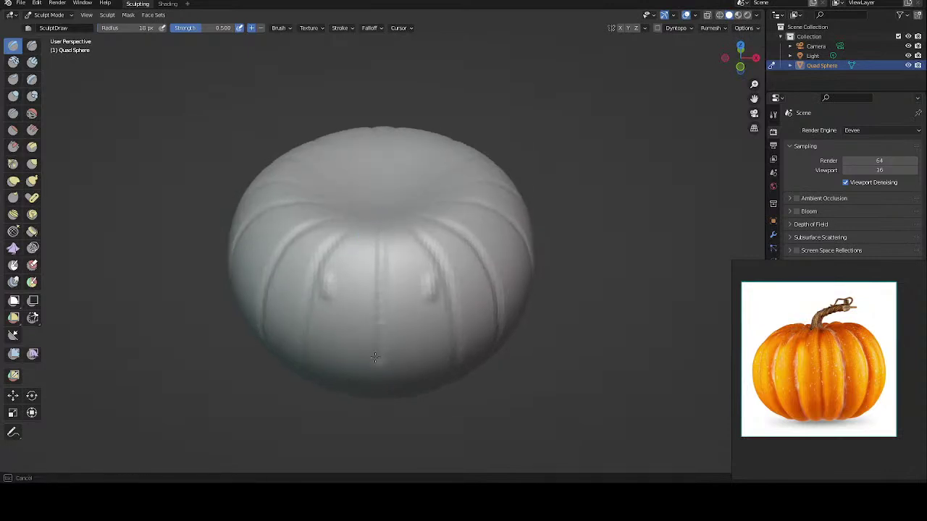
pyautogui.moveTo(347, 221); pyautogui.dragTo(348, 179, button='middle')
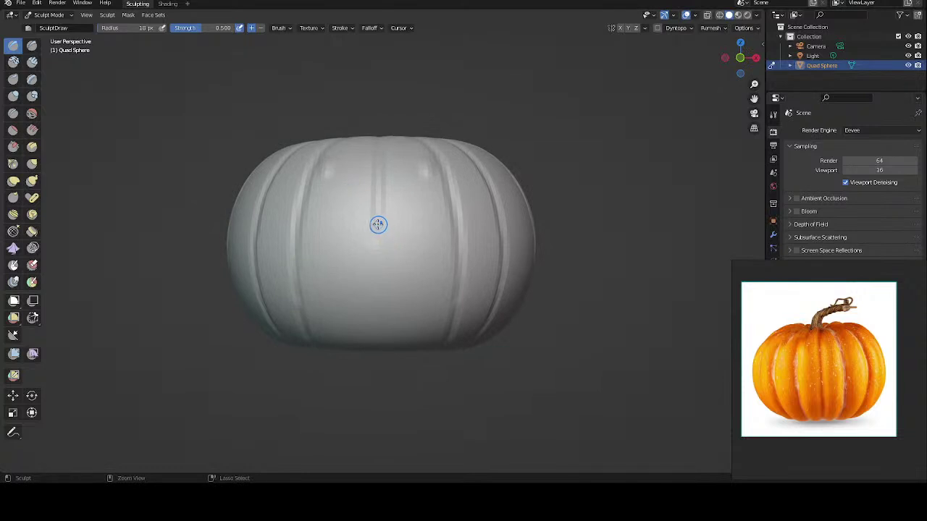
pyautogui.moveTo(379, 223)
pyautogui.mouseDown()
pyautogui.moveTo(372, 338)
pyautogui.moveTo(382, 139)
pyautogui.moveTo(375, 254)
pyautogui.mouseUp()
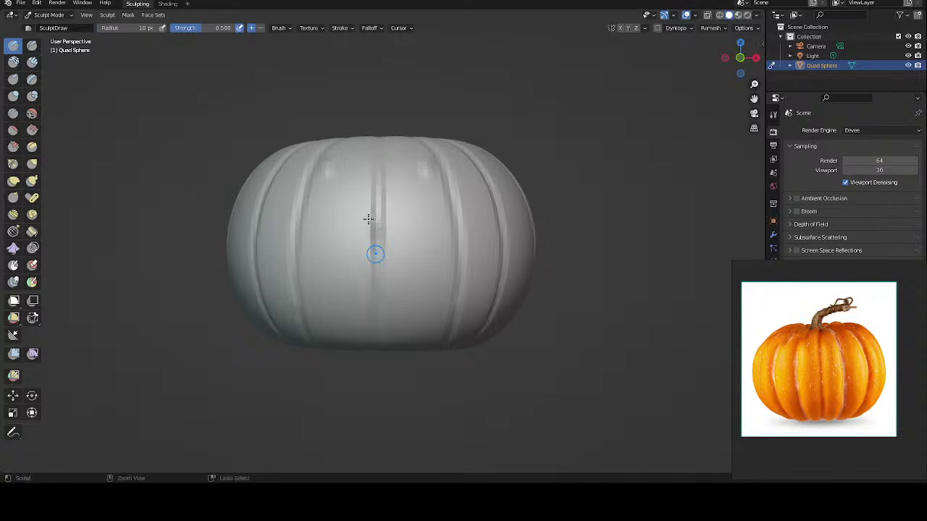
pyautogui.moveTo(369, 190)
pyautogui.mouseDown(button='middle')
pyautogui.moveTo(336, 186)
pyautogui.moveTo(307, 201)
pyautogui.mouseUp(button='middle')
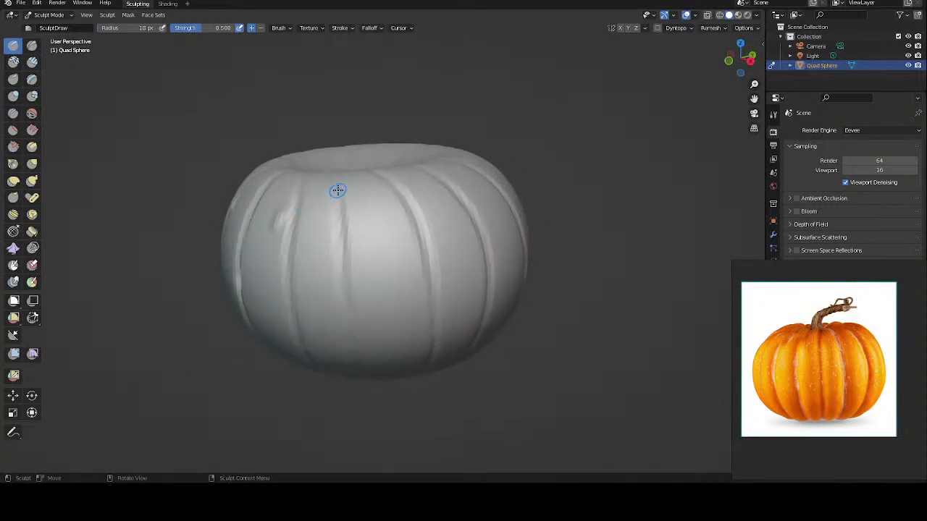
pyautogui.moveTo(369, 201)
pyautogui.mouseDown(button='middle')
pyautogui.moveTo(447, 205)
pyautogui.moveTo(422, 157)
pyautogui.moveTo(409, 159)
pyautogui.mouseUp(button='middle')
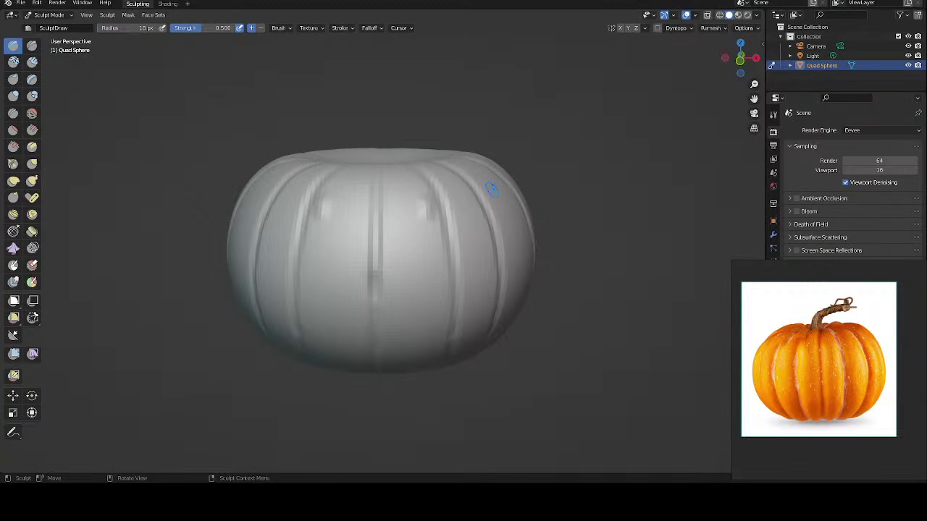
# Step: Orbit around the pumpkin to check the rib grooves from the side and top
pyautogui.moveTo(491, 190); pyautogui.dragTo(476, 219)
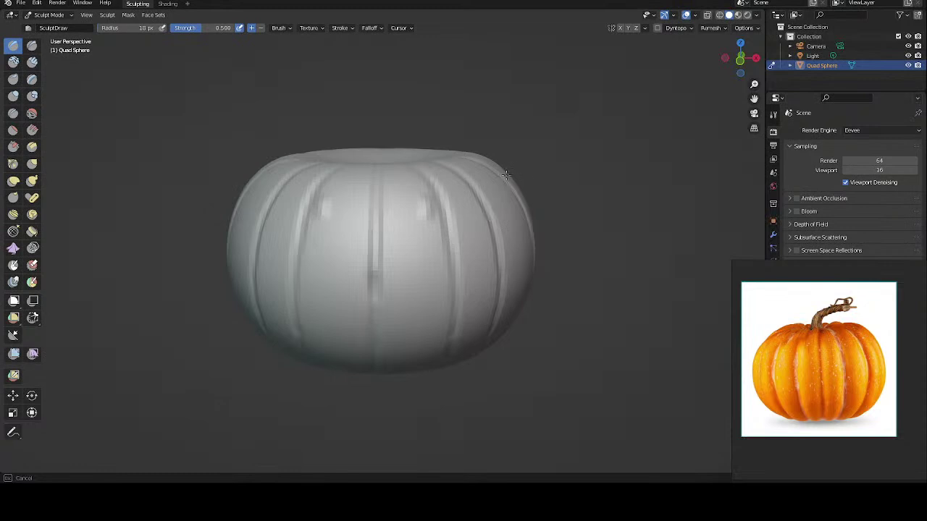
pyautogui.moveTo(476, 219); pyautogui.dragTo(529, 145)
pyautogui.moveTo(490, 191)
pyautogui.mouseDown(button='middle')
pyautogui.moveTo(478, 214)
pyautogui.moveTo(484, 224)
pyautogui.moveTo(444, 248)
pyautogui.moveTo(431, 240)
pyautogui.mouseUp(button='middle')
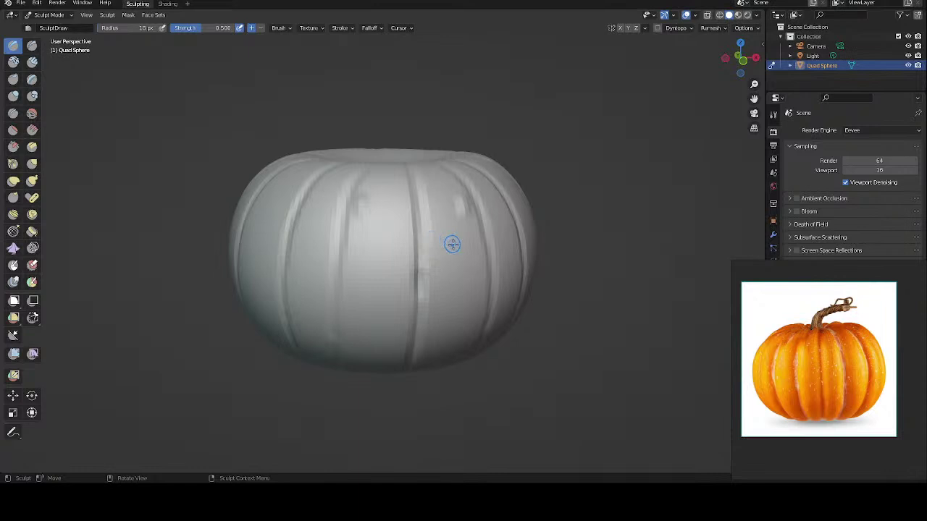
pyautogui.moveTo(452, 244)
pyautogui.mouseDown(button='middle')
pyautogui.moveTo(449, 254)
pyautogui.moveTo(441, 226)
pyautogui.mouseUp(button='middle')
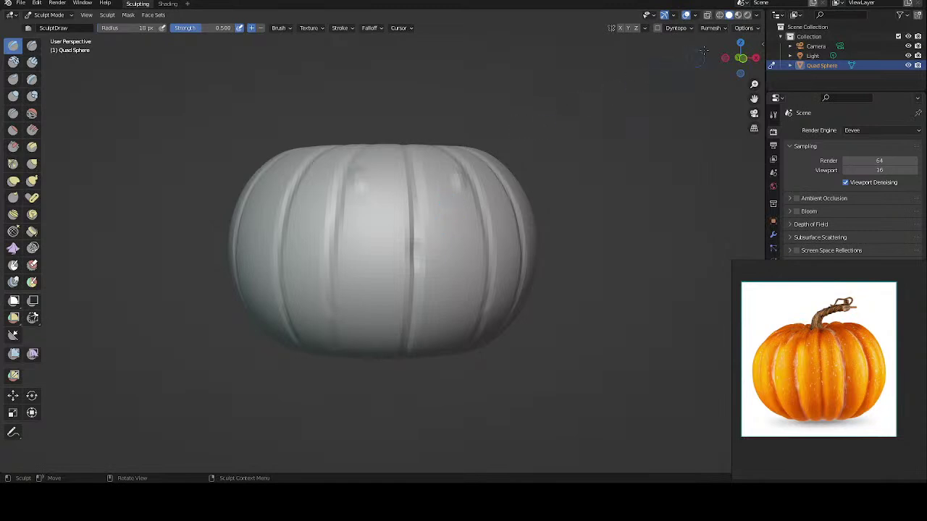
# Step: Set the Remesh voxel size to 0.01 m and rebuild the pumpkin mesh
pyautogui.click(724, 29)
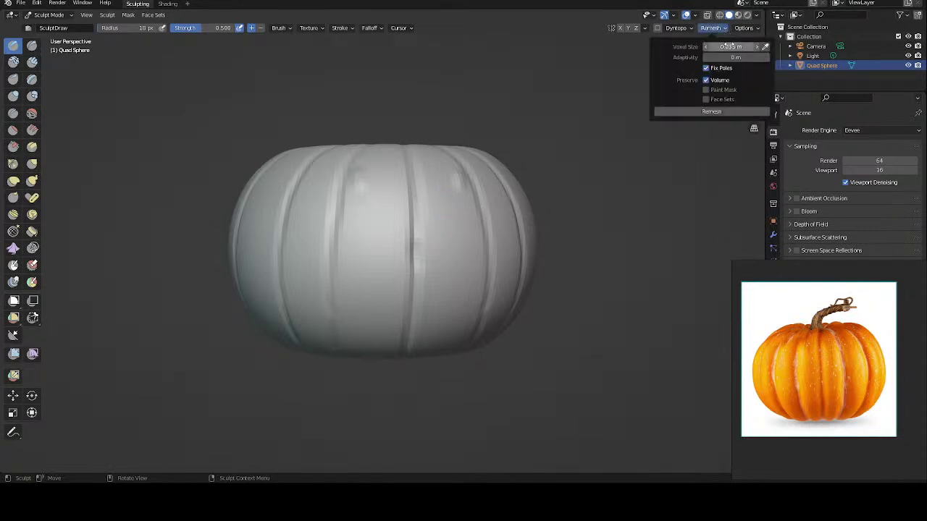
pyautogui.click(739, 46)
pyautogui.press('BackSpace')
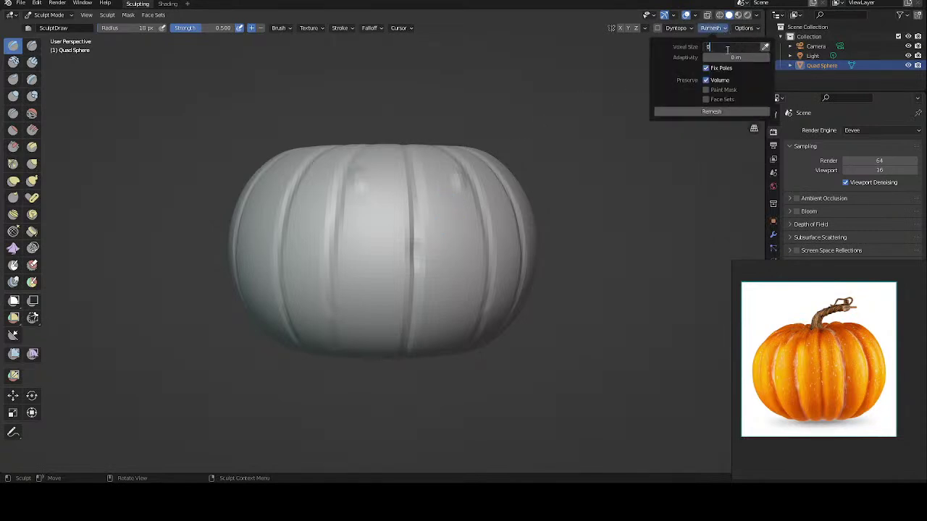
pyautogui.write('0.01')
pyautogui.press('Return')
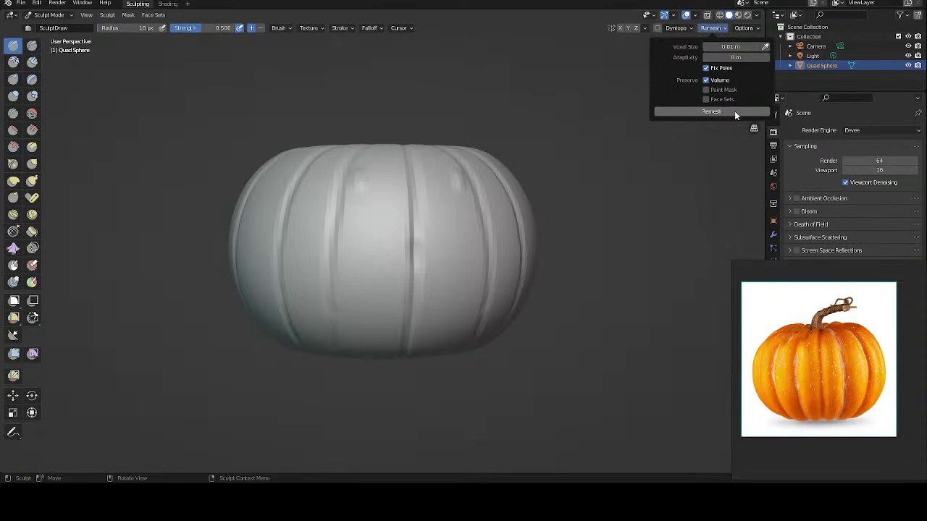
pyautogui.click(734, 111)
# Step: Close the Remesh settings and stroke the Draw brush over the pumpkin's top centre
pyautogui.click(735, 111)
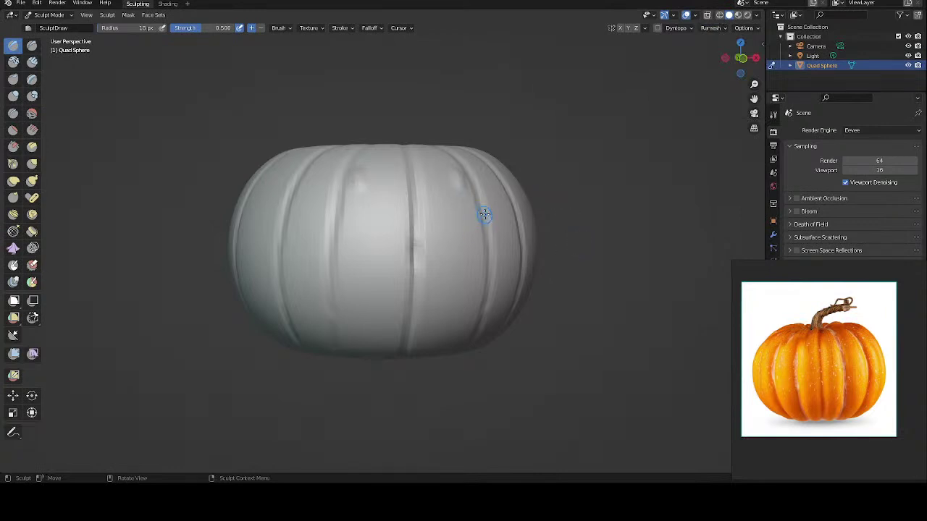
pyautogui.moveTo(544, 238); pyautogui.dragTo(534, 244, button='middle')
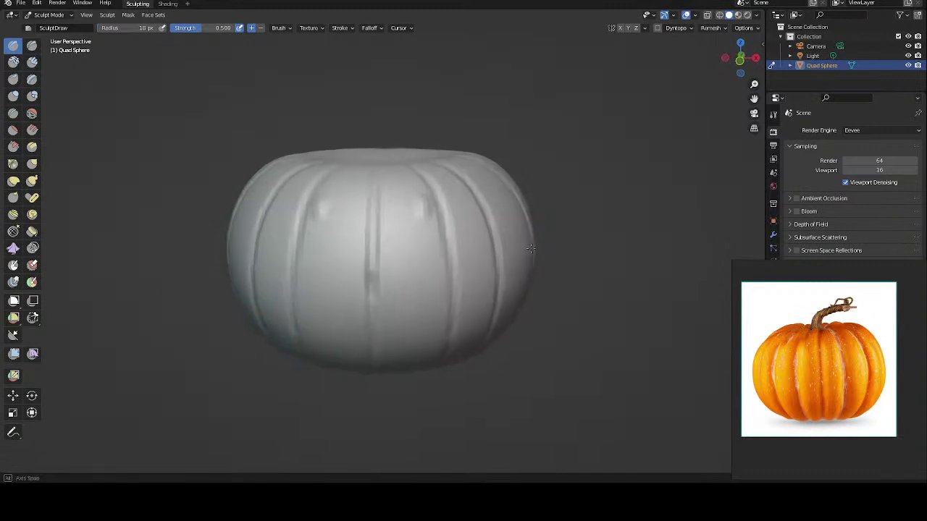
pyautogui.moveTo(451, 201); pyautogui.dragTo(458, 199, button='middle')
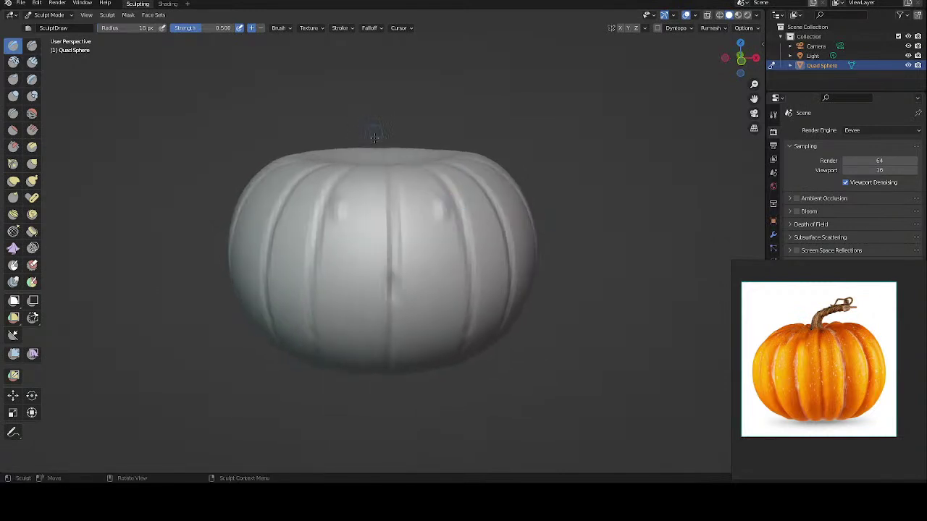
pyautogui.moveTo(391, 182)
pyautogui.mouseDown()
pyautogui.moveTo(389, 372)
pyautogui.moveTo(392, 174)
pyautogui.moveTo(393, 187)
pyautogui.moveTo(384, 163)
pyautogui.mouseUp()
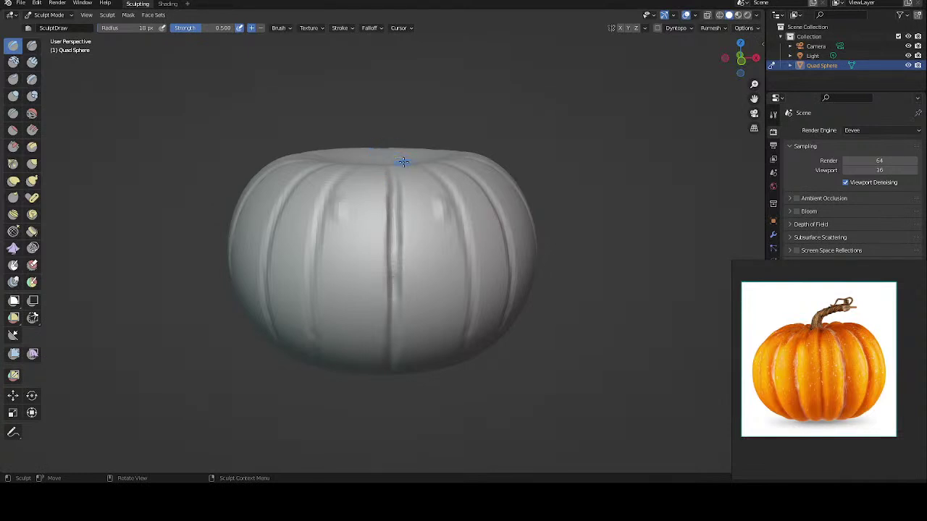
pyautogui.moveTo(404, 161)
pyautogui.mouseDown(button='middle')
pyautogui.moveTo(416, 174)
pyautogui.moveTo(427, 160)
pyautogui.moveTo(449, 157)
pyautogui.moveTo(397, 163)
pyautogui.moveTo(449, 145)
pyautogui.mouseUp(button='middle')
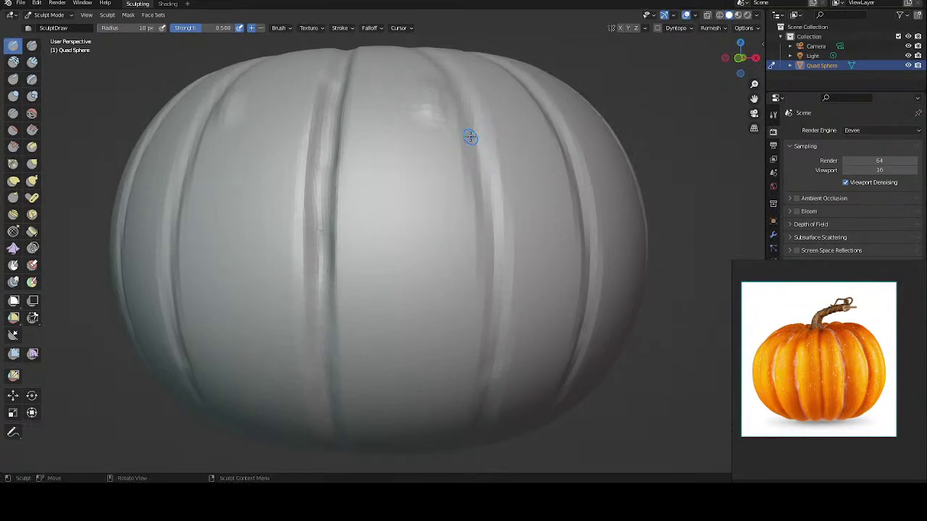
pyautogui.moveTo(449, 155); pyautogui.dragTo(449, 157, button='middle')
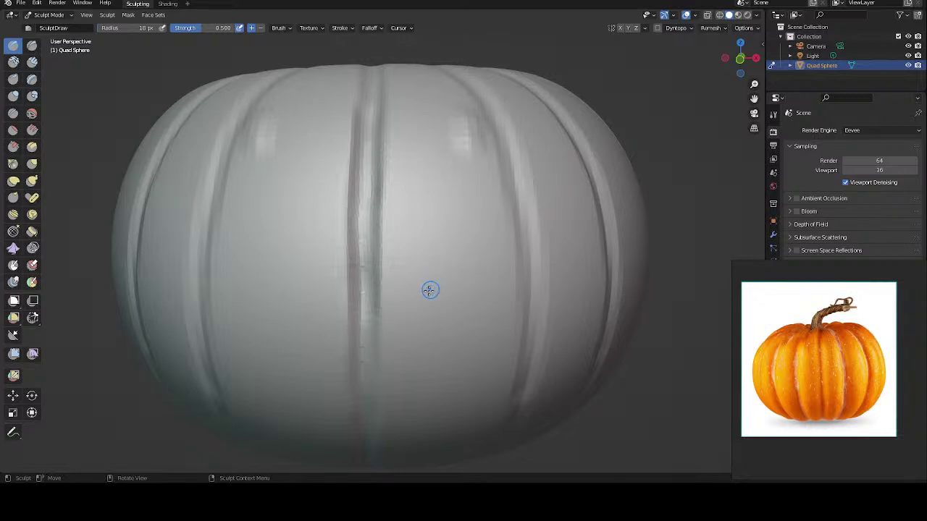
# Step: Zoom out and carve grooves down the pumpkin's side and centre
pyautogui.scroll(-2, 429, 290)
pyautogui.scroll(-1, 431, 294)
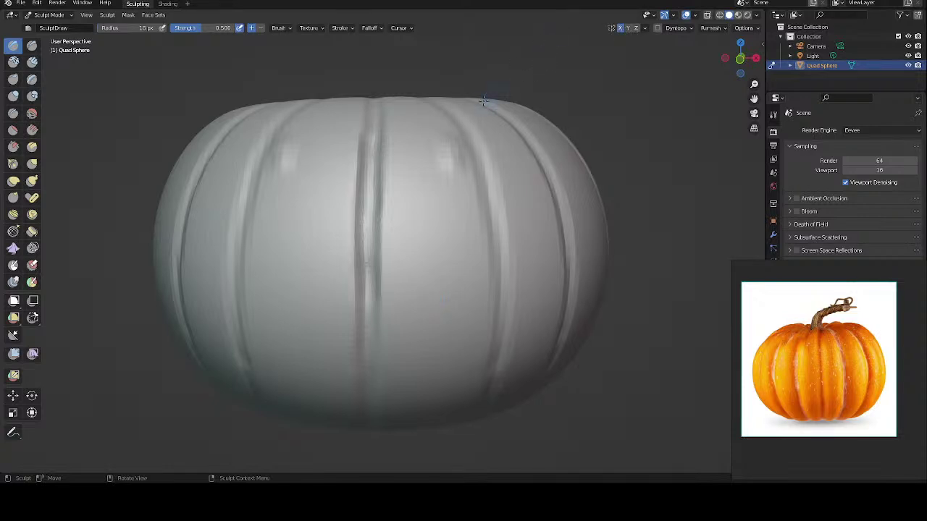
pyautogui.moveTo(456, 137); pyautogui.dragTo(443, 167, button='middle')
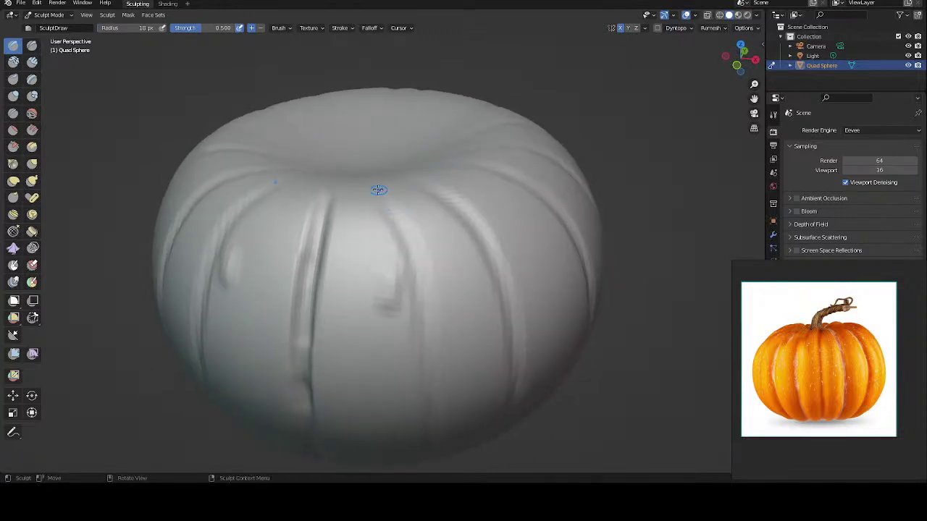
pyautogui.hotkey('ctrl', 'b')
pyautogui.moveTo(381, 202); pyautogui.dragTo(431, 384)
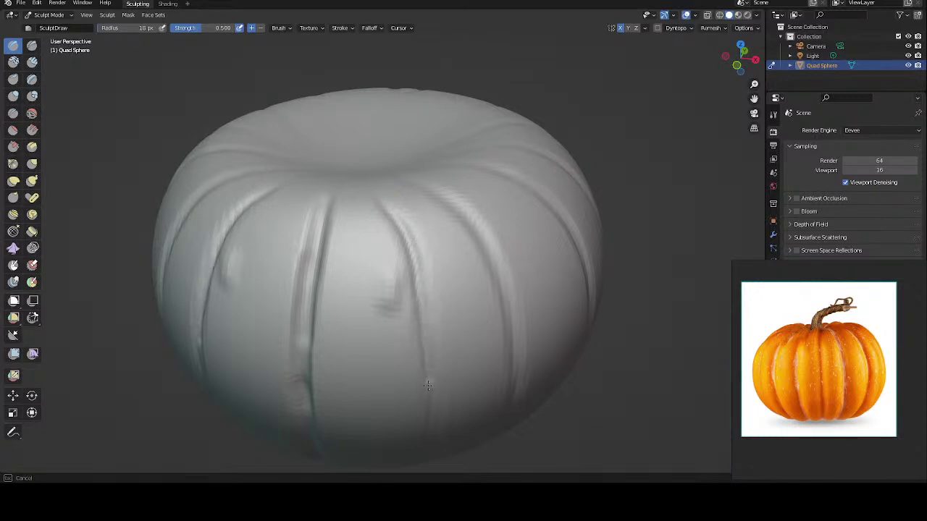
pyautogui.moveTo(449, 126); pyautogui.dragTo(401, 210, button='middle')
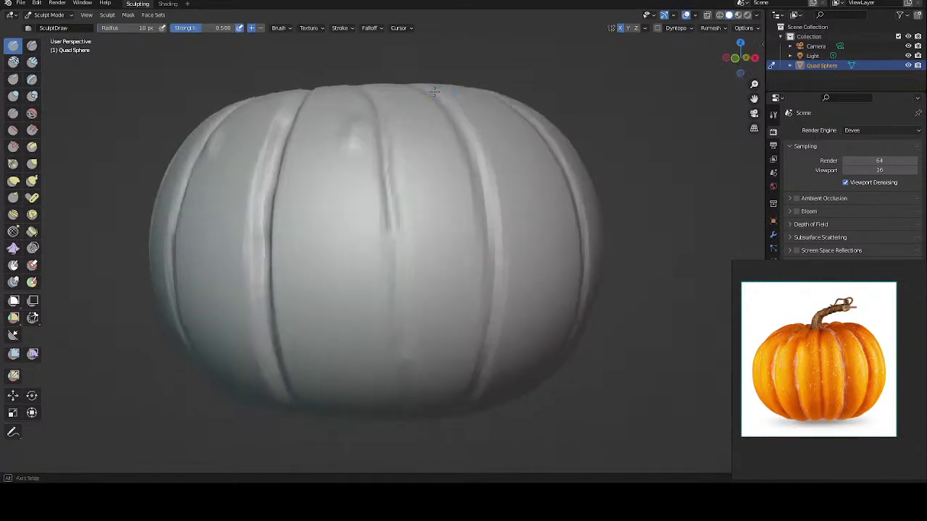
pyautogui.moveTo(390, 218)
pyautogui.mouseDown()
pyautogui.moveTo(406, 403)
pyautogui.moveTo(395, 286)
pyautogui.mouseUp()
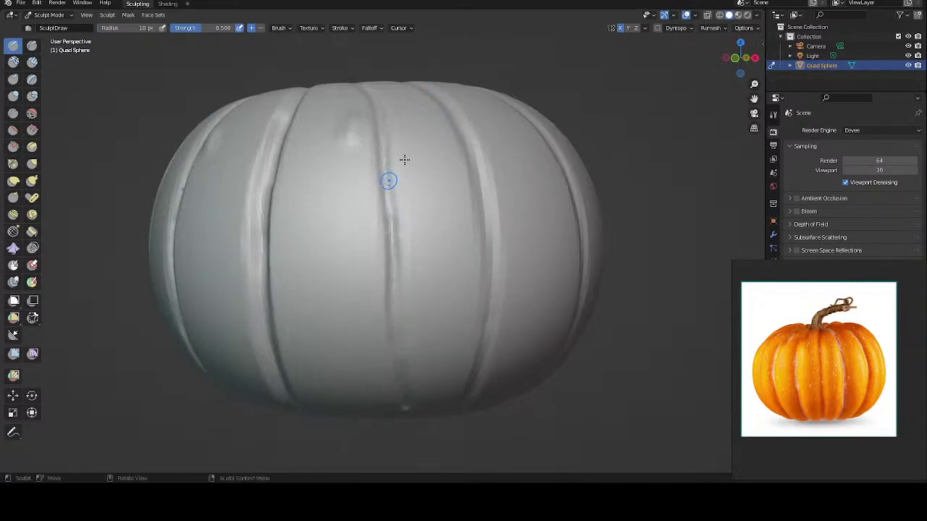
# Step: Carve a groove up the lower front and deepen the centre groove
pyautogui.moveTo(403, 159)
pyautogui.mouseDown(button='middle')
pyautogui.moveTo(490, 191)
pyautogui.moveTo(472, 182)
pyautogui.moveTo(472, 209)
pyautogui.mouseUp(button='middle')
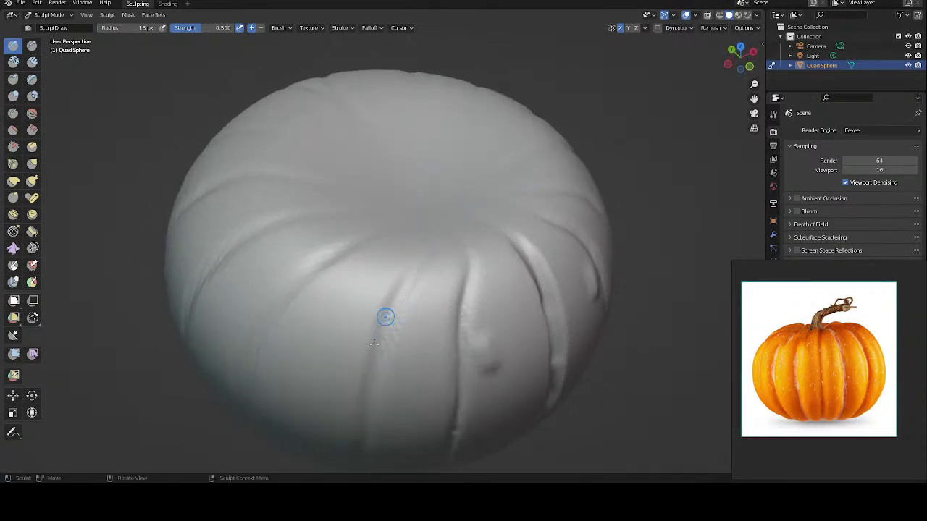
pyautogui.moveTo(374, 378); pyautogui.dragTo(428, 241)
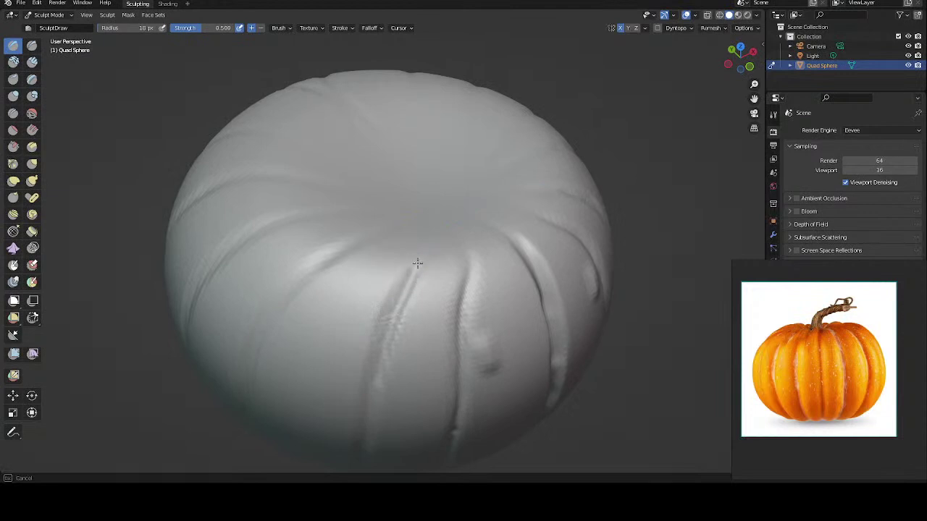
pyautogui.moveTo(413, 190); pyautogui.dragTo(425, 137, button='middle')
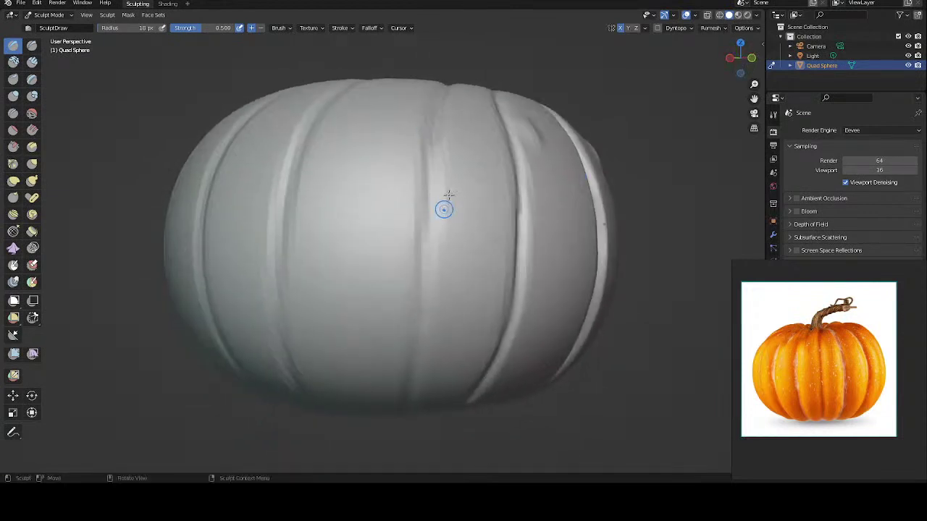
pyautogui.moveTo(434, 134); pyautogui.dragTo(412, 397)
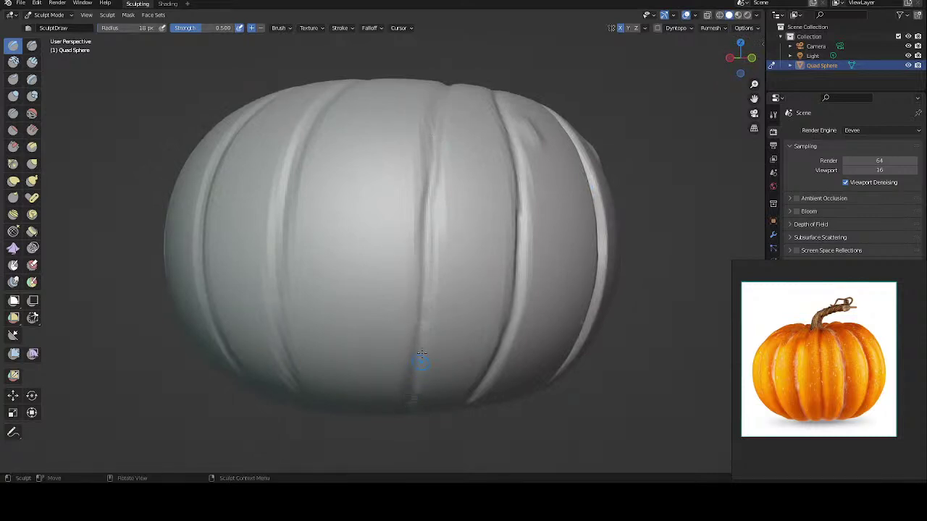
pyautogui.moveTo(420, 217); pyautogui.dragTo(380, 218, button='middle')
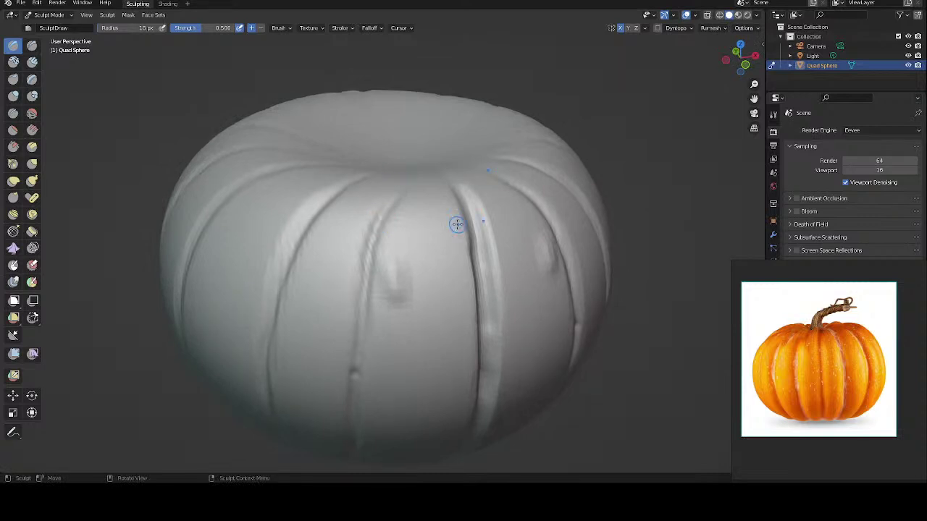
pyautogui.moveTo(523, 180)
pyautogui.mouseDown(button='middle')
pyautogui.moveTo(441, 190)
pyautogui.moveTo(408, 217)
pyautogui.mouseUp(button='middle')
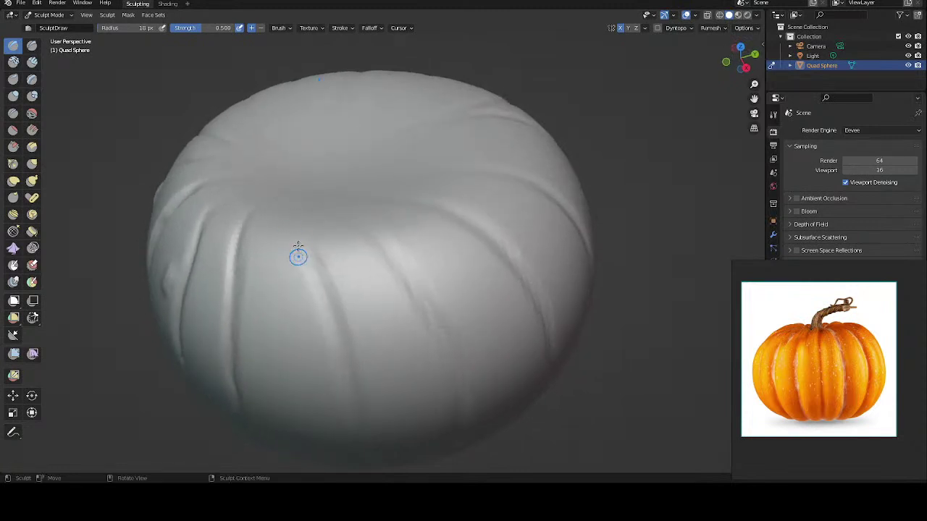
# Step: Carve and extend creases down the pumpkin's front
pyautogui.moveTo(302, 210); pyautogui.dragTo(331, 356)
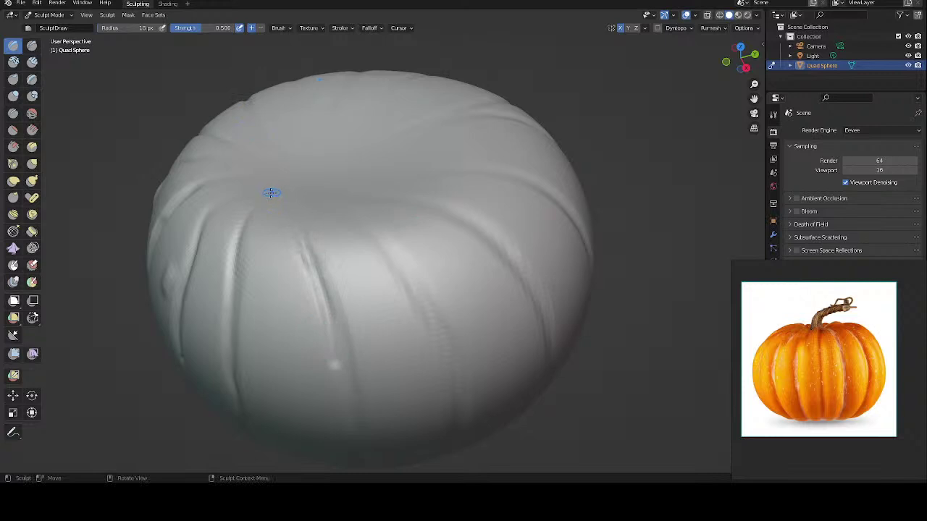
pyautogui.moveTo(269, 193)
pyautogui.mouseDown(button='middle')
pyautogui.moveTo(272, 135)
pyautogui.moveTo(268, 159)
pyautogui.mouseUp(button='middle')
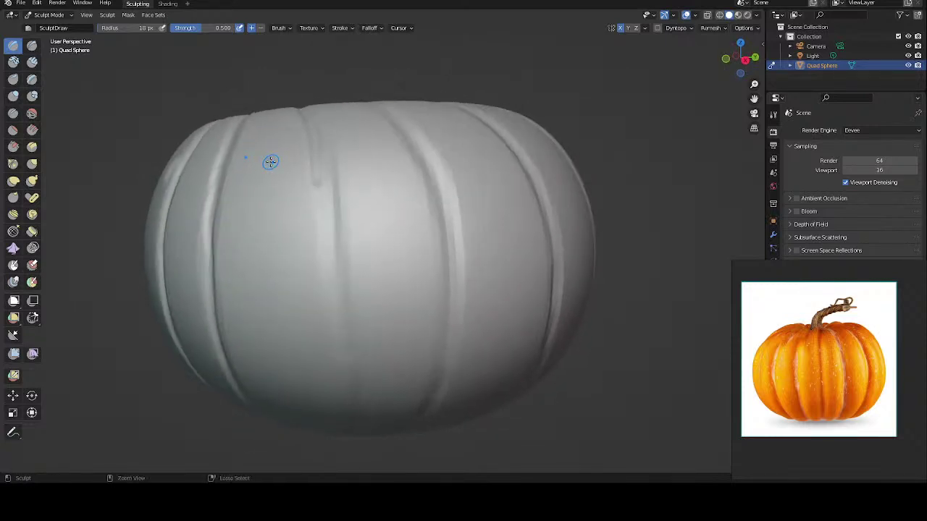
pyautogui.moveTo(339, 138); pyautogui.dragTo(325, 166, button='middle')
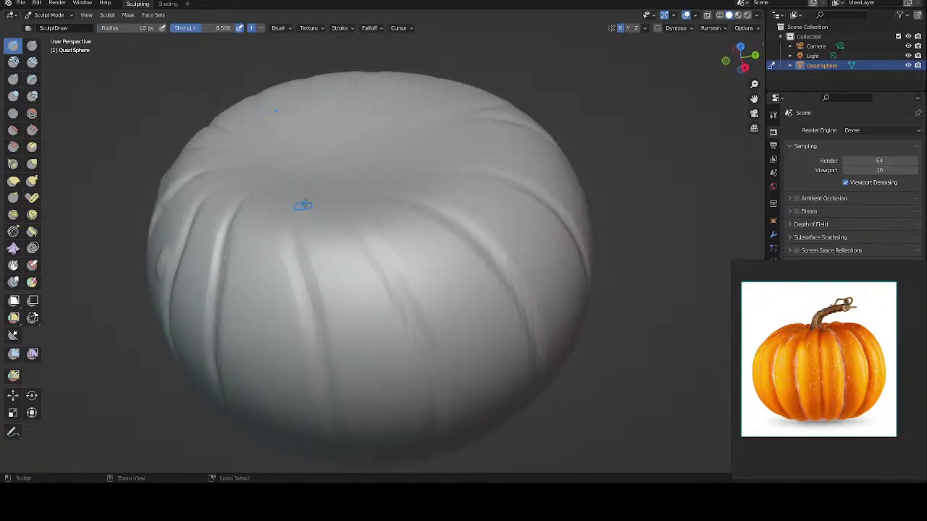
pyautogui.moveTo(306, 198); pyautogui.dragTo(322, 386)
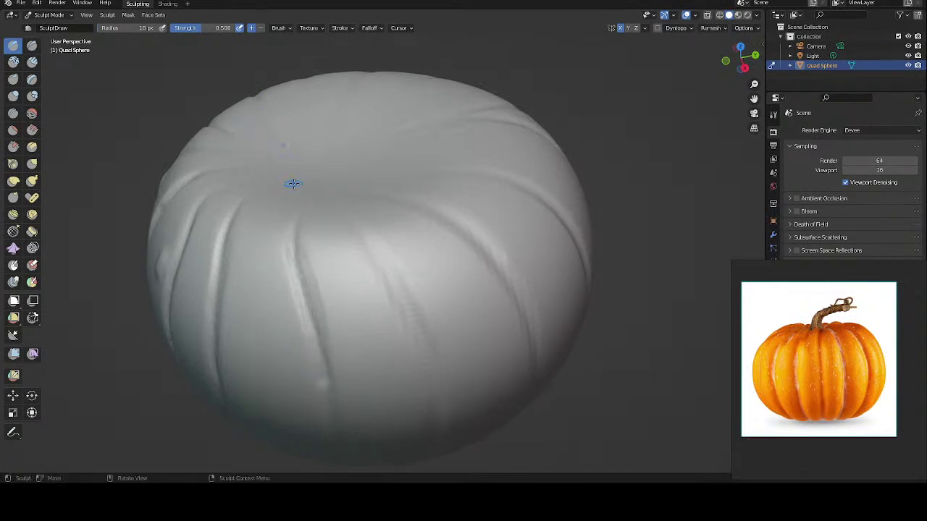
pyautogui.moveTo(375, 187); pyautogui.dragTo(370, 205, button='middle')
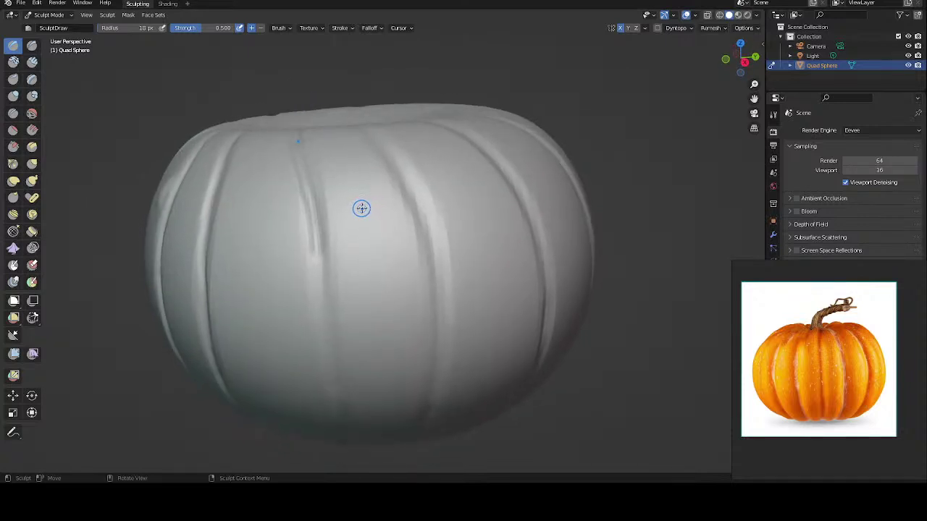
pyautogui.keyDown('ctrl'); pyautogui.moveTo(318, 251); pyautogui.dragTo(338, 424); pyautogui.keyUp('ctrl')
# Step: Carve a rib groove down the pumpkin's side and another down the front
pyautogui.moveTo(408, 246); pyautogui.dragTo(458, 213, button='middle')
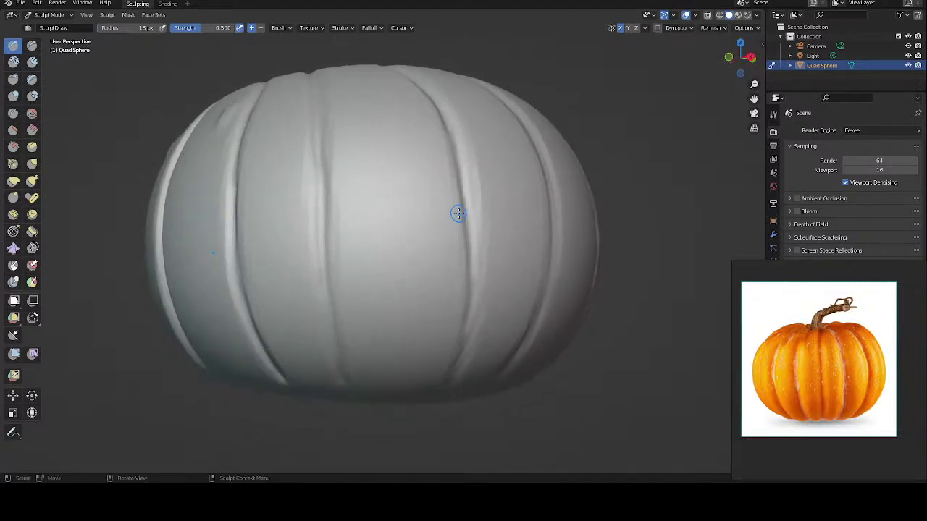
pyautogui.moveTo(447, 186); pyautogui.dragTo(406, 240, button='middle')
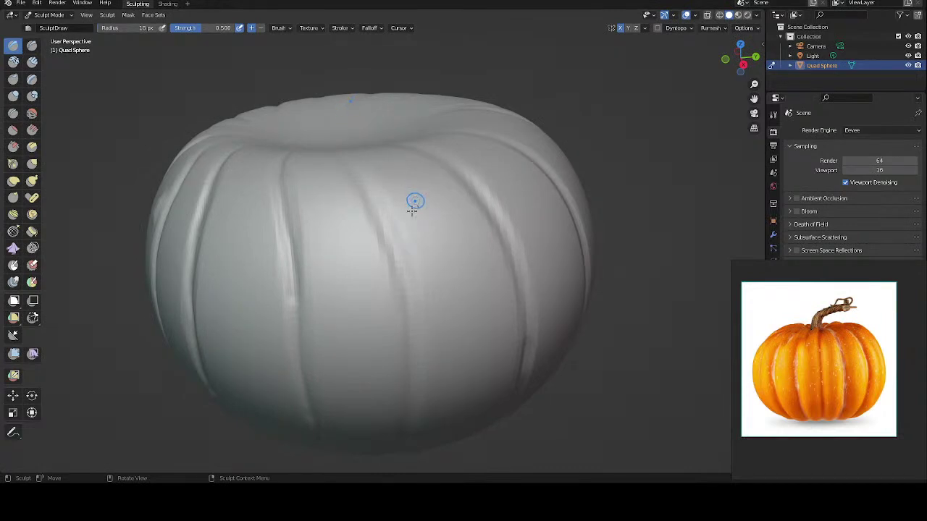
pyautogui.moveTo(412, 205); pyautogui.dragTo(398, 186, button='middle')
pyautogui.moveTo(341, 208); pyautogui.dragTo(369, 191, button='middle')
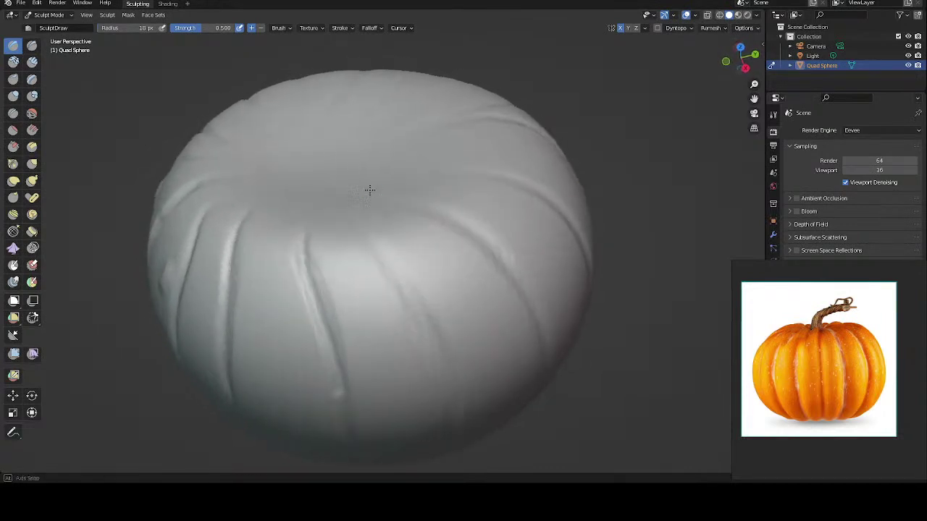
pyautogui.moveTo(339, 205)
pyautogui.mouseDown()
pyautogui.moveTo(428, 329)
pyautogui.moveTo(448, 380)
pyautogui.mouseUp()
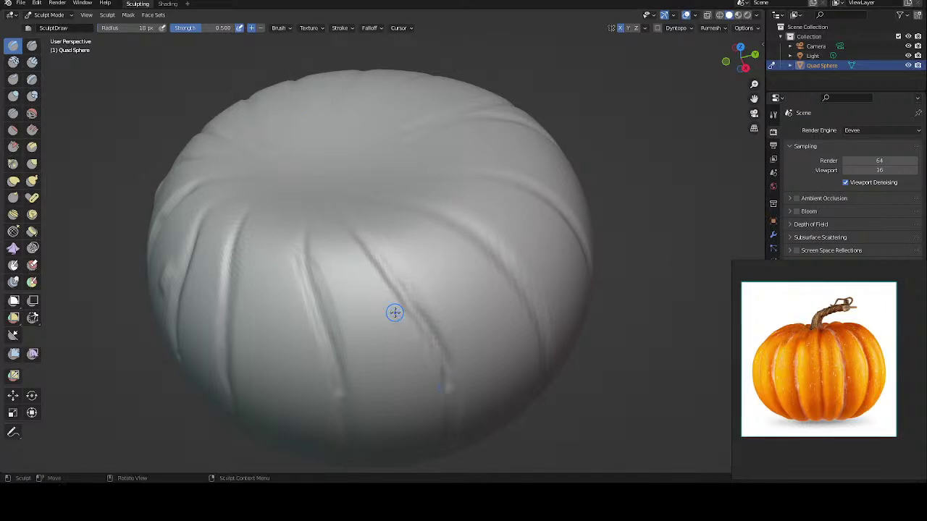
pyautogui.moveTo(393, 310); pyautogui.dragTo(321, 153, button='middle')
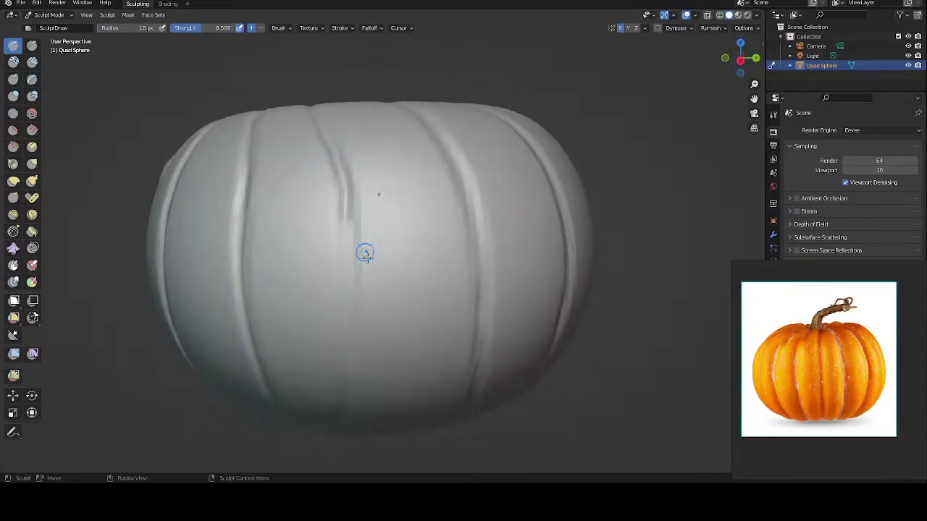
pyautogui.moveTo(345, 213); pyautogui.dragTo(342, 406)
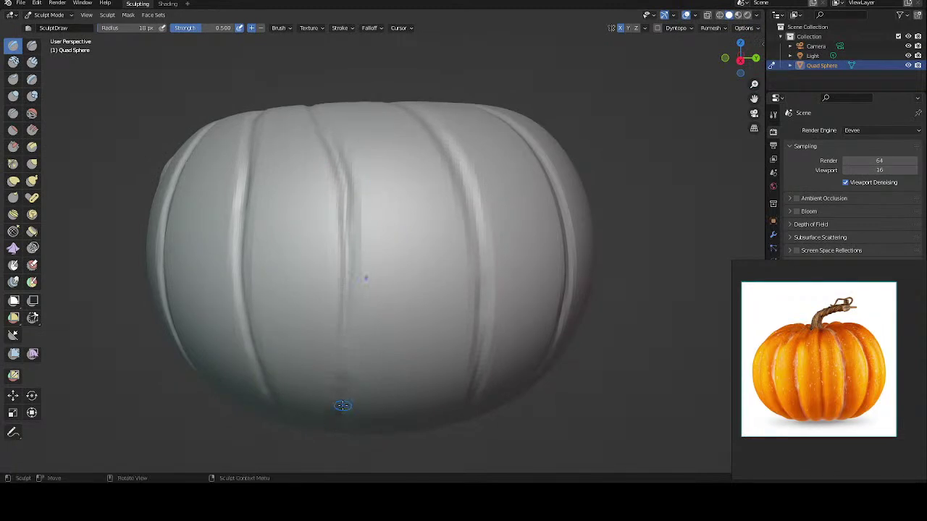
# Step: Cut several more vertical grooves down the pumpkin front toward the base
pyautogui.moveTo(466, 201)
pyautogui.mouseDown(button='middle')
pyautogui.moveTo(420, 236)
pyautogui.moveTo(425, 261)
pyautogui.mouseUp(button='middle')
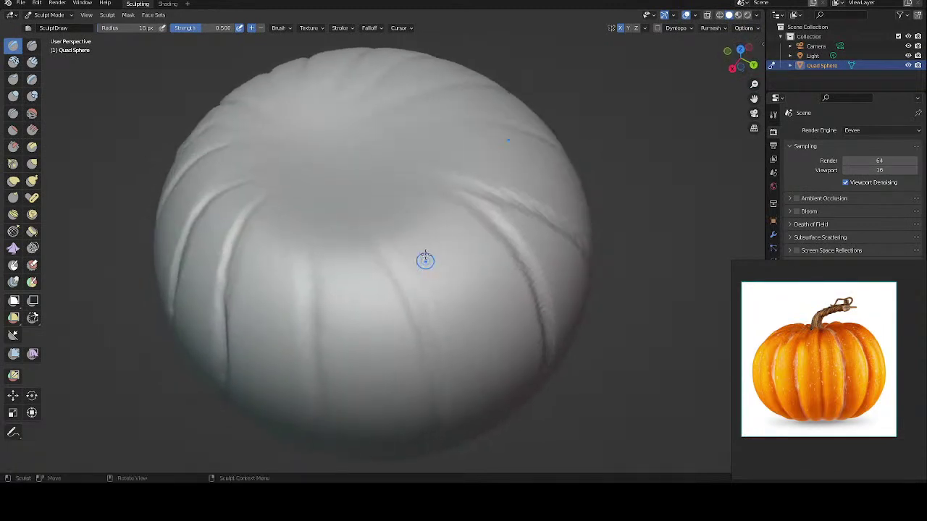
pyautogui.moveTo(306, 203); pyautogui.dragTo(315, 380)
pyautogui.moveTo(289, 326)
pyautogui.mouseDown(button='middle')
pyautogui.moveTo(311, 162)
pyautogui.moveTo(303, 154)
pyautogui.mouseUp(button='middle')
pyautogui.moveTo(331, 275); pyautogui.dragTo(341, 406)
pyautogui.moveTo(331, 383)
pyautogui.mouseDown(button='middle')
pyautogui.moveTo(300, 213)
pyautogui.moveTo(306, 182)
pyautogui.mouseUp(button='middle')
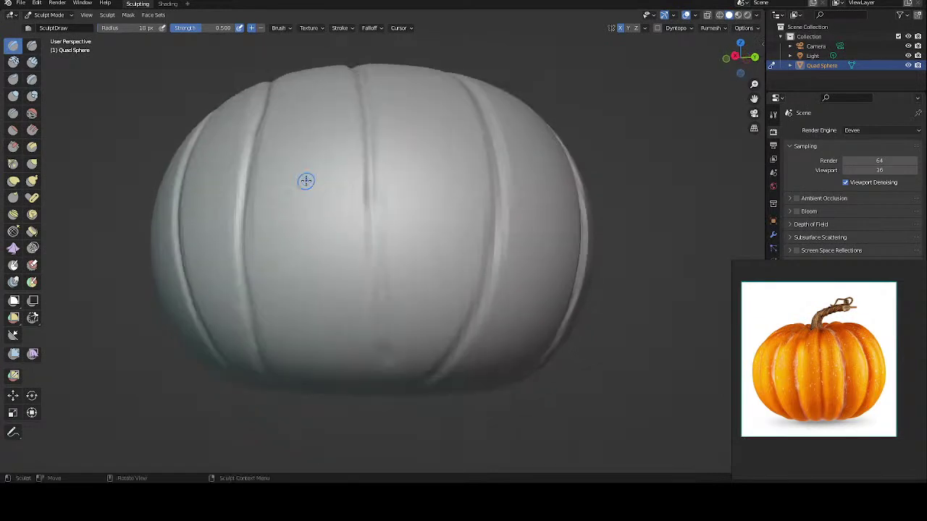
pyautogui.moveTo(368, 203); pyautogui.dragTo(381, 363)
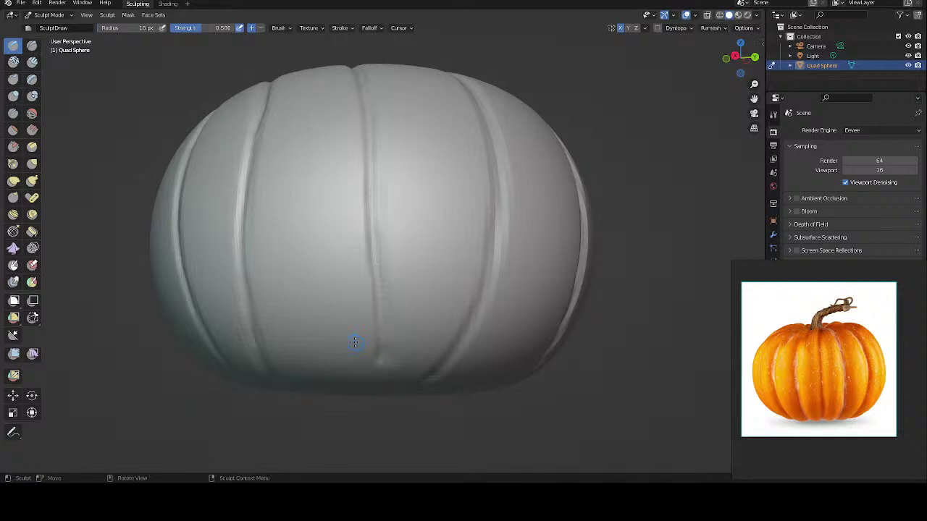
# Step: Carve grooves down from the top dimple and along the right-hand rib
pyautogui.moveTo(455, 169); pyautogui.dragTo(410, 236, button='middle')
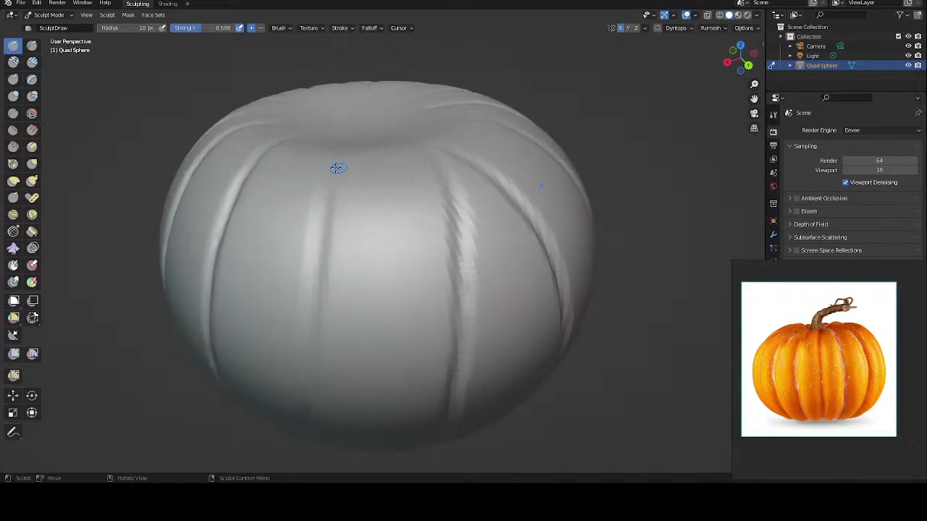
pyautogui.moveTo(323, 193); pyautogui.dragTo(299, 362)
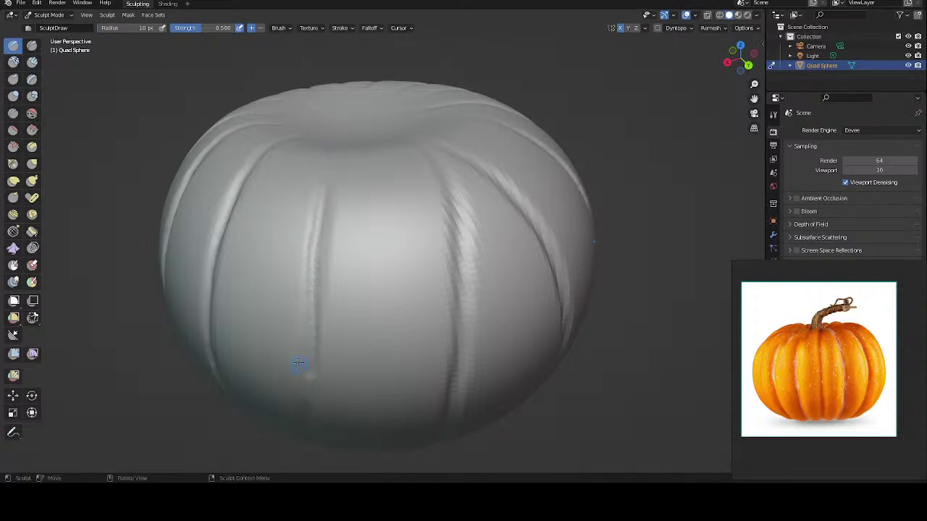
pyautogui.moveTo(336, 193)
pyautogui.mouseDown(button='middle')
pyautogui.moveTo(364, 149)
pyautogui.moveTo(376, 170)
pyautogui.mouseUp(button='middle')
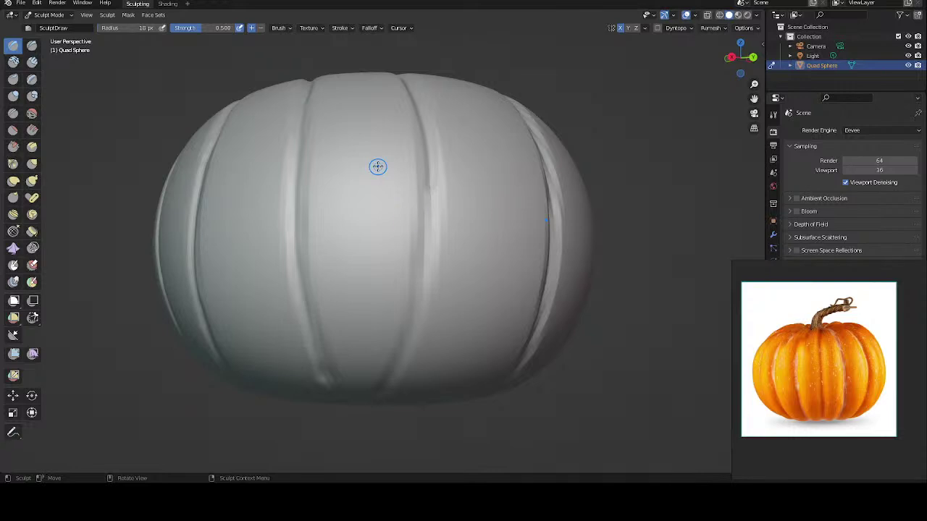
pyautogui.moveTo(428, 184)
pyautogui.mouseDown()
pyautogui.moveTo(418, 319)
pyautogui.moveTo(378, 382)
pyautogui.mouseUp()
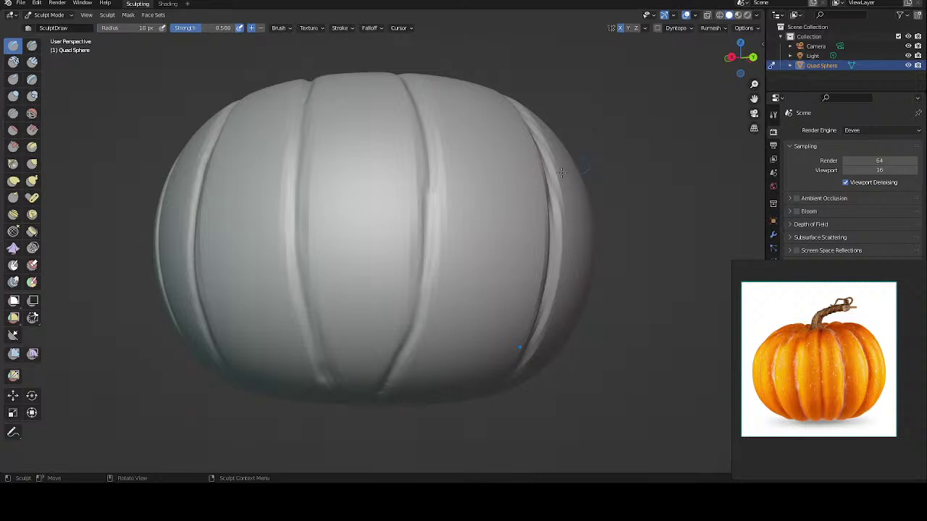
# Step: Carve a groove from the top toward the bottom and deepen the centre groove
pyautogui.moveTo(553, 184)
pyautogui.mouseDown(button='middle')
pyautogui.moveTo(483, 236)
pyautogui.moveTo(475, 213)
pyautogui.mouseUp(button='middle')
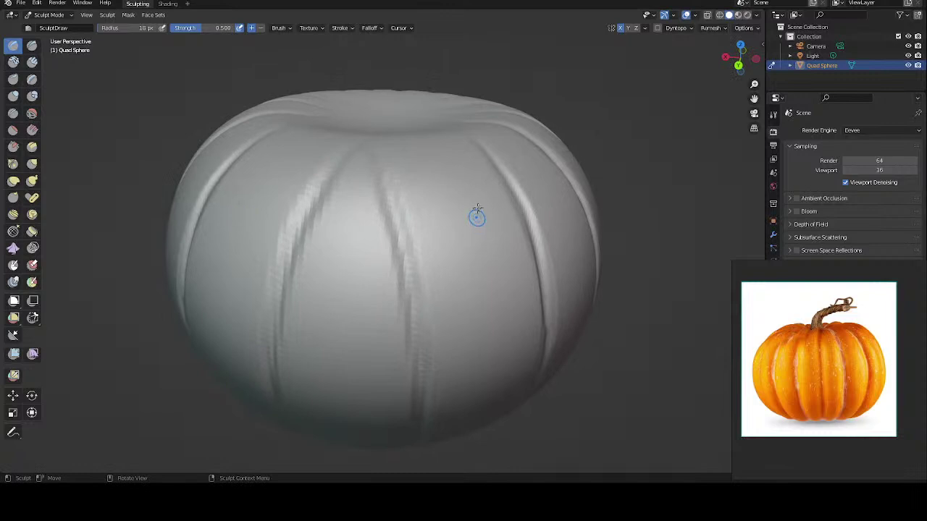
pyautogui.moveTo(478, 160); pyautogui.dragTo(433, 147, button='middle')
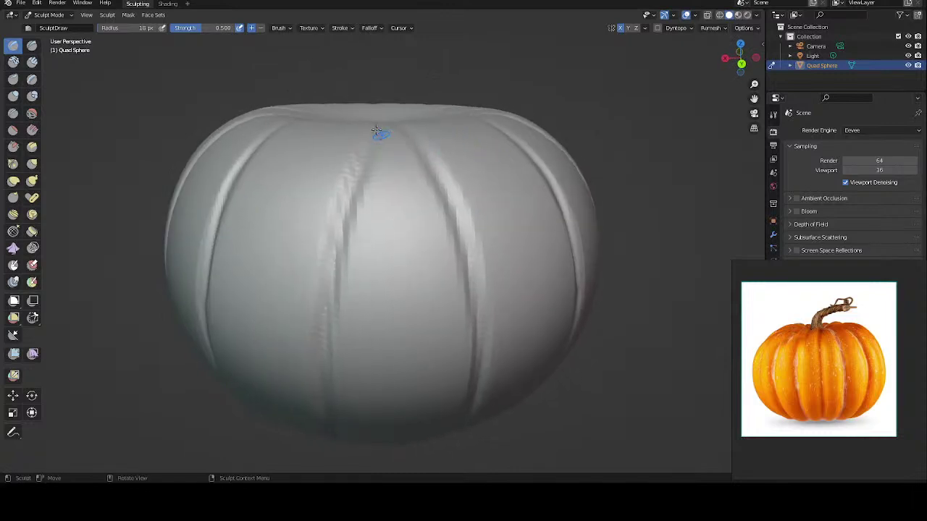
pyautogui.moveTo(382, 132); pyautogui.dragTo(376, 136, button='middle')
pyautogui.moveTo(359, 171)
pyautogui.mouseDown()
pyautogui.moveTo(328, 290)
pyautogui.moveTo(330, 354)
pyautogui.mouseUp()
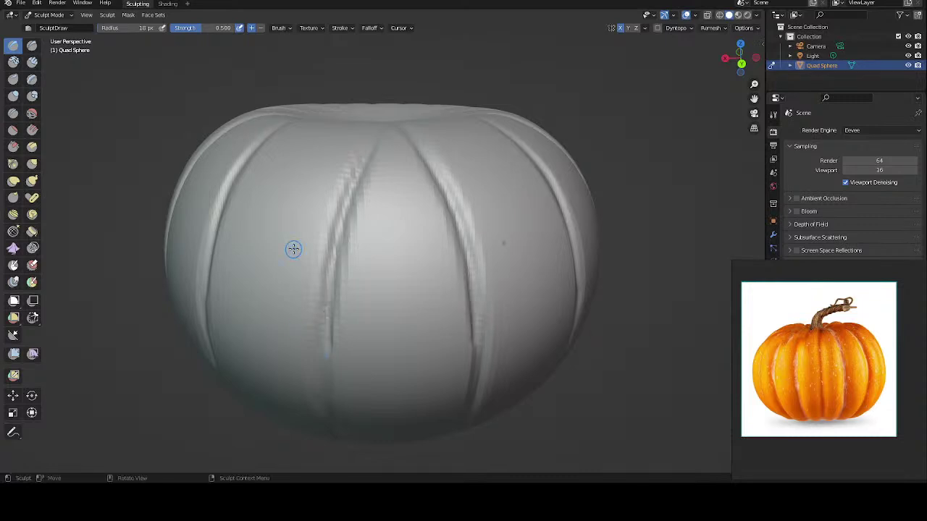
pyautogui.moveTo(292, 248); pyautogui.dragTo(354, 118, button='middle')
pyautogui.moveTo(344, 204)
pyautogui.mouseDown()
pyautogui.moveTo(331, 288)
pyautogui.moveTo(361, 389)
pyautogui.mouseUp()
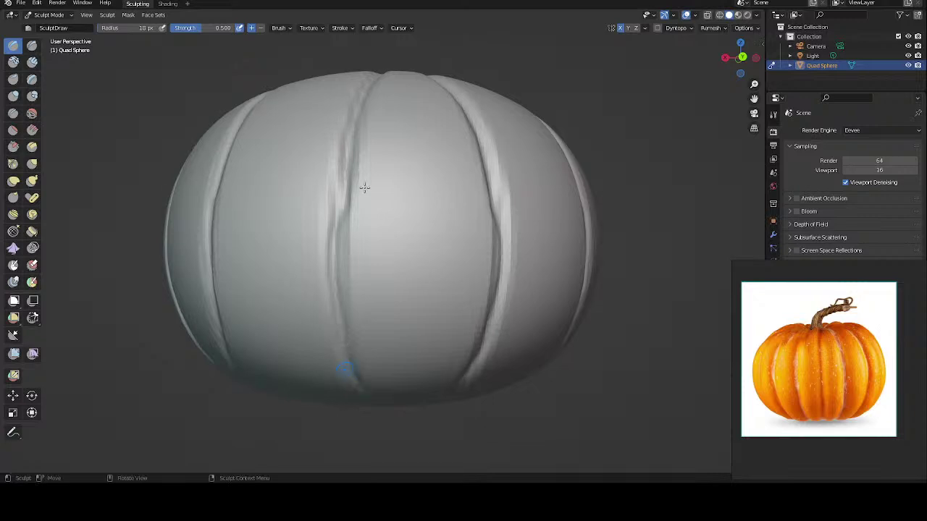
pyautogui.moveTo(365, 188); pyautogui.dragTo(362, 193, button='middle')
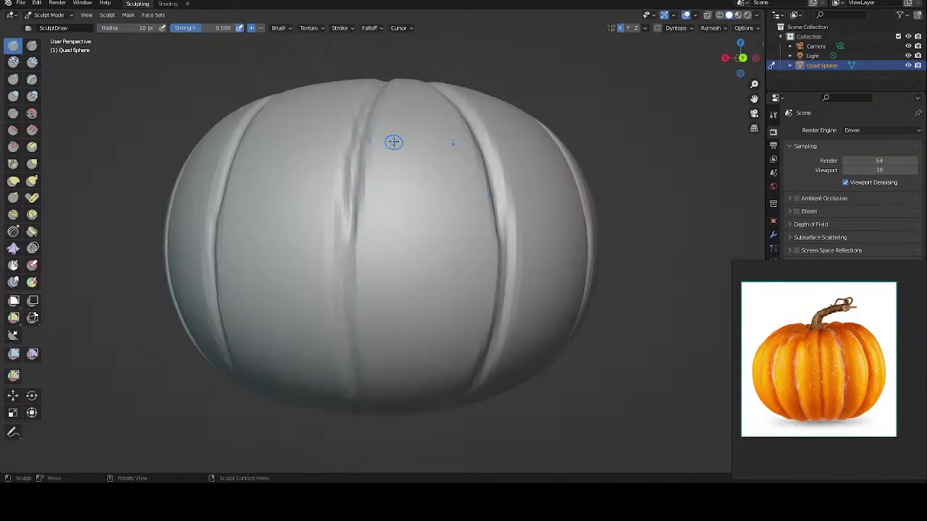
# Step: Stroke another groove down from the top dimple and deepen the centre groove toward the base
pyautogui.moveTo(393, 143); pyautogui.dragTo(404, 187, button='middle')
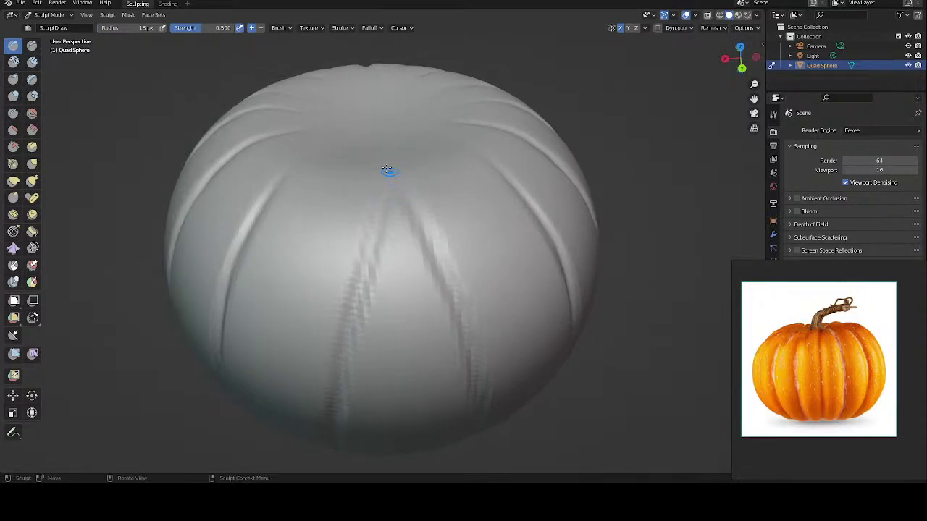
pyautogui.moveTo(388, 169); pyautogui.dragTo(381, 165)
pyautogui.moveTo(378, 212); pyautogui.dragTo(331, 403)
pyautogui.moveTo(331, 403); pyautogui.dragTo(376, 186, button='middle')
pyautogui.moveTo(394, 185); pyautogui.dragTo(380, 363)
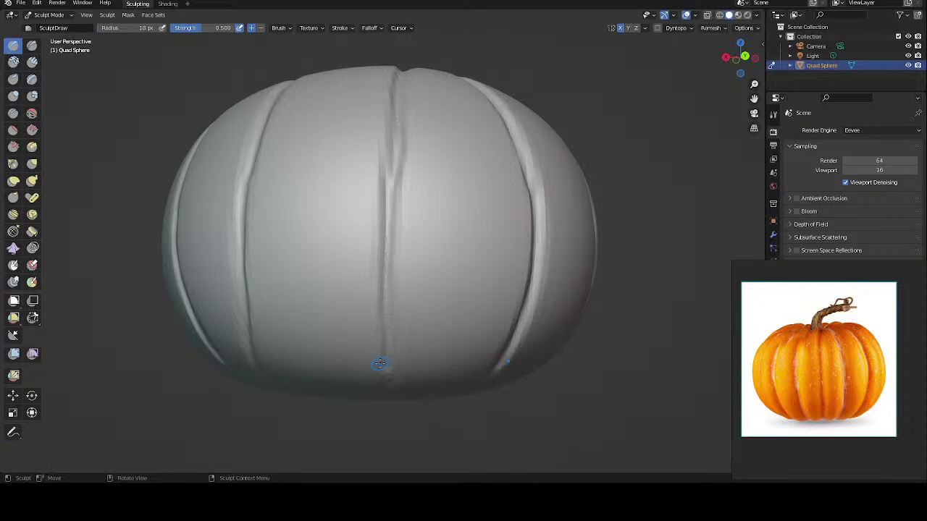
pyautogui.moveTo(490, 178)
pyautogui.mouseDown(button='middle')
pyautogui.moveTo(422, 202)
pyautogui.moveTo(430, 188)
pyautogui.moveTo(471, 174)
pyautogui.moveTo(406, 171)
pyautogui.mouseUp(button='middle')
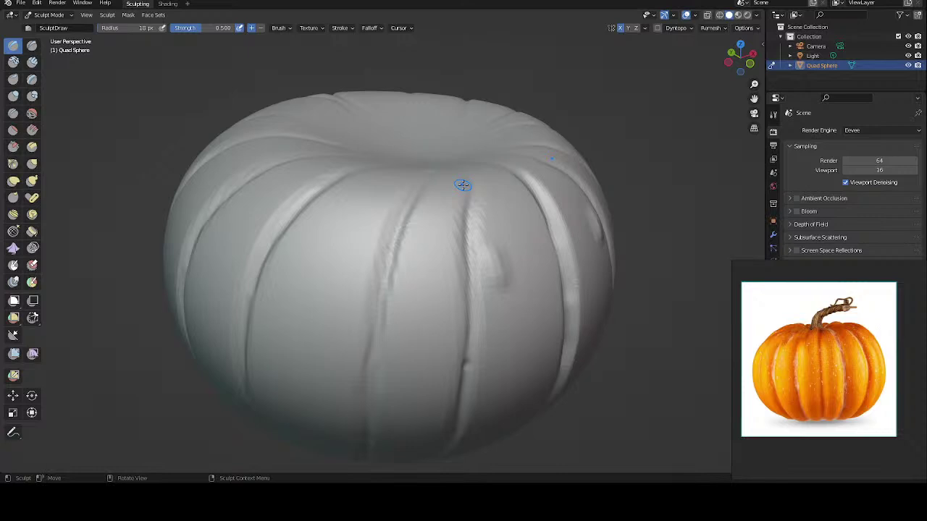
pyautogui.moveTo(470, 182); pyautogui.dragTo(449, 167, button='middle')
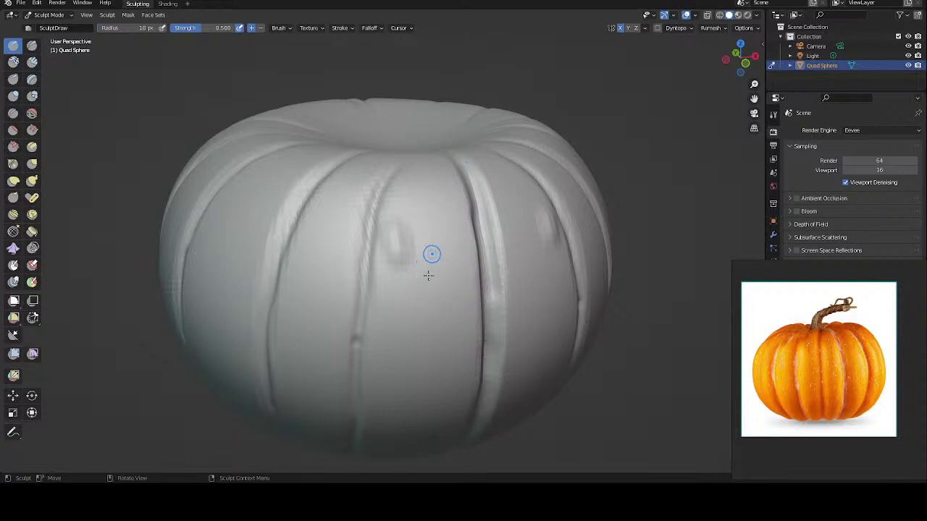
pyautogui.moveTo(466, 239)
pyautogui.mouseDown(button='middle')
pyautogui.moveTo(447, 224)
pyautogui.moveTo(450, 250)
pyautogui.mouseUp(button='middle')
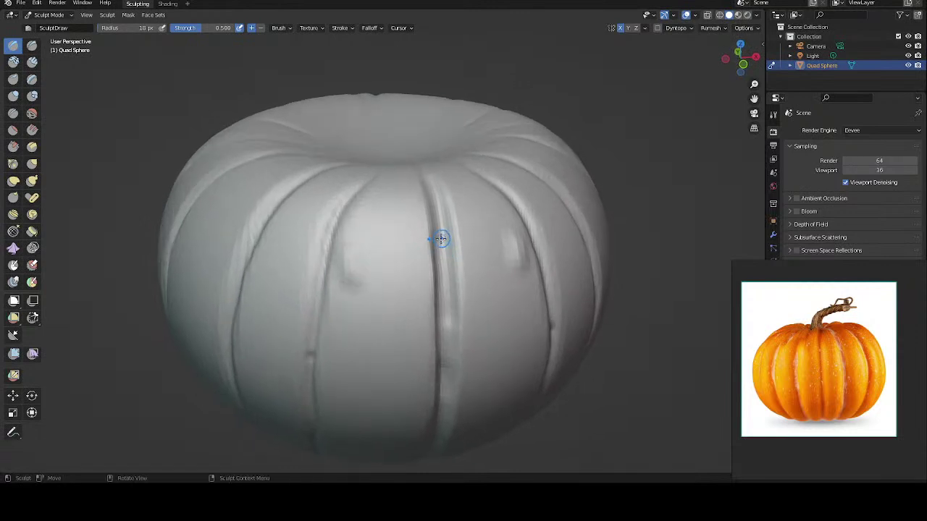
pyautogui.moveTo(438, 270); pyautogui.dragTo(430, 259, button='middle')
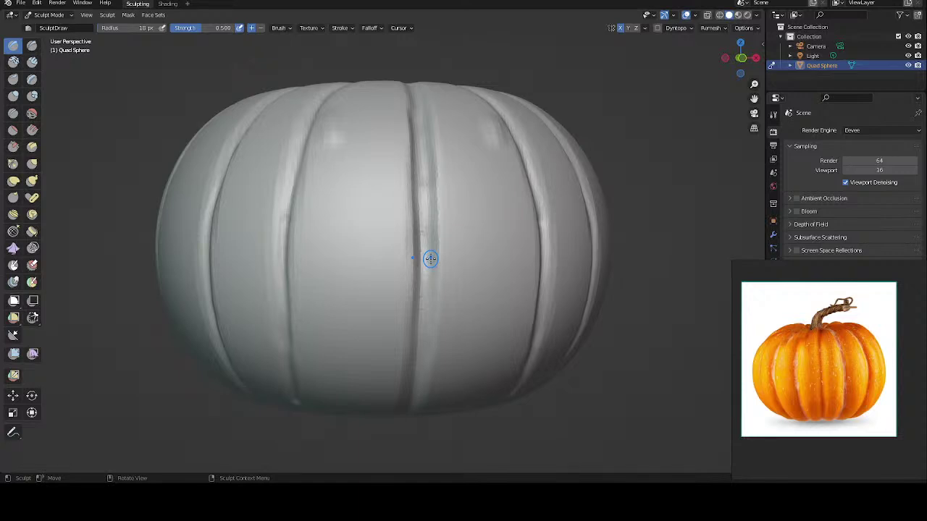
pyautogui.moveTo(424, 114); pyautogui.dragTo(420, 143, button='middle')
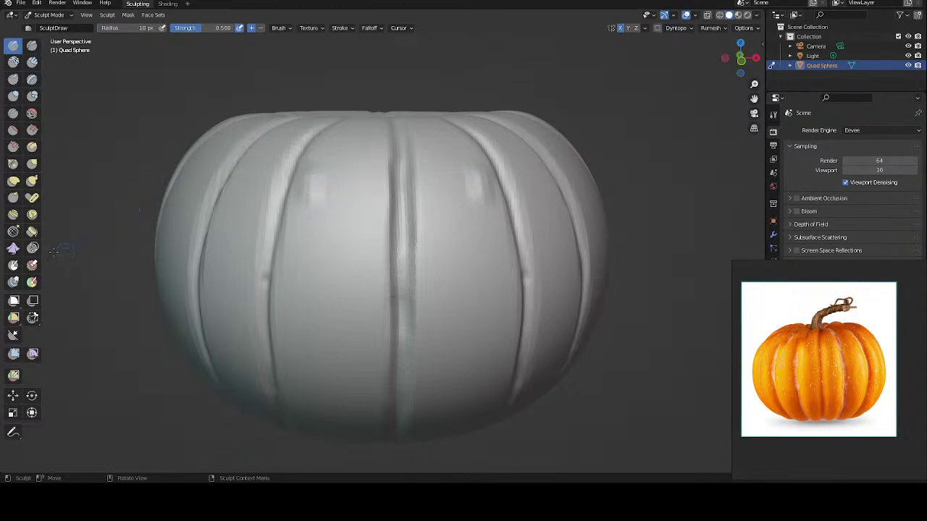
# Step: Select the Mask brush and save jack.blend
pyautogui.click(15, 266)
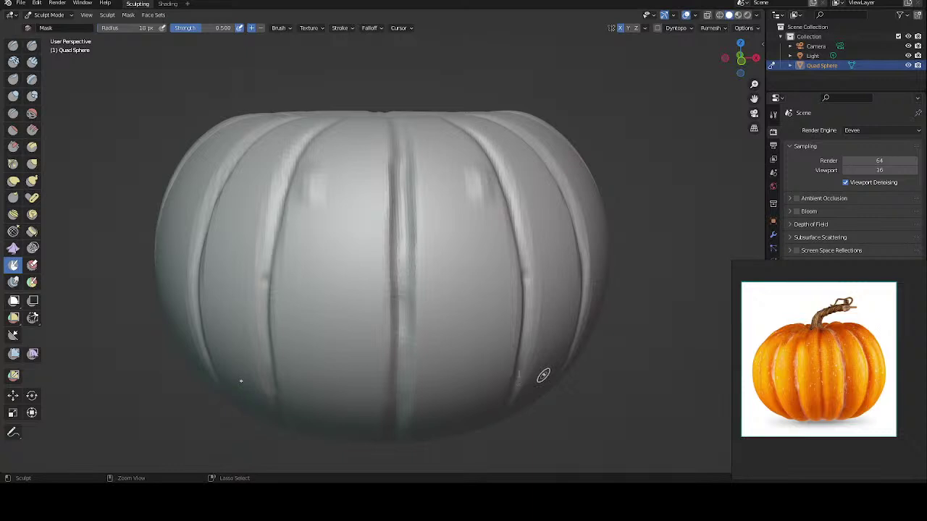
pyautogui.hotkey('ctrl', 's')
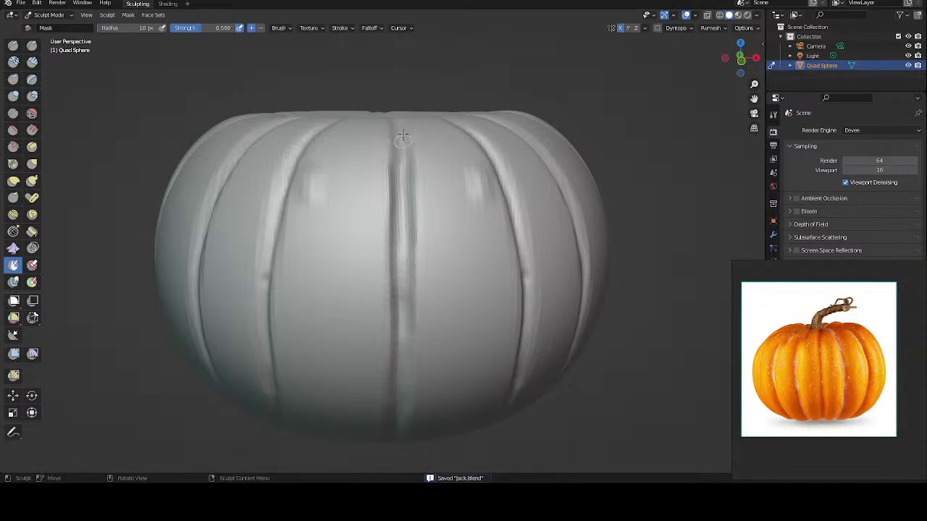
pyautogui.moveTo(403, 145)
pyautogui.mouseDown(button='middle')
pyautogui.moveTo(404, 159)
pyautogui.moveTo(390, 154)
pyautogui.moveTo(402, 154)
pyautogui.mouseUp(button='middle')
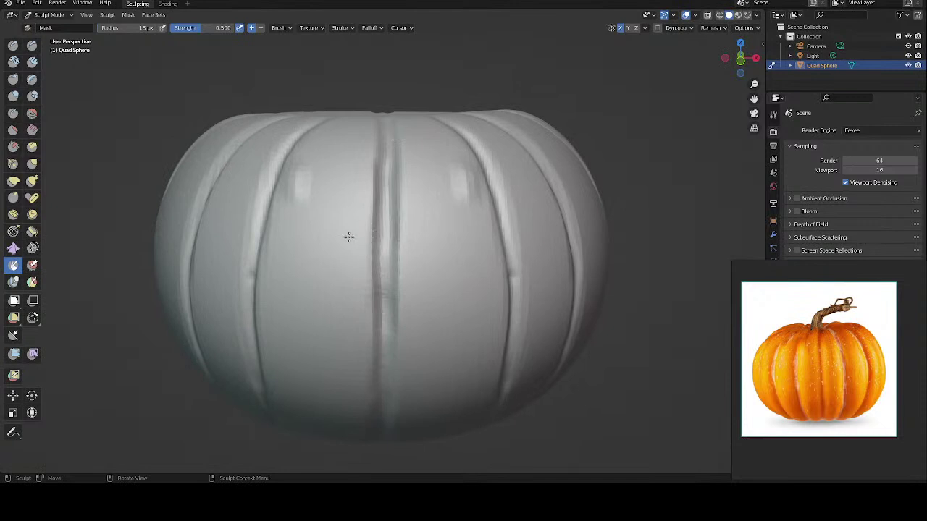
# Step: Enlarge the Mask brush radius to 113 px
pyautogui.press('f')
pyautogui.click(394, 272)
pyautogui.moveTo(382, 201)
pyautogui.mouseDown(button='middle')
pyautogui.moveTo(379, 228)
pyautogui.moveTo(391, 197)
pyautogui.mouseUp(button='middle')
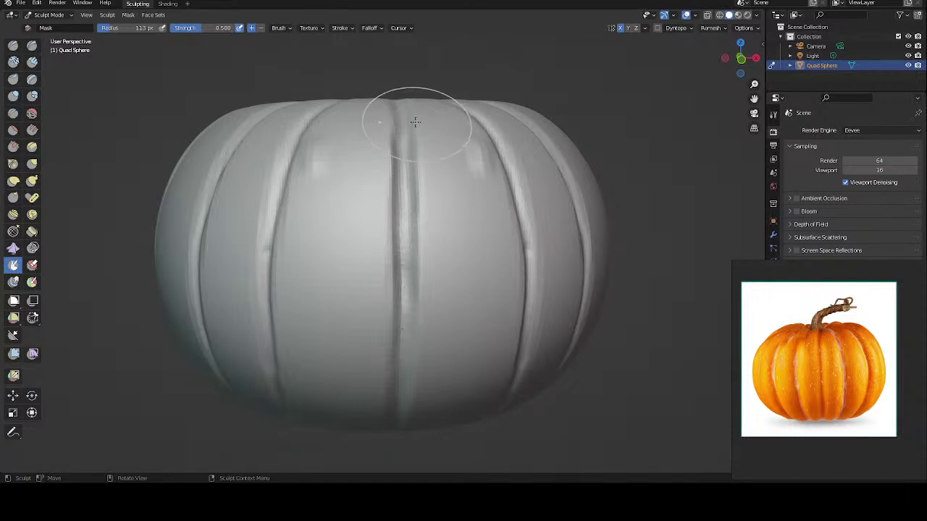
# Step: Mask both central front lobes along the middle groove and top rim, undoing one stray stroke
pyautogui.moveTo(420, 118); pyautogui.dragTo(413, 128)
pyautogui.moveTo(417, 201)
pyautogui.mouseDown(button='middle')
pyautogui.moveTo(367, 151)
pyautogui.moveTo(357, 158)
pyautogui.mouseUp(button='middle')
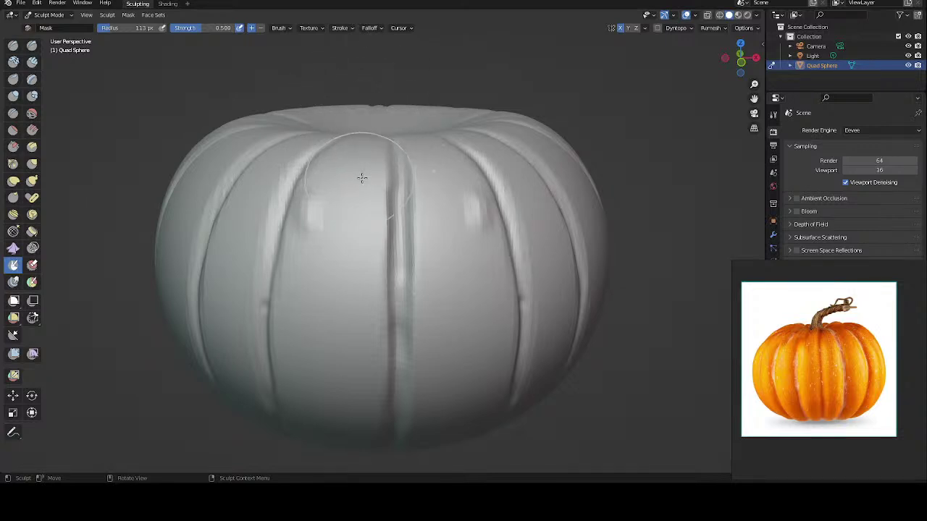
pyautogui.moveTo(355, 169); pyautogui.dragTo(396, 179, button='middle')
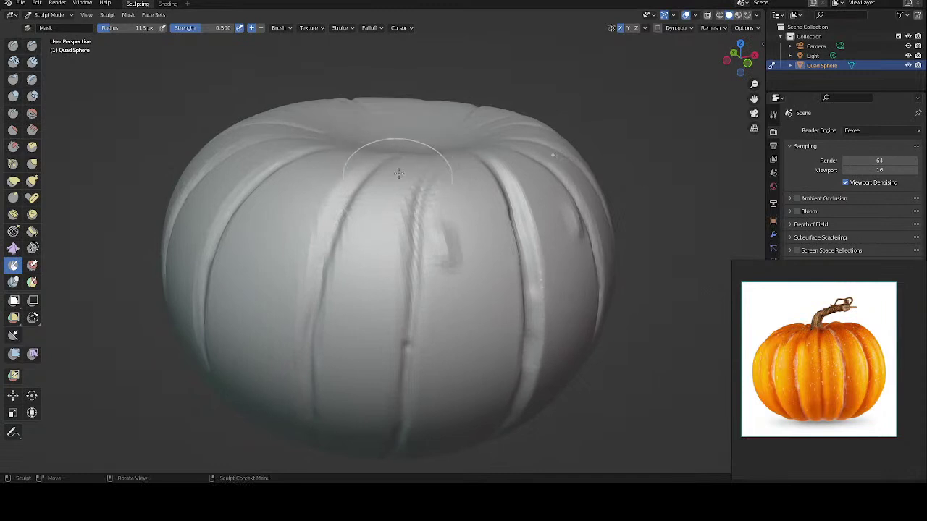
pyautogui.moveTo(401, 172)
pyautogui.mouseDown()
pyautogui.moveTo(380, 197)
pyautogui.moveTo(384, 190)
pyautogui.moveTo(391, 211)
pyautogui.moveTo(402, 174)
pyautogui.moveTo(406, 187)
pyautogui.mouseUp()
pyautogui.moveTo(406, 187); pyautogui.dragTo(383, 158, button='middle')
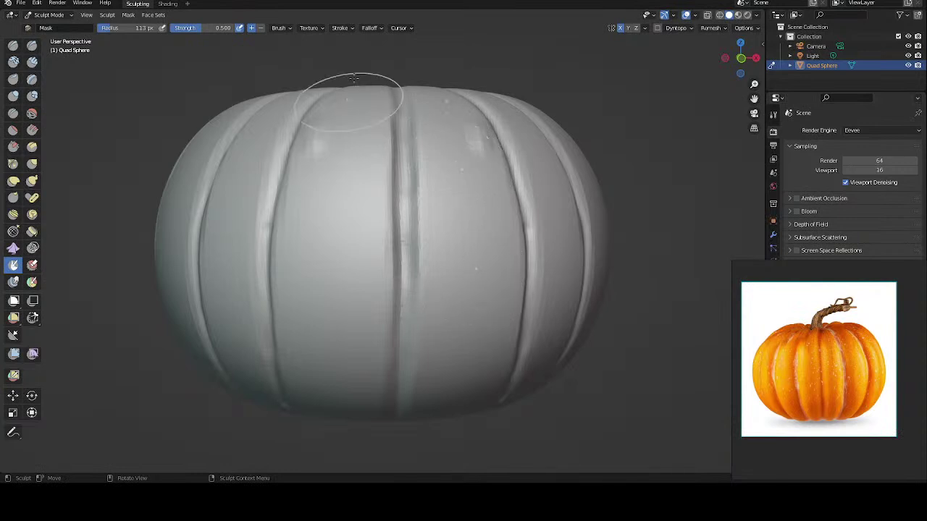
pyautogui.moveTo(344, 185); pyautogui.dragTo(379, 176, button='middle')
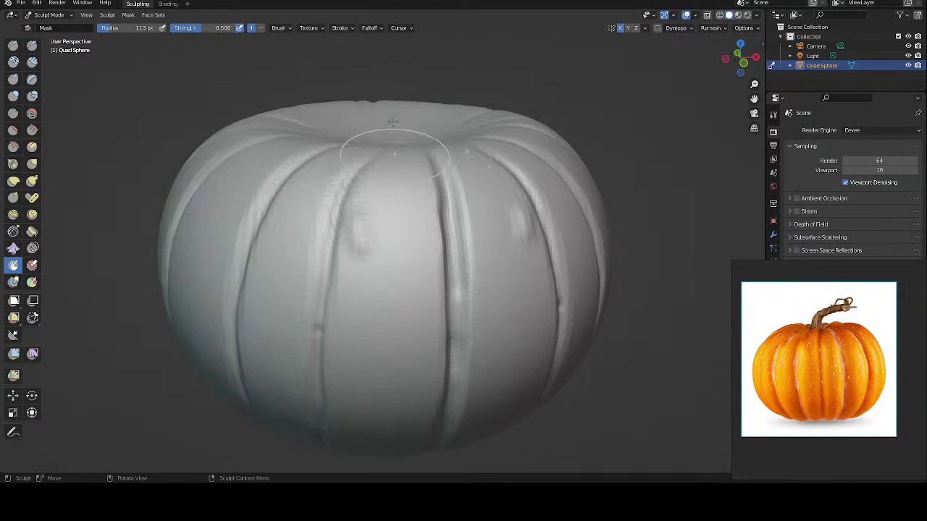
pyautogui.moveTo(373, 145)
pyautogui.mouseDown()
pyautogui.moveTo(374, 129)
pyautogui.moveTo(401, 168)
pyautogui.moveTo(394, 177)
pyautogui.moveTo(387, 167)
pyautogui.moveTo(372, 194)
pyautogui.moveTo(375, 225)
pyautogui.moveTo(397, 238)
pyautogui.moveTo(420, 232)
pyautogui.moveTo(424, 206)
pyautogui.moveTo(421, 173)
pyautogui.moveTo(381, 280)
pyautogui.moveTo(359, 254)
pyautogui.moveTo(420, 271)
pyautogui.moveTo(435, 260)
pyautogui.moveTo(406, 311)
pyautogui.moveTo(364, 277)
pyautogui.moveTo(339, 271)
pyautogui.moveTo(356, 362)
pyautogui.moveTo(335, 319)
pyautogui.moveTo(391, 348)
pyautogui.moveTo(428, 325)
pyautogui.moveTo(428, 349)
pyautogui.moveTo(405, 384)
pyautogui.moveTo(365, 391)
pyautogui.moveTo(336, 369)
pyautogui.moveTo(367, 427)
pyautogui.moveTo(428, 419)
pyautogui.moveTo(420, 350)
pyautogui.mouseUp()
pyautogui.hotkey('ctrl', 'z')
# Step: Extend the mask down the central front lobes, along the left groove and across the underside
pyautogui.moveTo(354, 417); pyautogui.dragTo(341, 356)
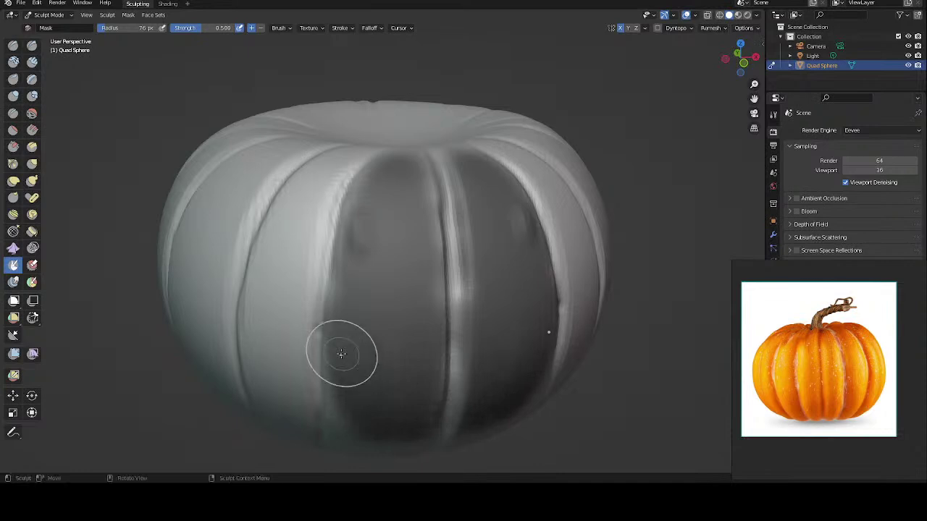
pyautogui.moveTo(342, 356); pyautogui.dragTo(383, 157, button='middle')
pyautogui.moveTo(348, 279)
pyautogui.mouseDown()
pyautogui.moveTo(338, 322)
pyautogui.moveTo(360, 384)
pyautogui.moveTo(388, 370)
pyautogui.moveTo(414, 377)
pyautogui.moveTo(423, 339)
pyautogui.mouseUp()
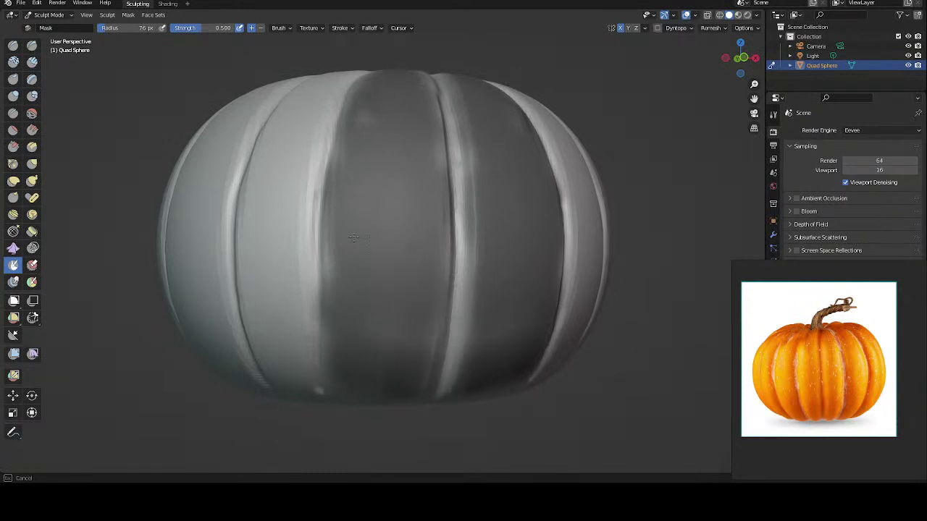
pyautogui.moveTo(354, 238); pyautogui.dragTo(367, 305)
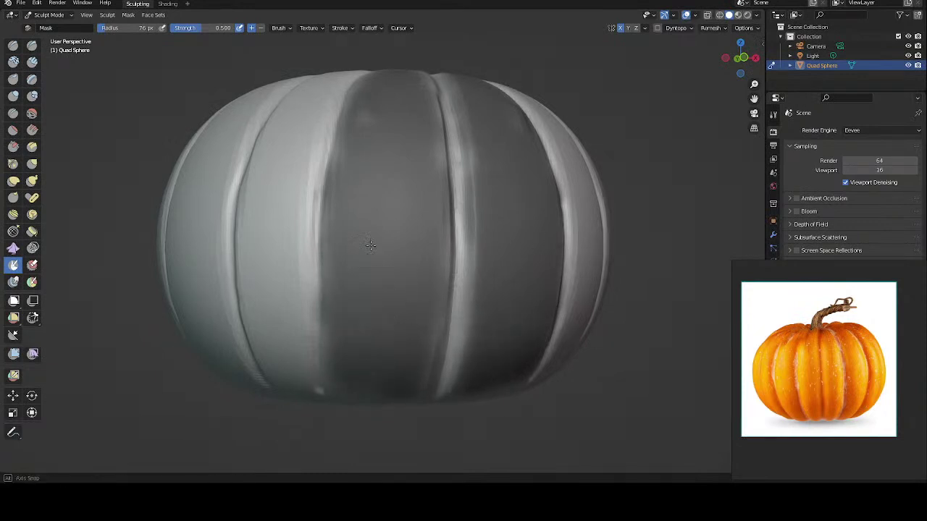
pyautogui.moveTo(366, 355); pyautogui.dragTo(369, 209, button='middle')
pyautogui.moveTo(363, 193); pyautogui.dragTo(420, 213)
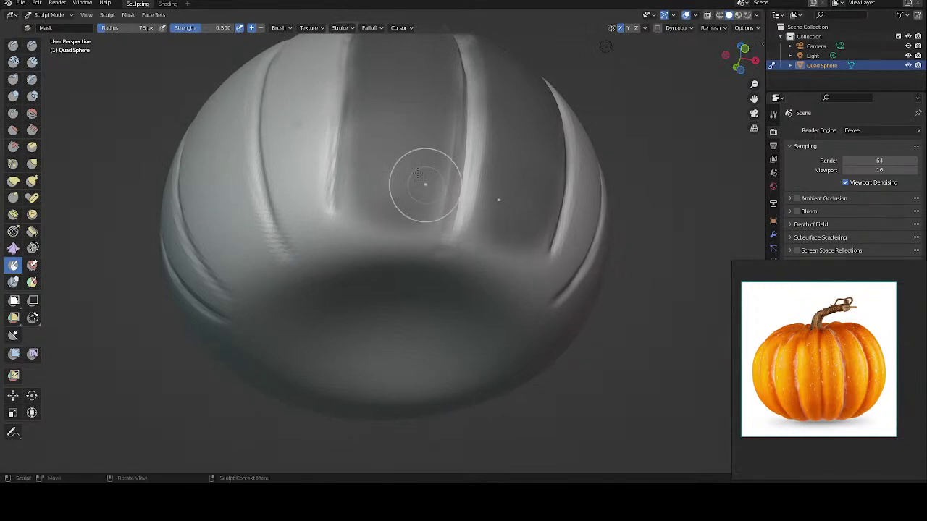
pyautogui.moveTo(413, 181); pyautogui.dragTo(362, 187, button='middle')
pyautogui.moveTo(311, 150); pyautogui.dragTo(316, 205, button='middle')
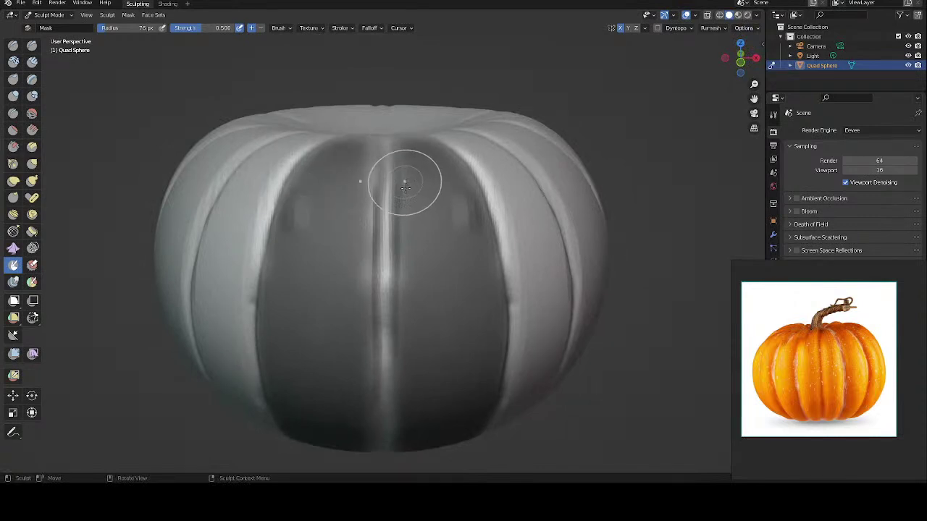
pyautogui.moveTo(391, 176)
pyautogui.mouseDown(button='middle')
pyautogui.moveTo(384, 186)
pyautogui.moveTo(352, 187)
pyautogui.mouseUp(button='middle')
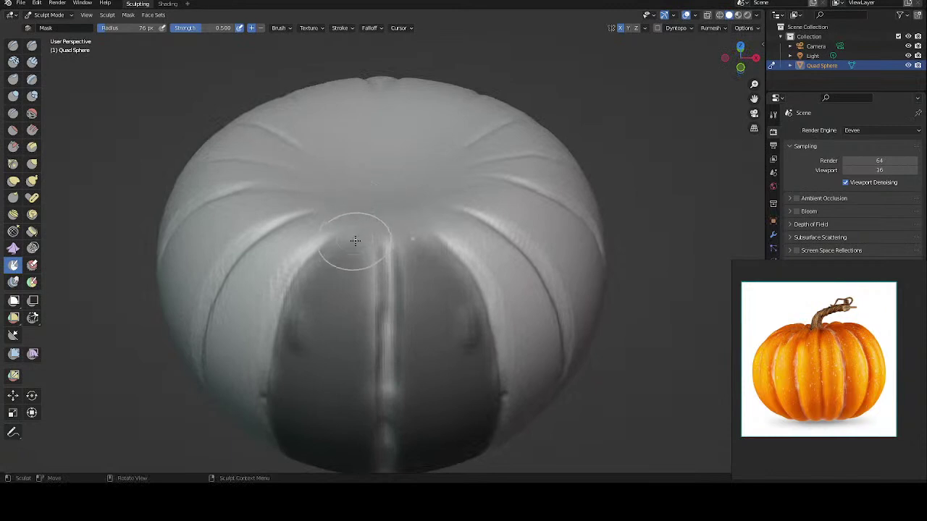
# Step: Invert the mask so only the two central lobes are left unmasked
pyautogui.press('a')
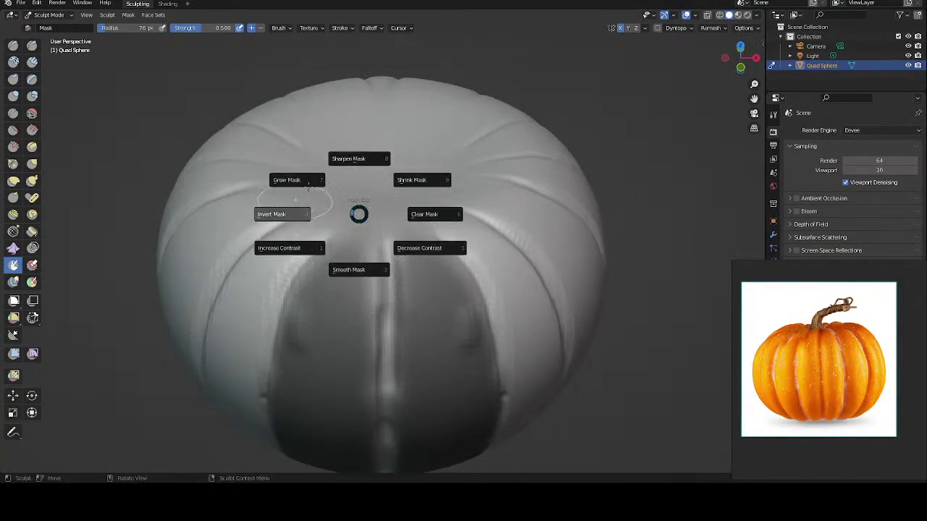
pyautogui.click(294, 216)
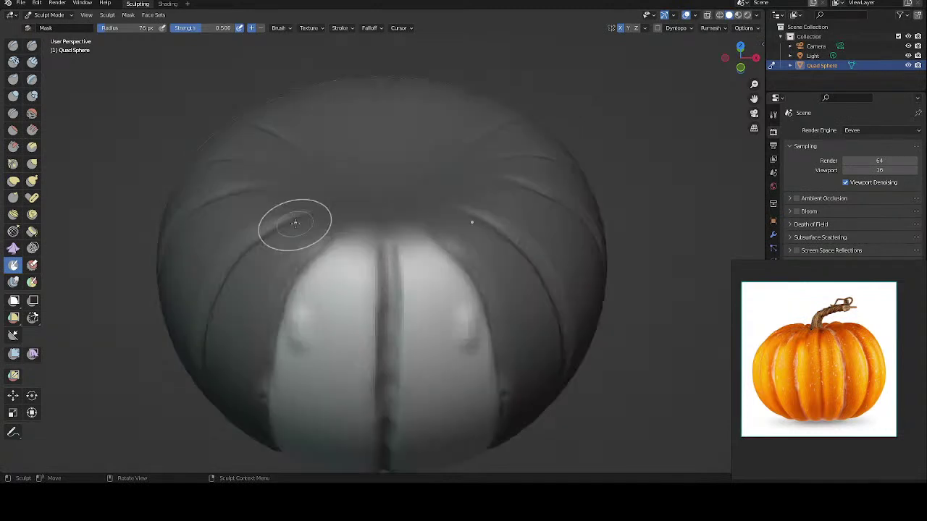
pyautogui.moveTo(371, 147)
pyautogui.mouseDown(button='middle')
pyautogui.moveTo(381, 118)
pyautogui.moveTo(389, 128)
pyautogui.mouseUp(button='middle')
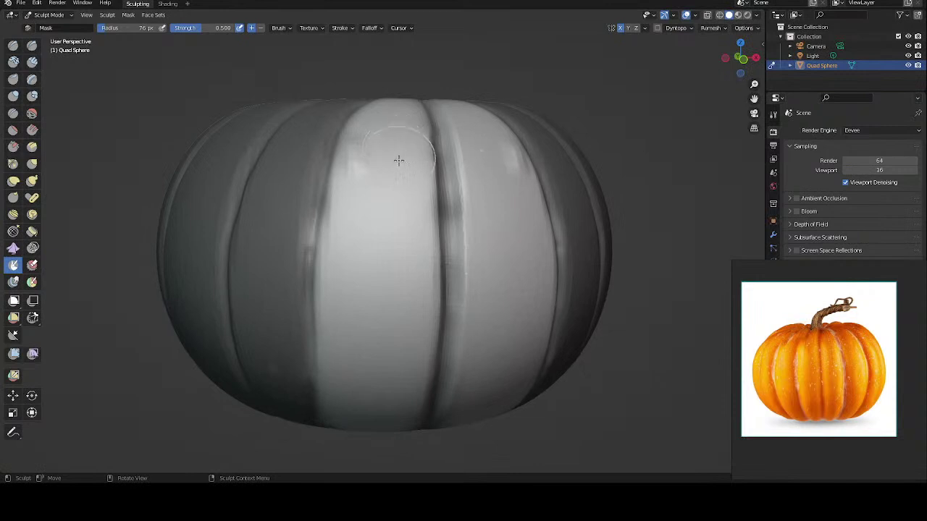
pyautogui.moveTo(385, 130)
pyautogui.mouseDown(button='middle')
pyautogui.moveTo(352, 137)
pyautogui.moveTo(369, 130)
pyautogui.moveTo(362, 93)
pyautogui.mouseUp(button='middle')
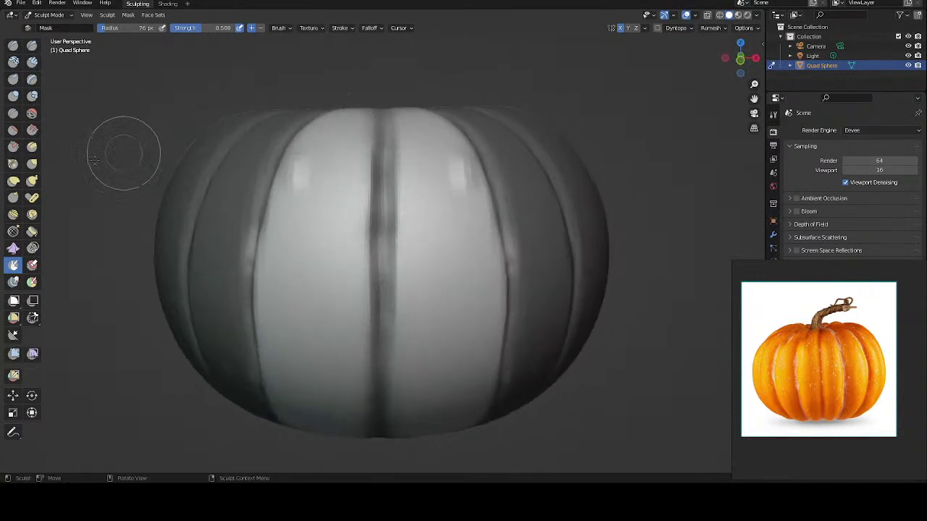
# Step: Inflate the unmasked central lobes outward with a 230 px Inflate/Deflate brush
pyautogui.click(13, 96)
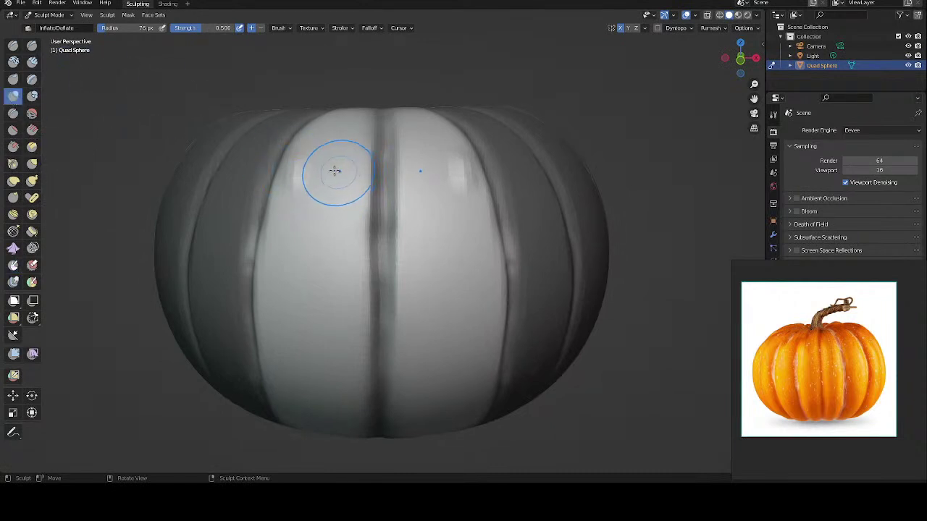
pyautogui.press('f')
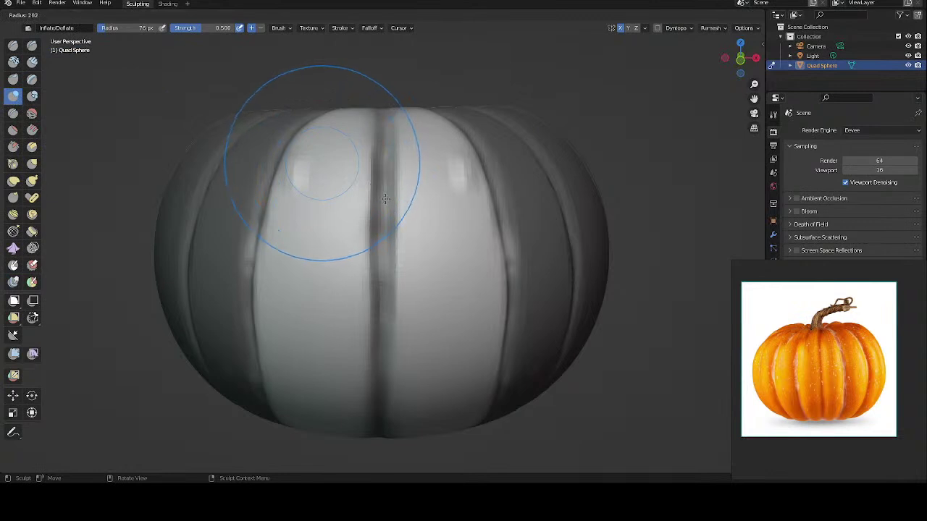
pyautogui.click(388, 203)
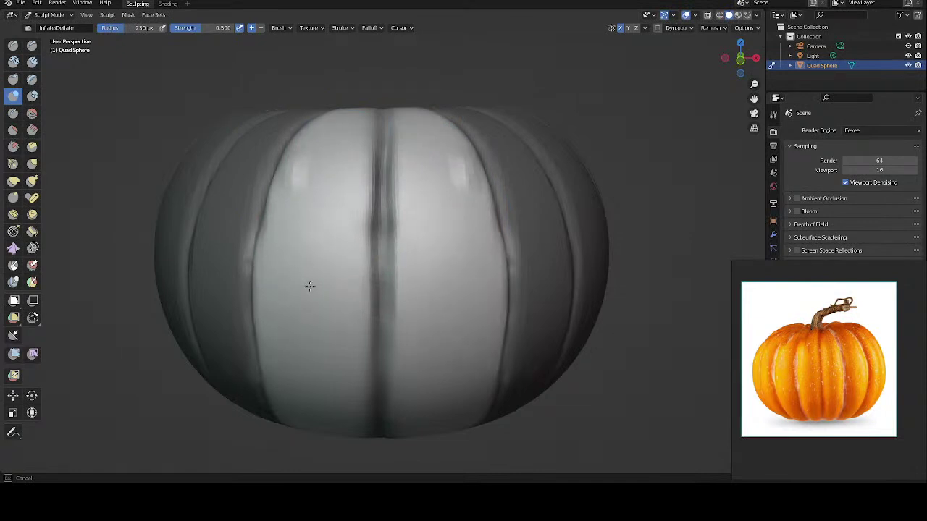
pyautogui.moveTo(307, 394); pyautogui.dragTo(288, 382)
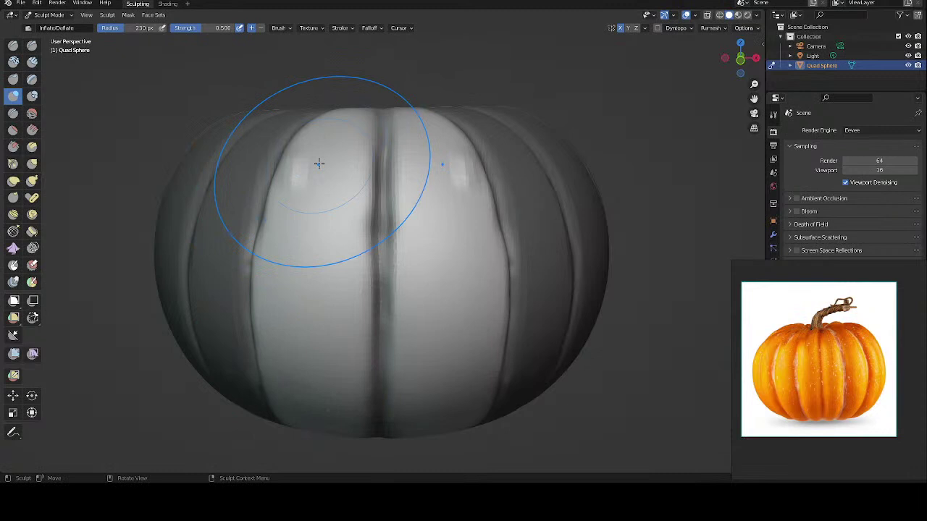
pyautogui.moveTo(321, 162)
pyautogui.mouseDown(button='middle')
pyautogui.moveTo(321, 186)
pyautogui.moveTo(279, 196)
pyautogui.mouseUp(button='middle')
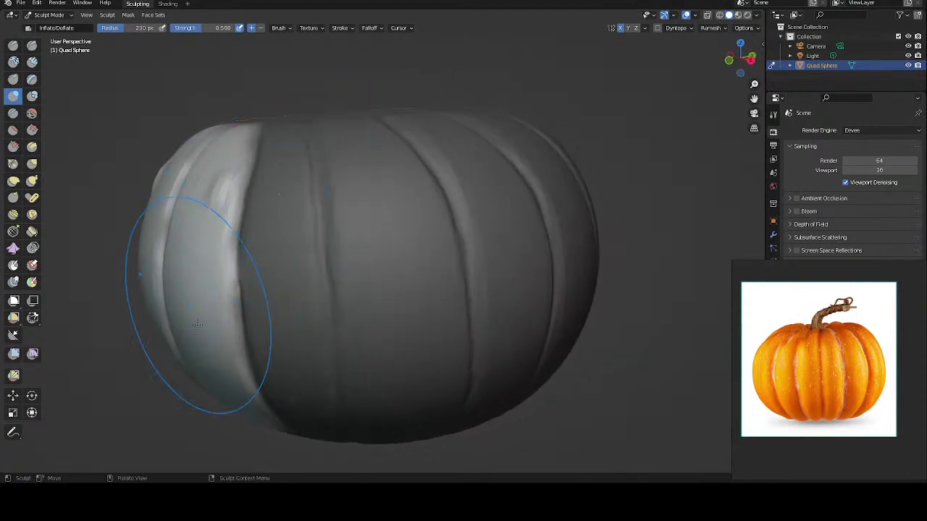
pyautogui.moveTo(257, 420); pyautogui.dragTo(231, 411)
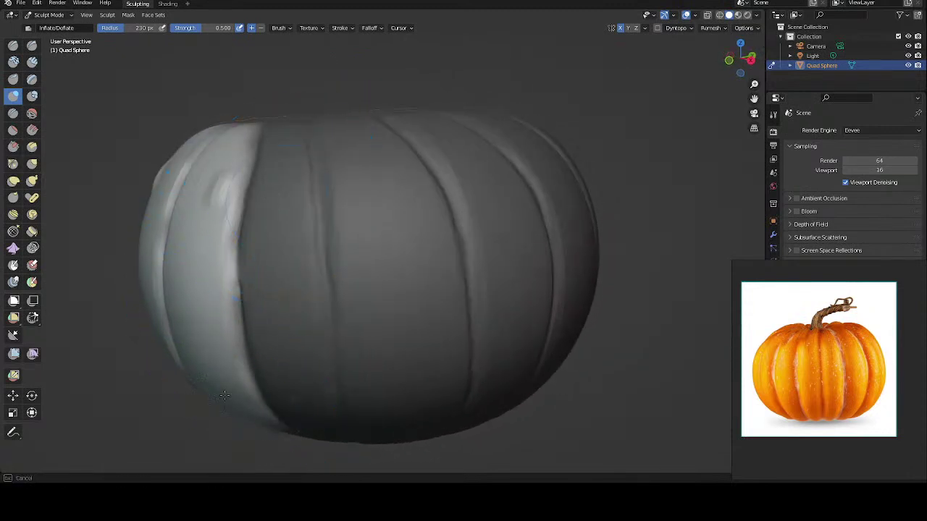
pyautogui.moveTo(225, 356); pyautogui.dragTo(209, 297)
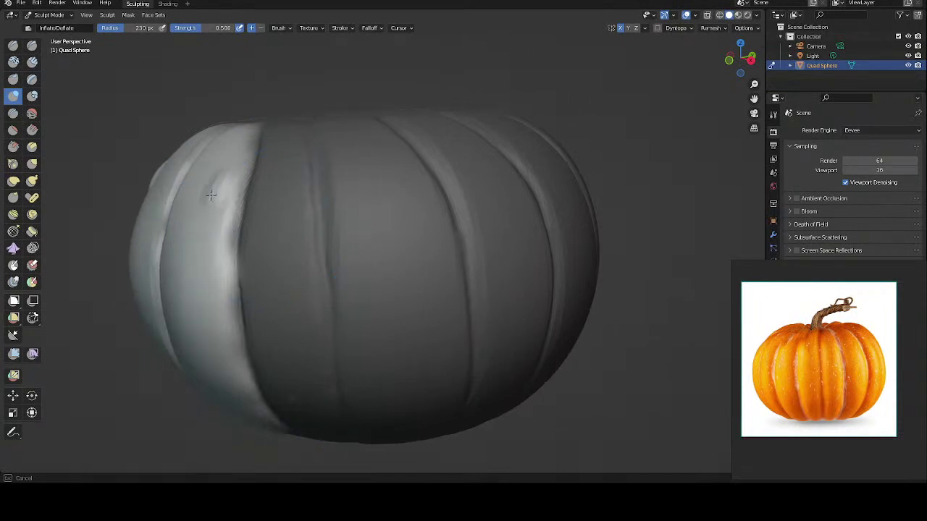
pyautogui.moveTo(221, 155); pyautogui.dragTo(244, 134)
pyautogui.moveTo(244, 134)
pyautogui.mouseDown(button='middle')
pyautogui.moveTo(349, 119)
pyautogui.moveTo(321, 129)
pyautogui.mouseUp(button='middle')
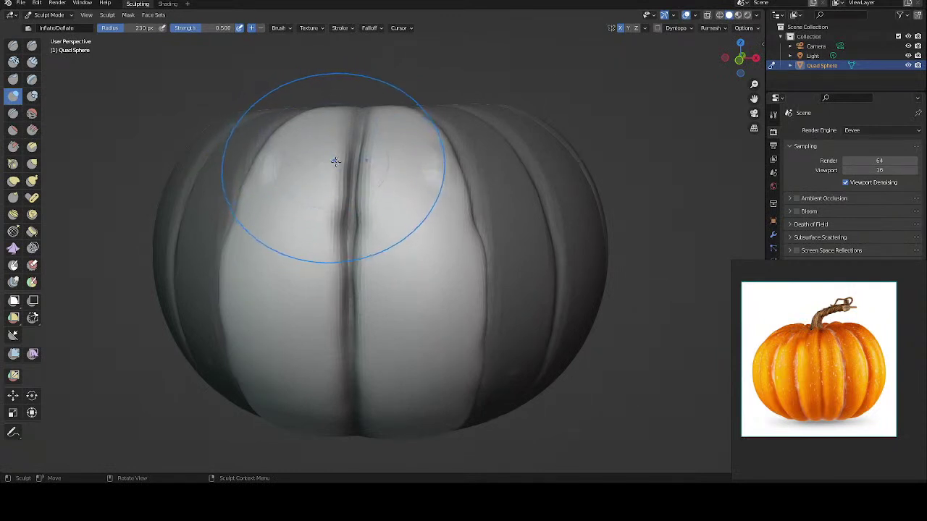
pyautogui.moveTo(336, 161); pyautogui.dragTo(336, 160, button='middle')
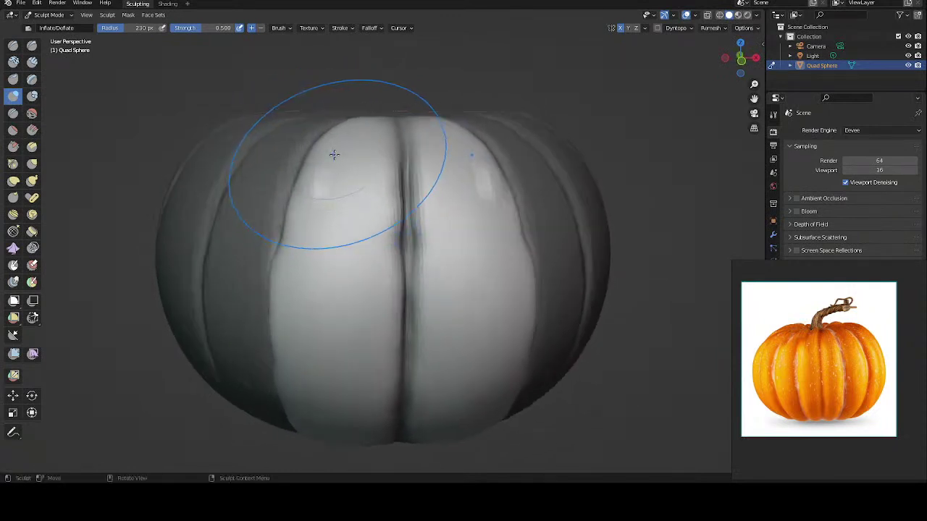
# Step: Clear the mask from the whole pumpkin
pyautogui.press('a')
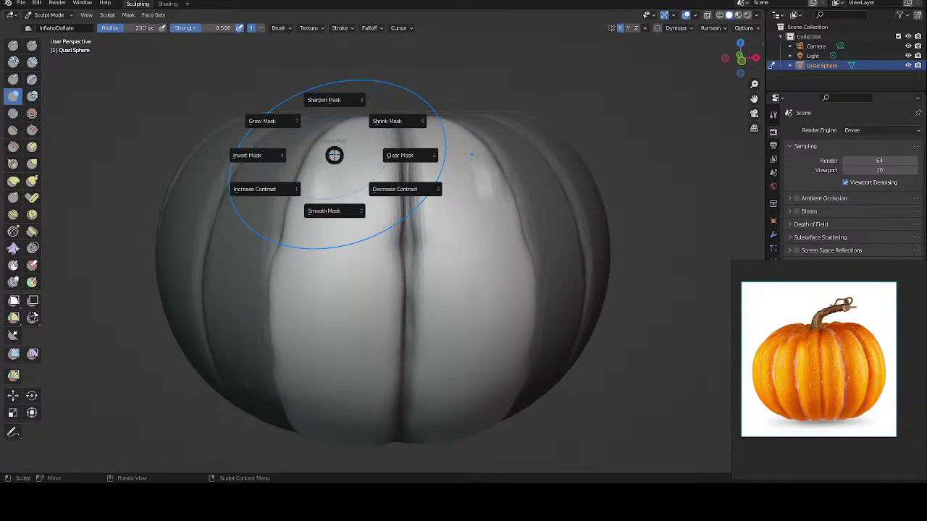
pyautogui.press('6')
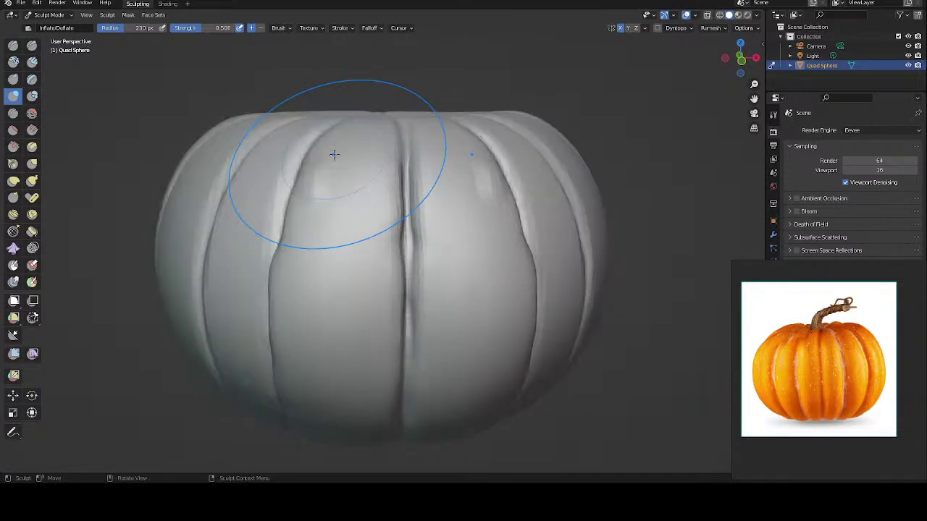
pyautogui.moveTo(354, 157)
pyautogui.mouseDown(button='middle')
pyautogui.moveTo(399, 164)
pyautogui.moveTo(395, 171)
pyautogui.mouseUp(button='middle')
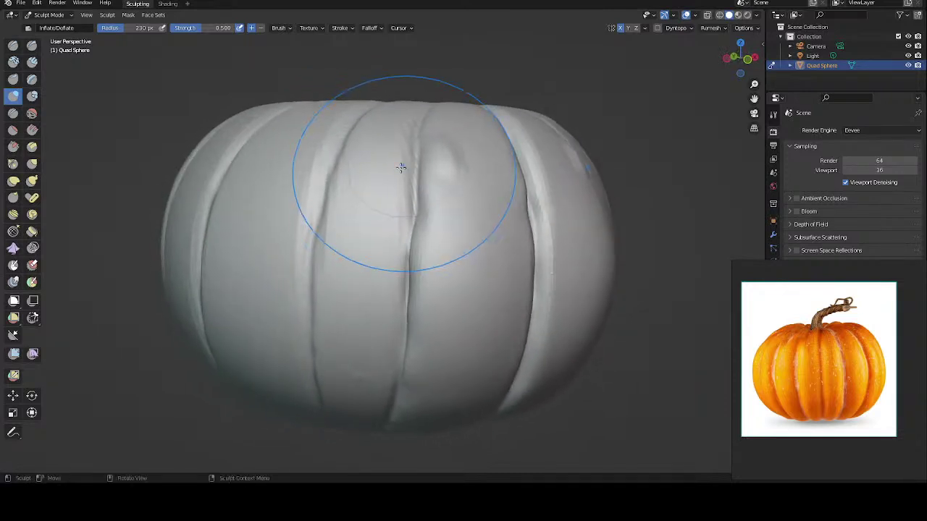
pyautogui.moveTo(321, 140); pyautogui.dragTo(306, 140, button='middle')
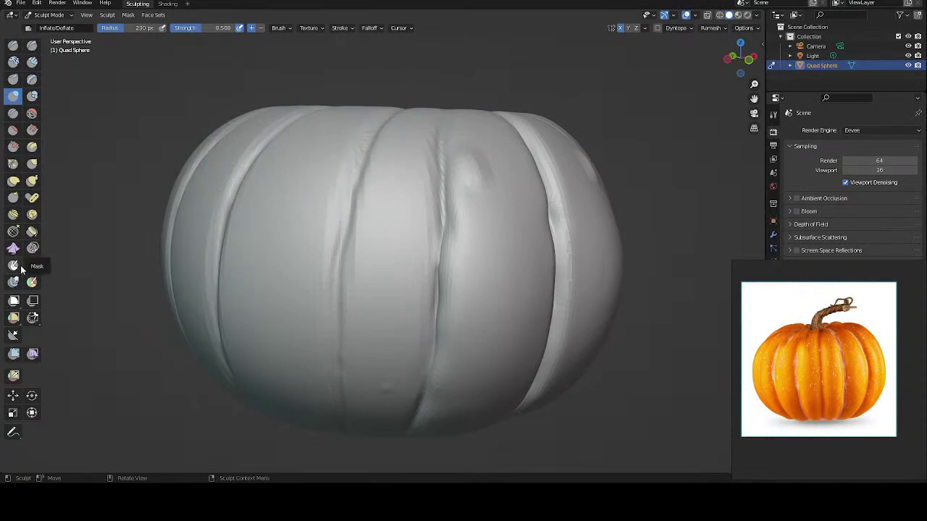
# Step: Select the Mask brush with a 98 px radius
pyautogui.click(13, 265)
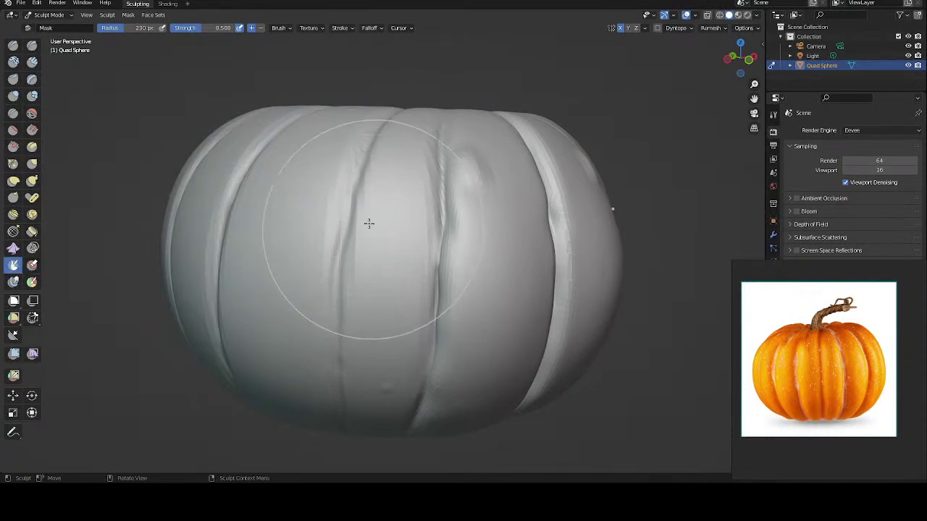
pyautogui.press('f')
pyautogui.click(306, 176)
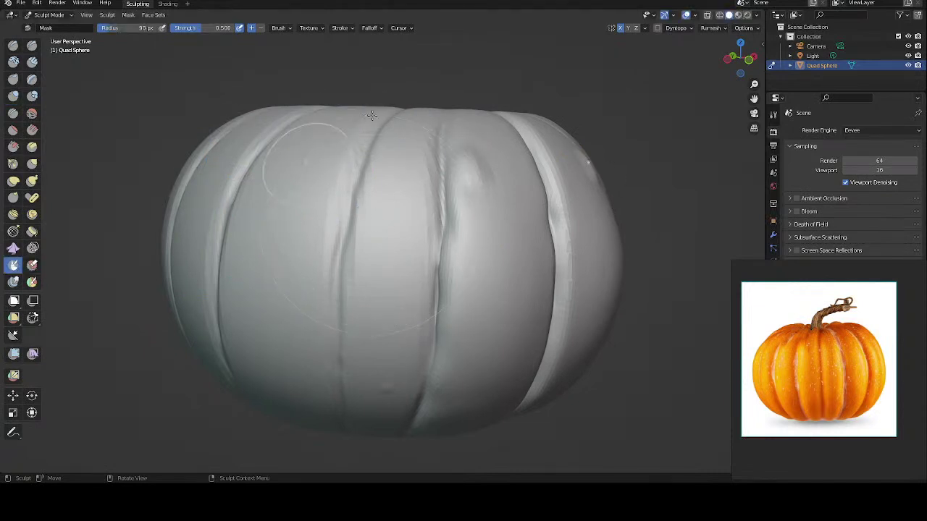
pyautogui.moveTo(306, 176); pyautogui.dragTo(347, 163, button='middle')
# Step: Mask the groove from the top, the lobe left of centre and the central lobe
pyautogui.moveTo(378, 184); pyautogui.dragTo(308, 318)
pyautogui.moveTo(352, 182); pyautogui.dragTo(335, 209, button='middle')
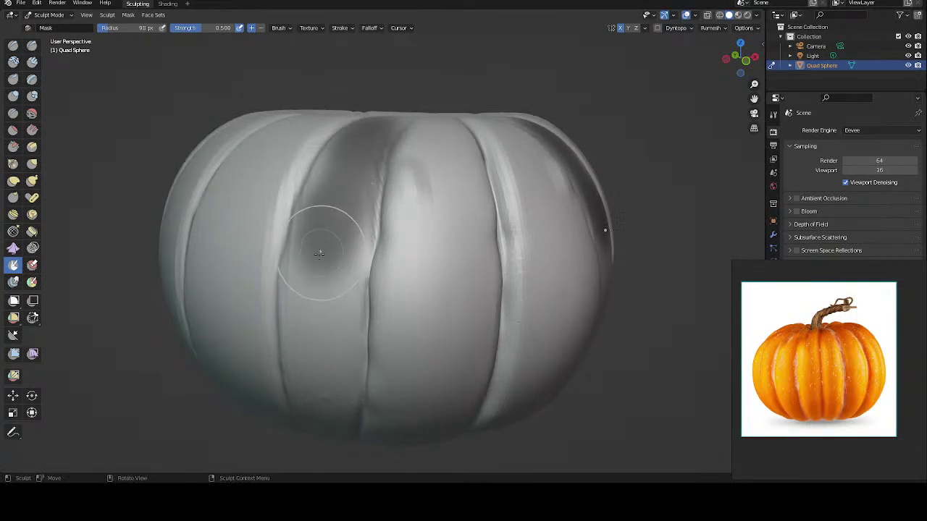
pyautogui.moveTo(319, 253)
pyautogui.mouseDown()
pyautogui.moveTo(323, 386)
pyautogui.moveTo(358, 305)
pyautogui.moveTo(373, 218)
pyautogui.moveTo(326, 377)
pyautogui.mouseUp()
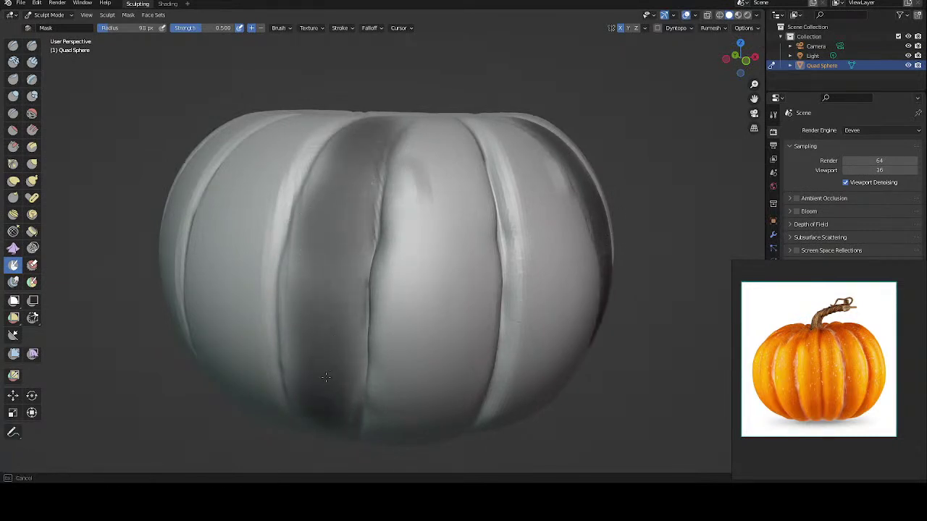
pyautogui.moveTo(350, 200); pyautogui.dragTo(344, 195)
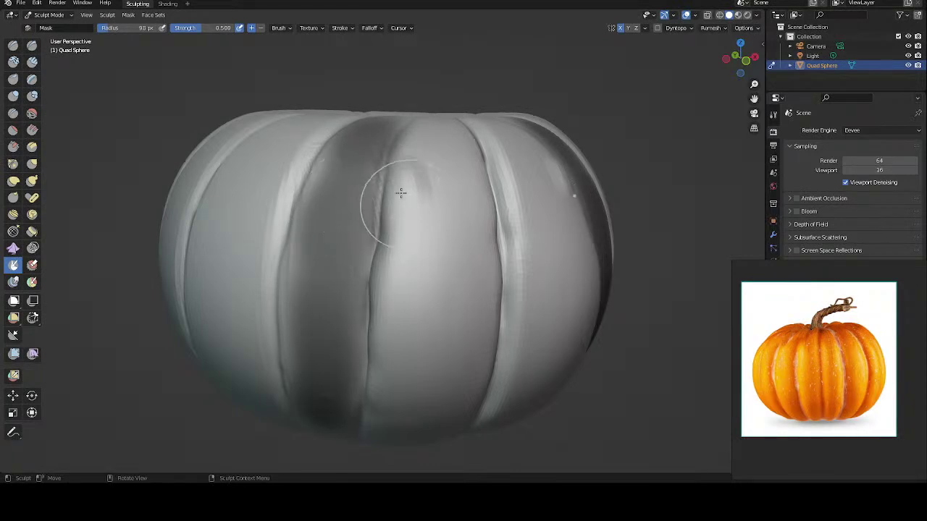
pyautogui.moveTo(391, 197); pyautogui.dragTo(391, 229, button='middle')
pyautogui.moveTo(388, 268)
pyautogui.mouseDown()
pyautogui.moveTo(398, 239)
pyautogui.moveTo(391, 289)
pyautogui.mouseUp()
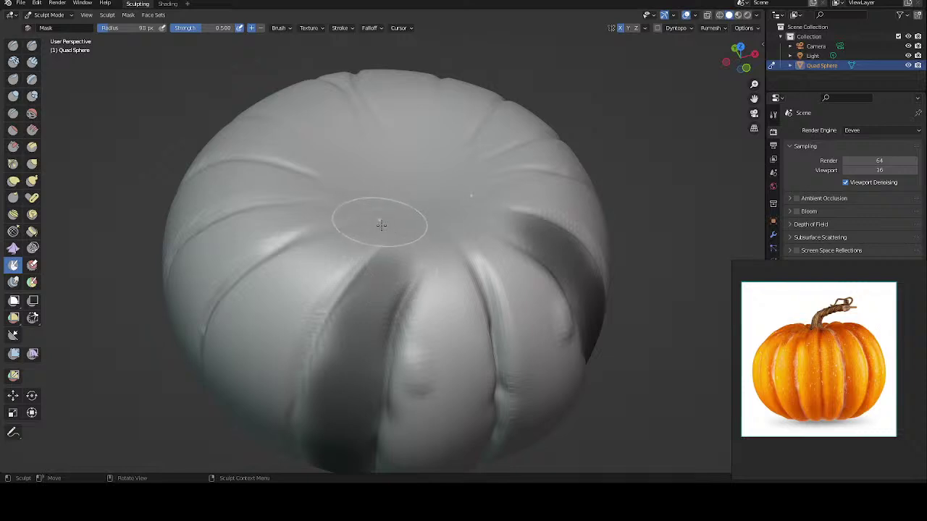
pyautogui.moveTo(397, 231); pyautogui.dragTo(396, 197, button='middle')
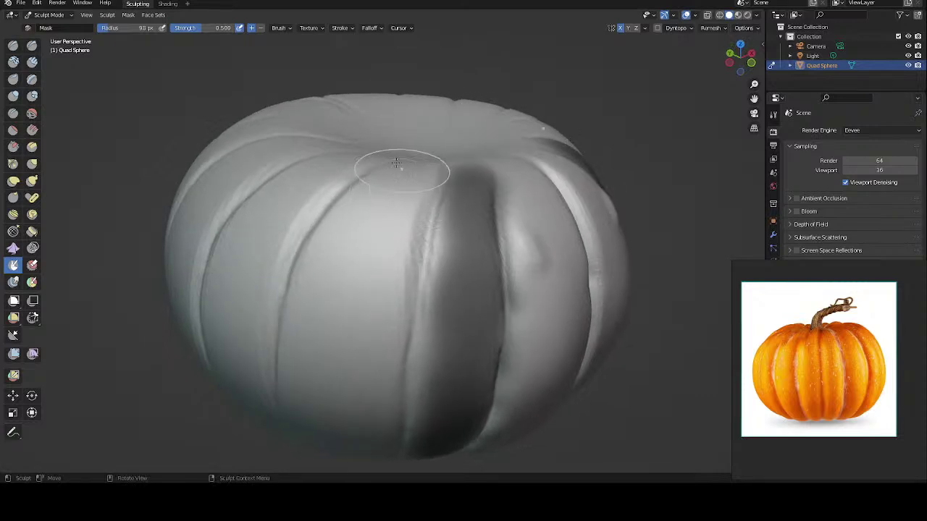
pyautogui.moveTo(380, 199); pyautogui.dragTo(370, 197, button='middle')
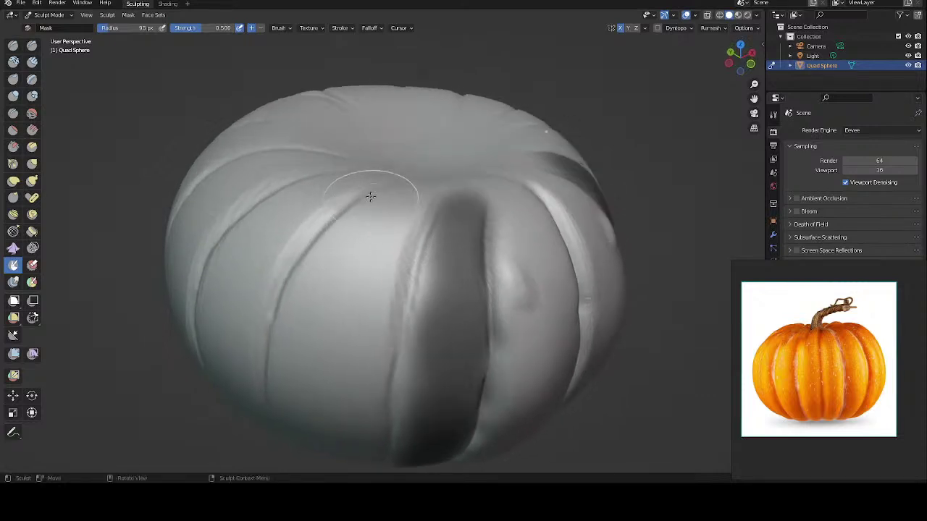
pyautogui.moveTo(405, 210)
pyautogui.mouseDown()
pyautogui.moveTo(338, 289)
pyautogui.moveTo(332, 346)
pyautogui.mouseUp()
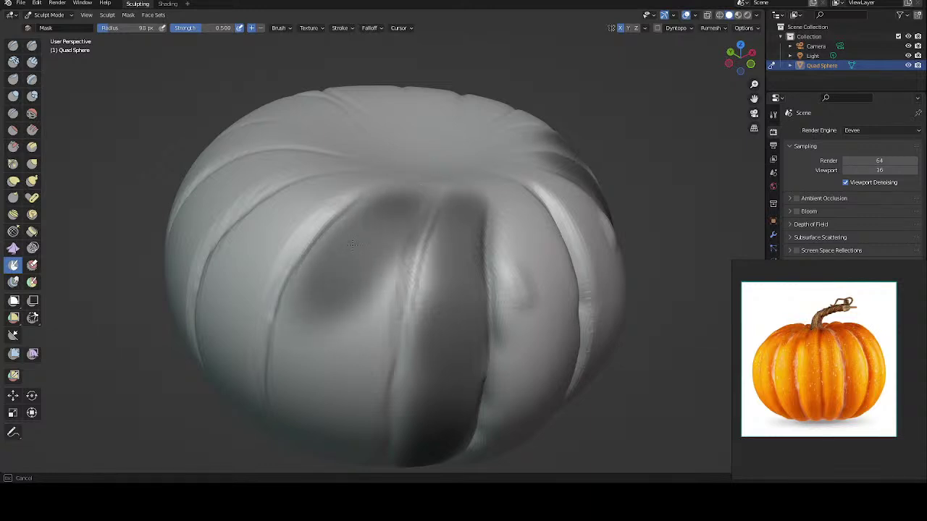
pyautogui.moveTo(330, 286)
pyautogui.mouseDown(button='middle')
pyautogui.moveTo(382, 175)
pyautogui.moveTo(373, 155)
pyautogui.mouseUp(button='middle')
pyautogui.moveTo(373, 155)
pyautogui.mouseDown()
pyautogui.moveTo(357, 169)
pyautogui.moveTo(408, 194)
pyautogui.moveTo(354, 276)
pyautogui.moveTo(403, 282)
pyautogui.moveTo(375, 288)
pyautogui.moveTo(349, 352)
pyautogui.mouseUp()
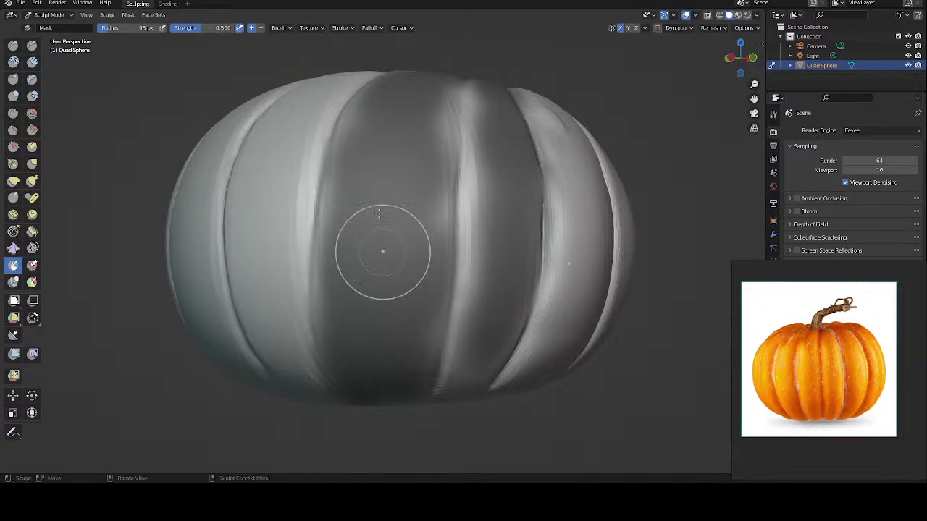
# Step: Mask more lobes near the top and down beside the centre
pyautogui.moveTo(383, 253); pyautogui.dragTo(389, 265, button='middle')
pyautogui.moveTo(399, 365); pyautogui.dragTo(394, 328, button='middle')
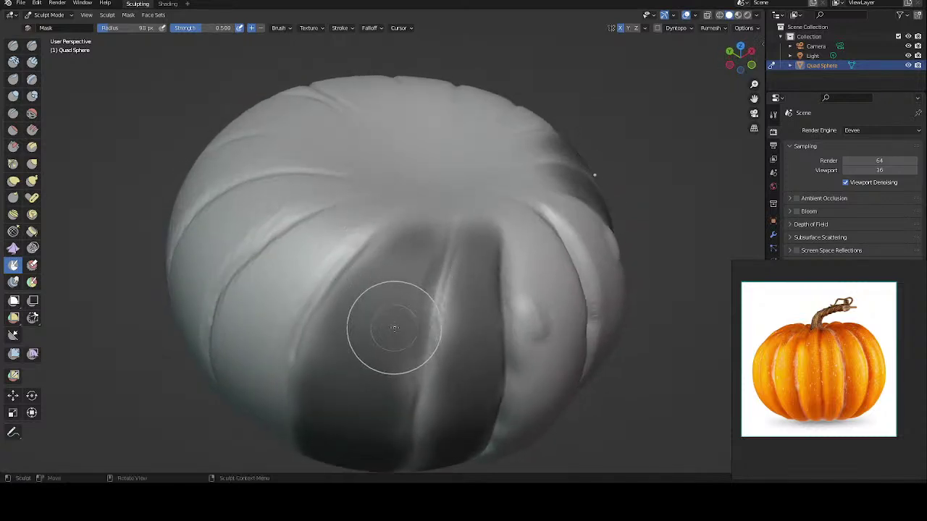
pyautogui.moveTo(422, 231); pyautogui.dragTo(407, 200, button='middle')
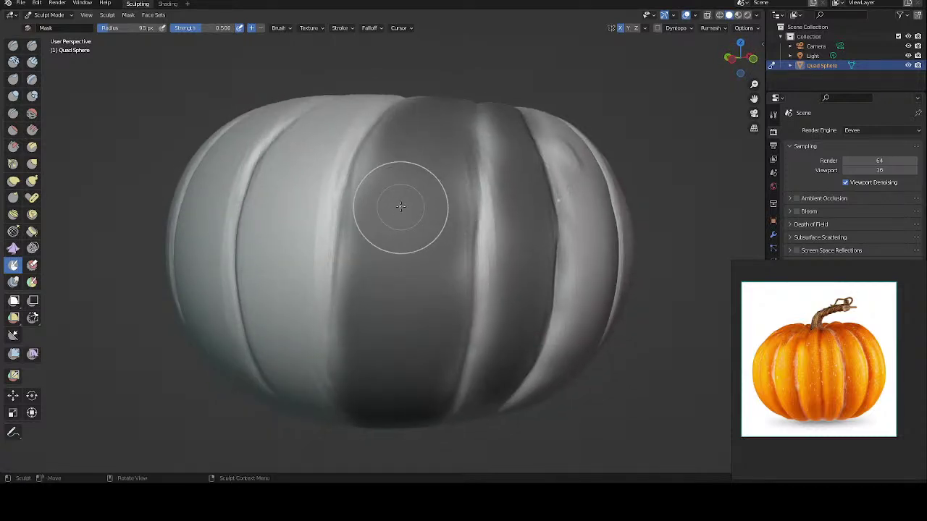
pyautogui.moveTo(387, 166); pyautogui.dragTo(381, 180, button='middle')
pyautogui.moveTo(376, 223); pyautogui.dragTo(412, 213, button='middle')
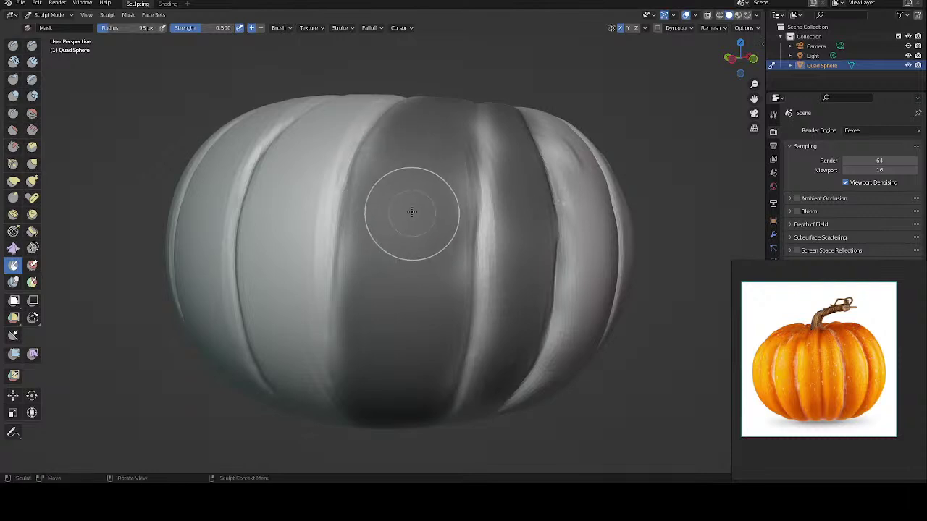
pyautogui.moveTo(411, 212); pyautogui.dragTo(382, 154)
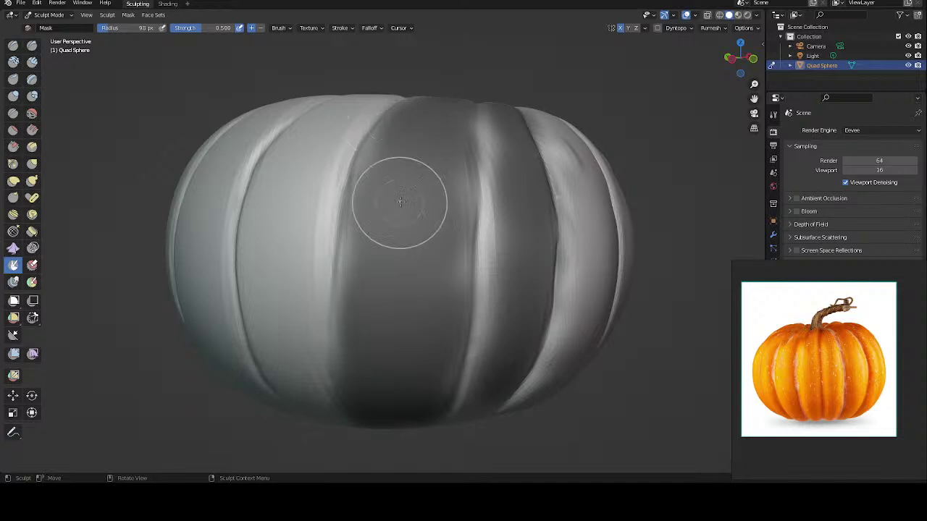
pyautogui.moveTo(416, 204); pyautogui.dragTo(440, 230, button='middle')
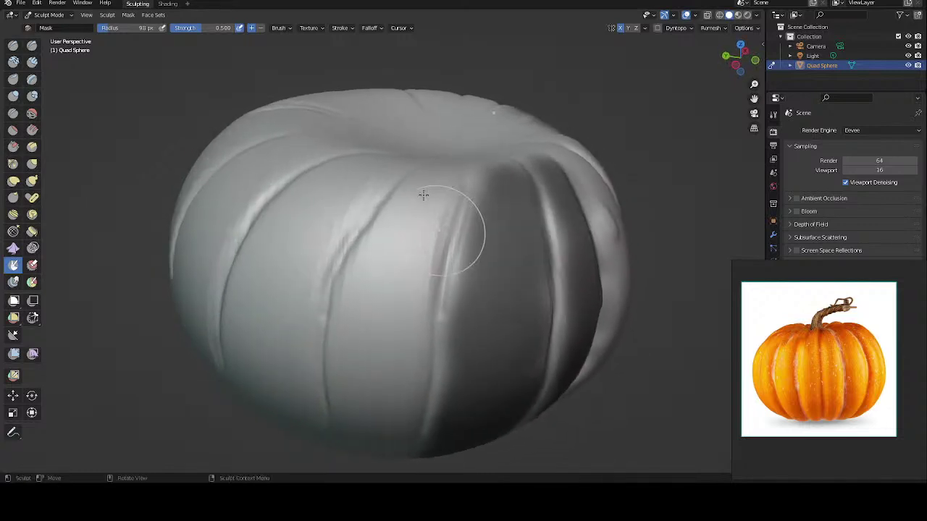
pyautogui.moveTo(438, 170)
pyautogui.mouseDown()
pyautogui.moveTo(404, 245)
pyautogui.moveTo(386, 328)
pyautogui.moveTo(381, 319)
pyautogui.mouseUp()
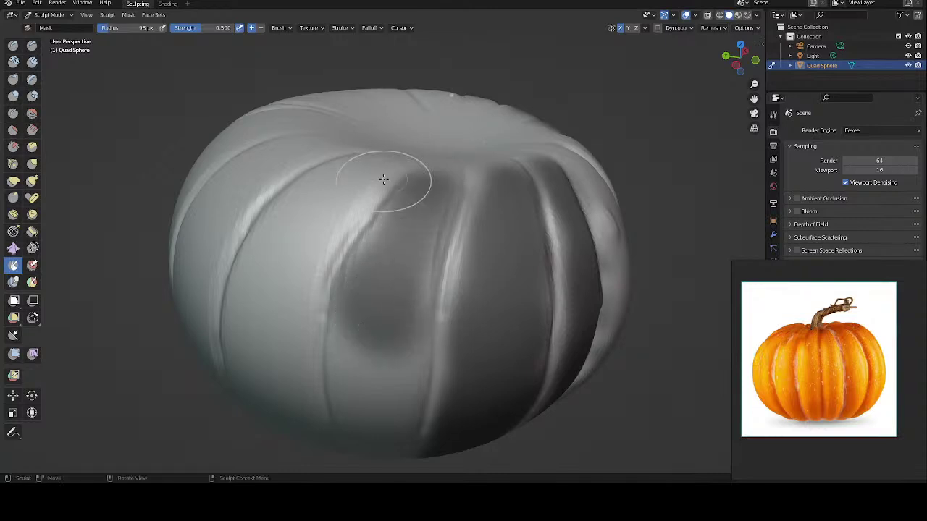
pyautogui.moveTo(394, 176); pyautogui.dragTo(374, 212, button='middle')
pyautogui.moveTo(361, 190)
pyautogui.mouseDown()
pyautogui.moveTo(404, 213)
pyautogui.moveTo(400, 191)
pyautogui.mouseUp()
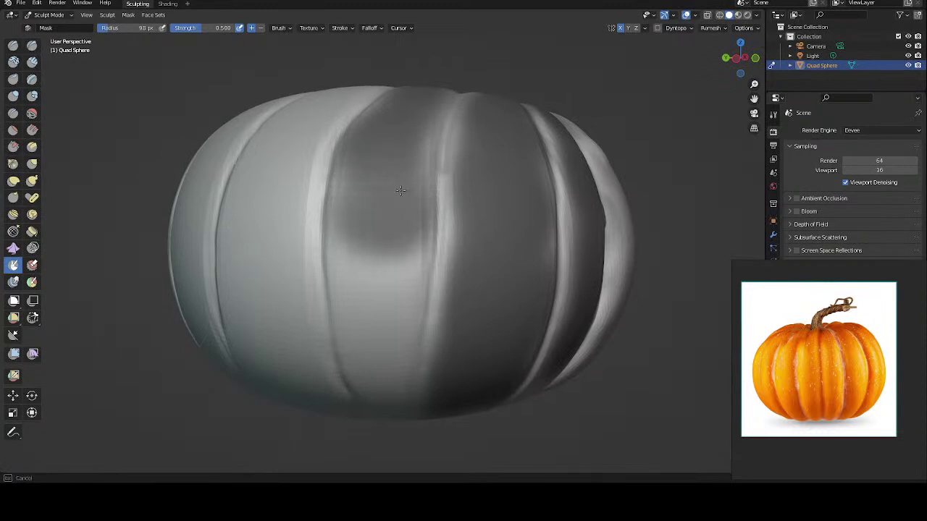
pyautogui.moveTo(366, 225); pyautogui.dragTo(367, 269)
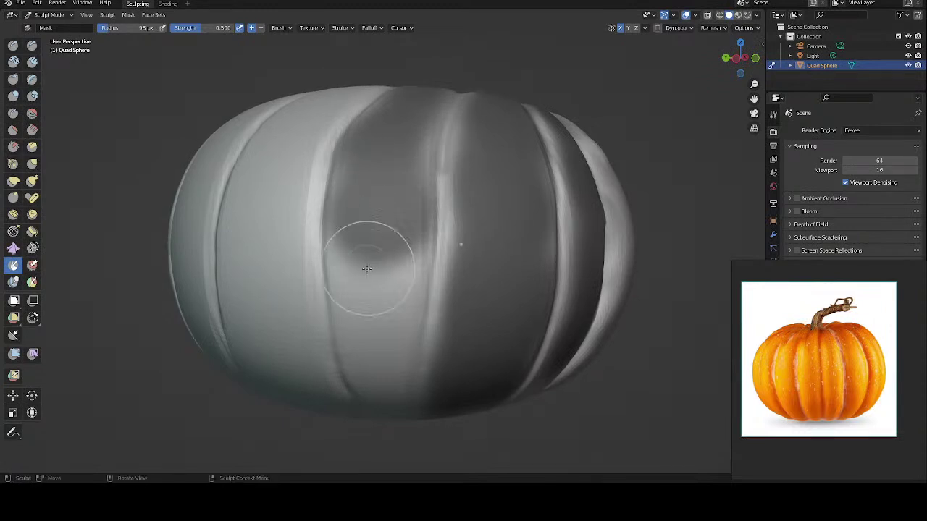
# Step: Mask the middle lobe up to the top and the neighbouring lobe downward
pyautogui.moveTo(385, 203); pyautogui.dragTo(396, 166, button='middle')
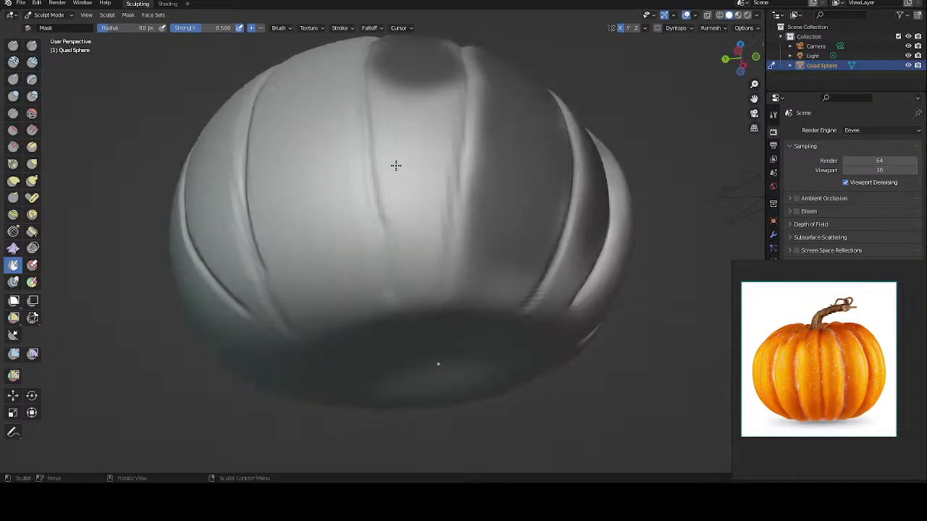
pyautogui.moveTo(397, 85)
pyautogui.mouseDown()
pyautogui.moveTo(408, 158)
pyautogui.moveTo(431, 84)
pyautogui.mouseUp()
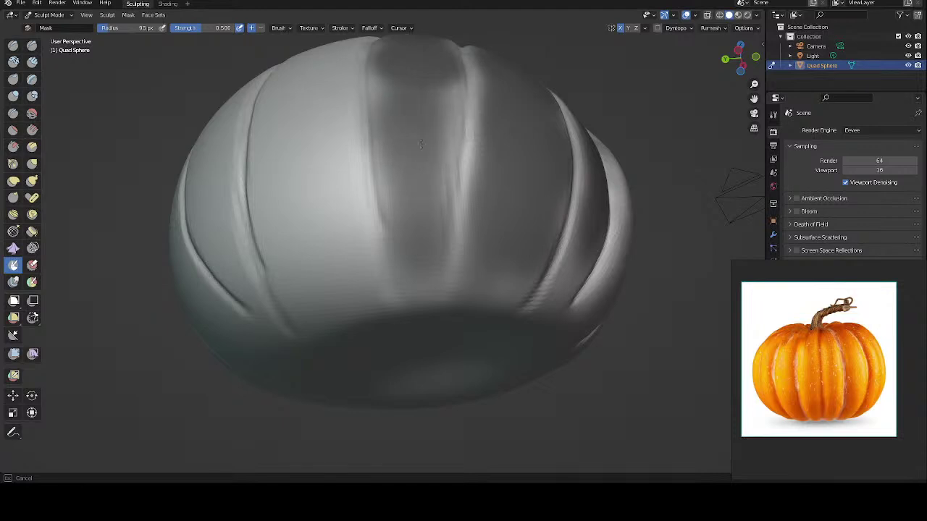
pyautogui.moveTo(420, 144); pyautogui.dragTo(413, 72)
pyautogui.moveTo(413, 72); pyautogui.dragTo(394, 108, button='middle')
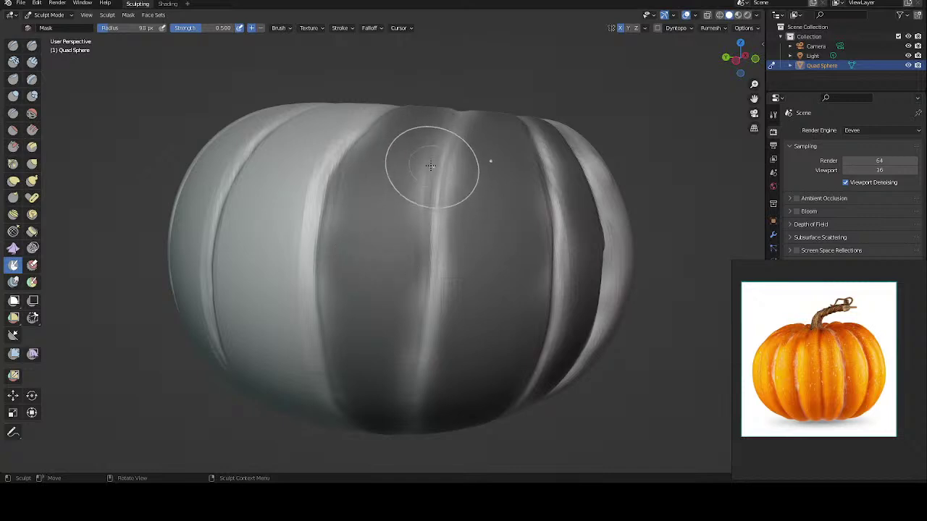
pyautogui.moveTo(431, 162); pyautogui.dragTo(448, 203, button='middle')
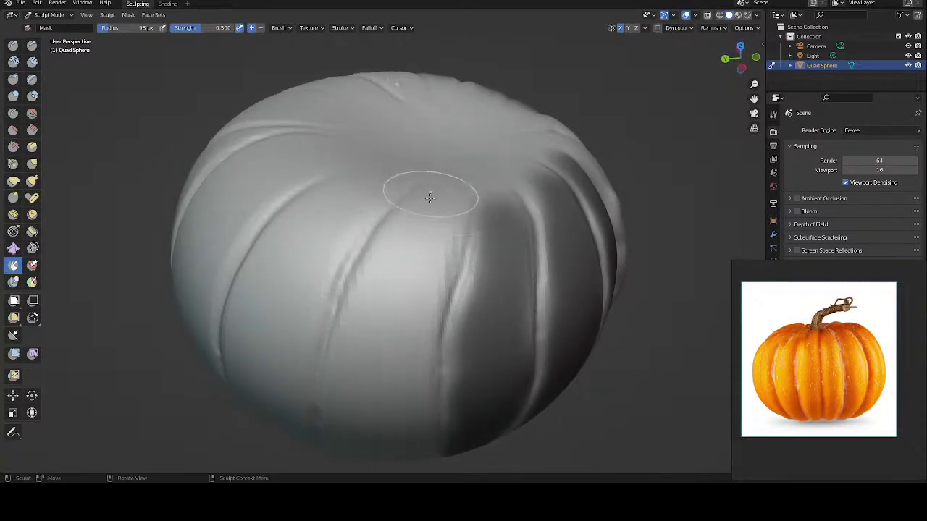
pyautogui.moveTo(430, 197)
pyautogui.mouseDown()
pyautogui.moveTo(443, 197)
pyautogui.moveTo(415, 247)
pyautogui.mouseUp()
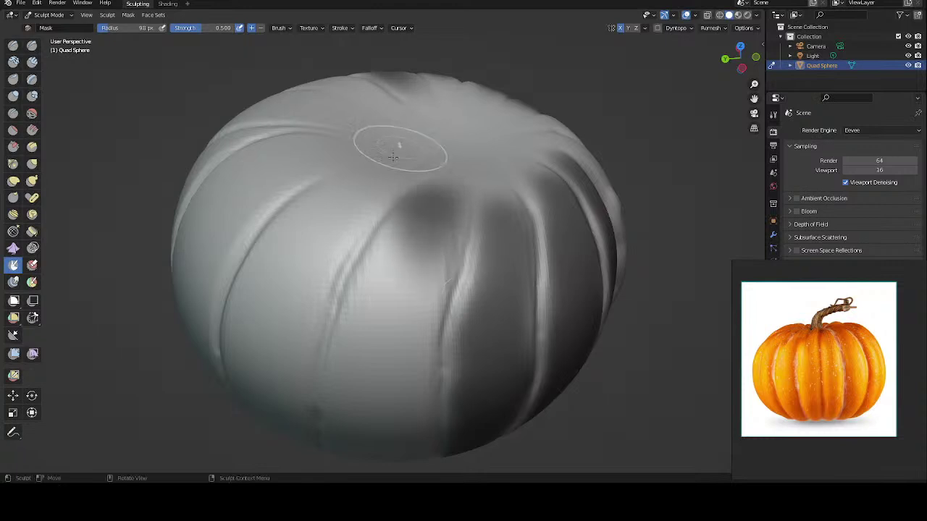
pyautogui.moveTo(410, 233); pyautogui.dragTo(404, 170, button='middle')
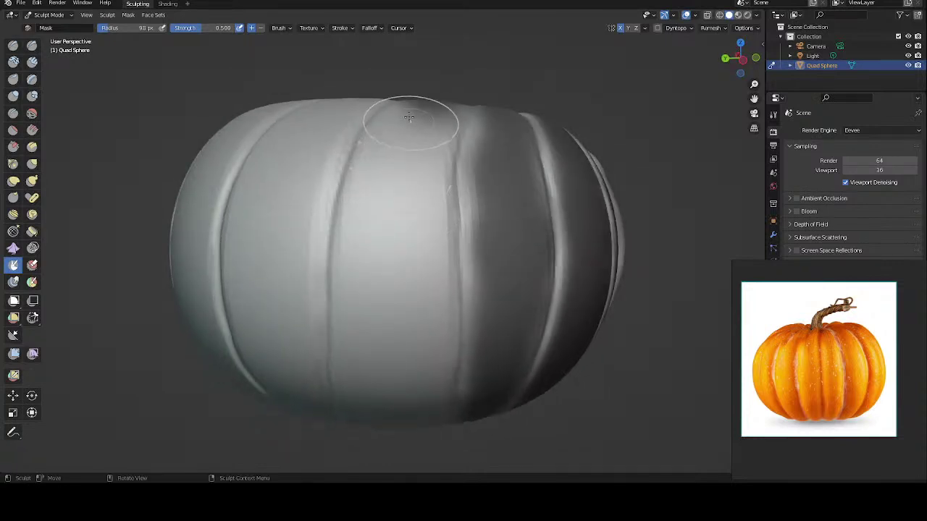
pyautogui.moveTo(409, 118); pyautogui.dragTo(424, 128)
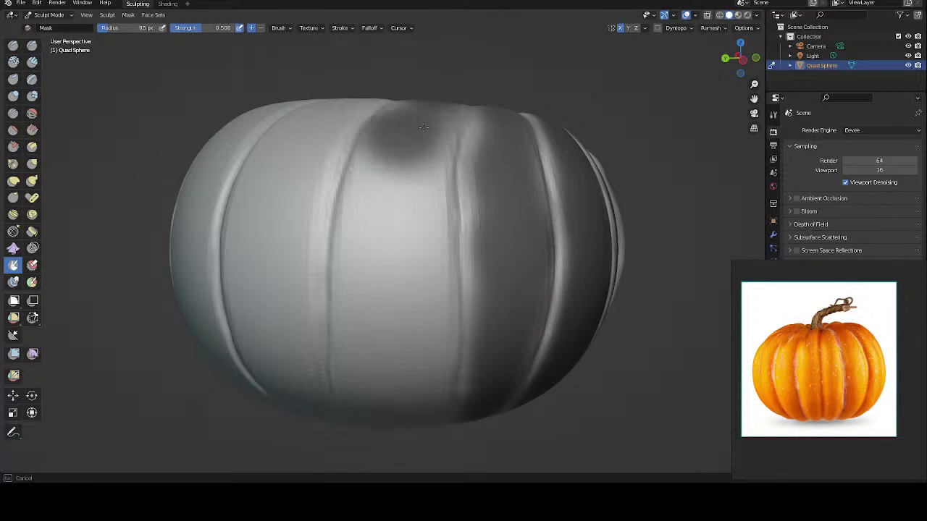
pyautogui.moveTo(426, 121)
pyautogui.mouseDown()
pyautogui.moveTo(379, 176)
pyautogui.moveTo(400, 319)
pyautogui.moveTo(438, 275)
pyautogui.mouseUp()
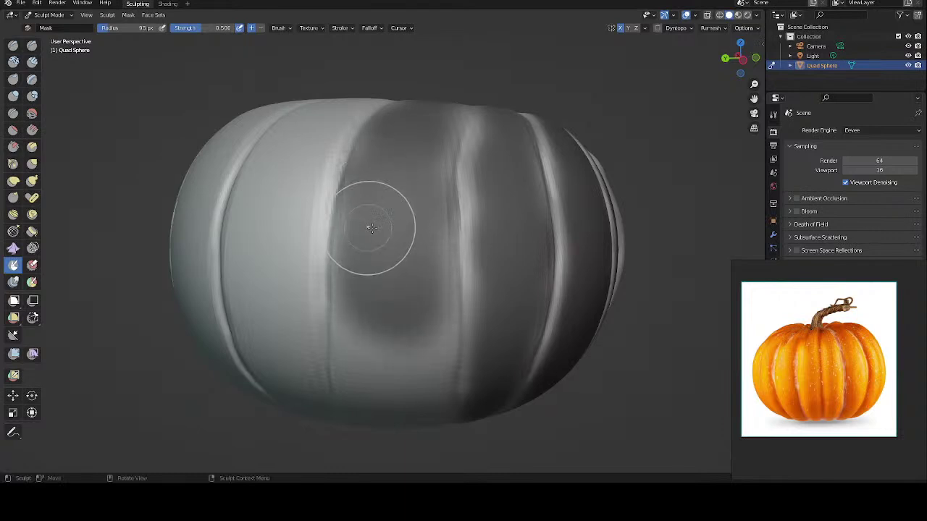
pyautogui.moveTo(369, 224); pyautogui.dragTo(375, 185, button='middle')
pyautogui.moveTo(372, 121)
pyautogui.mouseDown()
pyautogui.moveTo(411, 273)
pyautogui.moveTo(431, 152)
pyautogui.moveTo(432, 168)
pyautogui.mouseUp()
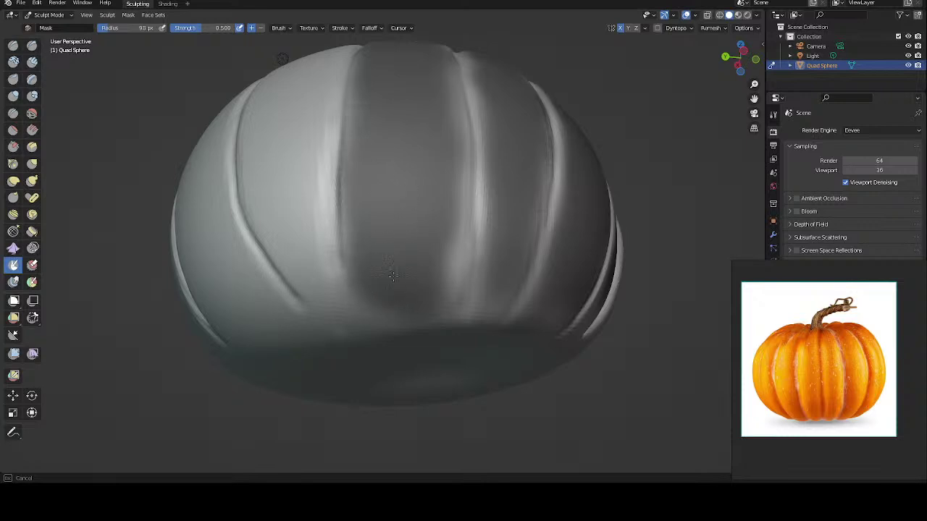
# Step: Finish masking the middle lobe and top spot, then smooth the mask edges along the lobe
pyautogui.moveTo(441, 269); pyautogui.dragTo(424, 150)
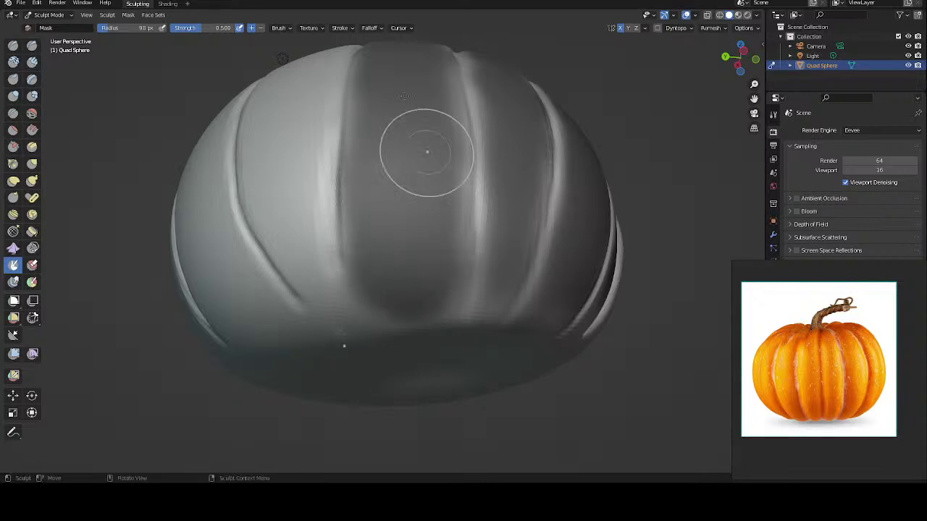
pyautogui.moveTo(389, 114); pyautogui.dragTo(406, 187, button='middle')
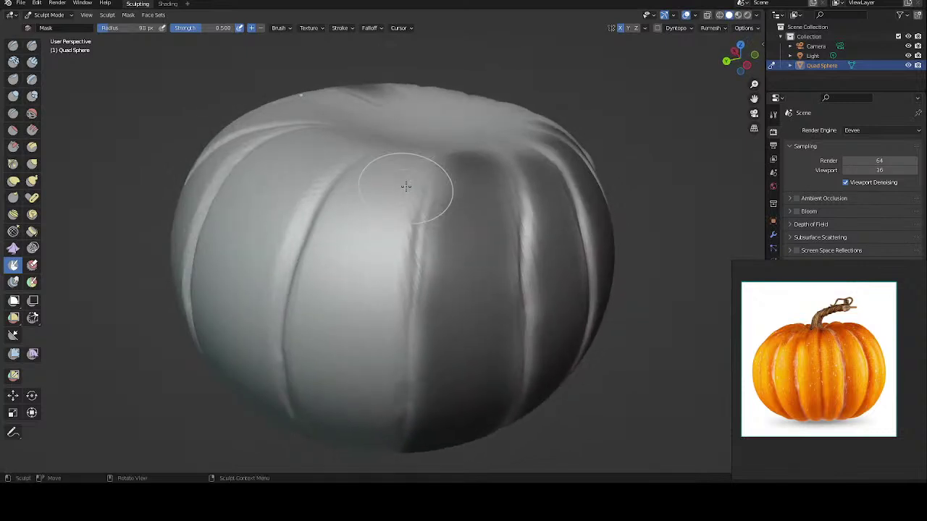
pyautogui.moveTo(414, 118); pyautogui.dragTo(418, 183, button='middle')
pyautogui.moveTo(416, 184)
pyautogui.mouseDown()
pyautogui.moveTo(430, 171)
pyautogui.moveTo(368, 275)
pyautogui.mouseUp()
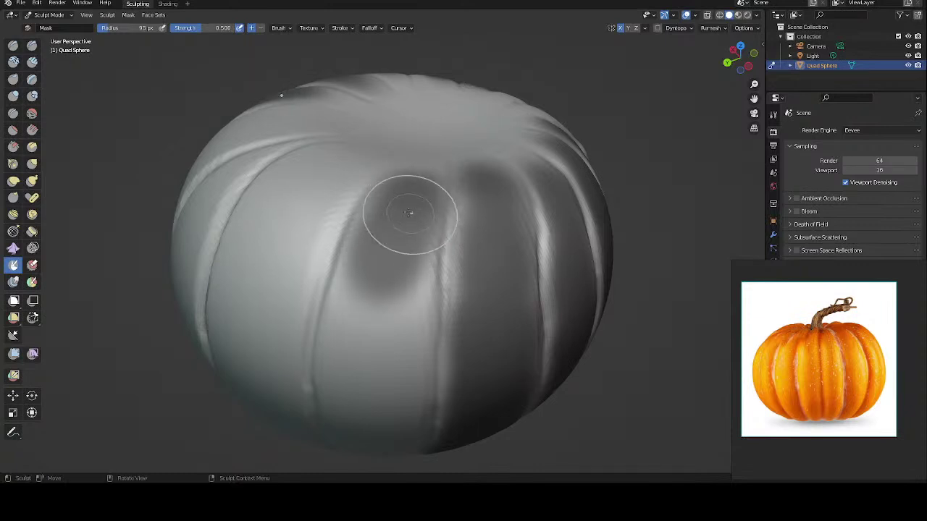
pyautogui.moveTo(410, 207); pyautogui.dragTo(402, 177, button='middle')
pyautogui.moveTo(376, 199)
pyautogui.mouseDown()
pyautogui.moveTo(381, 168)
pyautogui.moveTo(400, 241)
pyautogui.moveTo(367, 234)
pyautogui.mouseUp()
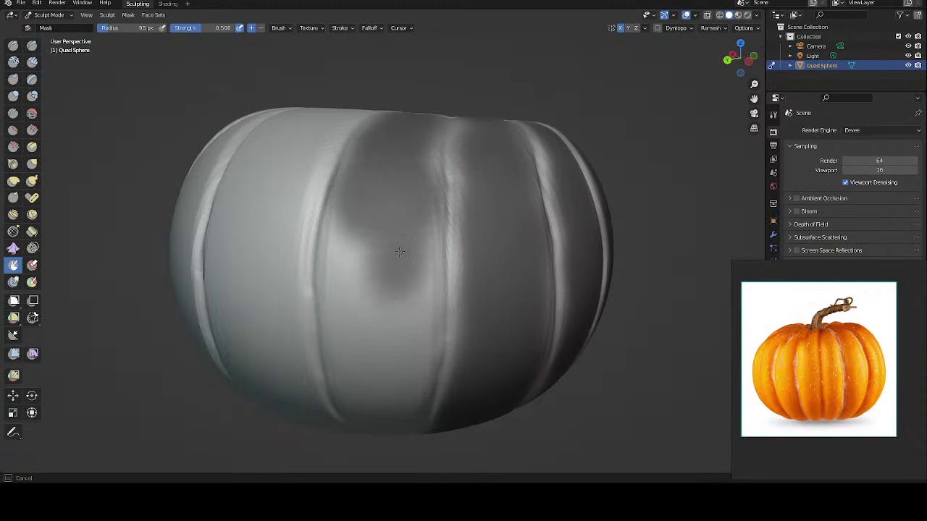
pyautogui.moveTo(387, 211); pyautogui.dragTo(387, 191, button='middle')
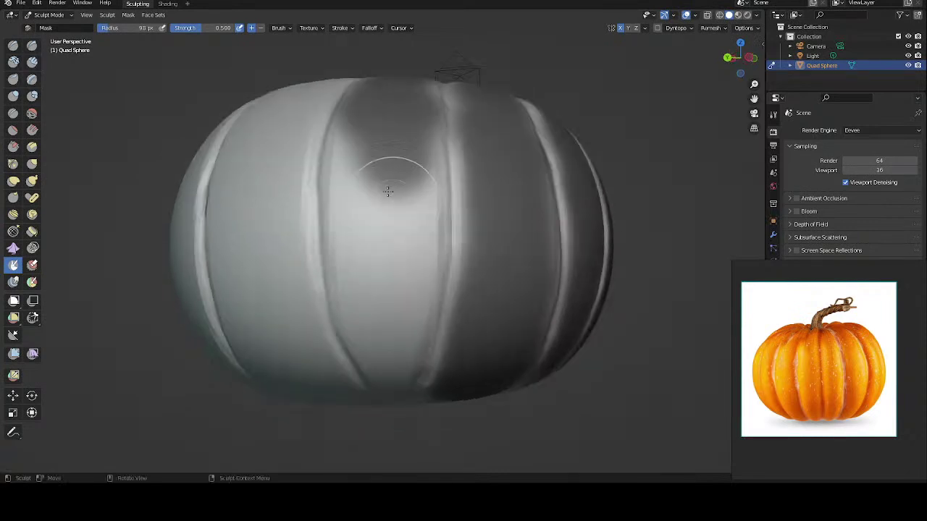
pyautogui.moveTo(346, 158); pyautogui.dragTo(373, 226)
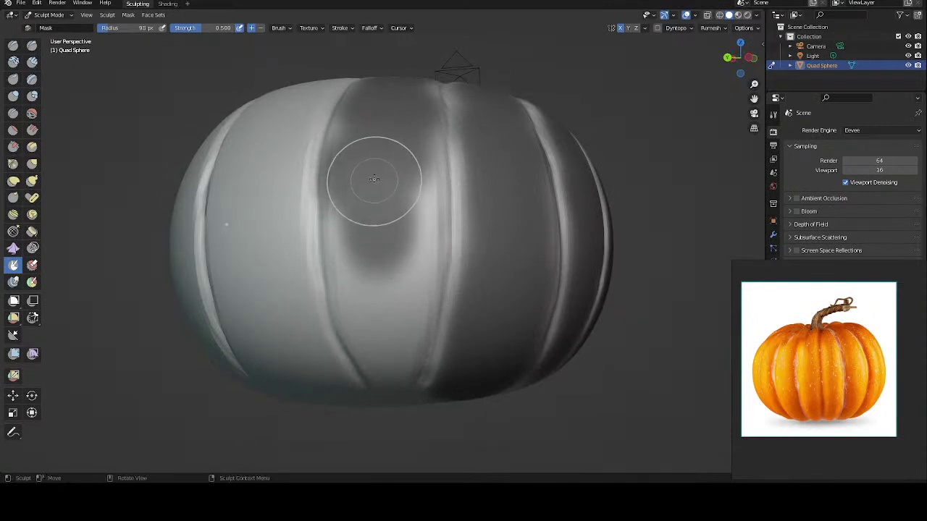
pyautogui.moveTo(376, 176)
pyautogui.keyDown('shift'); pyautogui.mouseDown()
pyautogui.moveTo(408, 227)
pyautogui.moveTo(375, 120)
pyautogui.mouseUp(); pyautogui.keyUp('shift')
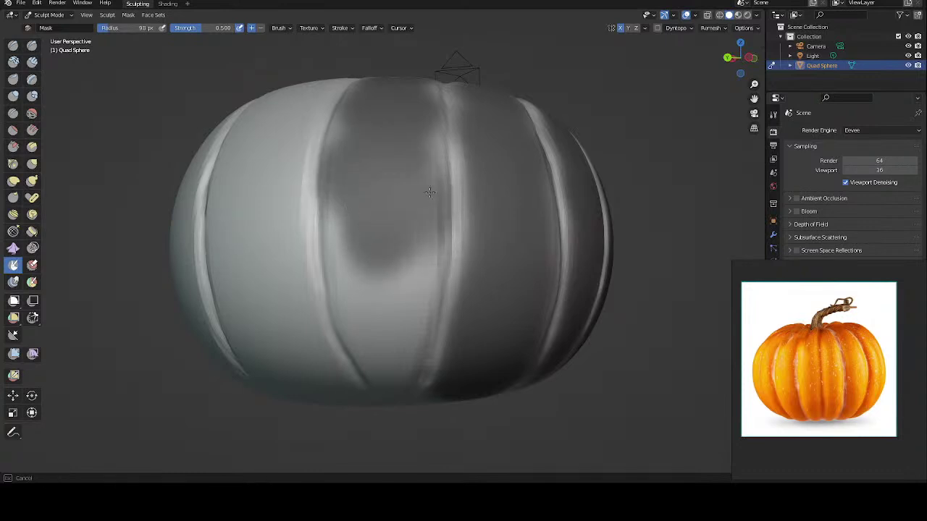
pyautogui.keyDown('shift'); pyautogui.moveTo(354, 221); pyautogui.dragTo(363, 229); pyautogui.keyUp('shift')
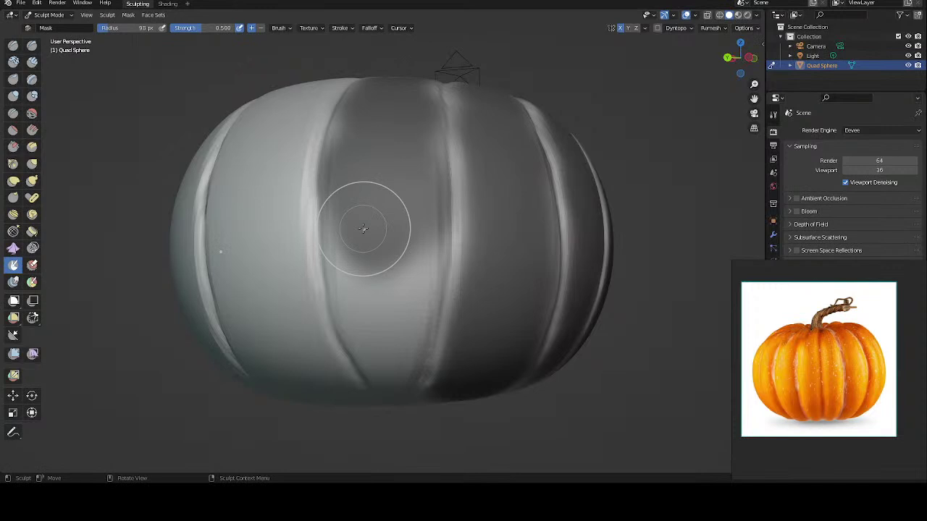
# Step: Extend the mask down the central lobe and up to the top ridge
pyautogui.moveTo(393, 238)
pyautogui.keyDown('shift'); pyautogui.mouseDown()
pyautogui.moveTo(391, 369)
pyautogui.moveTo(367, 294)
pyautogui.moveTo(431, 243)
pyautogui.mouseUp(); pyautogui.keyUp('shift')
pyautogui.moveTo(383, 155); pyautogui.dragTo(412, 166, button='middle')
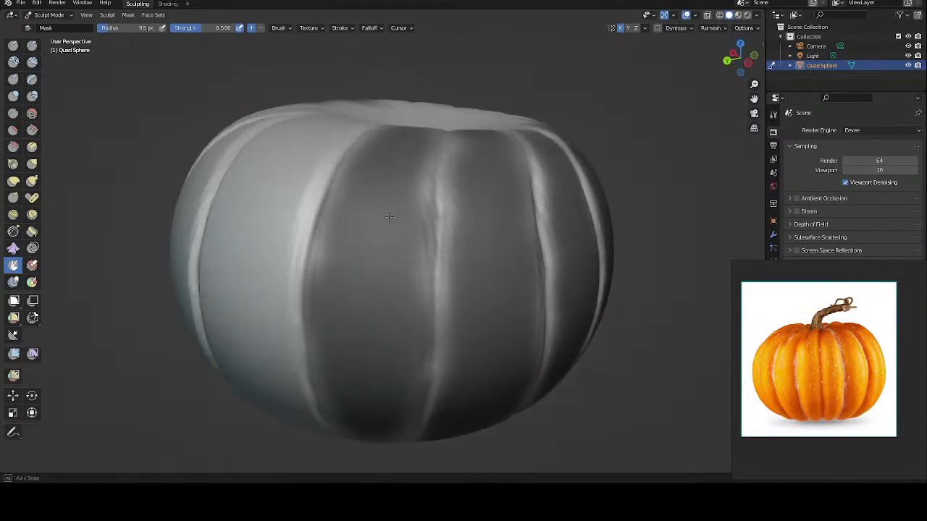
pyautogui.moveTo(411, 166)
pyautogui.keyDown('shift'); pyautogui.mouseDown()
pyautogui.moveTo(387, 228)
pyautogui.moveTo(373, 226)
pyautogui.mouseUp(); pyautogui.keyUp('shift')
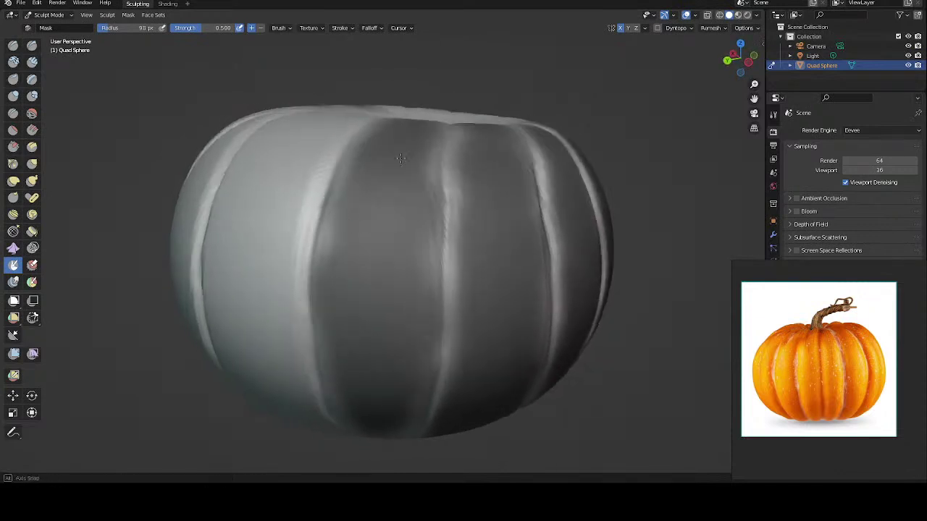
pyautogui.moveTo(373, 226); pyautogui.dragTo(383, 176, button='middle')
pyautogui.keyDown('shift'); pyautogui.moveTo(383, 176); pyautogui.dragTo(389, 168); pyautogui.keyUp('shift')
pyautogui.moveTo(388, 168); pyautogui.dragTo(399, 138, button='middle')
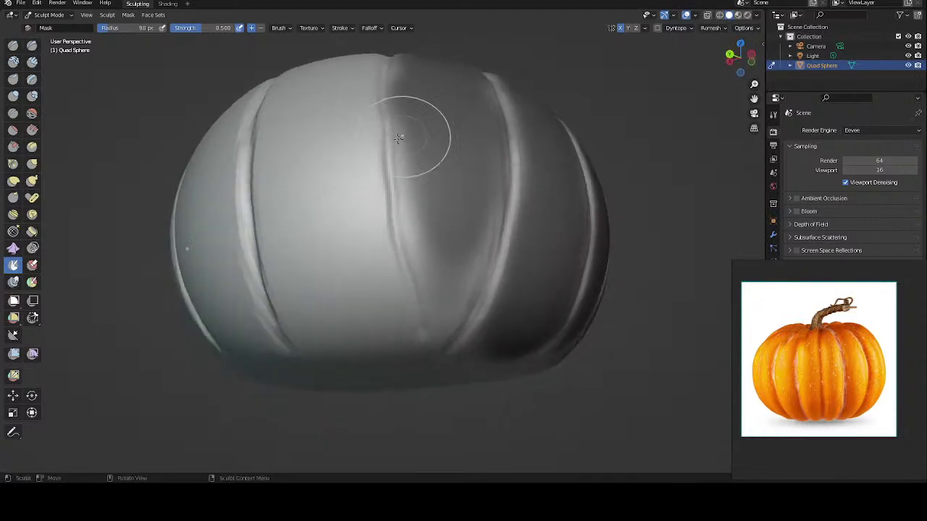
pyautogui.moveTo(415, 196)
pyautogui.keyDown('shift'); pyautogui.mouseDown()
pyautogui.moveTo(445, 287)
pyautogui.moveTo(435, 176)
pyautogui.mouseUp(); pyautogui.keyUp('shift')
pyautogui.moveTo(435, 176); pyautogui.dragTo(383, 217, button='middle')
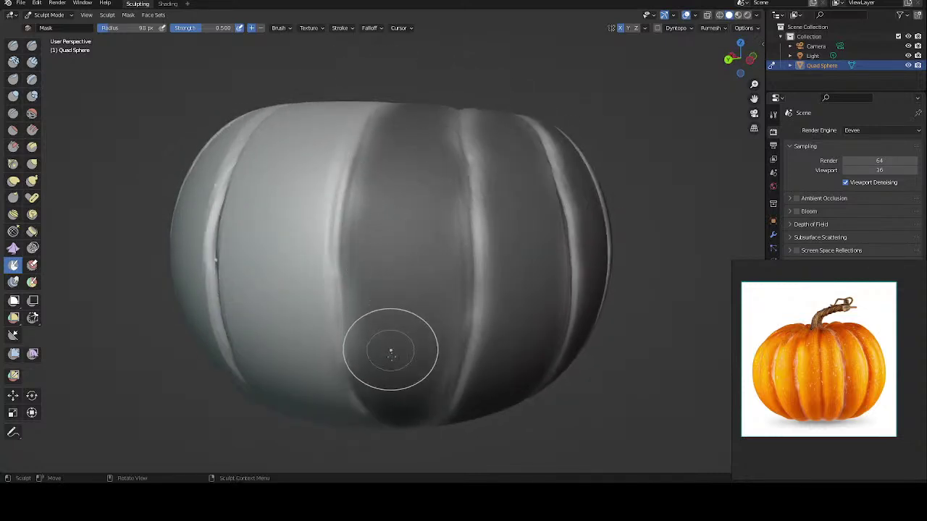
pyautogui.moveTo(435, 142)
pyautogui.mouseDown(button='middle')
pyautogui.moveTo(423, 163)
pyautogui.moveTo(413, 147)
pyautogui.mouseUp(button='middle')
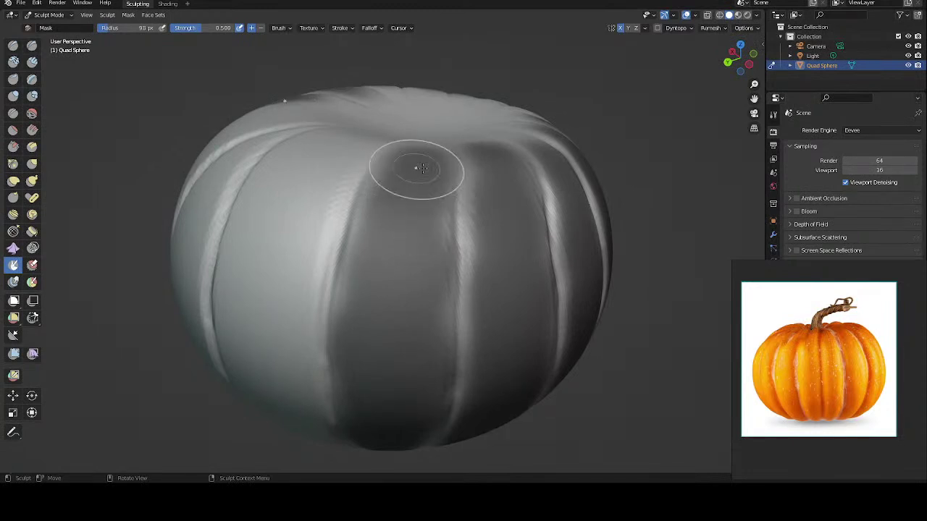
# Step: Mask the upper ends of the lobes and spread it across the pumpkin's centre
pyautogui.moveTo(420, 166); pyautogui.dragTo(448, 176, button='middle')
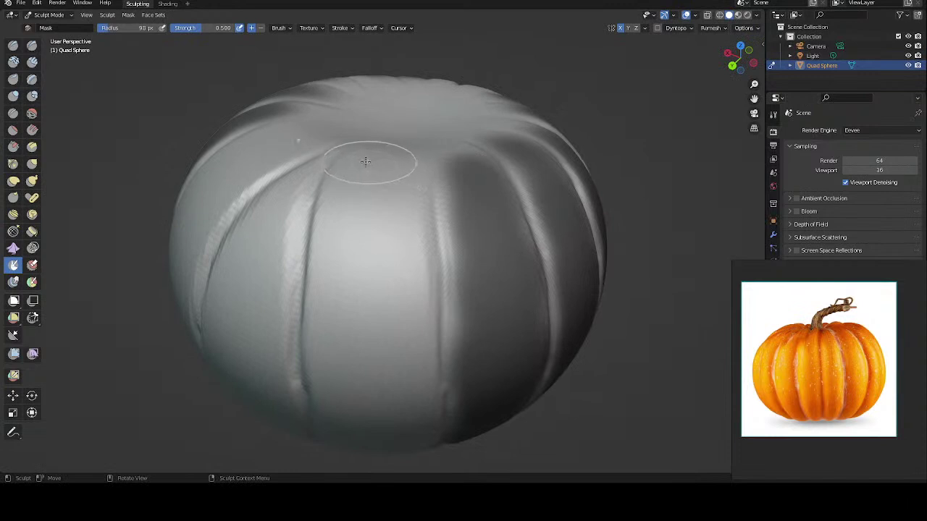
pyautogui.moveTo(366, 161); pyautogui.dragTo(397, 167)
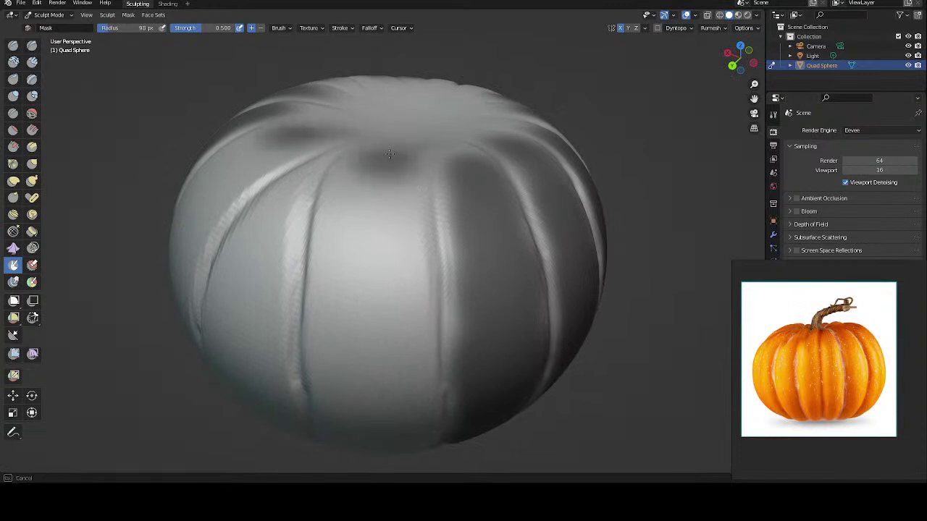
pyautogui.moveTo(364, 171)
pyautogui.mouseDown()
pyautogui.moveTo(399, 212)
pyautogui.moveTo(348, 246)
pyautogui.moveTo(351, 225)
pyautogui.moveTo(371, 210)
pyautogui.mouseUp()
pyautogui.moveTo(375, 149); pyautogui.dragTo(390, 126, button='middle')
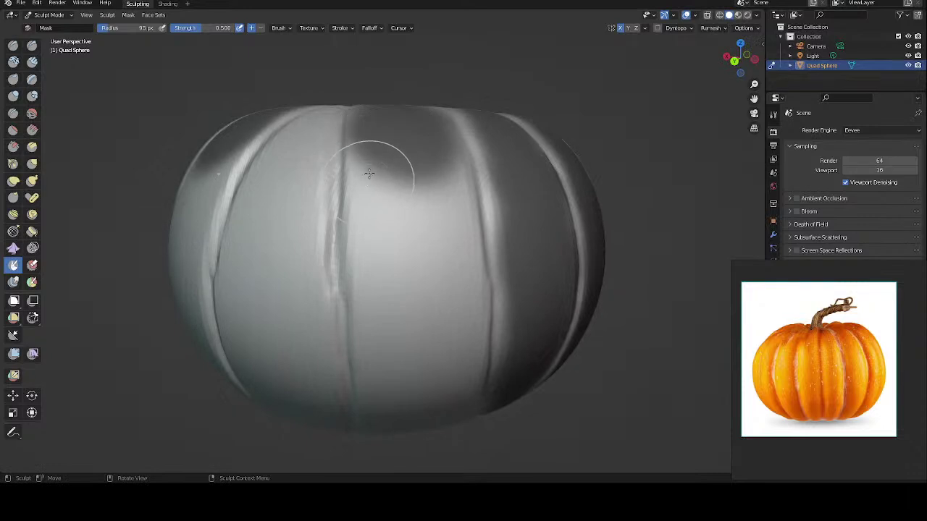
pyautogui.moveTo(369, 174); pyautogui.dragTo(370, 155)
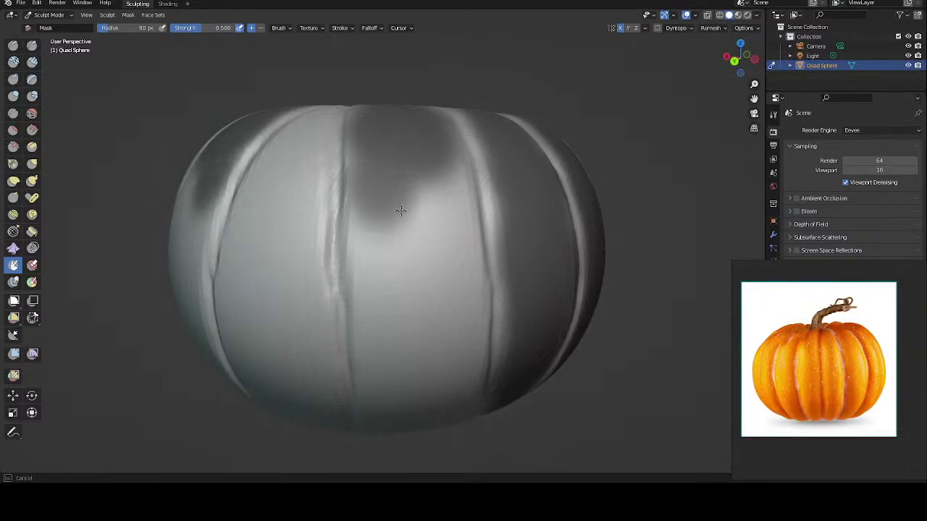
pyautogui.moveTo(400, 211); pyautogui.dragTo(444, 254)
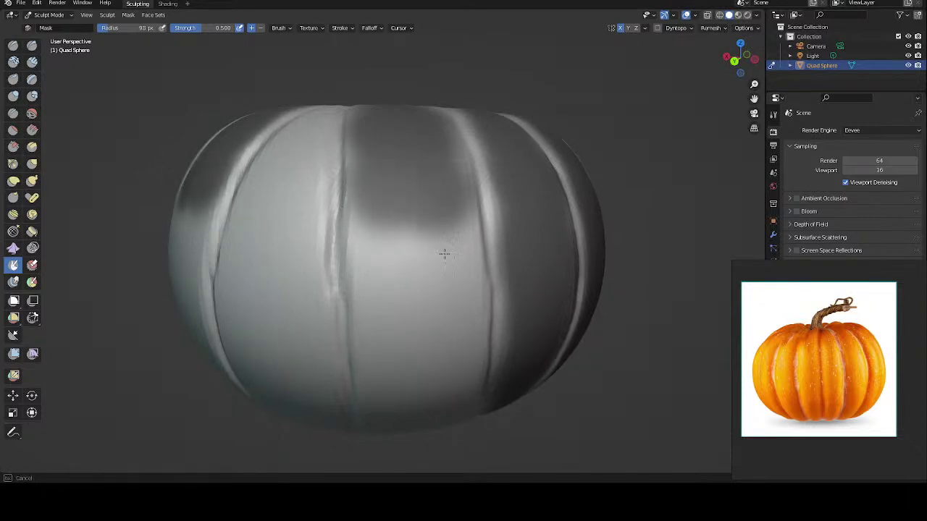
pyautogui.moveTo(444, 254)
pyautogui.mouseDown()
pyautogui.moveTo(440, 262)
pyautogui.moveTo(383, 239)
pyautogui.moveTo(377, 219)
pyautogui.moveTo(386, 270)
pyautogui.mouseUp()
pyautogui.moveTo(386, 269); pyautogui.dragTo(350, 205, button='middle')
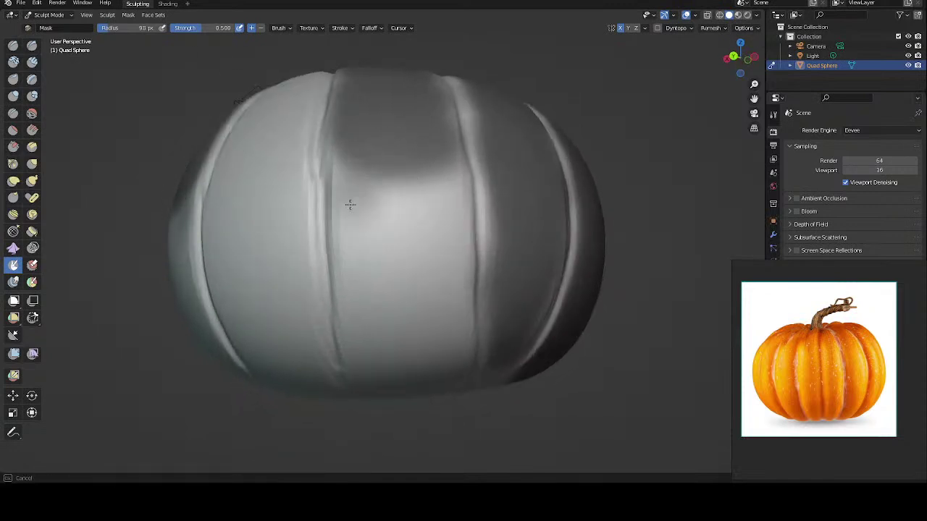
pyautogui.moveTo(350, 205)
pyautogui.mouseDown()
pyautogui.moveTo(411, 215)
pyautogui.moveTo(440, 171)
pyautogui.moveTo(423, 174)
pyautogui.mouseUp()
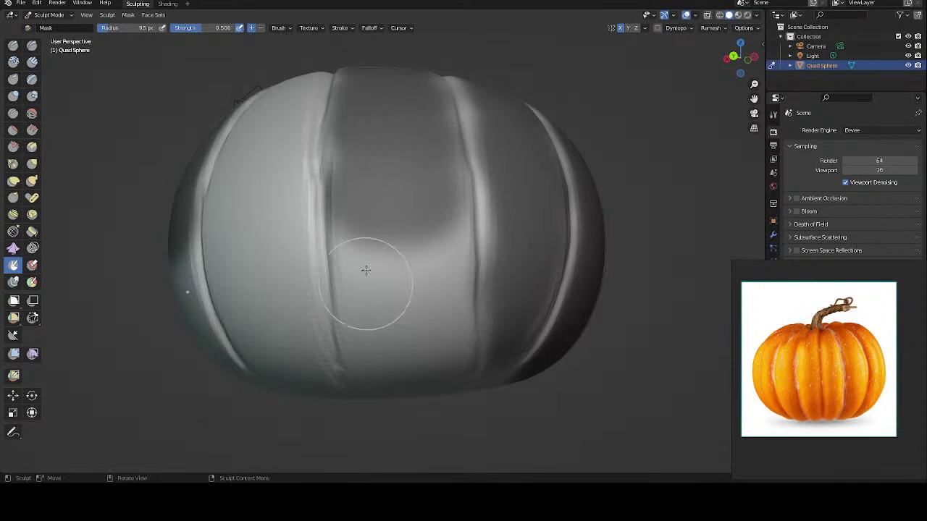
# Step: Mask the lower centre and lower lobe toward the right side
pyautogui.moveTo(367, 269)
pyautogui.mouseDown()
pyautogui.moveTo(372, 290)
pyautogui.moveTo(372, 268)
pyautogui.moveTo(404, 258)
pyautogui.moveTo(435, 206)
pyautogui.mouseUp()
pyautogui.moveTo(372, 310); pyautogui.dragTo(371, 359)
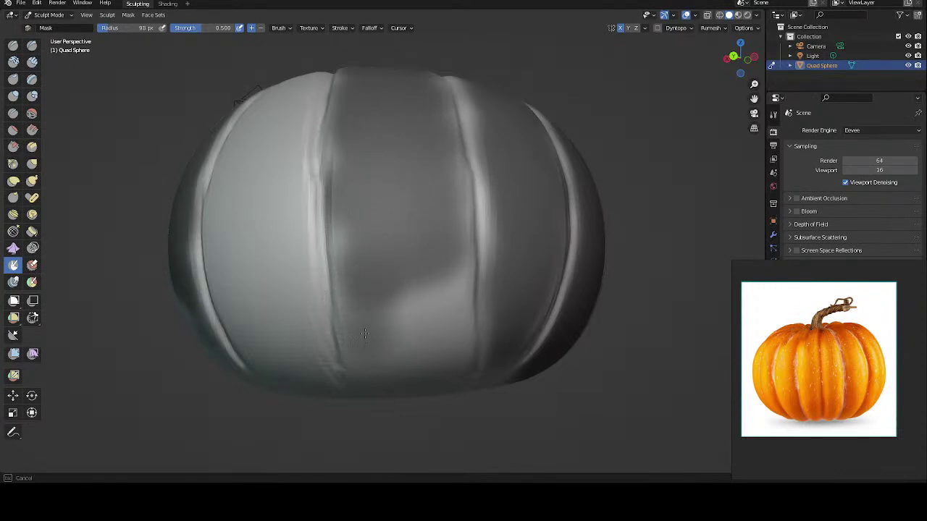
pyautogui.moveTo(393, 307)
pyautogui.mouseDown()
pyautogui.moveTo(423, 330)
pyautogui.moveTo(458, 297)
pyautogui.moveTo(455, 257)
pyautogui.mouseUp()
pyautogui.moveTo(410, 207)
pyautogui.mouseDown(button='middle')
pyautogui.moveTo(422, 232)
pyautogui.moveTo(393, 310)
pyautogui.mouseUp(button='middle')
pyautogui.moveTo(393, 310); pyautogui.dragTo(370, 341)
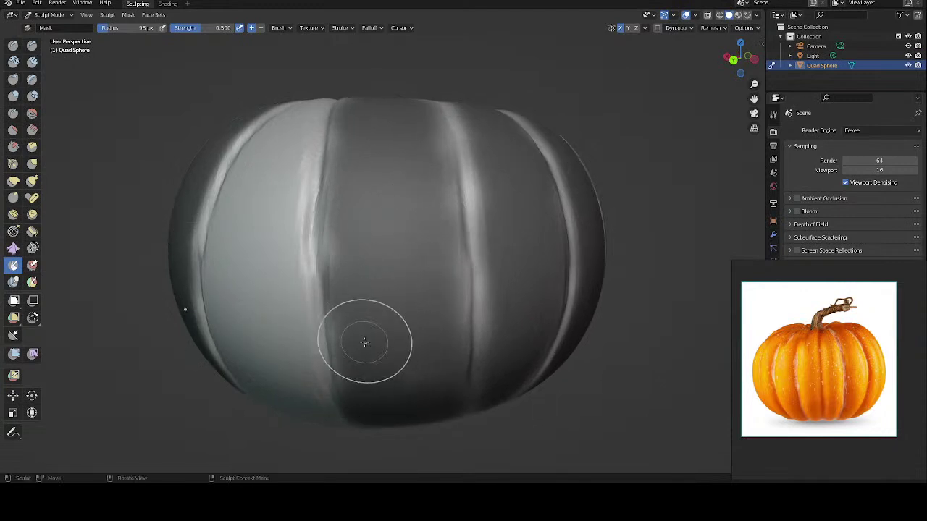
# Step: Mask the lobe tops near the pumpkin's top, then invert the mask
pyautogui.moveTo(383, 244); pyautogui.dragTo(383, 281, button='middle')
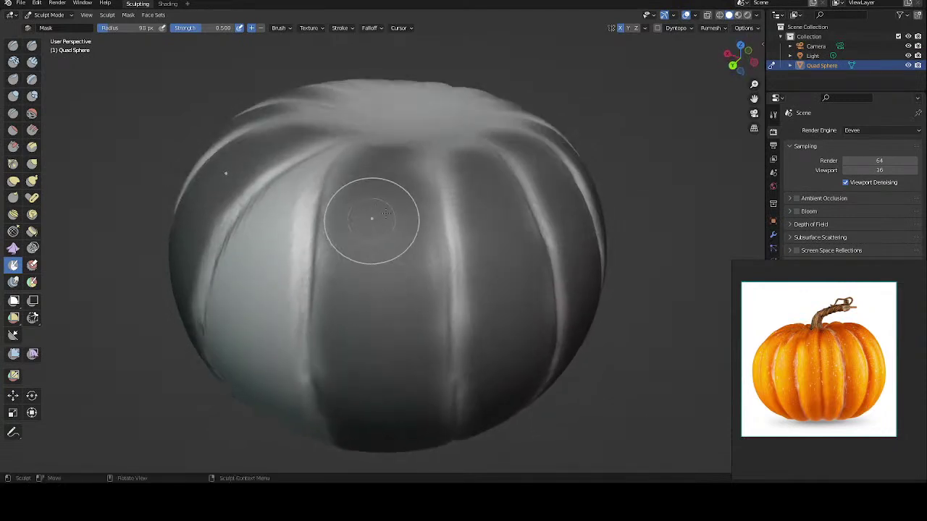
pyautogui.moveTo(408, 167); pyautogui.dragTo(416, 158)
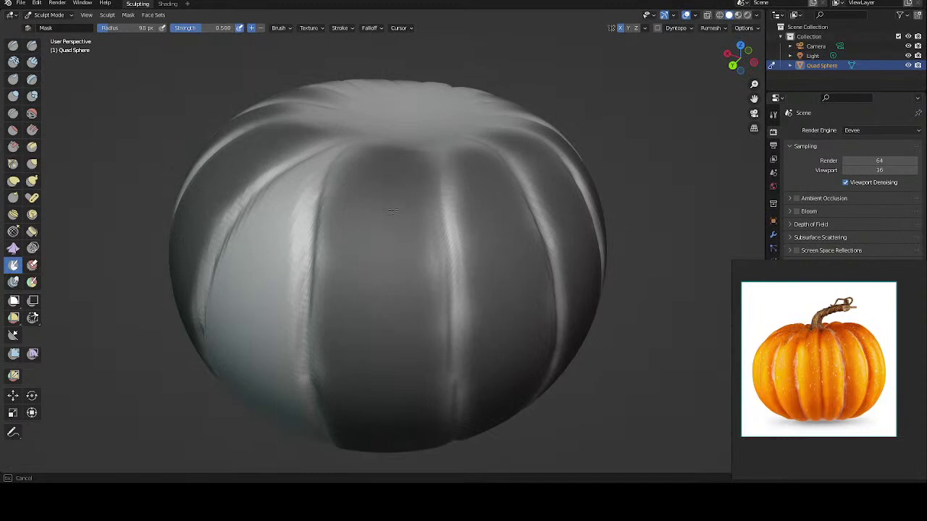
pyautogui.moveTo(414, 162); pyautogui.dragTo(378, 191, button='middle')
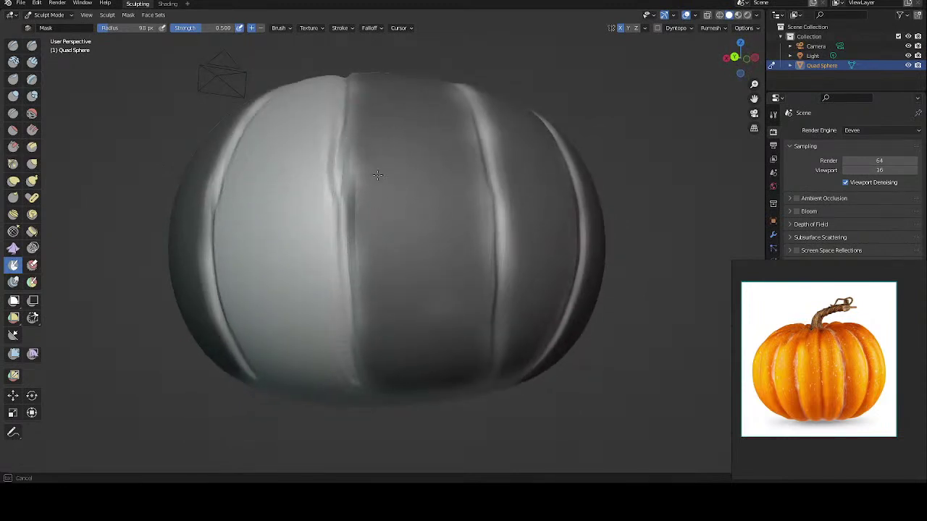
pyautogui.moveTo(393, 135); pyautogui.dragTo(384, 103, button='middle')
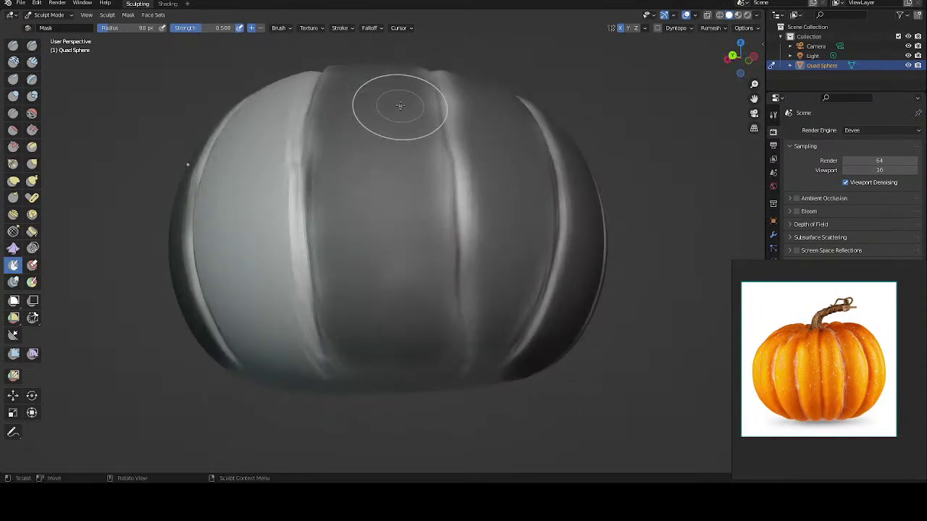
pyautogui.moveTo(364, 244); pyautogui.dragTo(367, 190, button='middle')
pyautogui.moveTo(356, 244)
pyautogui.mouseDown()
pyautogui.moveTo(380, 257)
pyautogui.moveTo(403, 251)
pyautogui.mouseUp()
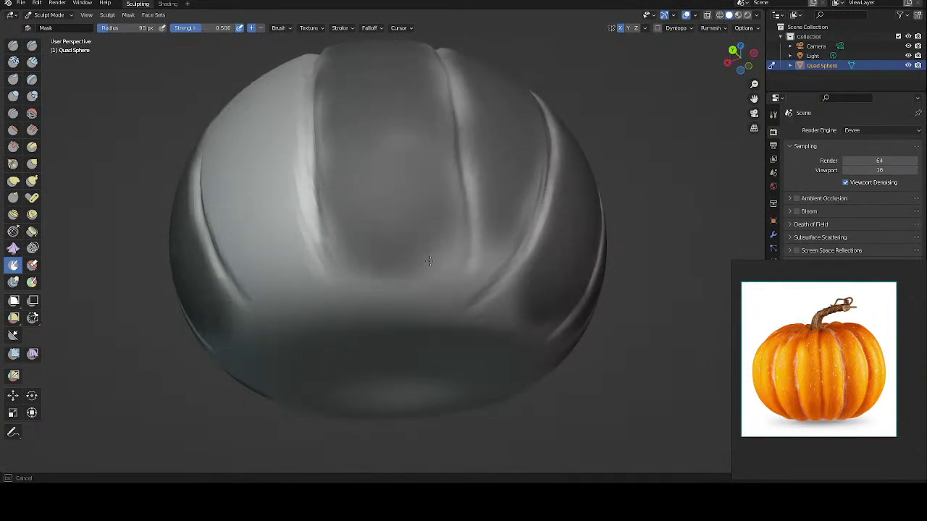
pyautogui.moveTo(393, 171)
pyautogui.mouseDown(button='middle')
pyautogui.moveTo(404, 207)
pyautogui.moveTo(357, 218)
pyautogui.moveTo(369, 201)
pyautogui.moveTo(389, 222)
pyautogui.moveTo(360, 193)
pyautogui.moveTo(352, 197)
pyautogui.mouseUp(button='middle')
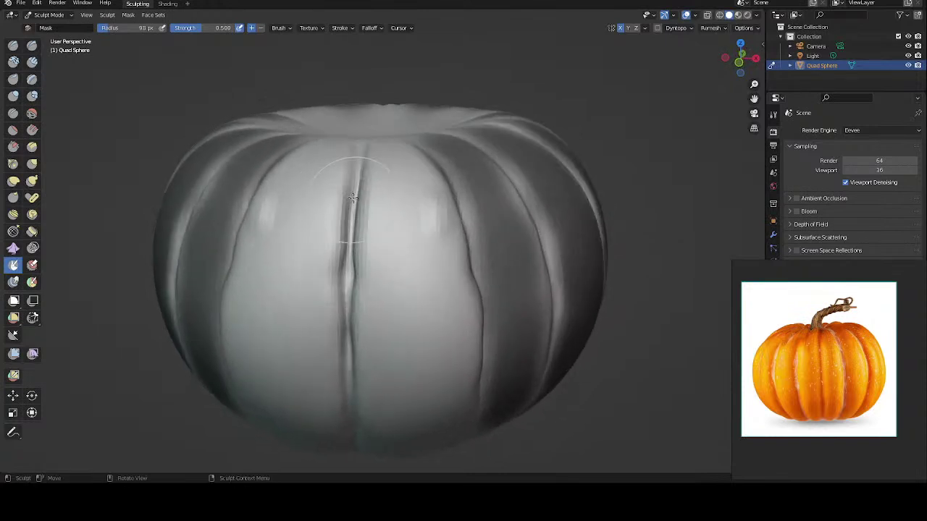
pyautogui.press('a')
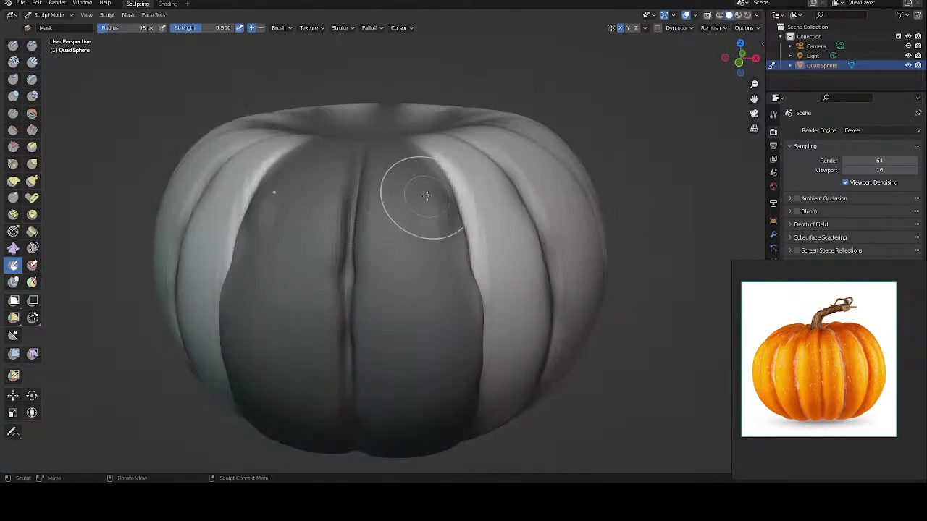
pyautogui.moveTo(418, 192)
pyautogui.mouseDown(button='middle')
pyautogui.moveTo(459, 225)
pyautogui.moveTo(498, 215)
pyautogui.mouseUp(button='middle')
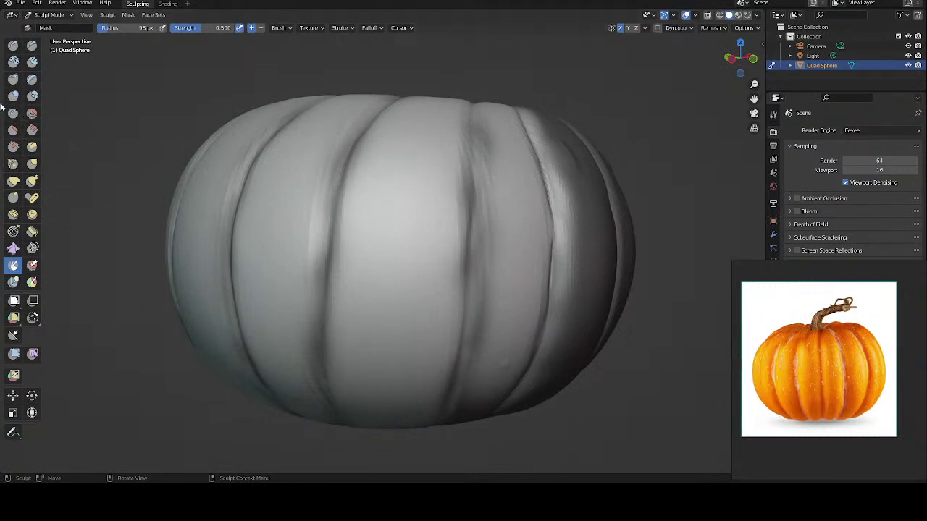
# Step: Set the Inflate brush radius to 260 px and inflate the unmasked upper lobes
pyautogui.press('f')
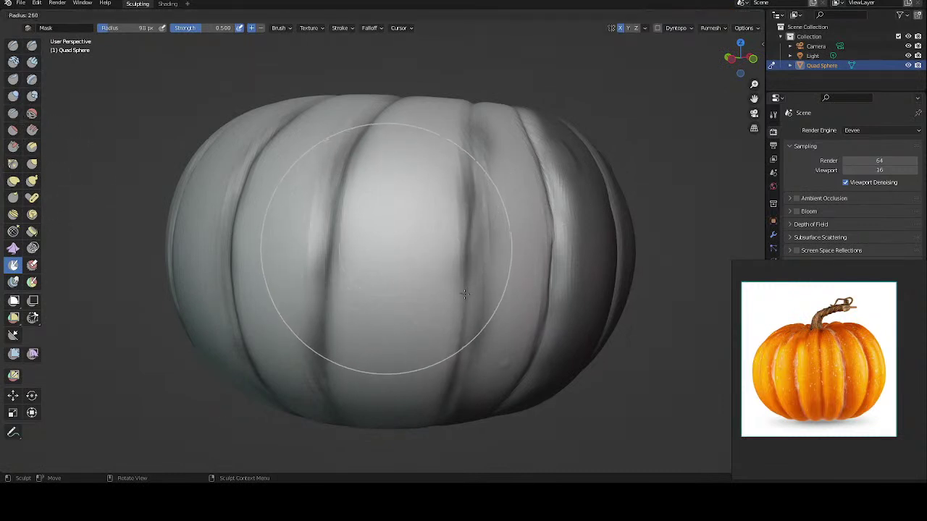
pyautogui.click(514, 264)
pyautogui.moveTo(387, 189); pyautogui.dragTo(312, 239, button='middle')
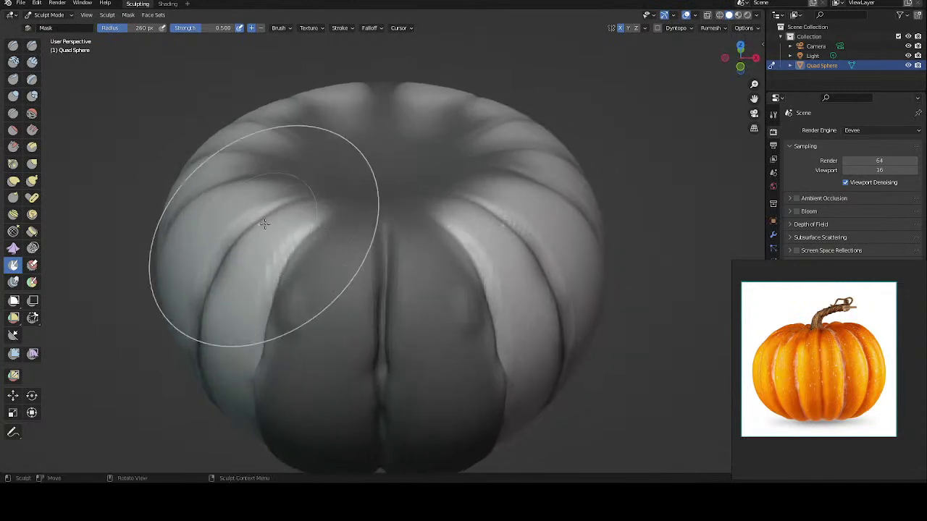
pyautogui.moveTo(306, 209)
pyautogui.mouseDown()
pyautogui.moveTo(276, 214)
pyautogui.moveTo(222, 193)
pyautogui.mouseUp()
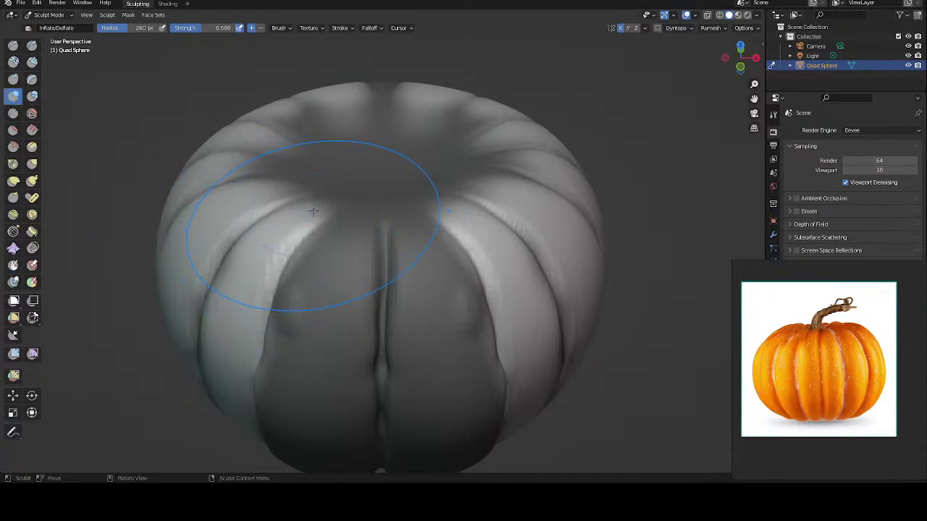
pyautogui.moveTo(304, 210)
pyautogui.mouseDown()
pyautogui.moveTo(285, 222)
pyautogui.moveTo(187, 227)
pyautogui.mouseUp()
pyautogui.moveTo(186, 227)
pyautogui.mouseDown(button='middle')
pyautogui.moveTo(435, 176)
pyautogui.moveTo(445, 155)
pyautogui.moveTo(553, 206)
pyautogui.mouseUp(button='middle')
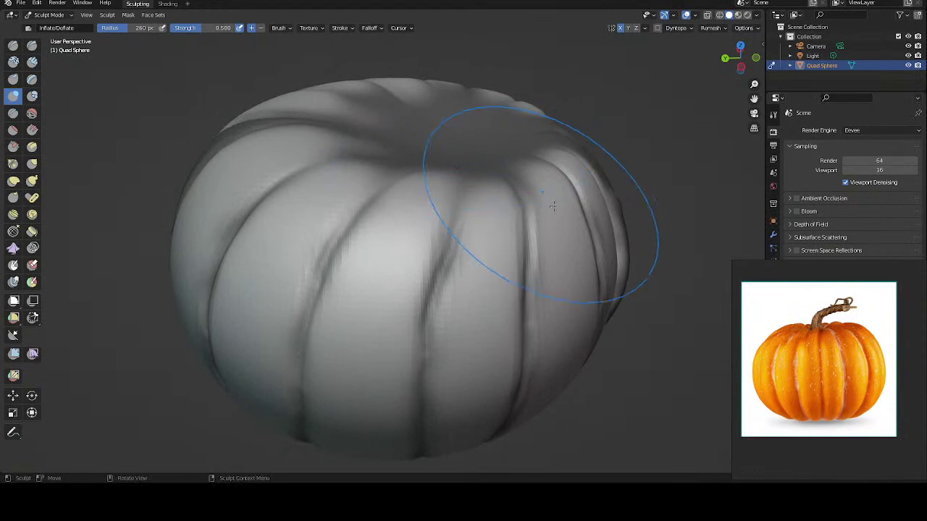
# Step: Inflate the lobes on the pumpkin's upper-right, right and left sides
pyautogui.moveTo(558, 190); pyautogui.dragTo(578, 183)
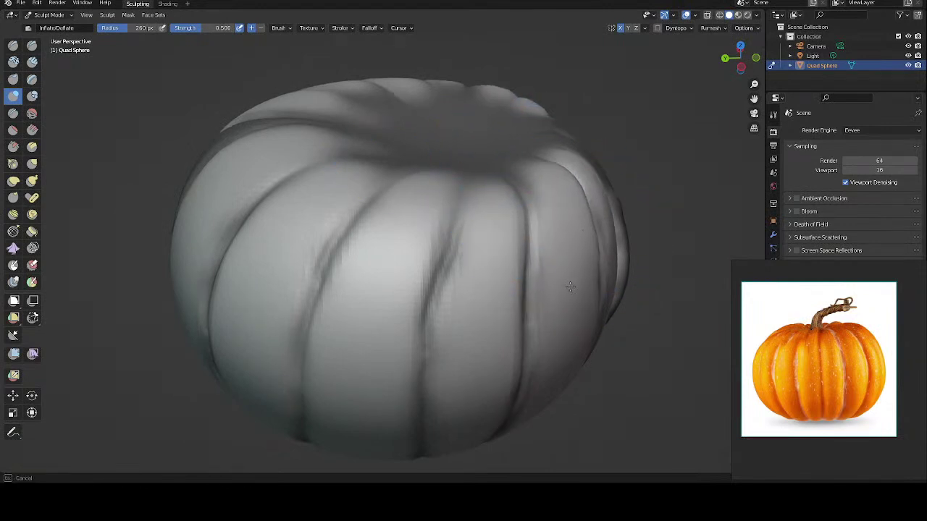
pyautogui.moveTo(574, 334); pyautogui.dragTo(517, 265)
pyautogui.moveTo(517, 265); pyautogui.dragTo(558, 259, button='middle')
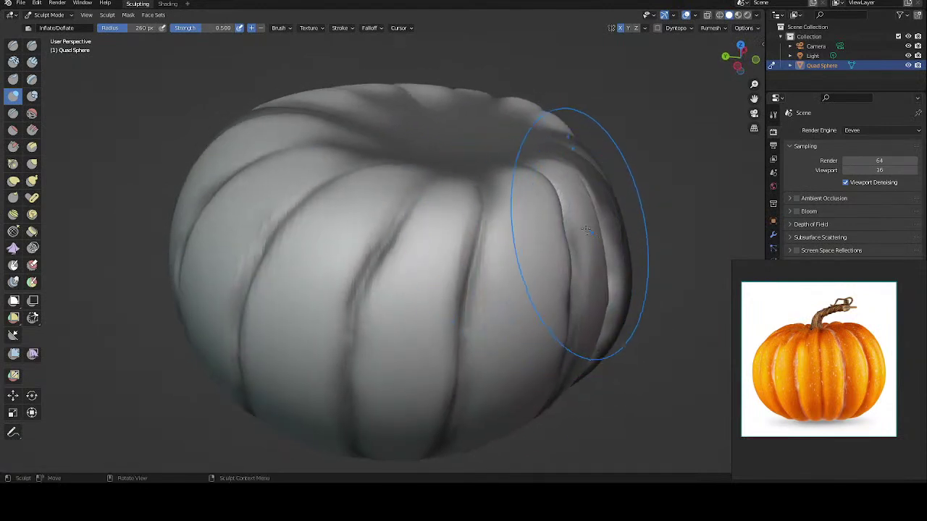
pyautogui.moveTo(563, 239)
pyautogui.mouseDown()
pyautogui.moveTo(592, 289)
pyautogui.moveTo(590, 341)
pyautogui.mouseUp()
pyautogui.moveTo(589, 341); pyautogui.dragTo(433, 239, button='middle')
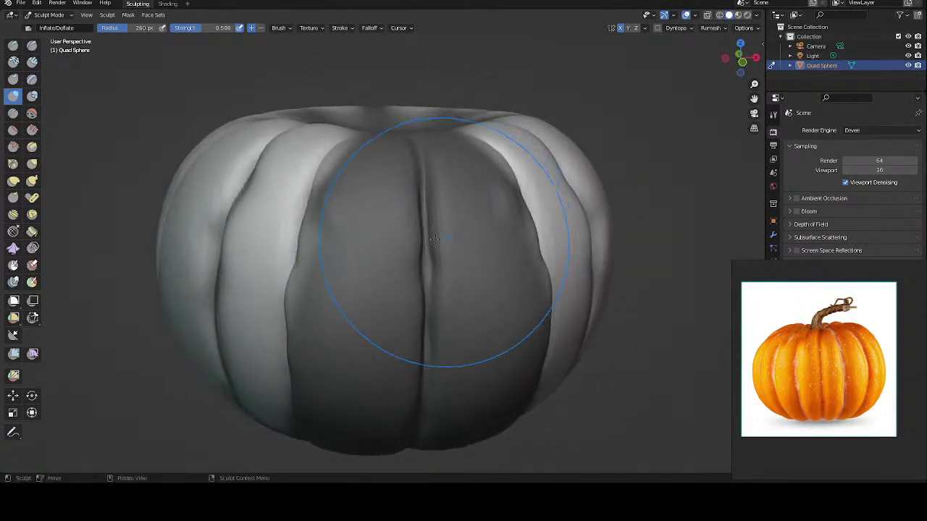
pyautogui.moveTo(197, 231); pyautogui.dragTo(186, 269)
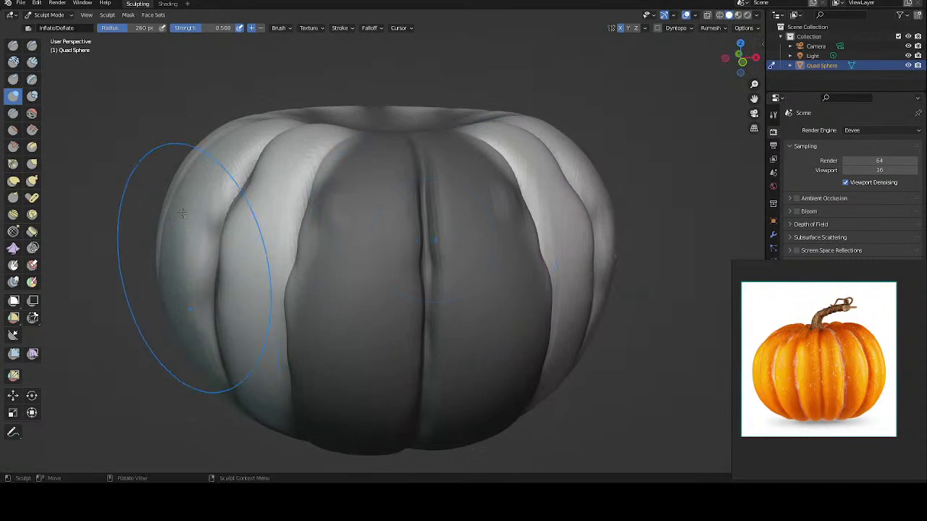
pyautogui.moveTo(186, 269)
pyautogui.mouseDown(button='middle')
pyautogui.moveTo(245, 217)
pyautogui.moveTo(313, 221)
pyautogui.mouseUp(button='middle')
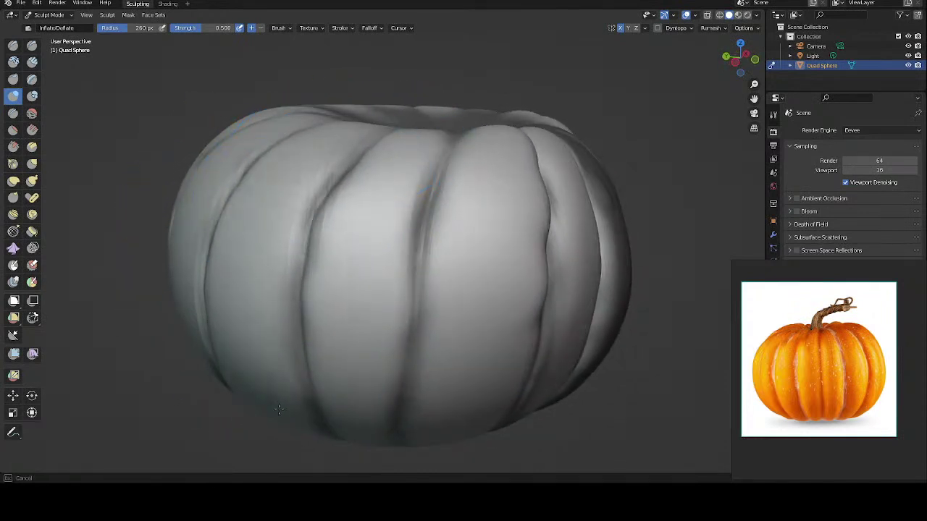
# Step: Orbit around the pumpkin, including the underside, to check the puffed-up lobes
pyautogui.moveTo(335, 150); pyautogui.dragTo(356, 138, button='middle')
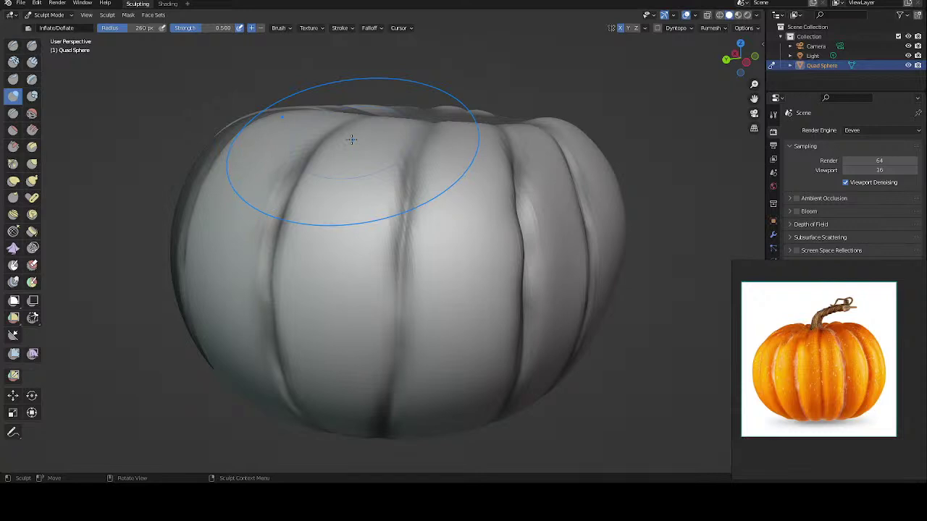
pyautogui.moveTo(329, 207)
pyautogui.mouseDown(button='middle')
pyautogui.moveTo(383, 153)
pyautogui.moveTo(366, 231)
pyautogui.mouseUp(button='middle')
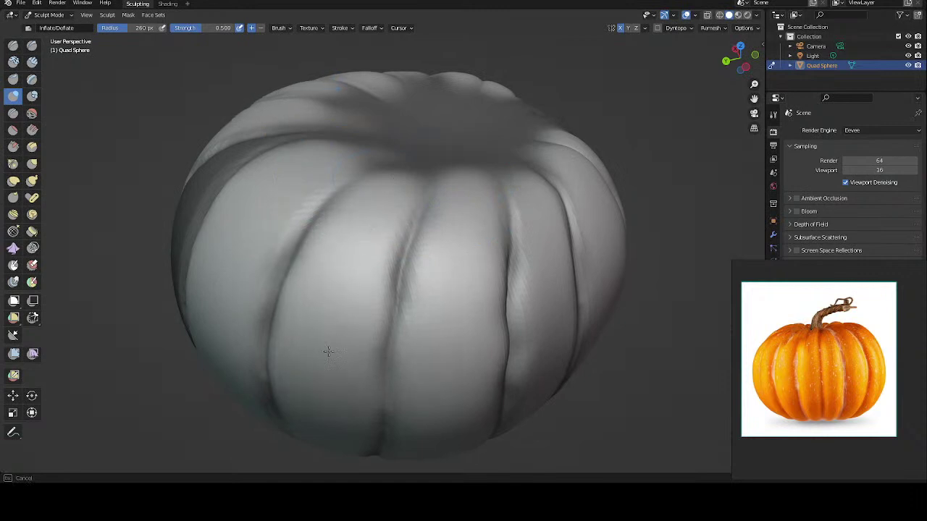
pyautogui.moveTo(328, 351); pyautogui.dragTo(337, 354, button='middle')
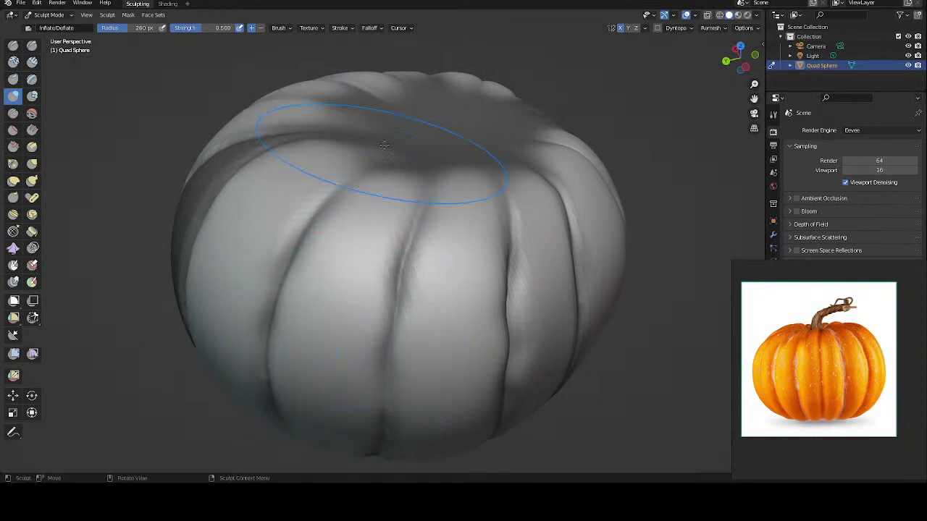
pyautogui.moveTo(367, 213); pyautogui.dragTo(377, 165, button='middle')
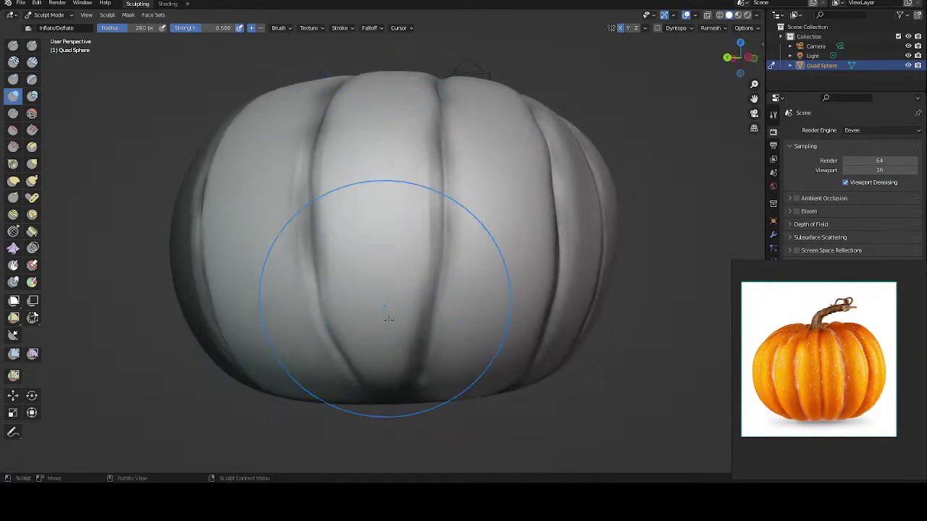
pyautogui.moveTo(382, 347); pyautogui.dragTo(372, 307, button='middle')
pyautogui.moveTo(375, 218); pyautogui.dragTo(377, 202, button='middle')
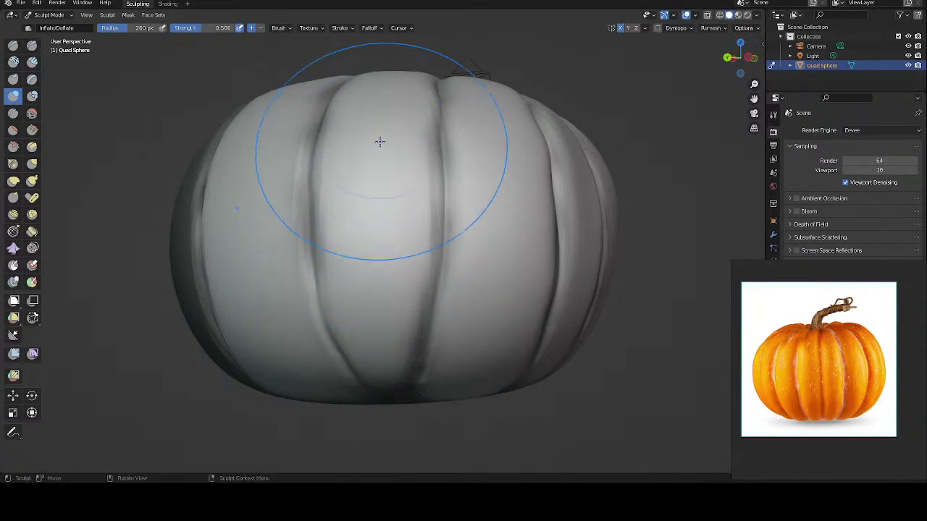
pyautogui.moveTo(379, 140); pyautogui.dragTo(391, 229, button='middle')
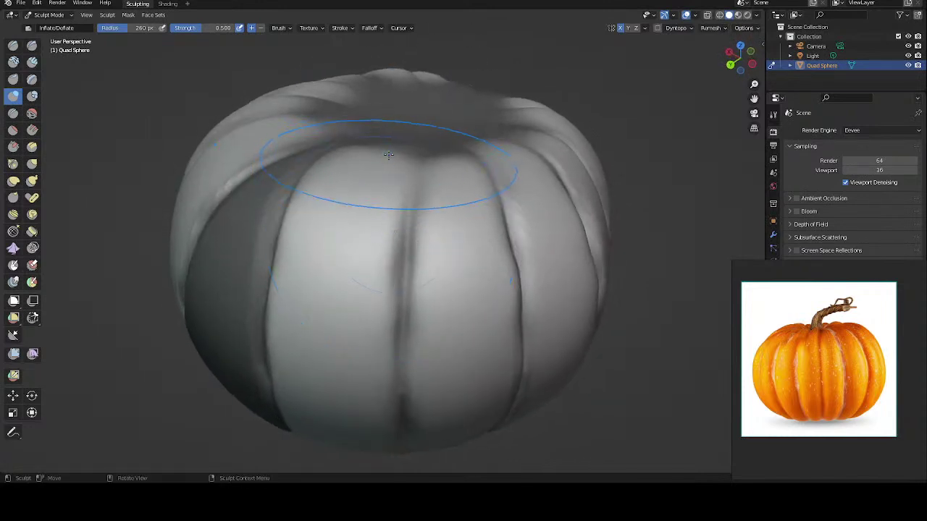
pyautogui.moveTo(384, 160)
pyautogui.mouseDown(button='middle')
pyautogui.moveTo(352, 212)
pyautogui.moveTo(372, 94)
pyautogui.mouseUp(button='middle')
pyautogui.moveTo(368, 290); pyautogui.dragTo(370, 305, button='middle')
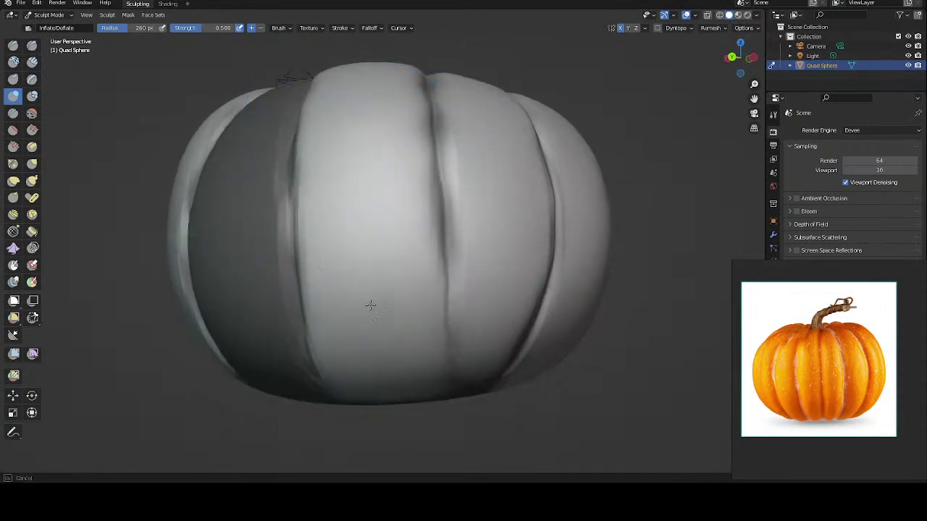
pyautogui.moveTo(376, 133)
pyautogui.mouseDown(button='middle')
pyautogui.moveTo(370, 178)
pyautogui.moveTo(407, 195)
pyautogui.moveTo(403, 162)
pyautogui.moveTo(188, 187)
pyautogui.mouseUp(button='middle')
pyautogui.hotkey('alt', 'a')
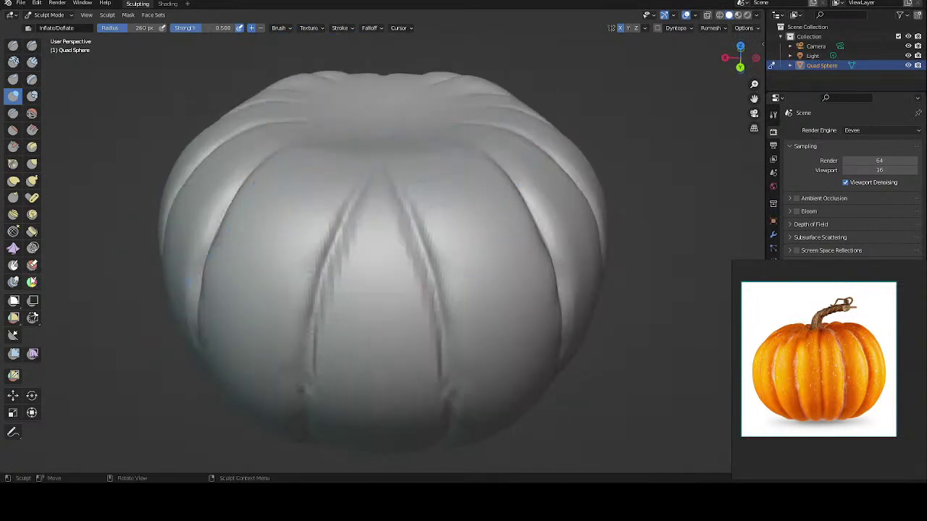
# Step: Shrink the Mask brush to 79 px and mask the top of the front lobe
pyautogui.press('f')
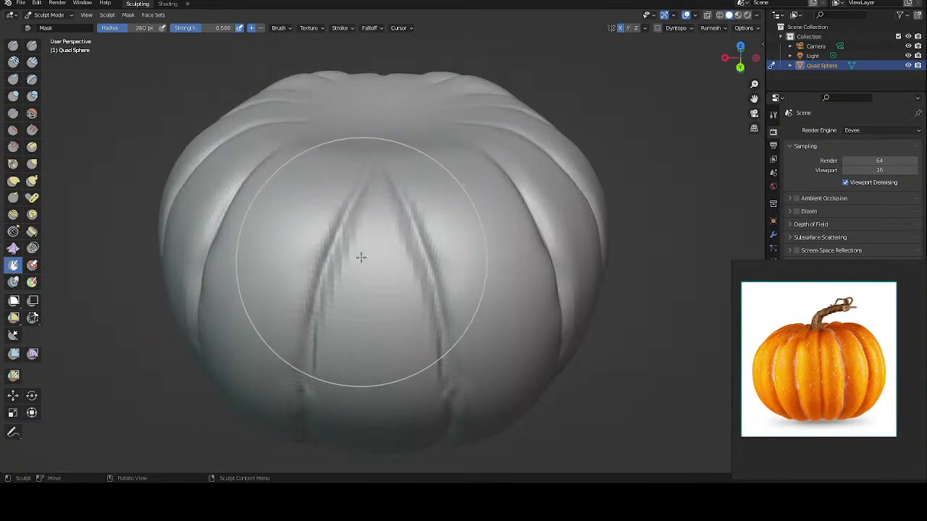
pyautogui.click(270, 209)
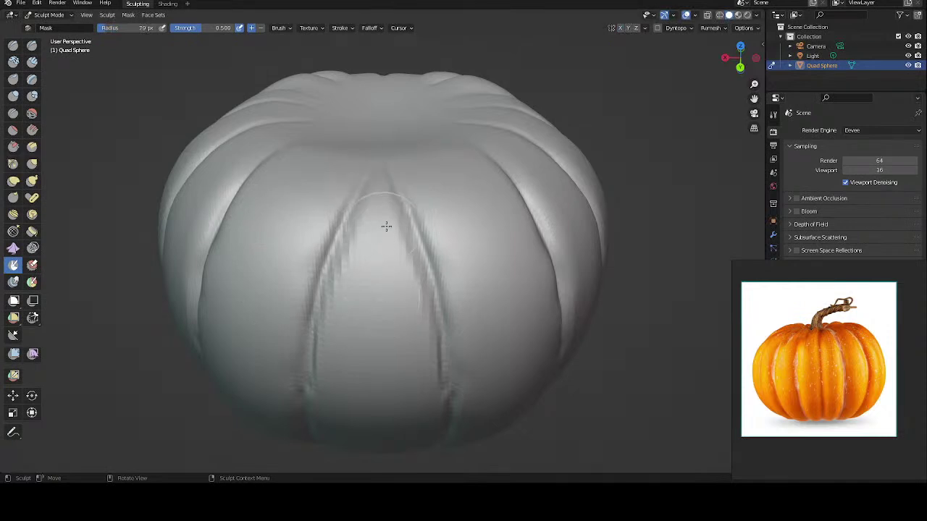
pyautogui.moveTo(377, 191); pyautogui.dragTo(381, 234)
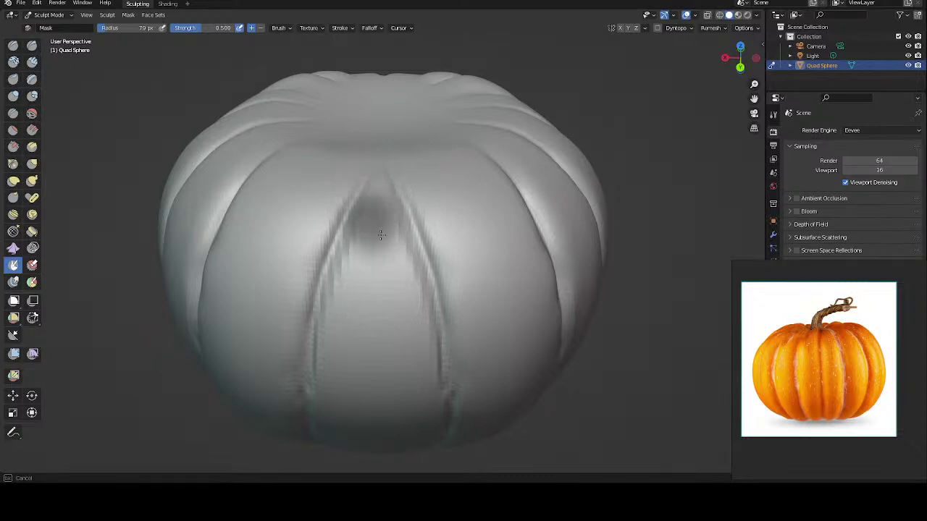
pyautogui.moveTo(379, 180); pyautogui.dragTo(382, 219)
pyautogui.moveTo(386, 176); pyautogui.dragTo(368, 162, button='middle')
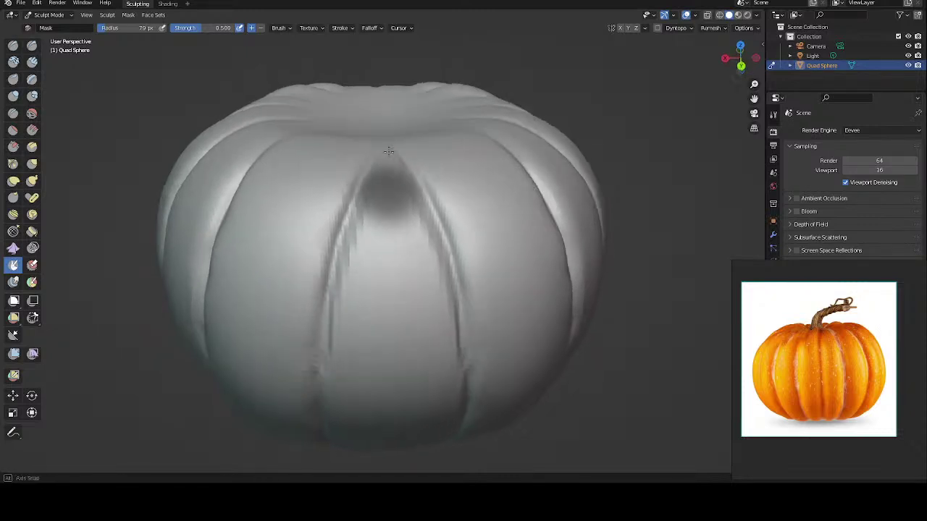
pyautogui.moveTo(368, 162)
pyautogui.mouseDown()
pyautogui.moveTo(356, 182)
pyautogui.moveTo(369, 168)
pyautogui.moveTo(410, 179)
pyautogui.mouseUp()
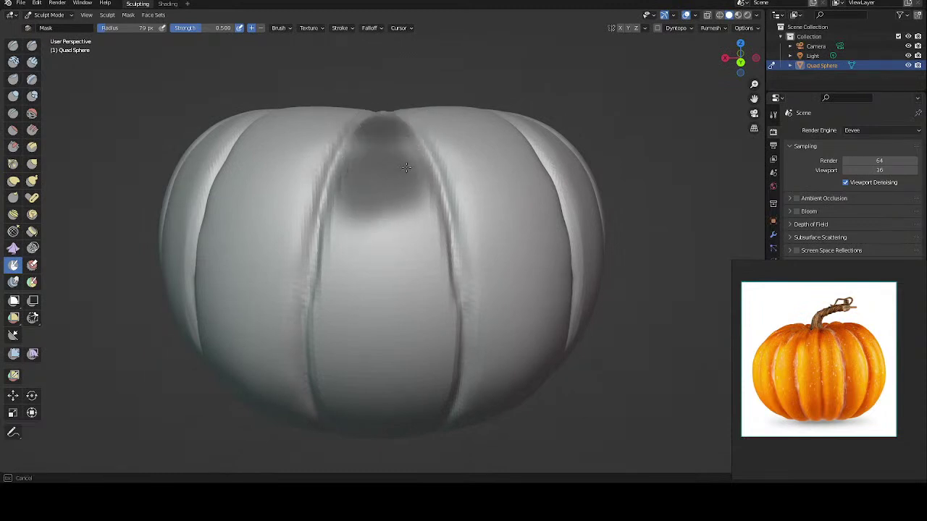
# Step: Extend the mask down the centre and across the upper area of the front lobe
pyautogui.moveTo(381, 227); pyautogui.dragTo(382, 239)
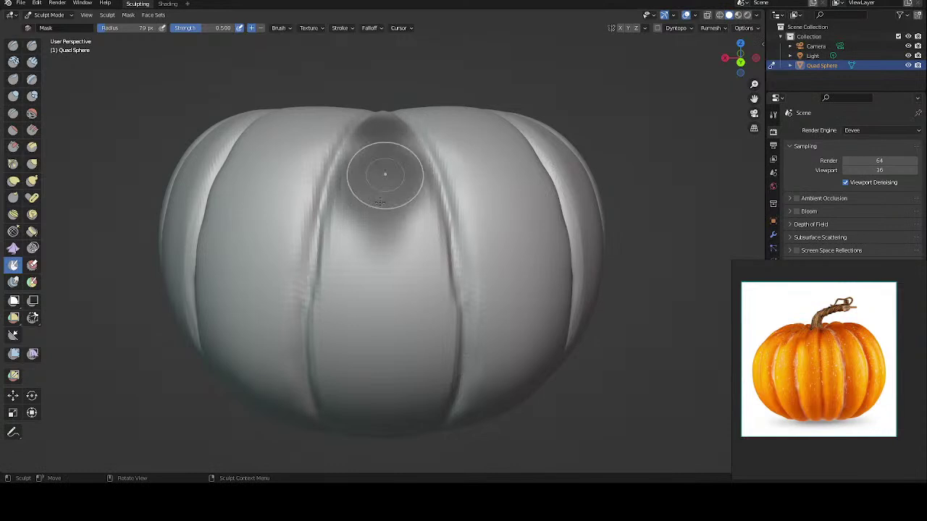
pyautogui.moveTo(385, 173)
pyautogui.mouseDown()
pyautogui.moveTo(365, 244)
pyautogui.moveTo(341, 258)
pyautogui.moveTo(406, 279)
pyautogui.moveTo(435, 247)
pyautogui.moveTo(422, 204)
pyautogui.mouseUp()
pyautogui.moveTo(372, 141); pyautogui.dragTo(368, 165, button='middle')
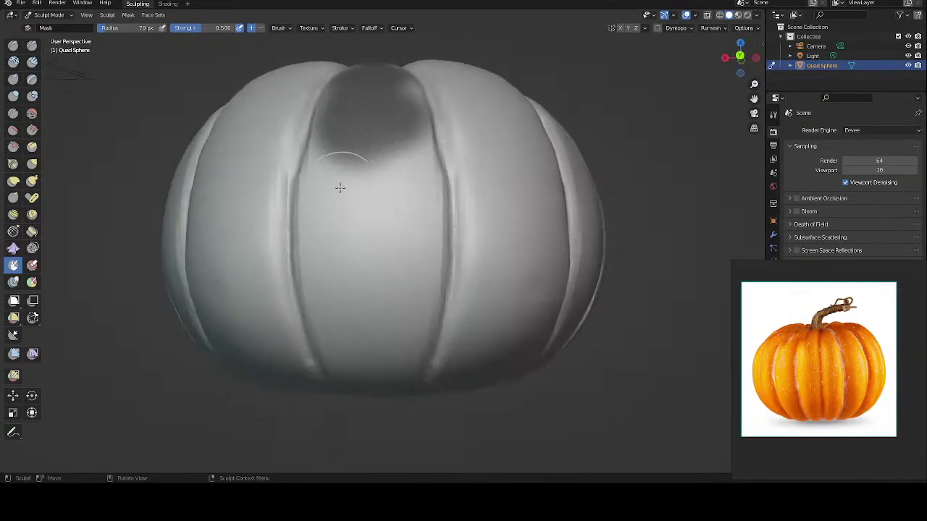
pyautogui.moveTo(315, 151)
pyautogui.mouseDown()
pyautogui.moveTo(308, 210)
pyautogui.moveTo(341, 207)
pyautogui.moveTo(373, 185)
pyautogui.moveTo(391, 152)
pyautogui.moveTo(408, 166)
pyautogui.mouseUp()
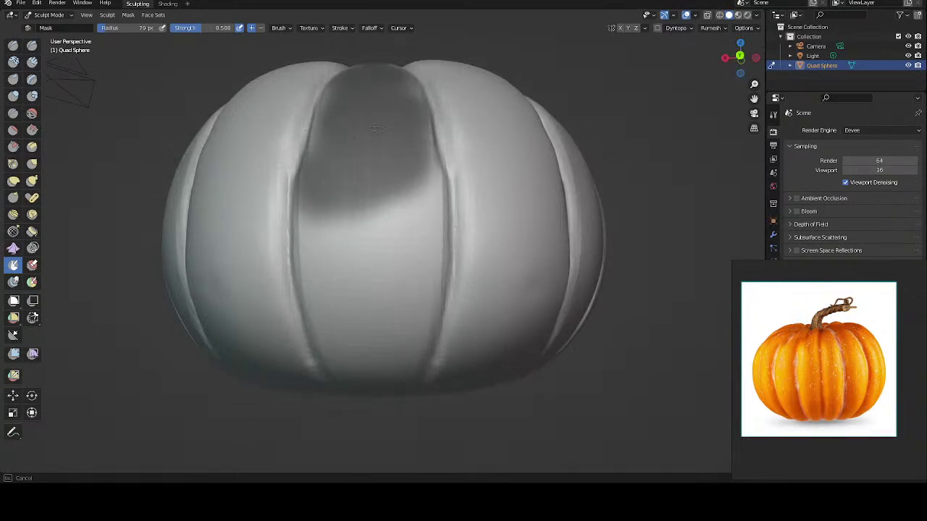
pyautogui.moveTo(375, 127)
pyautogui.mouseDown()
pyautogui.moveTo(348, 128)
pyautogui.moveTo(338, 149)
pyautogui.mouseUp()
pyautogui.moveTo(338, 149); pyautogui.dragTo(347, 140, button='middle')
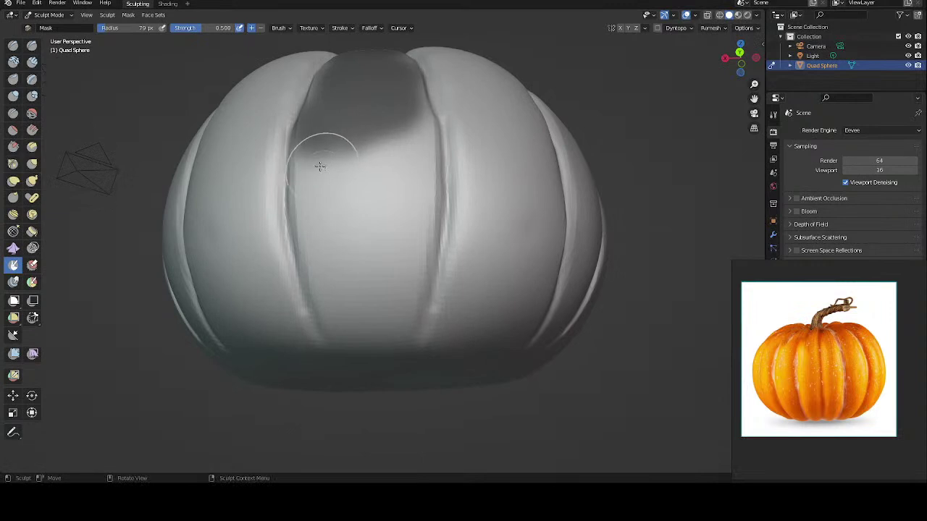
pyautogui.moveTo(310, 162)
pyautogui.mouseDown()
pyautogui.moveTo(323, 210)
pyautogui.moveTo(354, 197)
pyautogui.moveTo(398, 132)
pyautogui.moveTo(315, 217)
pyautogui.moveTo(346, 319)
pyautogui.moveTo(354, 327)
pyautogui.moveTo(389, 321)
pyautogui.mouseUp()
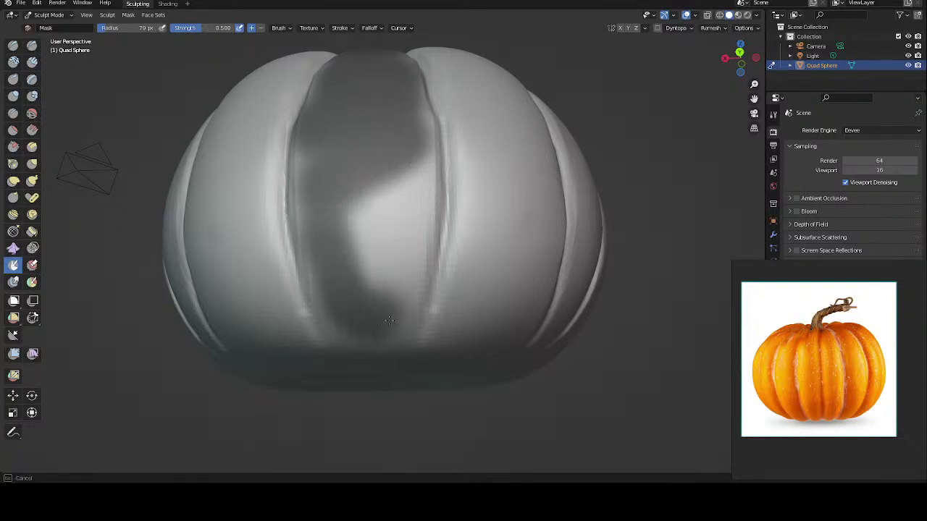
pyautogui.moveTo(403, 280)
pyautogui.mouseDown()
pyautogui.moveTo(431, 163)
pyautogui.moveTo(405, 232)
pyautogui.moveTo(389, 207)
pyautogui.moveTo(358, 286)
pyautogui.moveTo(369, 265)
pyautogui.mouseUp()
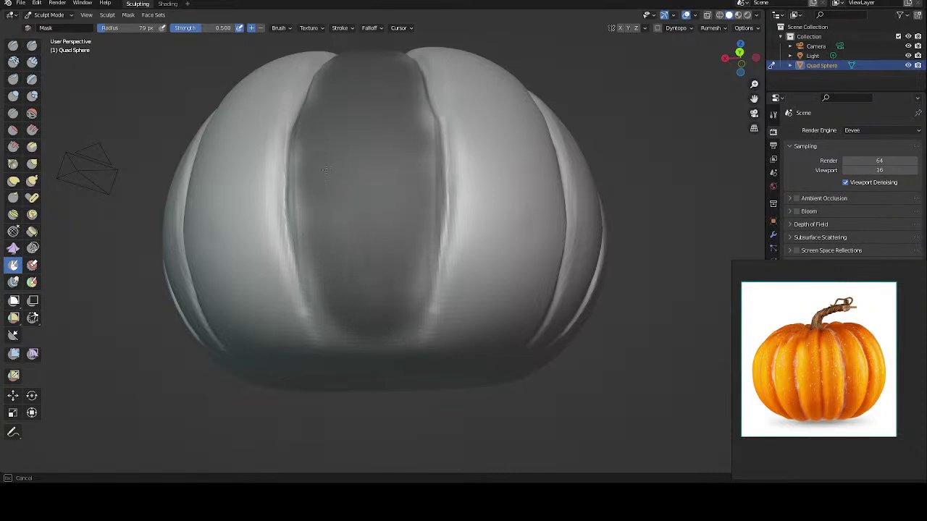
pyautogui.moveTo(332, 231); pyautogui.dragTo(344, 198)
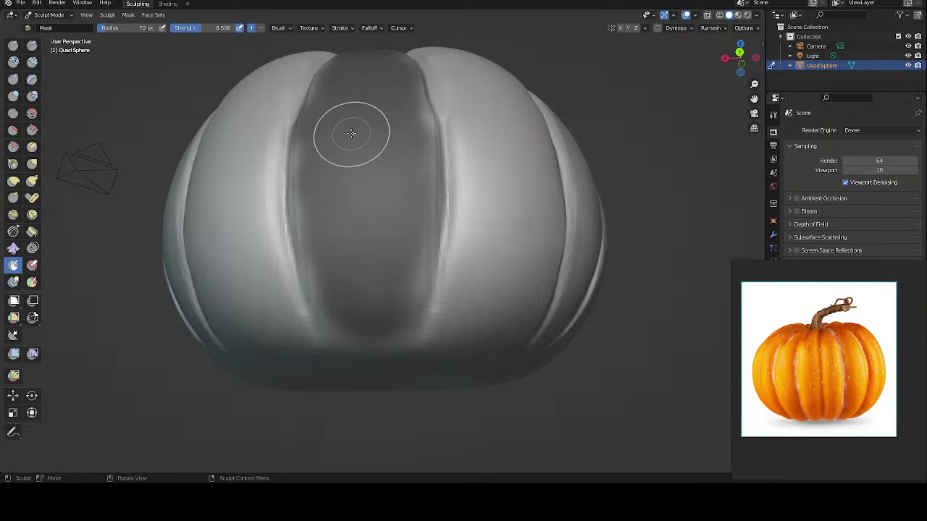
# Step: Touch up the mask at the lobe's top and crease, orbiting to check coverage
pyautogui.moveTo(351, 193)
pyautogui.mouseDown(button='middle')
pyautogui.moveTo(341, 159)
pyautogui.moveTo(347, 176)
pyautogui.mouseUp(button='middle')
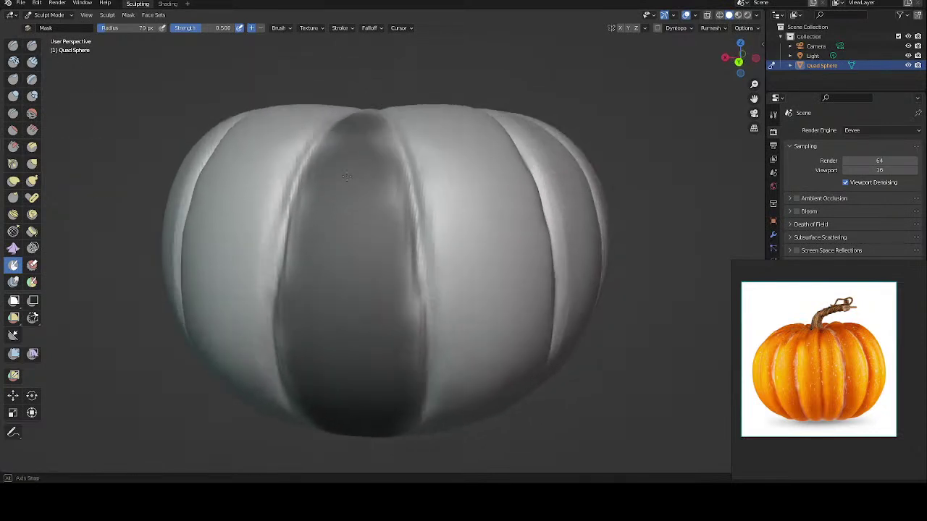
pyautogui.moveTo(354, 139); pyautogui.dragTo(340, 147)
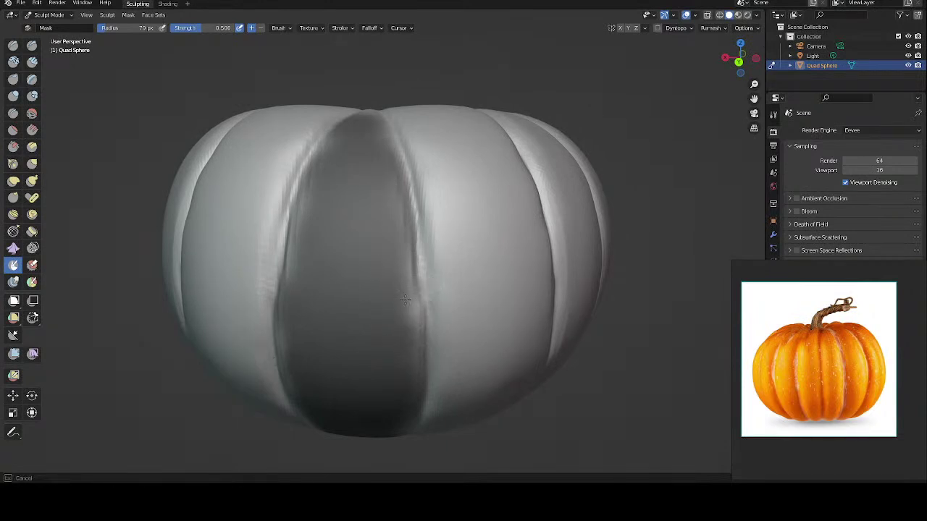
pyautogui.moveTo(384, 216); pyautogui.dragTo(383, 259)
pyautogui.moveTo(373, 179); pyautogui.dragTo(366, 252, button='middle')
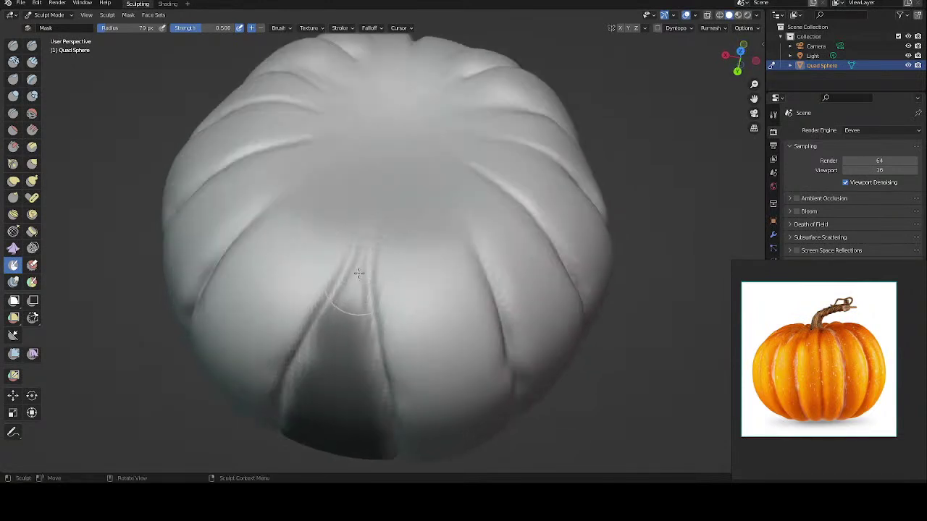
pyautogui.moveTo(358, 273); pyautogui.dragTo(342, 285)
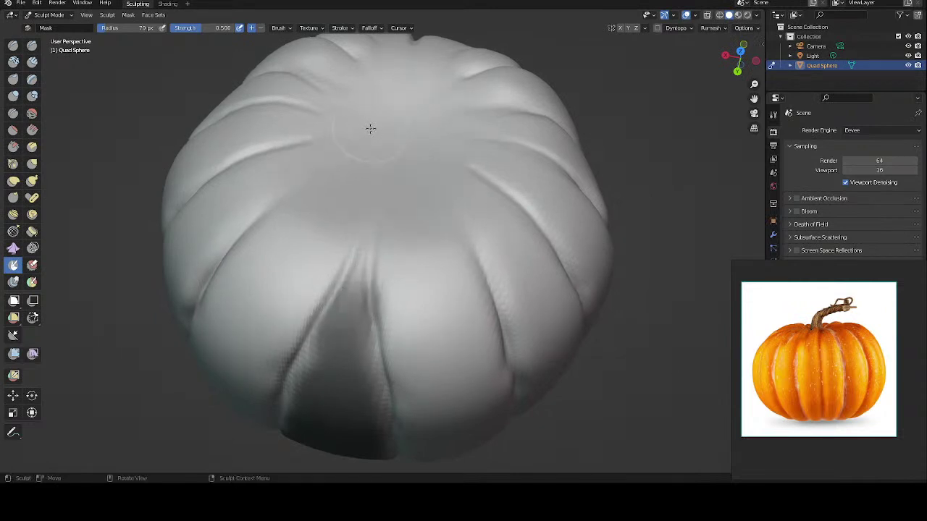
pyautogui.moveTo(368, 128); pyautogui.dragTo(374, 164, button='middle')
pyautogui.moveTo(398, 184); pyautogui.dragTo(382, 155, button='middle')
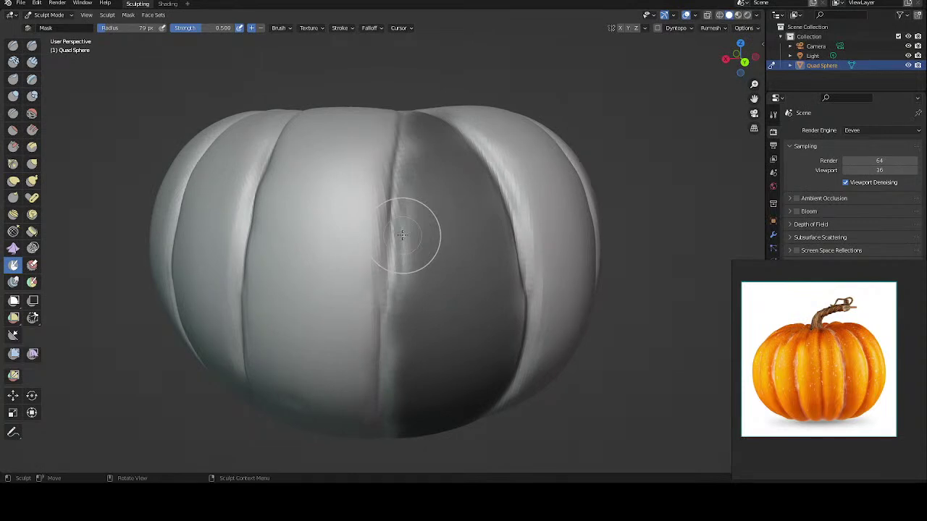
# Step: Invert the mask so only the front lobe is free, and return to Inflate at 224 px
pyautogui.press('a')
pyautogui.press('4')
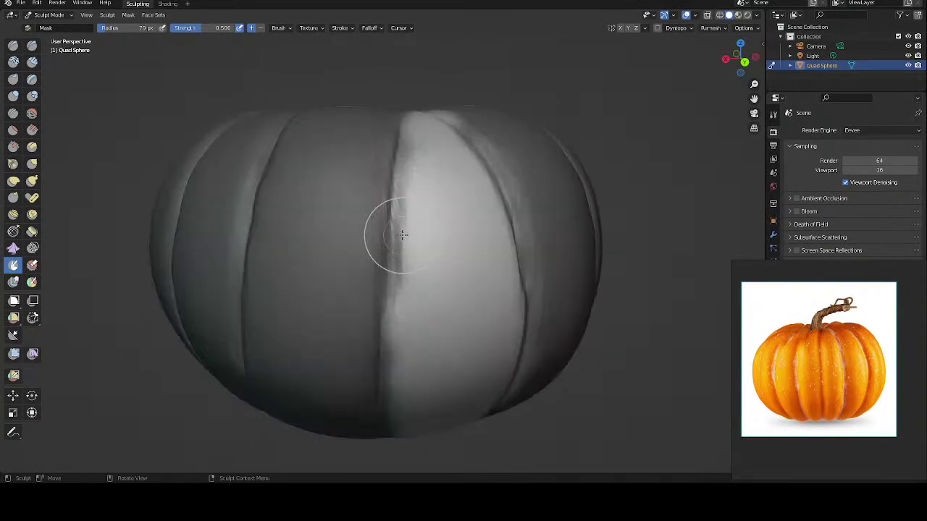
pyautogui.click(9, 95)
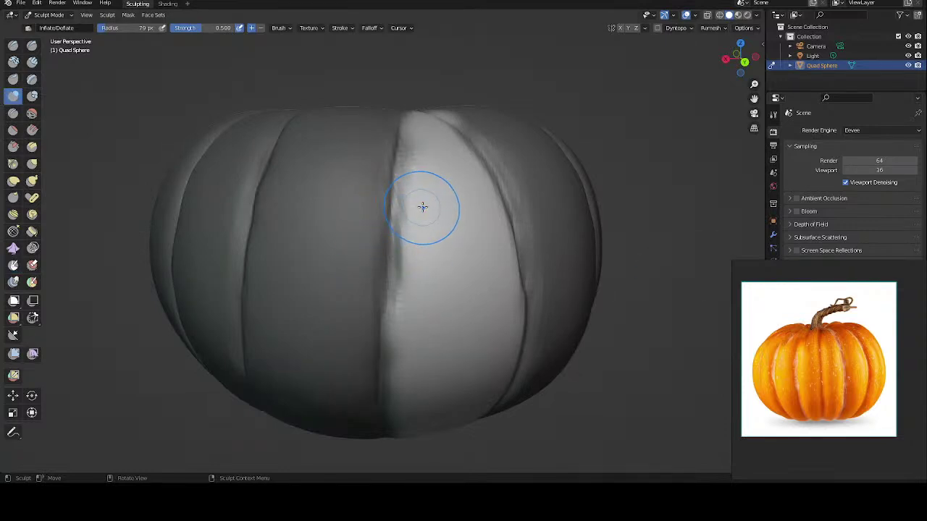
pyautogui.press('f')
pyautogui.click(499, 257)
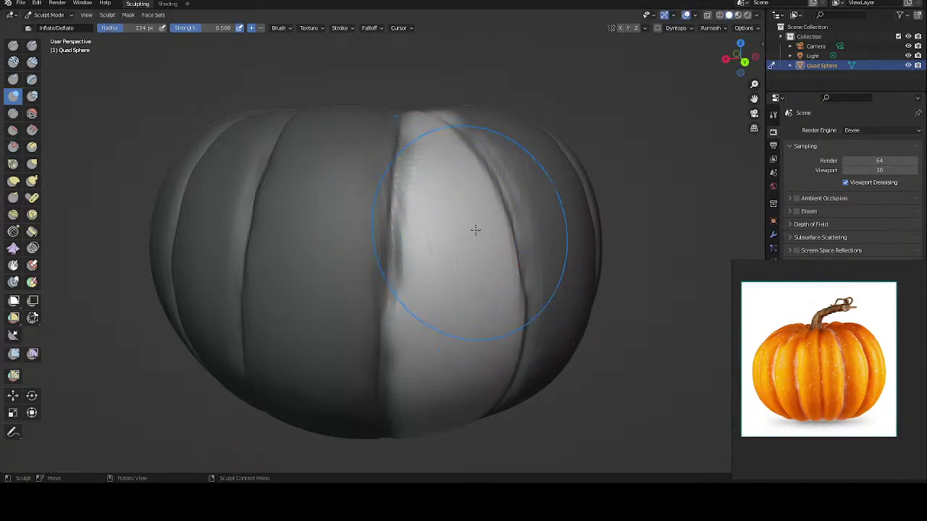
# Step: Orbit around the inflated lobe, then clear the mask from the entire pumpkin
pyautogui.moveTo(475, 230); pyautogui.dragTo(376, 180, button='middle')
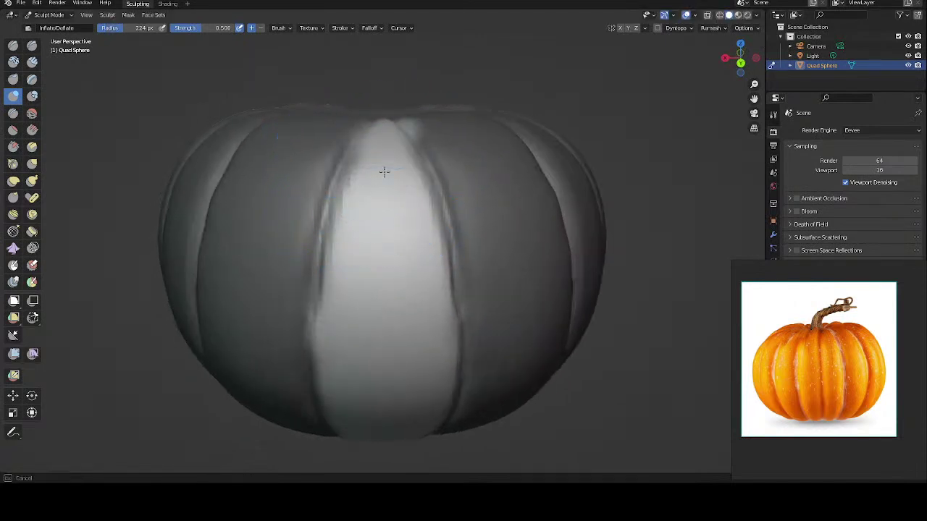
pyautogui.moveTo(317, 220); pyautogui.dragTo(269, 207, button='middle')
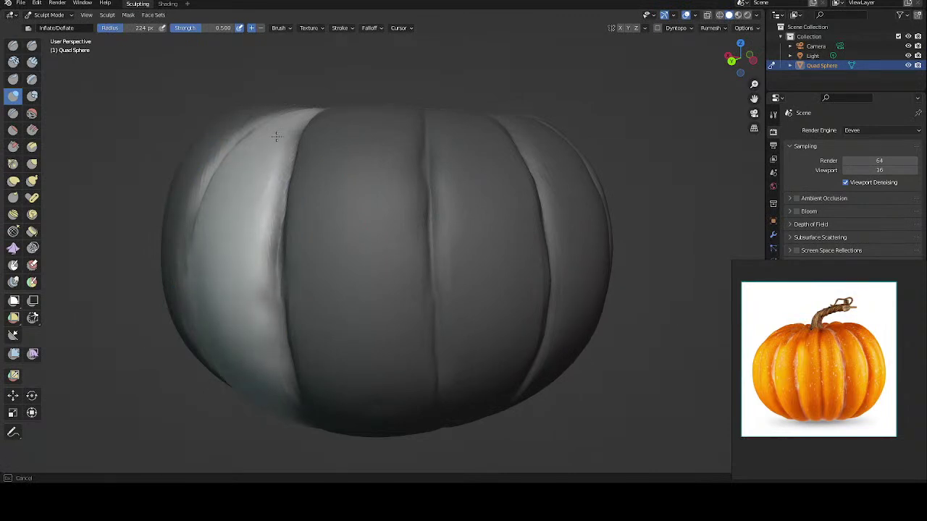
pyautogui.moveTo(279, 115)
pyautogui.mouseDown(button='middle')
pyautogui.moveTo(368, 126)
pyautogui.moveTo(408, 102)
pyautogui.mouseUp(button='middle')
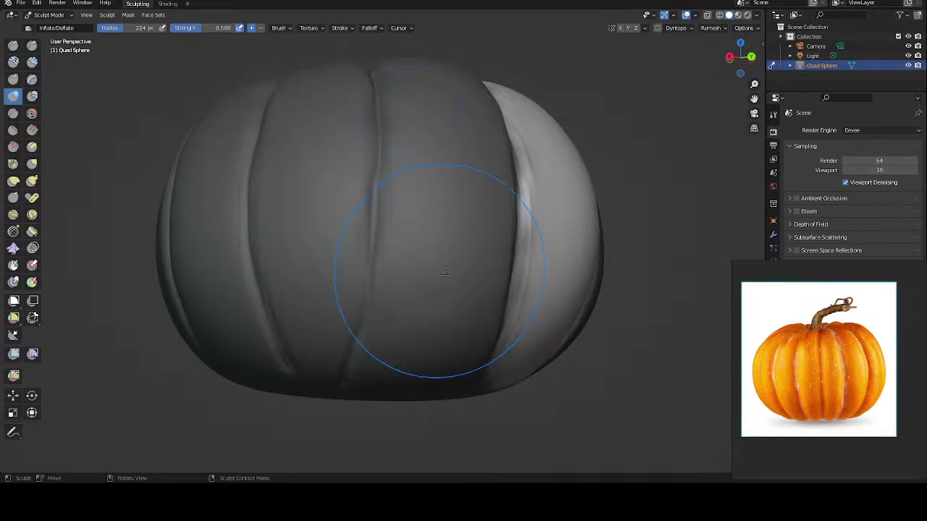
pyautogui.moveTo(415, 325)
pyautogui.mouseDown(button='middle')
pyautogui.moveTo(484, 273)
pyautogui.moveTo(548, 249)
pyautogui.moveTo(502, 259)
pyautogui.mouseUp(button='middle')
pyautogui.press('a')
pyautogui.press('6')
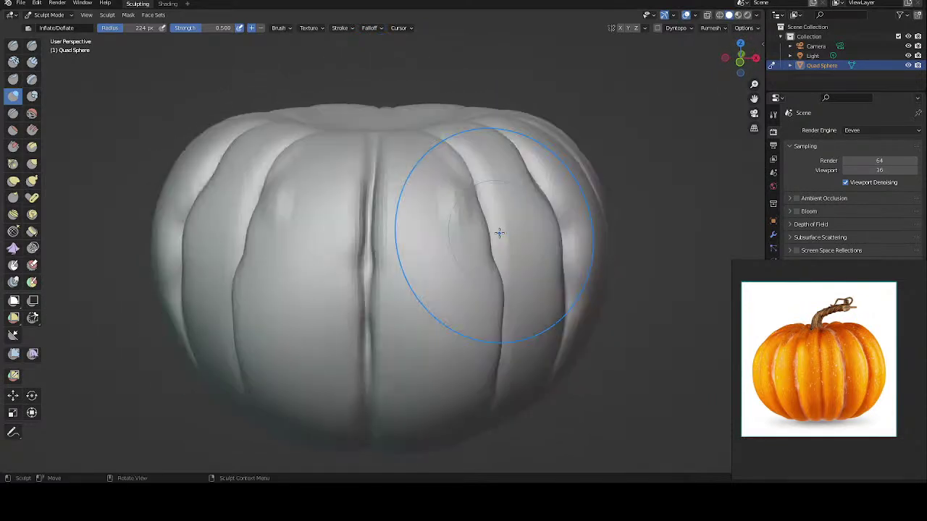
pyautogui.moveTo(398, 180)
pyautogui.mouseDown(button='middle')
pyautogui.moveTo(443, 203)
pyautogui.moveTo(374, 175)
pyautogui.mouseUp(button='middle')
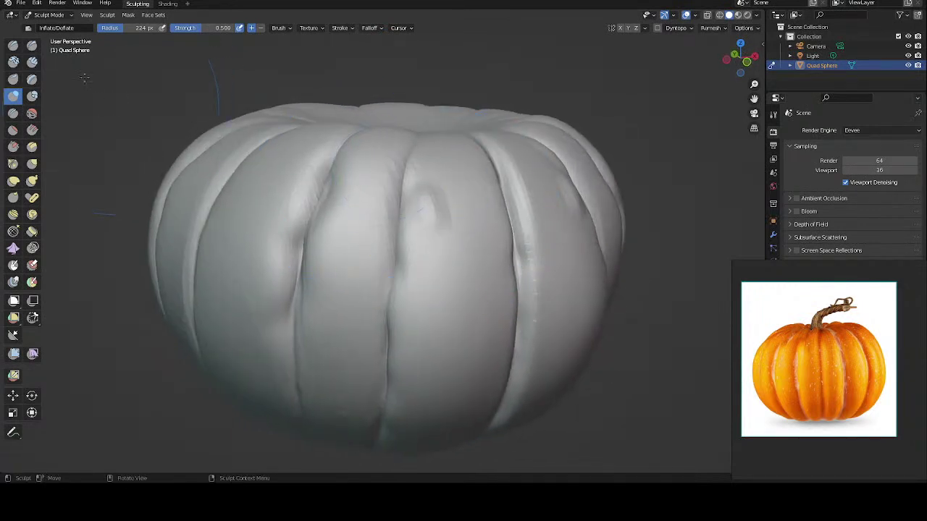
# Step: Switch to the Draw brush and set its radius to 32 px
pyautogui.click(13, 45)
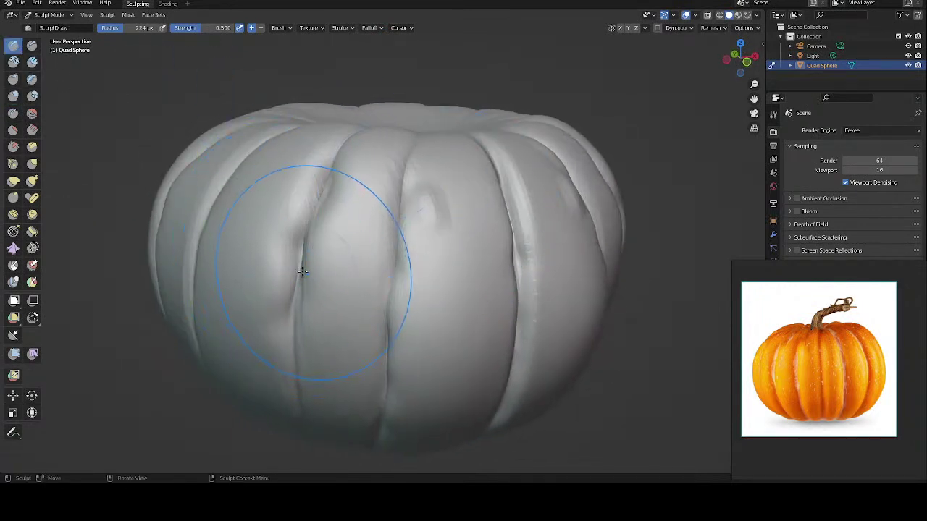
pyautogui.press('f')
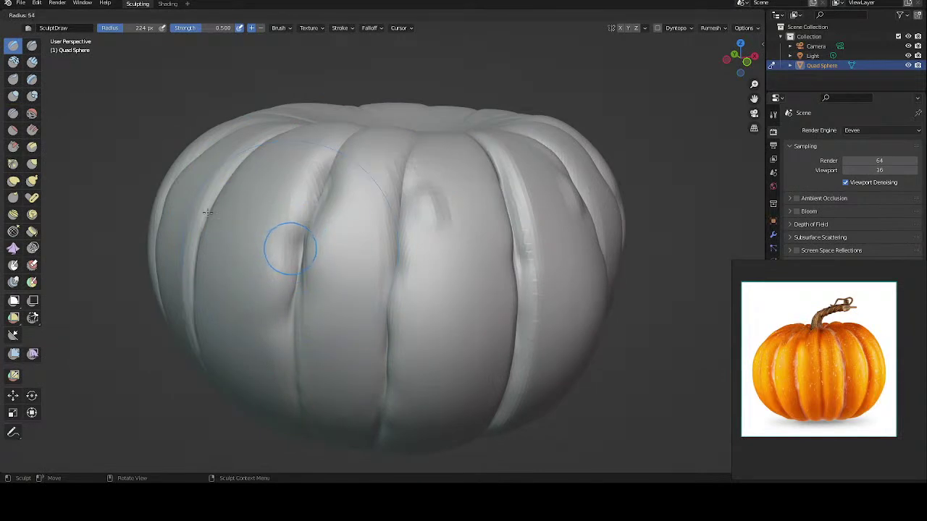
pyautogui.click(290, 249)
pyautogui.moveTo(217, 195); pyautogui.dragTo(391, 137, button='middle')
pyautogui.press('f')
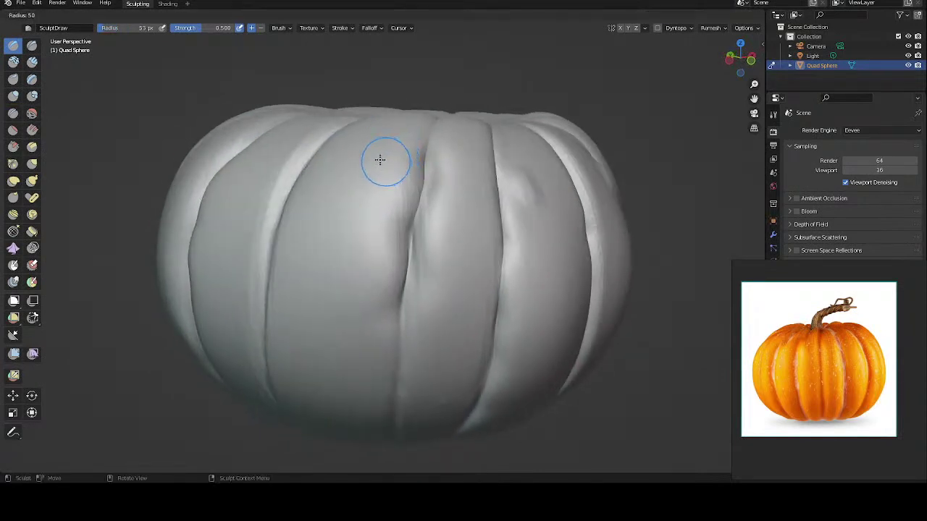
pyautogui.click(375, 157)
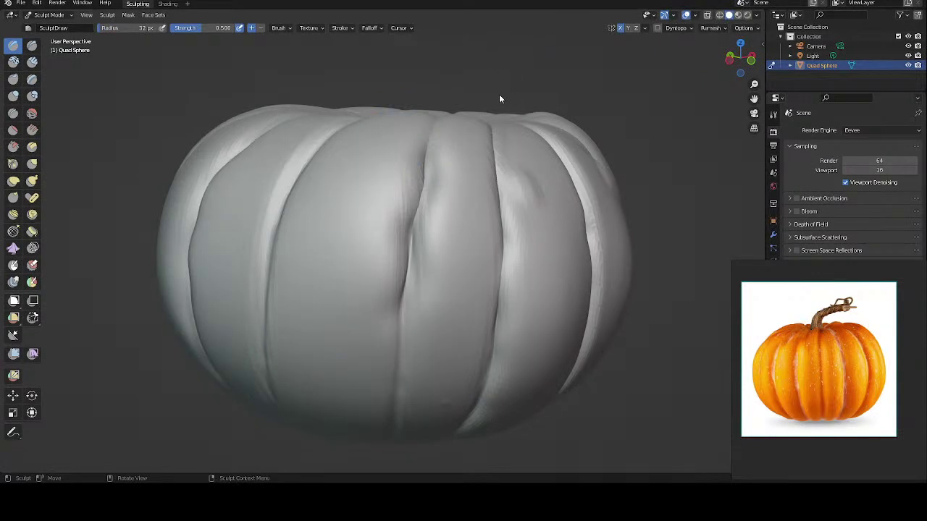
# Step: Carve the right-of-centre crease into a deeper groove from top to bottom
pyautogui.moveTo(638, 194); pyautogui.dragTo(647, 157, button='middle')
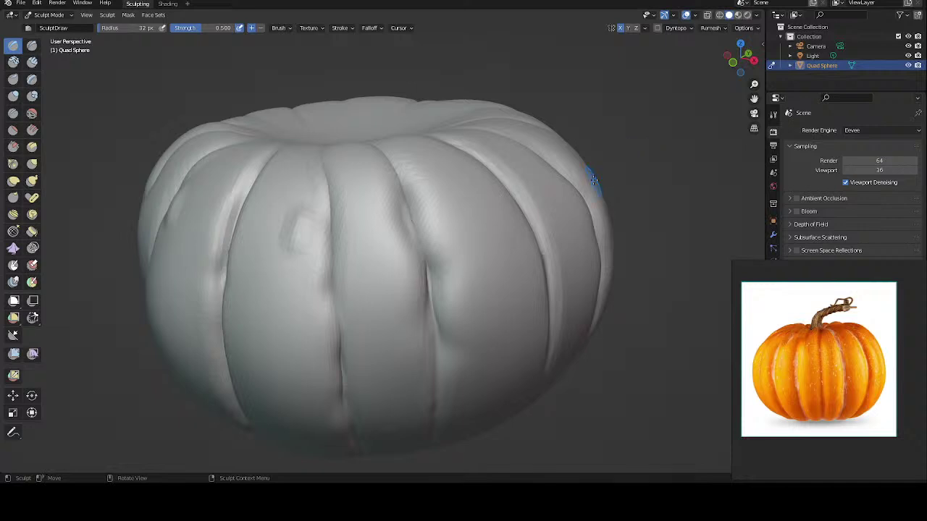
pyautogui.moveTo(449, 180); pyautogui.dragTo(496, 166, button='middle')
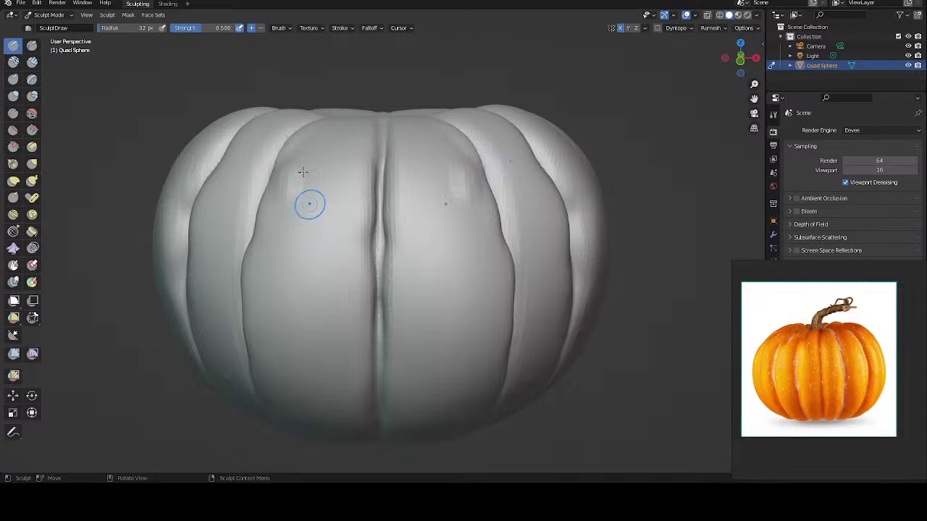
pyautogui.moveTo(308, 203); pyautogui.dragTo(367, 180, button='middle')
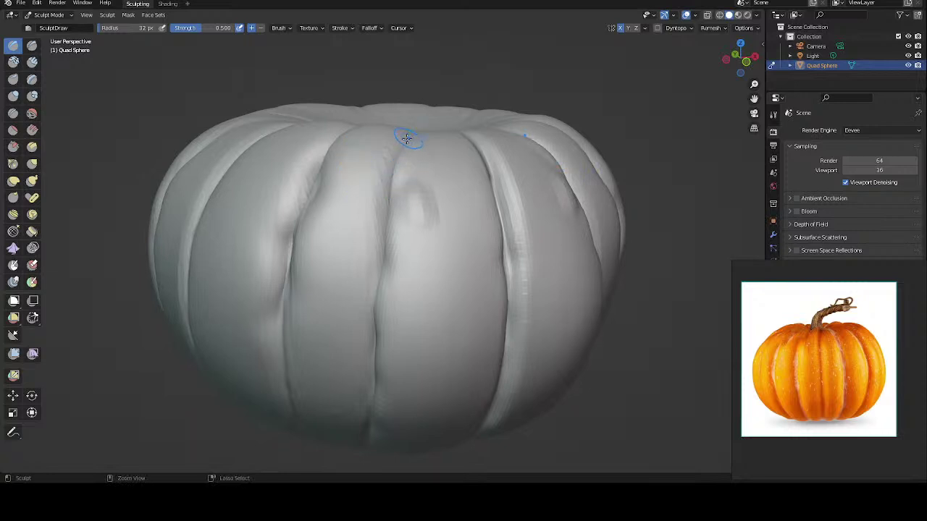
pyautogui.moveTo(397, 161)
pyautogui.mouseDown()
pyautogui.moveTo(408, 142)
pyautogui.moveTo(383, 200)
pyautogui.moveTo(370, 398)
pyautogui.mouseUp()
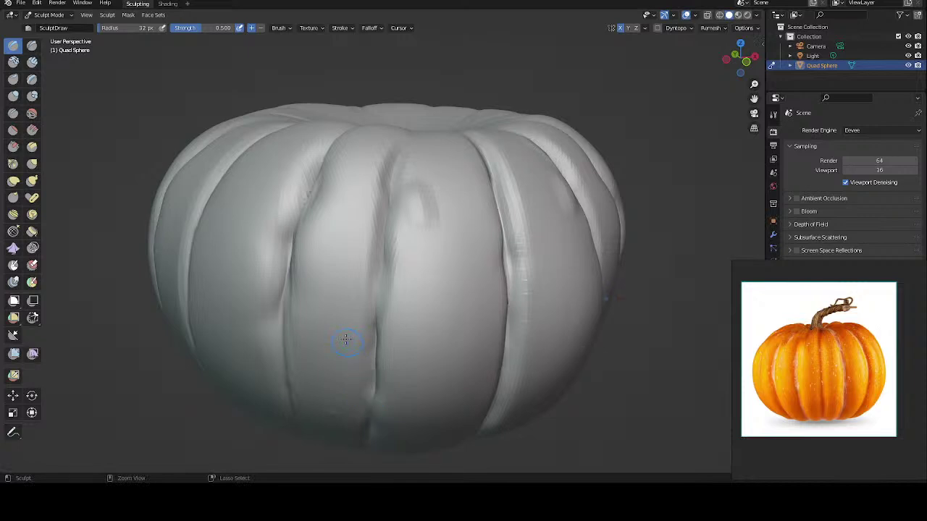
pyautogui.moveTo(344, 234); pyautogui.dragTo(365, 211, button='middle')
pyautogui.moveTo(447, 238); pyautogui.dragTo(420, 390)
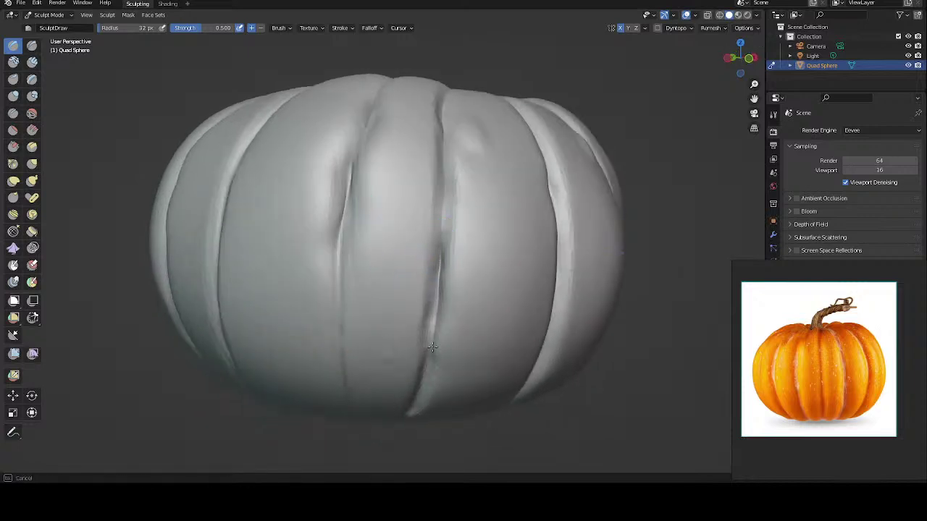
pyautogui.moveTo(431, 347); pyautogui.dragTo(443, 226)
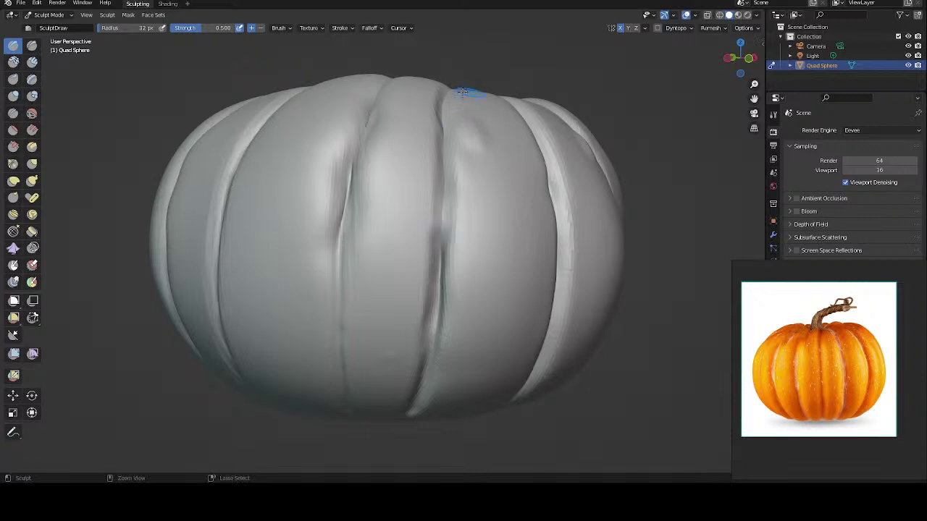
pyautogui.moveTo(446, 95)
pyautogui.mouseDown()
pyautogui.moveTo(438, 236)
pyautogui.moveTo(435, 145)
pyautogui.mouseUp()
pyautogui.moveTo(400, 93)
pyautogui.mouseDown(button='middle')
pyautogui.moveTo(375, 106)
pyautogui.moveTo(406, 124)
pyautogui.moveTo(377, 129)
pyautogui.moveTo(372, 118)
pyautogui.mouseUp(button='middle')
# Step: Deepen the central crease into a sharper groove from the top down to the lower centre
pyautogui.moveTo(431, 109); pyautogui.dragTo(402, 116, button='middle')
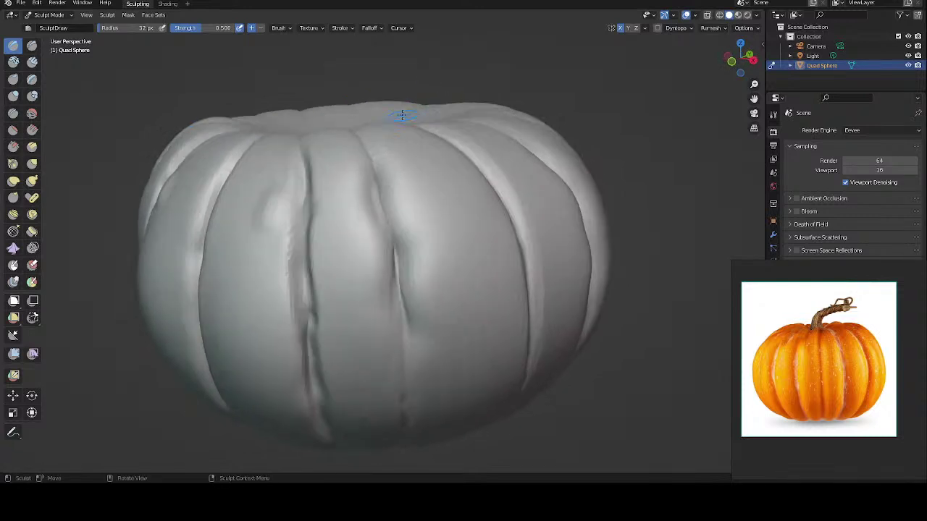
pyautogui.moveTo(362, 138); pyautogui.dragTo(374, 170, button='middle')
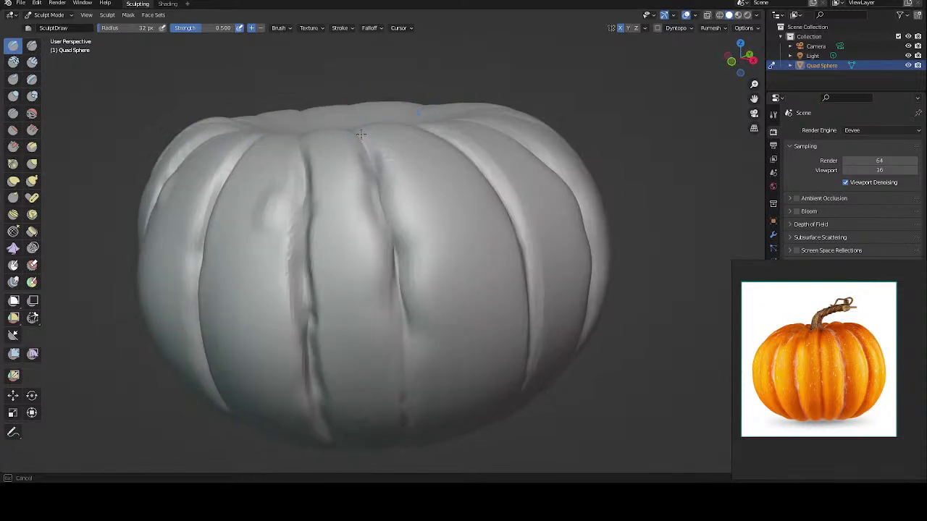
pyautogui.moveTo(360, 134); pyautogui.dragTo(398, 282)
pyautogui.moveTo(387, 138)
pyautogui.mouseDown()
pyautogui.moveTo(401, 236)
pyautogui.moveTo(395, 174)
pyautogui.moveTo(402, 224)
pyautogui.mouseUp()
pyautogui.moveTo(368, 217)
pyautogui.mouseDown(button='middle')
pyautogui.moveTo(301, 120)
pyautogui.moveTo(326, 105)
pyautogui.moveTo(361, 173)
pyautogui.moveTo(286, 198)
pyautogui.moveTo(298, 128)
pyautogui.moveTo(302, 145)
pyautogui.moveTo(328, 140)
pyautogui.mouseUp(button='middle')
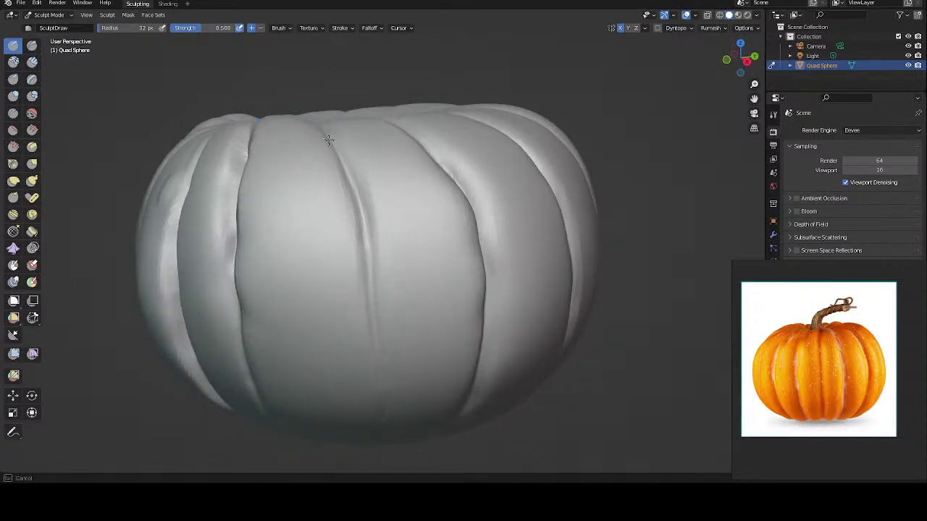
pyautogui.moveTo(345, 177); pyautogui.dragTo(362, 234)
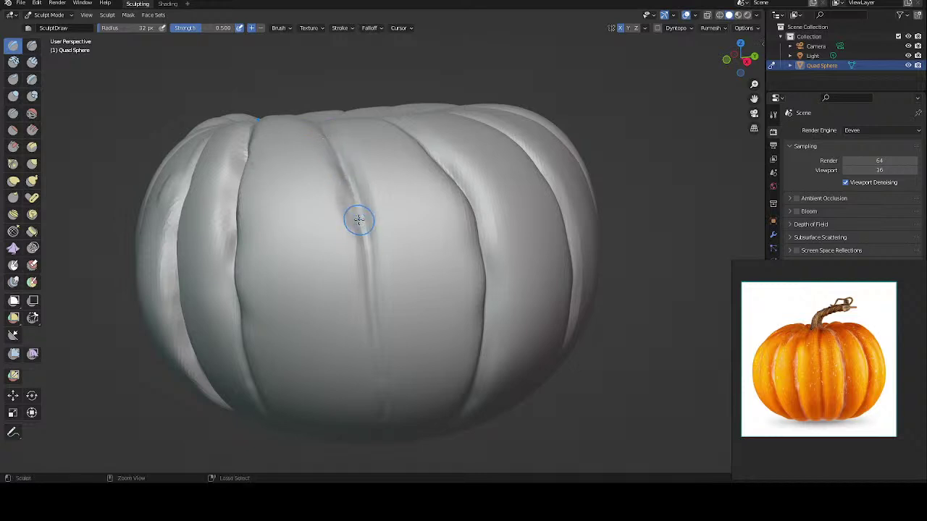
pyautogui.moveTo(383, 418); pyautogui.dragTo(354, 207)
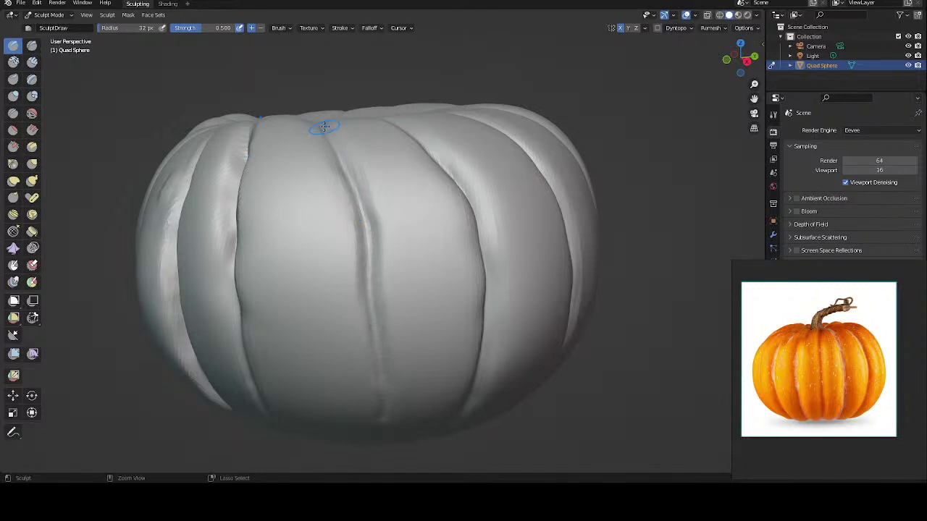
pyautogui.keyDown('ctrl'); pyautogui.moveTo(324, 127); pyautogui.dragTo(365, 233); pyautogui.keyUp('ctrl')
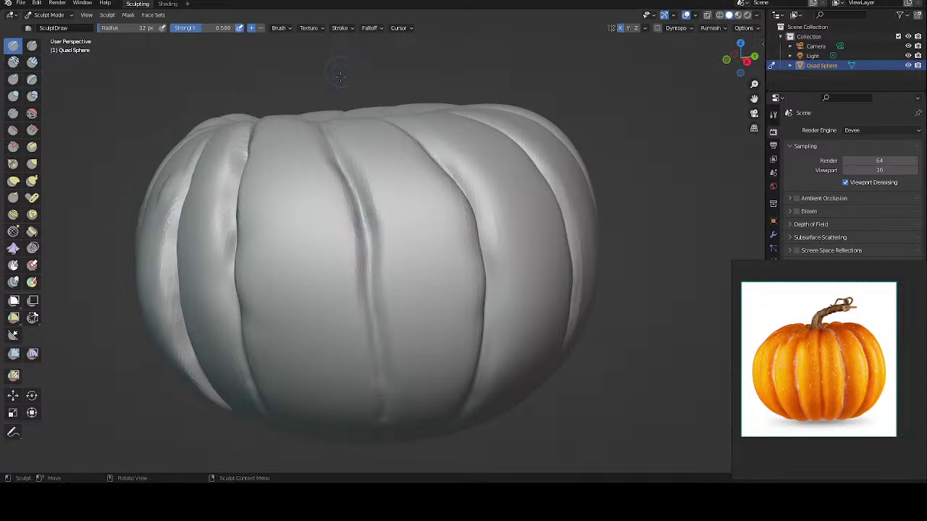
pyautogui.moveTo(387, 181); pyautogui.dragTo(385, 207, button='middle')
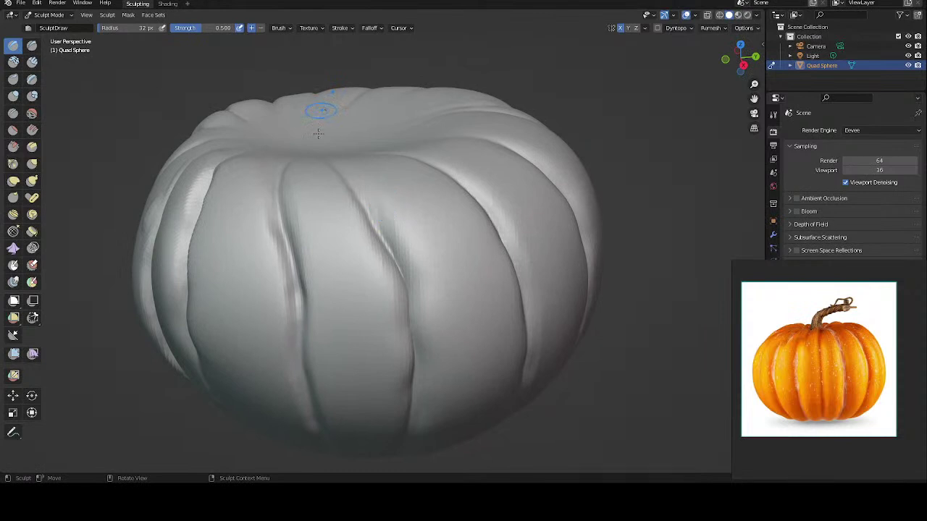
# Step: Deepen the central groove near the pumpkin's top, checking from a low side view
pyautogui.moveTo(337, 175)
pyautogui.keyDown('ctrl'); pyautogui.mouseDown()
pyautogui.moveTo(366, 218)
pyautogui.moveTo(338, 171)
pyautogui.mouseUp(); pyautogui.keyUp('ctrl')
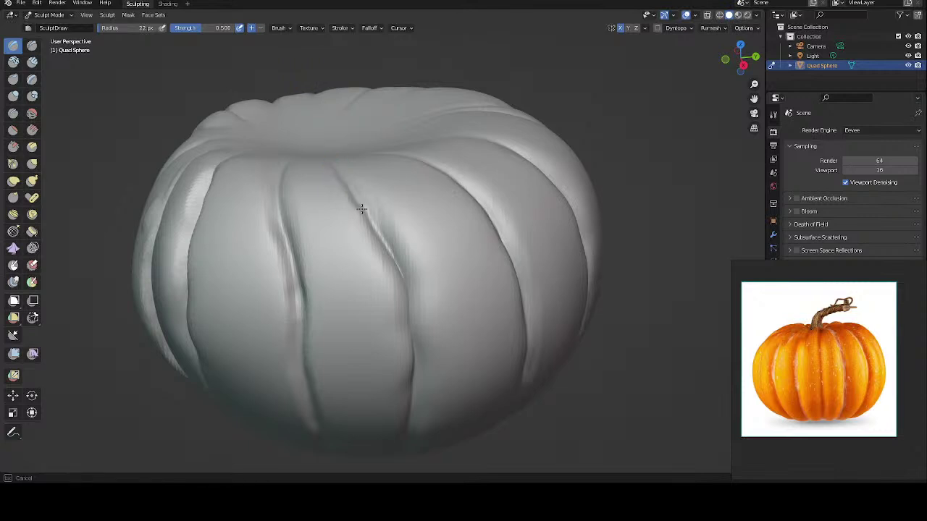
pyautogui.keyDown('ctrl'); pyautogui.moveTo(378, 237); pyautogui.dragTo(363, 218); pyautogui.keyUp('ctrl')
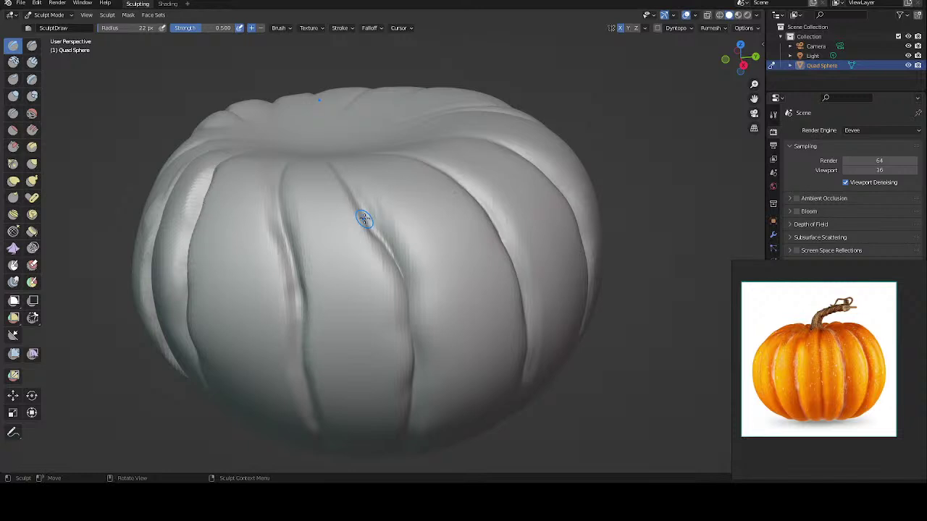
pyautogui.moveTo(315, 213); pyautogui.dragTo(294, 199, button='middle')
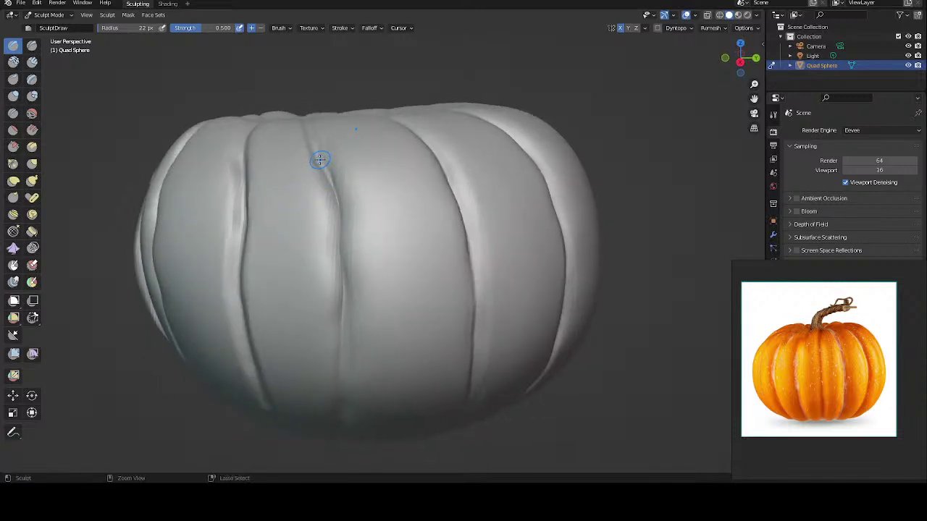
pyautogui.keyDown('ctrl'); pyautogui.moveTo(319, 159); pyautogui.dragTo(331, 189); pyautogui.keyUp('ctrl')
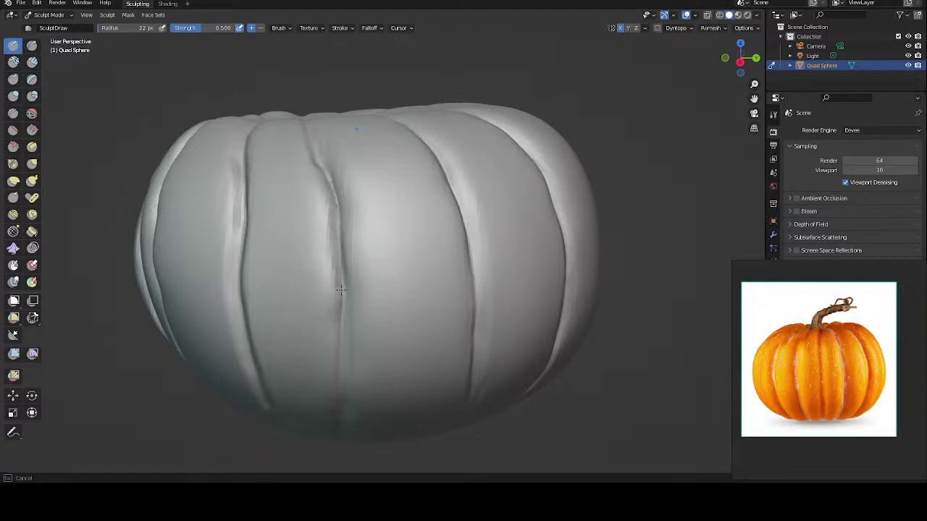
pyautogui.keyDown('ctrl'); pyautogui.moveTo(341, 289); pyautogui.dragTo(341, 288); pyautogui.keyUp('ctrl')
pyautogui.keyDown('ctrl'); pyautogui.moveTo(323, 167); pyautogui.dragTo(338, 202); pyautogui.keyUp('ctrl')
pyautogui.keyDown('ctrl'); pyautogui.moveTo(340, 322); pyautogui.dragTo(340, 322); pyautogui.keyUp('ctrl')
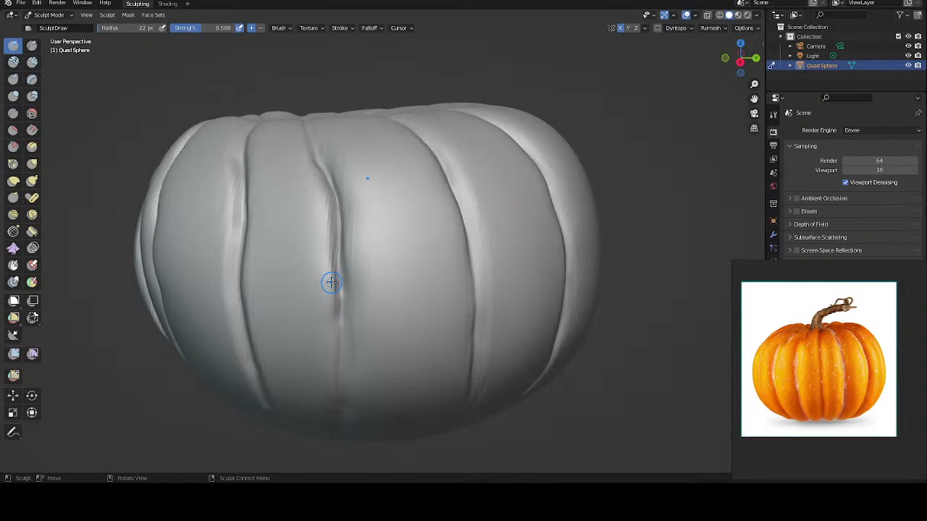
pyautogui.moveTo(315, 186); pyautogui.dragTo(309, 160, button='middle')
# Step: Carve grooves down the pumpkin's side and deeper along the front central crease
pyautogui.keyDown('ctrl'); pyautogui.moveTo(312, 180); pyautogui.dragTo(310, 354); pyautogui.keyUp('ctrl')
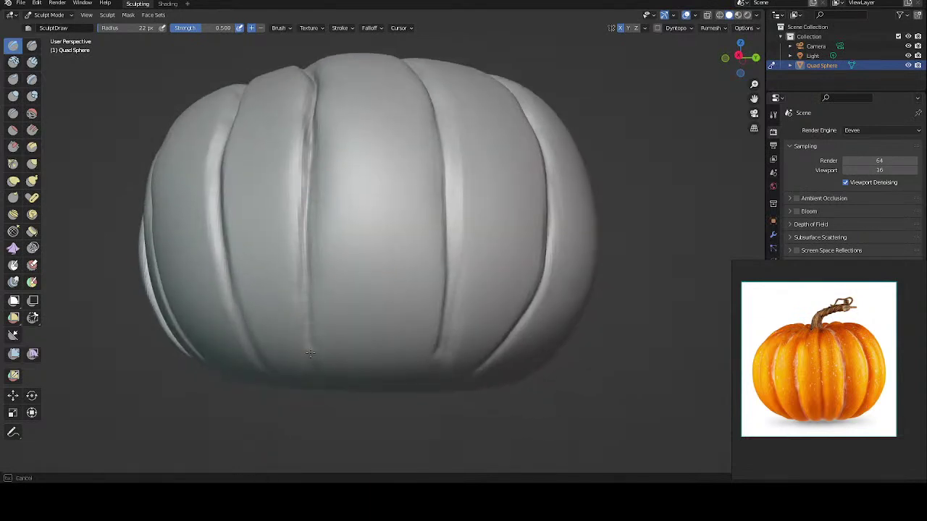
pyautogui.moveTo(312, 193); pyautogui.dragTo(331, 206, button='middle')
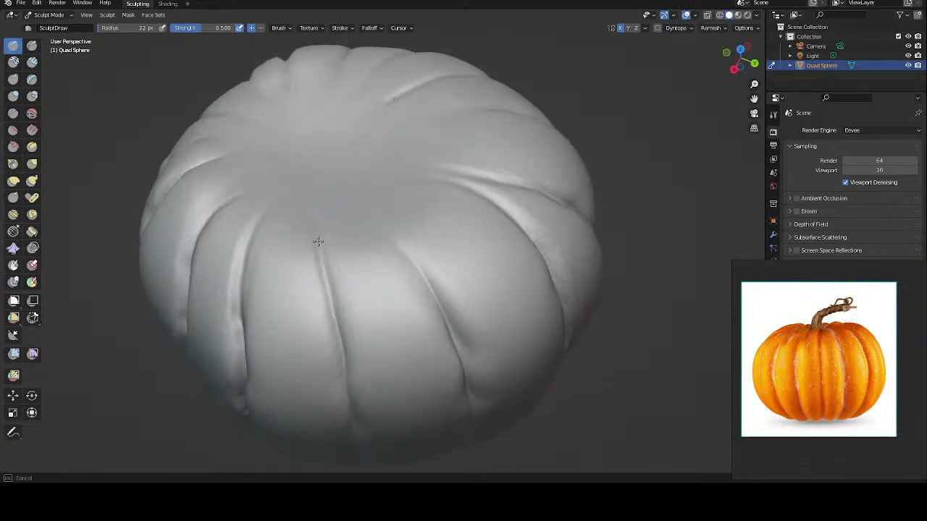
pyautogui.keyDown('ctrl'); pyautogui.moveTo(319, 231); pyautogui.dragTo(335, 331); pyautogui.keyUp('ctrl')
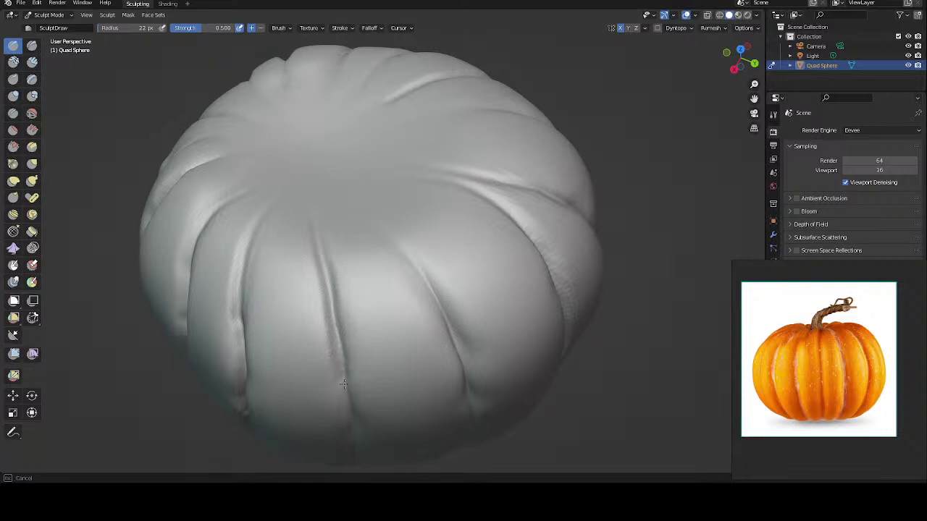
pyautogui.keyDown('ctrl'); pyautogui.moveTo(346, 366); pyautogui.dragTo(335, 339); pyautogui.keyUp('ctrl')
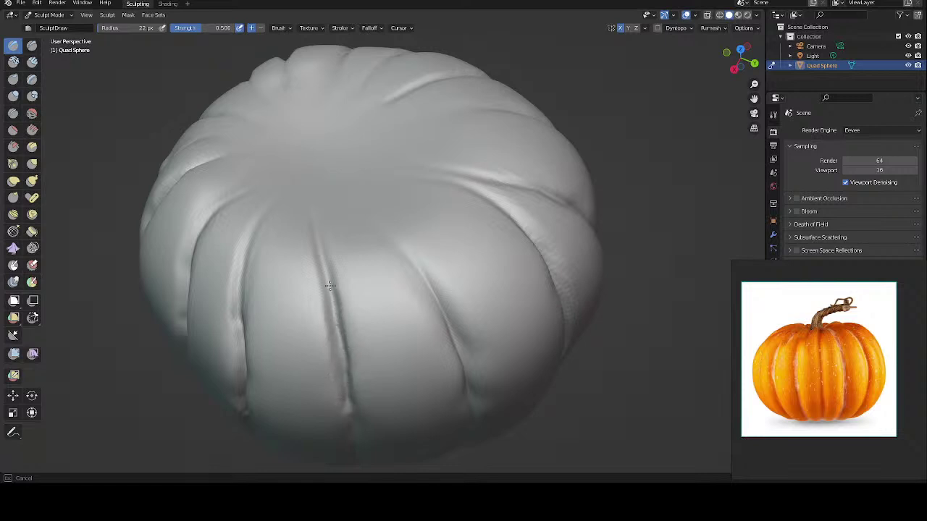
pyautogui.moveTo(319, 185); pyautogui.dragTo(312, 131, button='middle')
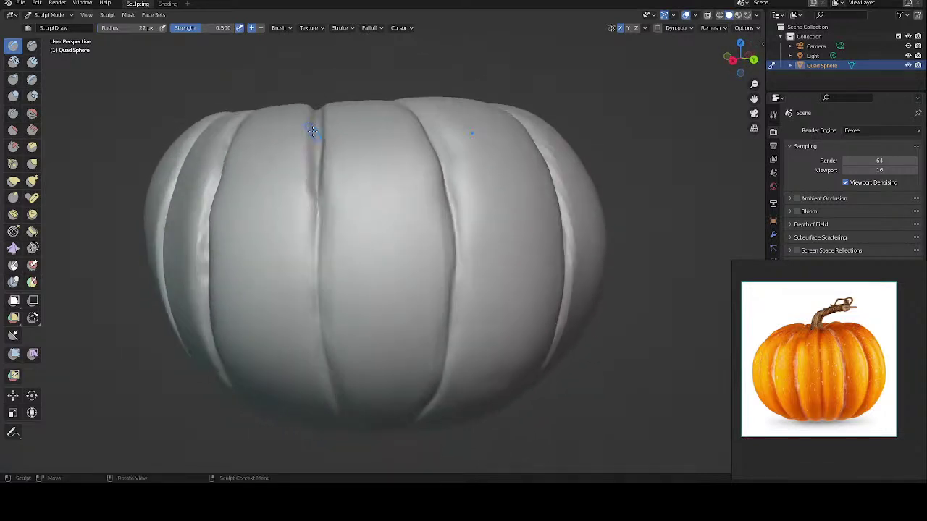
pyautogui.keyDown('ctrl'); pyautogui.moveTo(313, 209); pyautogui.dragTo(321, 333); pyautogui.keyUp('ctrl')
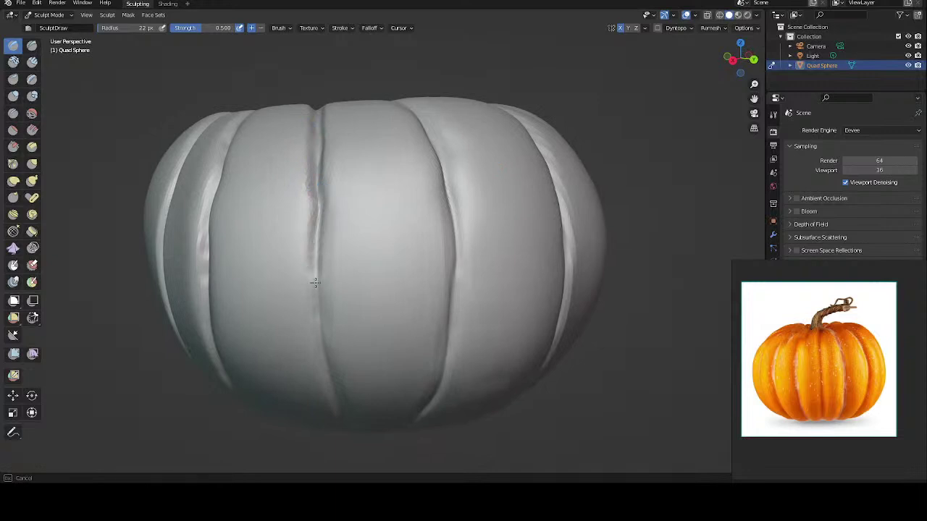
pyautogui.keyDown('ctrl'); pyautogui.moveTo(337, 404); pyautogui.dragTo(321, 397); pyautogui.keyUp('ctrl')
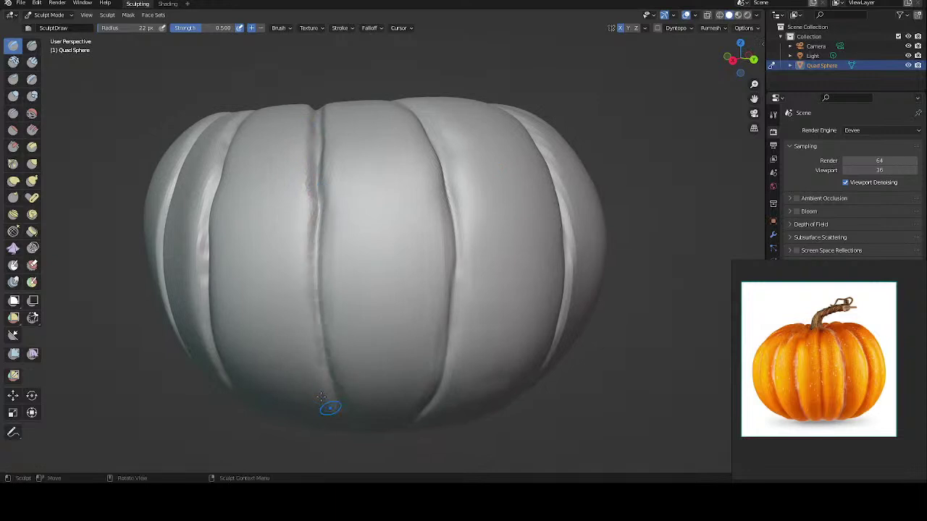
# Step: Carve the central seam as a continuous groove from the top down to the base
pyautogui.moveTo(345, 186)
pyautogui.mouseDown(button='middle')
pyautogui.moveTo(335, 167)
pyautogui.moveTo(319, 242)
pyautogui.moveTo(327, 210)
pyautogui.mouseUp(button='middle')
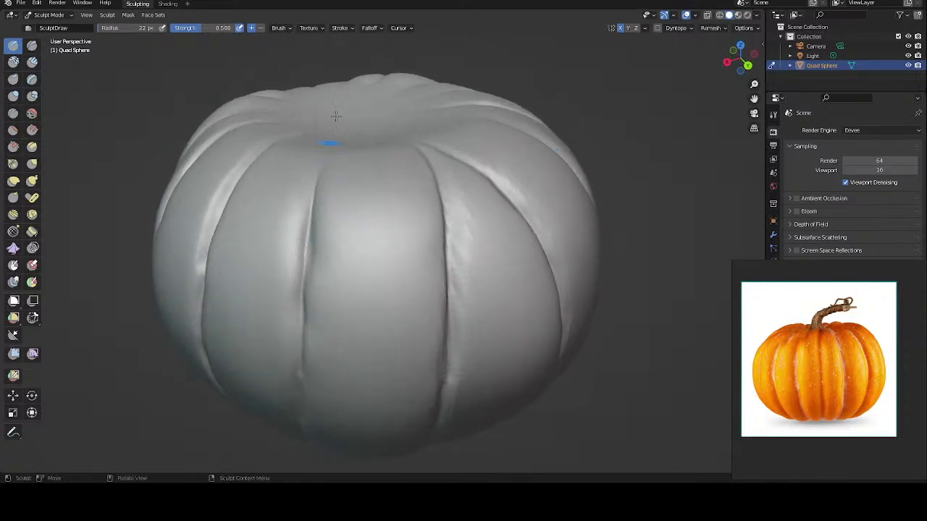
pyautogui.moveTo(336, 116); pyautogui.dragTo(338, 111, button='middle')
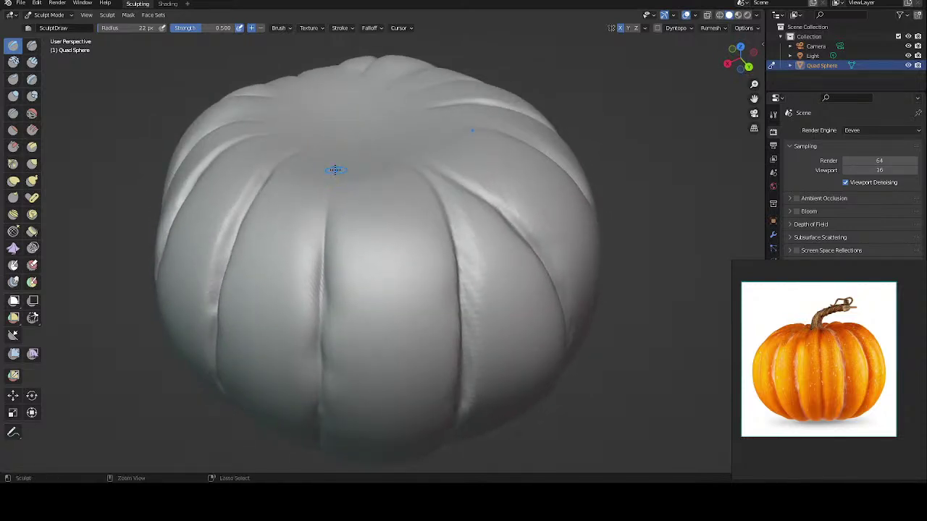
pyautogui.moveTo(324, 214); pyautogui.dragTo(332, 198)
pyautogui.moveTo(326, 230); pyautogui.dragTo(319, 313)
pyautogui.moveTo(301, 205); pyautogui.dragTo(357, 194, button='middle')
pyautogui.moveTo(357, 195); pyautogui.dragTo(348, 346)
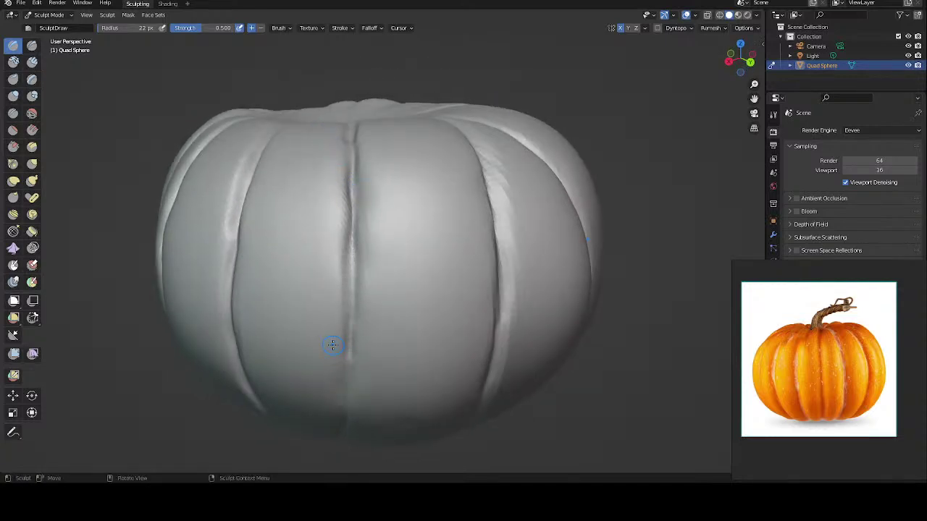
pyautogui.moveTo(332, 344); pyautogui.dragTo(342, 145, button='middle')
pyautogui.moveTo(341, 145); pyautogui.dragTo(357, 152)
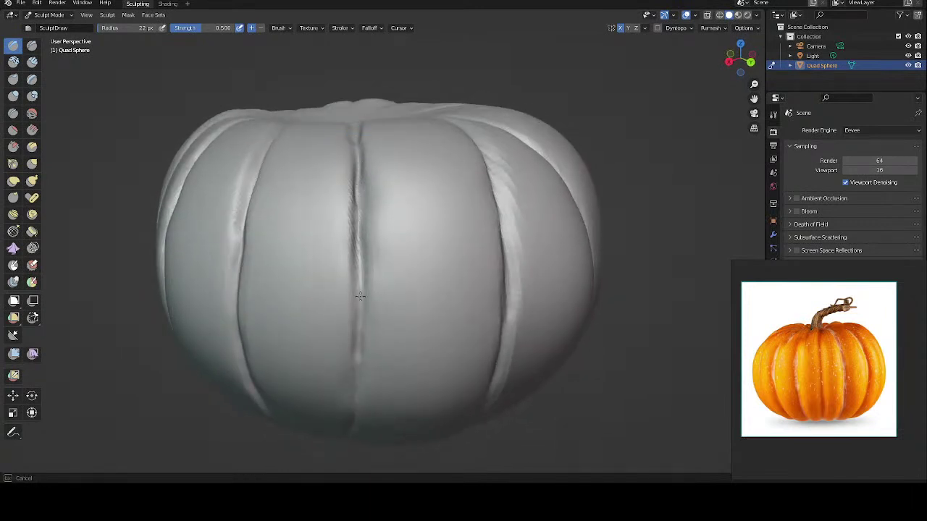
pyautogui.moveTo(356, 190); pyautogui.dragTo(355, 337)
pyautogui.moveTo(316, 174); pyautogui.dragTo(331, 123, button='middle')
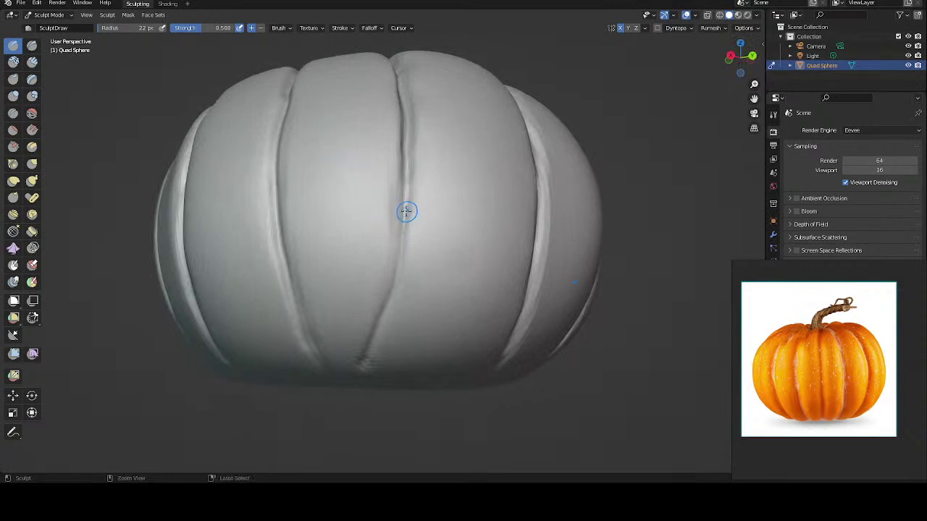
# Step: Smooth the central seam along its length, then re-deepen it near the top
pyautogui.moveTo(407, 210)
pyautogui.keyDown('shift'); pyautogui.mouseDown()
pyautogui.moveTo(366, 358)
pyautogui.moveTo(356, 224)
pyautogui.mouseUp(); pyautogui.keyUp('shift')
pyautogui.moveTo(356, 224)
pyautogui.mouseDown(button='middle')
pyautogui.moveTo(315, 214)
pyautogui.moveTo(352, 200)
pyautogui.mouseUp(button='middle')
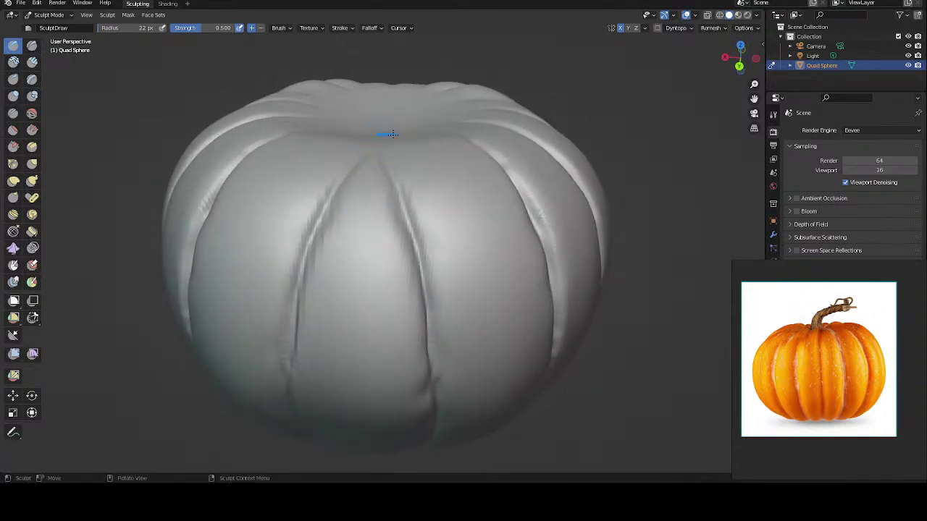
pyautogui.moveTo(391, 134); pyautogui.dragTo(385, 151, button='middle')
pyautogui.moveTo(379, 150)
pyautogui.mouseDown()
pyautogui.moveTo(335, 237)
pyautogui.moveTo(315, 352)
pyautogui.mouseUp()
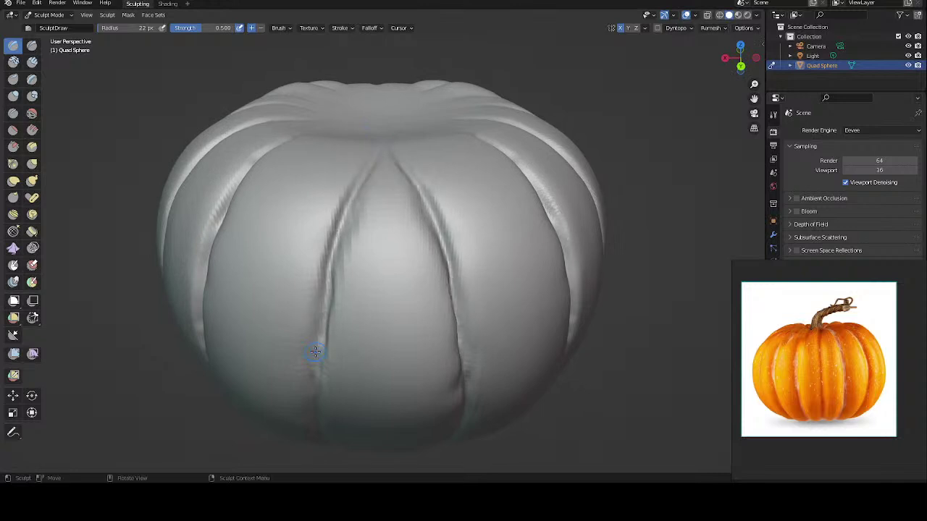
pyautogui.moveTo(316, 352)
pyautogui.mouseDown(button='middle')
pyautogui.moveTo(354, 159)
pyautogui.moveTo(380, 213)
pyautogui.mouseUp(button='middle')
pyautogui.moveTo(380, 213)
pyautogui.mouseDown()
pyautogui.moveTo(394, 242)
pyautogui.moveTo(384, 413)
pyautogui.mouseUp()
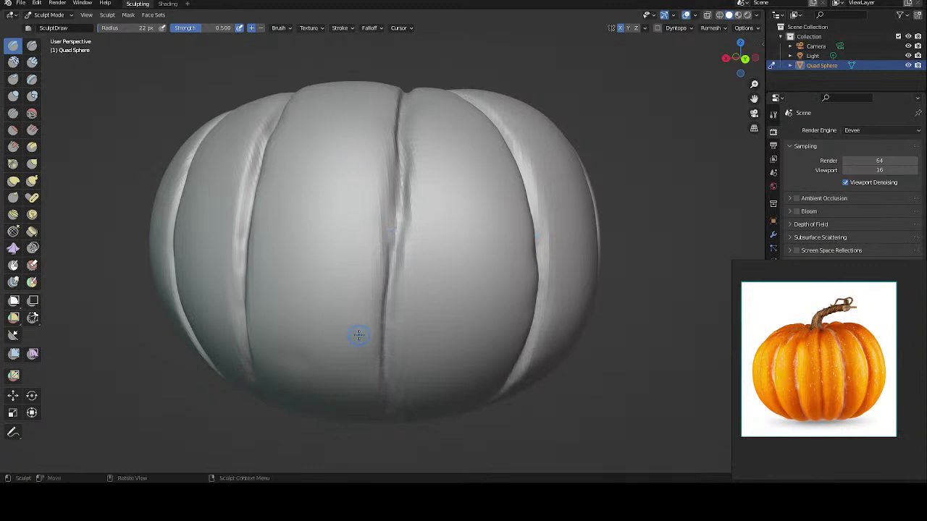
# Step: Deepen the central groove from just below the top down toward the base
pyautogui.moveTo(358, 336)
pyautogui.mouseDown(button='middle')
pyautogui.moveTo(331, 256)
pyautogui.moveTo(354, 183)
pyautogui.moveTo(512, 205)
pyautogui.moveTo(456, 248)
pyautogui.moveTo(504, 211)
pyautogui.moveTo(478, 240)
pyautogui.moveTo(481, 232)
pyautogui.mouseUp(button='middle')
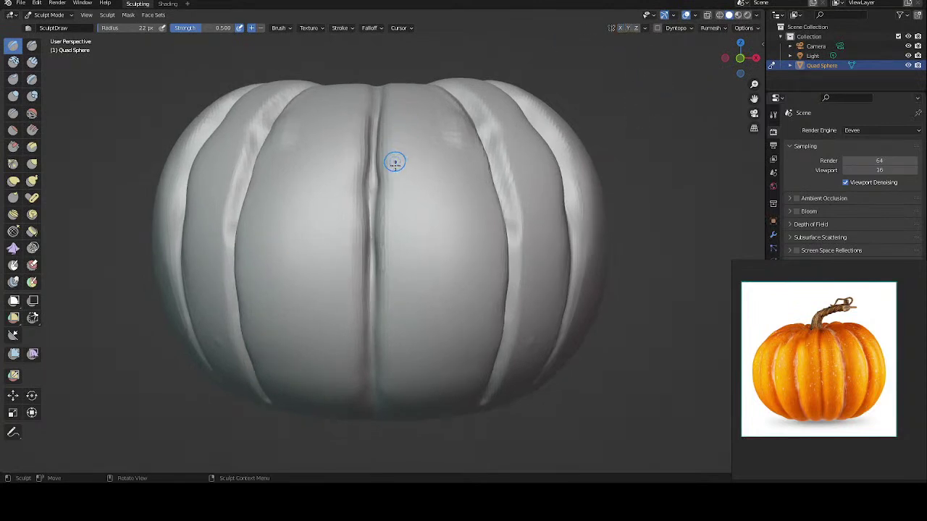
pyautogui.moveTo(394, 160)
pyautogui.mouseDown(button='middle')
pyautogui.moveTo(398, 180)
pyautogui.moveTo(392, 141)
pyautogui.moveTo(371, 136)
pyautogui.mouseUp(button='middle')
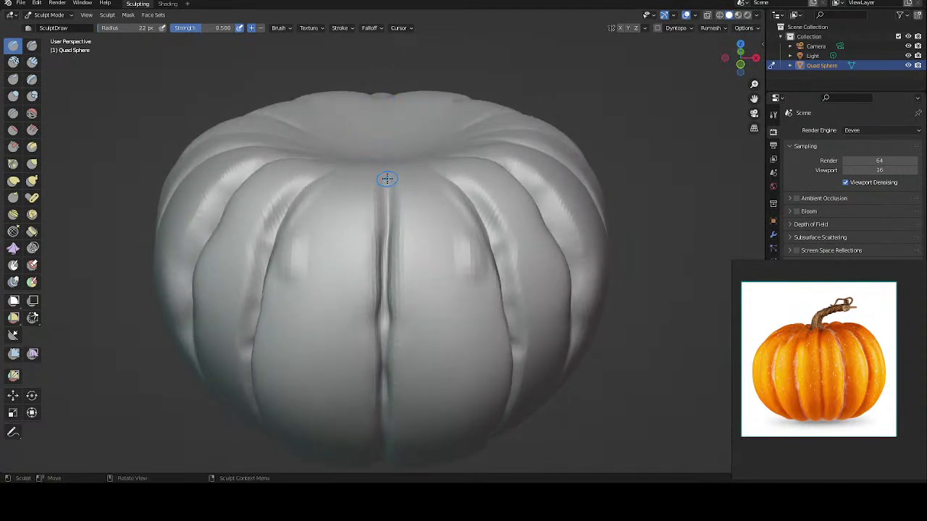
pyautogui.moveTo(384, 176); pyautogui.dragTo(386, 216)
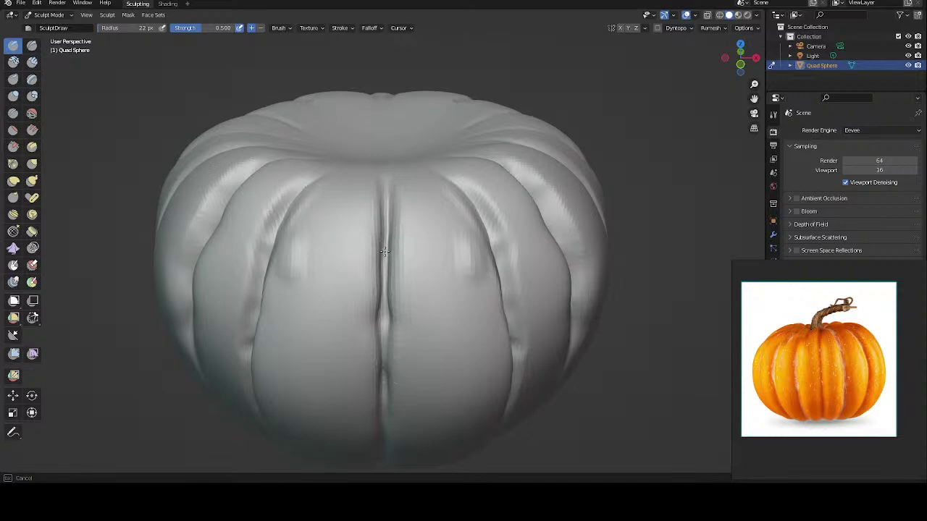
pyautogui.moveTo(379, 321); pyautogui.dragTo(377, 337)
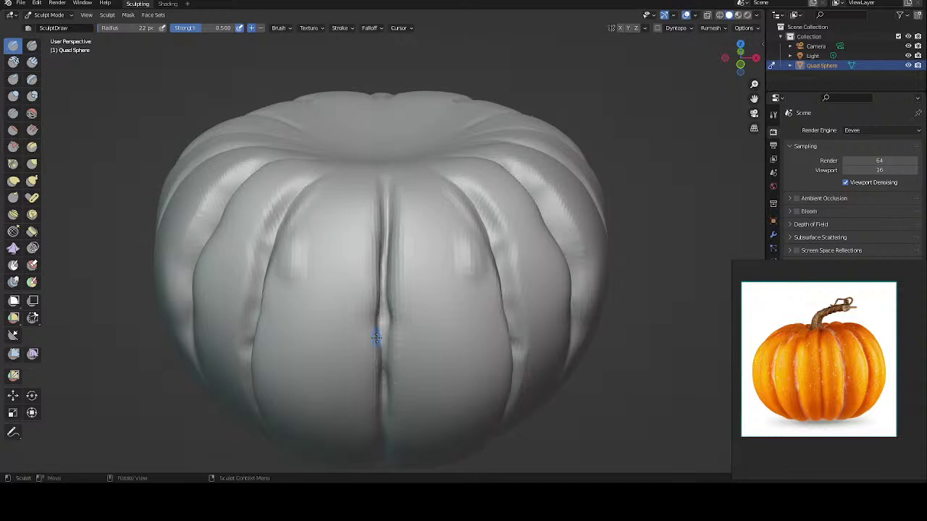
pyautogui.moveTo(377, 337); pyautogui.dragTo(374, 120, button='middle')
pyautogui.moveTo(403, 142); pyautogui.dragTo(390, 160)
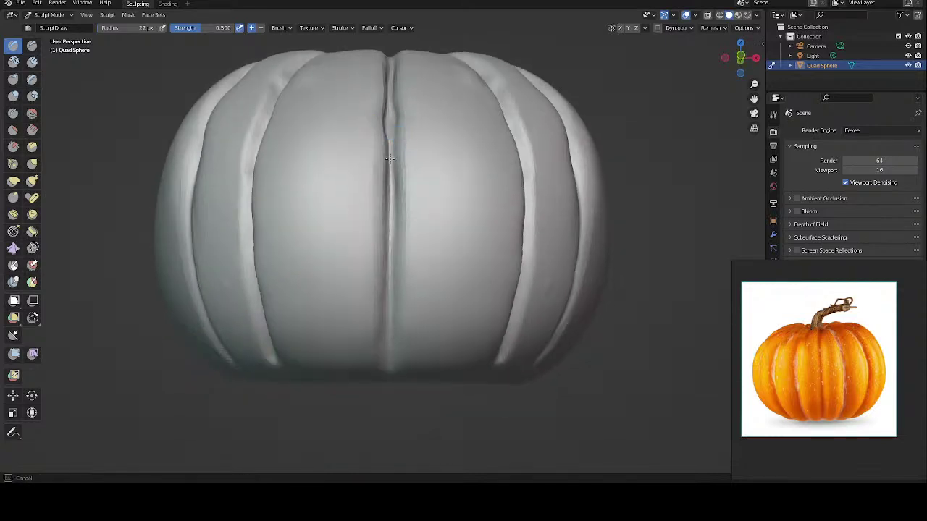
pyautogui.moveTo(390, 196); pyautogui.dragTo(385, 247)
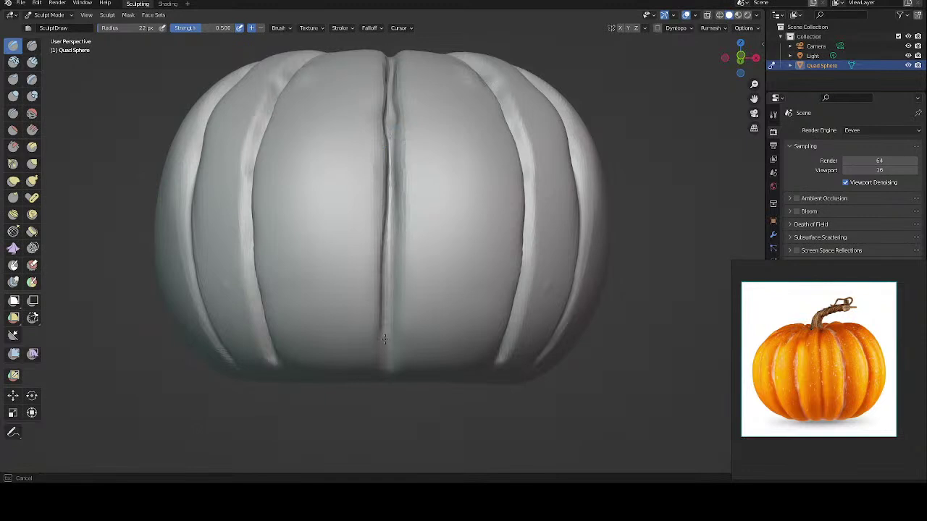
pyautogui.moveTo(350, 184); pyautogui.dragTo(369, 230, button='middle')
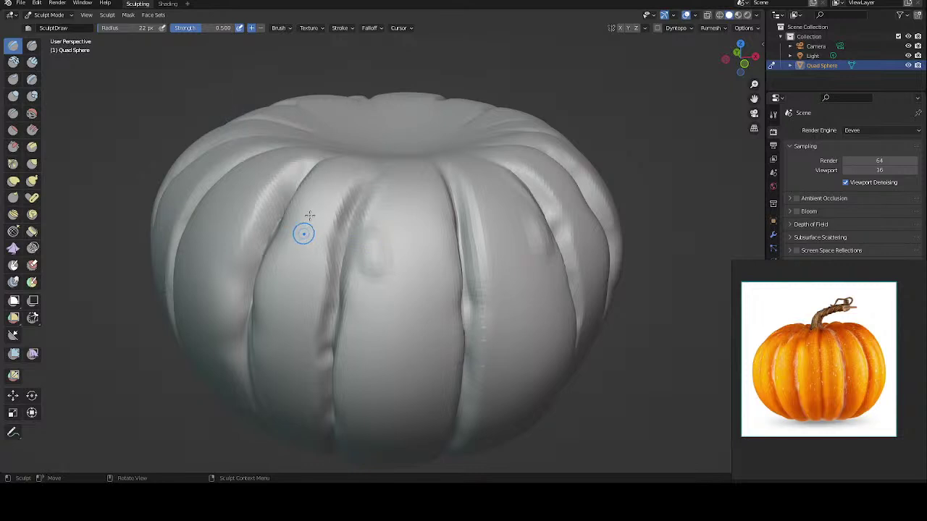
# Step: Enlarge the sculpt brush radius to 78 px
pyautogui.press(']')
pyautogui.press(']')
pyautogui.press(']')
pyautogui.moveTo(438, 204); pyautogui.dragTo(415, 182, button='middle')
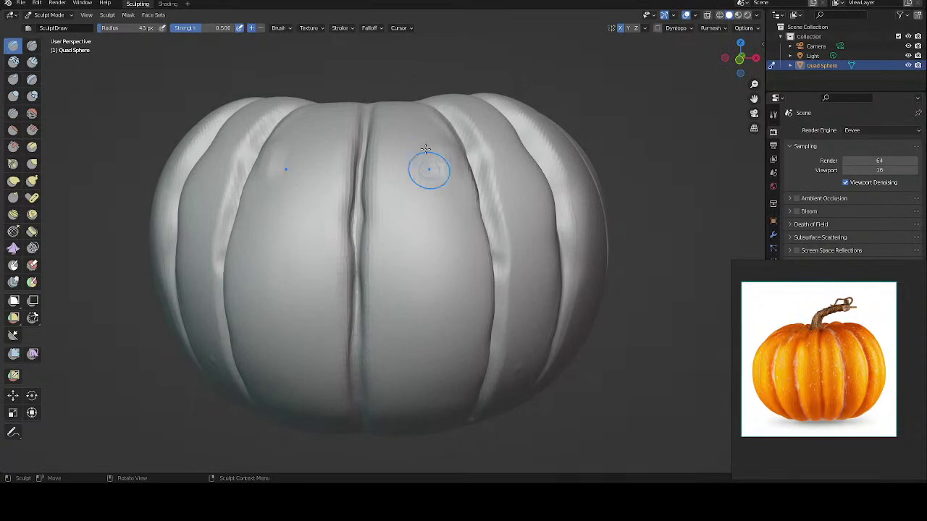
pyautogui.moveTo(414, 118)
pyautogui.mouseDown(button='middle')
pyautogui.moveTo(462, 138)
pyautogui.moveTo(416, 110)
pyautogui.moveTo(349, 117)
pyautogui.mouseUp(button='middle')
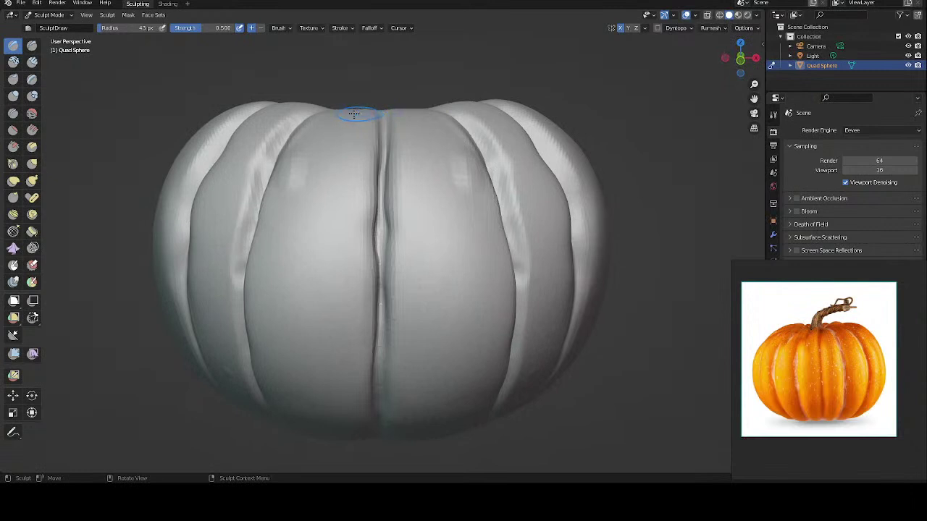
pyautogui.press('f')
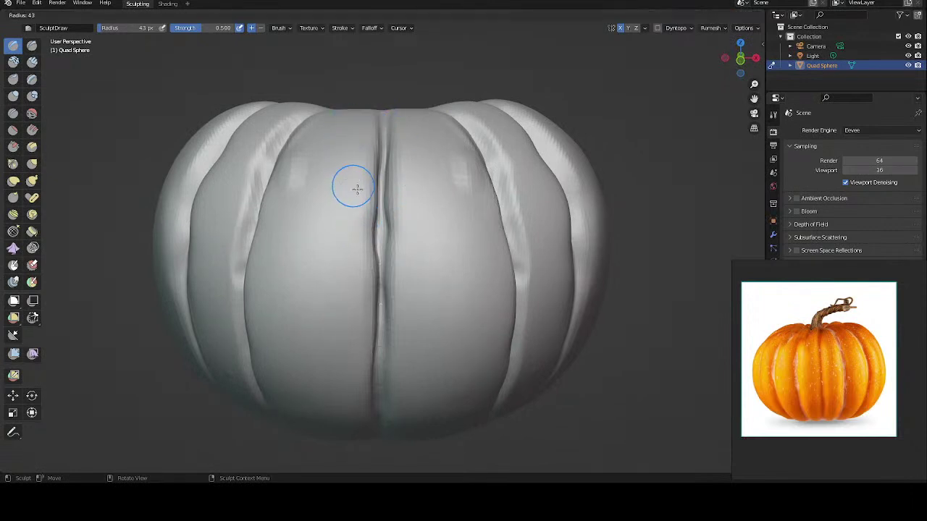
pyautogui.click(368, 205)
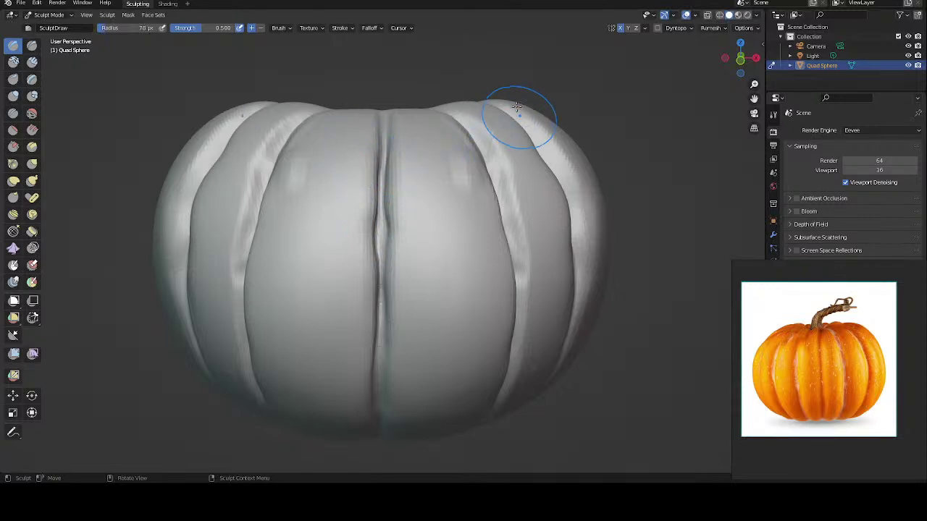
# Step: Smooth the dented top ridge and build up the tops of the front lobes
pyautogui.moveTo(516, 106); pyautogui.dragTo(479, 114, button='middle')
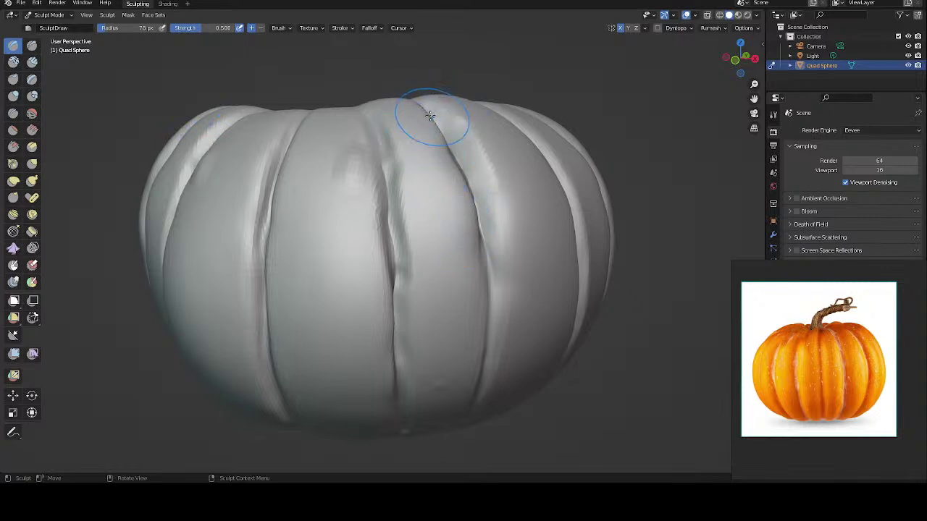
pyautogui.moveTo(428, 118); pyautogui.dragTo(413, 117, button='middle')
pyautogui.moveTo(420, 157); pyautogui.dragTo(435, 128, button='middle')
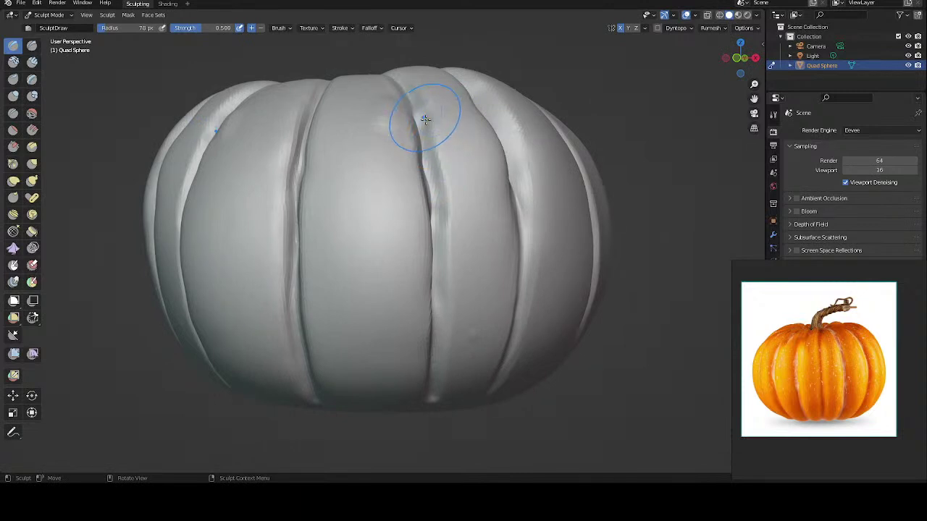
pyautogui.moveTo(425, 111); pyautogui.dragTo(422, 113, button='middle')
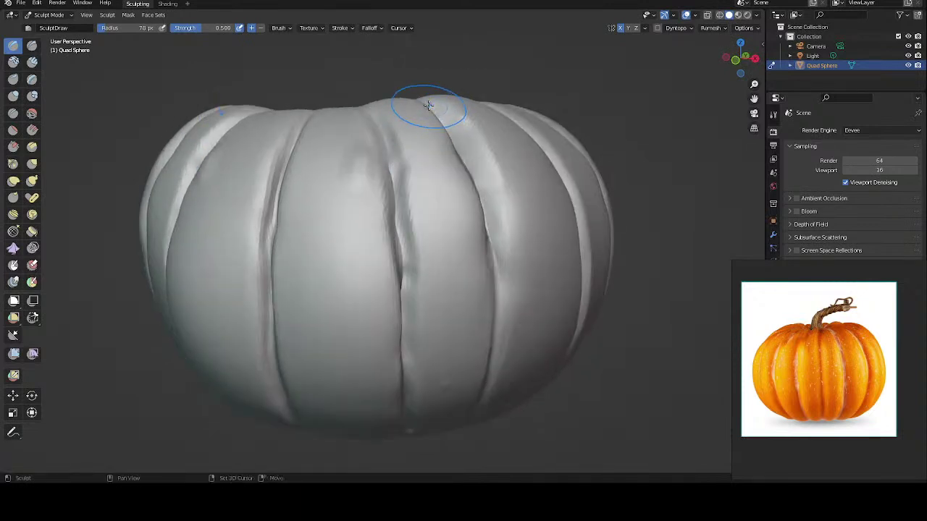
pyautogui.keyDown('shift'); pyautogui.moveTo(432, 107); pyautogui.dragTo(467, 194); pyautogui.keyUp('shift')
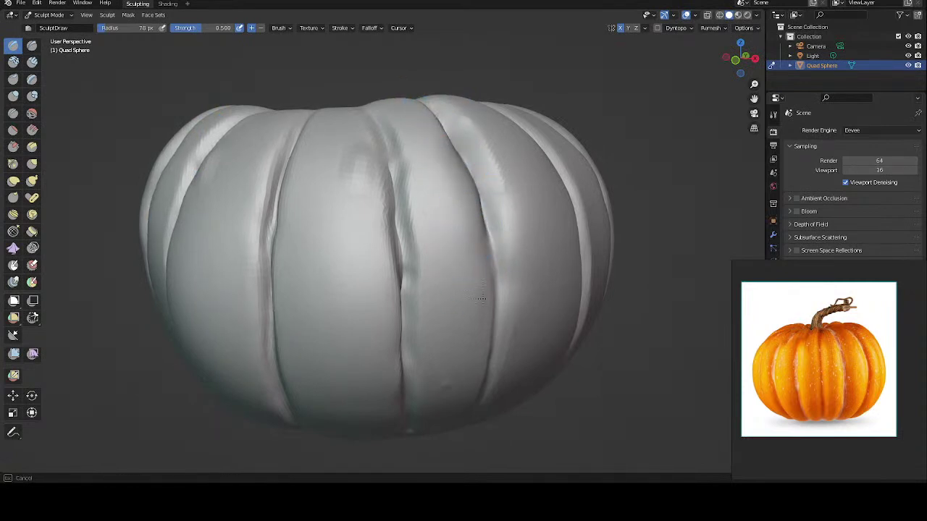
pyautogui.moveTo(440, 205)
pyautogui.mouseDown(button='middle')
pyautogui.moveTo(393, 137)
pyautogui.moveTo(393, 166)
pyautogui.moveTo(420, 162)
pyautogui.mouseUp(button='middle')
pyautogui.moveTo(352, 118)
pyautogui.mouseDown()
pyautogui.moveTo(356, 138)
pyautogui.moveTo(341, 123)
pyautogui.mouseUp()
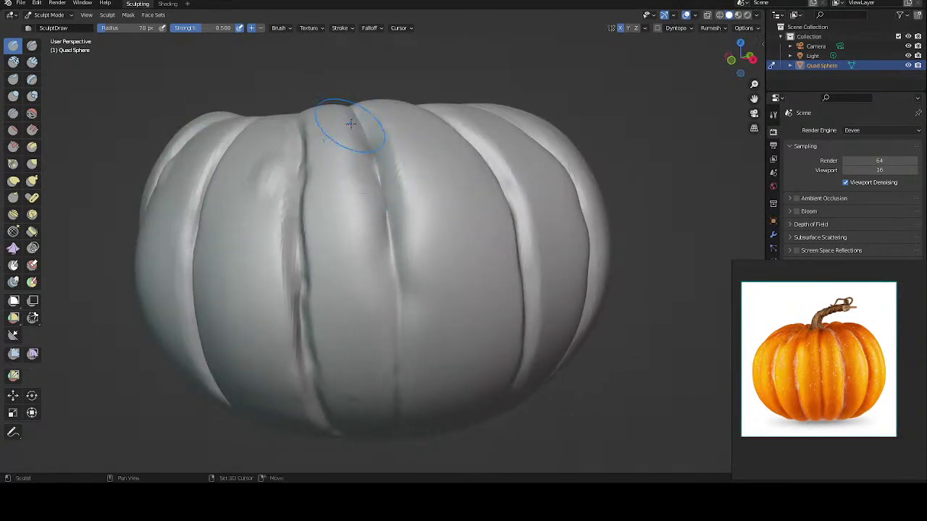
pyautogui.moveTo(352, 227)
pyautogui.mouseDown(button='middle')
pyautogui.moveTo(335, 117)
pyautogui.moveTo(336, 183)
pyautogui.moveTo(356, 170)
pyautogui.moveTo(354, 140)
pyautogui.mouseUp(button='middle')
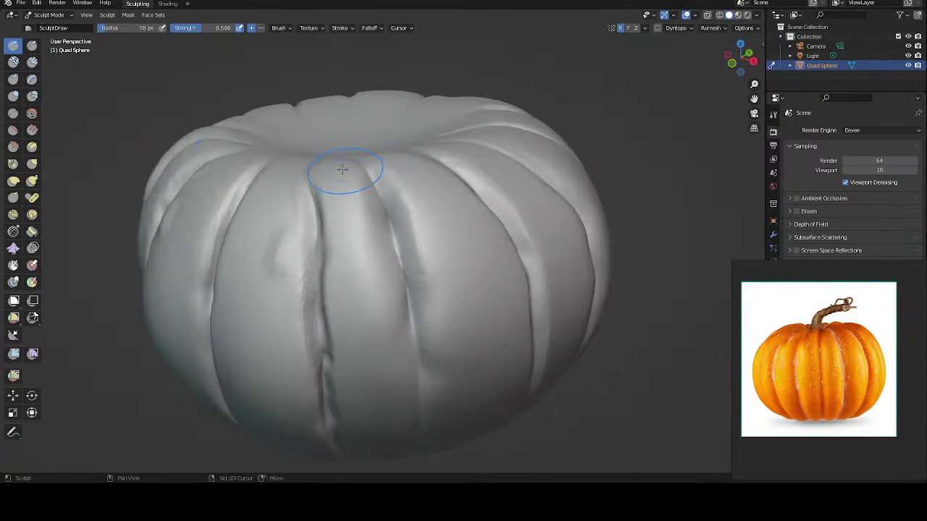
pyautogui.moveTo(343, 169); pyautogui.dragTo(359, 208)
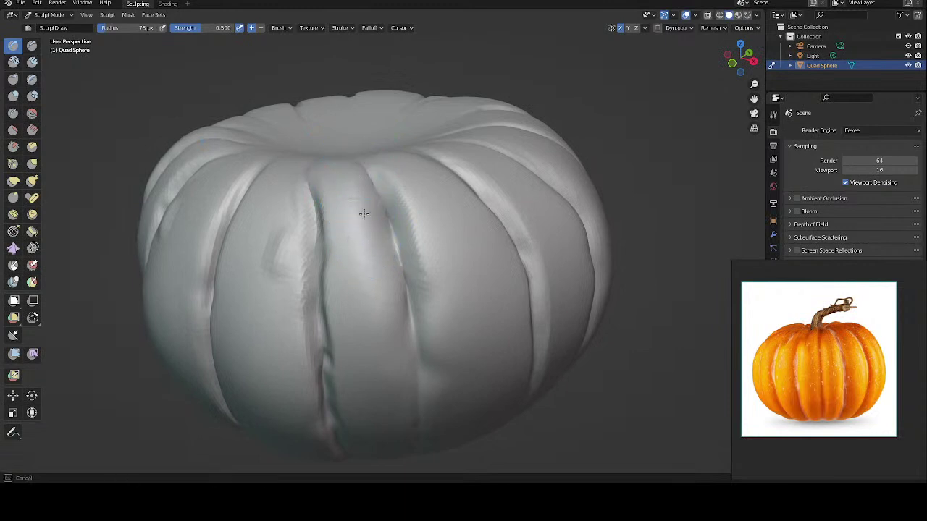
pyautogui.moveTo(348, 177); pyautogui.dragTo(351, 168, button='middle')
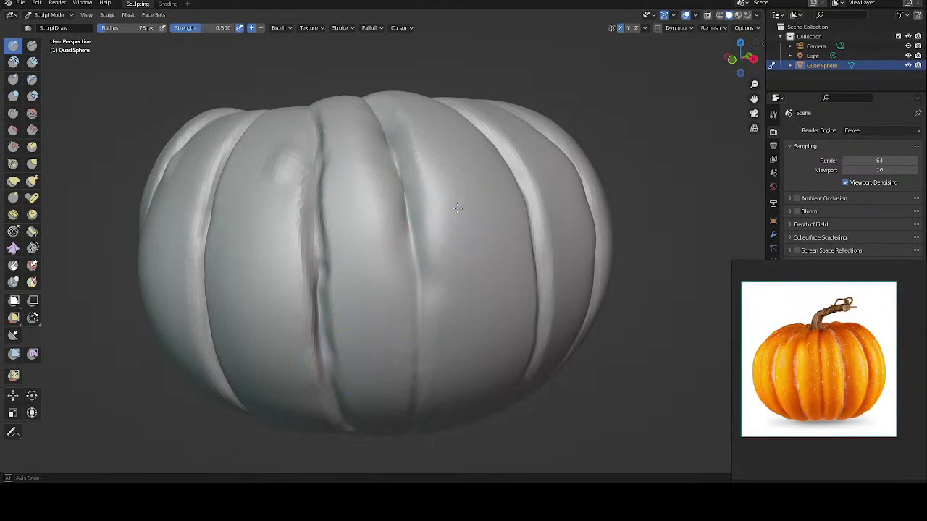
pyautogui.moveTo(458, 207); pyautogui.dragTo(438, 222, button='middle')
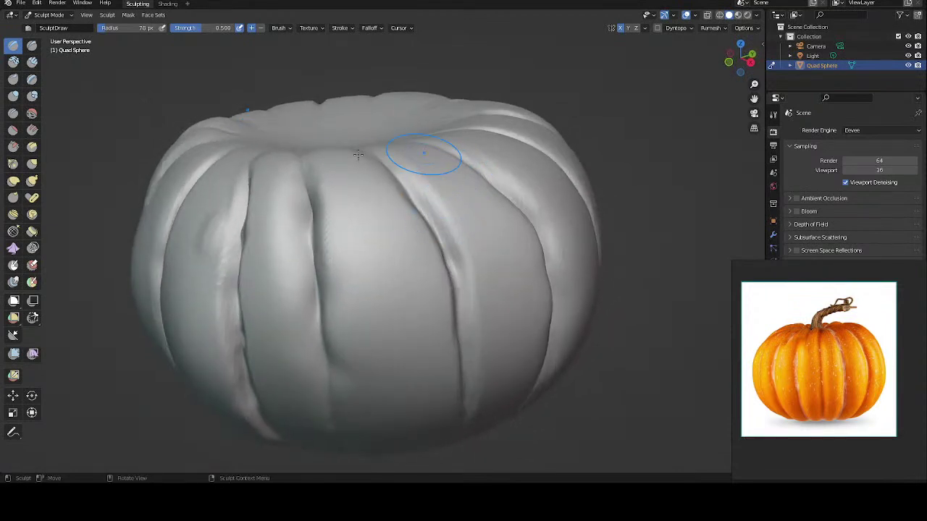
# Step: Fill and smooth the central front crease along its upper and lower parts
pyautogui.moveTo(358, 283)
pyautogui.mouseDown(button='middle')
pyautogui.moveTo(369, 196)
pyautogui.moveTo(341, 197)
pyautogui.mouseUp(button='middle')
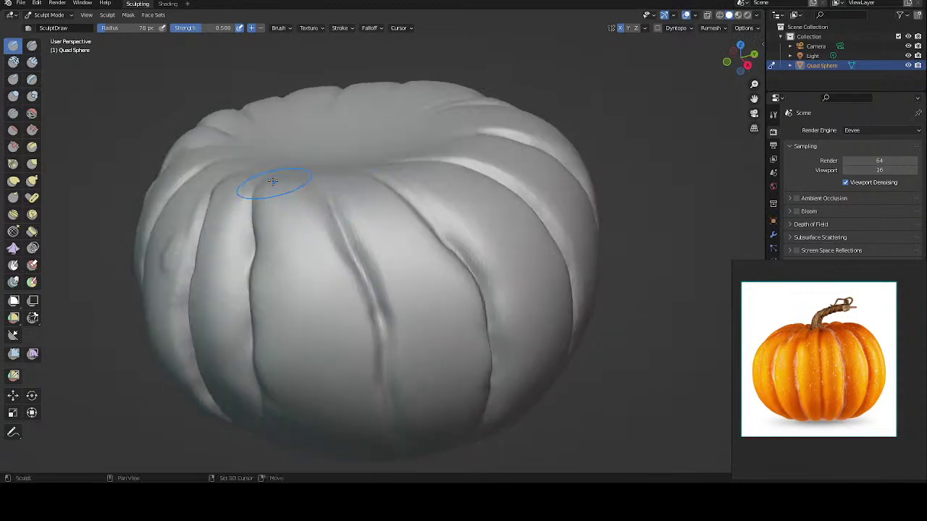
pyautogui.moveTo(259, 182); pyautogui.dragTo(314, 152, button='middle')
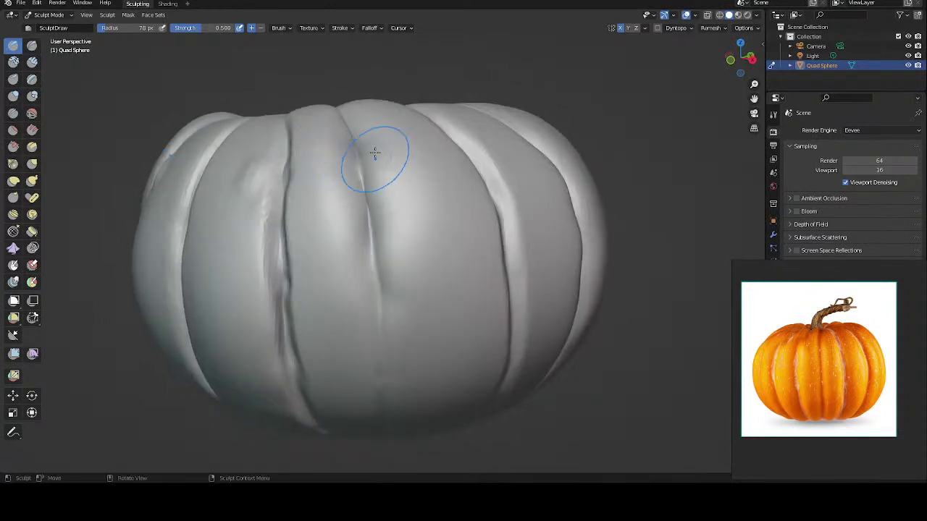
pyautogui.moveTo(375, 173); pyautogui.dragTo(375, 178, button='middle')
pyautogui.moveTo(376, 157); pyautogui.dragTo(389, 268)
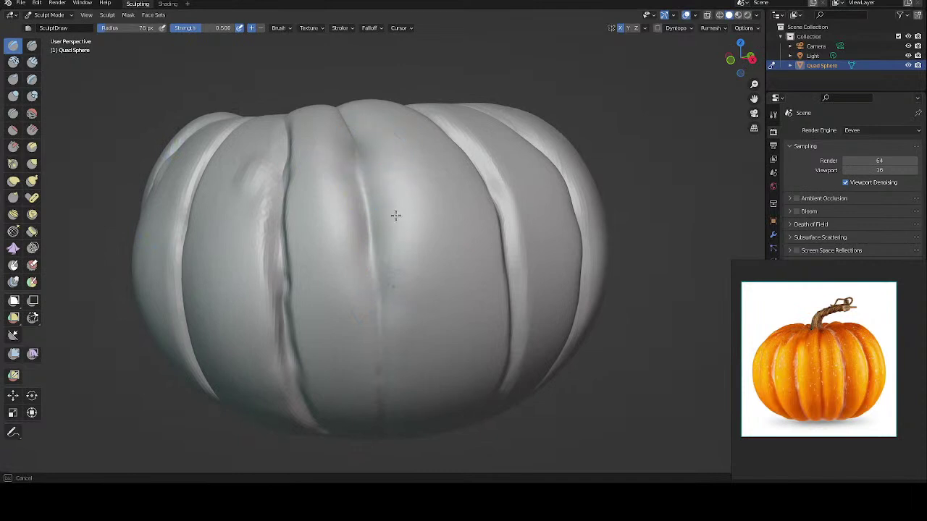
pyautogui.moveTo(352, 234)
pyautogui.mouseDown(button='middle')
pyautogui.moveTo(277, 182)
pyautogui.moveTo(265, 193)
pyautogui.moveTo(372, 190)
pyautogui.moveTo(314, 158)
pyautogui.mouseUp(button='middle')
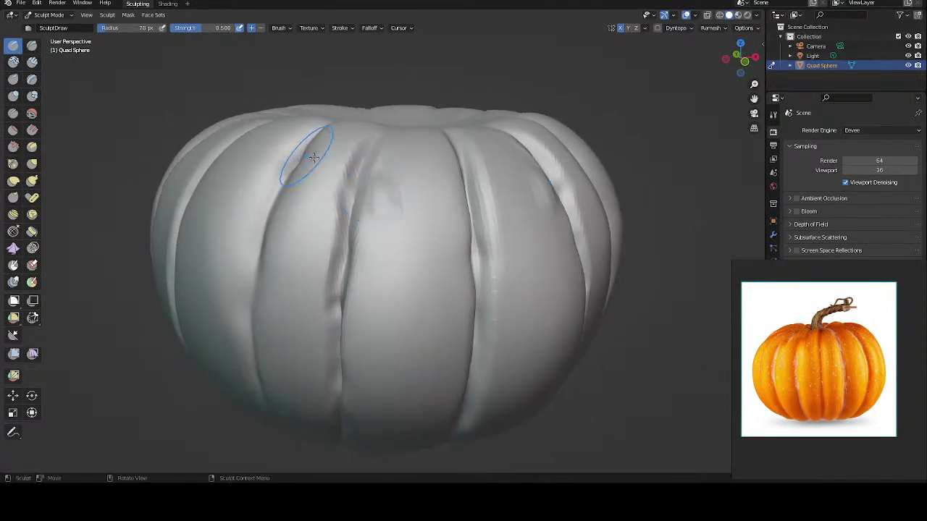
pyautogui.moveTo(331, 234)
pyautogui.keyDown('shift'); pyautogui.mouseDown()
pyautogui.moveTo(339, 183)
pyautogui.moveTo(310, 342)
pyautogui.mouseUp(); pyautogui.keyUp('shift')
pyautogui.moveTo(311, 341)
pyautogui.mouseDown(button='middle')
pyautogui.moveTo(304, 169)
pyautogui.moveTo(325, 190)
pyautogui.mouseUp(button='middle')
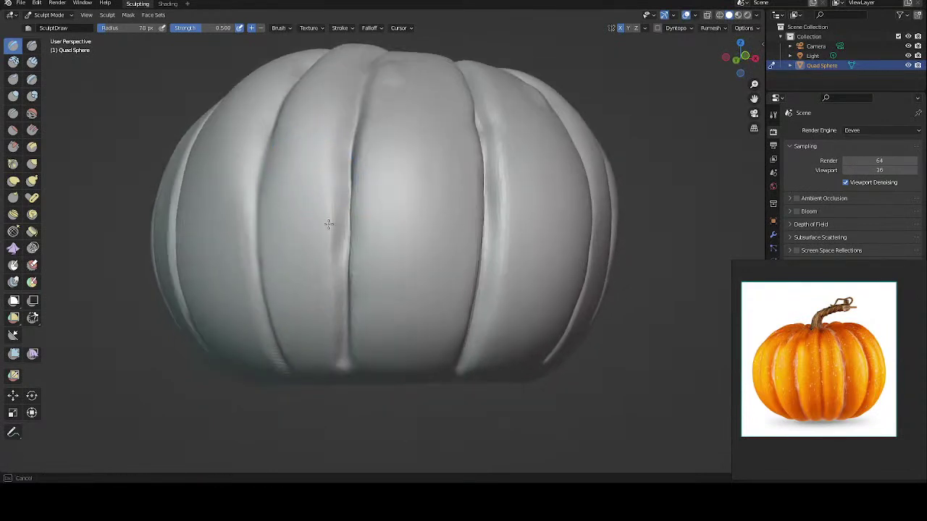
pyautogui.moveTo(300, 304); pyautogui.dragTo(293, 237, button='middle')
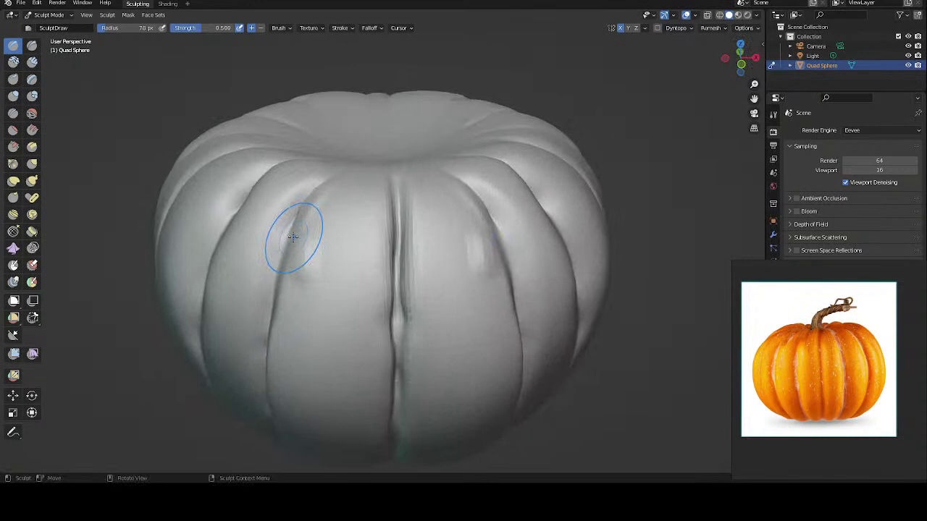
pyautogui.moveTo(397, 192)
pyautogui.keyDown('shift'); pyautogui.mouseDown()
pyautogui.moveTo(410, 191)
pyautogui.moveTo(414, 349)
pyautogui.moveTo(403, 342)
pyautogui.mouseUp(); pyautogui.keyUp('shift')
pyautogui.moveTo(403, 341); pyautogui.dragTo(420, 162, button='middle')
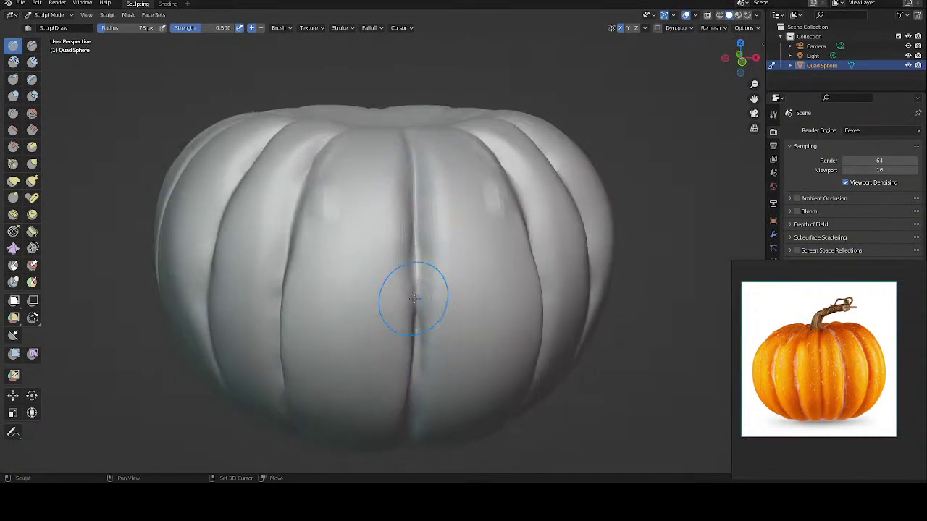
pyautogui.moveTo(413, 298); pyautogui.dragTo(425, 182, button='middle')
pyautogui.moveTo(424, 182)
pyautogui.keyDown('shift'); pyautogui.mouseDown()
pyautogui.moveTo(435, 137)
pyautogui.moveTo(438, 225)
pyautogui.moveTo(434, 141)
pyautogui.moveTo(410, 283)
pyautogui.moveTo(429, 224)
pyautogui.moveTo(424, 379)
pyautogui.moveTo(424, 292)
pyautogui.mouseUp(); pyautogui.keyUp('shift')
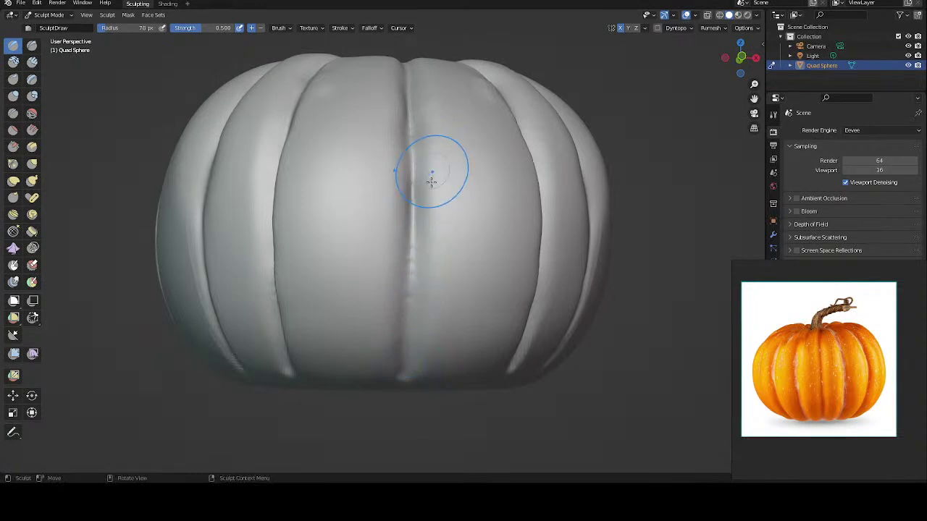
# Step: Carve a new crease from near the top down into the existing groove, touching up the lower edge
pyautogui.moveTo(430, 176)
pyautogui.mouseDown(button='middle')
pyautogui.moveTo(437, 200)
pyautogui.moveTo(478, 207)
pyautogui.moveTo(478, 187)
pyautogui.moveTo(367, 143)
pyautogui.mouseUp(button='middle')
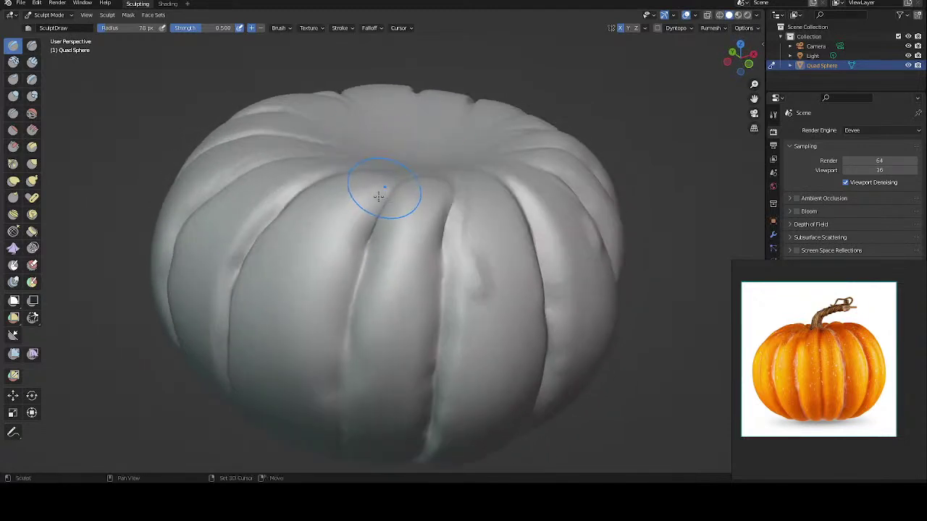
pyautogui.moveTo(320, 258)
pyautogui.mouseDown(button='middle')
pyautogui.moveTo(357, 156)
pyautogui.moveTo(375, 176)
pyautogui.mouseUp(button='middle')
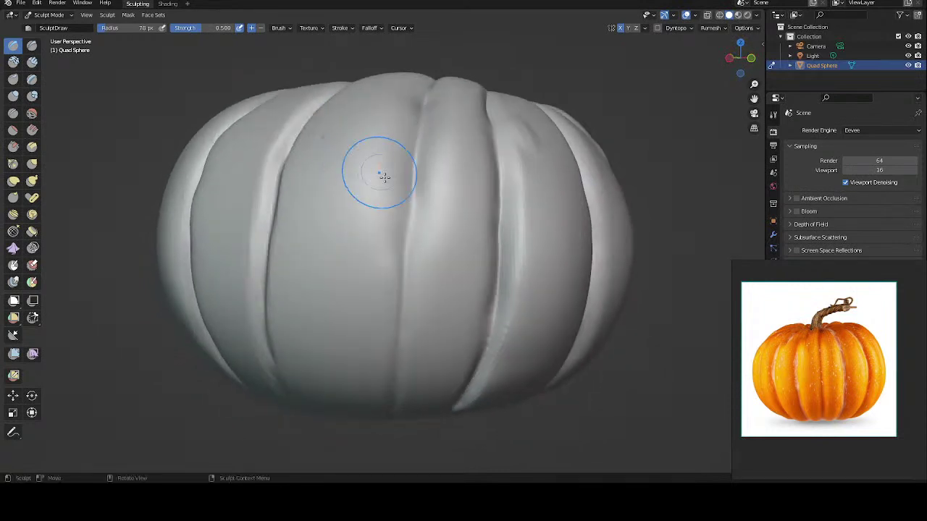
pyautogui.moveTo(351, 294)
pyautogui.mouseDown(button='middle')
pyautogui.moveTo(352, 155)
pyautogui.moveTo(355, 161)
pyautogui.mouseUp(button='middle')
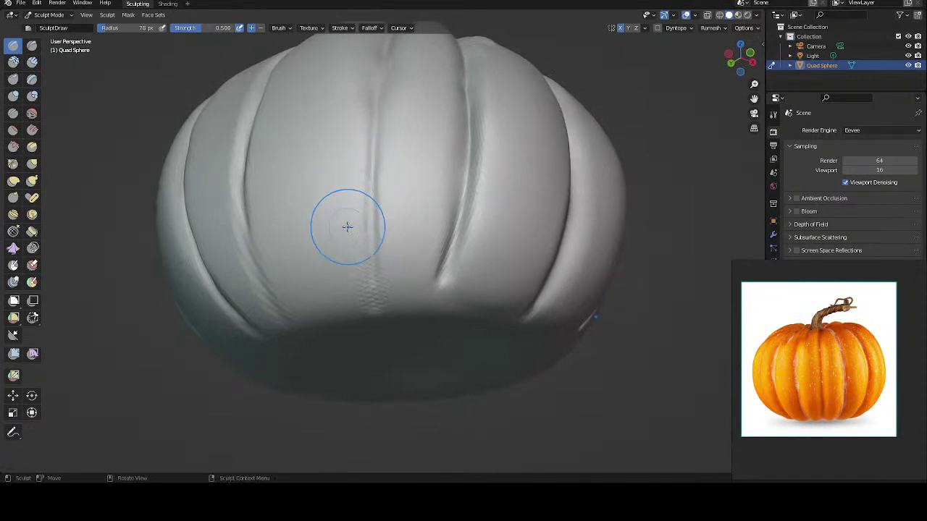
pyautogui.moveTo(356, 268); pyautogui.dragTo(391, 252, button='middle')
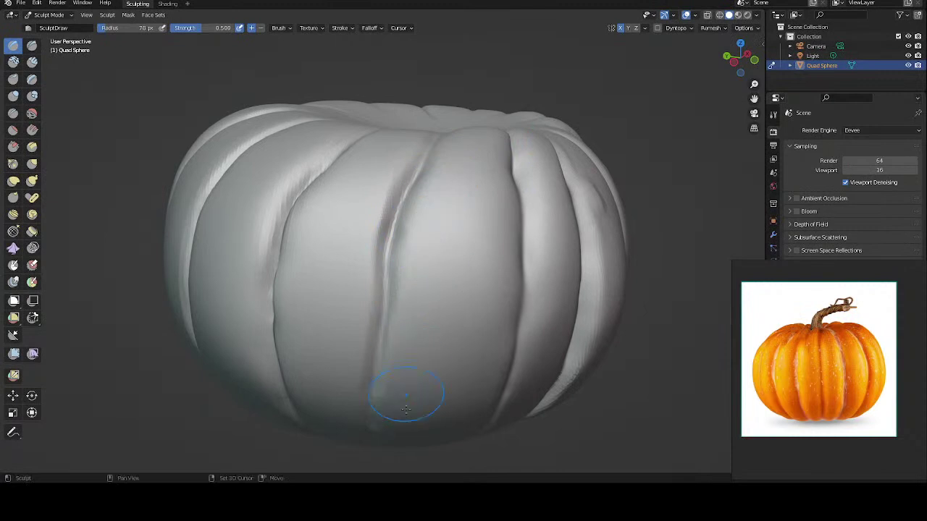
pyautogui.moveTo(419, 241)
pyautogui.mouseDown(button='middle')
pyautogui.moveTo(449, 190)
pyautogui.moveTo(482, 210)
pyautogui.mouseUp(button='middle')
pyautogui.moveTo(473, 184)
pyautogui.mouseDown()
pyautogui.moveTo(465, 155)
pyautogui.moveTo(456, 158)
pyautogui.moveTo(442, 217)
pyautogui.moveTo(446, 360)
pyautogui.mouseUp()
pyautogui.moveTo(420, 200); pyautogui.dragTo(418, 166, button='middle')
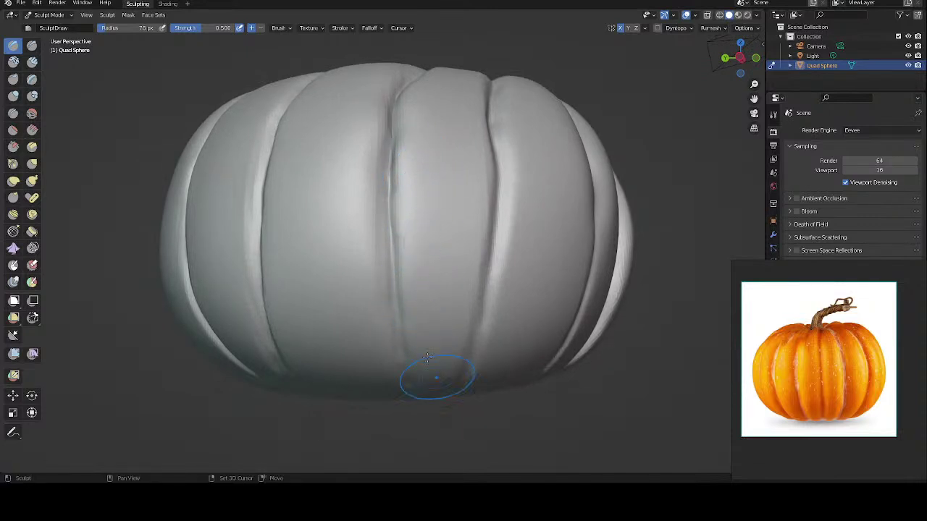
pyautogui.moveTo(430, 377); pyautogui.dragTo(431, 373)
pyautogui.moveTo(411, 337); pyautogui.dragTo(425, 269, button='middle')
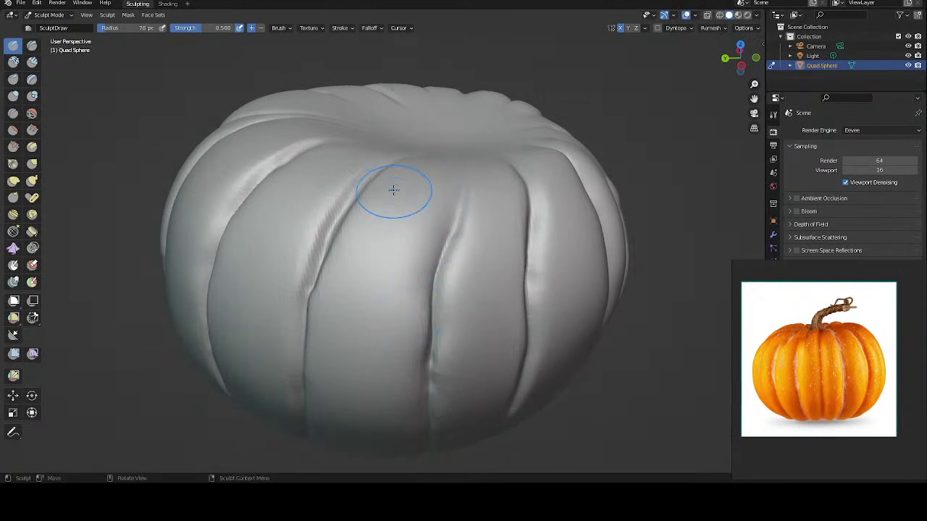
# Step: Smooth the upper centre of the front lobe and the left groove
pyautogui.moveTo(394, 190); pyautogui.dragTo(372, 140, button='middle')
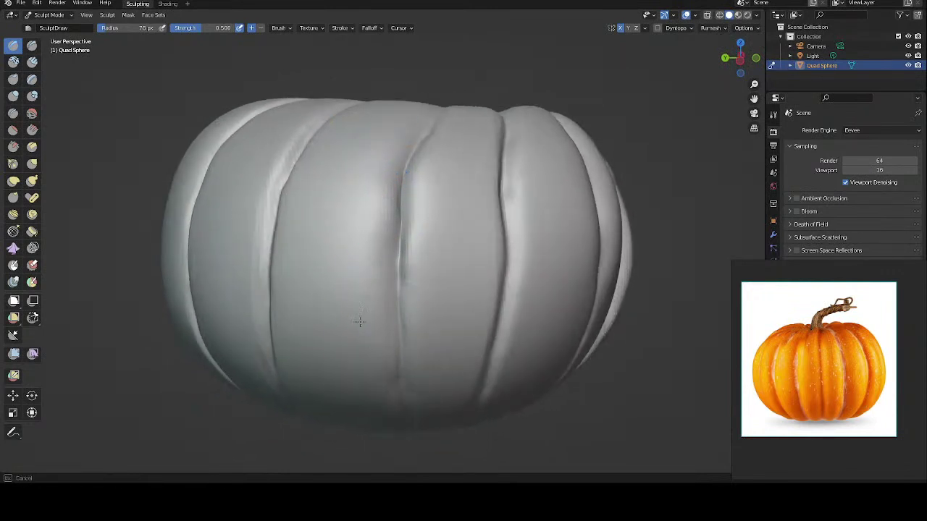
pyautogui.moveTo(360, 321)
pyautogui.mouseDown(button='middle')
pyautogui.moveTo(356, 170)
pyautogui.moveTo(352, 227)
pyautogui.moveTo(420, 215)
pyautogui.moveTo(430, 227)
pyautogui.mouseUp(button='middle')
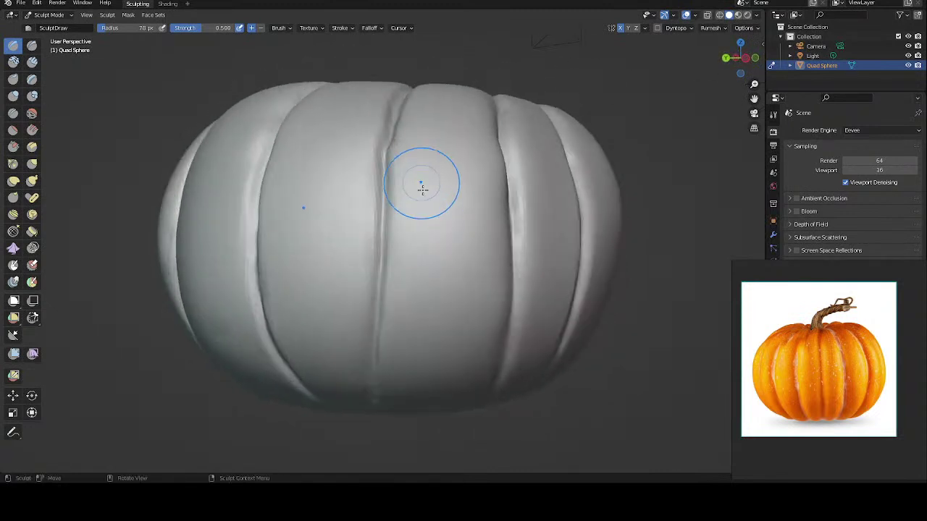
pyautogui.moveTo(422, 189)
pyautogui.mouseDown(button='middle')
pyautogui.moveTo(408, 222)
pyautogui.moveTo(399, 169)
pyautogui.mouseUp(button='middle')
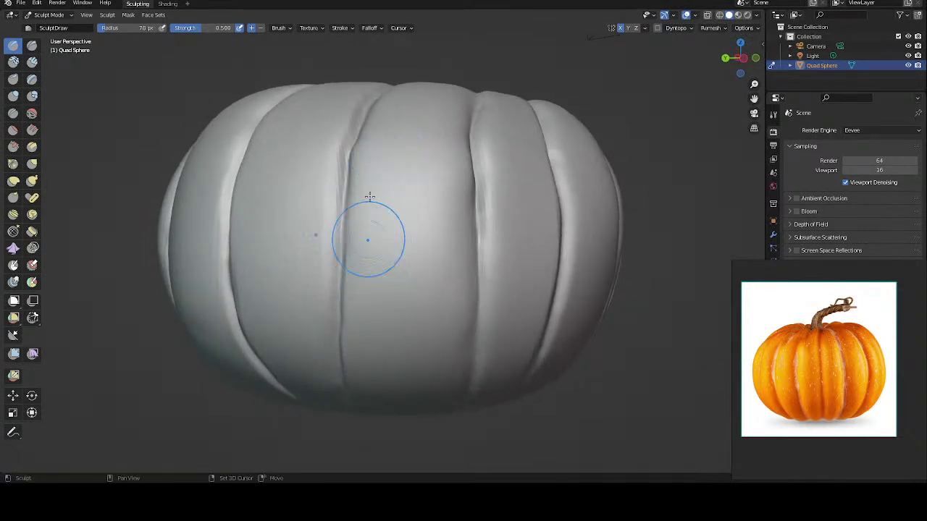
pyautogui.moveTo(369, 197); pyautogui.dragTo(362, 343)
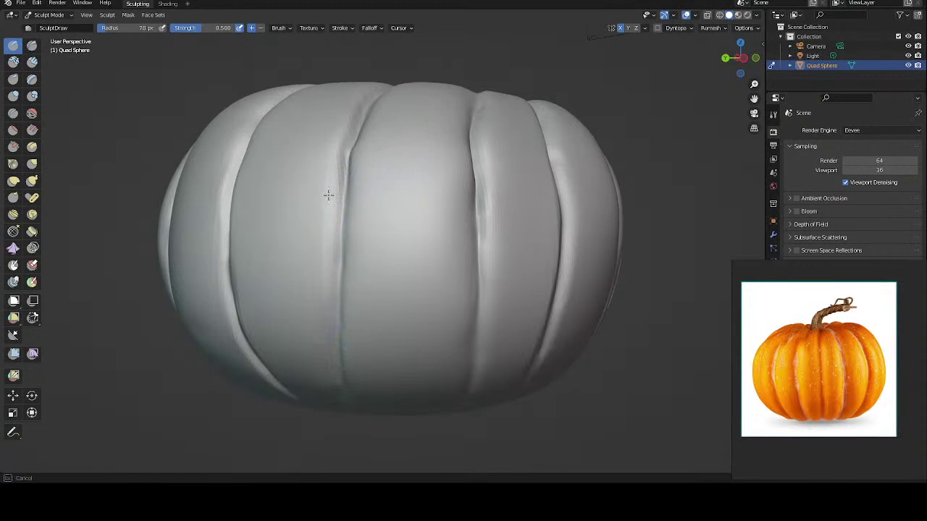
pyautogui.moveTo(328, 194); pyautogui.dragTo(343, 132)
pyautogui.moveTo(343, 132); pyautogui.dragTo(306, 186, button='middle')
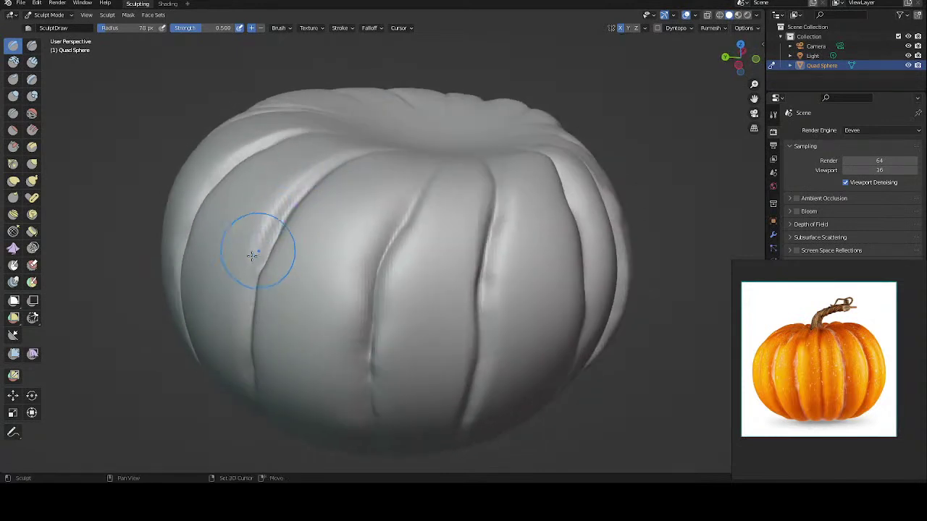
pyautogui.keyDown('shift'); pyautogui.moveTo(252, 256); pyautogui.dragTo(343, 146); pyautogui.keyUp('shift')
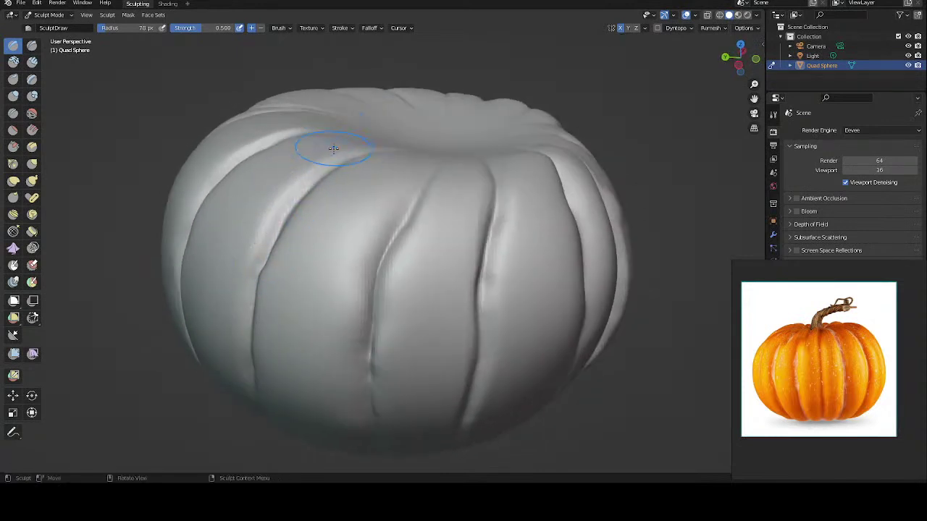
pyautogui.moveTo(333, 149); pyautogui.dragTo(338, 155, button='middle')
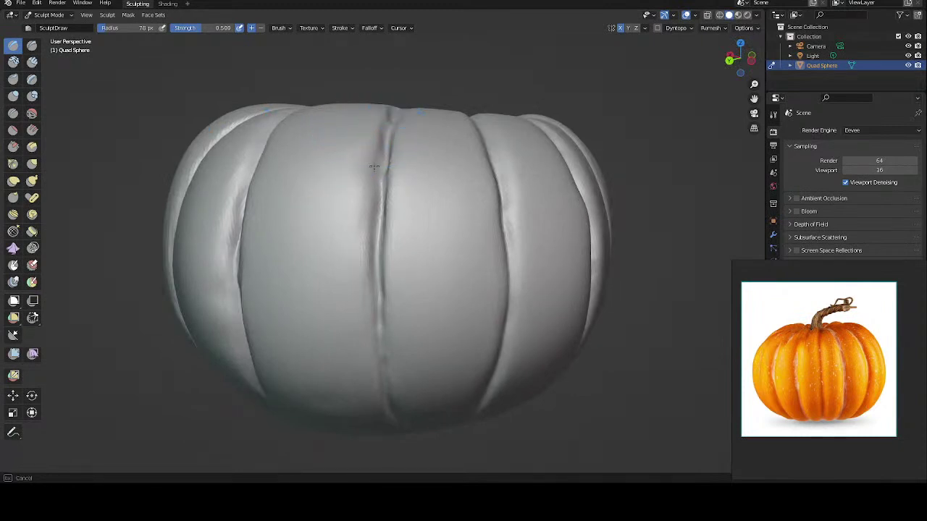
pyautogui.keyDown('shift'); pyautogui.moveTo(374, 166); pyautogui.dragTo(372, 145); pyautogui.keyUp('shift')
pyautogui.keyDown('shift'); pyautogui.moveTo(372, 186); pyautogui.dragTo(364, 266); pyautogui.keyUp('shift')
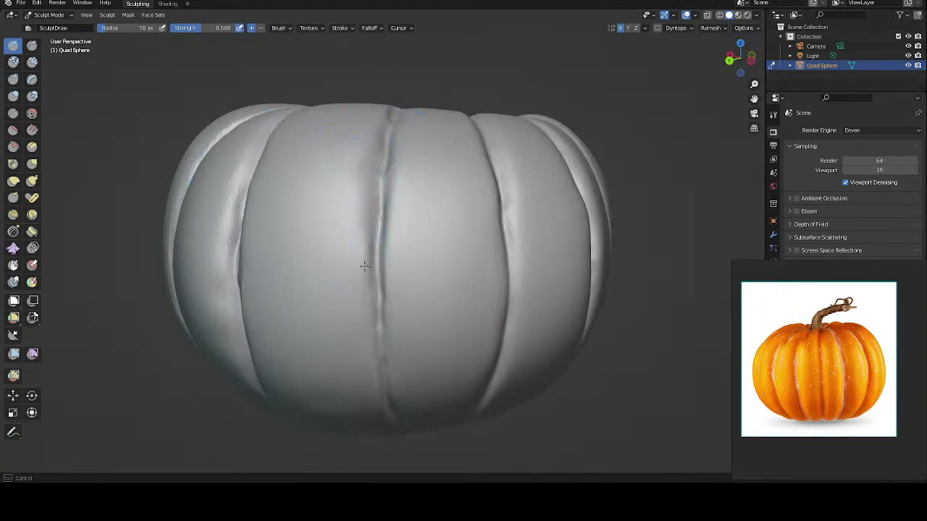
# Step: Reshape the central groove and front lobes with strokes running down the centre
pyautogui.moveTo(389, 218)
pyautogui.mouseDown(button='middle')
pyautogui.moveTo(397, 244)
pyautogui.moveTo(406, 212)
pyautogui.moveTo(398, 208)
pyautogui.mouseUp(button='middle')
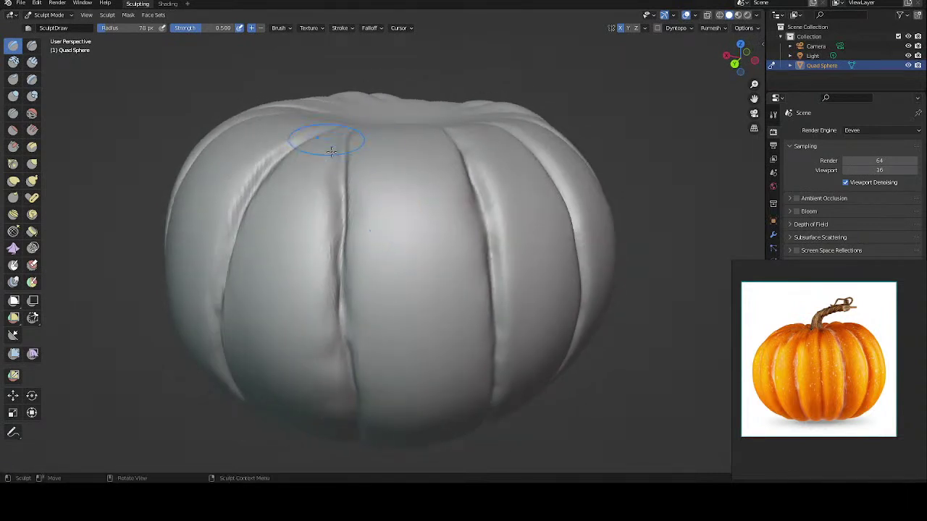
pyautogui.keyDown('shift'); pyautogui.moveTo(341, 145); pyautogui.dragTo(331, 186); pyautogui.keyUp('shift')
pyautogui.moveTo(317, 288)
pyautogui.mouseDown()
pyautogui.moveTo(347, 217)
pyautogui.moveTo(339, 351)
pyautogui.moveTo(321, 379)
pyautogui.mouseUp()
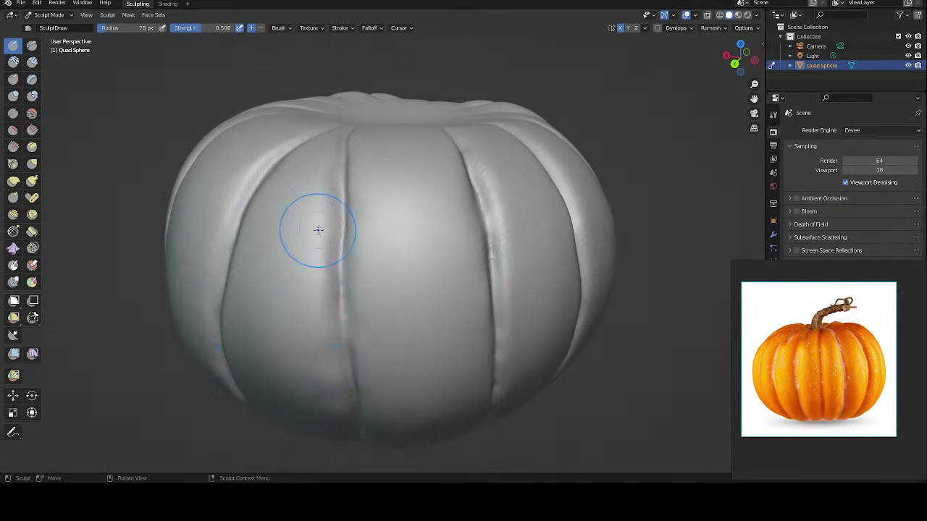
pyautogui.moveTo(317, 228); pyautogui.dragTo(311, 191, button='middle')
pyautogui.moveTo(324, 212)
pyautogui.mouseDown()
pyautogui.moveTo(335, 388)
pyautogui.moveTo(310, 326)
pyautogui.mouseUp()
pyautogui.moveTo(310, 326)
pyautogui.mouseDown(button='middle')
pyautogui.moveTo(422, 248)
pyautogui.moveTo(454, 244)
pyautogui.moveTo(442, 244)
pyautogui.mouseUp(button='middle')
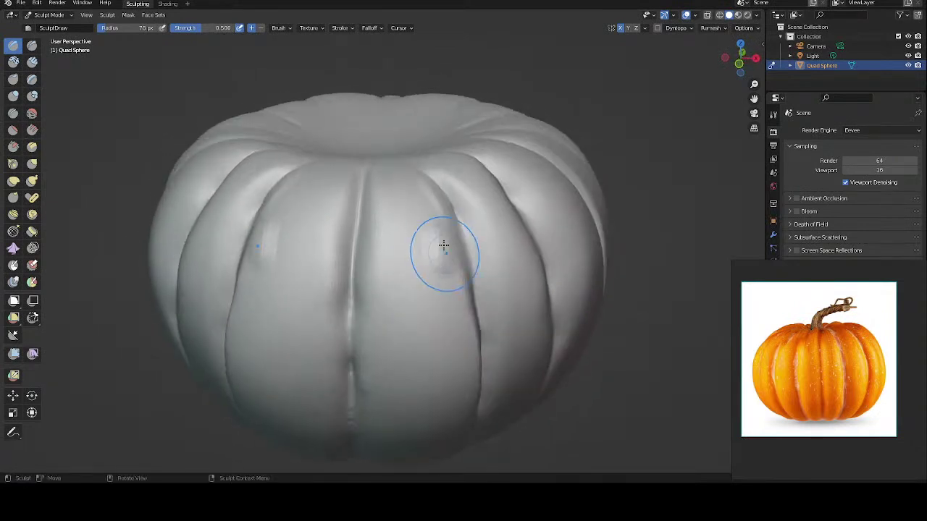
pyautogui.moveTo(438, 236)
pyautogui.mouseDown()
pyautogui.moveTo(418, 205)
pyautogui.moveTo(331, 217)
pyautogui.moveTo(347, 207)
pyautogui.moveTo(332, 296)
pyautogui.moveTo(341, 269)
pyautogui.mouseUp()
pyautogui.moveTo(316, 325); pyautogui.dragTo(362, 186, button='middle')
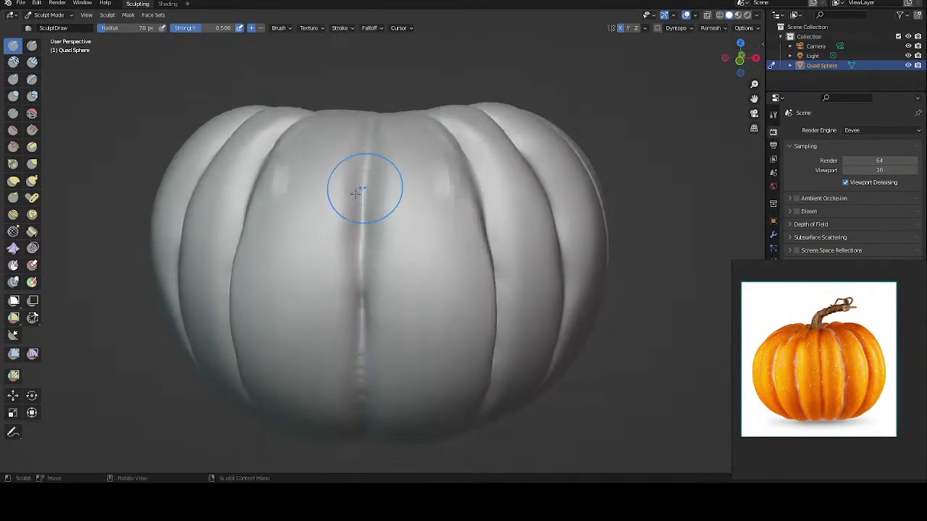
pyautogui.moveTo(363, 186); pyautogui.dragTo(362, 287)
pyautogui.moveTo(335, 269); pyautogui.dragTo(338, 217, button='middle')
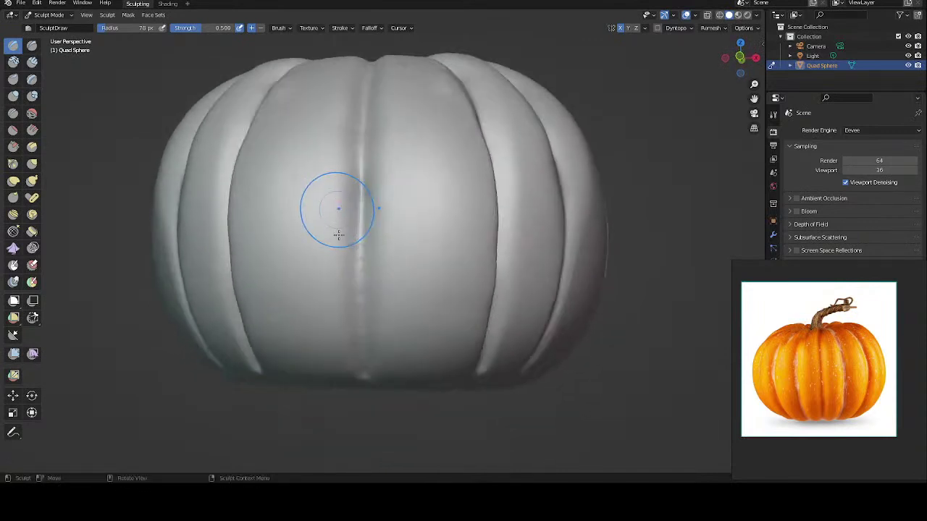
pyautogui.moveTo(362, 326)
pyautogui.mouseDown()
pyautogui.moveTo(365, 362)
pyautogui.moveTo(342, 357)
pyautogui.mouseUp()
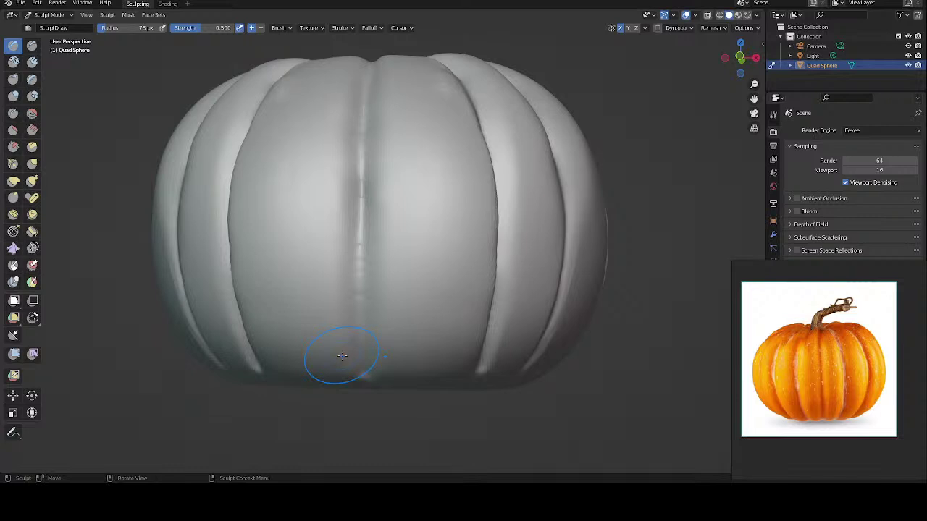
# Step: Smooth and sculpt the lower part of the central groove
pyautogui.moveTo(441, 137); pyautogui.dragTo(439, 155, button='middle')
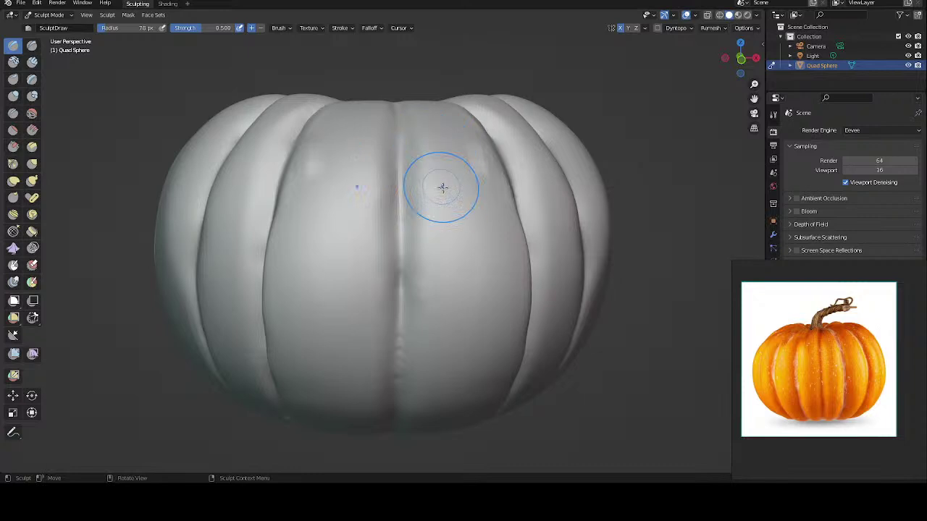
pyautogui.moveTo(439, 211); pyautogui.dragTo(460, 210, button='middle')
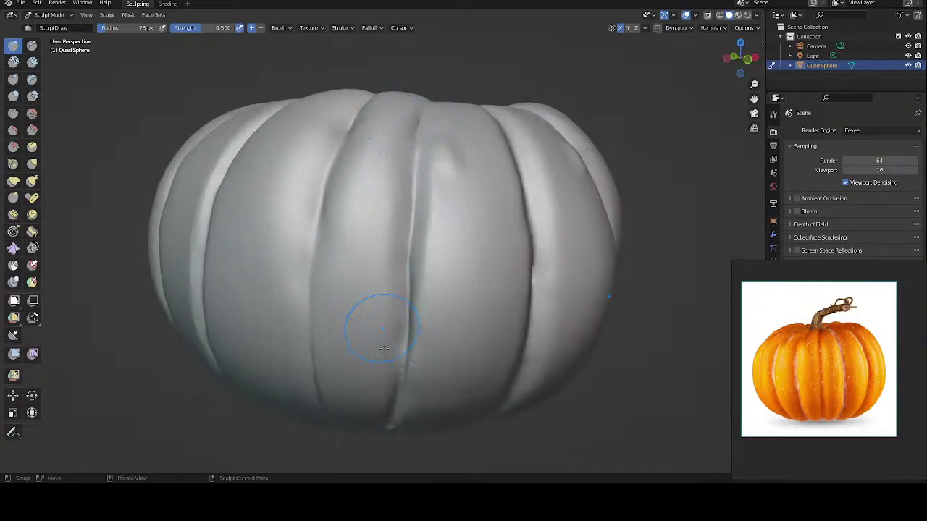
pyautogui.keyDown('shift'); pyautogui.moveTo(378, 321); pyautogui.dragTo(424, 326); pyautogui.keyUp('shift')
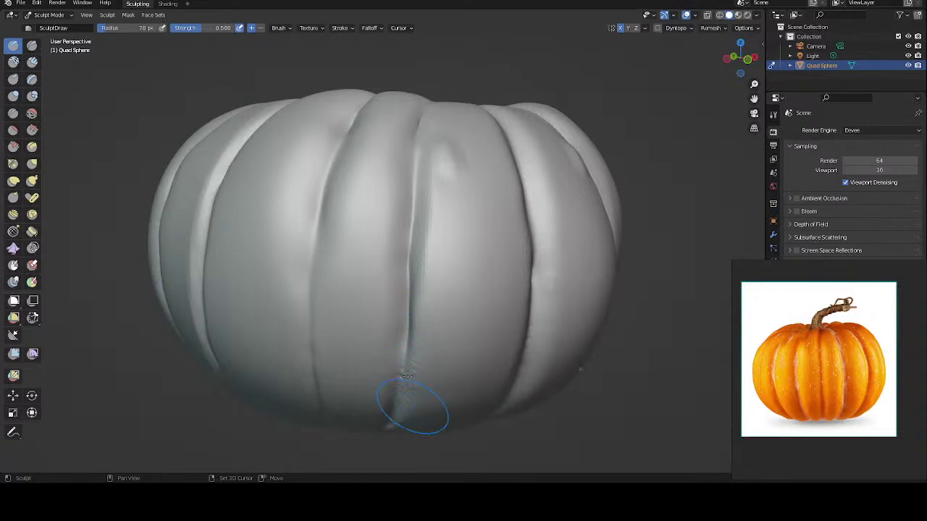
pyautogui.moveTo(407, 263)
pyautogui.mouseDown(button='middle')
pyautogui.moveTo(384, 253)
pyautogui.moveTo(362, 213)
pyautogui.moveTo(404, 223)
pyautogui.moveTo(389, 254)
pyautogui.mouseUp(button='middle')
pyautogui.moveTo(388, 254); pyautogui.dragTo(403, 280)
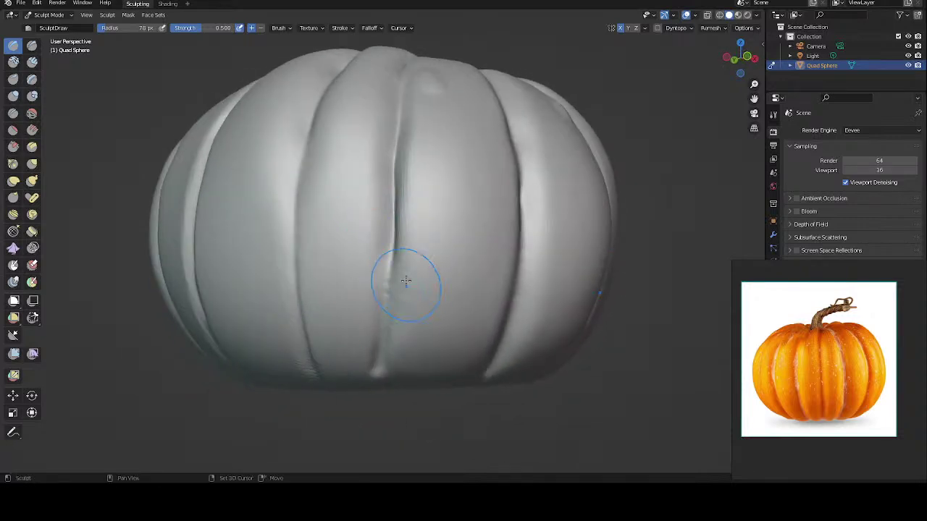
pyautogui.moveTo(321, 213); pyautogui.dragTo(302, 259, button='middle')
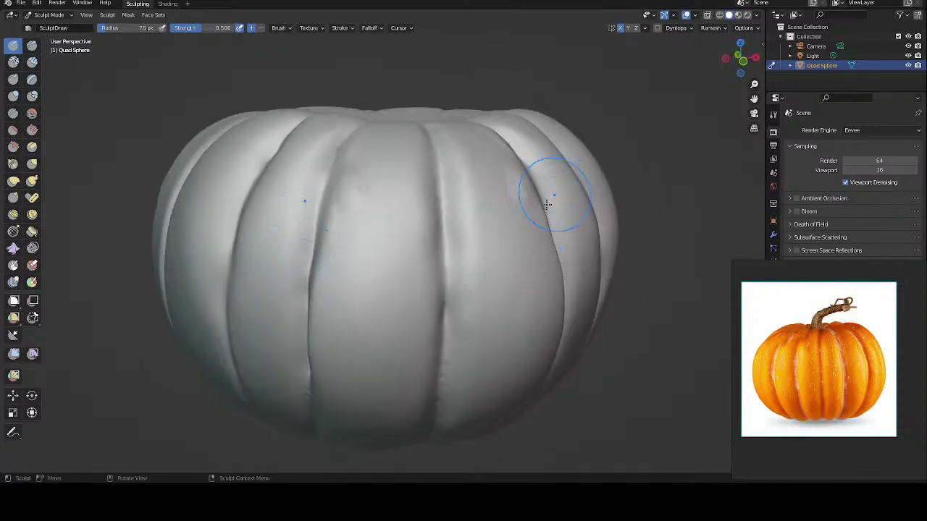
# Step: Smooth and soften the groove on the left front
pyautogui.moveTo(555, 197)
pyautogui.mouseDown(button='middle')
pyautogui.moveTo(474, 212)
pyautogui.moveTo(414, 145)
pyautogui.mouseUp(button='middle')
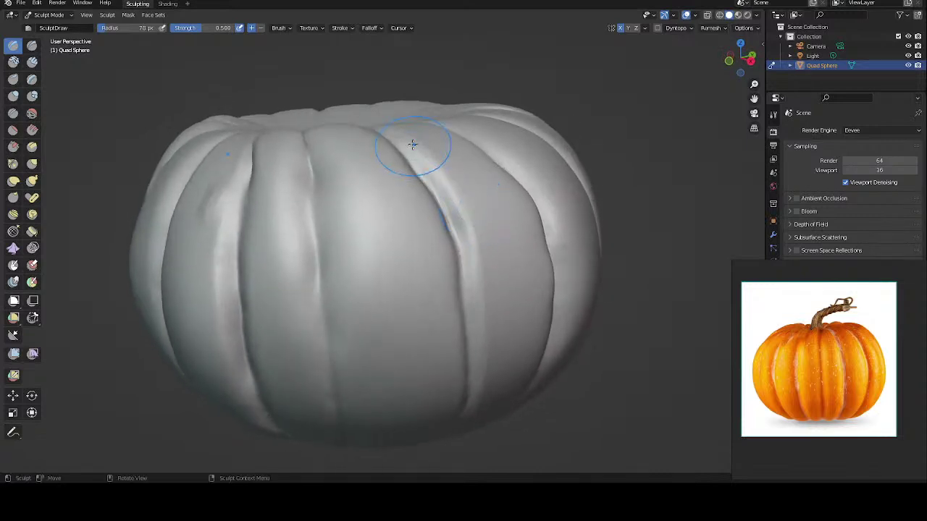
pyautogui.moveTo(324, 186)
pyautogui.mouseDown()
pyautogui.moveTo(373, 235)
pyautogui.moveTo(345, 182)
pyautogui.mouseUp()
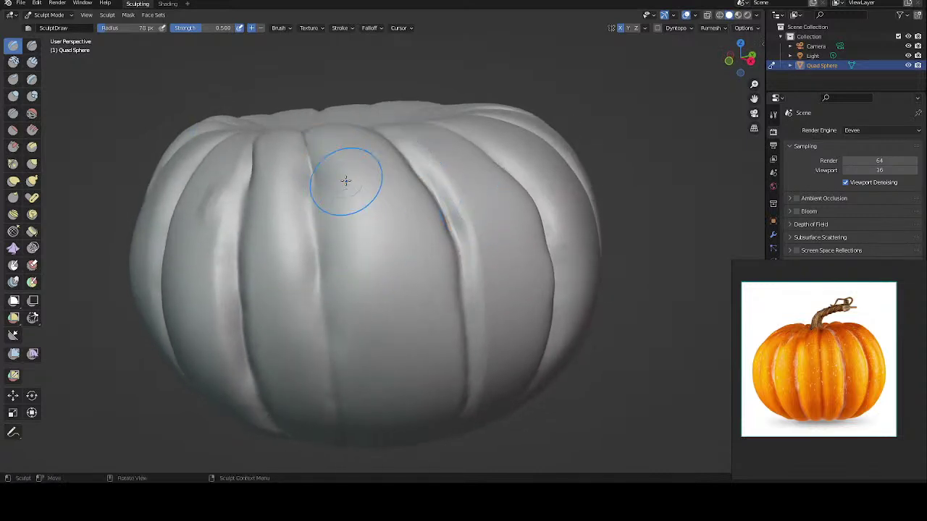
pyautogui.moveTo(345, 182)
pyautogui.mouseDown(button='middle')
pyautogui.moveTo(346, 192)
pyautogui.moveTo(395, 179)
pyautogui.mouseUp(button='middle')
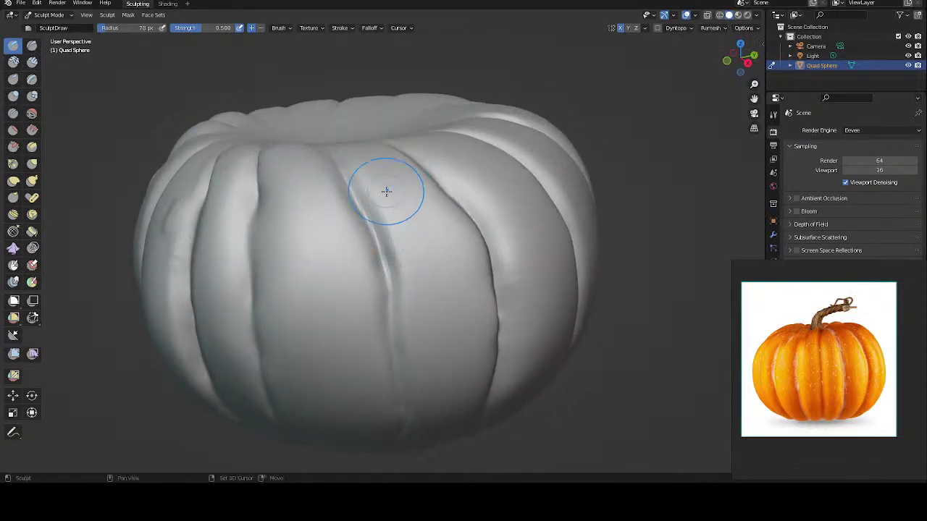
pyautogui.keyDown('shift'); pyautogui.moveTo(424, 304); pyautogui.dragTo(376, 207); pyautogui.keyUp('shift')
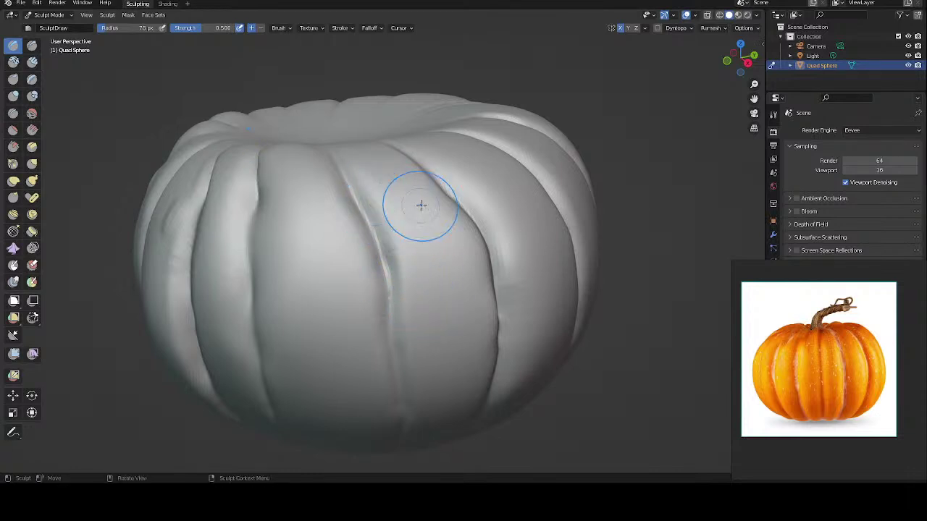
pyautogui.moveTo(420, 205); pyautogui.dragTo(412, 182, button='middle')
# Step: Soften the central groove again and the groove on the right side
pyautogui.keyDown('shift'); pyautogui.moveTo(348, 126); pyautogui.dragTo(423, 118); pyautogui.keyUp('shift')
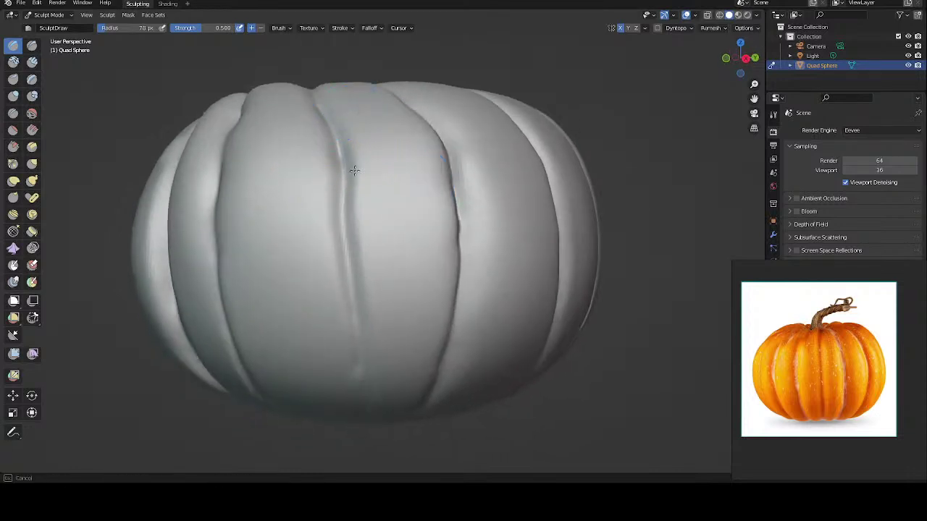
pyautogui.moveTo(422, 118); pyautogui.dragTo(362, 166, button='middle')
pyautogui.moveTo(323, 183)
pyautogui.keyDown('shift'); pyautogui.mouseDown()
pyautogui.moveTo(331, 275)
pyautogui.moveTo(321, 321)
pyautogui.mouseUp(); pyautogui.keyUp('shift')
pyautogui.moveTo(410, 190)
pyautogui.mouseDown(button='middle')
pyautogui.moveTo(455, 211)
pyautogui.moveTo(451, 176)
pyautogui.mouseUp(button='middle')
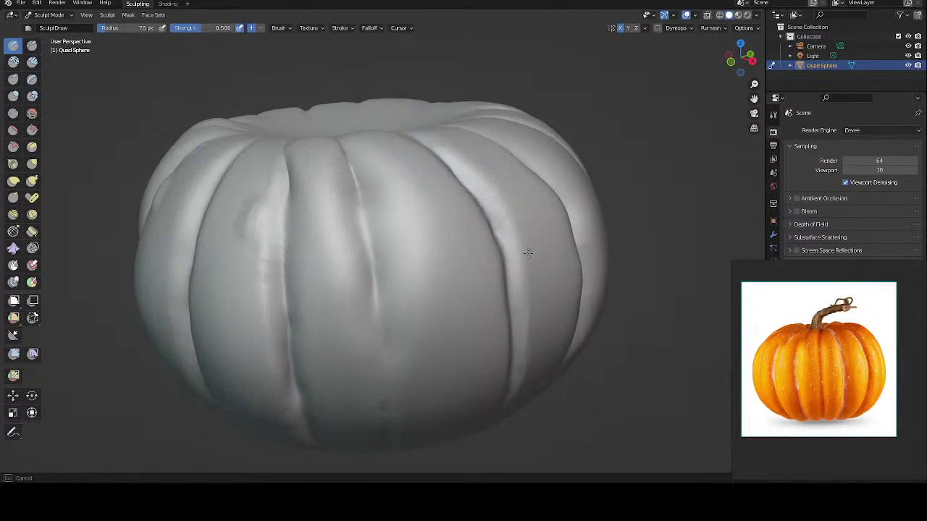
pyautogui.keyDown('shift'); pyautogui.moveTo(485, 192); pyautogui.dragTo(492, 255); pyautogui.keyUp('shift')
pyautogui.moveTo(452, 179); pyautogui.dragTo(492, 151, button='middle')
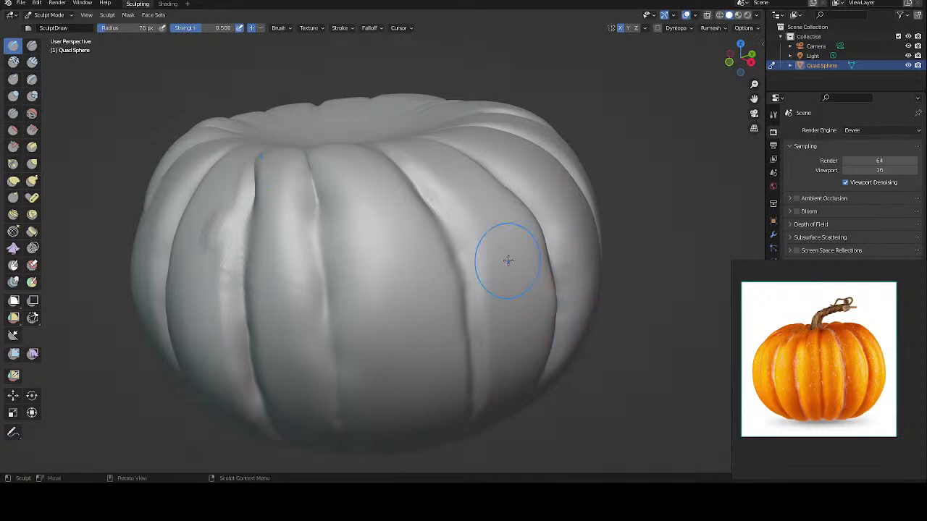
pyautogui.moveTo(507, 261); pyautogui.dragTo(548, 213, button='middle')
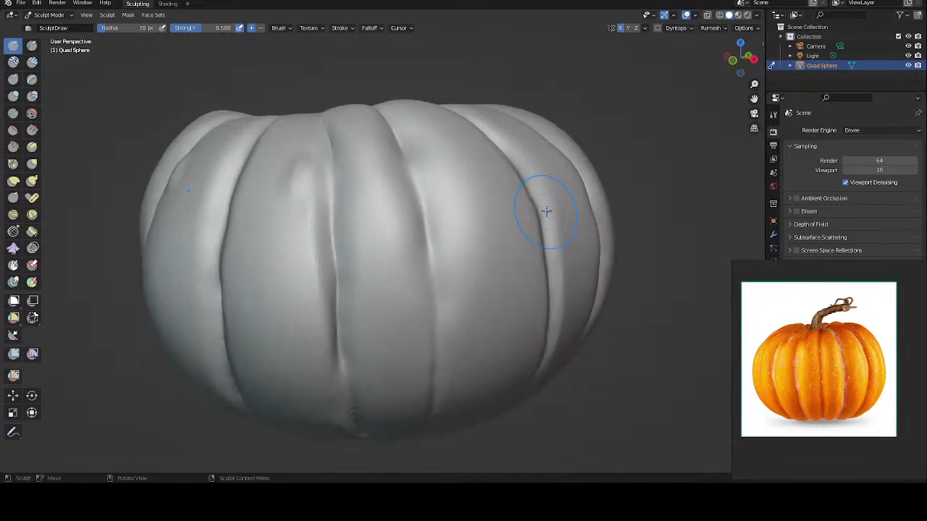
# Step: Deepen the lower half of the groove just left of centre with a subtractive stroke
pyautogui.moveTo(304, 231)
pyautogui.mouseDown()
pyautogui.moveTo(321, 310)
pyautogui.moveTo(313, 305)
pyautogui.mouseUp()
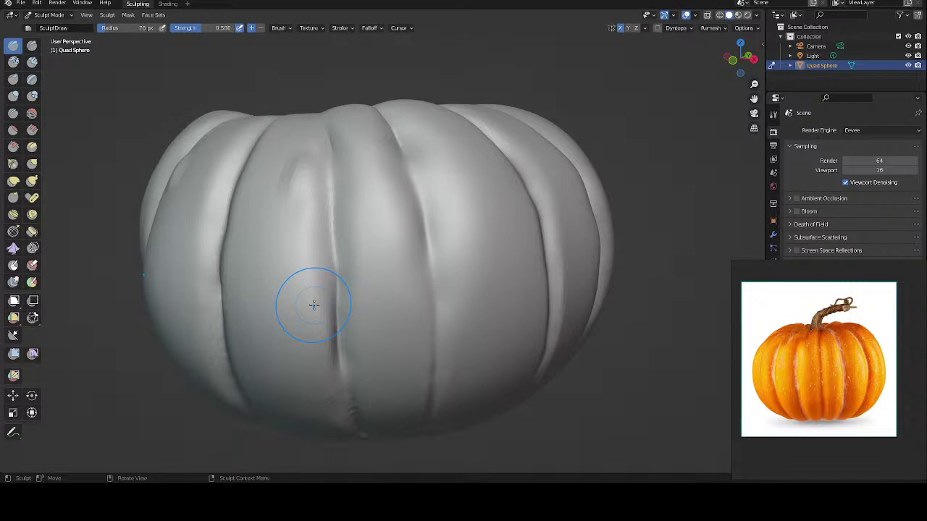
pyautogui.moveTo(358, 314); pyautogui.dragTo(352, 294, button='middle')
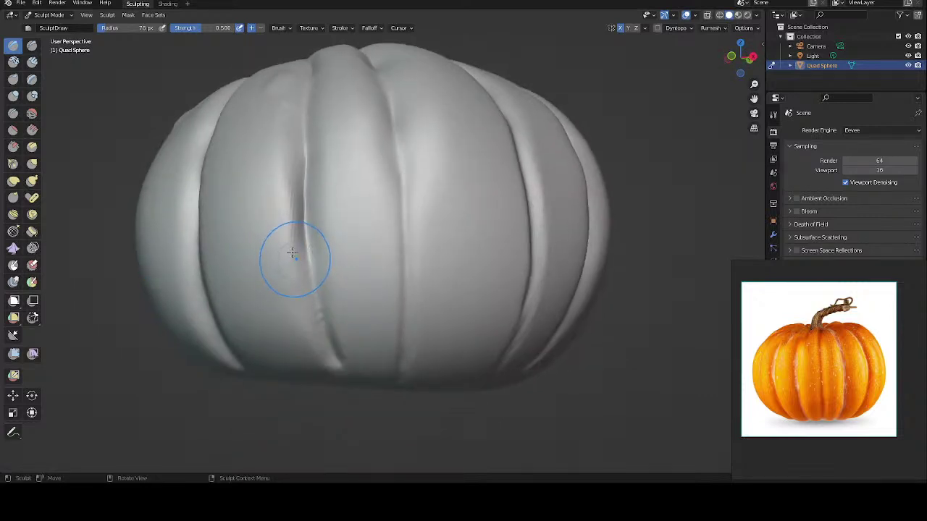
# Step: Reshape the groove on the left lobe
pyautogui.moveTo(290, 200)
pyautogui.mouseDown()
pyautogui.moveTo(286, 219)
pyautogui.moveTo(290, 210)
pyautogui.mouseUp()
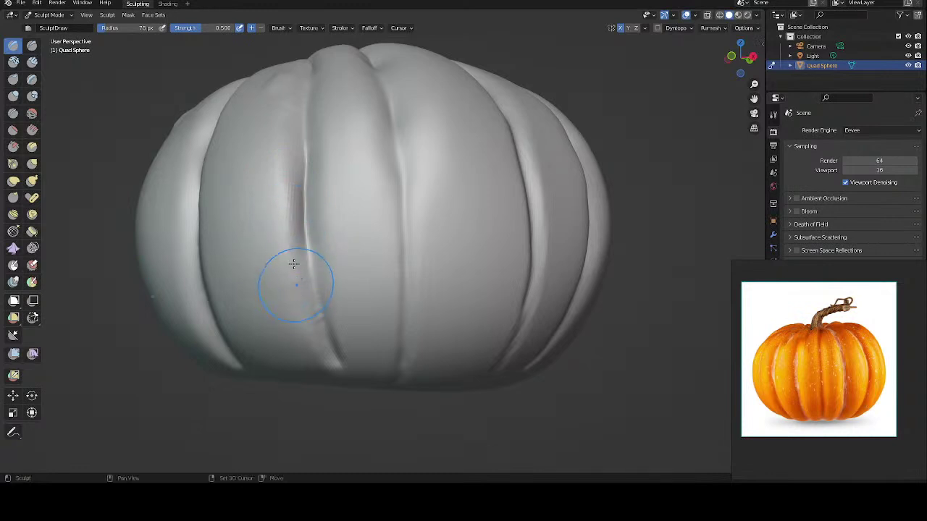
pyautogui.moveTo(296, 278); pyautogui.dragTo(286, 238)
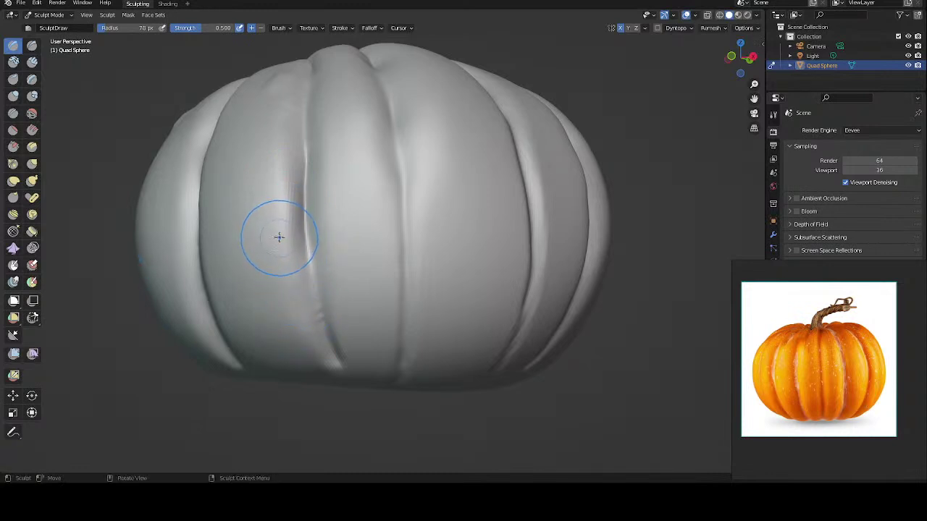
pyautogui.moveTo(315, 244); pyautogui.dragTo(344, 248, button='middle')
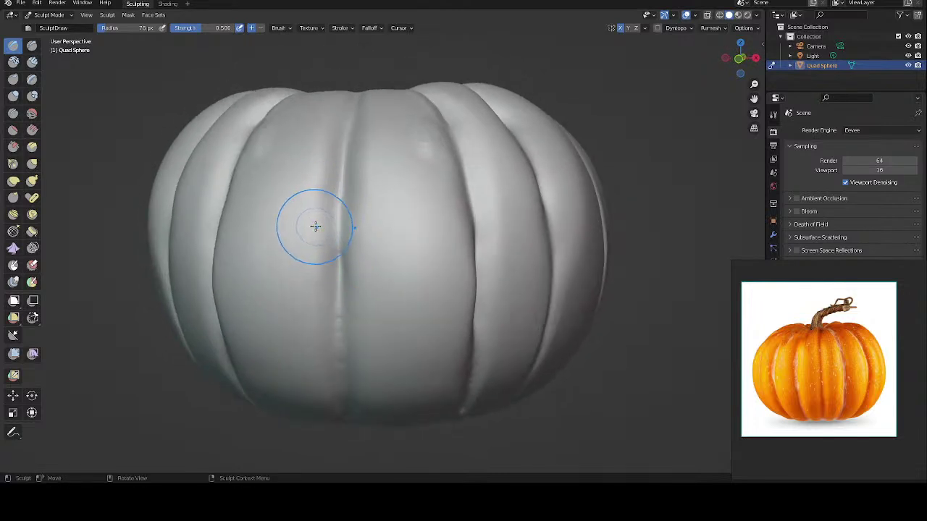
pyautogui.moveTo(312, 227)
pyautogui.mouseDown(button='middle')
pyautogui.moveTo(338, 238)
pyautogui.moveTo(345, 227)
pyautogui.moveTo(337, 253)
pyautogui.moveTo(350, 249)
pyautogui.moveTo(341, 224)
pyautogui.mouseUp(button='middle')
pyautogui.moveTo(413, 224); pyautogui.dragTo(399, 232, button='middle')
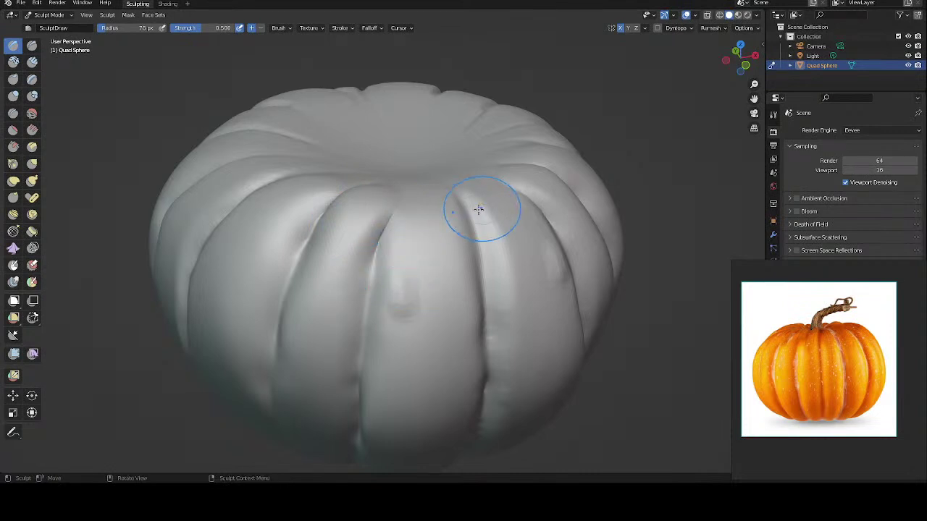
pyautogui.moveTo(475, 207); pyautogui.dragTo(440, 186, button='middle')
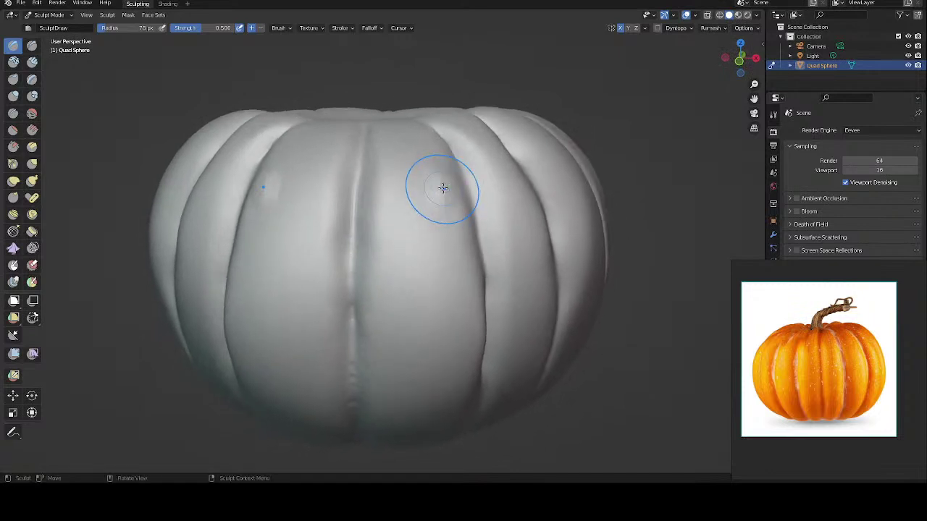
# Step: Smooth the lower central crease and re-sculpt the central groove near the top
pyautogui.keyDown('shift'); pyautogui.moveTo(372, 325); pyautogui.dragTo(371, 377); pyautogui.keyUp('shift')
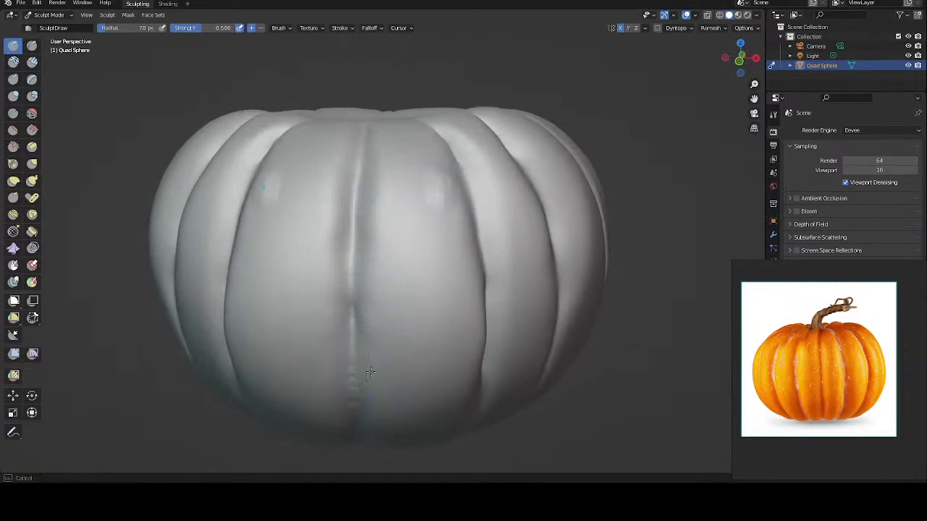
pyautogui.moveTo(397, 233)
pyautogui.mouseDown(button='middle')
pyautogui.moveTo(414, 215)
pyautogui.moveTo(493, 222)
pyautogui.moveTo(487, 211)
pyautogui.mouseUp(button='middle')
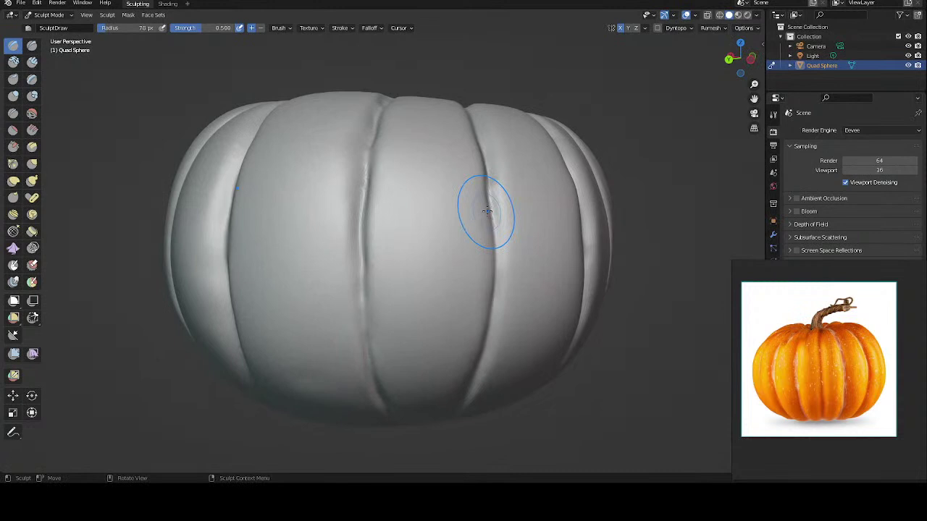
pyautogui.moveTo(362, 162); pyautogui.dragTo(352, 169, button='middle')
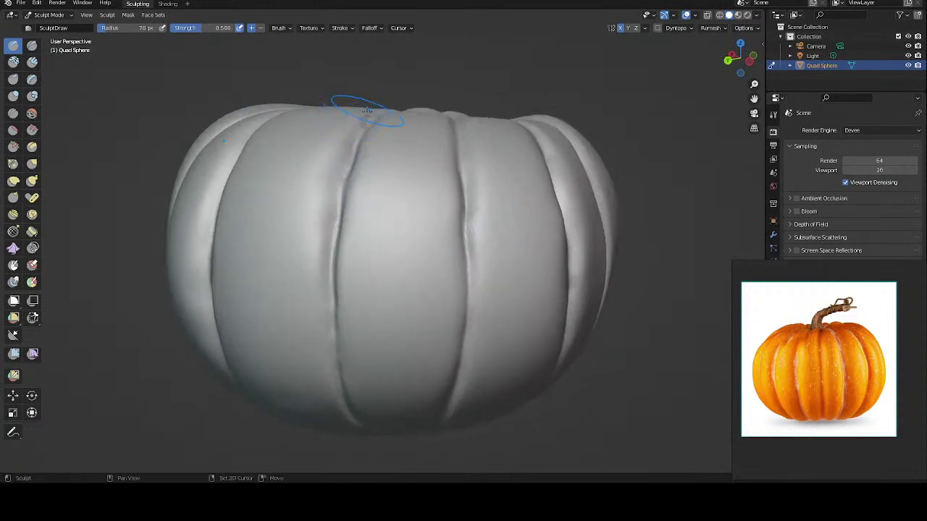
pyautogui.moveTo(331, 209)
pyautogui.mouseDown()
pyautogui.moveTo(333, 292)
pyautogui.moveTo(343, 275)
pyautogui.mouseUp()
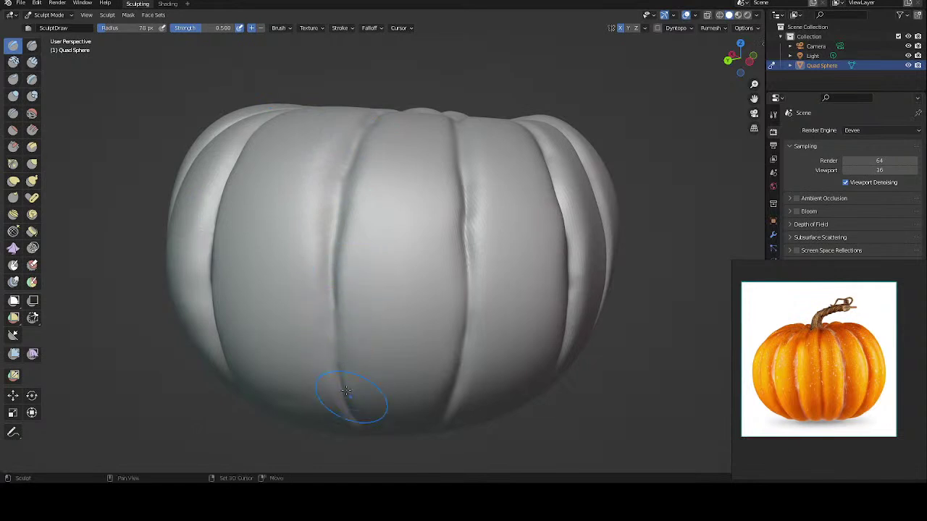
pyautogui.moveTo(457, 232); pyautogui.dragTo(444, 232, button='middle')
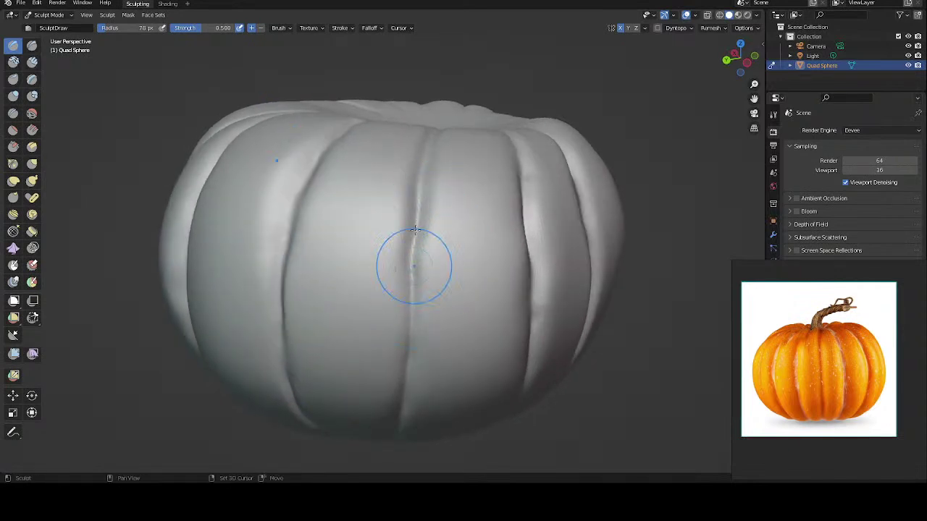
pyautogui.moveTo(424, 393); pyautogui.dragTo(430, 204, button='middle')
# Step: Continue reshaping the central groove and add a stroke on the left lobe
pyautogui.moveTo(431, 204)
pyautogui.mouseDown()
pyautogui.moveTo(418, 251)
pyautogui.moveTo(420, 244)
pyautogui.mouseUp()
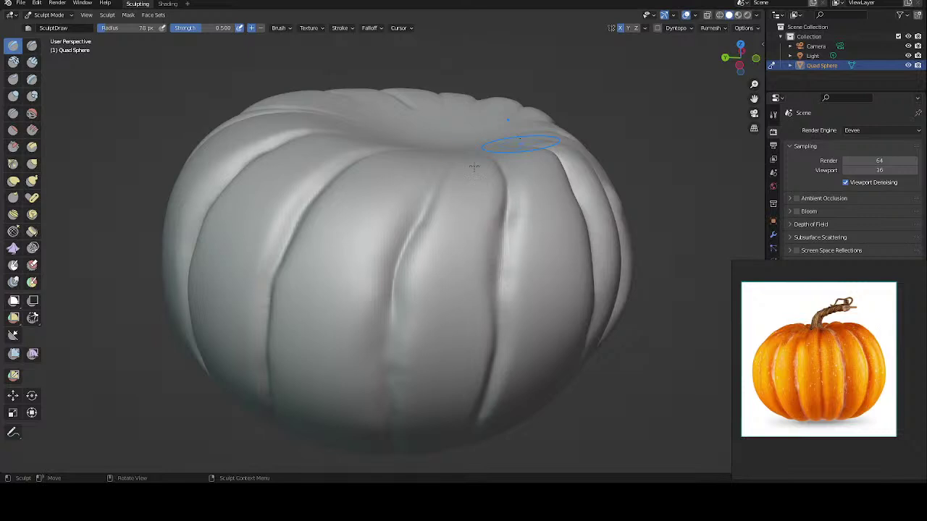
pyautogui.moveTo(496, 186)
pyautogui.mouseDown(button='middle')
pyautogui.moveTo(540, 184)
pyautogui.moveTo(490, 186)
pyautogui.mouseUp(button='middle')
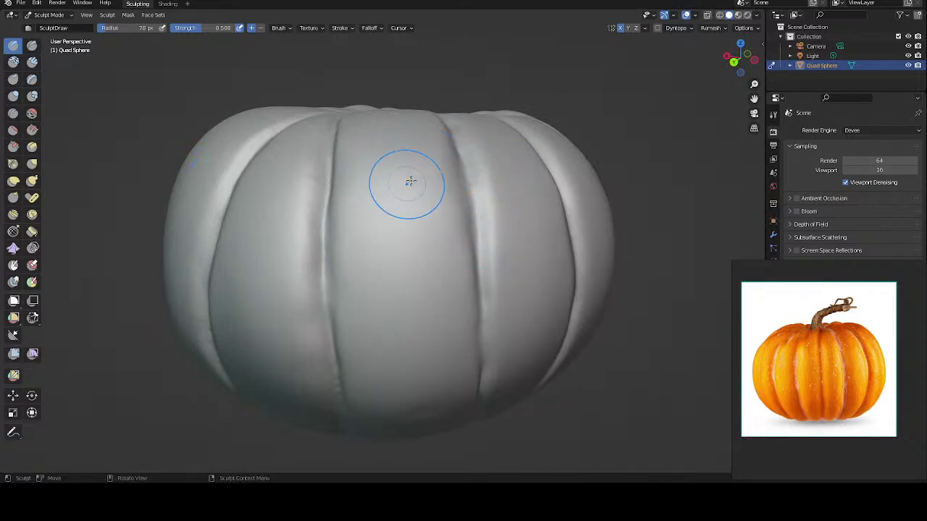
pyautogui.moveTo(408, 181); pyautogui.dragTo(430, 182, button='middle')
pyautogui.moveTo(345, 232)
pyautogui.mouseDown(button='middle')
pyautogui.moveTo(360, 205)
pyautogui.moveTo(355, 211)
pyautogui.mouseUp(button='middle')
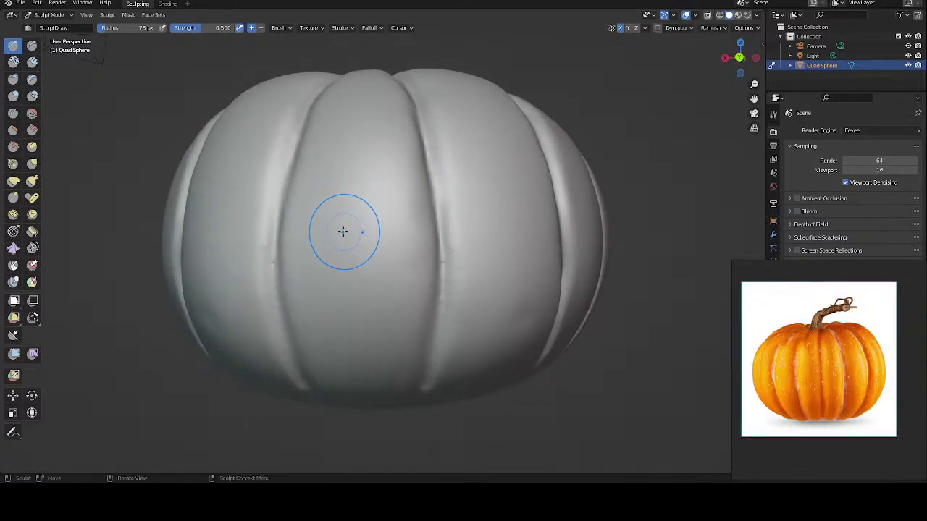
pyautogui.moveTo(354, 252)
pyautogui.mouseDown(button='middle')
pyautogui.moveTo(386, 232)
pyautogui.moveTo(376, 231)
pyautogui.mouseUp(button='middle')
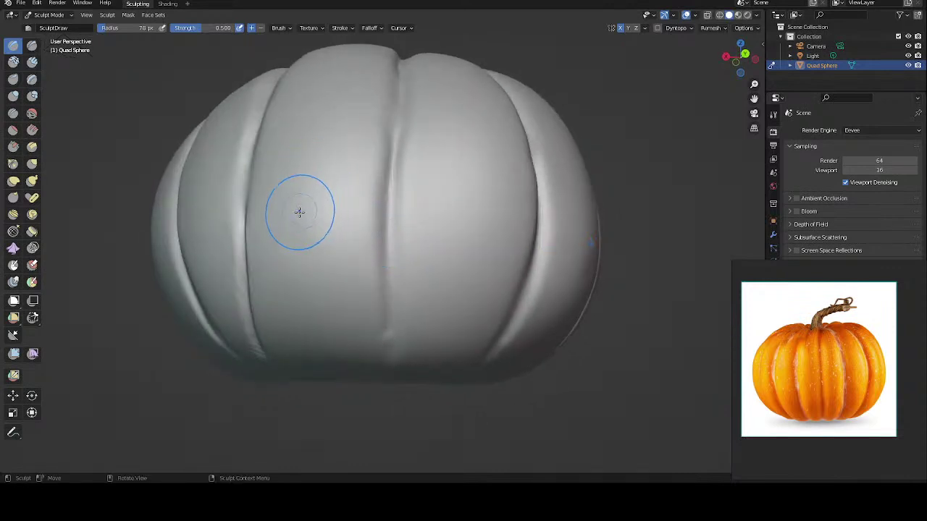
pyautogui.moveTo(321, 238); pyautogui.dragTo(315, 262)
# Step: Carve a new groove near the top and reshape the front lobe's ridge and crease
pyautogui.moveTo(318, 204); pyautogui.dragTo(308, 213)
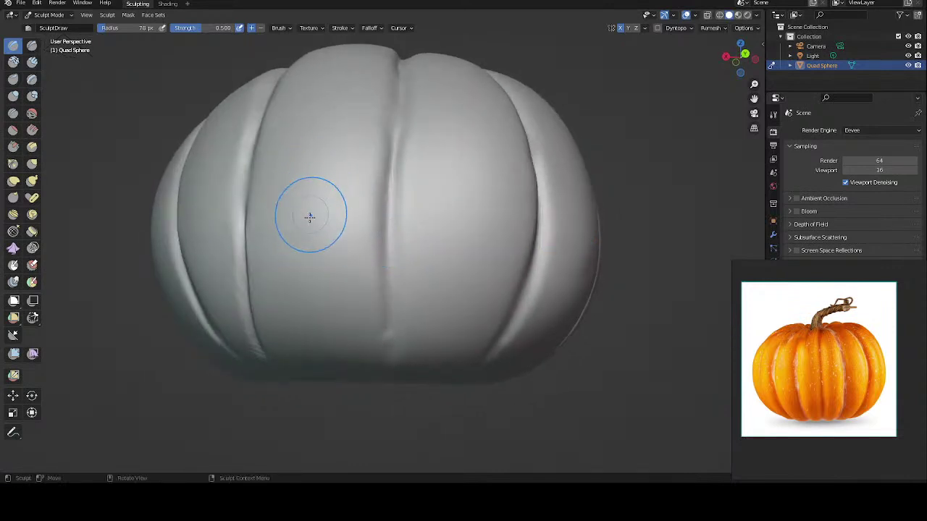
pyautogui.moveTo(306, 209)
pyautogui.mouseDown(button='middle')
pyautogui.moveTo(297, 228)
pyautogui.moveTo(292, 189)
pyautogui.mouseUp(button='middle')
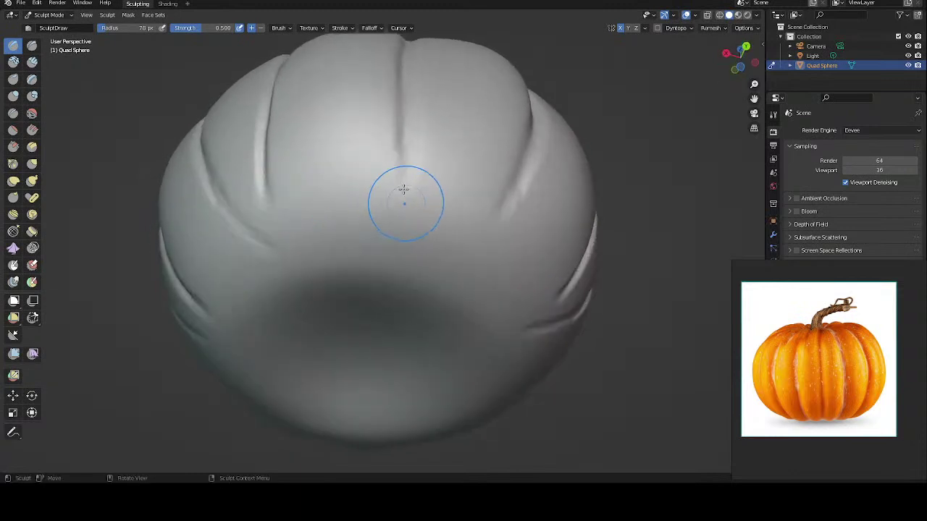
pyautogui.moveTo(404, 191); pyautogui.dragTo(403, 170)
pyautogui.moveTo(372, 191)
pyautogui.mouseDown(button='middle')
pyautogui.moveTo(435, 204)
pyautogui.moveTo(451, 221)
pyautogui.moveTo(392, 203)
pyautogui.mouseUp(button='middle')
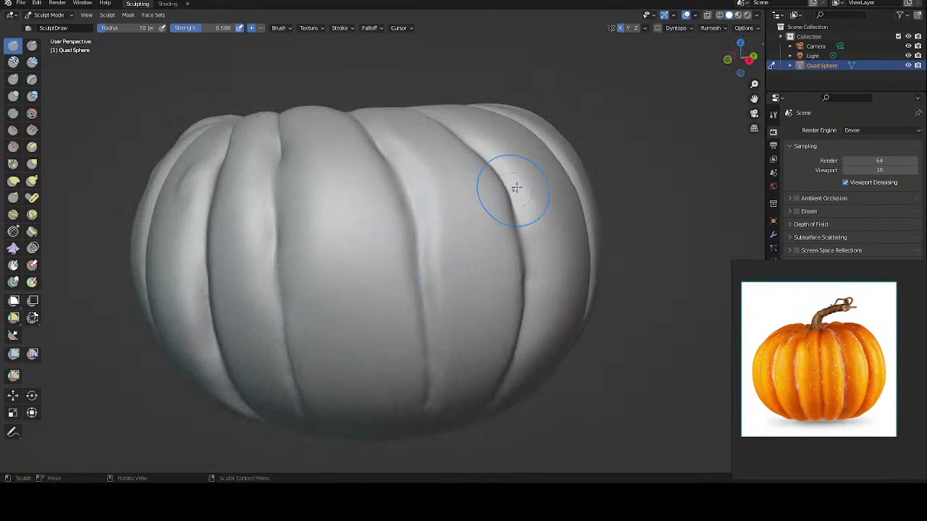
pyautogui.moveTo(427, 204); pyautogui.dragTo(476, 207, button='middle')
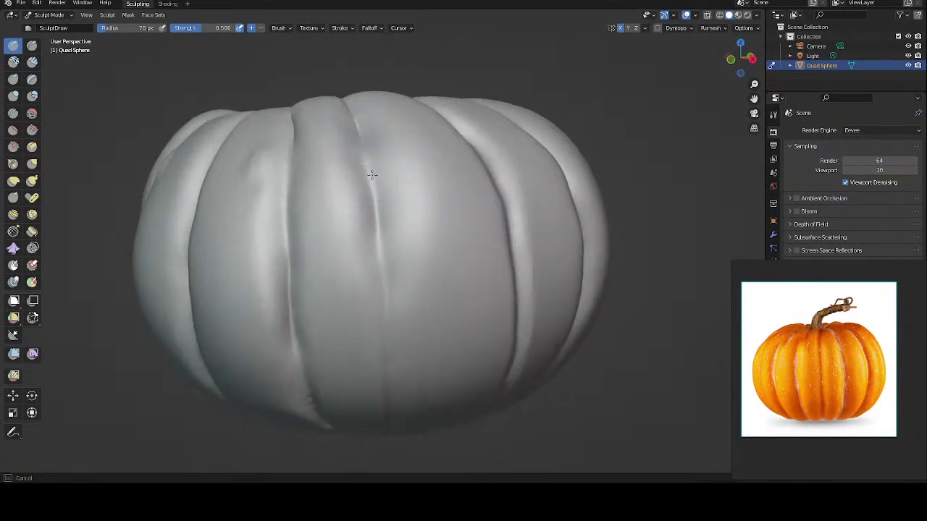
pyautogui.moveTo(383, 151); pyautogui.dragTo(379, 161, button='middle')
pyautogui.moveTo(384, 182)
pyautogui.mouseDown()
pyautogui.moveTo(394, 249)
pyautogui.moveTo(426, 180)
pyautogui.mouseUp()
pyautogui.moveTo(426, 181)
pyautogui.mouseDown(button='middle')
pyautogui.moveTo(424, 149)
pyautogui.moveTo(444, 182)
pyautogui.moveTo(435, 172)
pyautogui.moveTo(428, 191)
pyautogui.moveTo(397, 158)
pyautogui.mouseUp(button='middle')
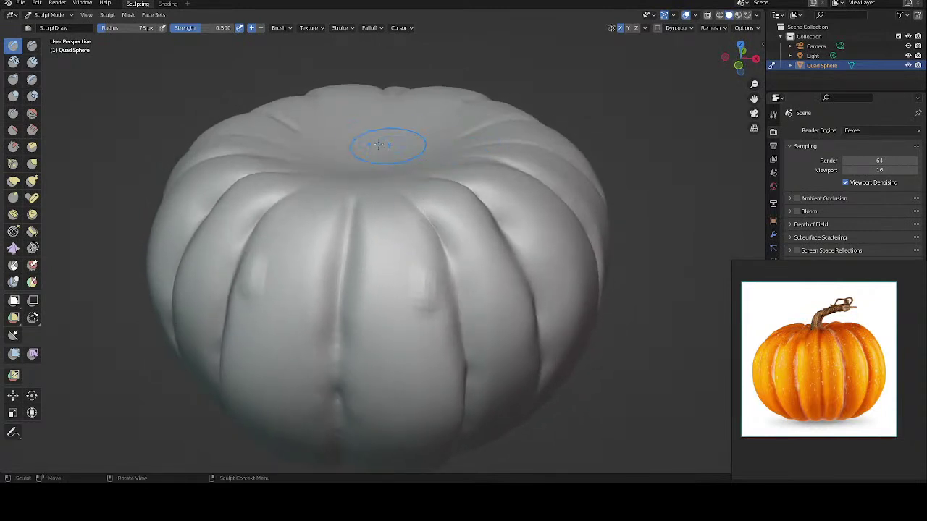
pyautogui.moveTo(482, 207)
pyautogui.mouseDown(button='middle')
pyautogui.moveTo(482, 188)
pyautogui.moveTo(504, 210)
pyautogui.mouseUp(button='middle')
pyautogui.scroll(-2, 481, 187)
pyautogui.scroll(-1, 485, 191)
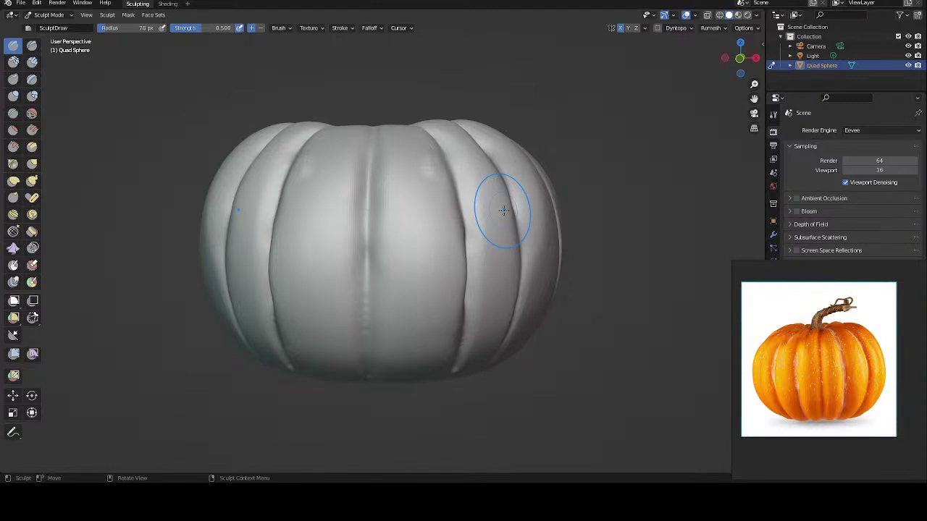
pyautogui.moveTo(367, 149)
pyautogui.mouseDown(button='middle')
pyautogui.moveTo(355, 138)
pyautogui.moveTo(341, 155)
pyautogui.mouseUp(button='middle')
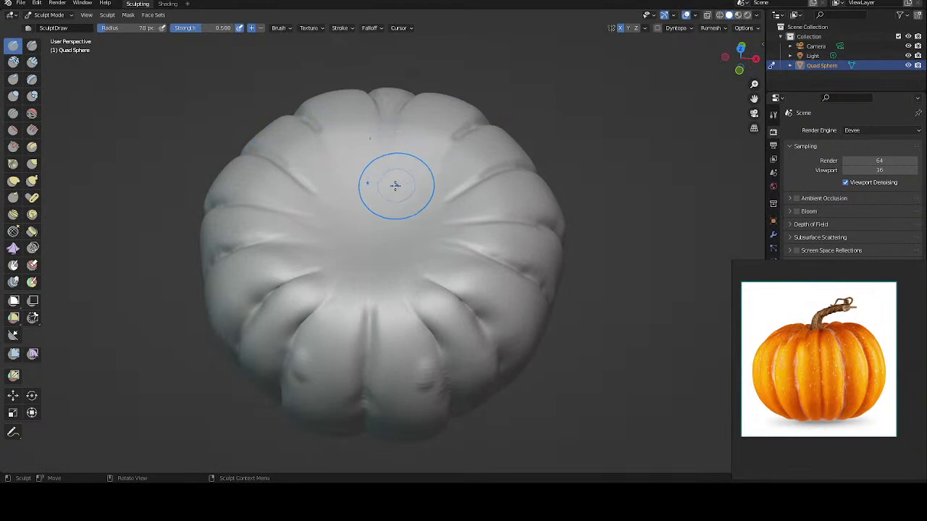
pyautogui.moveTo(393, 182)
pyautogui.mouseDown(button='middle')
pyautogui.moveTo(400, 166)
pyautogui.moveTo(394, 191)
pyautogui.moveTo(386, 109)
pyautogui.mouseUp(button='middle')
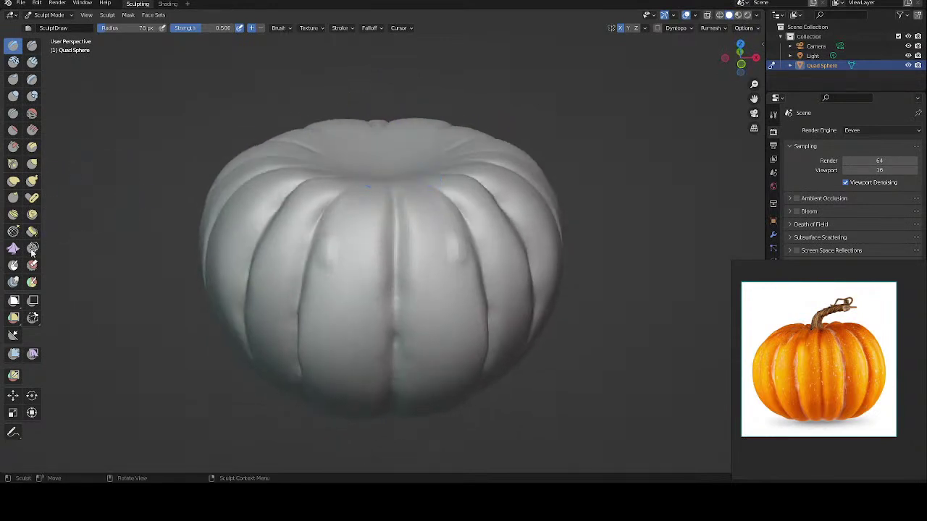
# Step: Paint a trial mask spot at the top centre with a 60 px Mask brush, then clear it
pyautogui.click(17, 266)
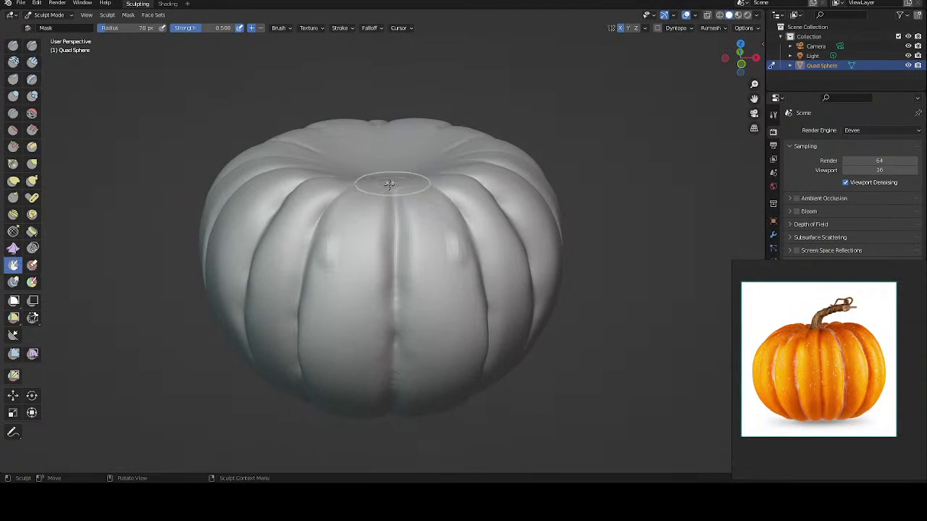
pyautogui.press('f')
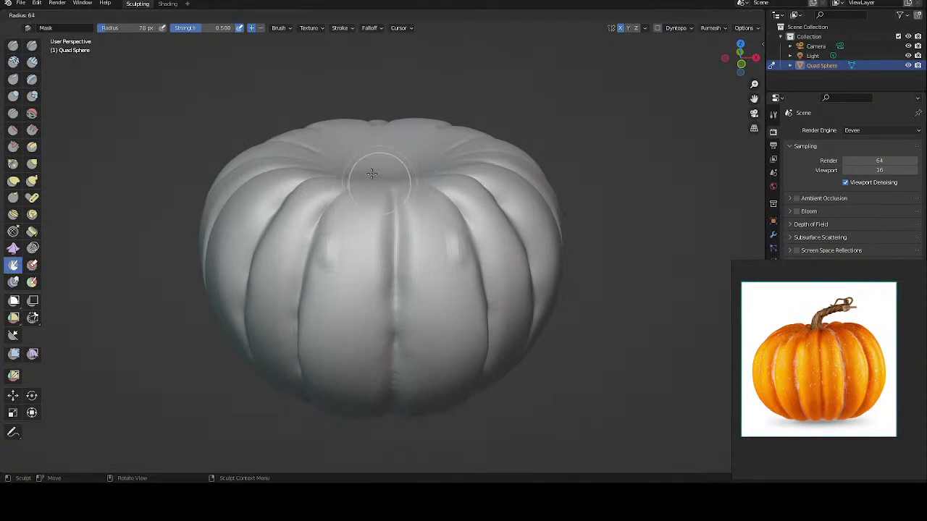
pyautogui.click(370, 173)
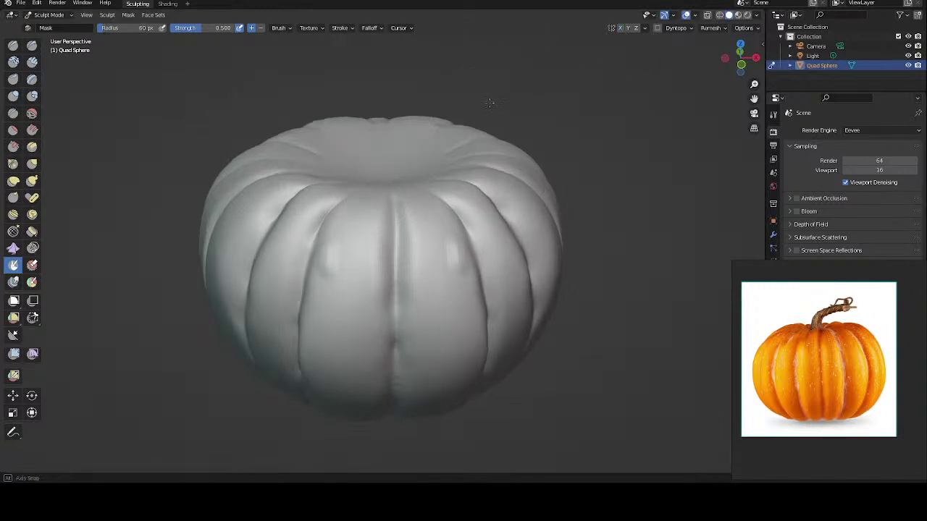
pyautogui.moveTo(490, 86); pyautogui.dragTo(488, 115, button='middle')
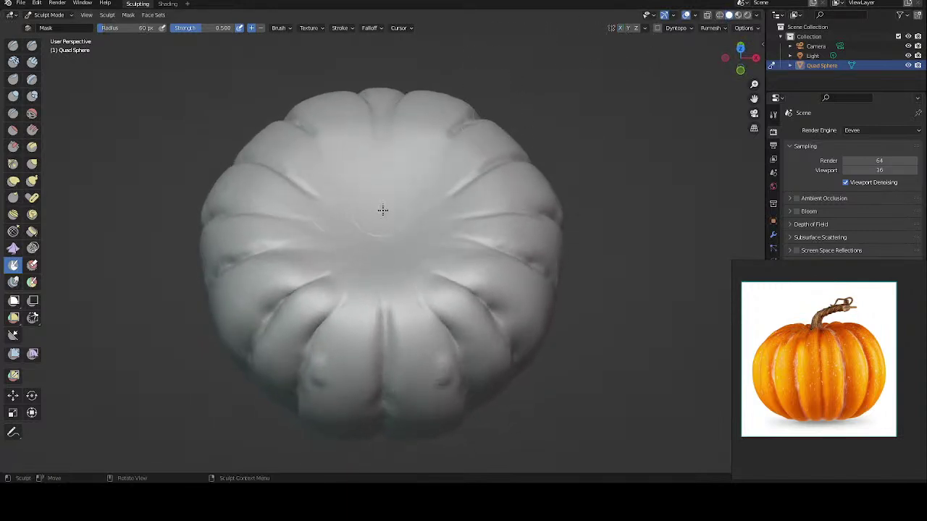
pyautogui.moveTo(382, 210); pyautogui.dragTo(362, 203)
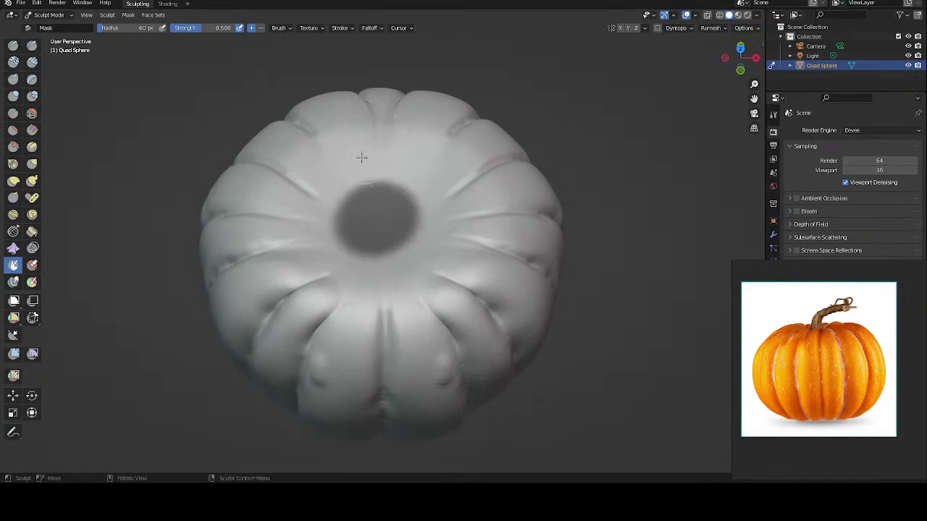
pyautogui.hotkey('alt', 'm')
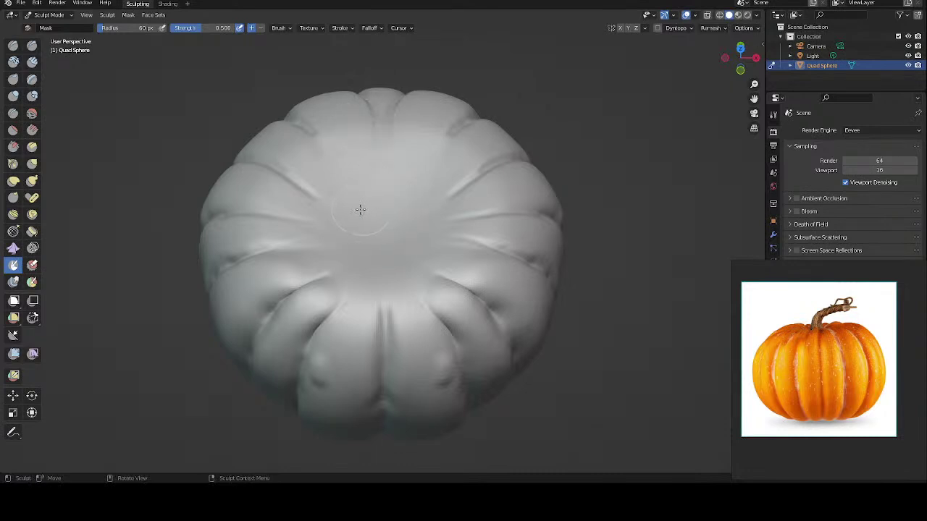
# Step: Paint a mask patch over the top centre with a 41 px brush
pyautogui.moveTo(356, 203)
pyautogui.mouseDown()
pyautogui.moveTo(388, 232)
pyautogui.moveTo(354, 234)
pyautogui.moveTo(395, 200)
pyautogui.moveTo(354, 234)
pyautogui.moveTo(343, 210)
pyautogui.moveTo(407, 208)
pyautogui.moveTo(373, 258)
pyautogui.moveTo(363, 184)
pyautogui.mouseUp()
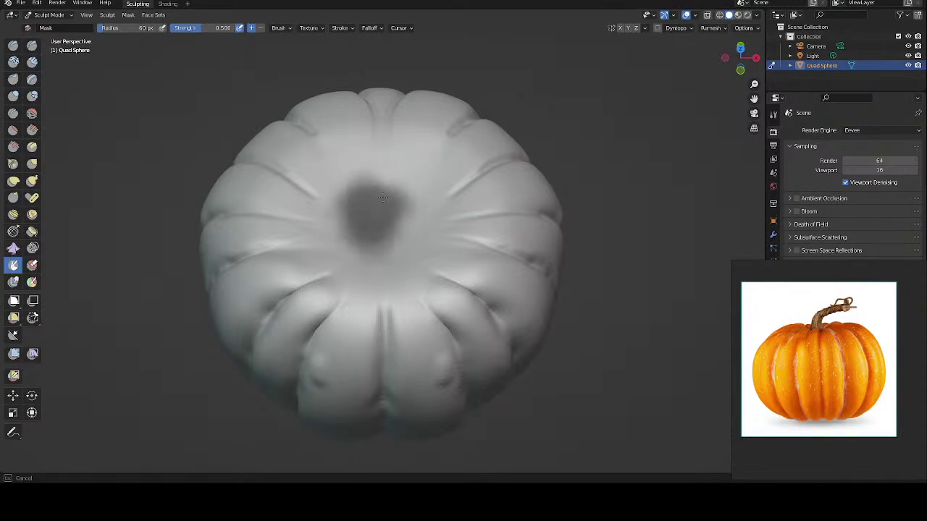
pyautogui.click(383, 198)
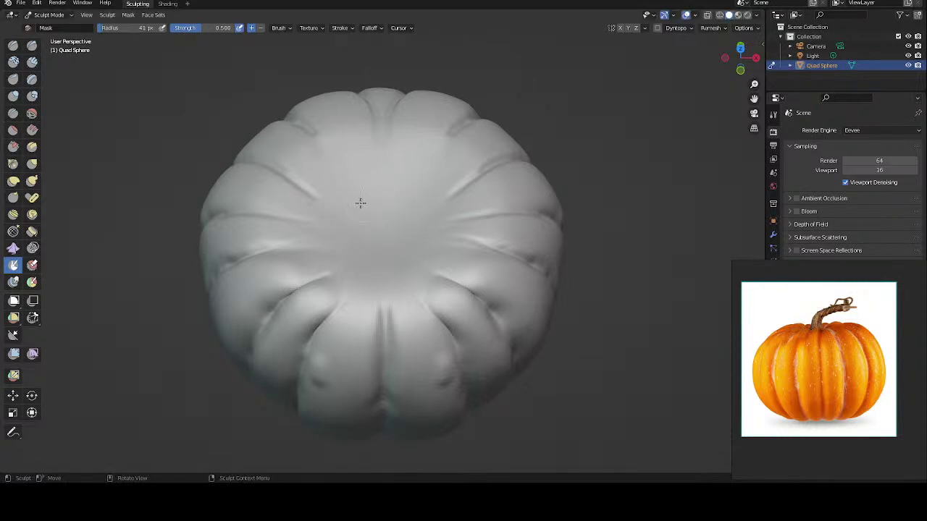
pyautogui.moveTo(388, 215)
pyautogui.mouseDown()
pyautogui.moveTo(374, 224)
pyautogui.moveTo(381, 215)
pyautogui.moveTo(370, 212)
pyautogui.moveTo(388, 213)
pyautogui.moveTo(355, 233)
pyautogui.moveTo(380, 196)
pyautogui.moveTo(411, 217)
pyautogui.moveTo(358, 237)
pyautogui.mouseUp()
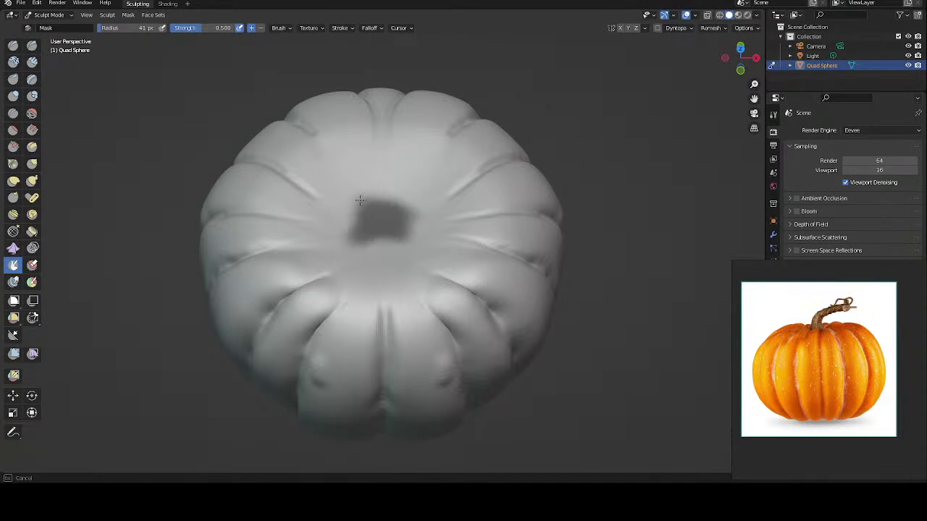
pyautogui.moveTo(360, 201); pyautogui.dragTo(382, 250)
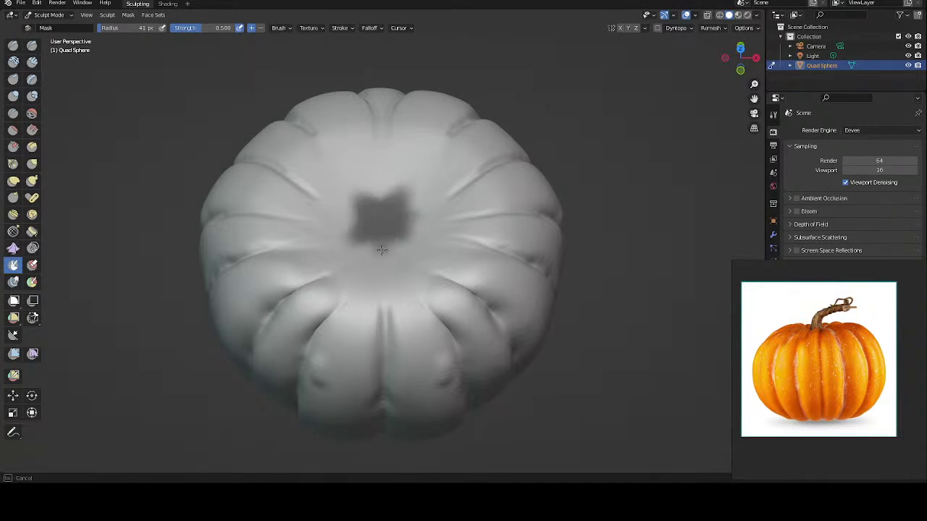
pyautogui.moveTo(382, 250); pyautogui.dragTo(383, 259)
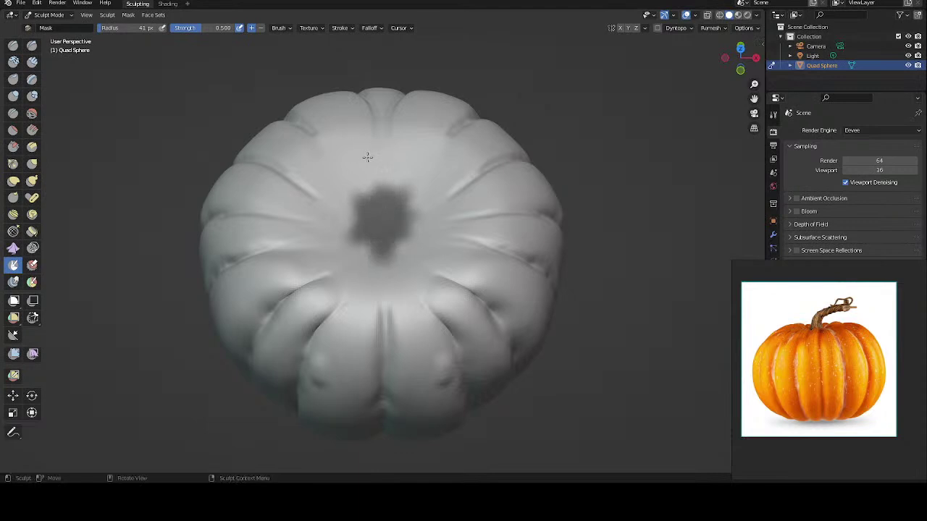
pyautogui.moveTo(368, 157); pyautogui.dragTo(356, 137, button='middle')
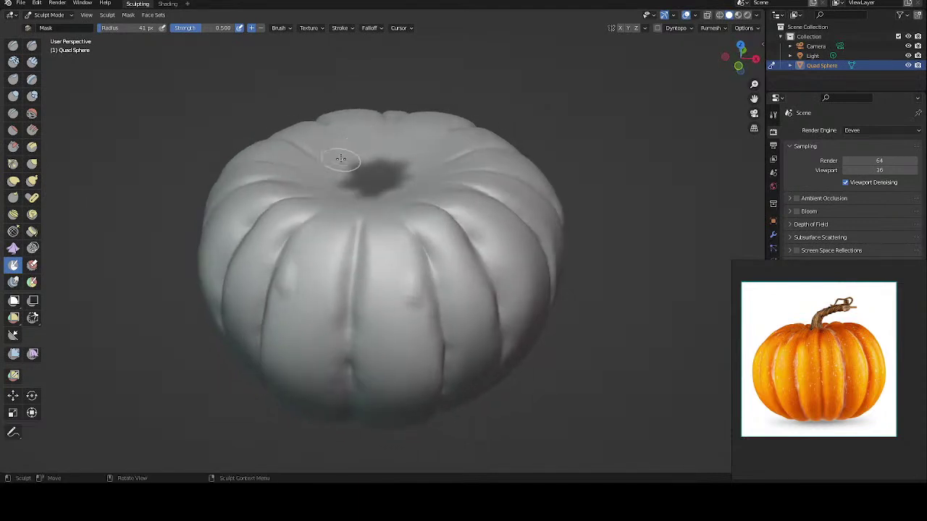
# Step: Invert the mask and select the Snake Hook brush at 131 px radius
pyautogui.press('a')
pyautogui.click(425, 206)
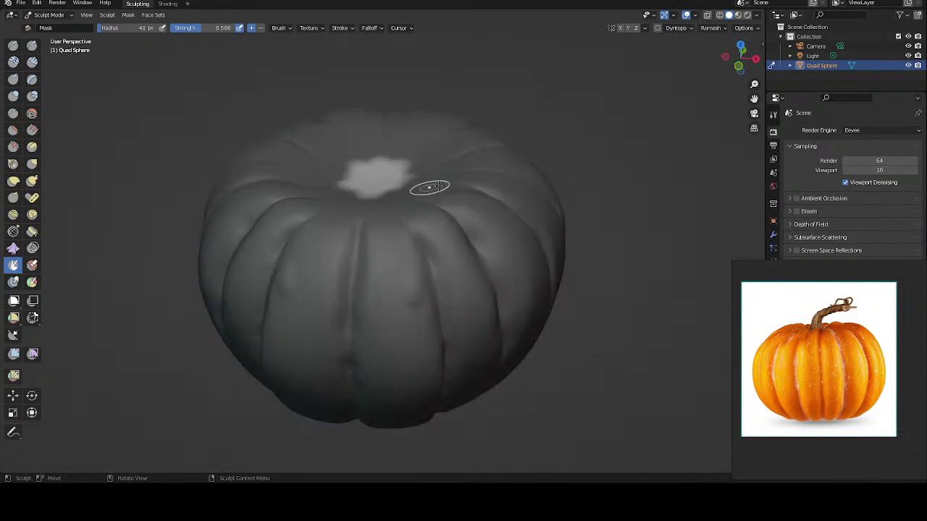
pyautogui.moveTo(430, 188); pyautogui.dragTo(440, 181, button='middle')
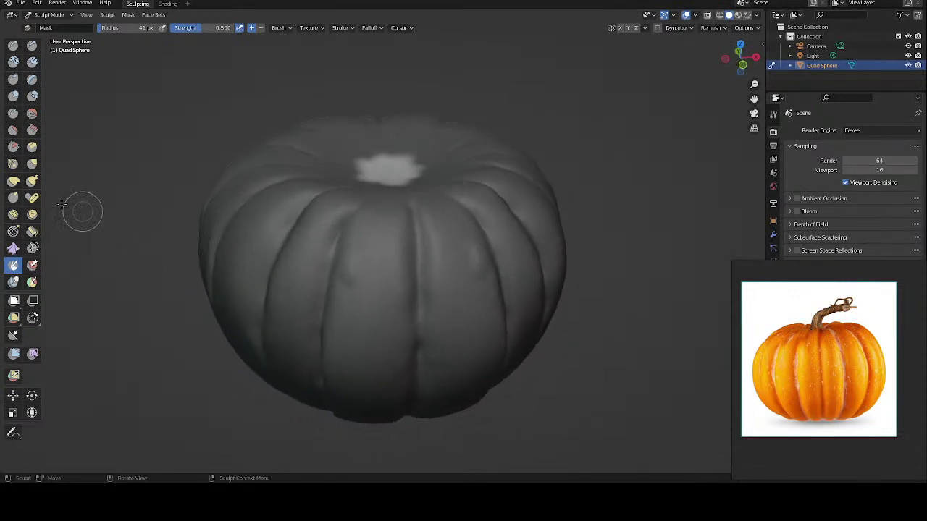
pyautogui.click(32, 181)
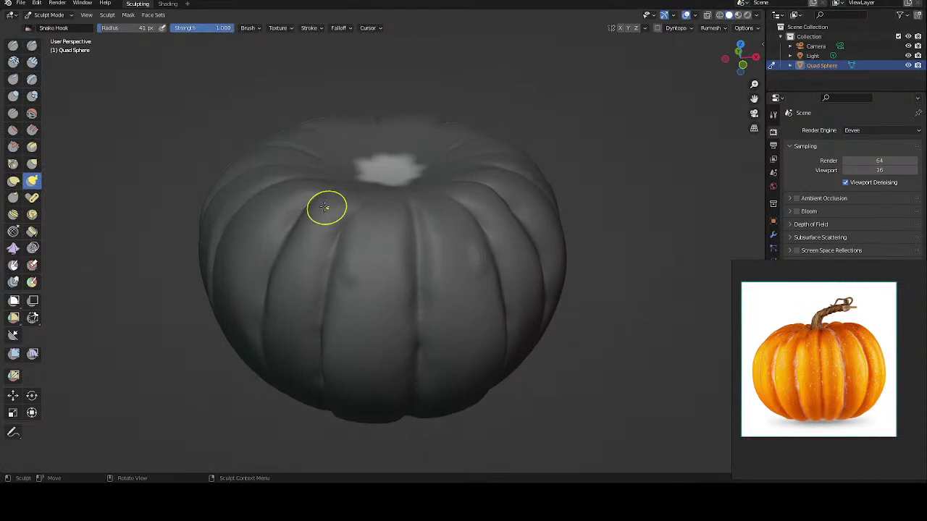
pyautogui.press('f')
pyautogui.click(372, 239)
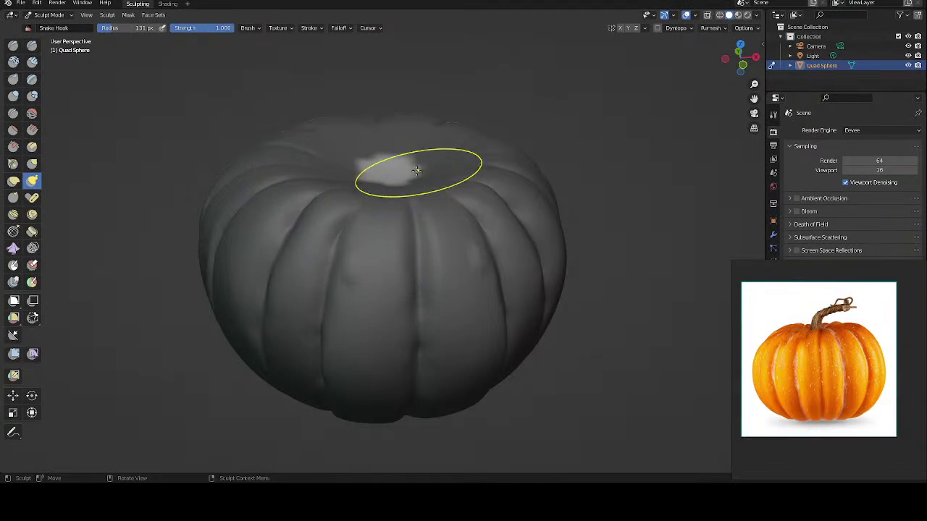
# Step: Pull a tall stem up from the top patch and bend its tip sideways into a hook
pyautogui.moveTo(417, 170)
pyautogui.mouseDown(button='middle')
pyautogui.moveTo(393, 188)
pyautogui.moveTo(378, 186)
pyautogui.mouseUp(button='middle')
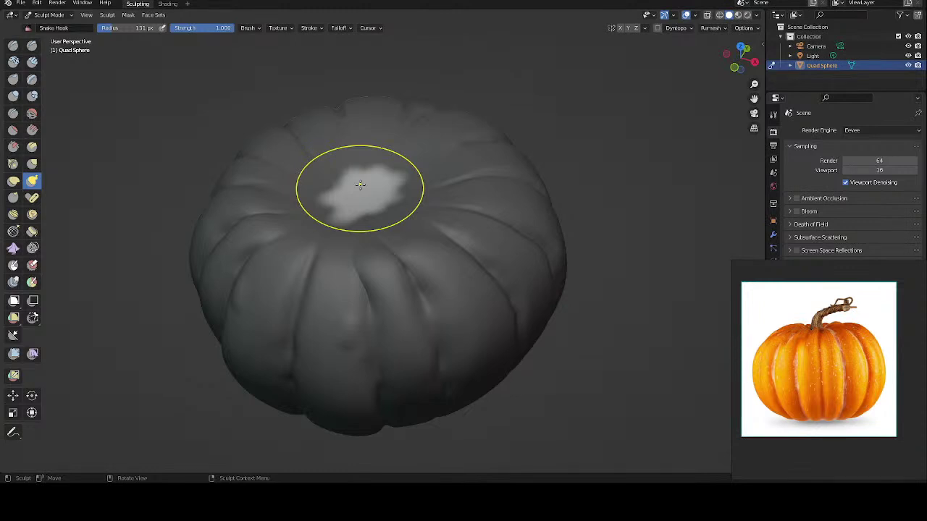
pyautogui.moveTo(404, 162); pyautogui.dragTo(362, 178, button='middle')
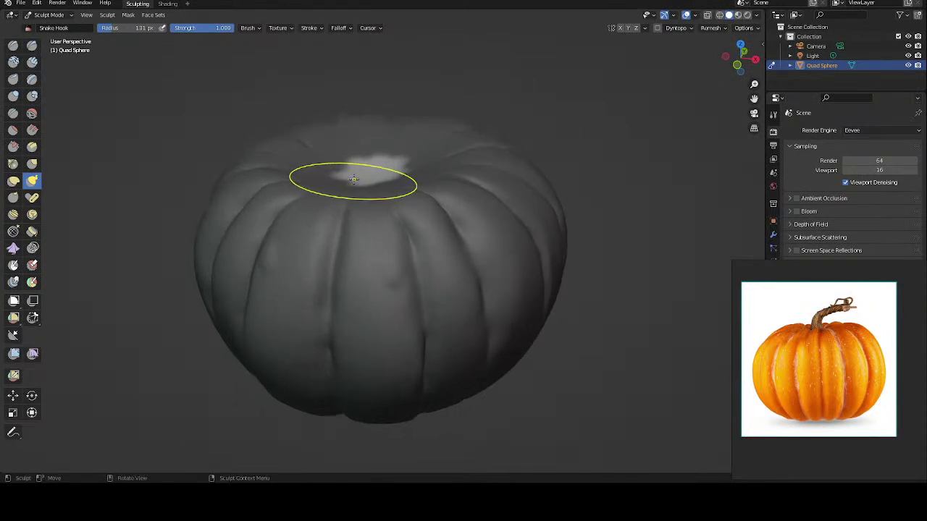
pyautogui.moveTo(353, 179); pyautogui.dragTo(357, 167)
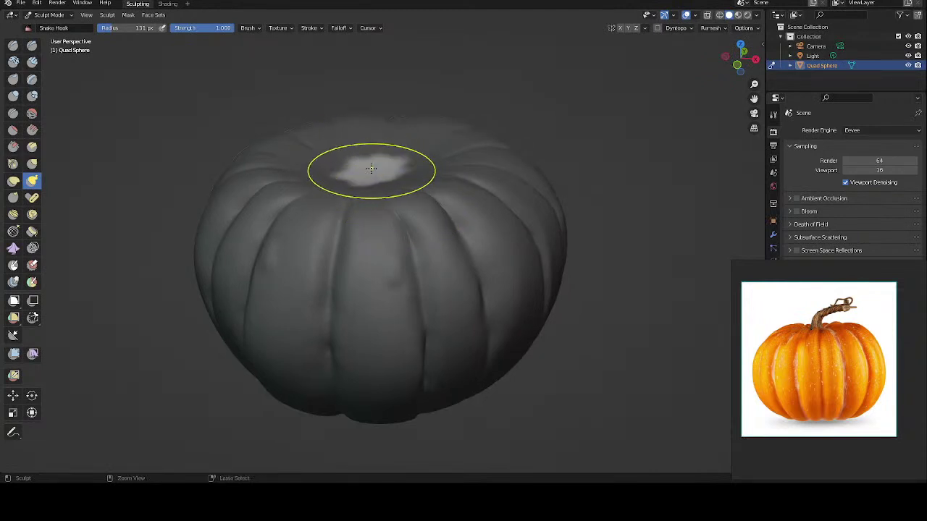
pyautogui.moveTo(372, 168); pyautogui.dragTo(355, 69)
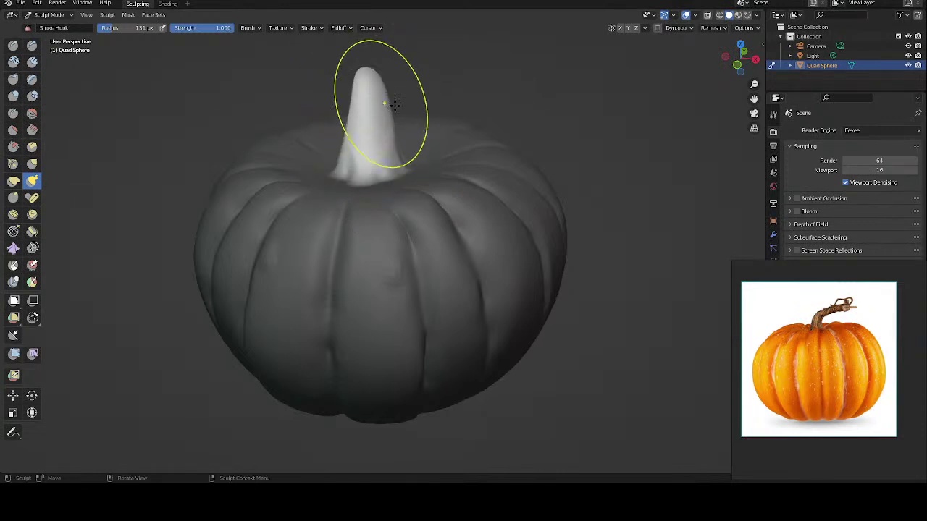
pyautogui.moveTo(383, 114)
pyautogui.mouseDown(button='middle')
pyautogui.moveTo(437, 87)
pyautogui.moveTo(485, 114)
pyautogui.moveTo(370, 112)
pyautogui.moveTo(389, 82)
pyautogui.mouseUp(button='middle')
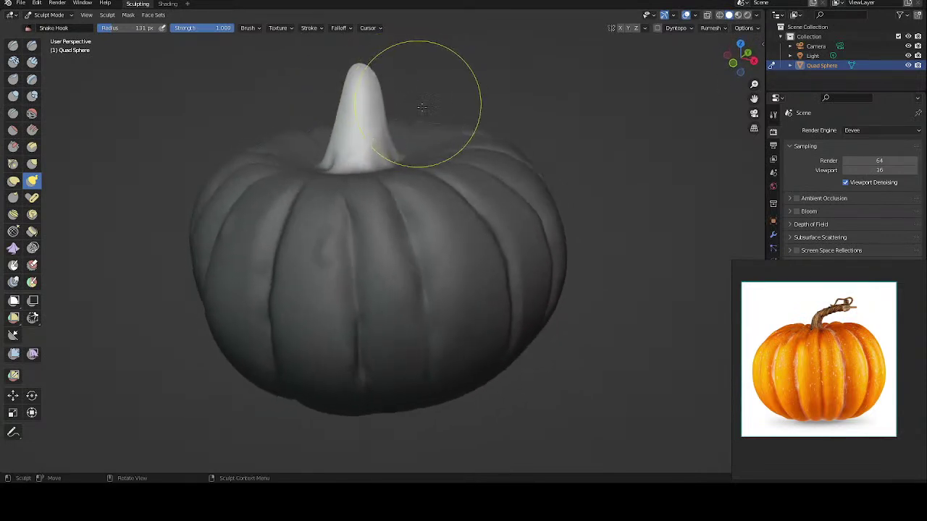
pyautogui.moveTo(378, 73); pyautogui.dragTo(475, 87)
pyautogui.moveTo(475, 86)
pyautogui.mouseDown(button='middle')
pyautogui.moveTo(544, 82)
pyautogui.moveTo(422, 70)
pyautogui.mouseUp(button='middle')
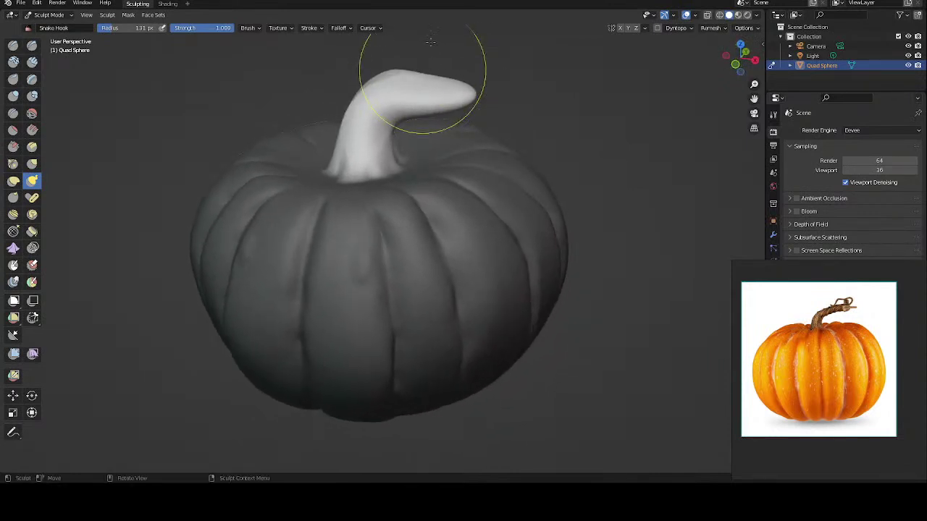
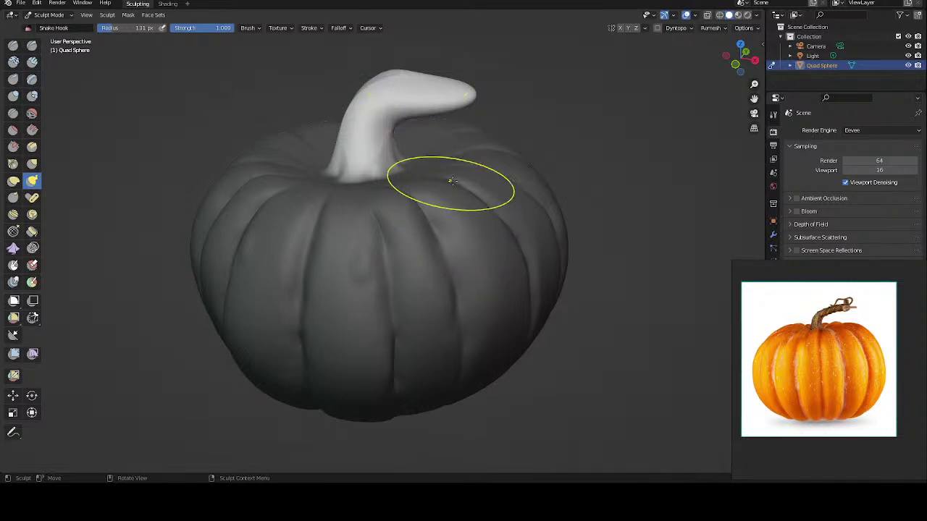
# Step: With the Elastic Deform brush at 162 px and Z symmetry, stretch the stem outward
pyautogui.moveTo(447, 182)
pyautogui.mouseDown(button='middle')
pyautogui.moveTo(451, 161)
pyautogui.moveTo(459, 169)
pyautogui.mouseUp(button='middle')
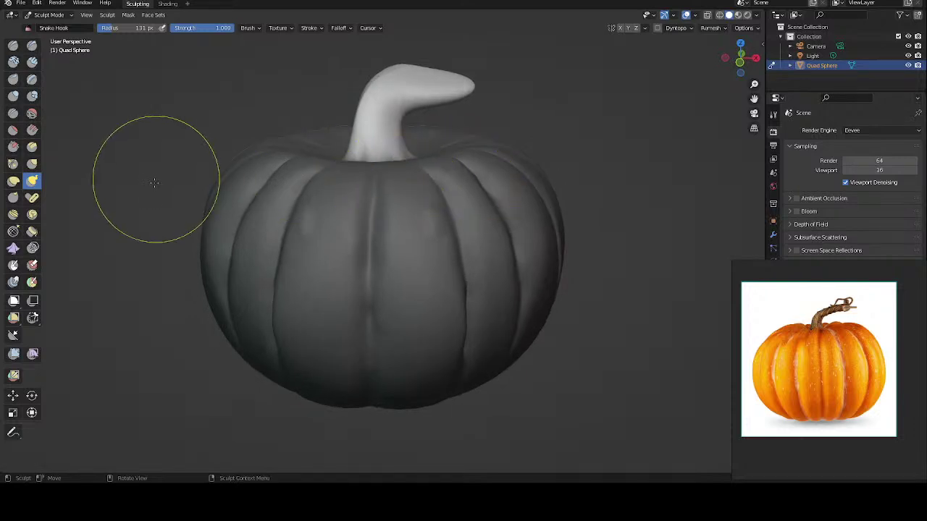
pyautogui.click(14, 183)
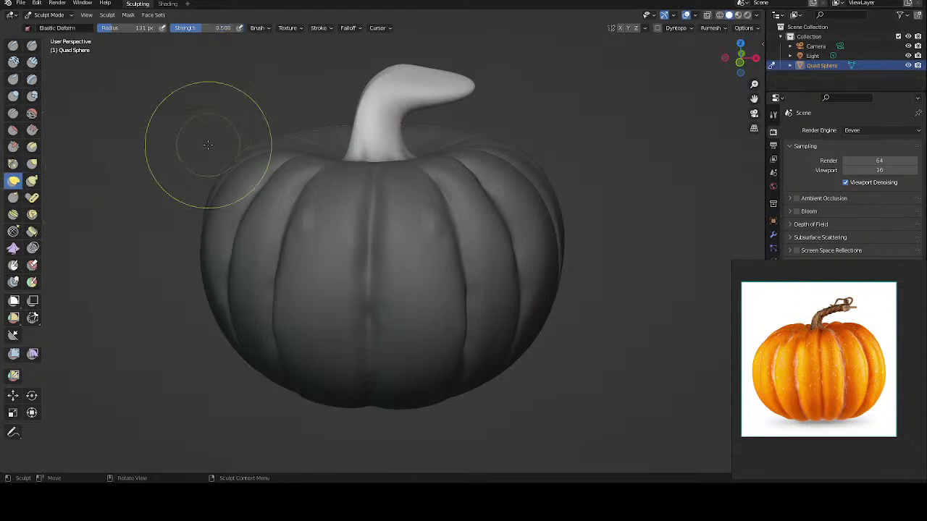
pyautogui.press('f')
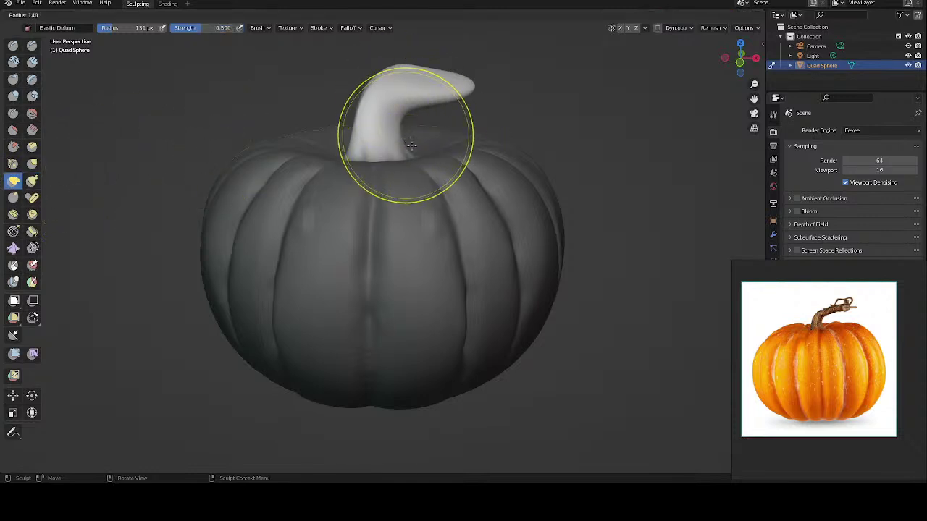
pyautogui.click(413, 155)
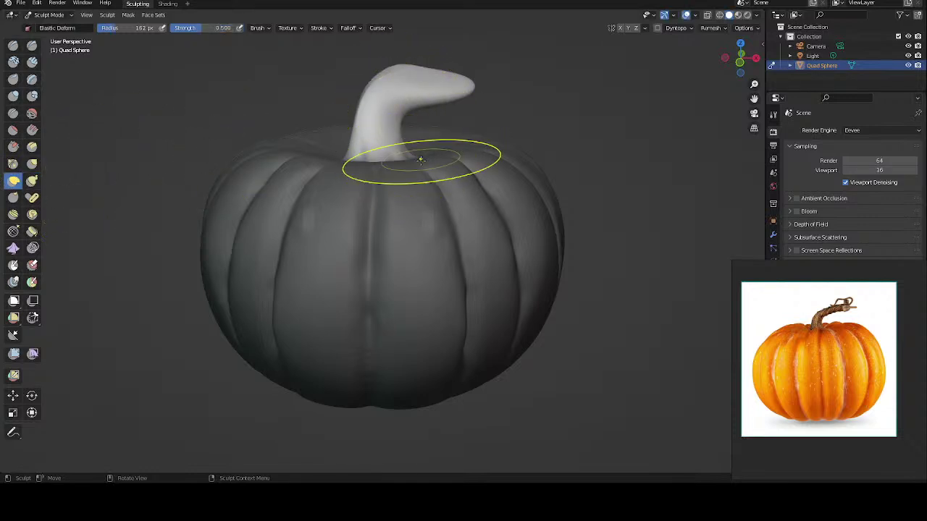
pyautogui.click(635, 28)
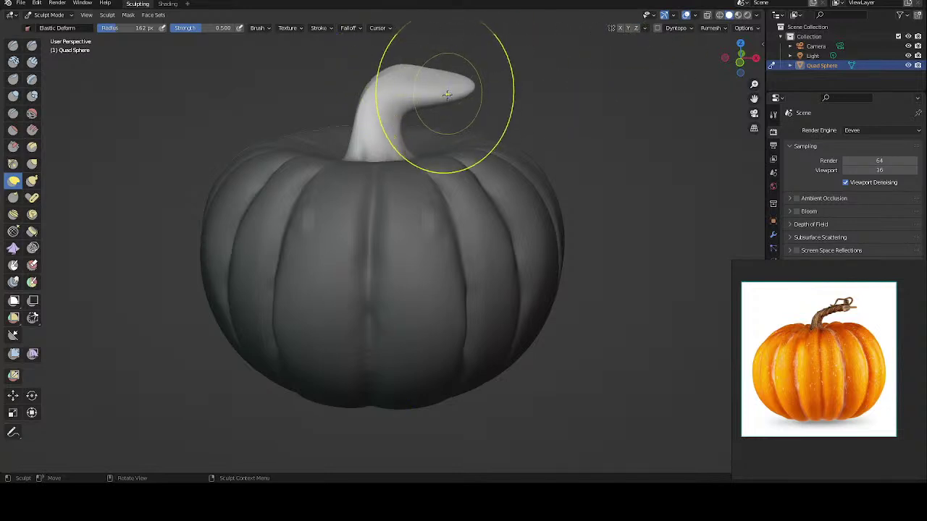
pyautogui.moveTo(441, 114); pyautogui.dragTo(444, 104)
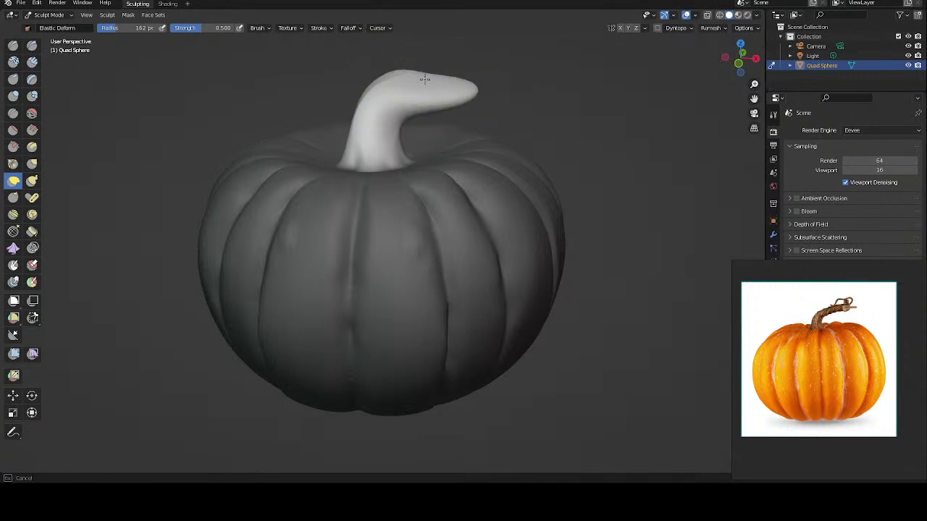
# Step: Use the Grab brush to pull the stem's top into a thicker, cleaner arch
pyautogui.click(34, 165)
pyautogui.moveTo(417, 77); pyautogui.dragTo(435, 94)
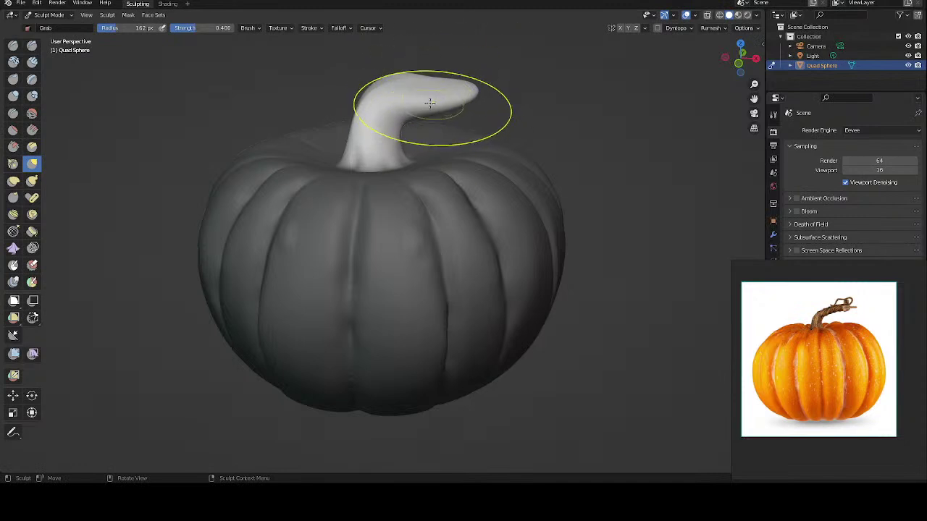
pyautogui.moveTo(430, 103); pyautogui.dragTo(386, 91, button='middle')
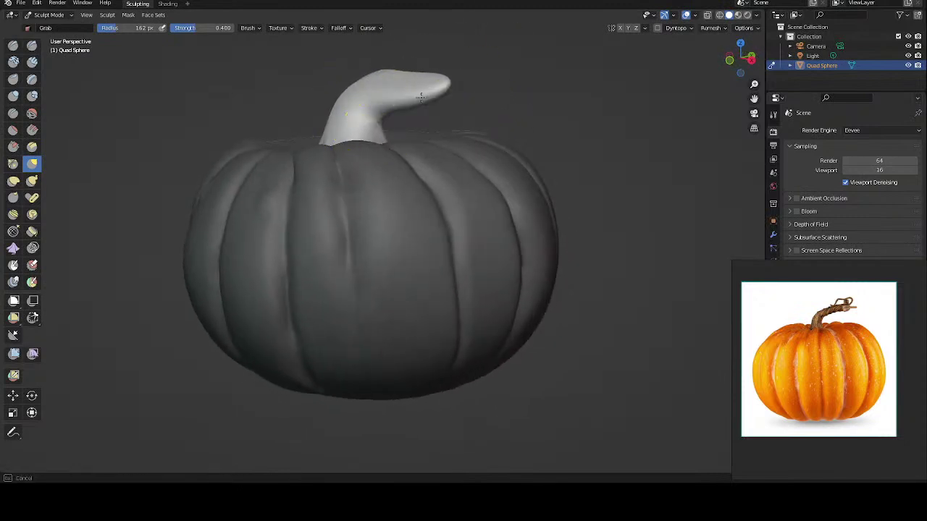
pyautogui.moveTo(424, 91); pyautogui.dragTo(410, 93, button='middle')
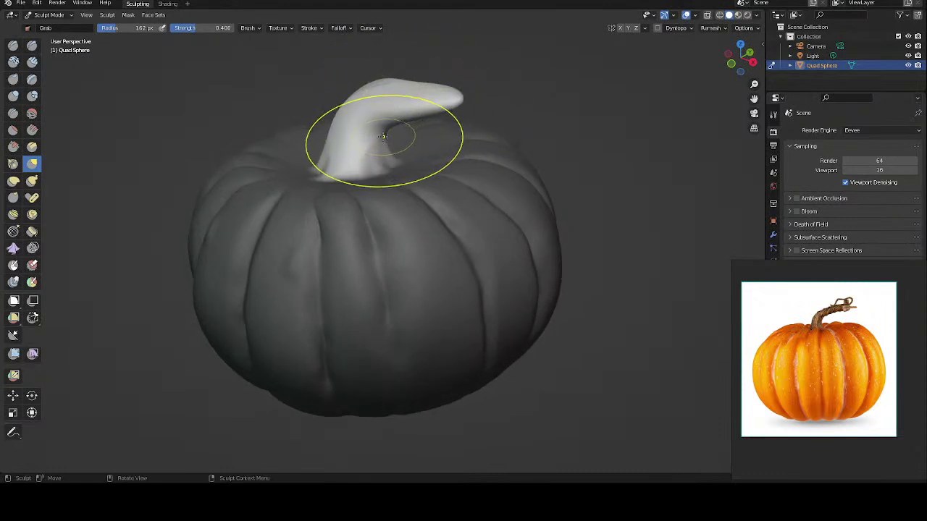
pyautogui.moveTo(413, 114)
pyautogui.mouseDown(button='middle')
pyautogui.moveTo(436, 128)
pyautogui.moveTo(451, 120)
pyautogui.mouseUp(button='middle')
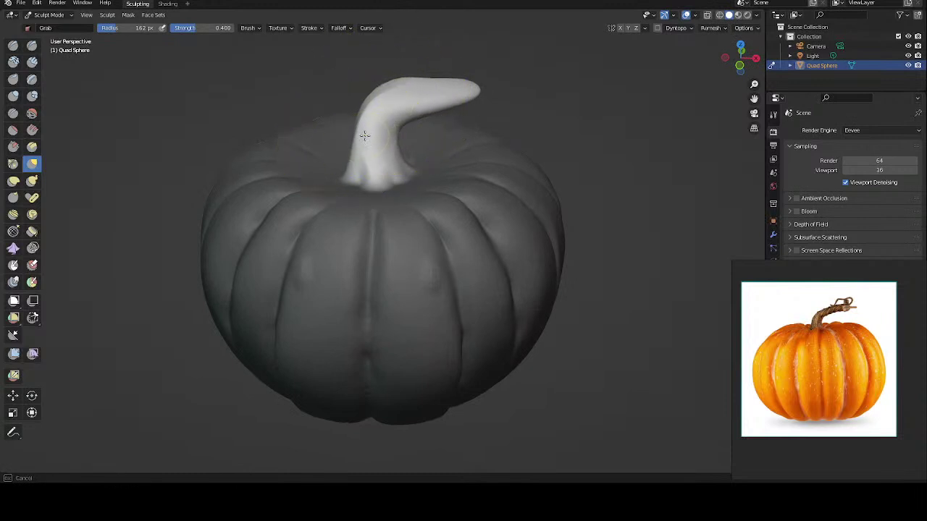
pyautogui.moveTo(394, 113)
pyautogui.mouseDown(button='middle')
pyautogui.moveTo(432, 129)
pyautogui.moveTo(373, 108)
pyautogui.moveTo(388, 71)
pyautogui.mouseUp(button='middle')
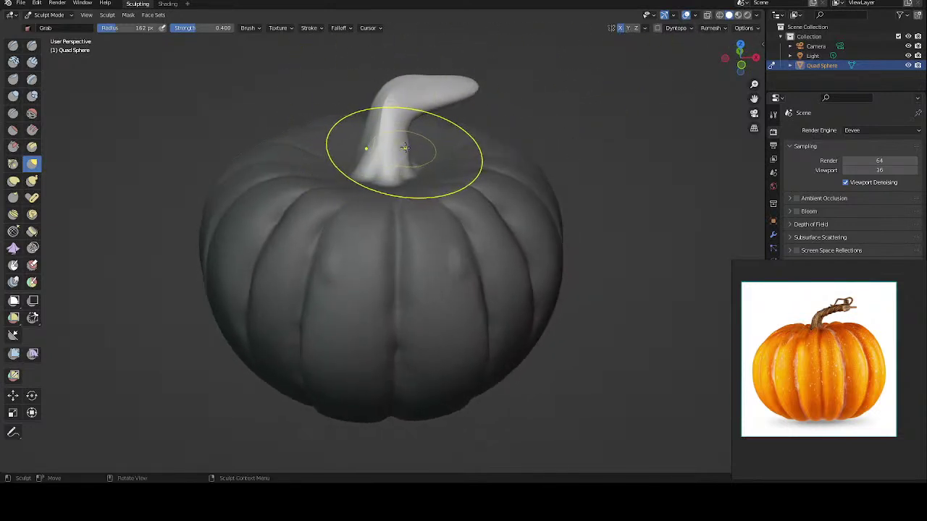
pyautogui.moveTo(395, 123); pyautogui.dragTo(384, 64, button='middle')
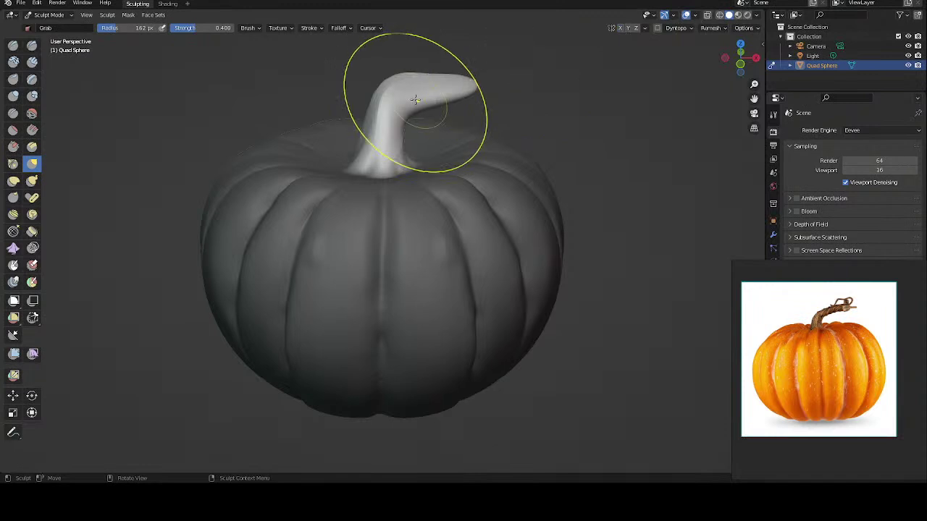
pyautogui.moveTo(393, 94)
pyautogui.mouseDown()
pyautogui.moveTo(402, 89)
pyautogui.moveTo(422, 119)
pyautogui.mouseUp()
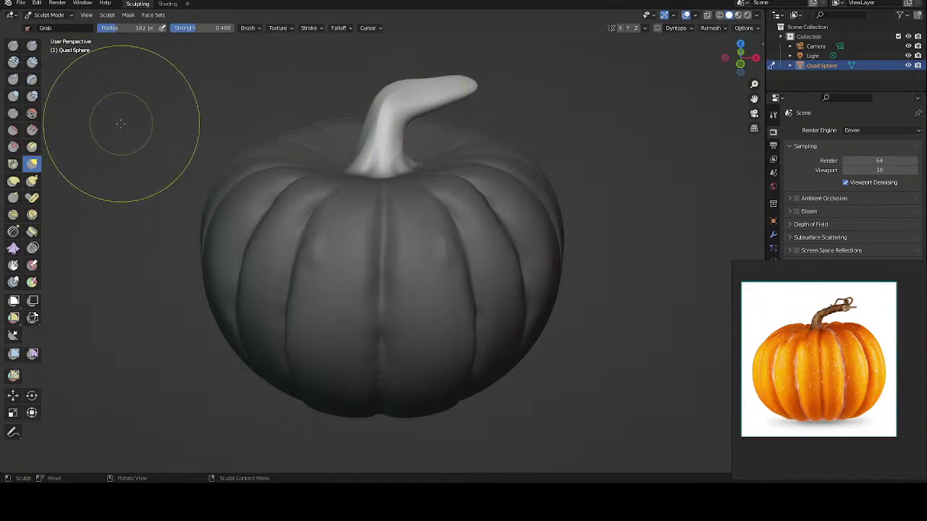
pyautogui.click(33, 181)
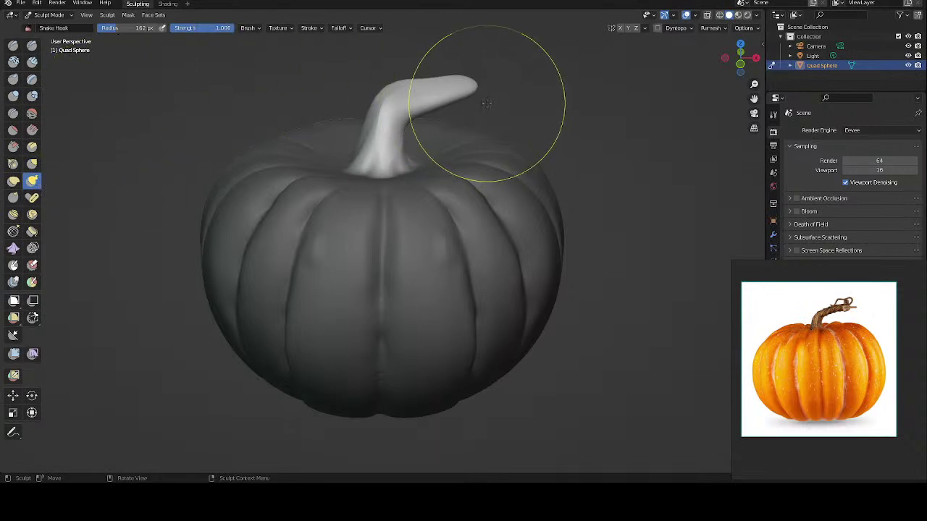
pyautogui.moveTo(476, 94)
pyautogui.mouseDown()
pyautogui.moveTo(465, 74)
pyautogui.moveTo(439, 106)
pyautogui.moveTo(395, 103)
pyautogui.mouseUp()
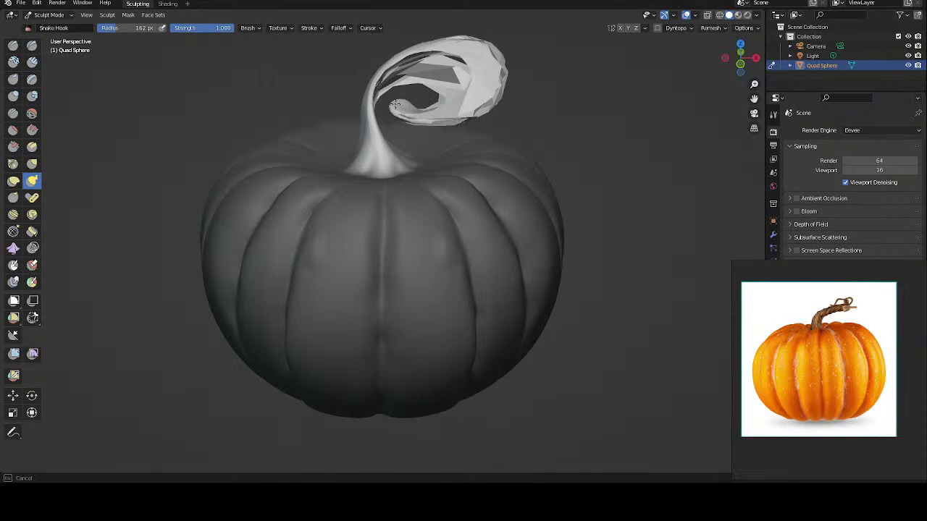
pyautogui.moveTo(395, 106); pyautogui.dragTo(406, 120)
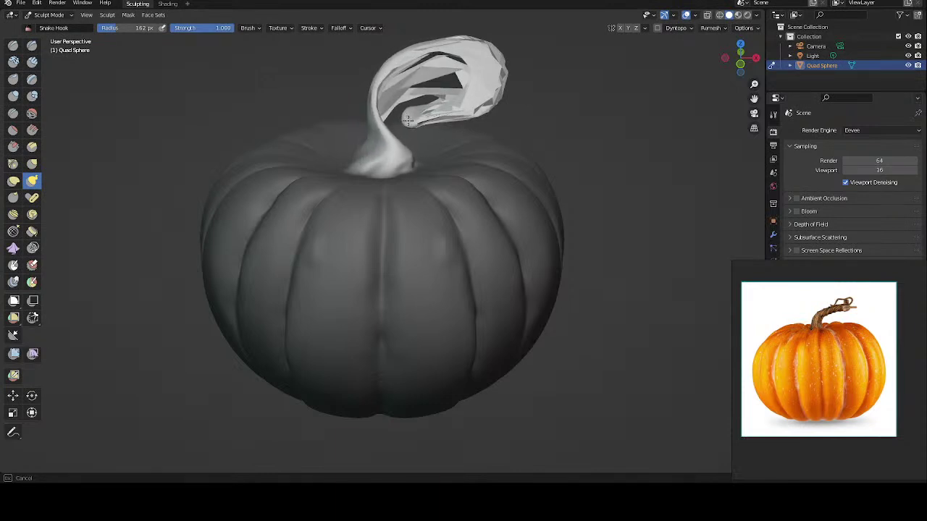
pyautogui.moveTo(407, 119); pyautogui.dragTo(404, 128)
pyautogui.hotkey('ctrl', 'z')
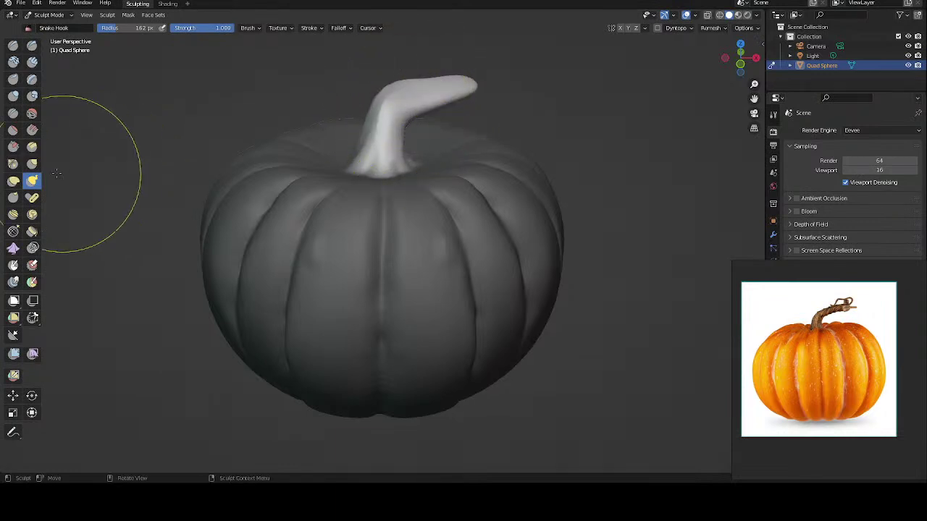
# Step: With the Grab brush, pull the stem tip outward and reshape the body's upper right
pyautogui.click(32, 169)
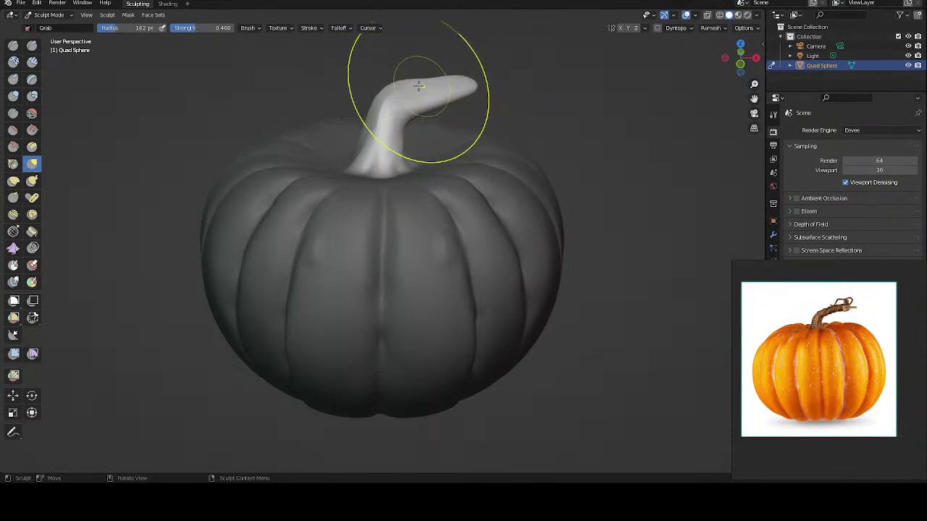
pyautogui.moveTo(401, 92)
pyautogui.mouseDown()
pyautogui.moveTo(432, 106)
pyautogui.moveTo(471, 91)
pyautogui.moveTo(471, 77)
pyautogui.moveTo(521, 43)
pyautogui.mouseUp()
pyautogui.moveTo(474, 138)
pyautogui.mouseDown()
pyautogui.moveTo(520, 151)
pyautogui.moveTo(501, 162)
pyautogui.mouseUp()
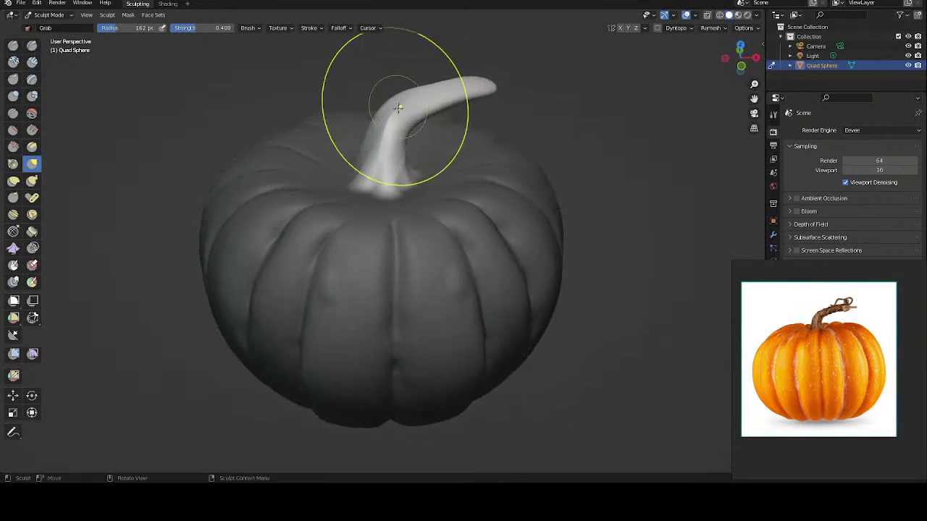
pyautogui.moveTo(372, 44); pyautogui.dragTo(435, 80, button='middle')
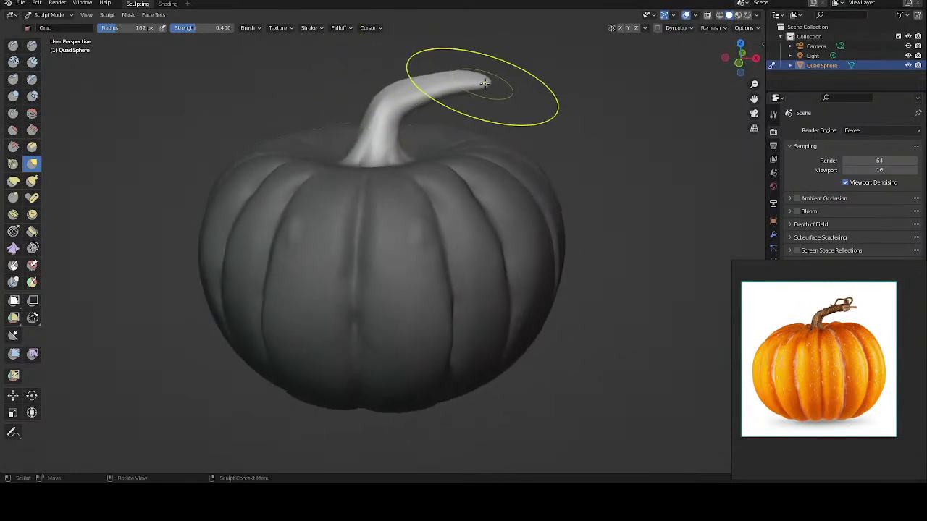
pyautogui.moveTo(484, 82)
pyautogui.mouseDown()
pyautogui.moveTo(461, 88)
pyautogui.moveTo(486, 93)
pyautogui.moveTo(497, 83)
pyautogui.mouseUp()
pyautogui.moveTo(445, 93)
pyautogui.mouseDown(button='middle')
pyautogui.moveTo(543, 117)
pyautogui.moveTo(450, 82)
pyautogui.mouseUp(button='middle')
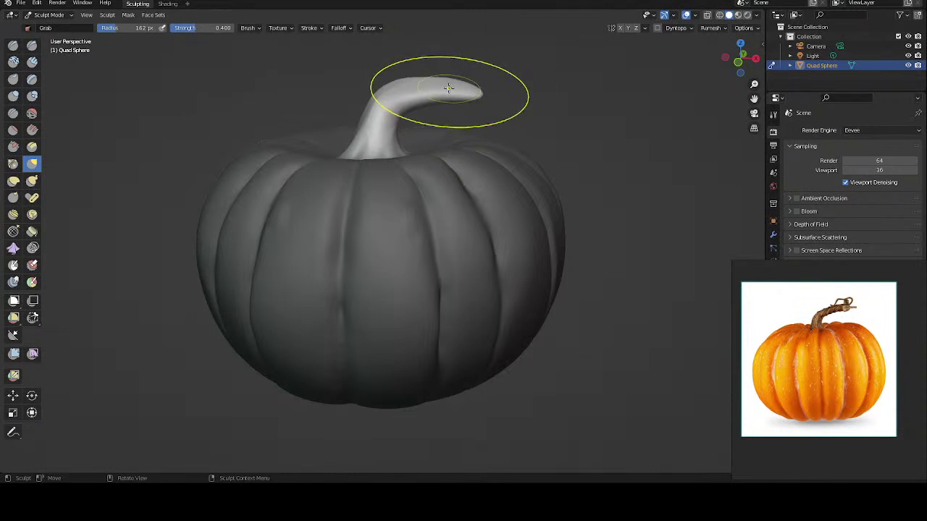
# Step: Stretch the stem's curve and tip further, then switch to the Draw brush at 0.5 strength
pyautogui.moveTo(455, 91); pyautogui.dragTo(468, 110, button='middle')
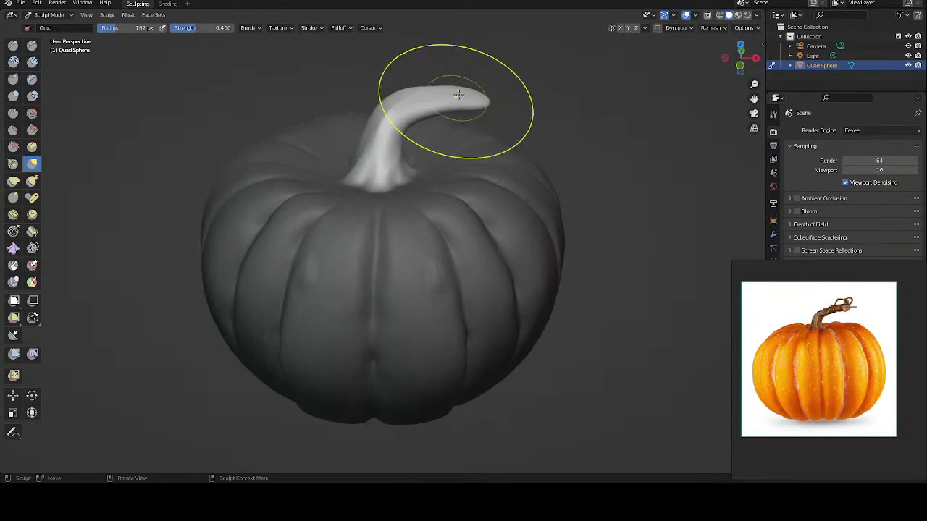
pyautogui.moveTo(467, 88); pyautogui.dragTo(461, 85)
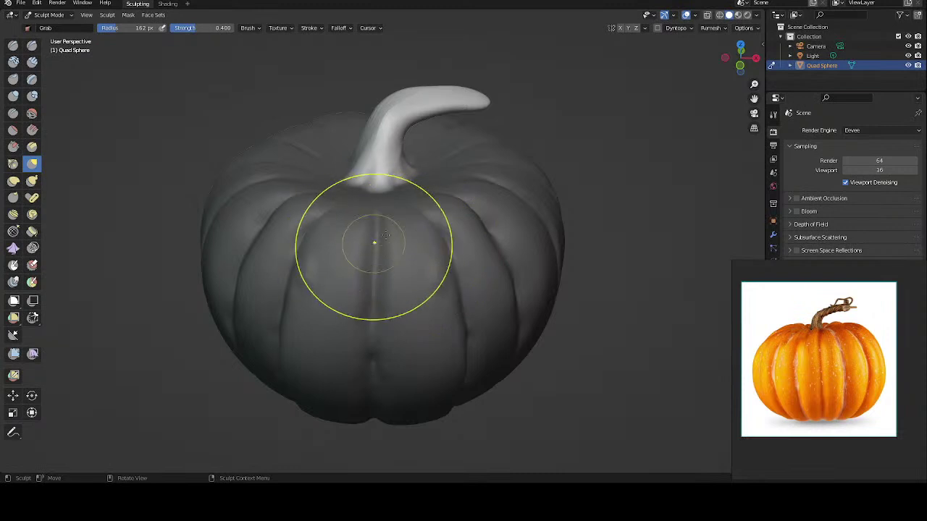
pyautogui.moveTo(399, 249)
pyautogui.mouseDown(button='middle')
pyautogui.moveTo(430, 248)
pyautogui.moveTo(395, 242)
pyautogui.mouseUp(button='middle')
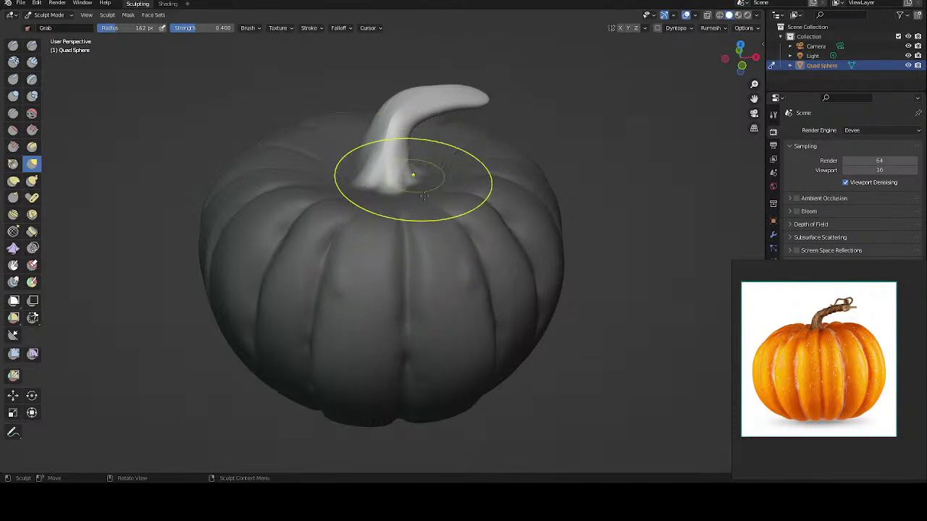
pyautogui.moveTo(399, 166); pyautogui.dragTo(405, 153, button='middle')
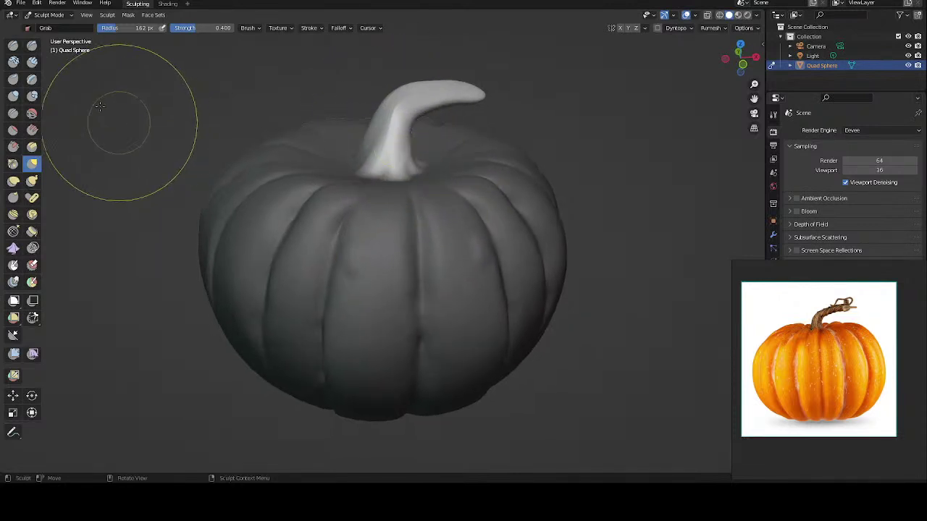
pyautogui.click(14, 46)
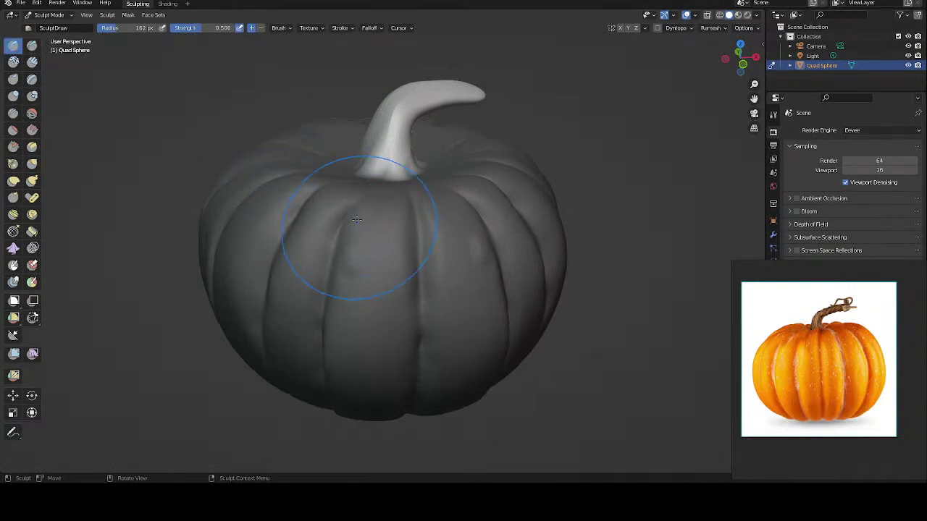
# Step: Resize the Draw brush to 67 px and sculpt strokes up the stem
pyautogui.press('f')
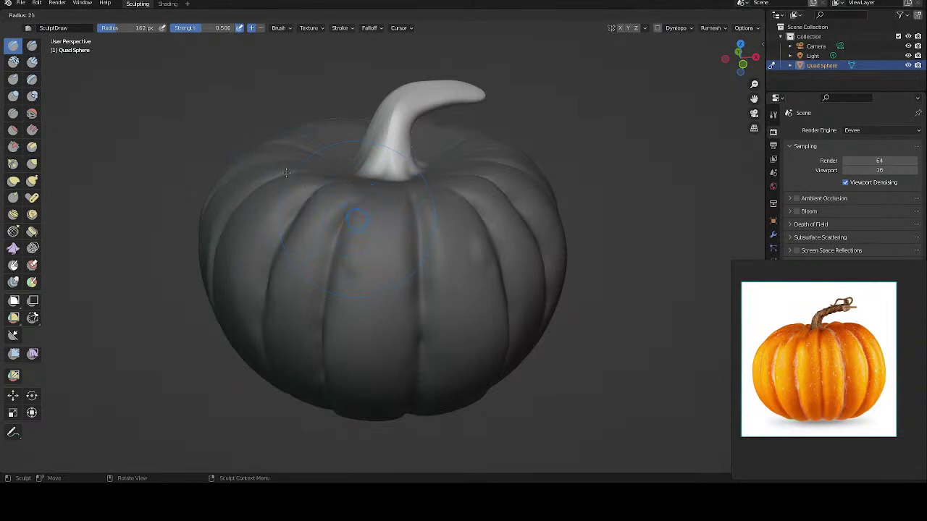
pyautogui.click(286, 169)
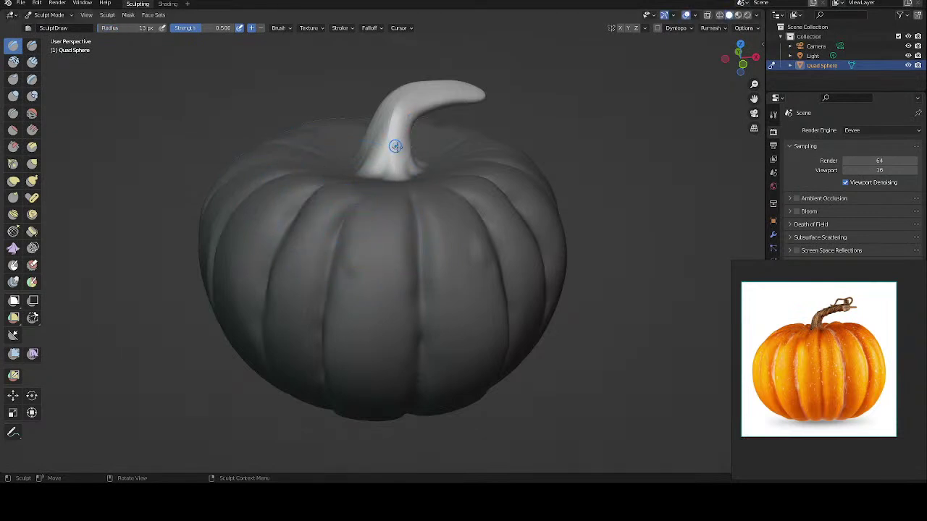
pyautogui.scroll(1, 395, 141)
pyautogui.scroll(2, 404, 132)
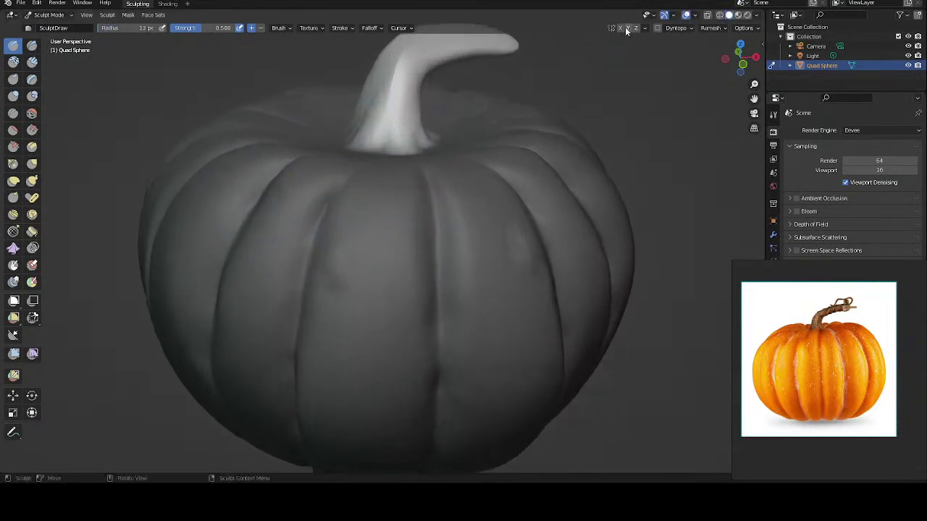
pyautogui.moveTo(382, 94); pyautogui.dragTo(385, 91, button='middle')
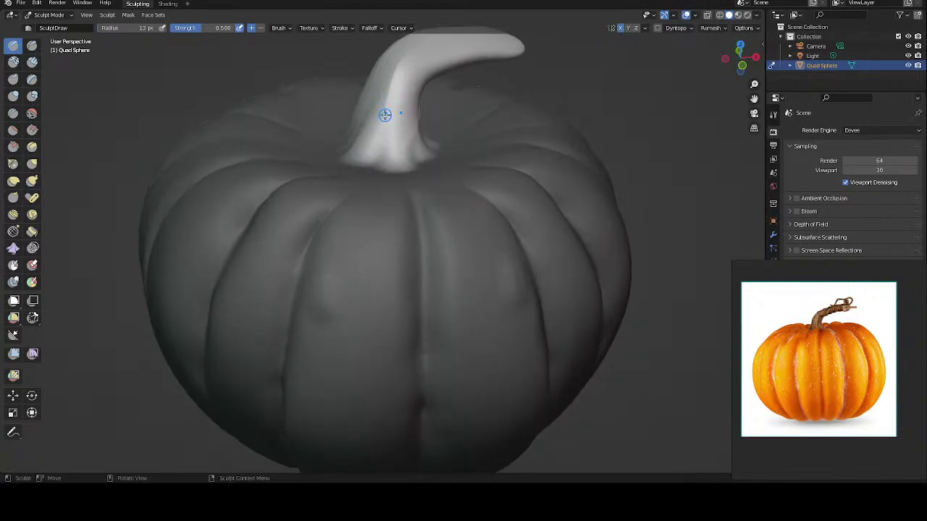
pyautogui.press('f')
pyautogui.click(382, 121)
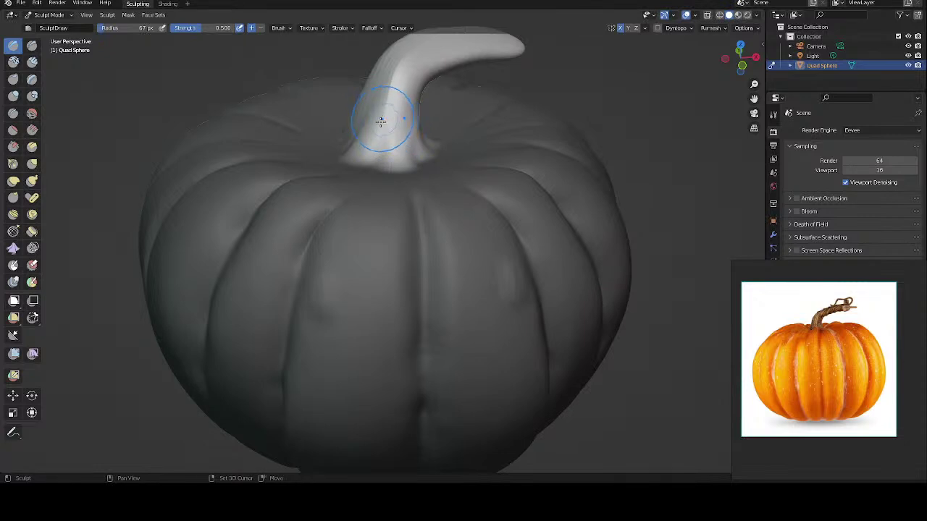
pyautogui.moveTo(381, 121)
pyautogui.mouseDown()
pyautogui.moveTo(413, 60)
pyautogui.moveTo(404, 72)
pyautogui.mouseUp()
pyautogui.moveTo(404, 83)
pyautogui.mouseDown(button='middle')
pyautogui.moveTo(420, 93)
pyautogui.moveTo(417, 78)
pyautogui.moveTo(428, 91)
pyautogui.mouseUp(button='middle')
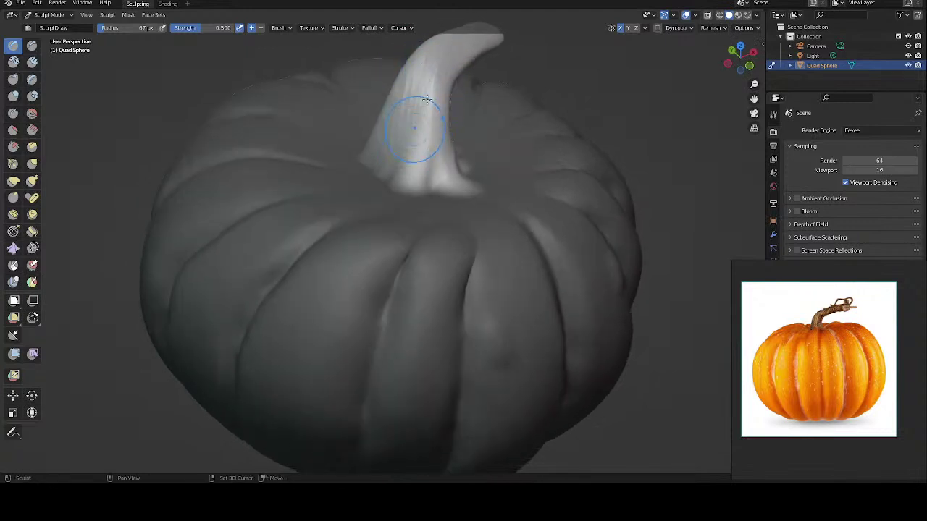
pyautogui.moveTo(407, 77)
pyautogui.mouseDown(button='middle')
pyautogui.moveTo(369, 65)
pyautogui.moveTo(383, 73)
pyautogui.mouseUp(button='middle')
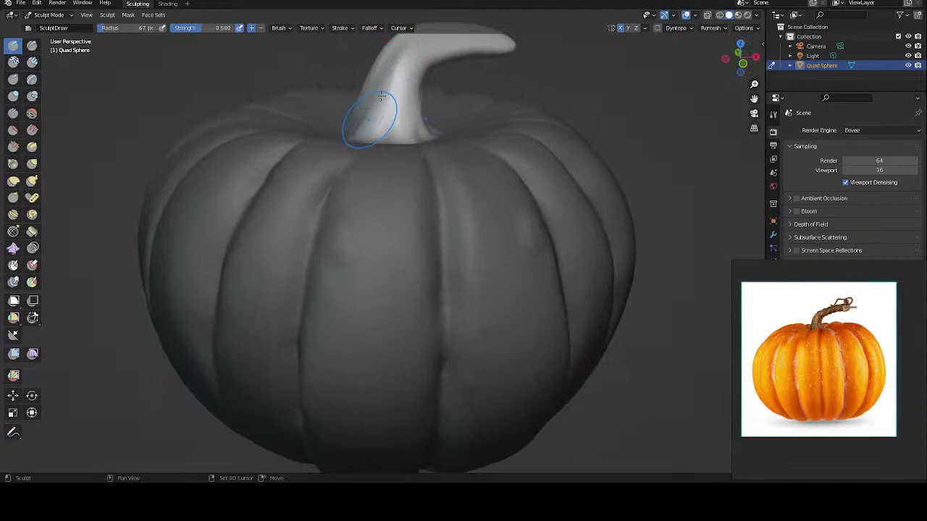
pyautogui.moveTo(379, 95); pyautogui.dragTo(395, 61)
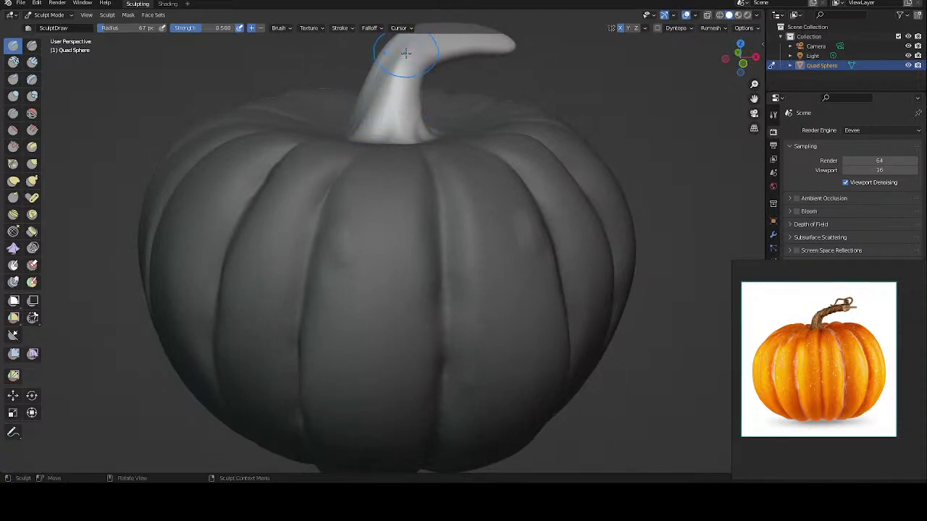
pyautogui.moveTo(380, 86); pyautogui.dragTo(382, 83, button='middle')
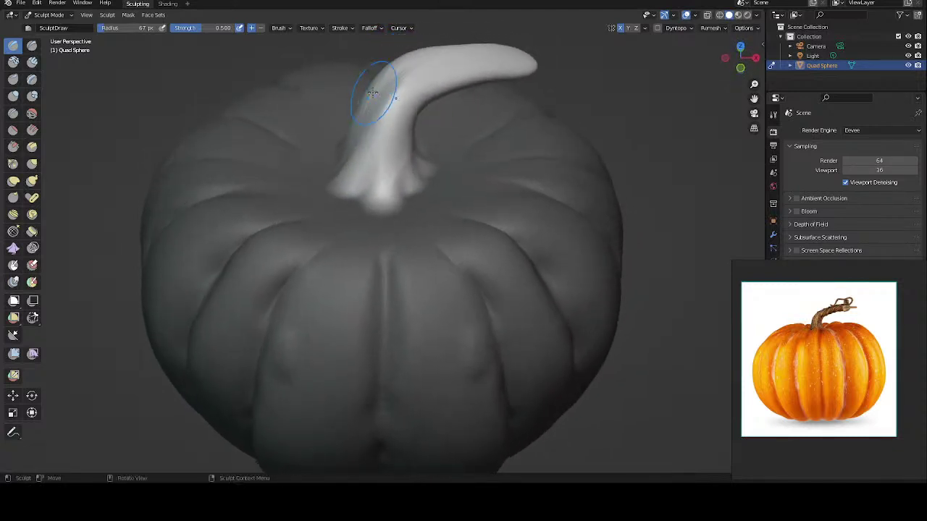
# Step: Shrink the brush to 19 px and sculpt detail around the stem's base
pyautogui.press('f')
pyautogui.click(325, 113)
pyautogui.moveTo(363, 194); pyautogui.dragTo(354, 137, button='middle')
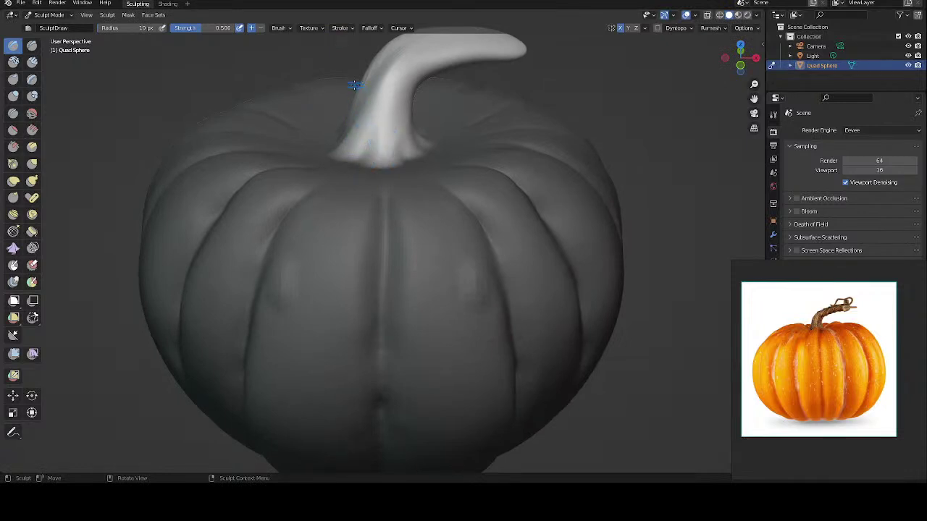
pyautogui.moveTo(353, 86); pyautogui.dragTo(383, 114, button='middle')
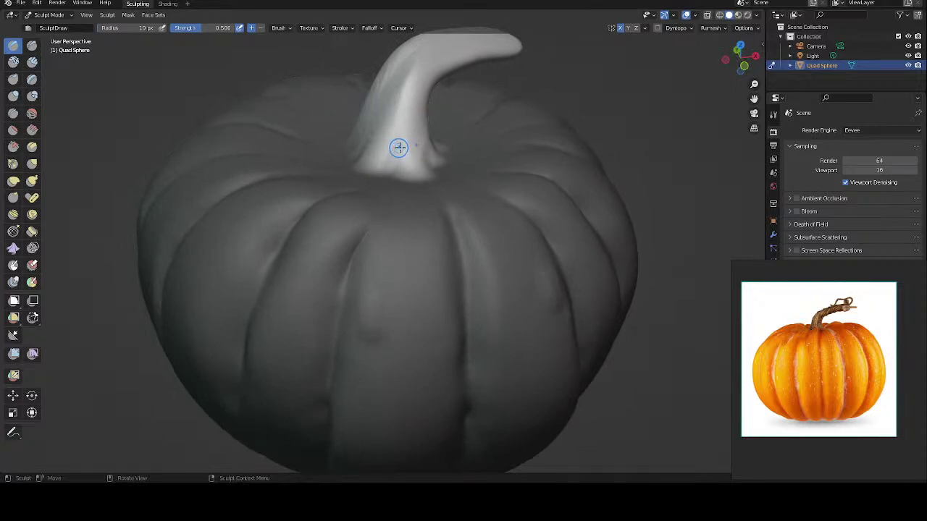
pyautogui.moveTo(399, 147); pyautogui.dragTo(396, 150)
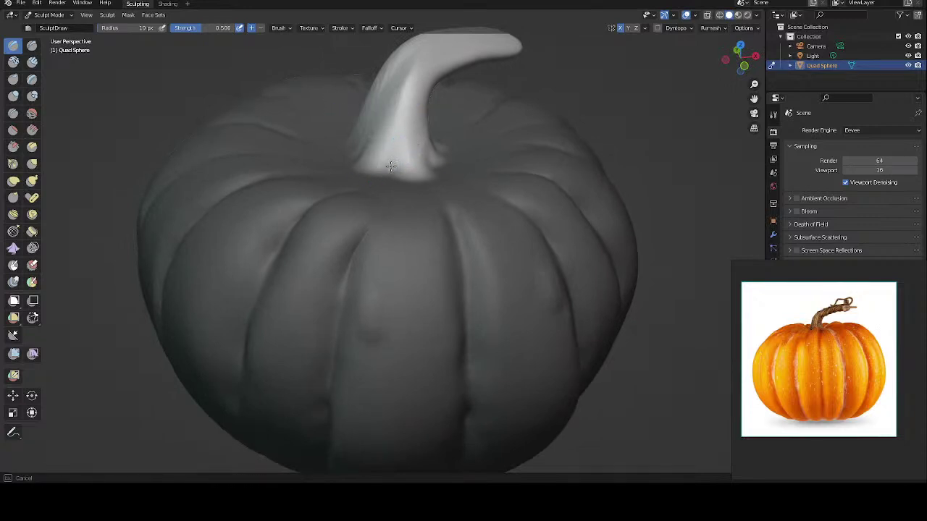
pyautogui.moveTo(396, 130); pyautogui.dragTo(366, 139, button='middle')
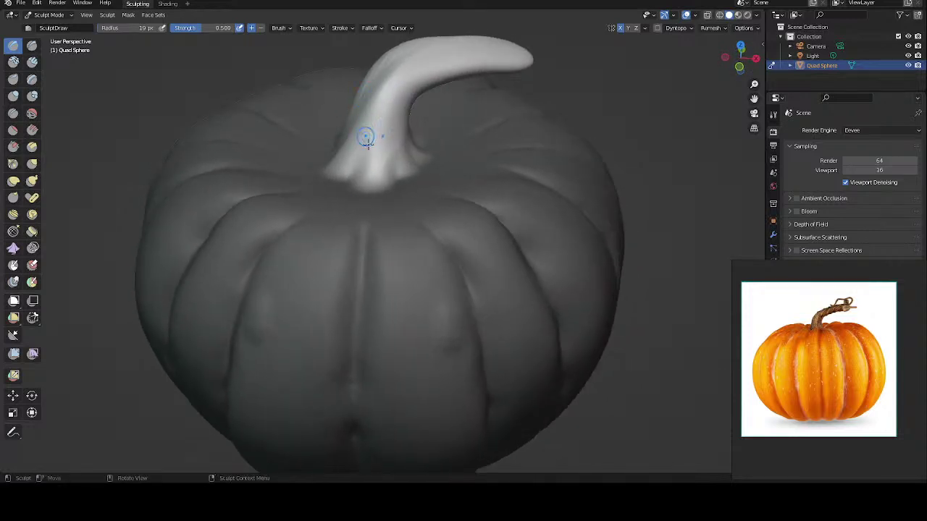
pyautogui.moveTo(363, 157); pyautogui.dragTo(367, 146)
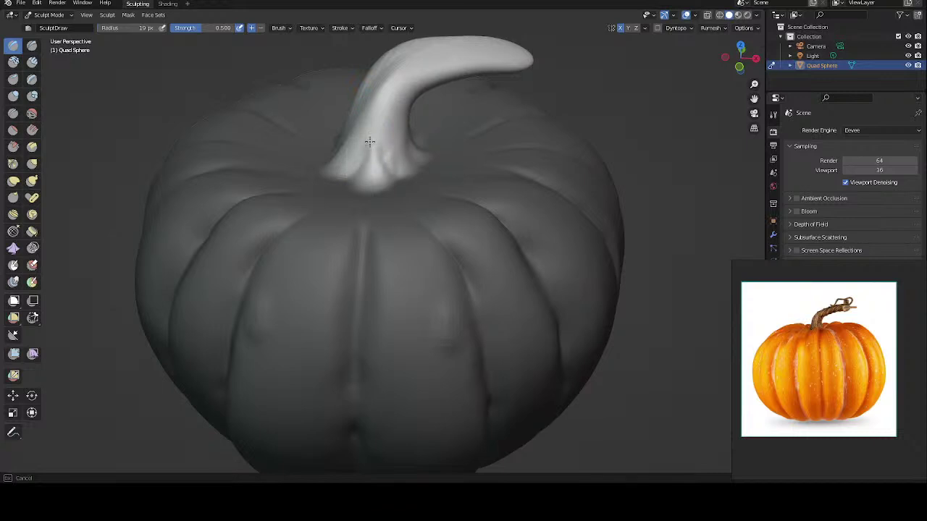
pyautogui.moveTo(370, 140); pyautogui.dragTo(357, 146, button='middle')
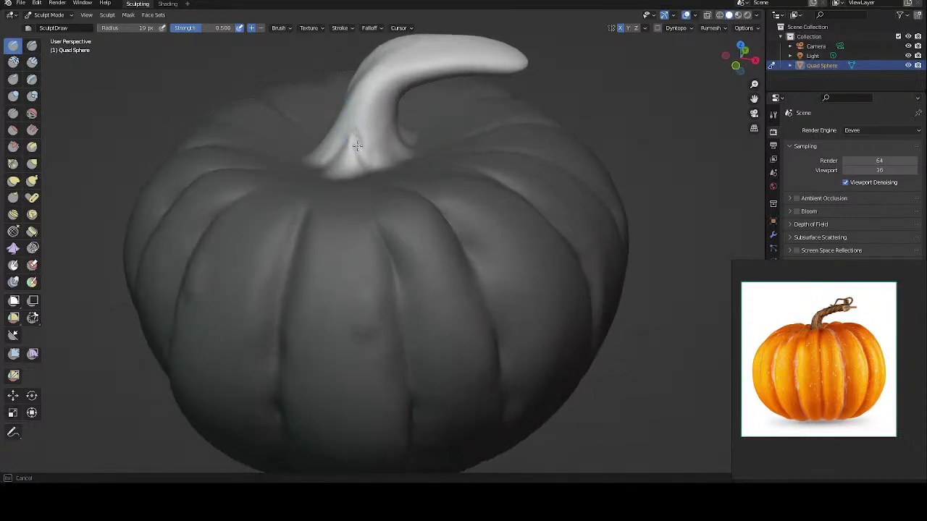
pyautogui.moveTo(360, 146); pyautogui.dragTo(362, 141)
pyautogui.moveTo(367, 99); pyautogui.dragTo(370, 110, button='middle')
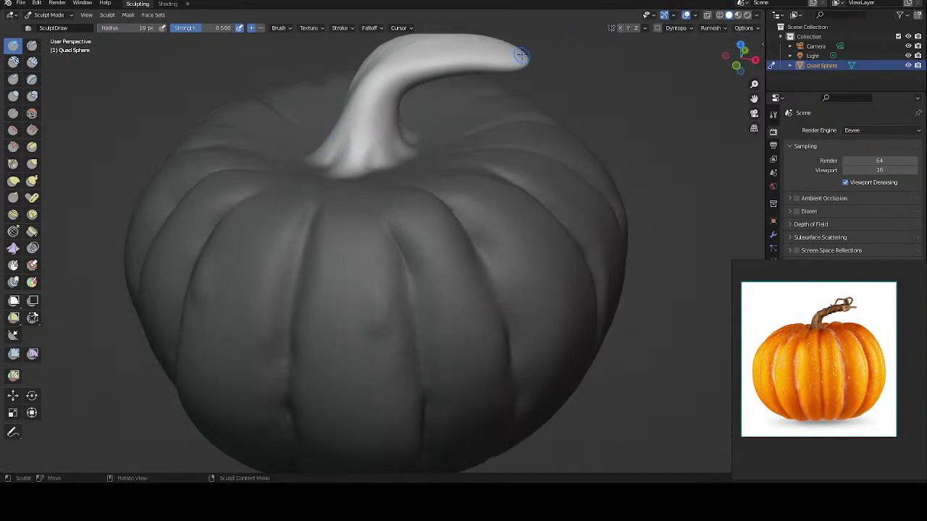
pyautogui.moveTo(380, 158); pyautogui.dragTo(371, 130)
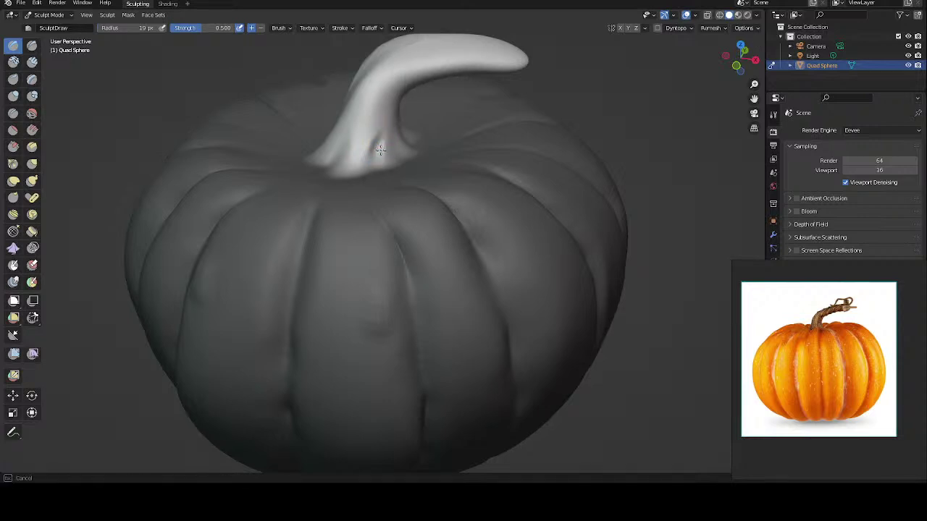
# Step: Sculpt strokes up and down the stem from base to bend, viewed from several sides
pyautogui.moveTo(347, 97); pyautogui.dragTo(398, 132, button='middle')
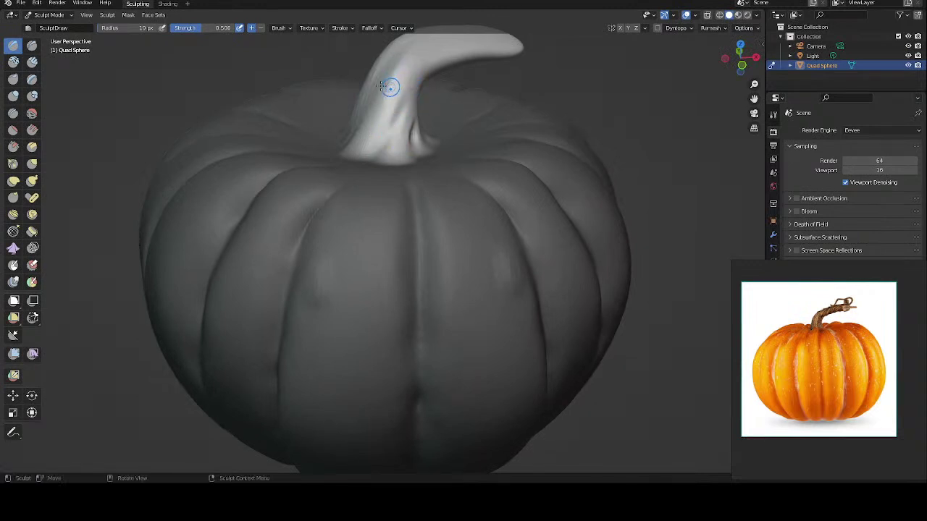
pyautogui.moveTo(389, 87)
pyautogui.mouseDown(button='middle')
pyautogui.moveTo(339, 87)
pyautogui.moveTo(337, 69)
pyautogui.mouseUp(button='middle')
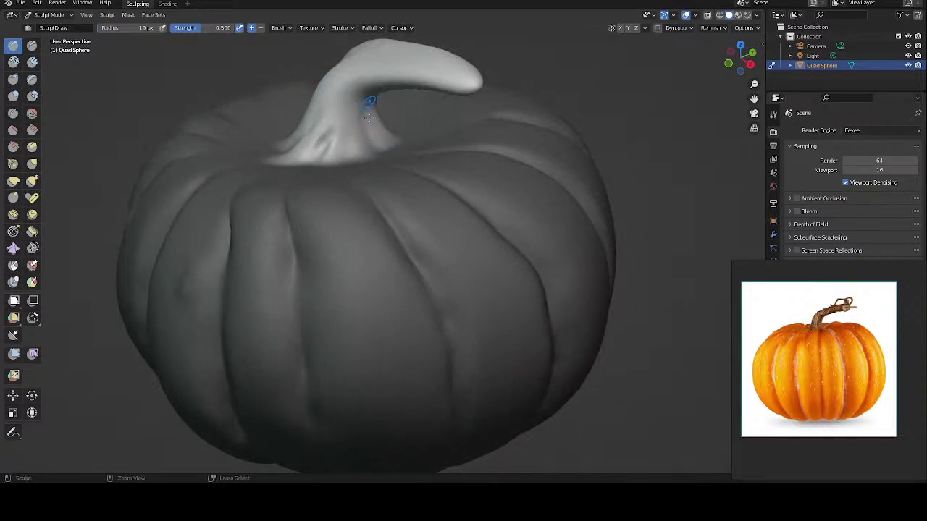
pyautogui.moveTo(375, 141); pyautogui.dragTo(370, 97)
pyautogui.moveTo(371, 79); pyautogui.dragTo(446, 84, button='middle')
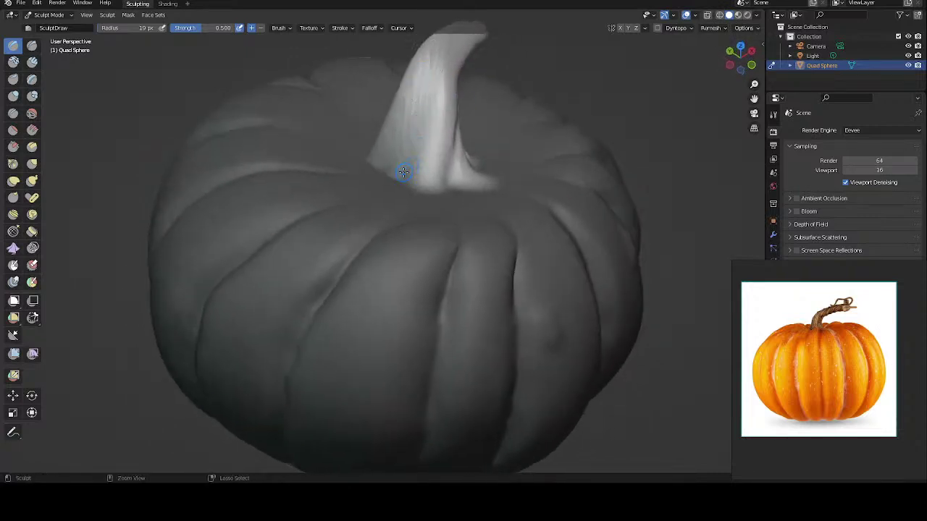
pyautogui.moveTo(414, 156)
pyautogui.mouseDown()
pyautogui.moveTo(430, 124)
pyautogui.moveTo(413, 160)
pyautogui.mouseUp()
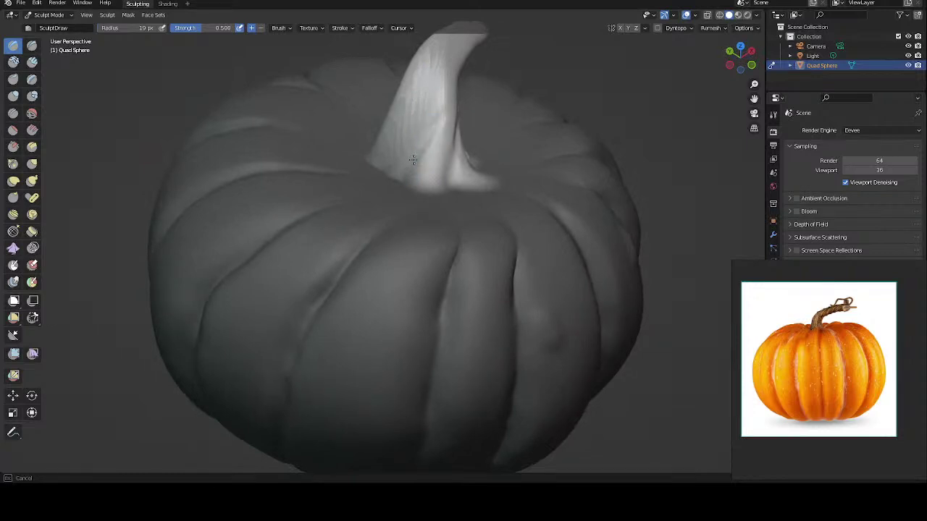
pyautogui.moveTo(450, 115); pyautogui.dragTo(442, 108)
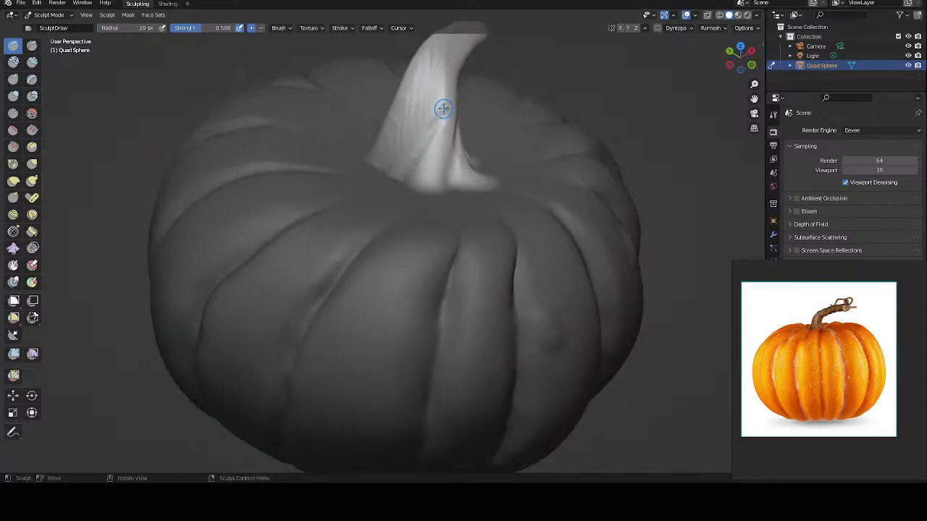
pyautogui.moveTo(437, 95); pyautogui.dragTo(421, 140, button='middle')
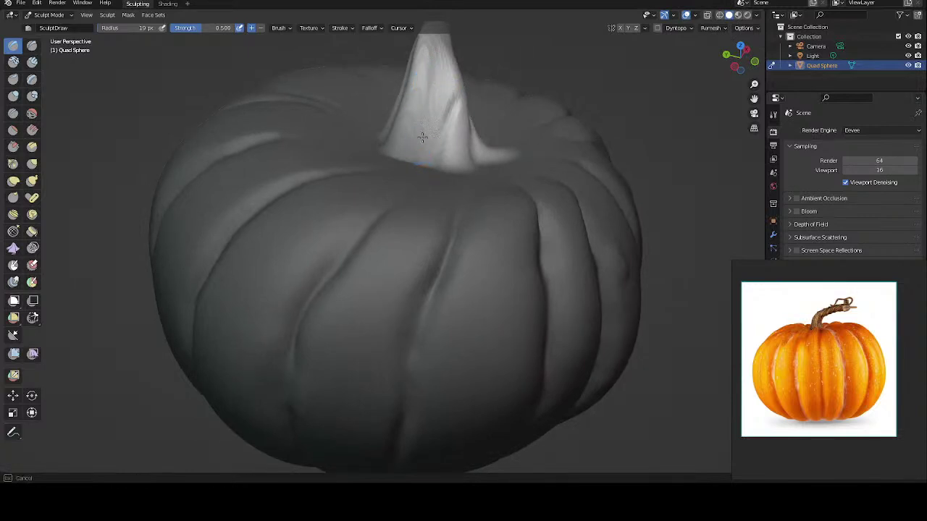
pyautogui.keyDown('ctrl'); pyautogui.moveTo(431, 102); pyautogui.dragTo(416, 141); pyautogui.keyUp('ctrl')
pyautogui.moveTo(433, 64)
pyautogui.mouseDown(button='middle')
pyautogui.moveTo(402, 70)
pyautogui.moveTo(414, 89)
pyautogui.mouseUp(button='middle')
pyautogui.moveTo(414, 123)
pyautogui.mouseDown()
pyautogui.moveTo(428, 110)
pyautogui.moveTo(403, 115)
pyautogui.mouseUp()
# Step: Add further strokes along the stem from top-down and side-on views
pyautogui.moveTo(414, 82); pyautogui.dragTo(433, 90, button='middle')
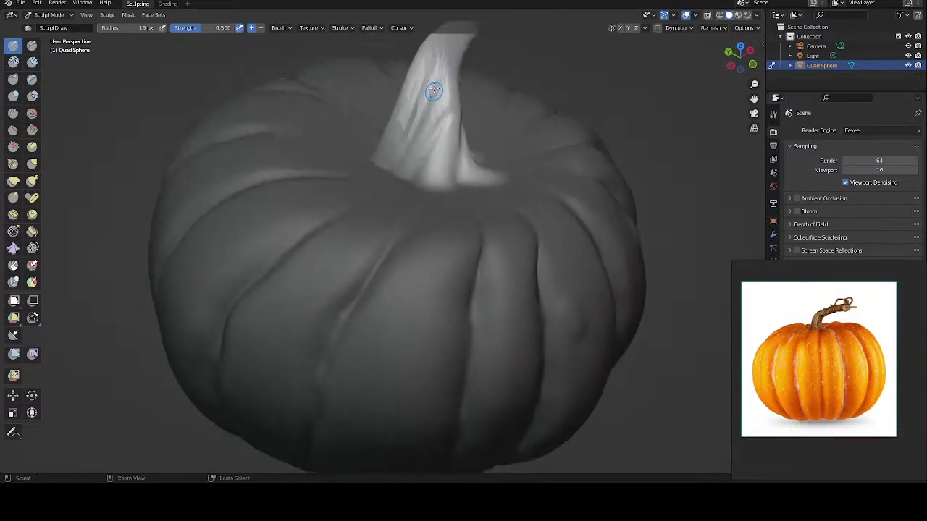
pyautogui.moveTo(434, 90)
pyautogui.mouseDown()
pyautogui.moveTo(414, 131)
pyautogui.moveTo(435, 80)
pyautogui.mouseUp()
pyautogui.moveTo(431, 68); pyautogui.dragTo(414, 63, button='middle')
pyautogui.moveTo(430, 130)
pyautogui.mouseDown()
pyautogui.moveTo(467, 69)
pyautogui.moveTo(434, 114)
pyautogui.mouseUp()
pyautogui.moveTo(455, 42); pyautogui.dragTo(428, 28, button='middle')
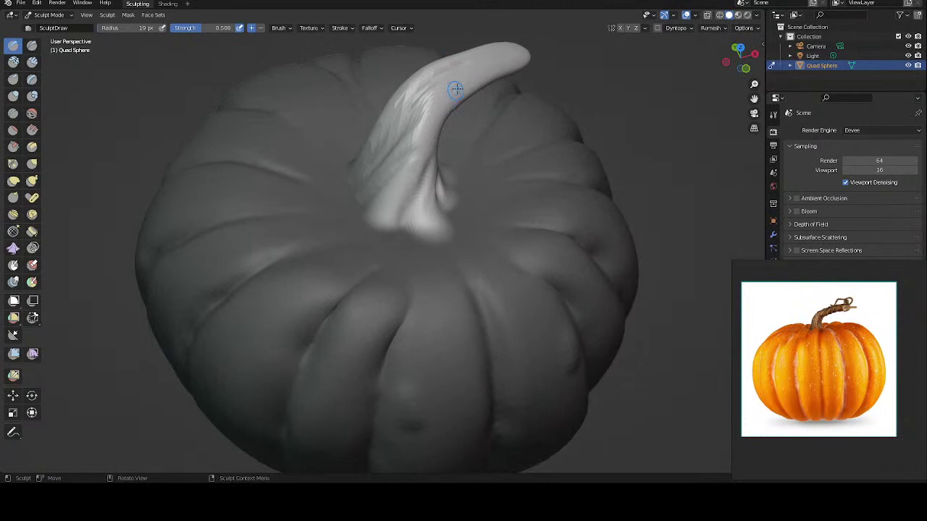
pyautogui.moveTo(448, 90); pyautogui.dragTo(419, 115)
pyautogui.moveTo(456, 86); pyautogui.dragTo(463, 50)
pyautogui.moveTo(463, 50)
pyautogui.mouseDown(button='middle')
pyautogui.moveTo(369, 72)
pyautogui.moveTo(371, 112)
pyautogui.mouseUp(button='middle')
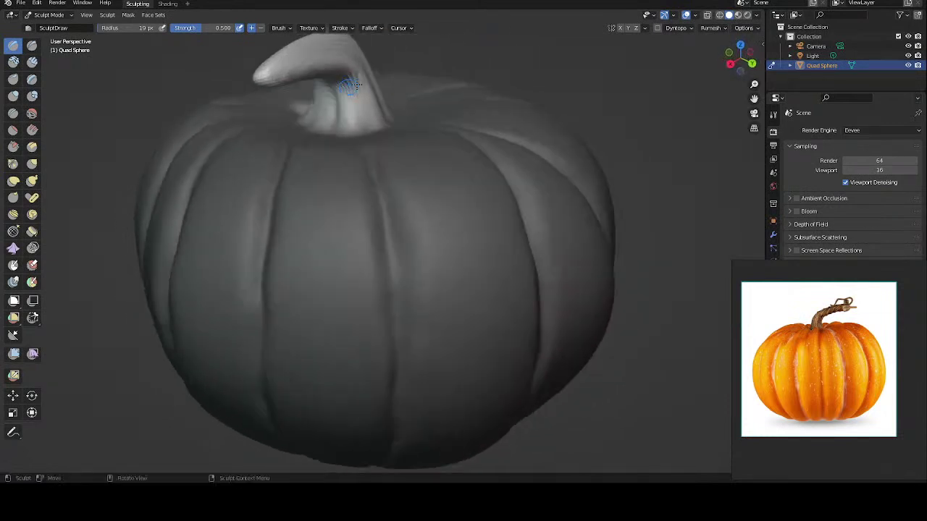
pyautogui.moveTo(369, 124); pyautogui.dragTo(357, 92)
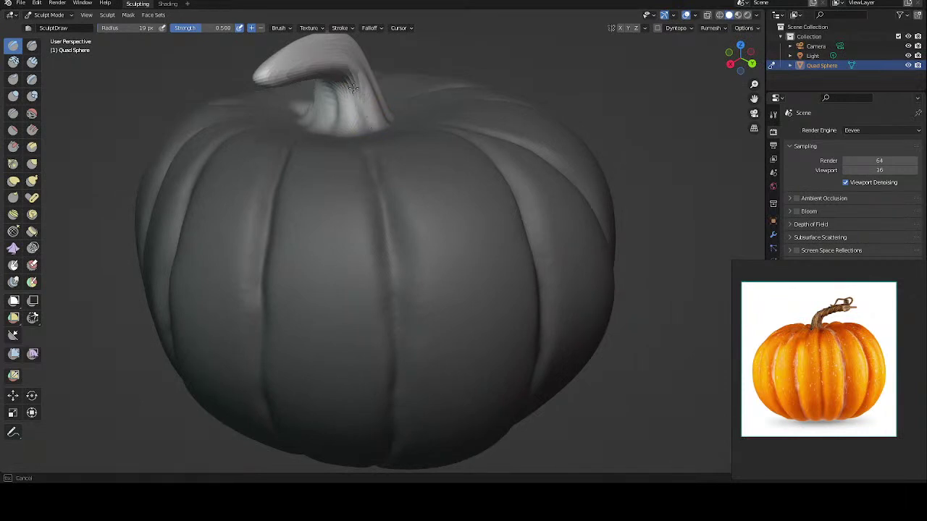
pyautogui.moveTo(352, 87); pyautogui.dragTo(362, 117)
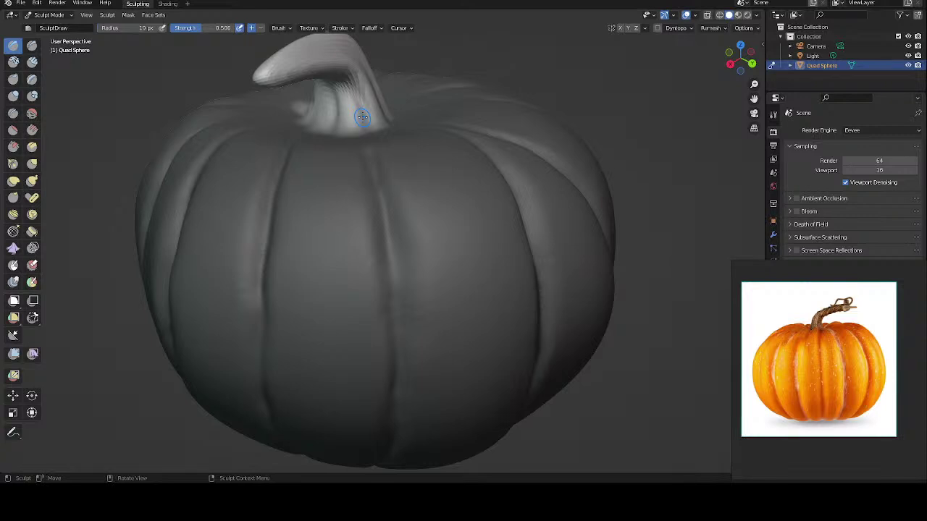
pyautogui.moveTo(347, 124)
pyautogui.mouseDown(button='middle')
pyautogui.moveTo(441, 156)
pyautogui.moveTo(440, 164)
pyautogui.moveTo(459, 148)
pyautogui.mouseUp(button='middle')
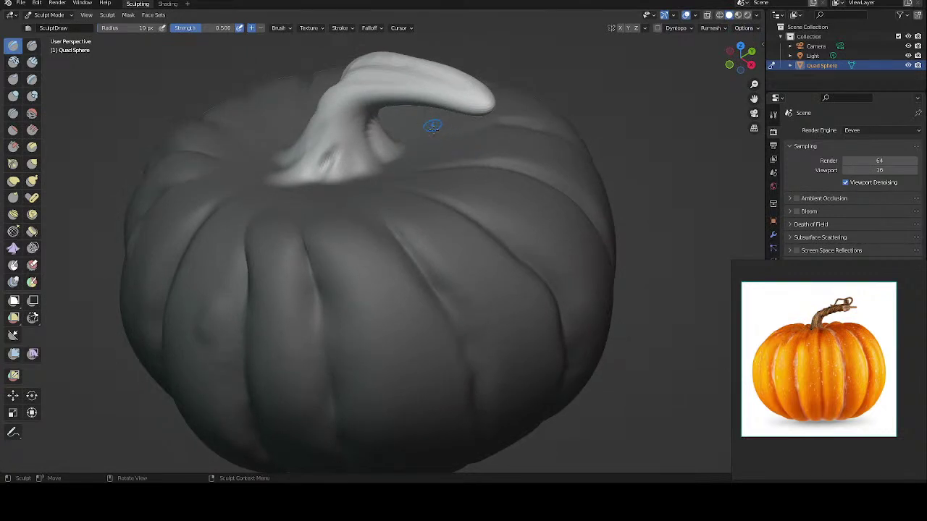
pyautogui.moveTo(420, 138)
pyautogui.mouseDown(button='middle')
pyautogui.moveTo(471, 135)
pyautogui.moveTo(463, 140)
pyautogui.mouseUp(button='middle')
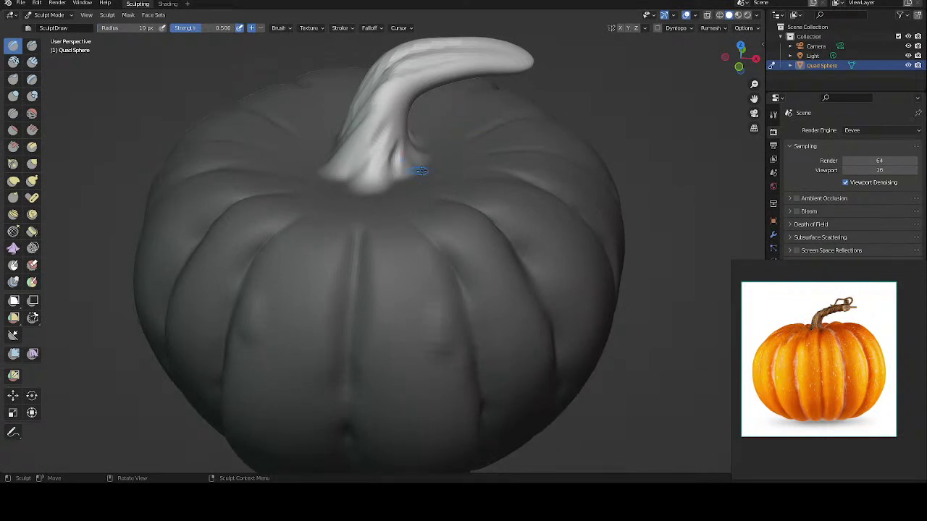
pyautogui.moveTo(420, 166); pyautogui.dragTo(373, 101, button='middle')
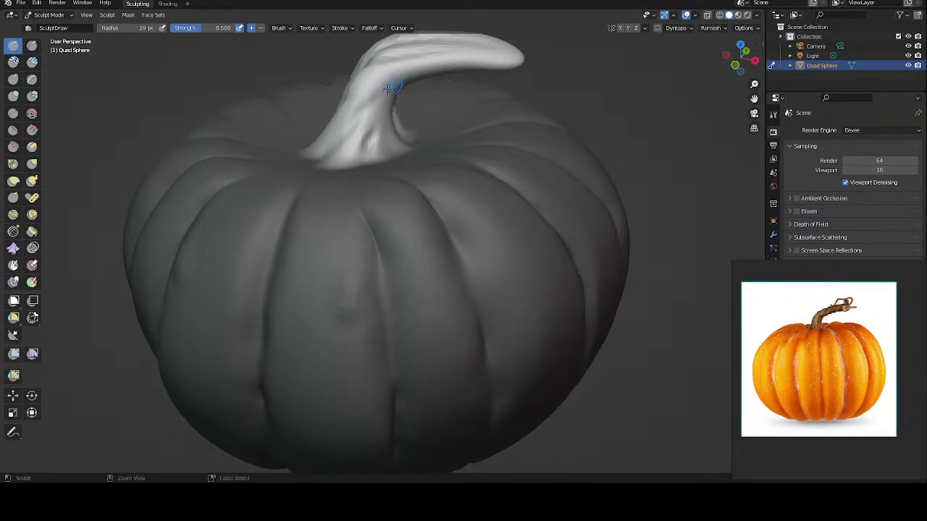
pyautogui.moveTo(399, 61)
pyautogui.mouseDown(button='middle')
pyautogui.moveTo(429, 61)
pyautogui.moveTo(382, 54)
pyautogui.mouseUp(button='middle')
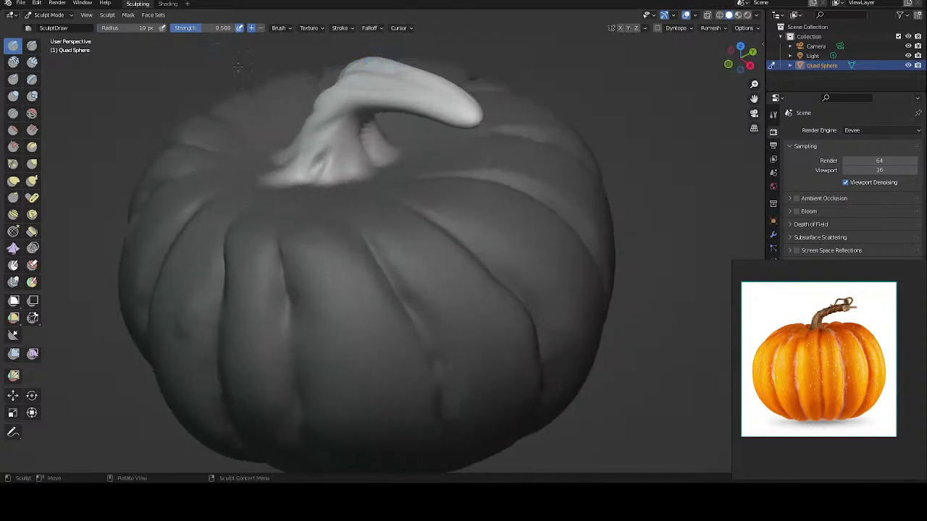
pyautogui.moveTo(356, 72); pyautogui.dragTo(366, 85, button='middle')
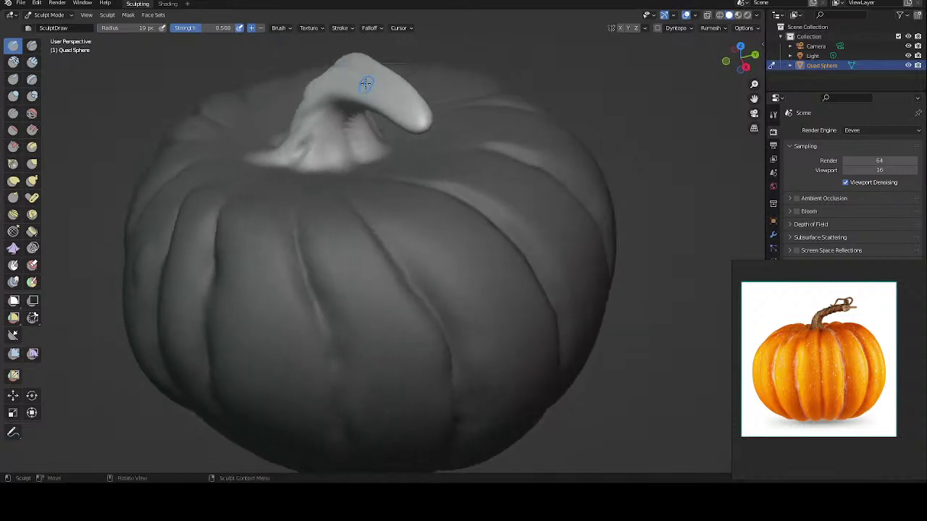
pyautogui.press('f')
# Step: With a 58 px brush, sculpt the stem tip and length into a slimmer hook
pyautogui.click(413, 113)
pyautogui.moveTo(399, 64)
pyautogui.mouseDown(button='middle')
pyautogui.moveTo(349, 64)
pyautogui.moveTo(341, 76)
pyautogui.mouseUp(button='middle')
pyautogui.moveTo(341, 76)
pyautogui.mouseDown()
pyautogui.moveTo(332, 88)
pyautogui.moveTo(340, 73)
pyautogui.mouseUp()
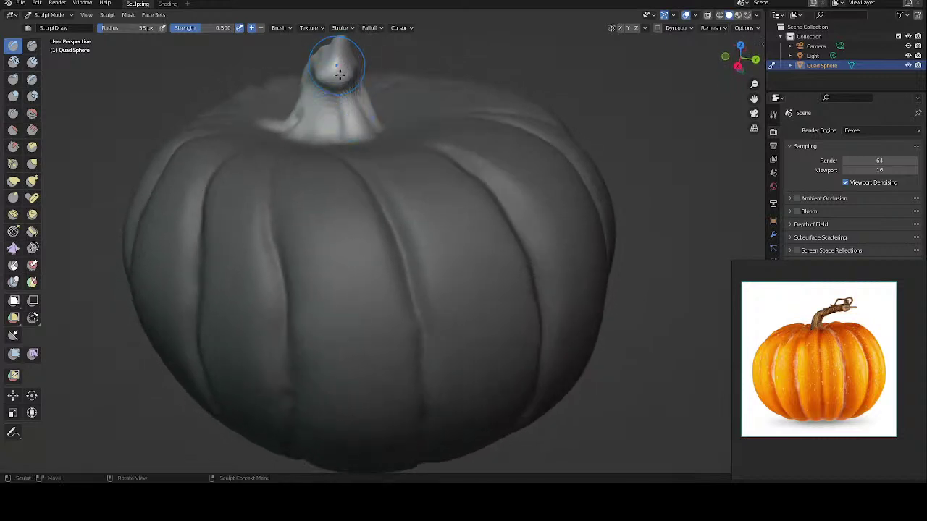
pyautogui.moveTo(339, 73)
pyautogui.mouseDown(button='middle')
pyautogui.moveTo(350, 64)
pyautogui.moveTo(337, 58)
pyautogui.mouseUp(button='middle')
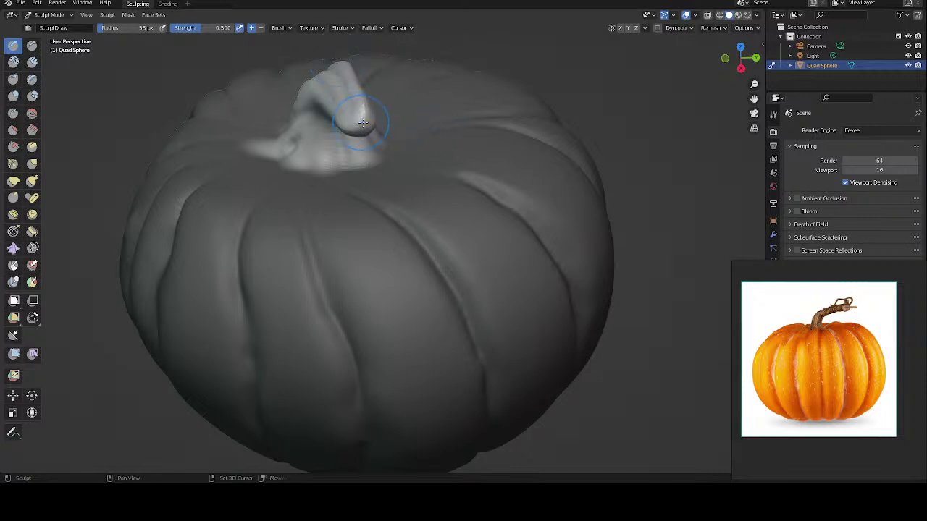
pyautogui.moveTo(375, 105)
pyautogui.mouseDown()
pyautogui.moveTo(364, 115)
pyautogui.moveTo(360, 109)
pyautogui.mouseUp()
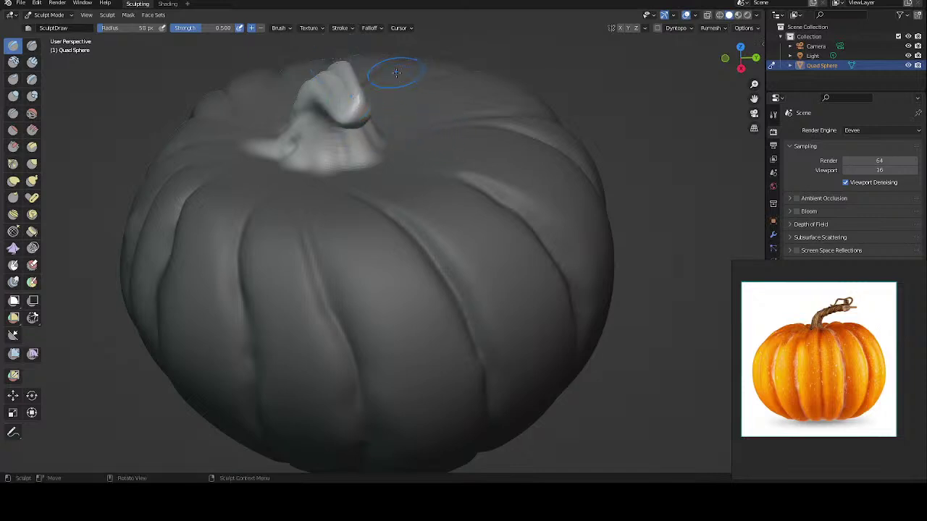
pyautogui.moveTo(400, 73); pyautogui.dragTo(423, 69, button='middle')
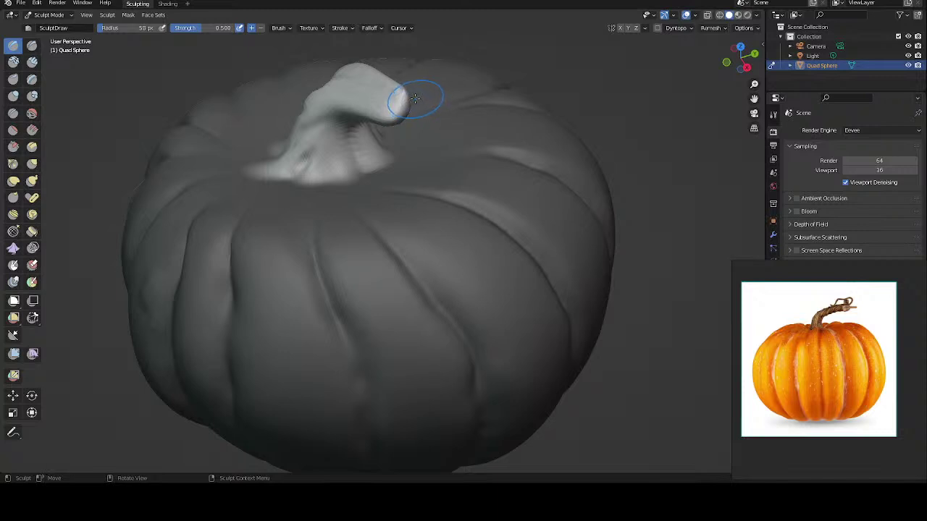
pyautogui.moveTo(413, 94)
pyautogui.mouseDown()
pyautogui.moveTo(384, 102)
pyautogui.moveTo(379, 87)
pyautogui.mouseUp()
pyautogui.moveTo(347, 134)
pyautogui.mouseDown()
pyautogui.moveTo(372, 94)
pyautogui.moveTo(400, 105)
pyautogui.mouseUp()
# Step: Shrink the brush radius to 17 px and orbit to check the stem
pyautogui.press('f')
pyautogui.click(302, 134)
pyautogui.moveTo(347, 71); pyautogui.dragTo(376, 122, button='middle')
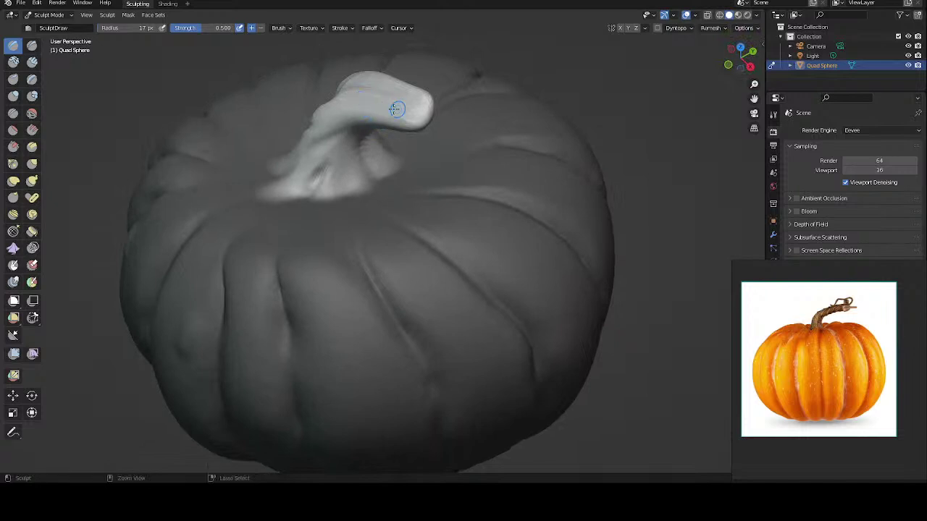
pyautogui.moveTo(356, 102); pyautogui.dragTo(357, 101, button='middle')
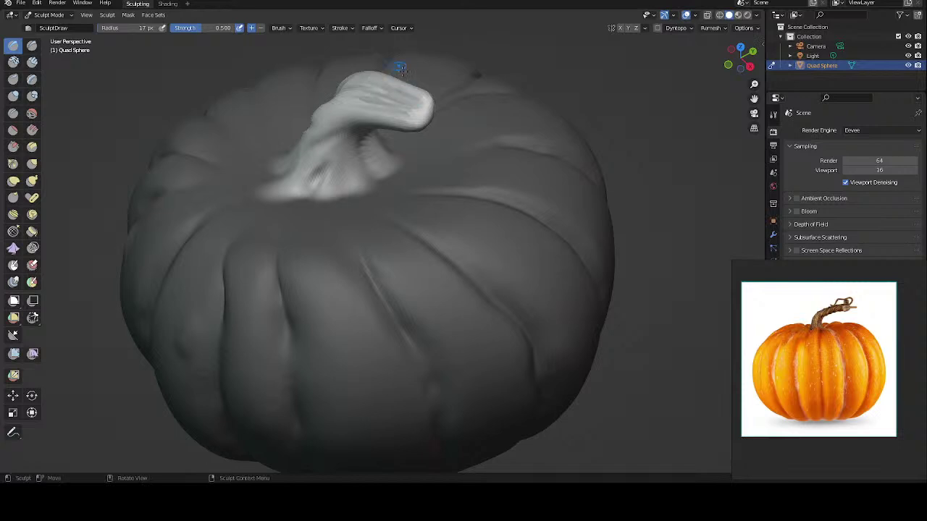
pyautogui.moveTo(375, 89)
pyautogui.mouseDown(button='middle')
pyautogui.moveTo(461, 49)
pyautogui.moveTo(428, 107)
pyautogui.moveTo(419, 97)
pyautogui.mouseUp(button='middle')
# Step: Clear the pumpkin's mask, save to jack.blend, and set the brush radius to 38 px
pyautogui.scroll(-4, 426, 100)
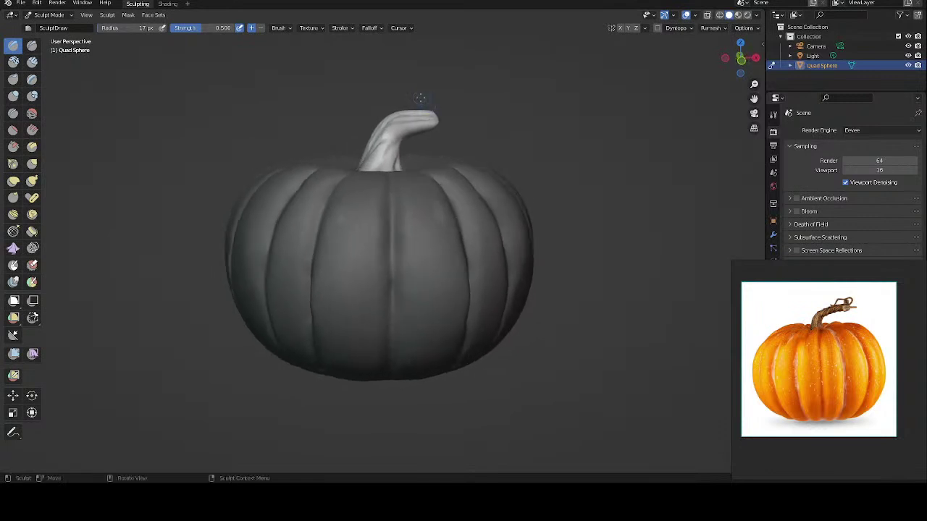
pyautogui.hotkey('alt', 'a')
pyautogui.press('6')
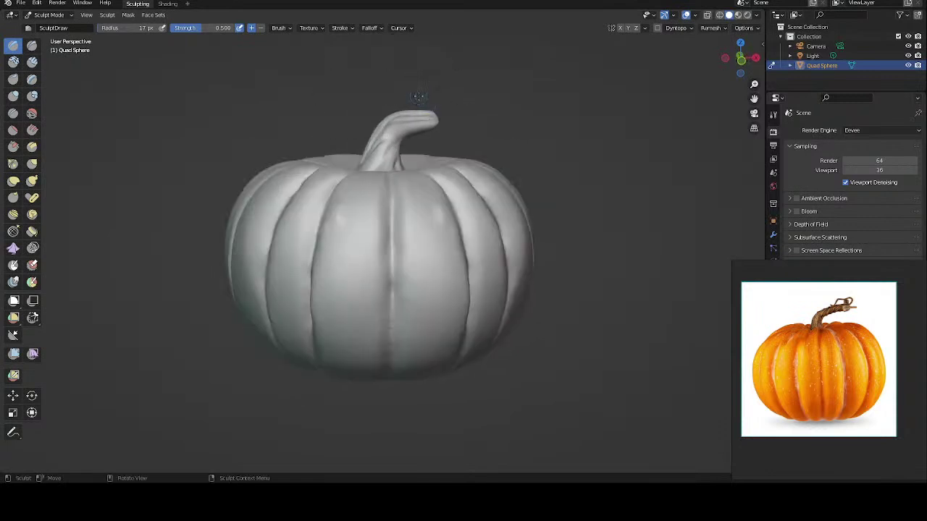
pyautogui.hotkey('ctrl', 's')
pyautogui.press('f')
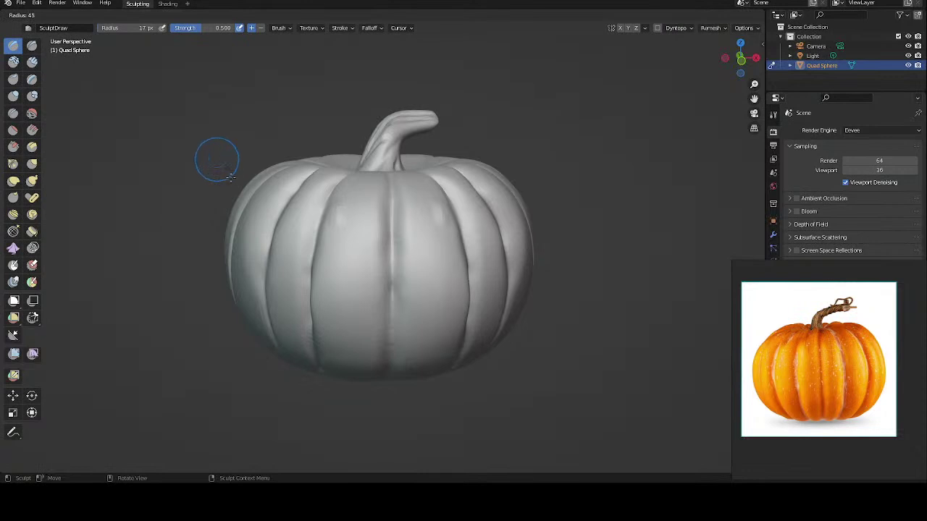
pyautogui.click(223, 168)
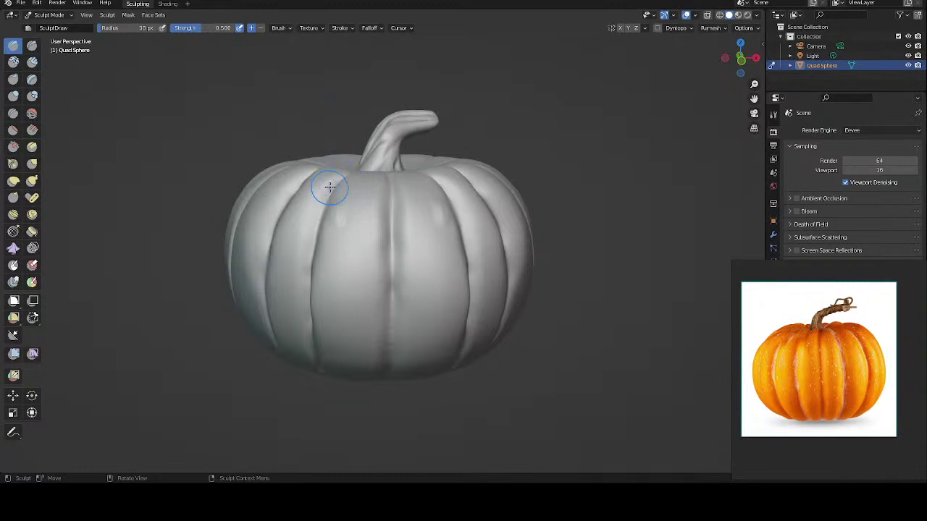
# Step: Zoom in and sculpt the rib just below the stem base
pyautogui.moveTo(326, 188)
pyautogui.mouseDown(button='middle')
pyautogui.moveTo(350, 201)
pyautogui.moveTo(338, 190)
pyautogui.moveTo(343, 197)
pyautogui.mouseUp(button='middle')
pyautogui.scroll(1, 340, 190)
pyautogui.scroll(2, 337, 176)
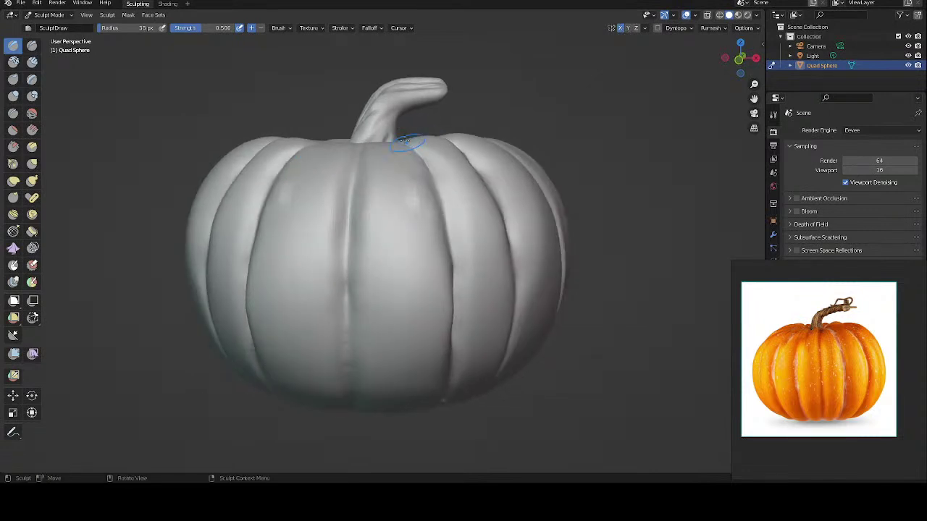
pyautogui.moveTo(430, 141); pyautogui.dragTo(420, 185)
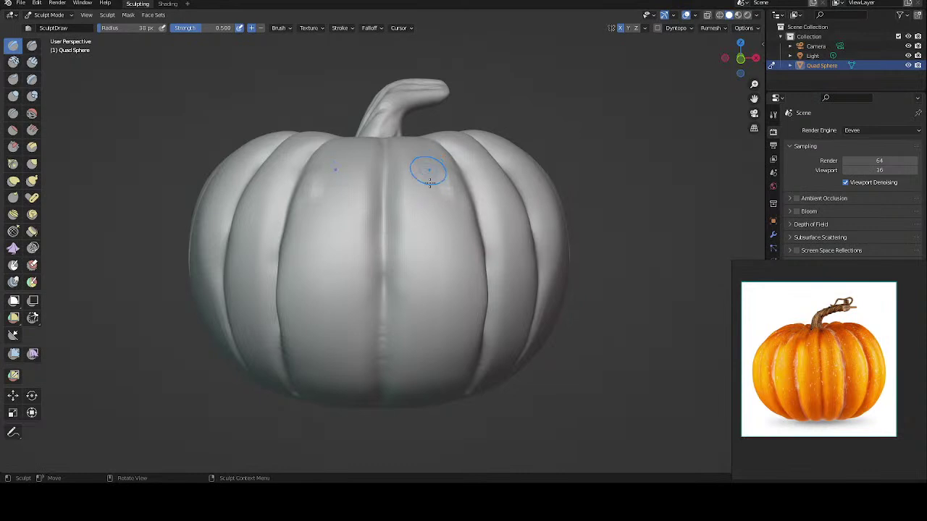
pyautogui.moveTo(428, 192); pyautogui.dragTo(426, 185, button='middle')
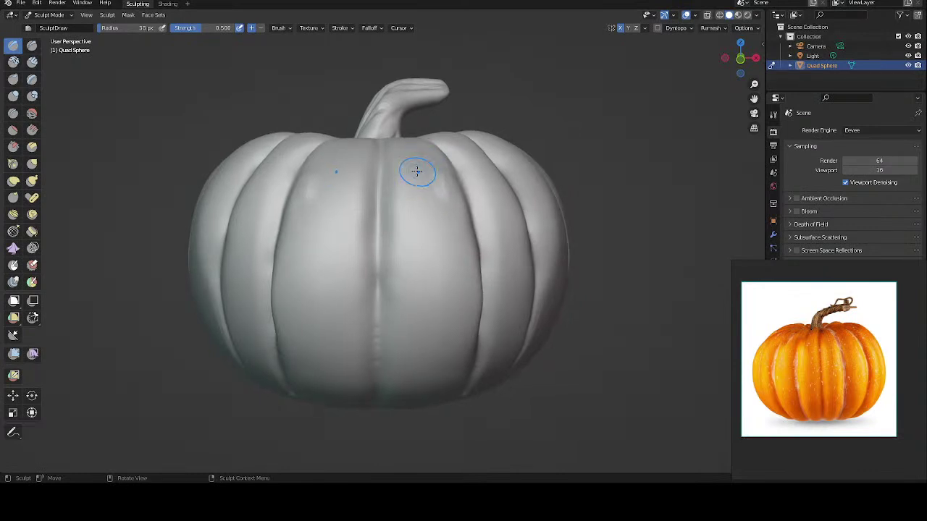
pyautogui.moveTo(422, 195); pyautogui.dragTo(421, 179, button='middle')
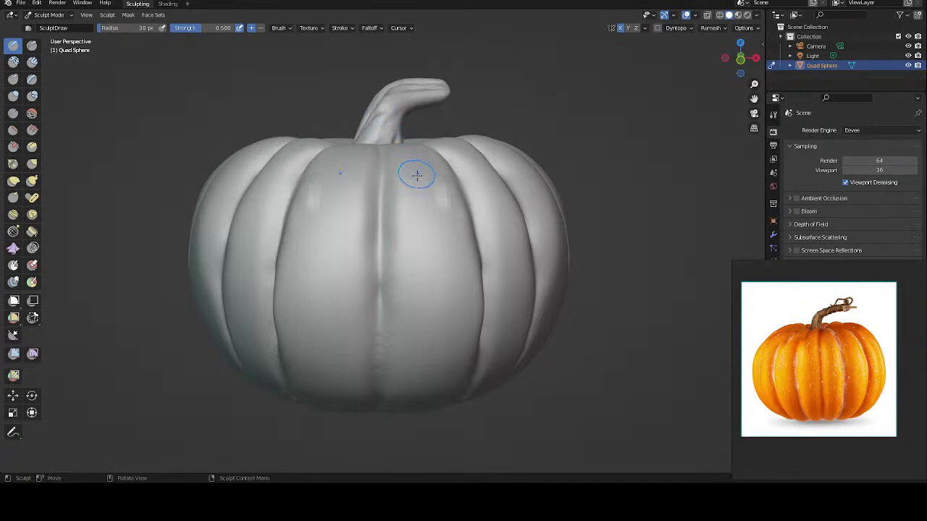
pyautogui.moveTo(414, 171); pyautogui.dragTo(407, 151, button='middle')
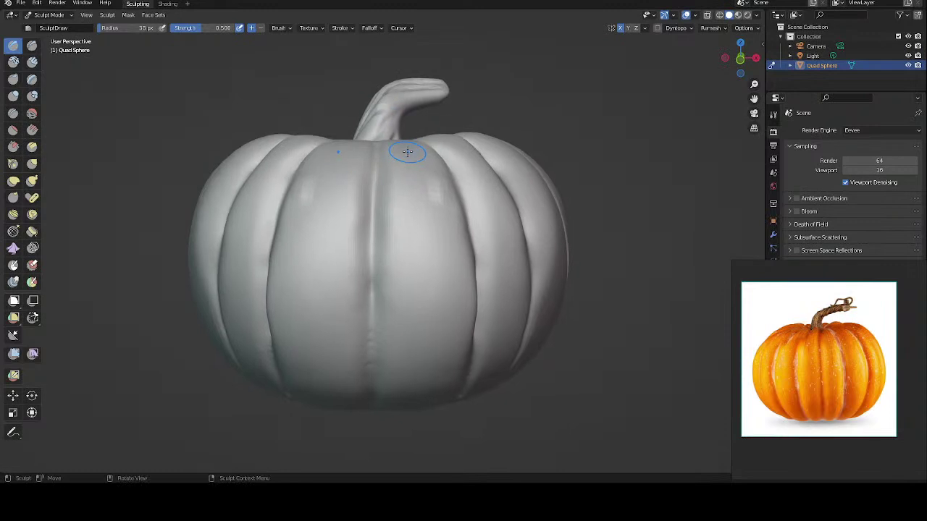
# Step: Reduce the brush radius to 29 then 17 px and undo the last body stroke
pyautogui.click(420, 206)
pyautogui.press('f')
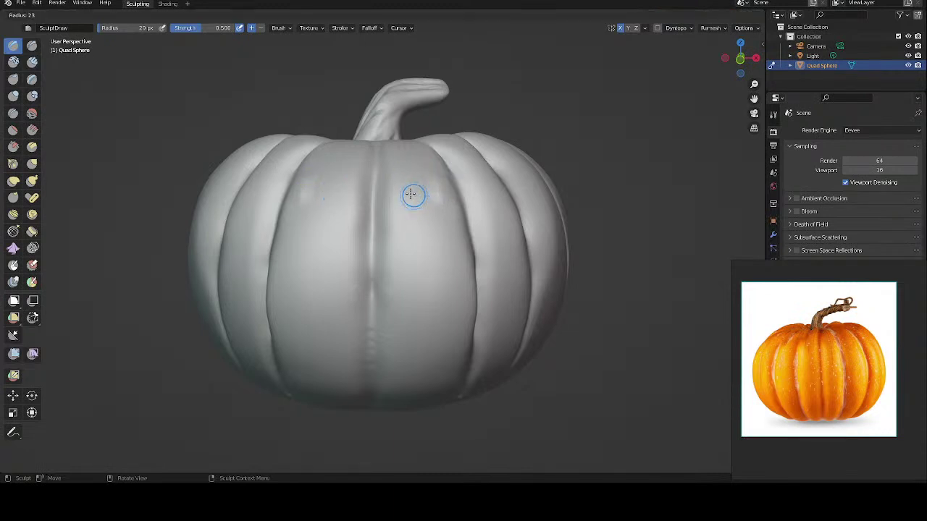
pyautogui.click(411, 190)
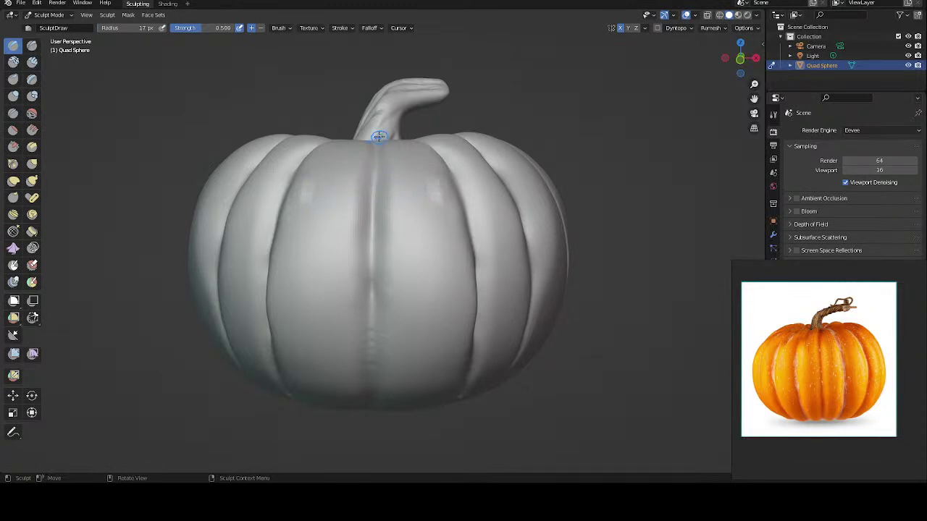
pyautogui.hotkey('ctrl', 'z')
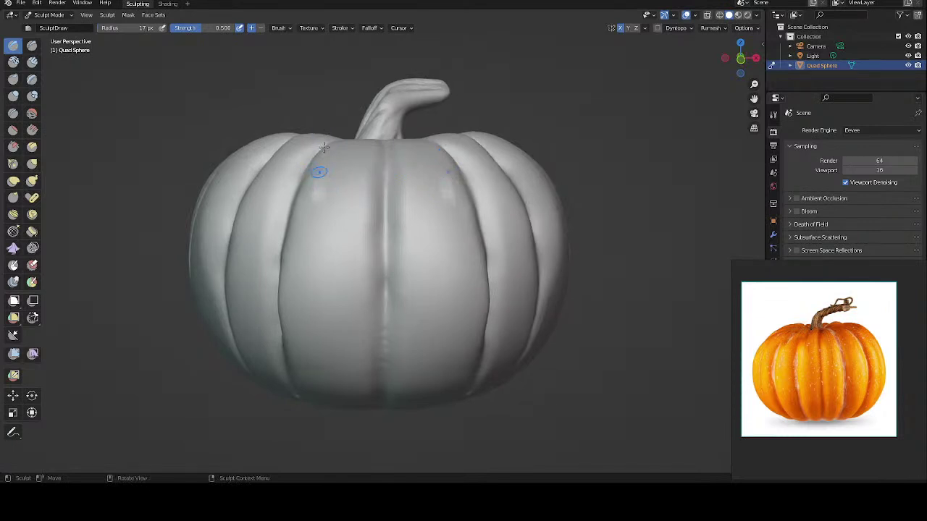
# Step: Try triangular eyes with a jagged mouth, then spiral eyes with a round mouth, undoing both
pyautogui.moveTo(318, 186)
pyautogui.mouseDown()
pyautogui.moveTo(343, 168)
pyautogui.moveTo(355, 210)
pyautogui.moveTo(352, 196)
pyautogui.moveTo(326, 225)
pyautogui.moveTo(293, 219)
pyautogui.moveTo(333, 181)
pyautogui.moveTo(313, 210)
pyautogui.moveTo(358, 233)
pyautogui.moveTo(345, 184)
pyautogui.moveTo(356, 233)
pyautogui.moveTo(311, 200)
pyautogui.moveTo(352, 207)
pyautogui.mouseUp()
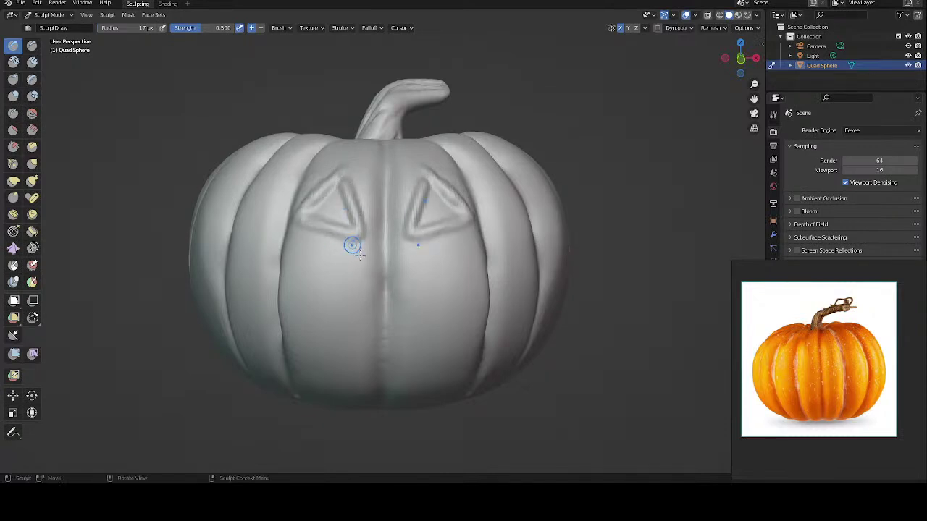
pyautogui.moveTo(302, 264)
pyautogui.mouseDown()
pyautogui.moveTo(348, 268)
pyautogui.moveTo(344, 304)
pyautogui.moveTo(402, 306)
pyautogui.moveTo(460, 272)
pyautogui.moveTo(481, 279)
pyautogui.moveTo(413, 352)
pyautogui.moveTo(435, 352)
pyautogui.moveTo(464, 333)
pyautogui.moveTo(464, 267)
pyautogui.moveTo(435, 272)
pyautogui.moveTo(405, 299)
pyautogui.moveTo(343, 296)
pyautogui.mouseUp()
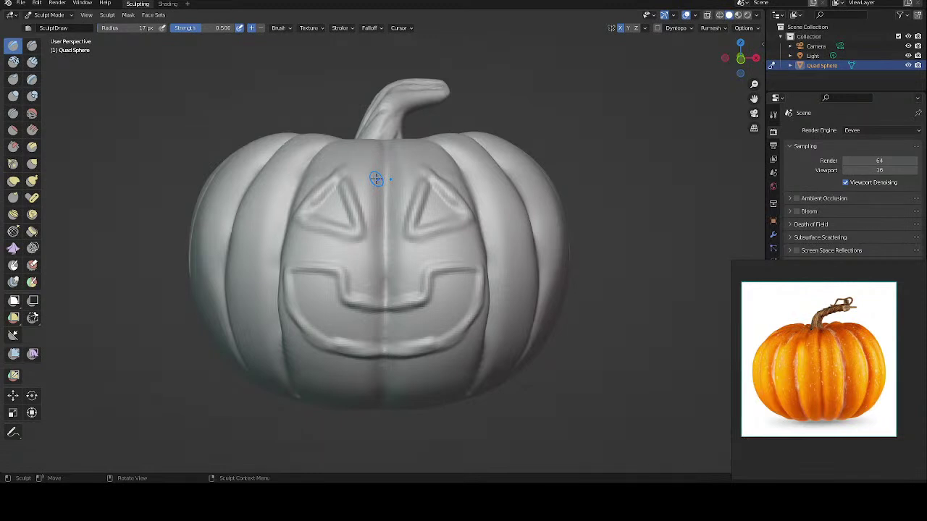
pyautogui.hotkey('ctrl', 'z')
pyautogui.hotkey('ctrl', 'z')
pyautogui.hotkey('ctrl', 'z')
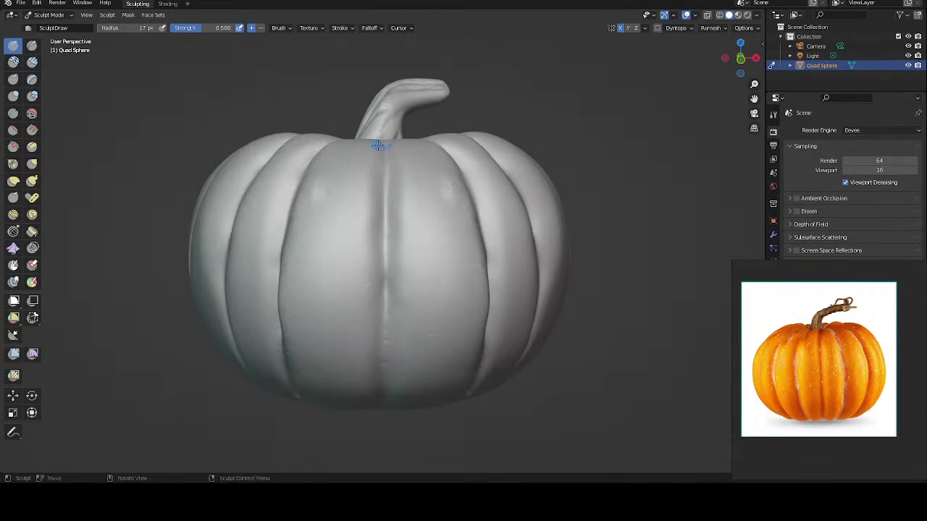
pyautogui.moveTo(352, 182)
pyautogui.mouseDown()
pyautogui.moveTo(350, 203)
pyautogui.moveTo(351, 181)
pyautogui.mouseUp()
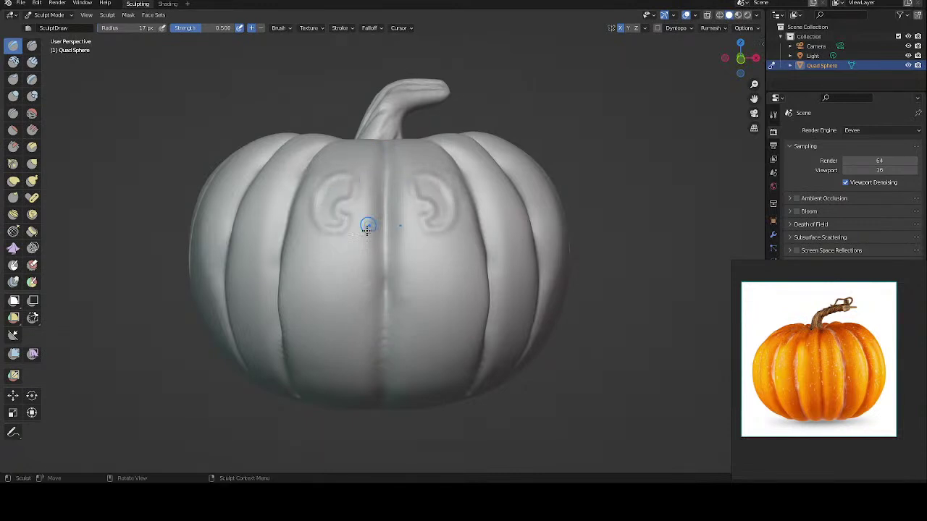
pyautogui.moveTo(375, 269); pyautogui.dragTo(391, 276)
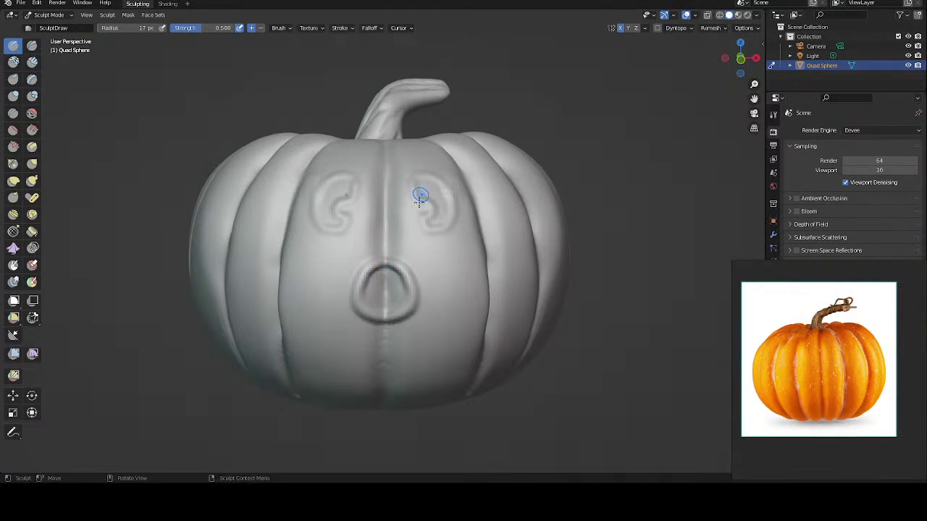
pyautogui.moveTo(431, 226)
pyautogui.mouseDown(button='middle')
pyautogui.moveTo(440, 230)
pyautogui.moveTo(427, 217)
pyautogui.mouseUp(button='middle')
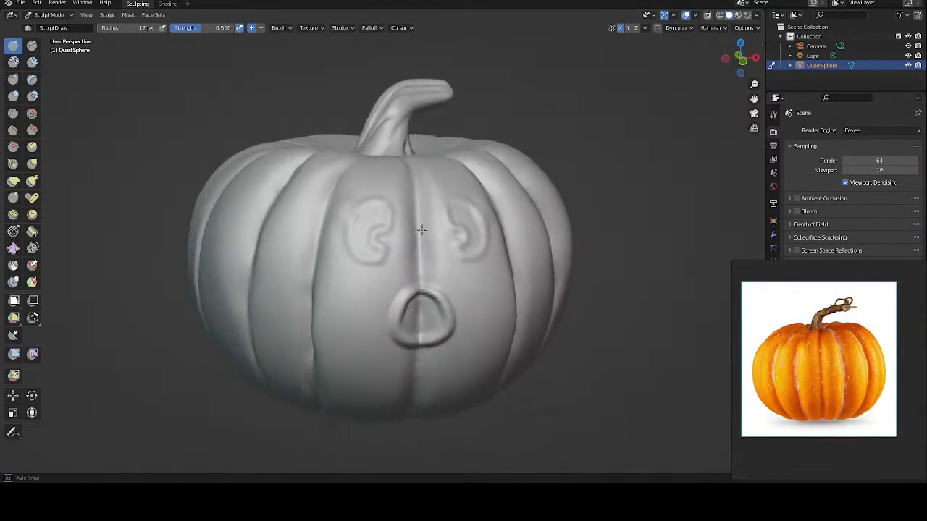
pyautogui.hotkey('ctrl', 'z')
pyautogui.hotkey('ctrl', 'z')
pyautogui.hotkey('ctrl', 'z')
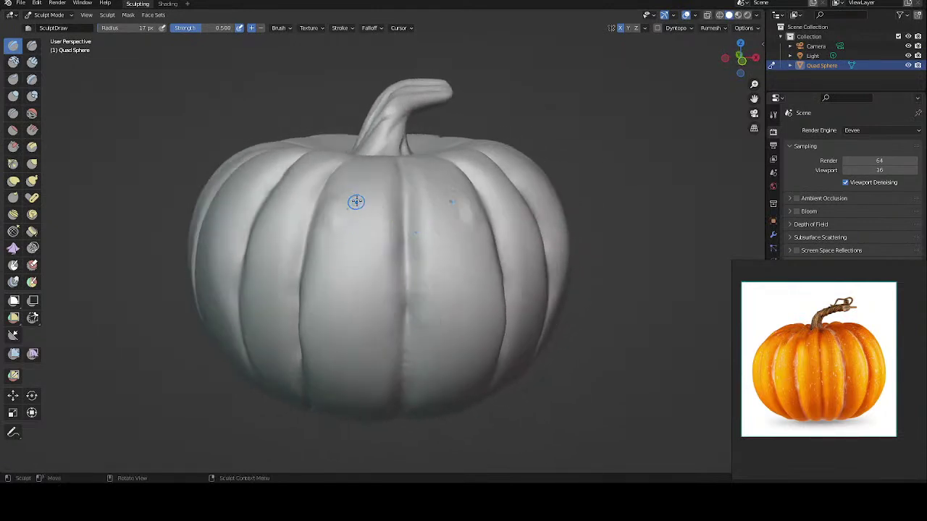
# Step: Sculpt mirrored angled triangular eyes and a mouth, then undo back to a smooth pumpkin
pyautogui.moveTo(356, 201); pyautogui.dragTo(323, 238)
pyautogui.moveTo(360, 200)
pyautogui.mouseDown()
pyautogui.moveTo(395, 295)
pyautogui.moveTo(330, 238)
pyautogui.mouseUp()
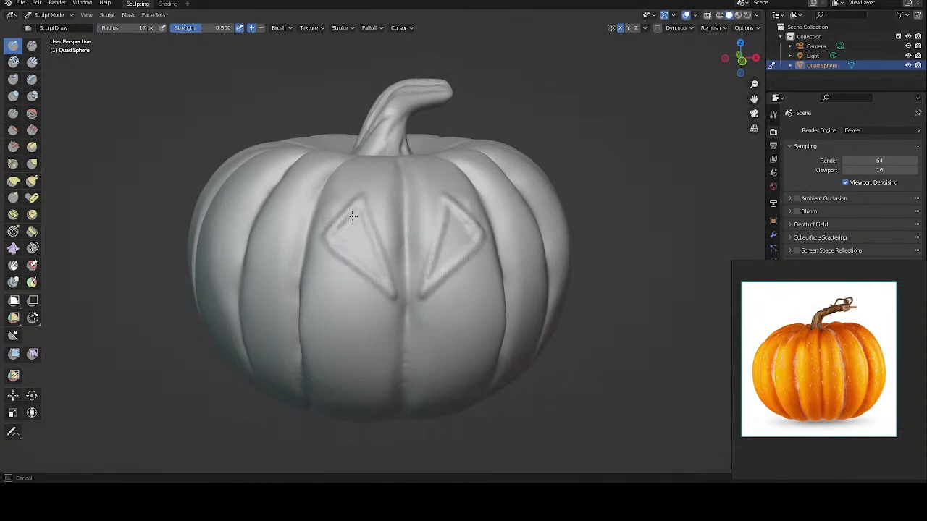
pyautogui.moveTo(347, 262); pyautogui.dragTo(340, 269, button='middle')
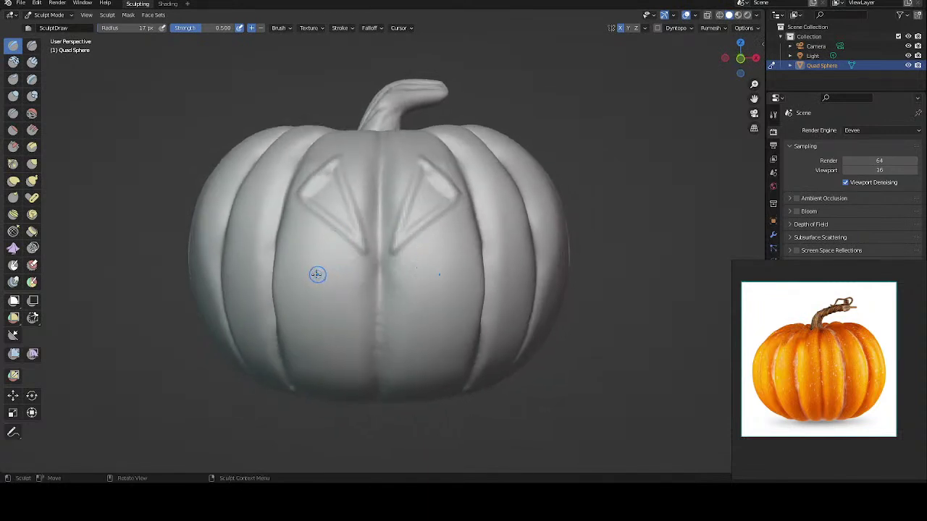
pyautogui.moveTo(318, 278)
pyautogui.mouseDown()
pyautogui.moveTo(376, 284)
pyautogui.moveTo(405, 303)
pyautogui.moveTo(478, 276)
pyautogui.moveTo(444, 354)
pyautogui.moveTo(360, 349)
pyautogui.mouseUp()
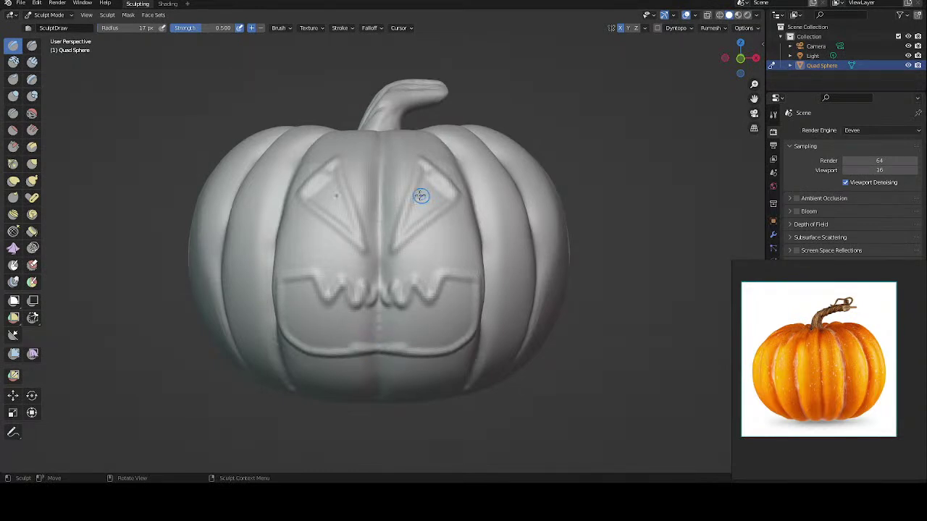
pyautogui.moveTo(420, 197)
pyautogui.mouseDown(button='middle')
pyautogui.moveTo(402, 198)
pyautogui.moveTo(464, 229)
pyautogui.mouseUp(button='middle')
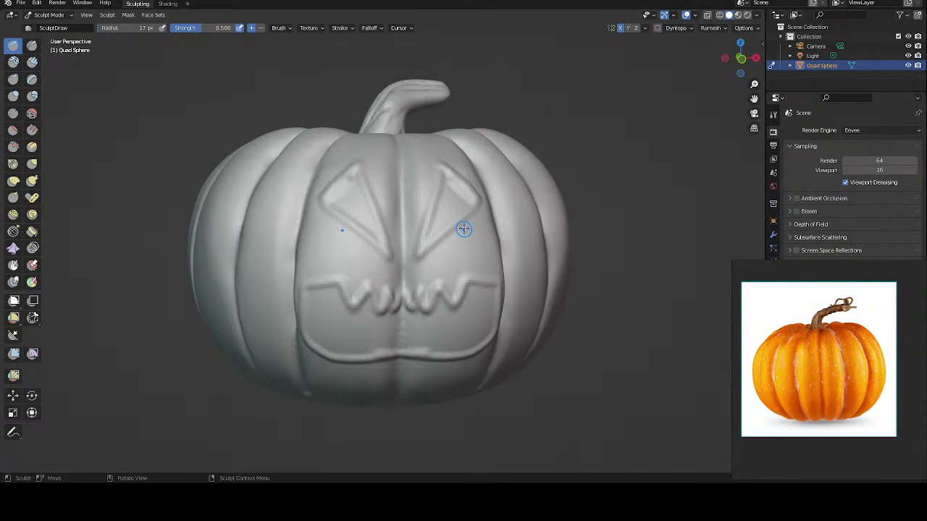
pyautogui.hotkey('ctrl', 'z')
pyautogui.hotkey('ctrl', 'z')
pyautogui.hotkey('ctrl', 'z')
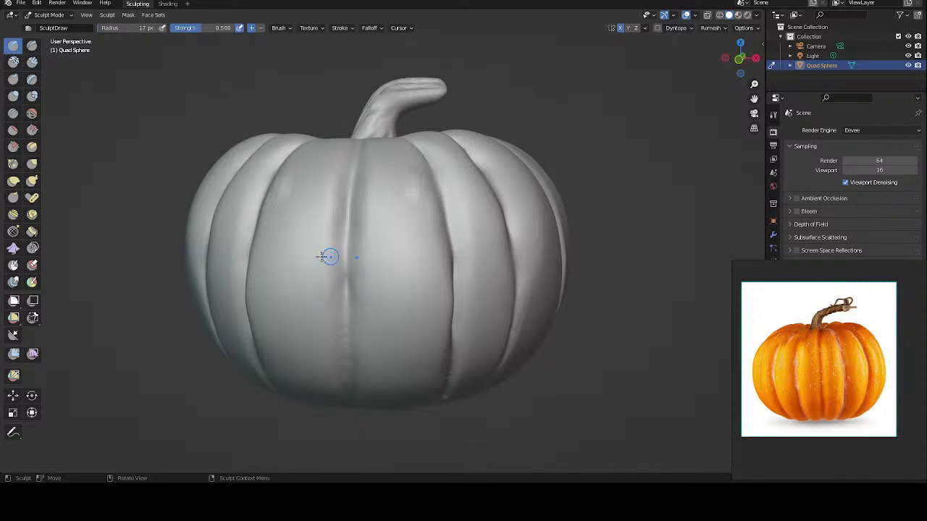
# Step: Carve mirrored angled eye grooves on the upper front and close their bottoms into triangles
pyautogui.moveTo(341, 256); pyautogui.dragTo(352, 248, button='middle')
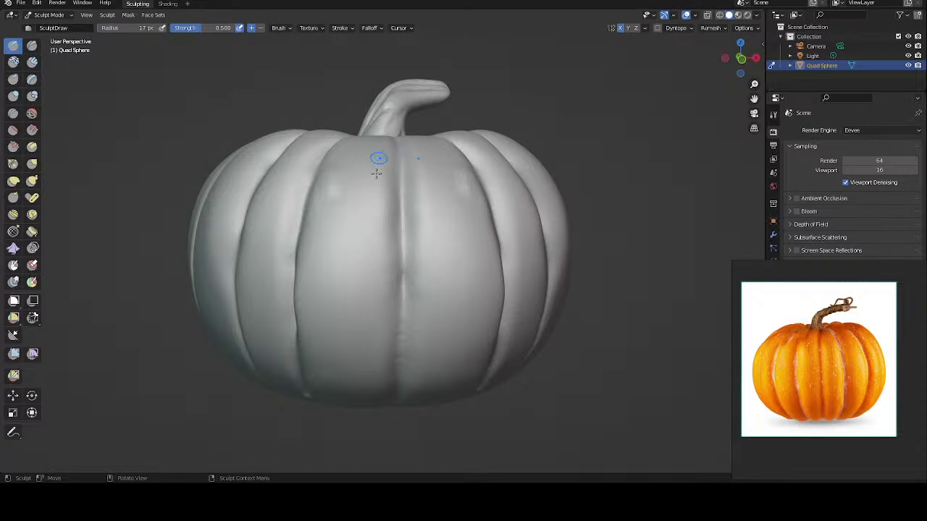
pyautogui.moveTo(385, 195)
pyautogui.mouseDown(button='middle')
pyautogui.moveTo(354, 159)
pyautogui.moveTo(343, 166)
pyautogui.moveTo(341, 195)
pyautogui.mouseUp(button='middle')
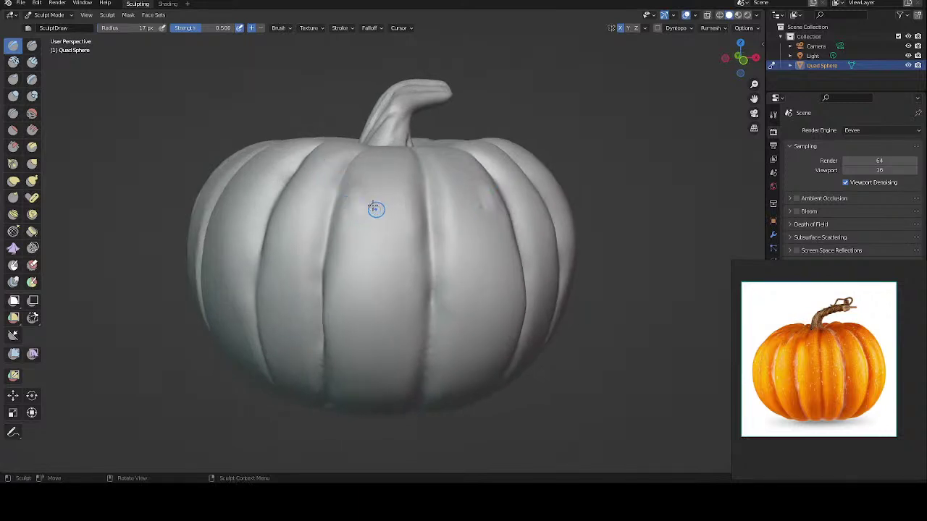
pyautogui.moveTo(365, 195)
pyautogui.mouseDown()
pyautogui.moveTo(346, 230)
pyautogui.moveTo(414, 260)
pyautogui.mouseUp()
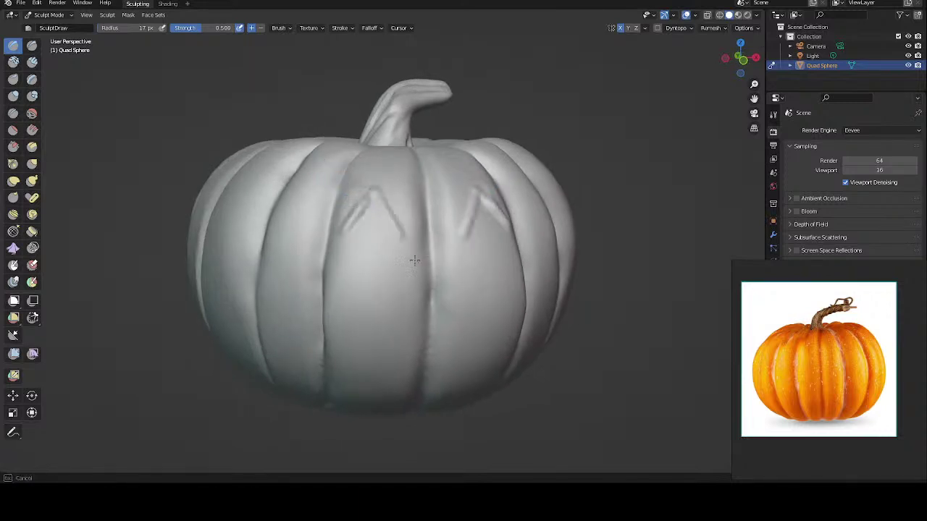
pyautogui.moveTo(346, 230); pyautogui.dragTo(412, 266)
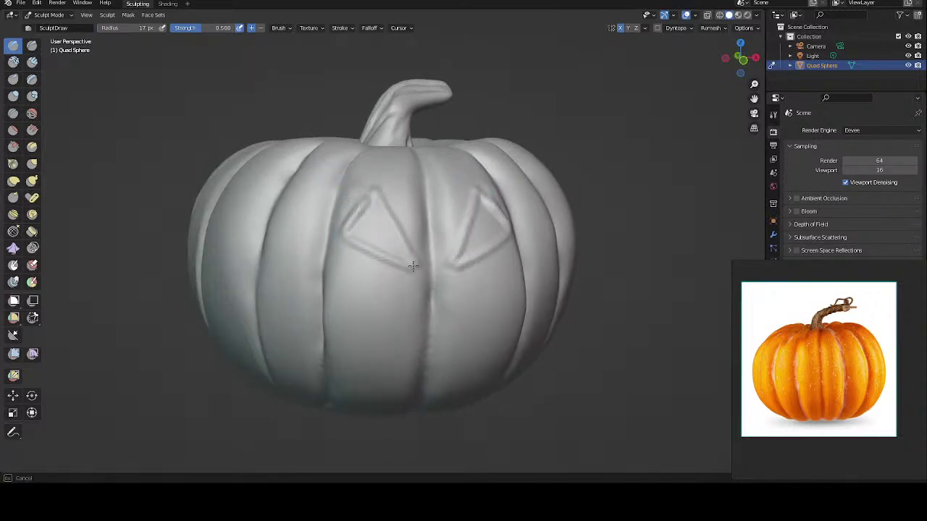
pyautogui.moveTo(369, 172)
pyautogui.mouseDown(button='middle')
pyautogui.moveTo(359, 173)
pyautogui.moveTo(341, 247)
pyautogui.mouseUp(button='middle')
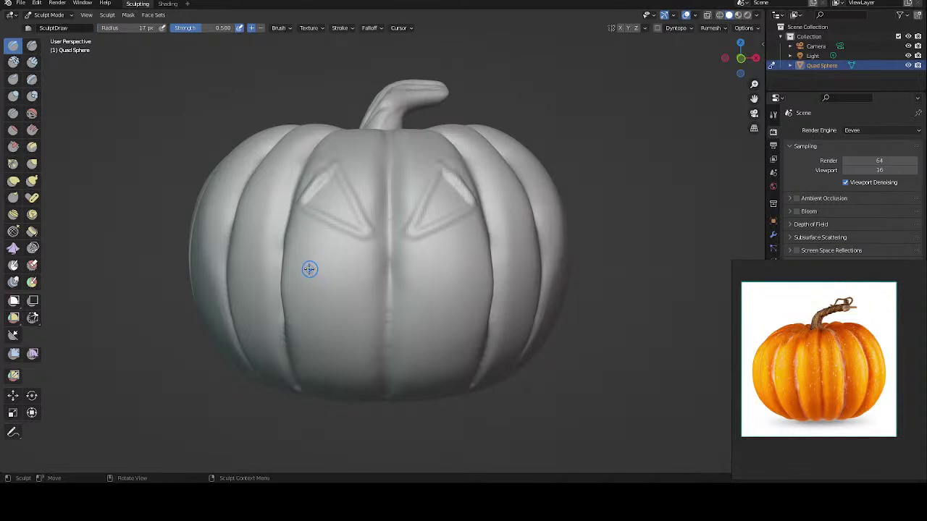
# Step: Try mouth grooves across the face and undo them
pyautogui.moveTo(304, 269)
pyautogui.mouseDown()
pyautogui.moveTo(368, 289)
pyautogui.moveTo(425, 278)
pyautogui.mouseUp()
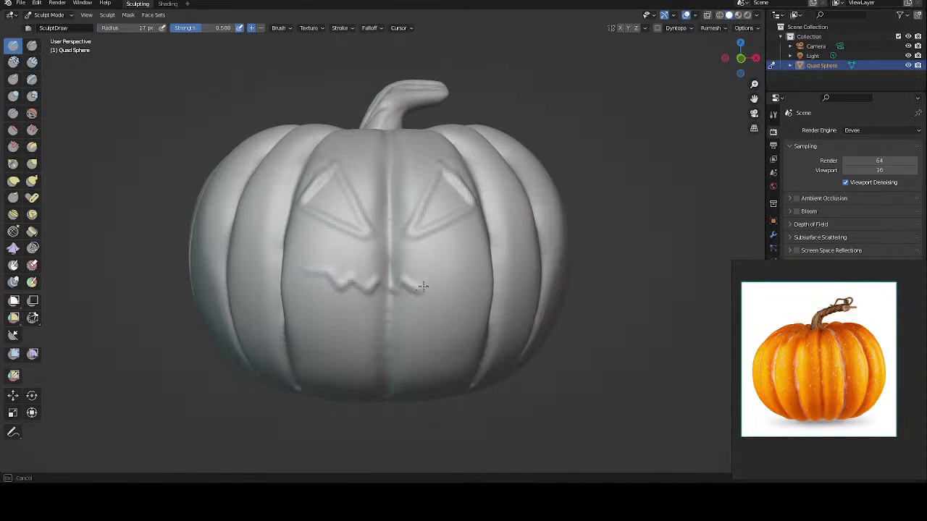
pyautogui.hotkey('ctrl', 'z')
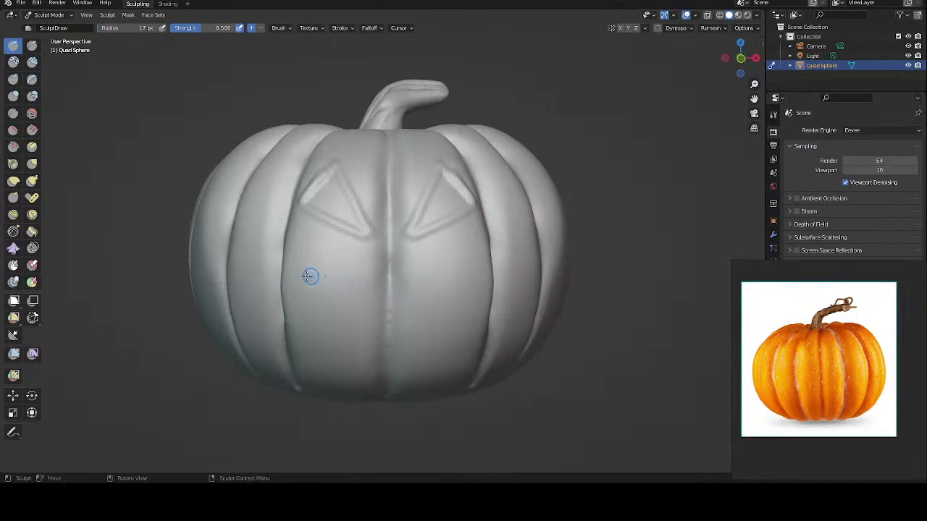
pyautogui.moveTo(305, 273)
pyautogui.mouseDown()
pyautogui.moveTo(423, 294)
pyautogui.moveTo(442, 270)
pyautogui.moveTo(474, 281)
pyautogui.moveTo(483, 268)
pyautogui.mouseUp()
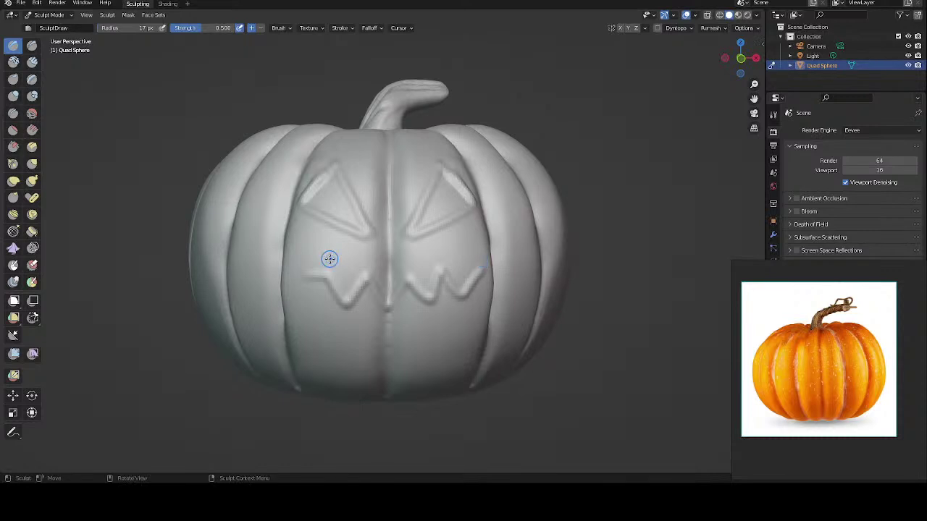
pyautogui.moveTo(310, 271)
pyautogui.mouseDown()
pyautogui.moveTo(294, 281)
pyautogui.moveTo(313, 312)
pyautogui.moveTo(367, 350)
pyautogui.moveTo(442, 349)
pyautogui.moveTo(478, 325)
pyautogui.moveTo(493, 282)
pyautogui.moveTo(477, 310)
pyautogui.mouseUp()
pyautogui.moveTo(441, 238)
pyautogui.mouseDown(button='middle')
pyautogui.moveTo(383, 207)
pyautogui.moveTo(401, 224)
pyautogui.mouseUp(button='middle')
pyautogui.hotkey('ctrl', 'z')
pyautogui.hotkey('ctrl', 'z')
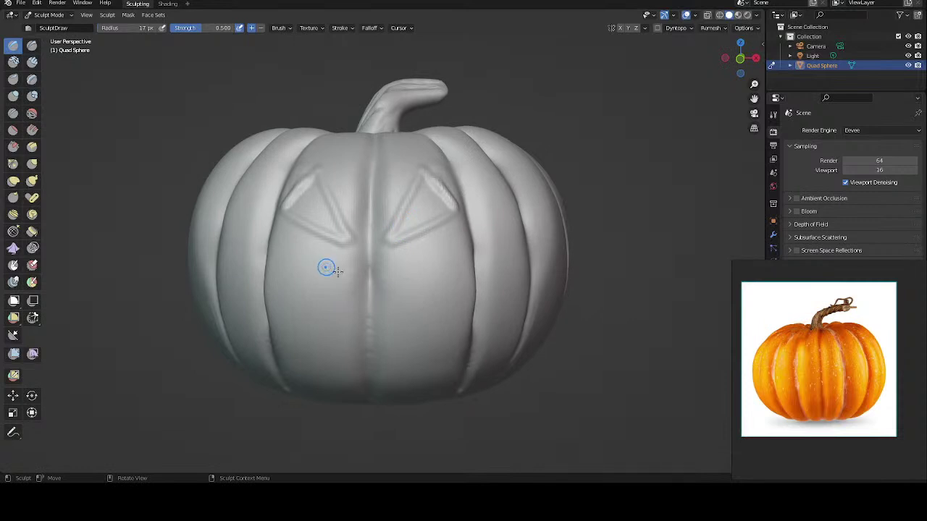
# Step: Sculpt a zigzag mouth across the face, then undo it
pyautogui.moveTo(325, 269)
pyautogui.mouseDown(button='middle')
pyautogui.moveTo(327, 251)
pyautogui.moveTo(295, 231)
pyautogui.mouseUp(button='middle')
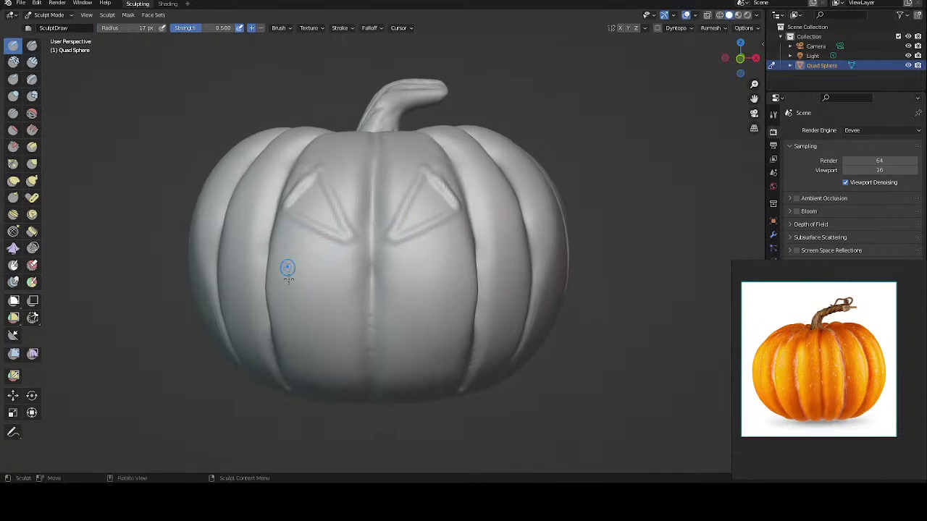
pyautogui.moveTo(289, 269); pyautogui.dragTo(296, 257, button='middle')
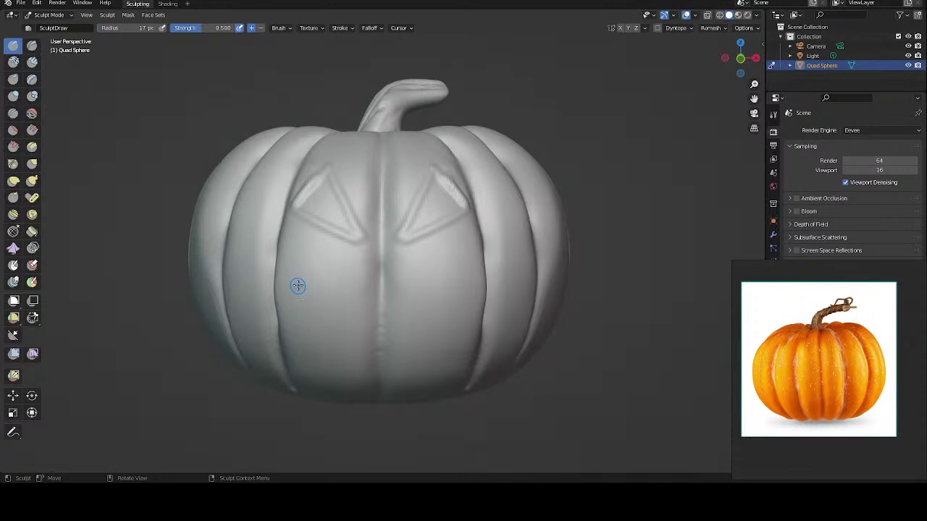
pyautogui.moveTo(296, 307); pyautogui.dragTo(296, 308, button='middle')
pyautogui.moveTo(308, 334)
pyautogui.mouseDown()
pyautogui.moveTo(296, 292)
pyautogui.moveTo(304, 331)
pyautogui.mouseUp()
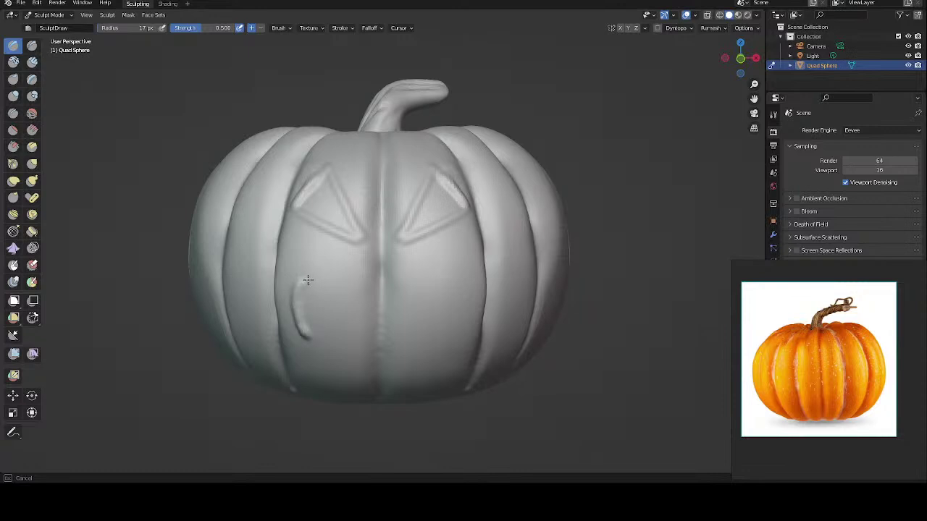
pyautogui.moveTo(308, 281)
pyautogui.mouseDown()
pyautogui.moveTo(336, 311)
pyautogui.moveTo(359, 284)
pyautogui.moveTo(376, 315)
pyautogui.moveTo(413, 305)
pyautogui.moveTo(439, 275)
pyautogui.moveTo(459, 305)
pyautogui.moveTo(479, 281)
pyautogui.moveTo(469, 339)
pyautogui.moveTo(424, 358)
pyautogui.moveTo(351, 361)
pyautogui.moveTo(302, 345)
pyautogui.mouseUp()
pyautogui.moveTo(306, 289)
pyautogui.mouseDown(button='middle')
pyautogui.moveTo(287, 266)
pyautogui.moveTo(297, 253)
pyautogui.mouseUp(button='middle')
pyautogui.hotkey('ctrl', 'z')
pyautogui.hotkey('ctrl', 'z')
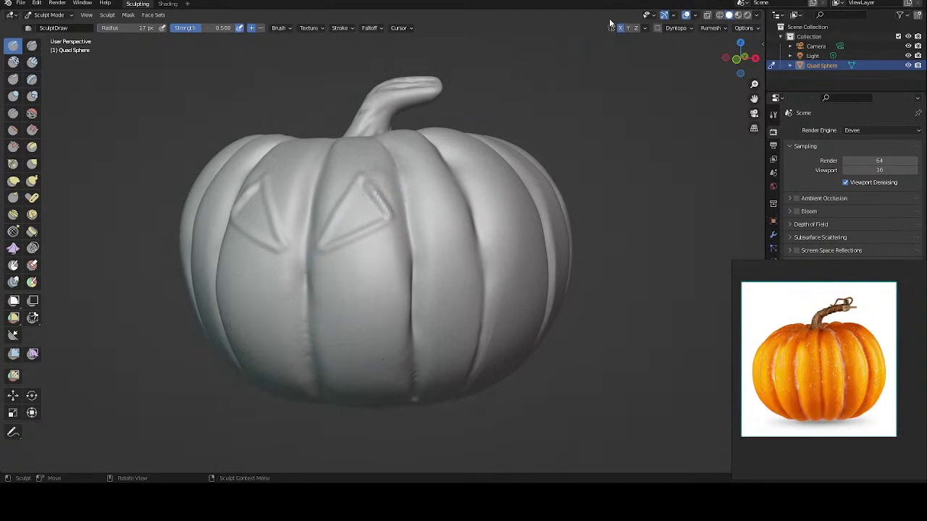
# Step: Sculpt two curved mouth corners and join them with a curved lower lip
pyautogui.moveTo(323, 323); pyautogui.dragTo(350, 302, button='middle')
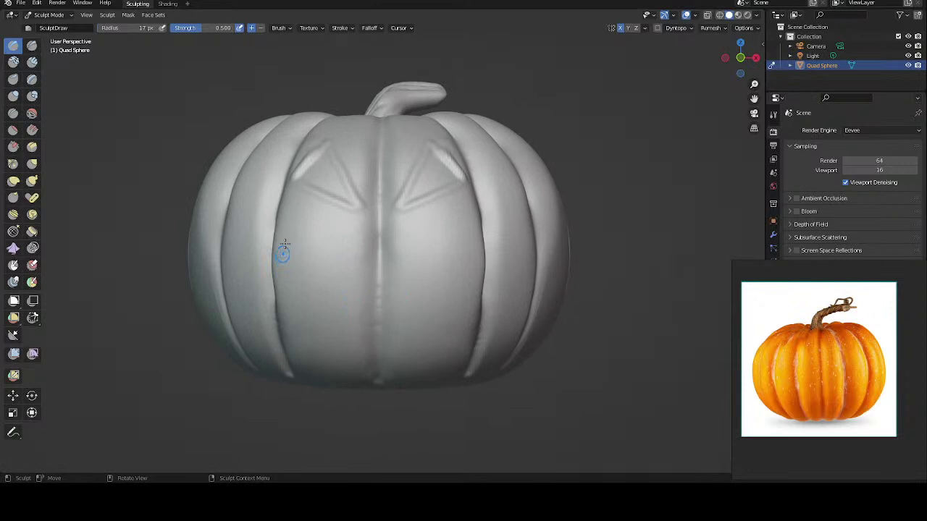
pyautogui.moveTo(294, 244); pyautogui.dragTo(293, 242, button='middle')
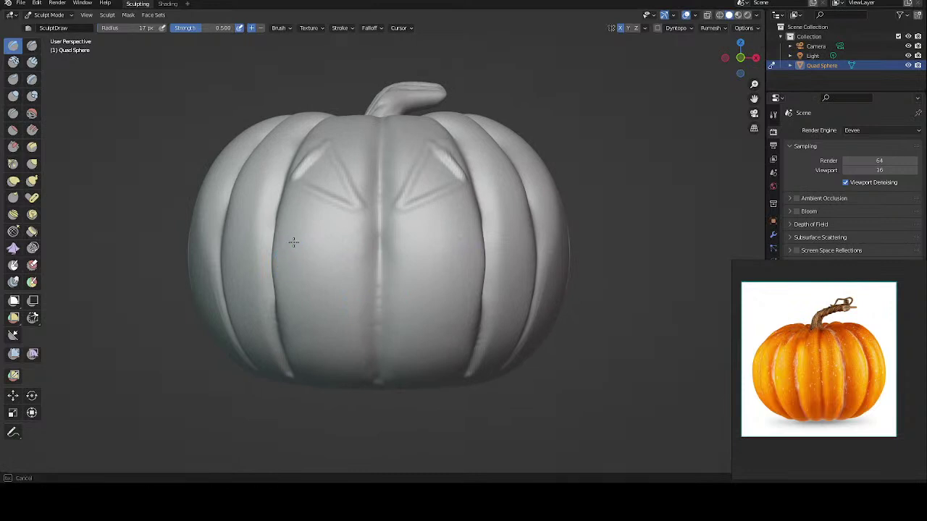
pyautogui.moveTo(281, 247)
pyautogui.mouseDown()
pyautogui.moveTo(293, 247)
pyautogui.moveTo(306, 264)
pyautogui.moveTo(344, 245)
pyautogui.moveTo(366, 274)
pyautogui.moveTo(374, 263)
pyautogui.mouseUp()
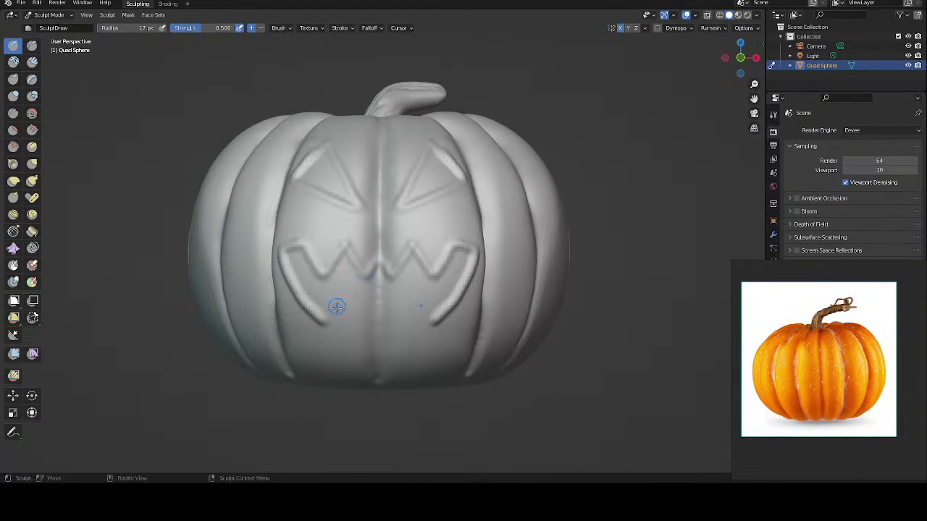
pyautogui.moveTo(321, 321); pyautogui.dragTo(375, 334)
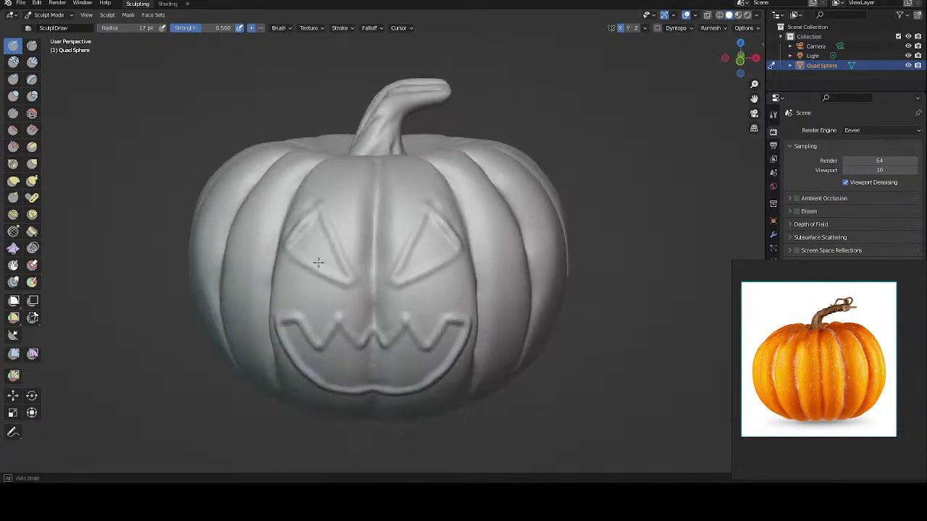
# Step: Trace a Draw stroke along the left eye's inner edge, mirrored onto the right eye
pyautogui.moveTo(326, 217)
pyautogui.mouseDown(button='middle')
pyautogui.moveTo(316, 229)
pyautogui.moveTo(321, 220)
pyautogui.moveTo(346, 234)
pyautogui.mouseUp(button='middle')
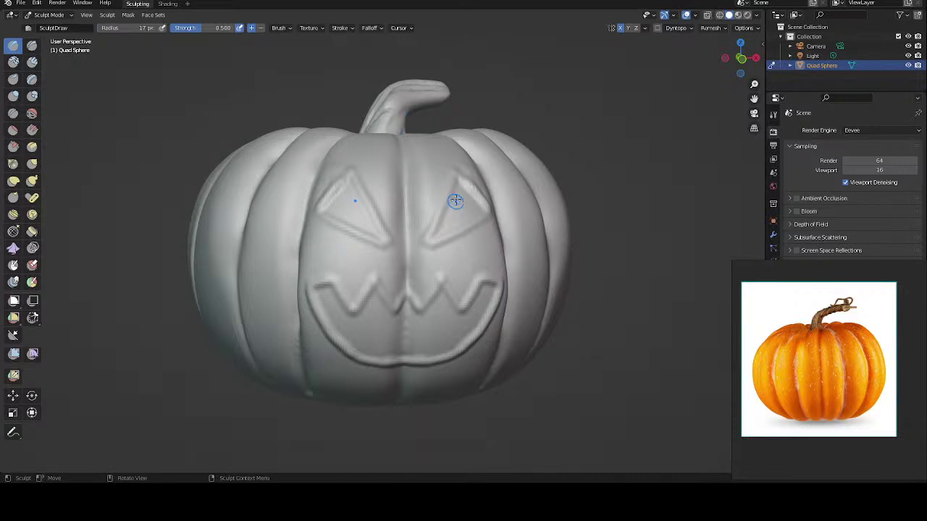
pyautogui.moveTo(456, 201)
pyautogui.mouseDown(button='middle')
pyautogui.moveTo(422, 207)
pyautogui.moveTo(433, 201)
pyautogui.moveTo(455, 218)
pyautogui.mouseUp(button='middle')
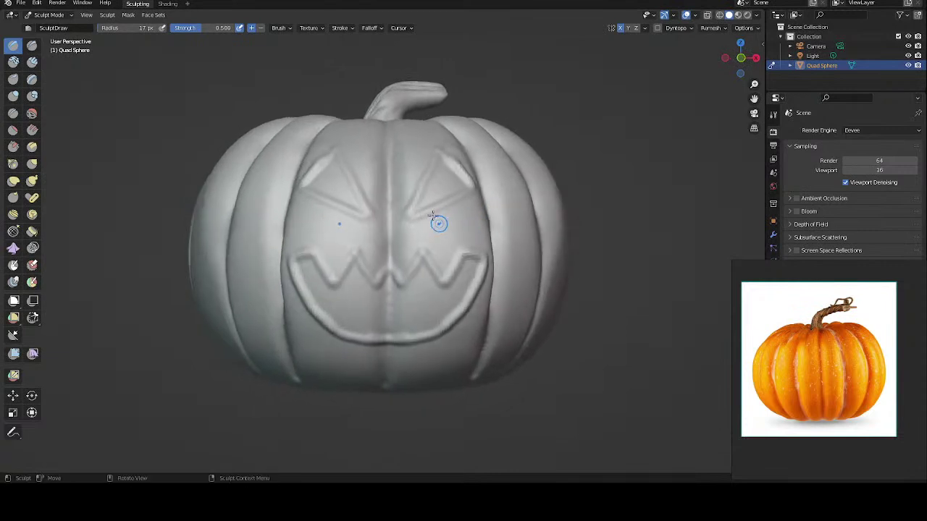
pyautogui.moveTo(396, 190)
pyautogui.mouseDown(button='middle')
pyautogui.moveTo(397, 198)
pyautogui.moveTo(397, 190)
pyautogui.mouseUp(button='middle')
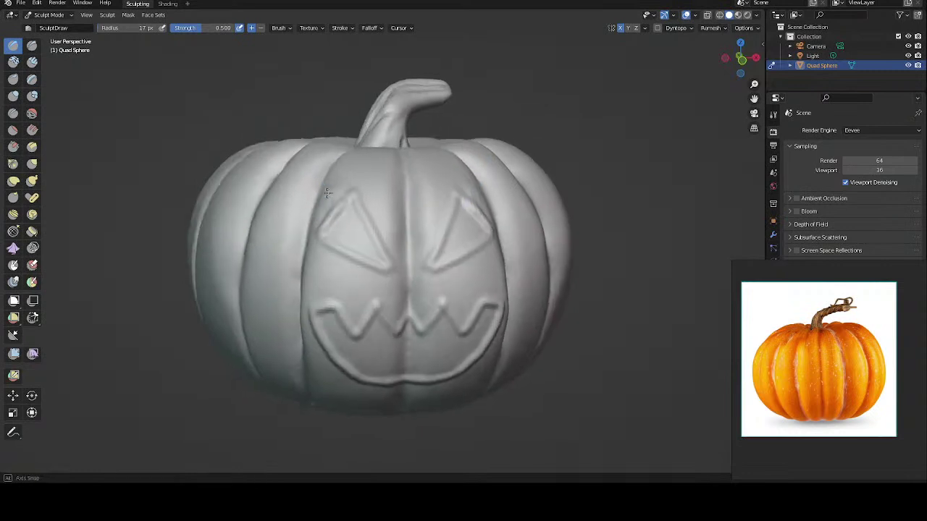
pyautogui.moveTo(318, 184); pyautogui.dragTo(329, 187, button='middle')
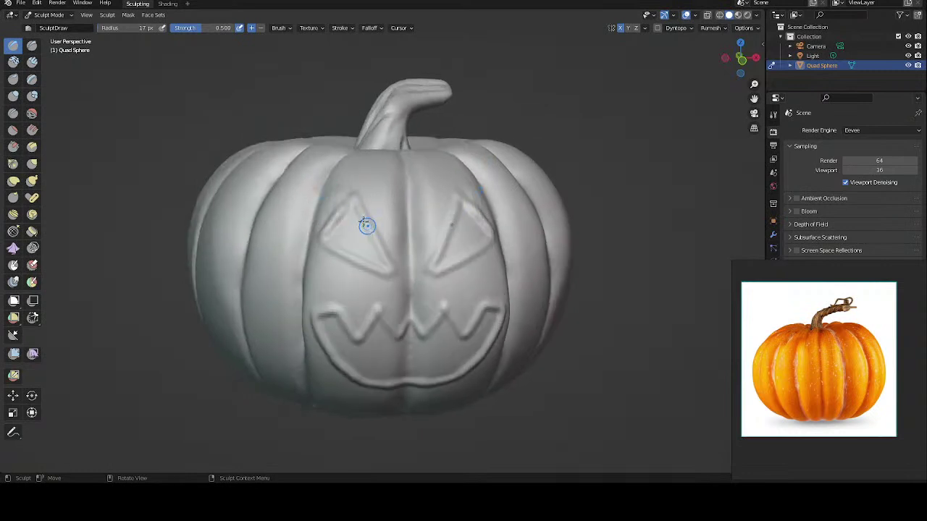
pyautogui.moveTo(348, 215)
pyautogui.mouseDown()
pyautogui.moveTo(348, 247)
pyautogui.moveTo(384, 265)
pyautogui.moveTo(362, 228)
pyautogui.moveTo(338, 226)
pyautogui.moveTo(368, 255)
pyautogui.mouseUp()
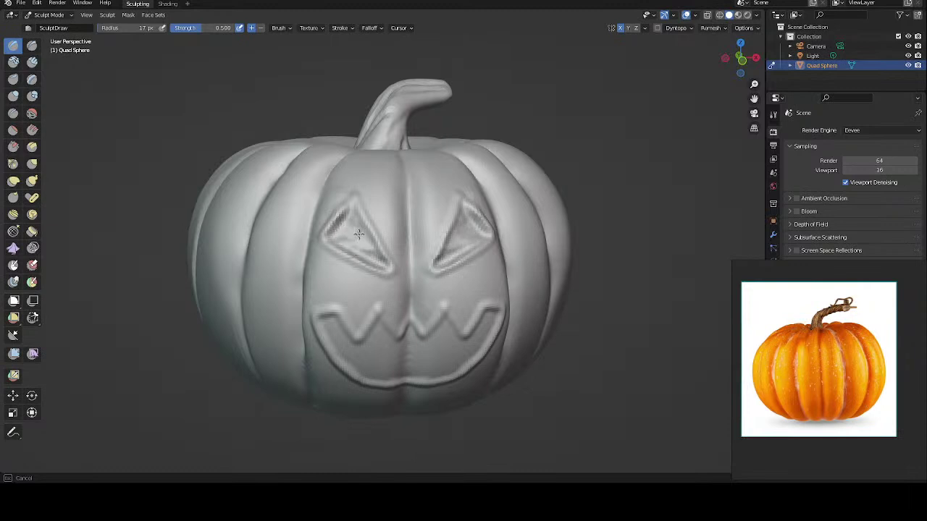
# Step: Deepen the lower and inner edges of both eyes with mirrored Draw strokes
pyautogui.moveTo(358, 249)
pyautogui.mouseDown()
pyautogui.moveTo(374, 249)
pyautogui.moveTo(371, 259)
pyautogui.moveTo(361, 254)
pyautogui.mouseUp()
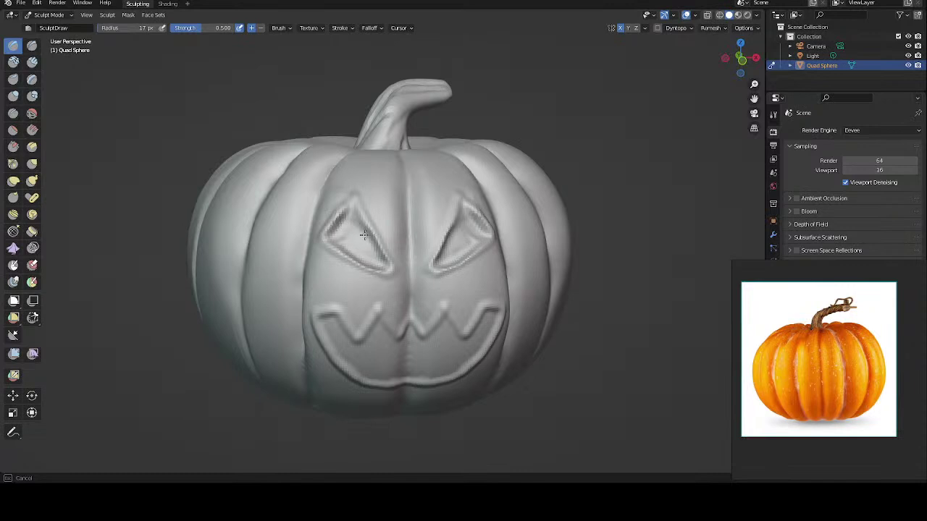
pyautogui.moveTo(364, 235); pyautogui.dragTo(352, 207)
pyautogui.moveTo(339, 185)
pyautogui.mouseDown(button='middle')
pyautogui.moveTo(326, 182)
pyautogui.moveTo(375, 137)
pyautogui.mouseUp(button='middle')
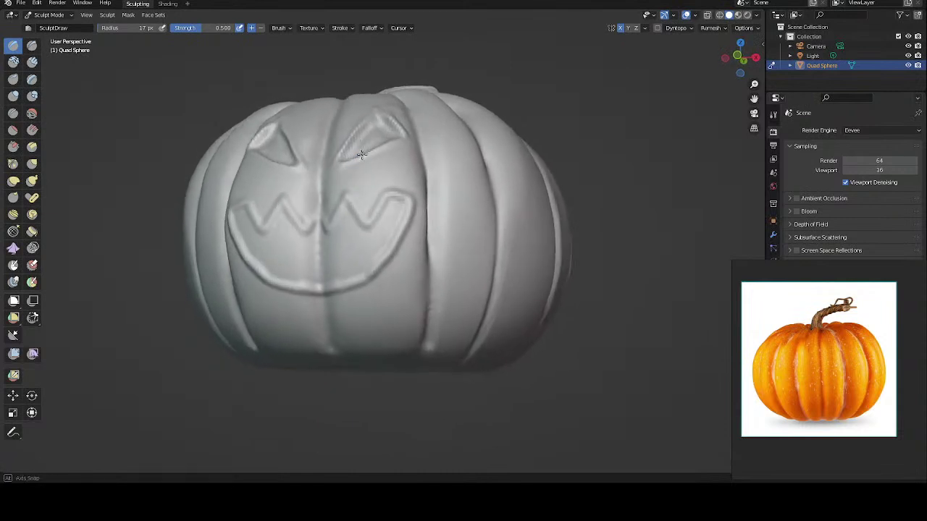
pyautogui.moveTo(367, 137); pyautogui.dragTo(360, 148)
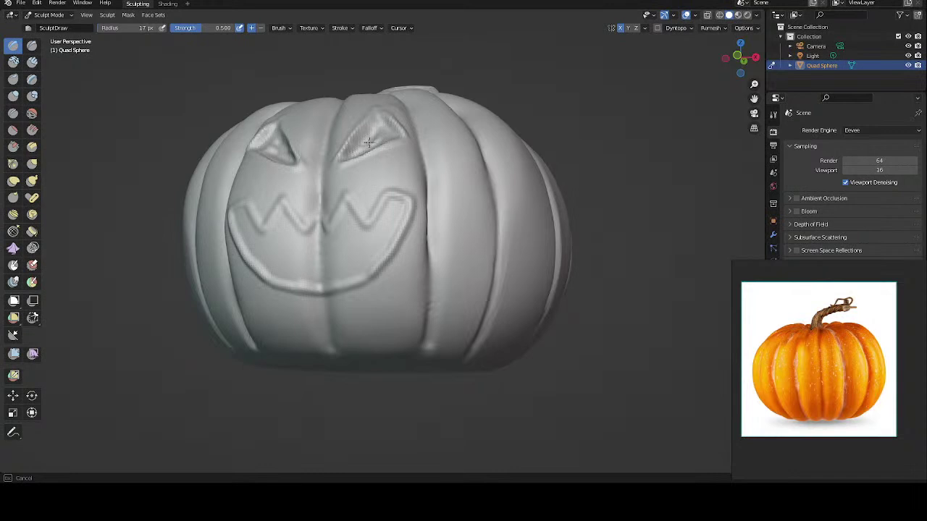
pyautogui.moveTo(379, 135); pyautogui.dragTo(381, 136)
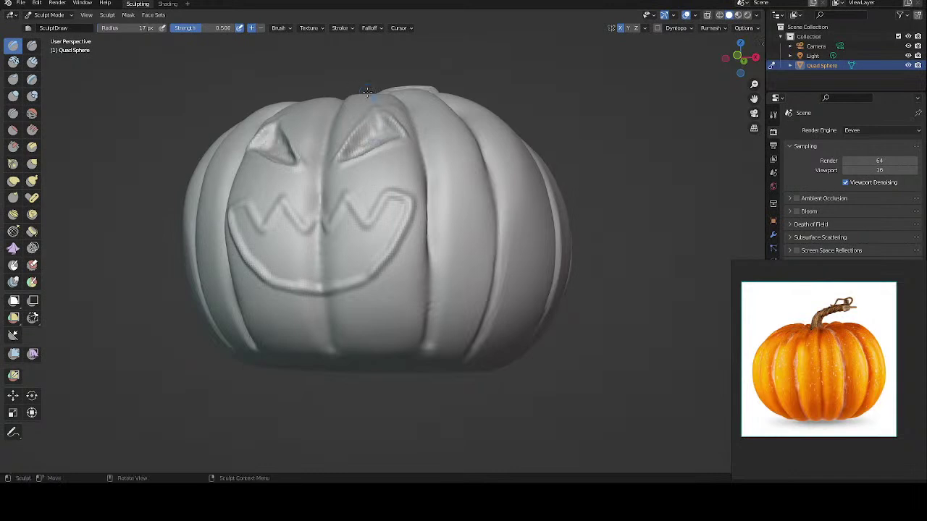
pyautogui.moveTo(381, 137); pyautogui.dragTo(371, 132, button='middle')
pyautogui.moveTo(424, 247)
pyautogui.mouseDown()
pyautogui.moveTo(413, 250)
pyautogui.moveTo(422, 222)
pyautogui.moveTo(389, 261)
pyautogui.mouseUp()
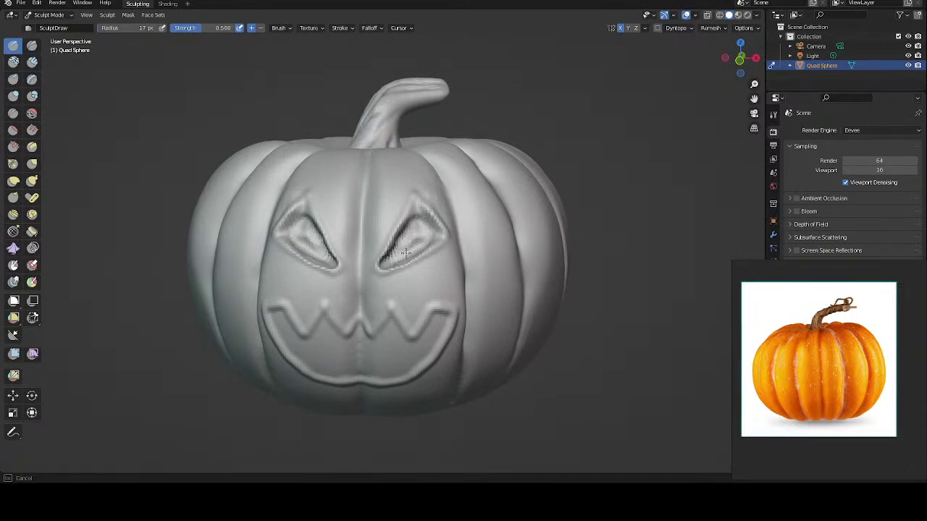
pyautogui.moveTo(418, 247); pyautogui.dragTo(423, 239)
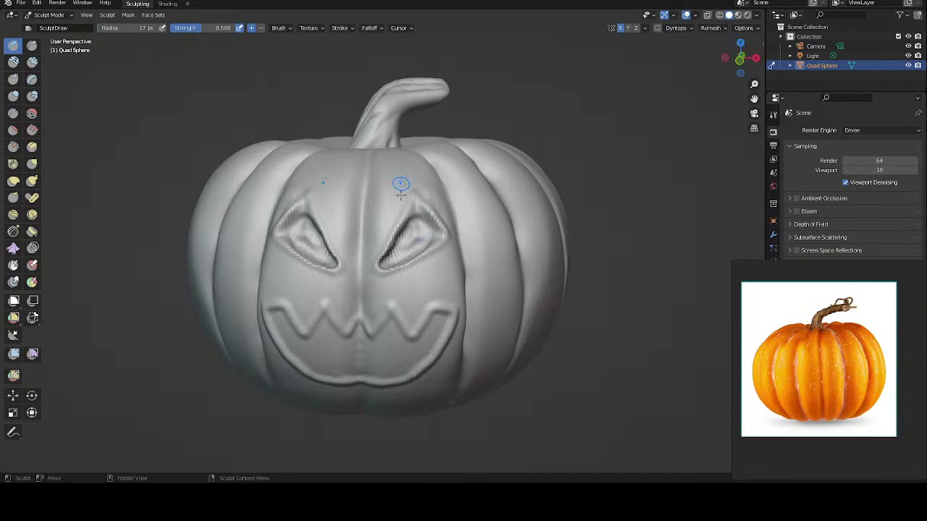
# Step: Carve inside the eyes once more, then undo the eye carving with two Ctrl+Z
pyautogui.moveTo(389, 198); pyautogui.dragTo(380, 184, button='middle')
pyautogui.moveTo(391, 185)
pyautogui.mouseDown()
pyautogui.moveTo(380, 218)
pyautogui.moveTo(405, 206)
pyautogui.moveTo(390, 194)
pyautogui.moveTo(397, 186)
pyautogui.moveTo(410, 204)
pyautogui.moveTo(369, 231)
pyautogui.moveTo(376, 215)
pyautogui.mouseUp()
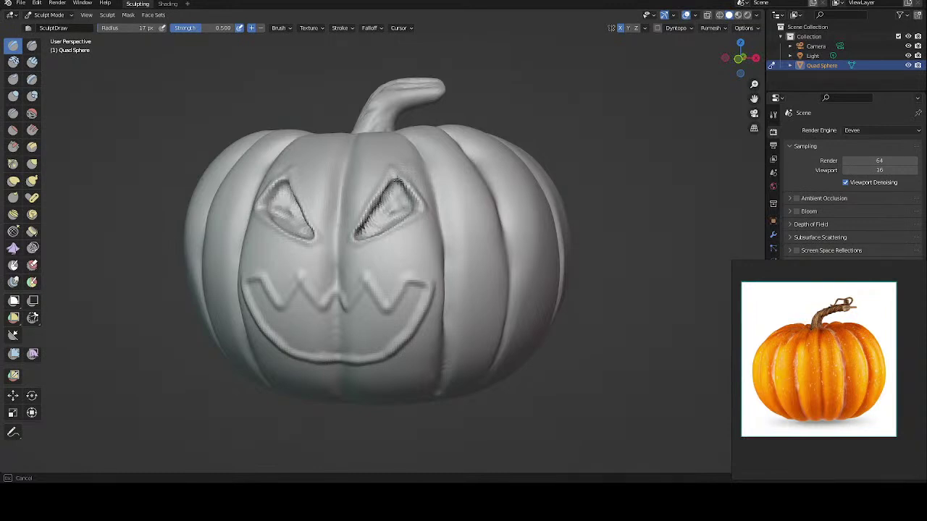
pyautogui.moveTo(397, 181)
pyautogui.mouseDown(button='middle')
pyautogui.moveTo(407, 181)
pyautogui.moveTo(397, 227)
pyautogui.mouseUp(button='middle')
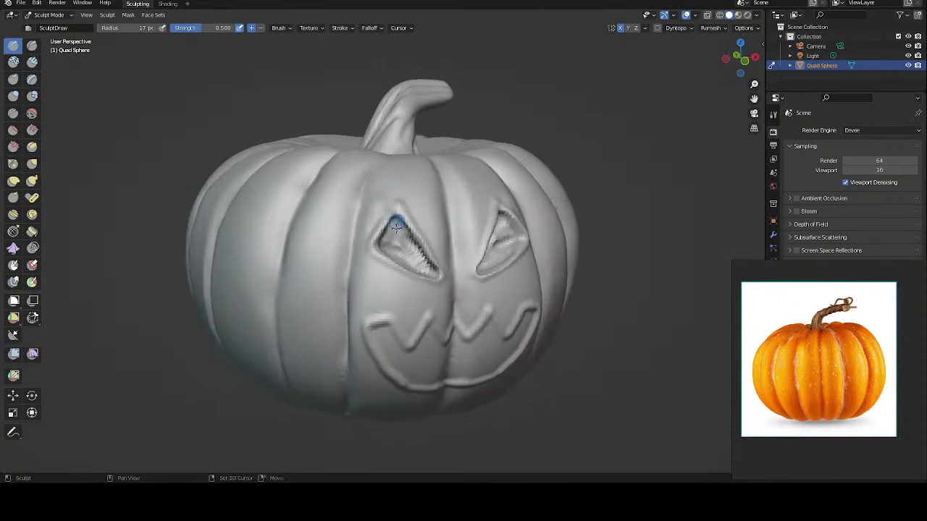
pyautogui.moveTo(397, 226)
pyautogui.mouseDown()
pyautogui.moveTo(412, 259)
pyautogui.moveTo(435, 276)
pyautogui.mouseUp()
pyautogui.moveTo(389, 201)
pyautogui.mouseDown(button='middle')
pyautogui.moveTo(372, 205)
pyautogui.moveTo(379, 201)
pyautogui.mouseUp(button='middle')
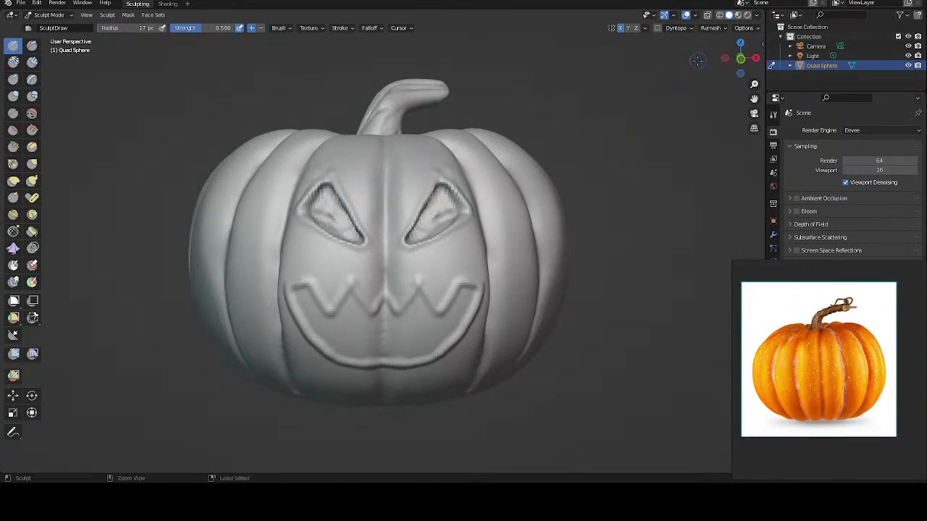
pyautogui.hotkey('ctrl', 'z')
pyautogui.hotkey('ctrl', 'z')
pyautogui.hotkey('ctrl', 'z')
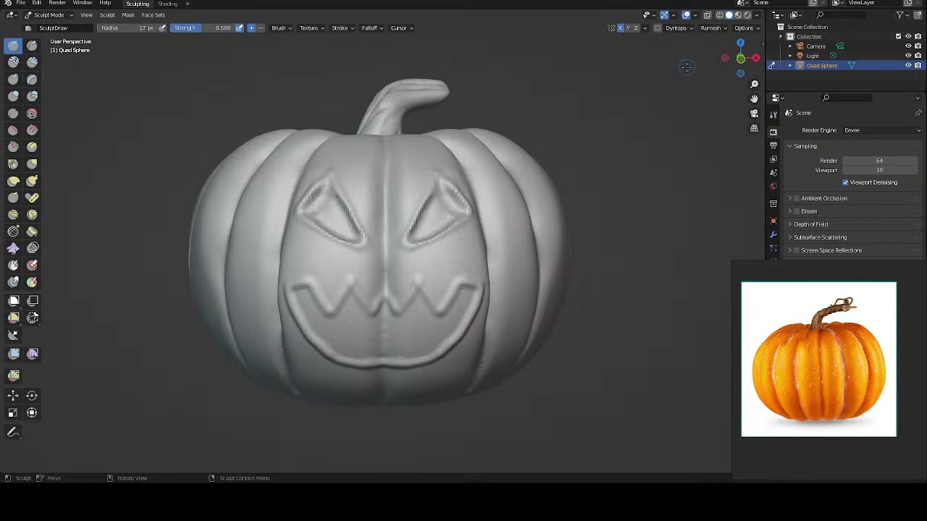
pyautogui.hotkey('ctrl', 'z')
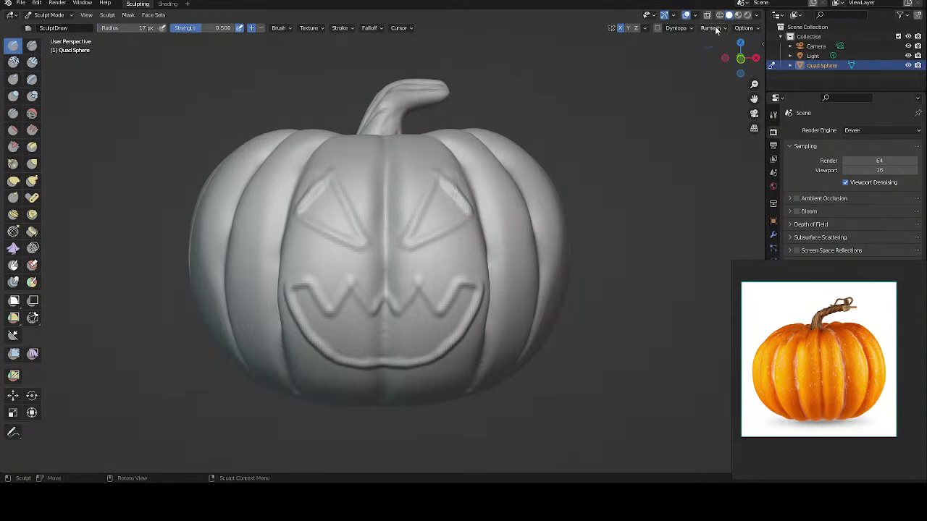
# Step: Remesh the pumpkin at a 0.01 m voxel size with volume preserved
pyautogui.click(711, 29)
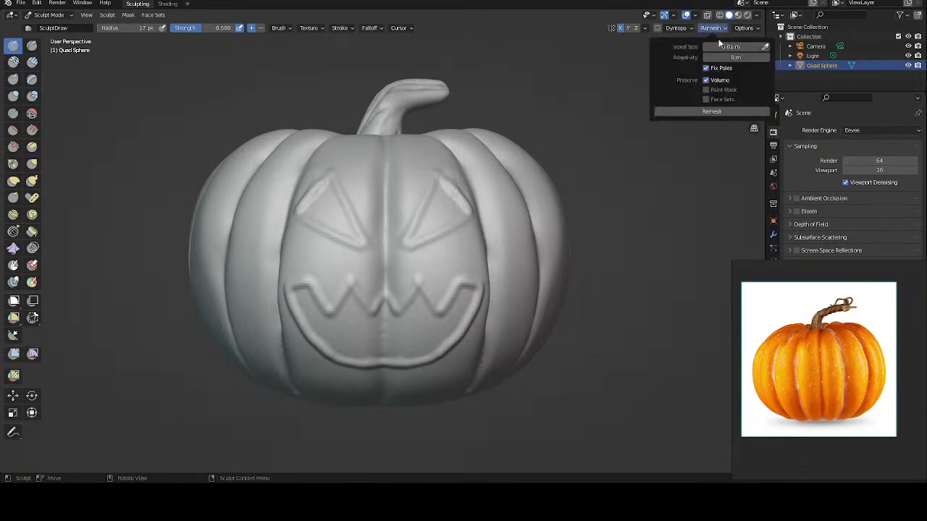
pyautogui.click(718, 114)
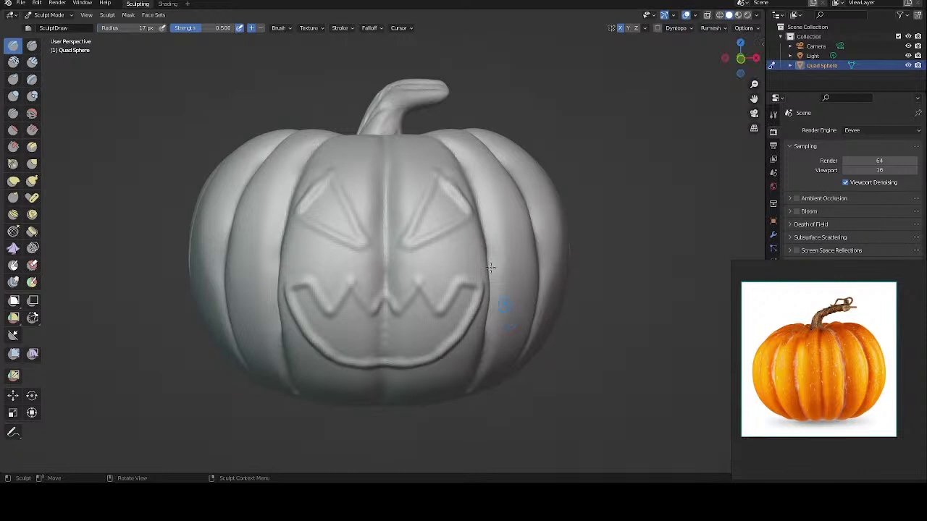
# Step: Deepen the grooves along both eye ridges with mirrored Draw strokes
pyautogui.moveTo(448, 199)
pyautogui.mouseDown()
pyautogui.moveTo(418, 240)
pyautogui.moveTo(457, 217)
pyautogui.moveTo(440, 189)
pyautogui.moveTo(428, 230)
pyautogui.moveTo(438, 204)
pyautogui.mouseUp()
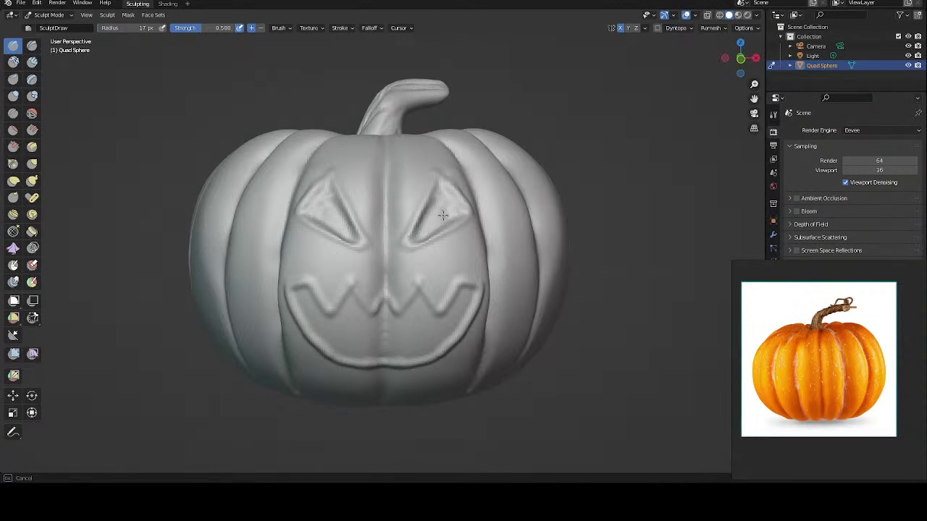
pyautogui.moveTo(442, 214); pyautogui.dragTo(432, 204)
pyautogui.moveTo(431, 155)
pyautogui.mouseDown(button='middle')
pyautogui.moveTo(420, 186)
pyautogui.moveTo(393, 196)
pyautogui.mouseUp(button='middle')
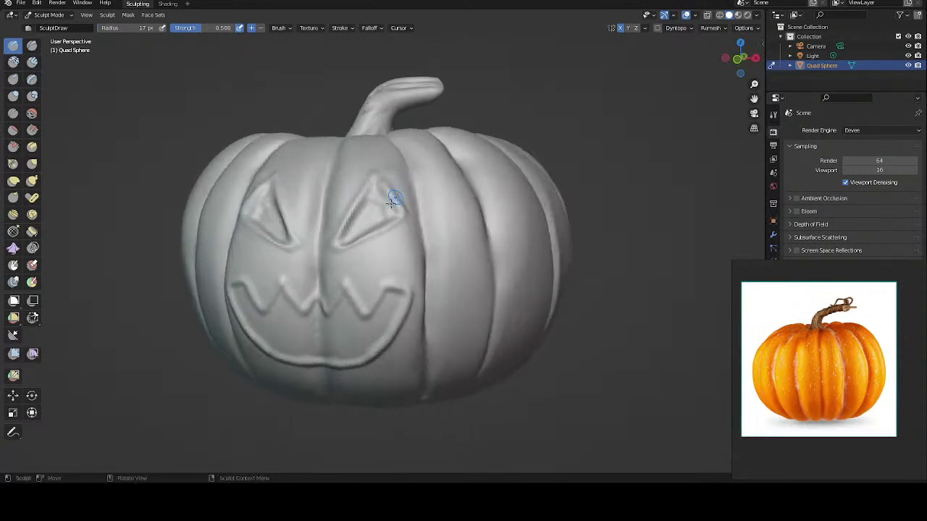
pyautogui.moveTo(373, 199)
pyautogui.mouseDown()
pyautogui.moveTo(370, 221)
pyautogui.moveTo(384, 218)
pyautogui.moveTo(377, 198)
pyautogui.mouseUp()
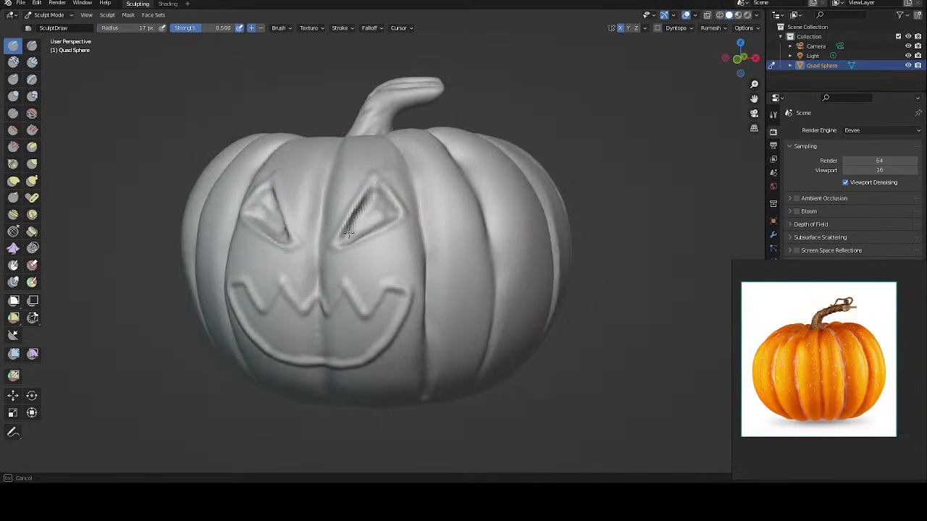
pyautogui.moveTo(348, 232); pyautogui.dragTo(380, 217)
pyautogui.moveTo(388, 162)
pyautogui.mouseDown(button='middle')
pyautogui.moveTo(401, 207)
pyautogui.moveTo(385, 223)
pyautogui.mouseUp(button='middle')
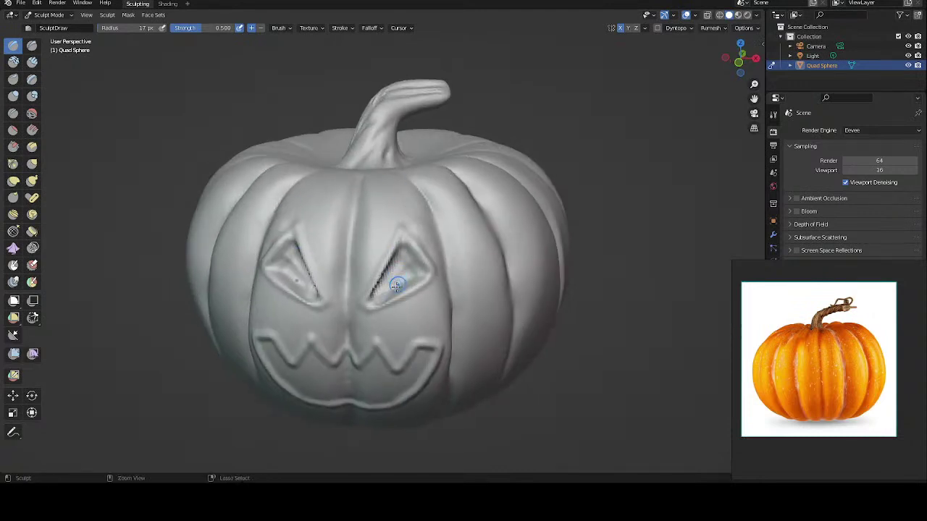
pyautogui.moveTo(397, 285)
pyautogui.mouseDown()
pyautogui.moveTo(414, 268)
pyautogui.moveTo(407, 260)
pyautogui.moveTo(393, 272)
pyautogui.moveTo(410, 265)
pyautogui.mouseUp()
pyautogui.moveTo(388, 201)
pyautogui.mouseDown(button='middle')
pyautogui.moveTo(384, 187)
pyautogui.moveTo(395, 210)
pyautogui.mouseUp(button='middle')
pyautogui.moveTo(415, 214)
pyautogui.mouseDown()
pyautogui.moveTo(403, 228)
pyautogui.moveTo(420, 197)
pyautogui.moveTo(428, 210)
pyautogui.moveTo(399, 236)
pyautogui.moveTo(407, 208)
pyautogui.mouseUp()
pyautogui.moveTo(398, 186)
pyautogui.mouseDown(button='middle')
pyautogui.moveTo(364, 192)
pyautogui.moveTo(384, 181)
pyautogui.mouseUp(button='middle')
pyautogui.moveTo(331, 196); pyautogui.dragTo(344, 184)
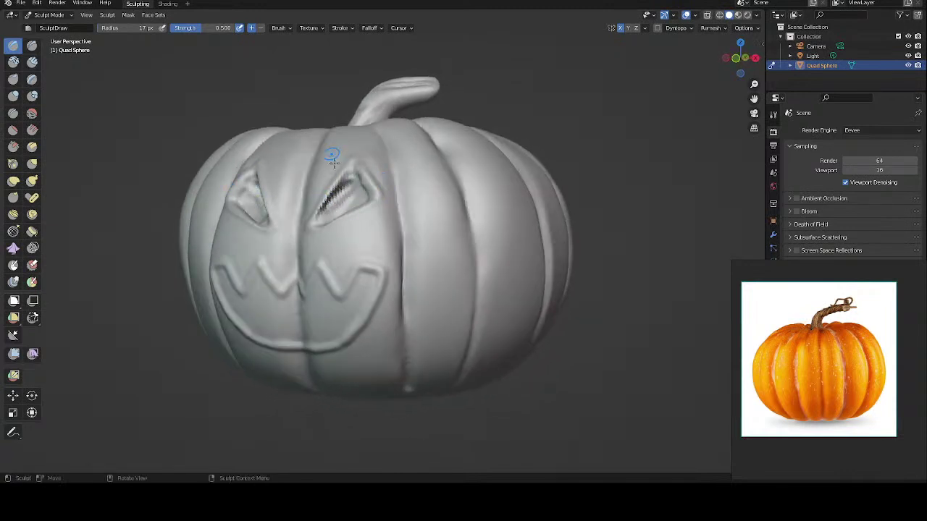
# Step: Carve both eye sockets deeper, finishing along the right socket's inner edge
pyautogui.moveTo(331, 155); pyautogui.dragTo(356, 142, button='middle')
pyautogui.moveTo(396, 212)
pyautogui.mouseDown()
pyautogui.moveTo(420, 220)
pyautogui.moveTo(401, 228)
pyautogui.mouseUp()
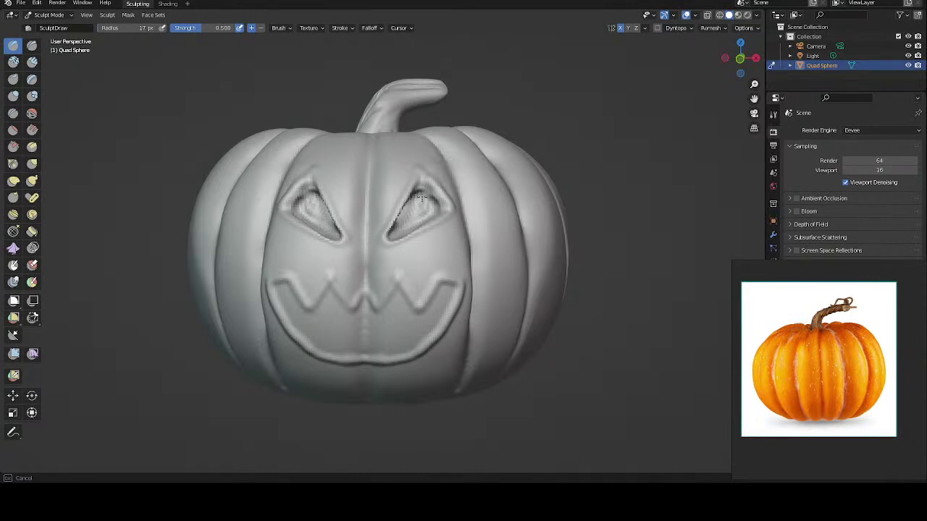
pyautogui.moveTo(421, 197)
pyautogui.mouseDown()
pyautogui.moveTo(420, 217)
pyautogui.moveTo(398, 230)
pyautogui.moveTo(428, 212)
pyautogui.mouseUp()
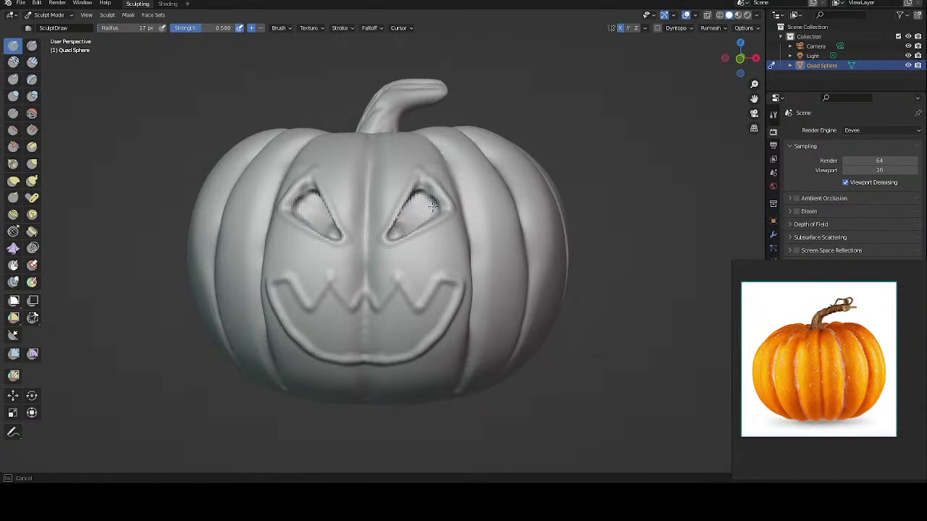
pyautogui.moveTo(382, 186); pyautogui.dragTo(351, 199, button='middle')
pyautogui.moveTo(322, 230)
pyautogui.mouseDown()
pyautogui.moveTo(297, 261)
pyautogui.moveTo(318, 235)
pyautogui.moveTo(312, 249)
pyautogui.mouseUp()
pyautogui.moveTo(324, 210); pyautogui.dragTo(374, 187, button='middle')
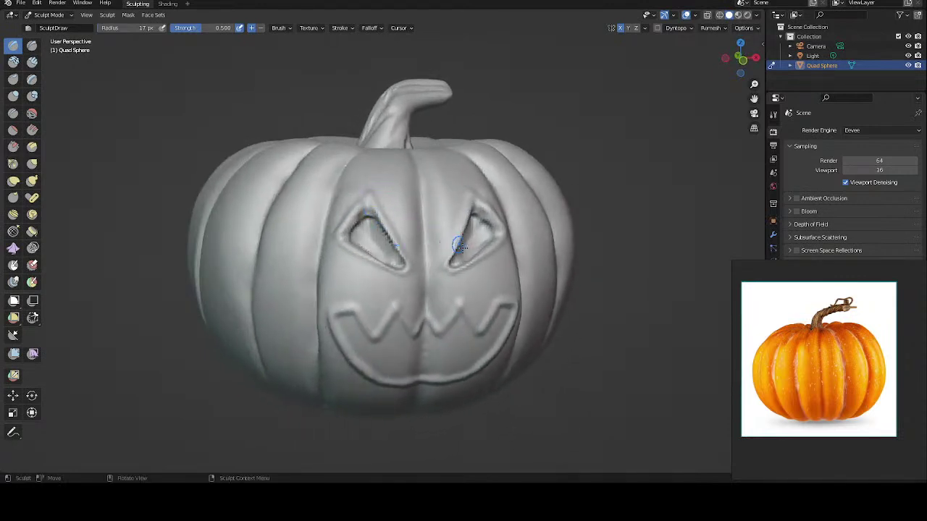
pyautogui.moveTo(464, 258)
pyautogui.mouseDown()
pyautogui.moveTo(487, 225)
pyautogui.moveTo(478, 221)
pyautogui.moveTo(476, 247)
pyautogui.moveTo(470, 221)
pyautogui.mouseUp()
pyautogui.moveTo(454, 174); pyautogui.dragTo(413, 193, button='middle')
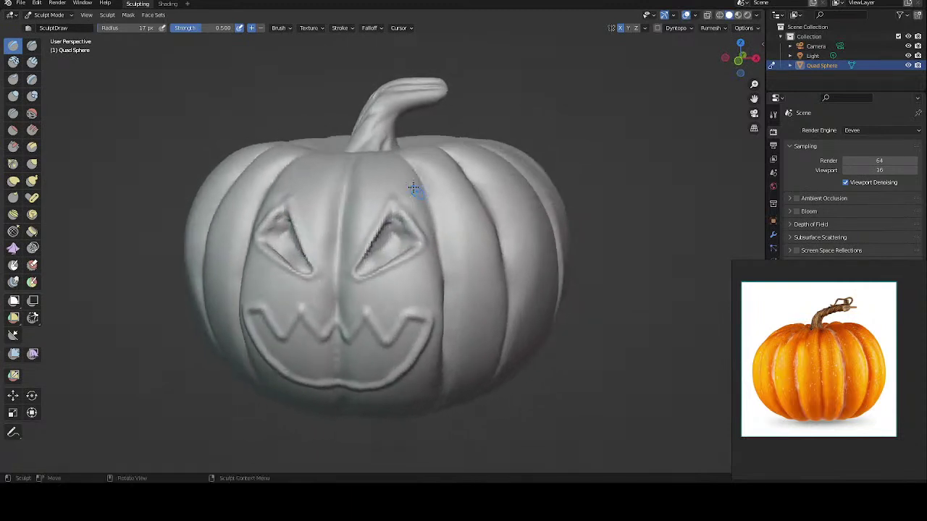
pyautogui.moveTo(397, 214)
pyautogui.mouseDown()
pyautogui.moveTo(384, 241)
pyautogui.moveTo(391, 251)
pyautogui.moveTo(365, 262)
pyautogui.mouseUp()
pyautogui.moveTo(365, 262); pyautogui.dragTo(400, 202, button='middle')
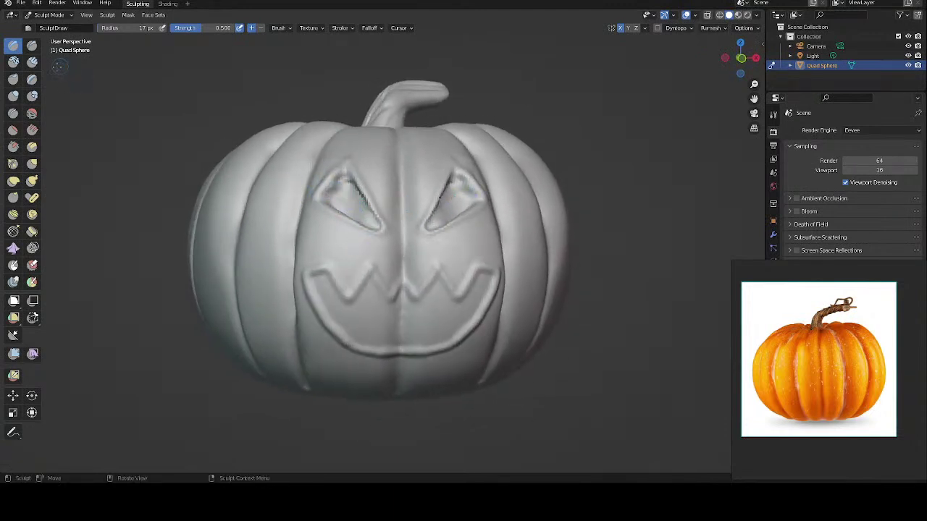
# Step: Switch to the Clay Strips brush and build up both eye sockets with mirrored strokes
pyautogui.click(33, 63)
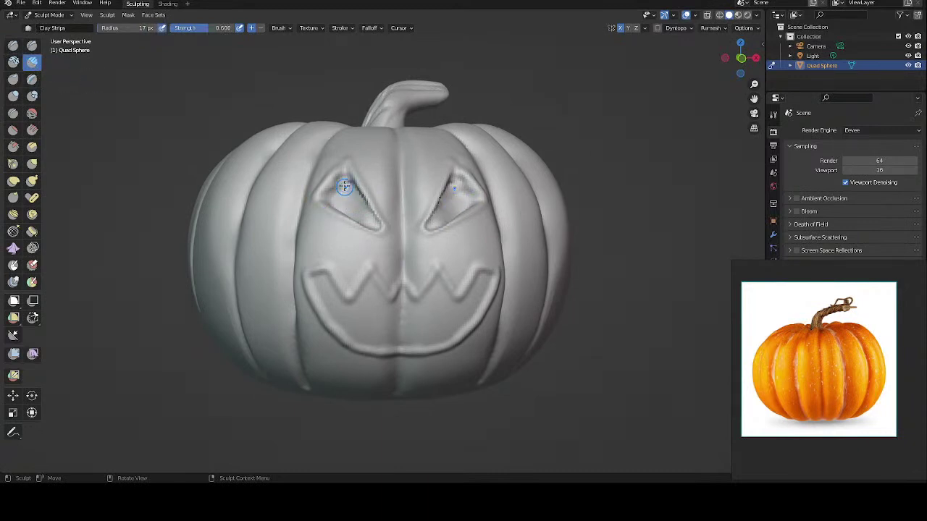
pyautogui.moveTo(340, 186)
pyautogui.mouseDown()
pyautogui.moveTo(360, 211)
pyautogui.moveTo(333, 194)
pyautogui.moveTo(374, 224)
pyautogui.mouseUp()
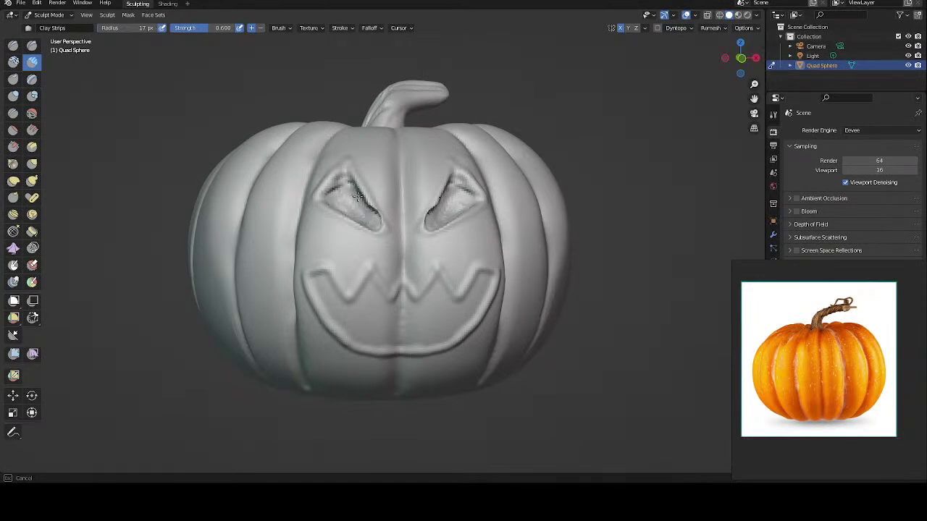
pyautogui.moveTo(375, 225)
pyautogui.mouseDown()
pyautogui.moveTo(337, 190)
pyautogui.moveTo(365, 210)
pyautogui.mouseUp()
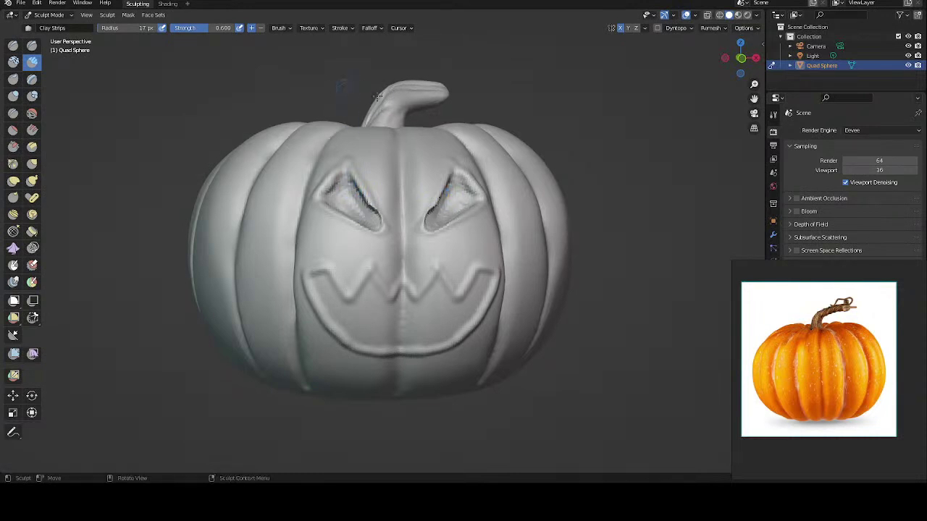
pyautogui.moveTo(425, 153); pyautogui.dragTo(413, 149, button='middle')
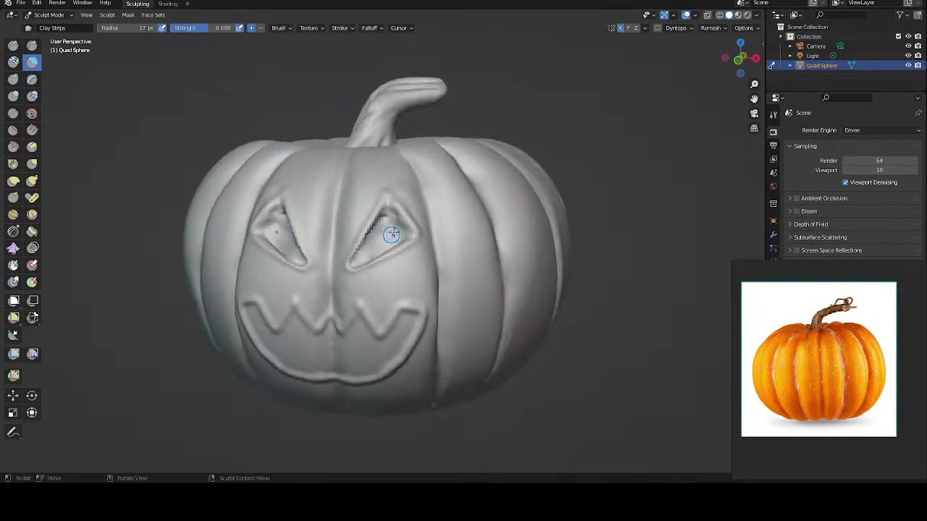
pyautogui.moveTo(382, 232)
pyautogui.mouseDown()
pyautogui.moveTo(375, 256)
pyautogui.moveTo(388, 213)
pyautogui.moveTo(395, 239)
pyautogui.moveTo(373, 247)
pyautogui.mouseUp()
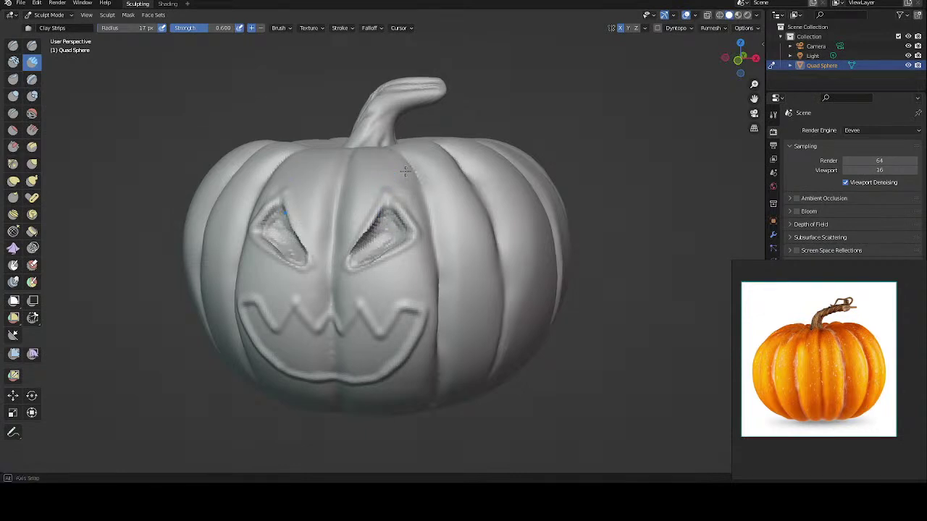
pyautogui.moveTo(373, 246); pyautogui.dragTo(384, 159, button='middle')
pyautogui.moveTo(374, 190)
pyautogui.mouseDown()
pyautogui.moveTo(368, 181)
pyautogui.moveTo(387, 201)
pyautogui.moveTo(362, 165)
pyautogui.mouseUp()
pyautogui.moveTo(362, 156)
pyautogui.mouseDown(button='middle')
pyautogui.moveTo(356, 161)
pyautogui.moveTo(362, 155)
pyautogui.mouseUp(button='middle')
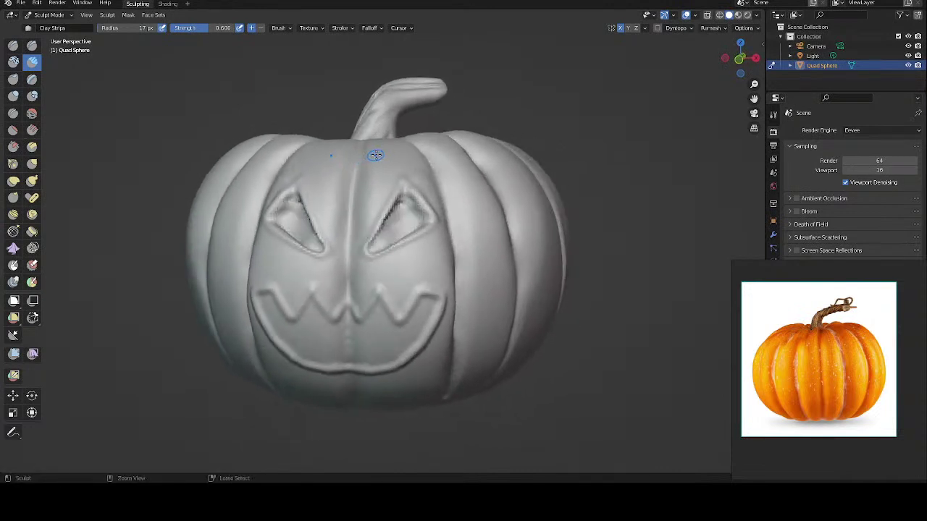
# Step: Undo the recent Clay Strips strokes to restore the sharper eye-socket cut
pyautogui.hotkey('ctrl', 'z')
pyautogui.hotkey('ctrl', 'z')
pyautogui.hotkey('ctrl', 'z')
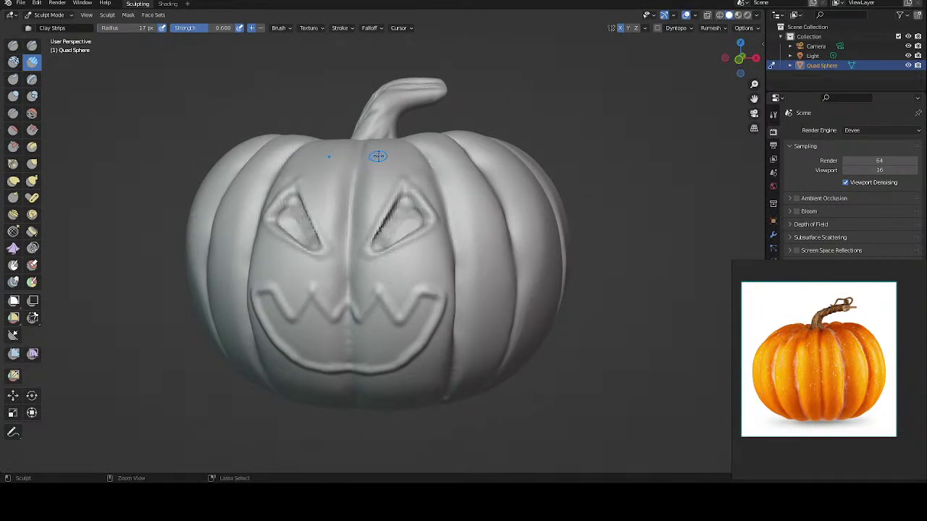
pyautogui.hotkey('ctrl', 'z')
pyautogui.hotkey('ctrl', 'z')
pyautogui.hotkey('ctrl', 'z')
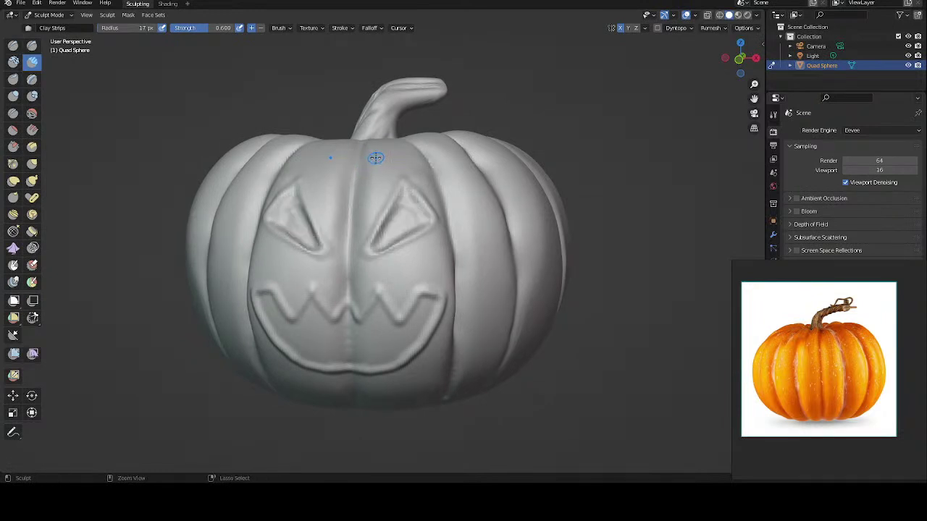
pyautogui.hotkey('ctrl', 'z')
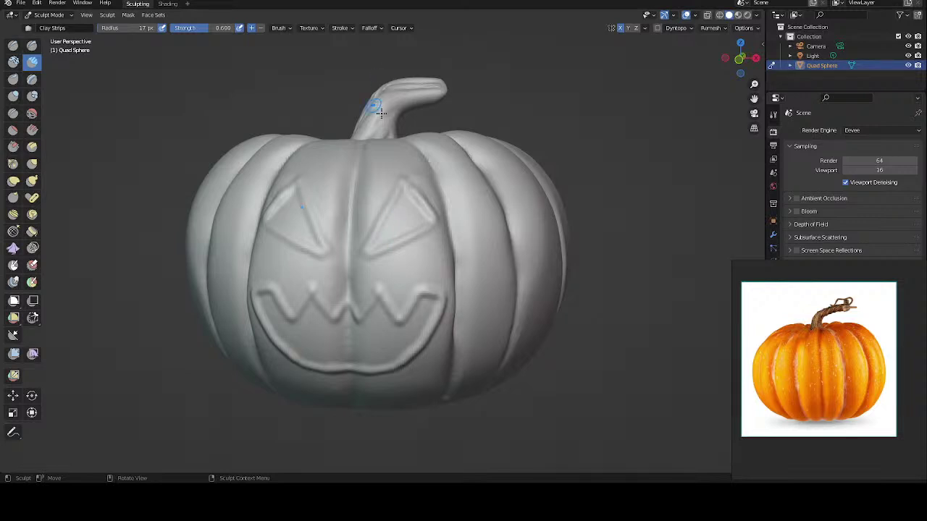
# Step: Switch to the Clay brush and build up the inside and inner edge of the right eye
pyautogui.click(14, 63)
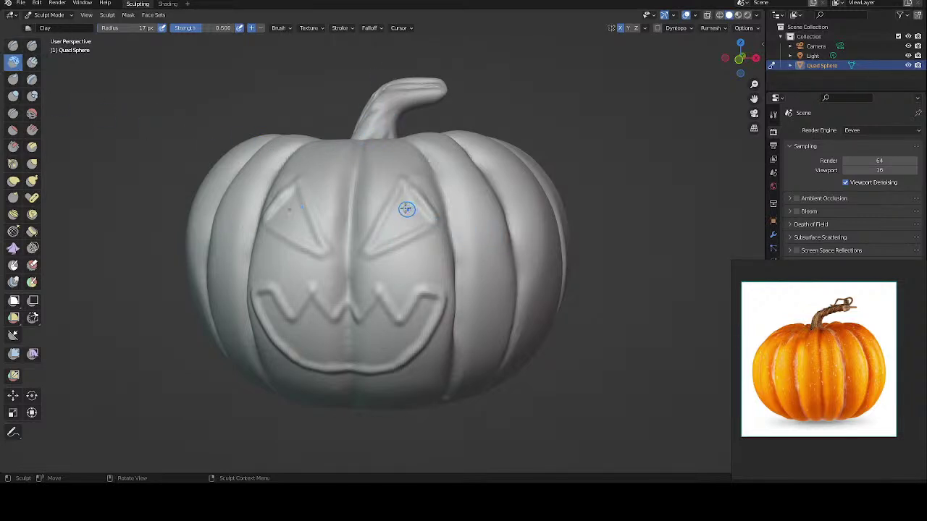
pyautogui.moveTo(406, 210)
pyautogui.mouseDown()
pyautogui.moveTo(396, 228)
pyautogui.moveTo(407, 205)
pyautogui.mouseUp()
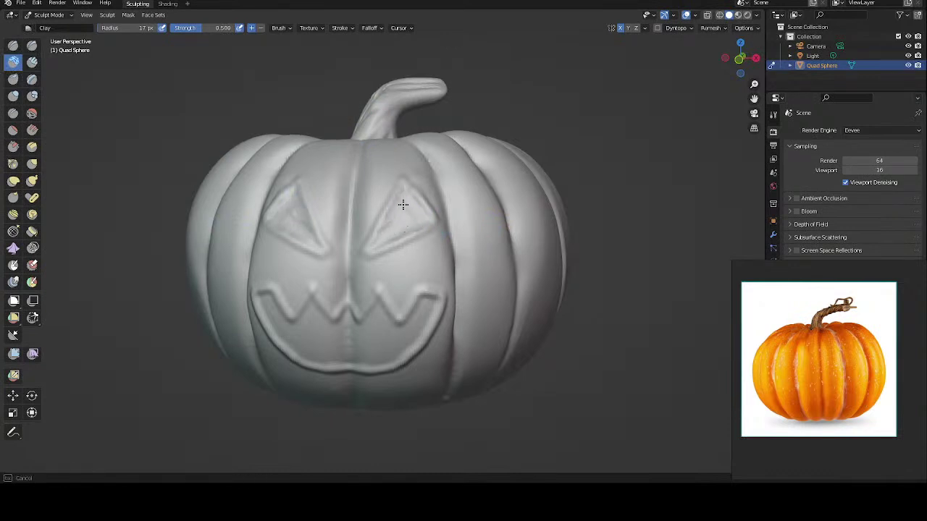
pyautogui.moveTo(376, 237); pyautogui.dragTo(408, 209)
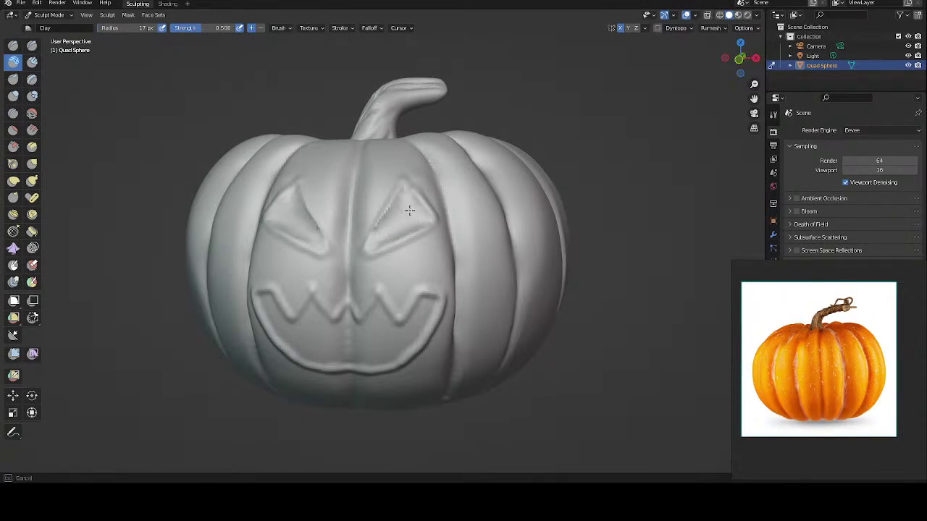
pyautogui.moveTo(382, 232)
pyautogui.mouseDown()
pyautogui.moveTo(403, 215)
pyautogui.moveTo(380, 233)
pyautogui.mouseUp()
pyautogui.moveTo(405, 202)
pyautogui.mouseDown()
pyautogui.moveTo(388, 230)
pyautogui.moveTo(410, 198)
pyautogui.moveTo(394, 181)
pyautogui.mouseUp()
pyautogui.moveTo(393, 182); pyautogui.dragTo(441, 162, button='middle')
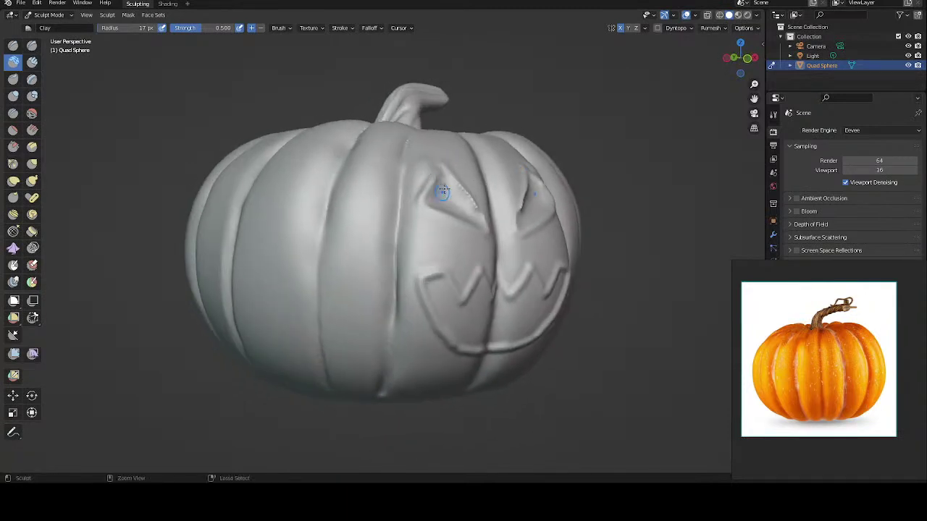
pyautogui.moveTo(443, 190)
pyautogui.mouseDown()
pyautogui.moveTo(437, 205)
pyautogui.moveTo(437, 185)
pyautogui.mouseUp()
pyautogui.moveTo(428, 159); pyautogui.dragTo(387, 190, button='middle')
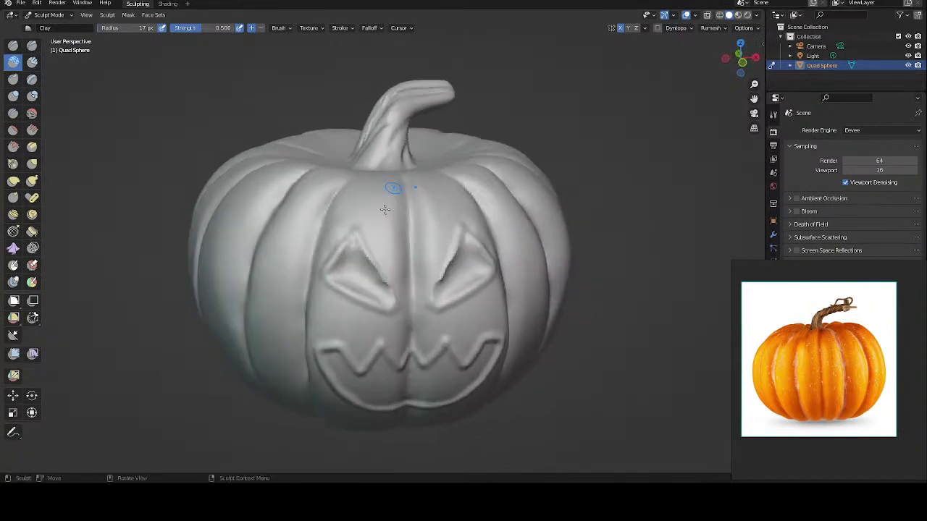
# Step: Smooth and resculpt the lower edges, corners and brow of both eyes
pyautogui.moveTo(354, 275); pyautogui.dragTo(366, 292)
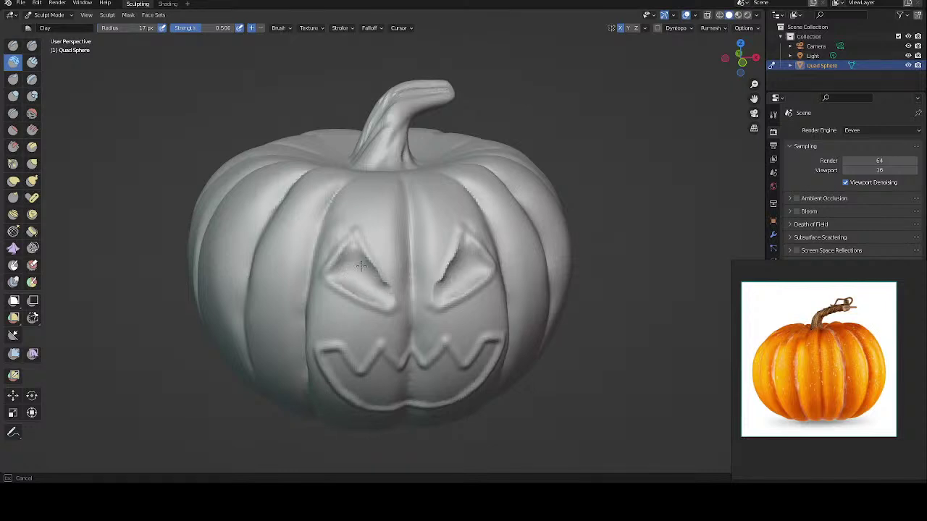
pyautogui.moveTo(344, 269)
pyautogui.mouseDown()
pyautogui.moveTo(352, 260)
pyautogui.moveTo(362, 270)
pyautogui.moveTo(341, 282)
pyautogui.mouseUp()
pyautogui.moveTo(325, 220); pyautogui.dragTo(321, 207, button='middle')
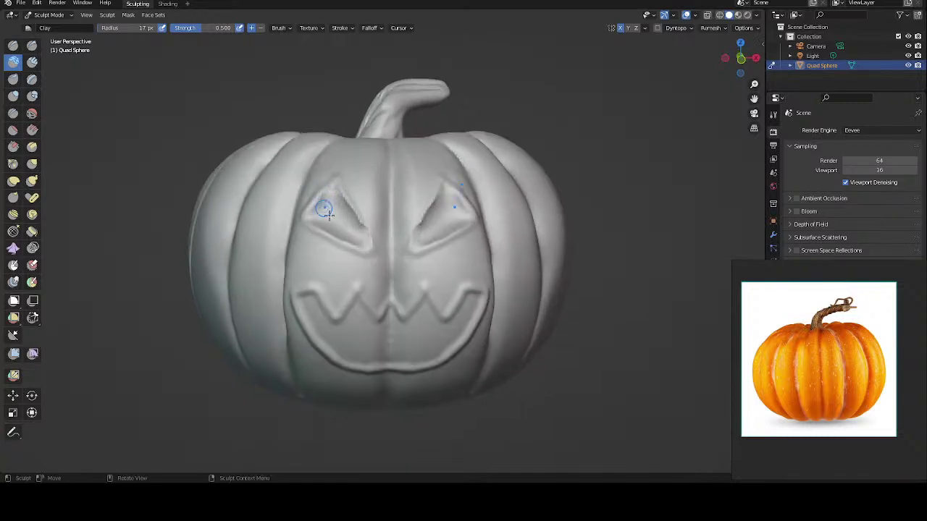
pyautogui.moveTo(338, 199)
pyautogui.mouseDown()
pyautogui.moveTo(329, 202)
pyautogui.moveTo(326, 185)
pyautogui.mouseUp()
pyautogui.moveTo(414, 134); pyautogui.dragTo(356, 258, button='middle')
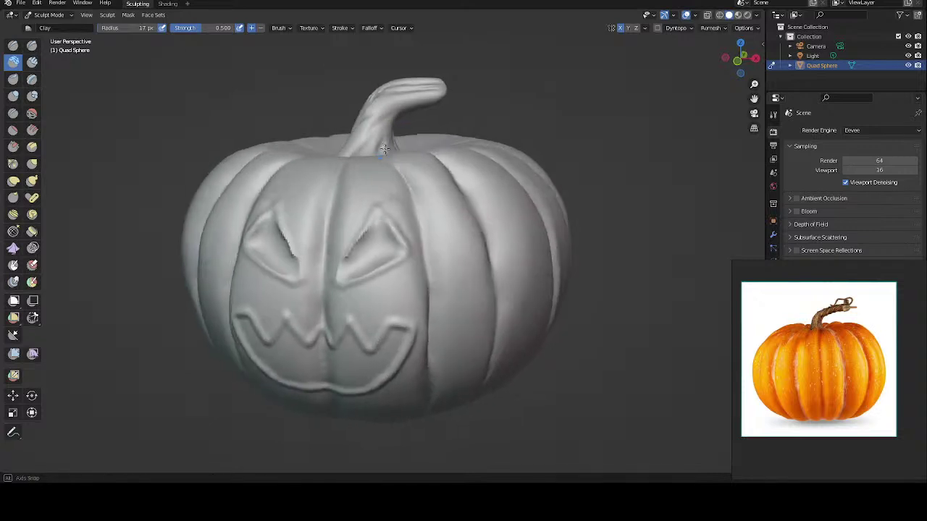
pyautogui.moveTo(355, 259)
pyautogui.mouseDown()
pyautogui.moveTo(344, 259)
pyautogui.moveTo(374, 206)
pyautogui.moveTo(386, 227)
pyautogui.moveTo(362, 266)
pyautogui.moveTo(346, 279)
pyautogui.moveTo(335, 274)
pyautogui.mouseUp()
pyautogui.moveTo(352, 193)
pyautogui.mouseDown(button='middle')
pyautogui.moveTo(376, 192)
pyautogui.moveTo(341, 159)
pyautogui.mouseUp(button='middle')
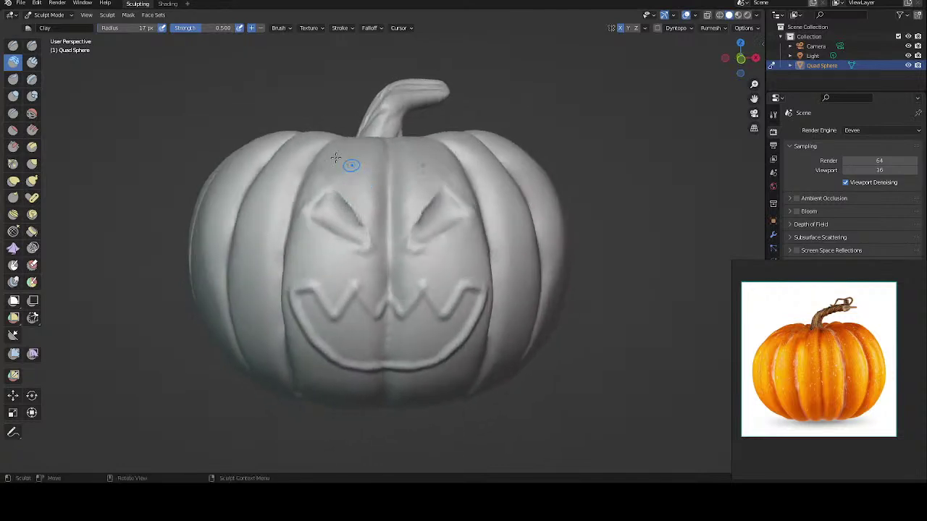
pyautogui.moveTo(321, 196)
pyautogui.mouseDown()
pyautogui.moveTo(299, 208)
pyautogui.moveTo(326, 181)
pyautogui.moveTo(354, 201)
pyautogui.moveTo(339, 173)
pyautogui.mouseUp()
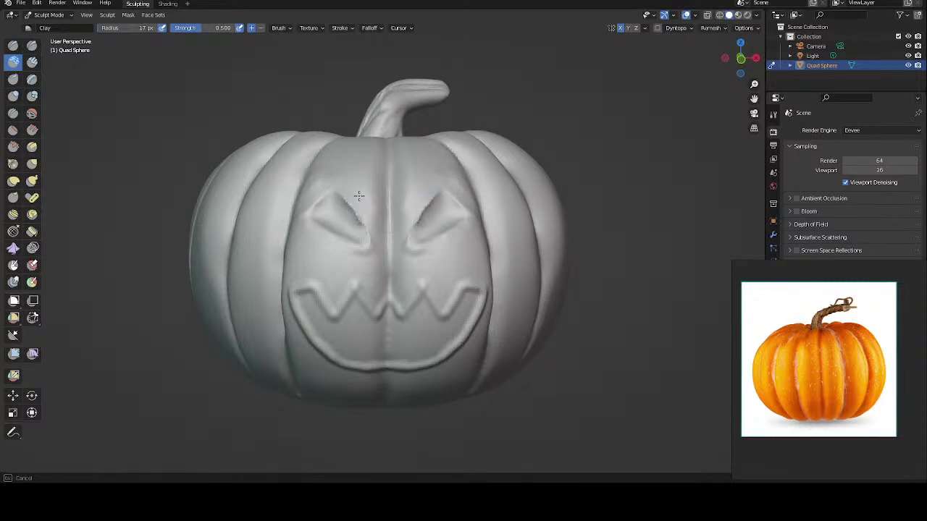
pyautogui.moveTo(368, 218)
pyautogui.mouseDown()
pyautogui.moveTo(358, 210)
pyautogui.moveTo(310, 226)
pyautogui.mouseUp()
pyautogui.moveTo(358, 253); pyautogui.dragTo(348, 239)
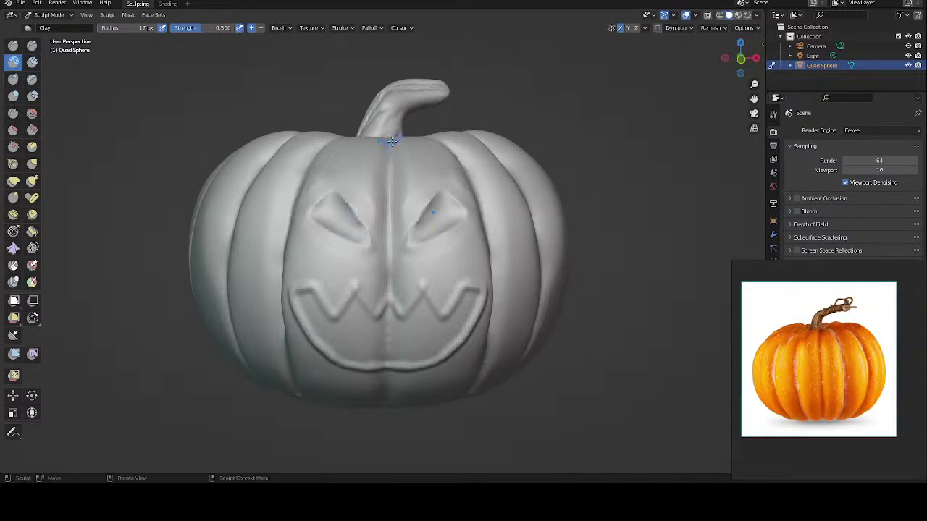
# Step: Reshape the mouth's left corner and lower lip with mirrored Clay strokes
pyautogui.moveTo(382, 161); pyautogui.dragTo(364, 181, button='middle')
pyautogui.moveTo(387, 207); pyautogui.dragTo(395, 202)
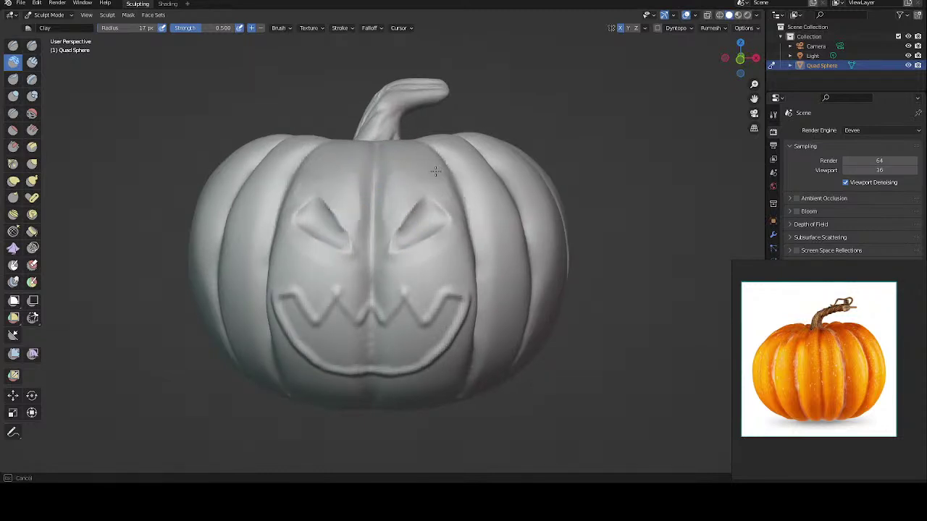
pyautogui.moveTo(435, 171); pyautogui.dragTo(365, 173, button='middle')
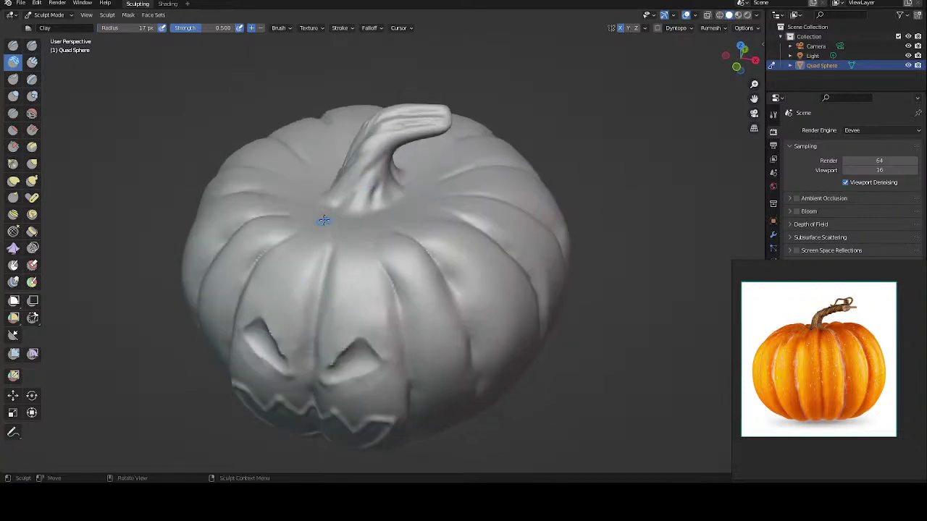
pyautogui.moveTo(324, 220); pyautogui.dragTo(331, 176, button='middle')
pyautogui.moveTo(393, 300); pyautogui.dragTo(392, 292)
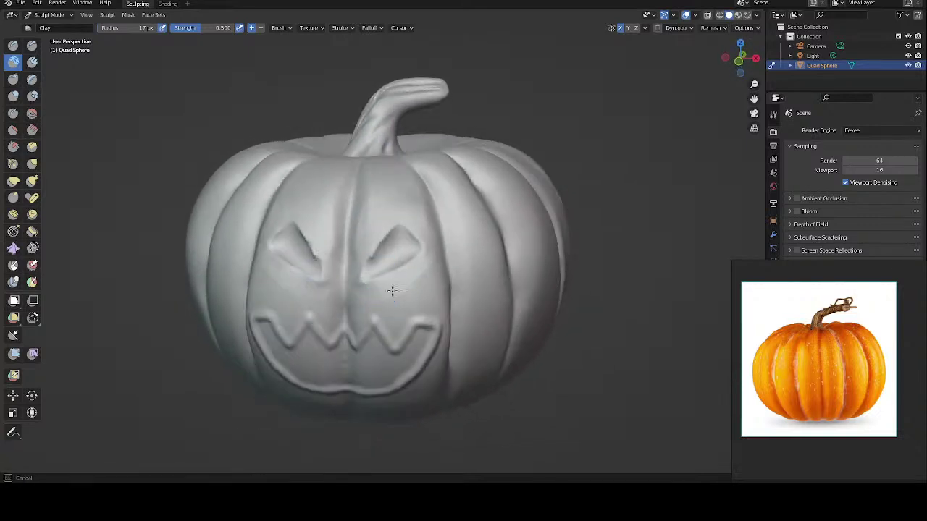
pyautogui.moveTo(417, 223); pyautogui.dragTo(345, 192, button='middle')
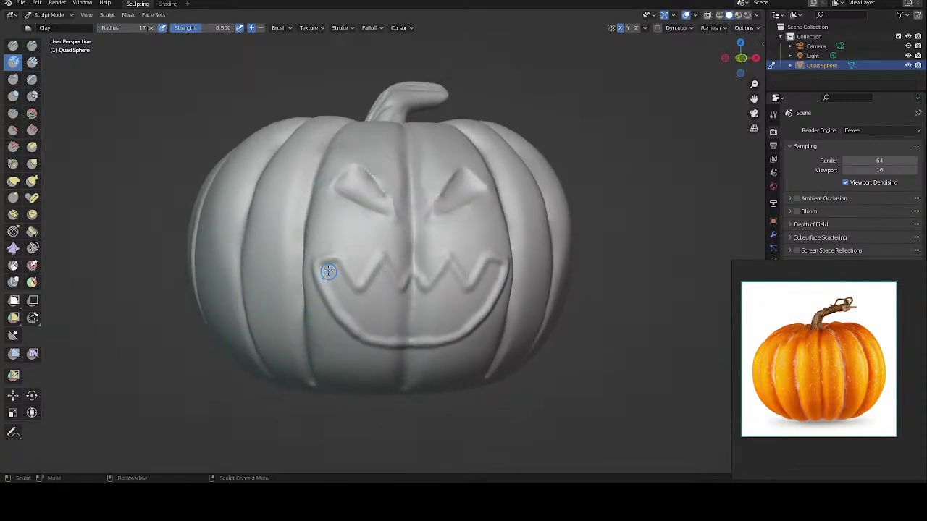
pyautogui.moveTo(328, 268)
pyautogui.mouseDown()
pyautogui.moveTo(360, 320)
pyautogui.moveTo(405, 329)
pyautogui.moveTo(359, 302)
pyautogui.moveTo(390, 291)
pyautogui.moveTo(401, 311)
pyautogui.moveTo(389, 305)
pyautogui.mouseUp()
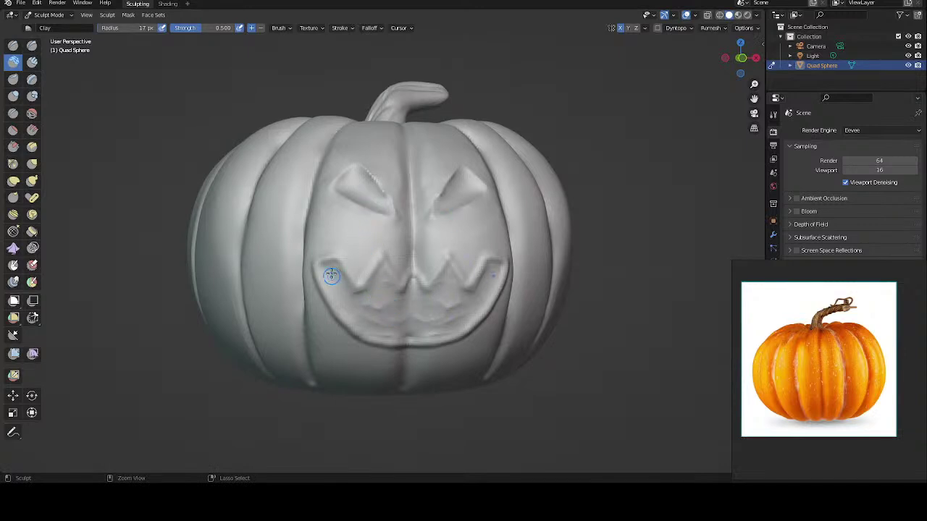
pyautogui.moveTo(331, 270)
pyautogui.mouseDown()
pyautogui.moveTo(400, 323)
pyautogui.moveTo(425, 315)
pyautogui.moveTo(368, 299)
pyautogui.mouseUp()
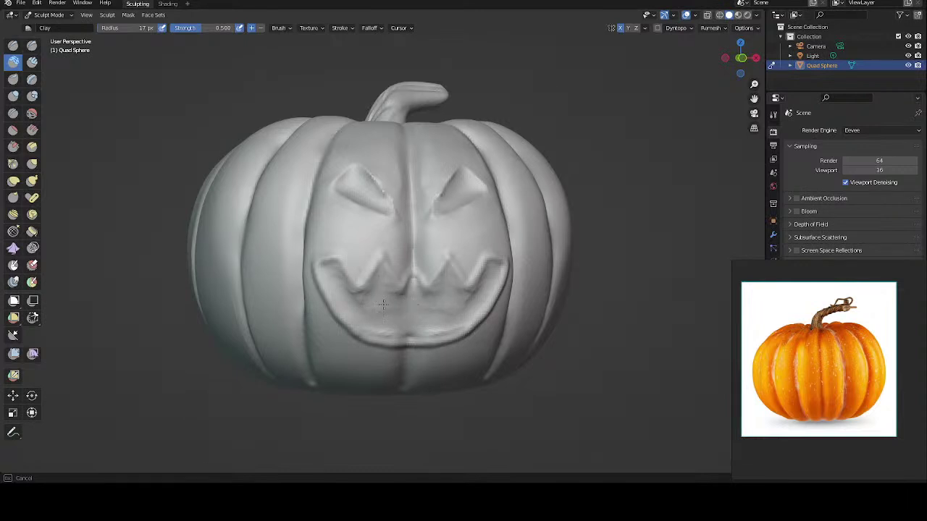
pyautogui.moveTo(383, 304)
pyautogui.mouseDown()
pyautogui.moveTo(337, 276)
pyautogui.moveTo(350, 303)
pyautogui.moveTo(442, 318)
pyautogui.moveTo(379, 319)
pyautogui.moveTo(381, 284)
pyautogui.mouseUp()
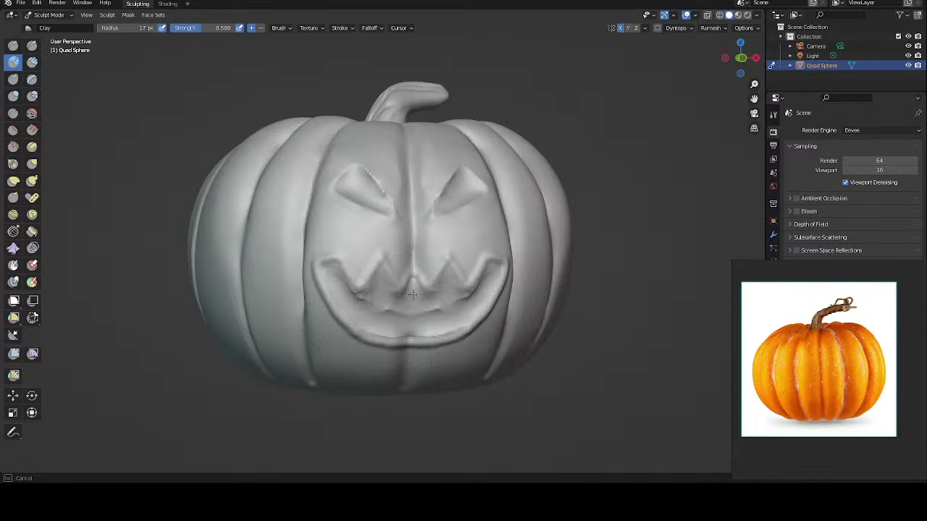
pyautogui.moveTo(436, 310); pyautogui.dragTo(448, 309)
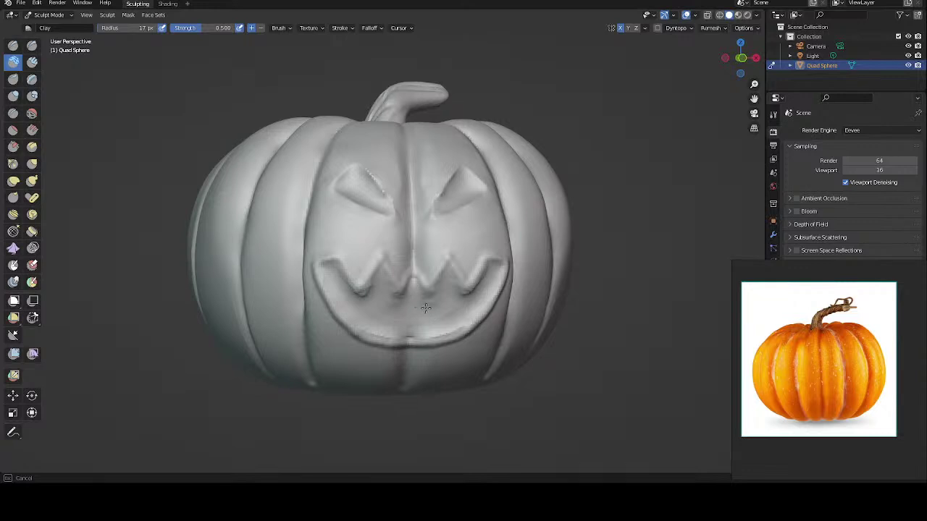
pyautogui.moveTo(426, 309)
pyautogui.mouseDown()
pyautogui.moveTo(357, 310)
pyautogui.moveTo(384, 321)
pyautogui.moveTo(381, 283)
pyautogui.moveTo(412, 303)
pyautogui.mouseUp()
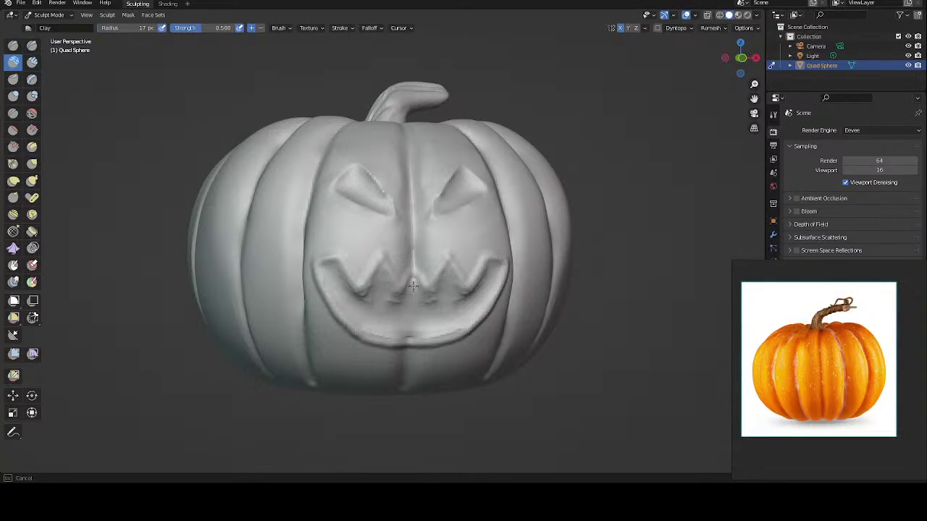
# Step: Carve the mouth's lower edge deeper from the left corner to the right corner
pyautogui.moveTo(414, 231); pyautogui.dragTo(369, 240, button='middle')
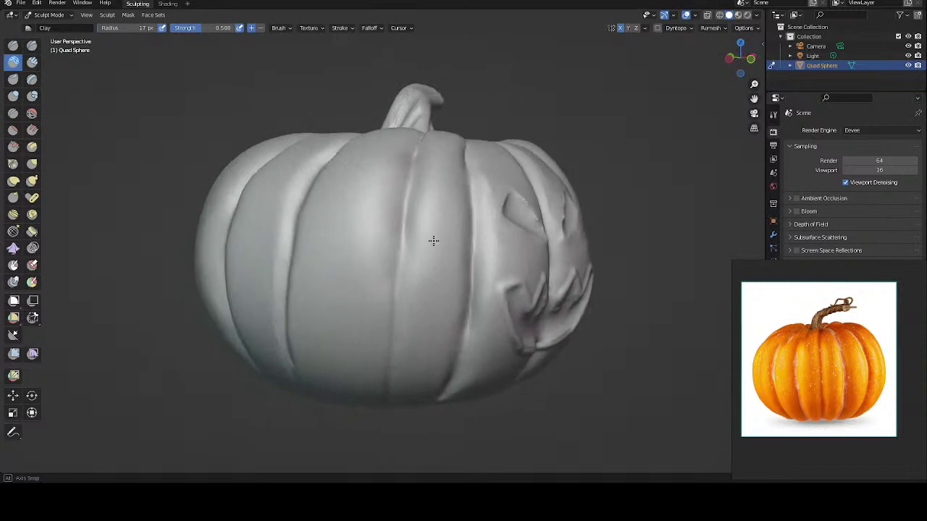
pyautogui.moveTo(369, 240); pyautogui.dragTo(366, 271, button='middle')
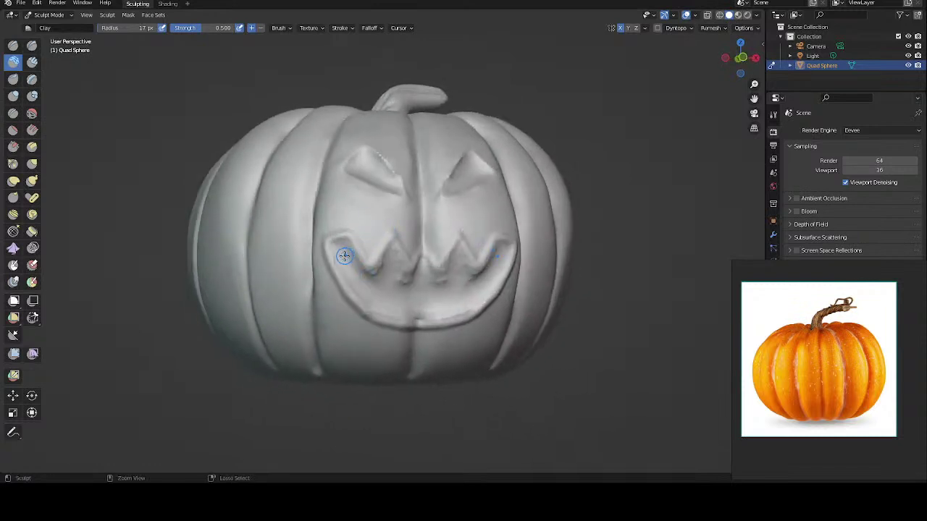
pyautogui.keyDown('ctrl'); pyautogui.moveTo(344, 255); pyautogui.dragTo(356, 281); pyautogui.keyUp('ctrl')
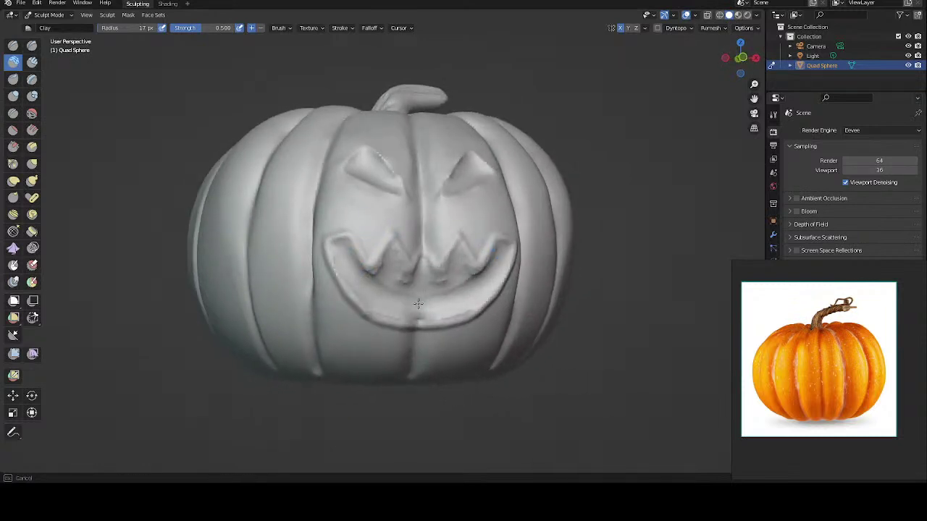
pyautogui.moveTo(414, 297)
pyautogui.keyDown('ctrl'); pyautogui.mouseDown()
pyautogui.moveTo(383, 283)
pyautogui.moveTo(438, 264)
pyautogui.mouseUp(); pyautogui.keyUp('ctrl')
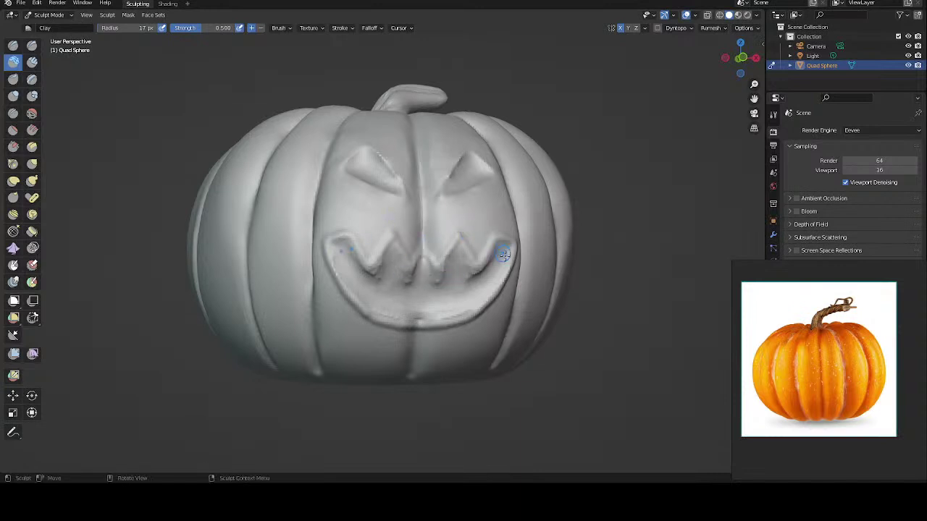
pyautogui.keyDown('ctrl'); pyautogui.moveTo(500, 252); pyautogui.dragTo(492, 273); pyautogui.keyUp('ctrl')
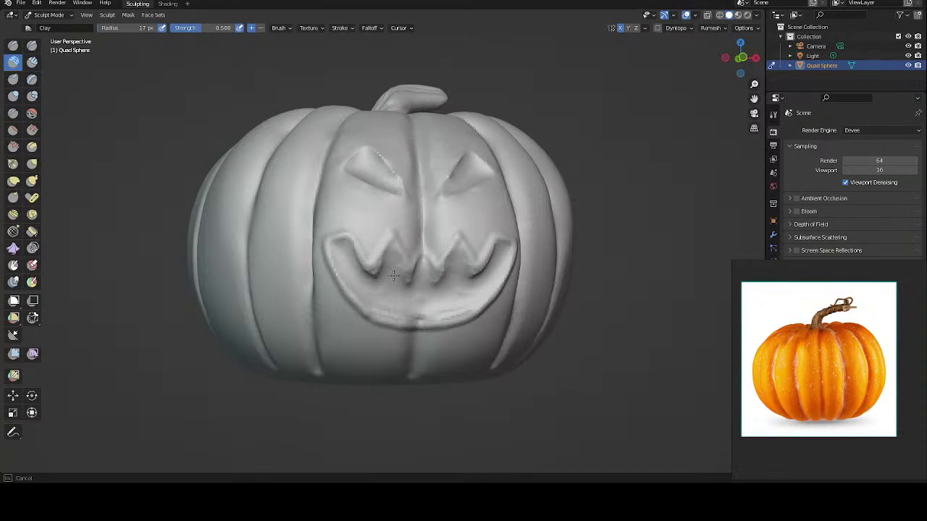
pyautogui.moveTo(408, 197); pyautogui.dragTo(400, 210, button='middle')
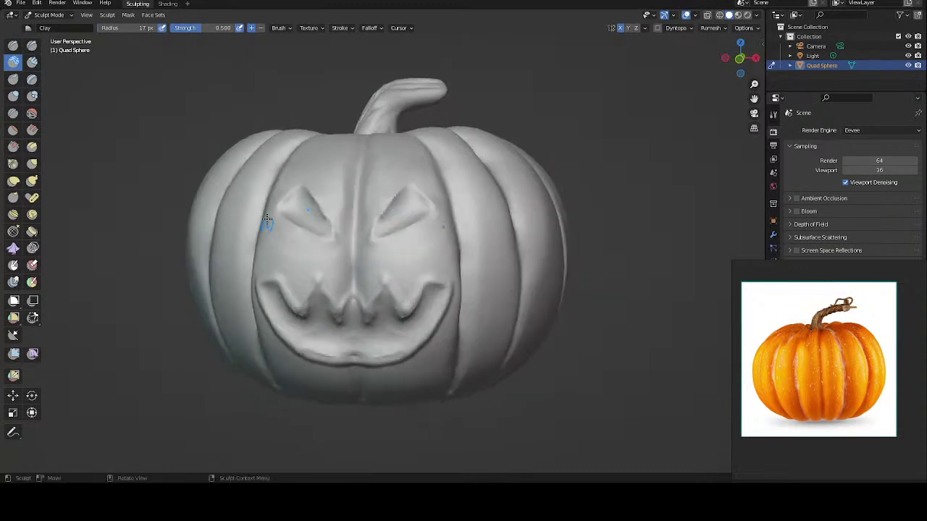
pyautogui.moveTo(267, 221); pyautogui.dragTo(302, 218, button='middle')
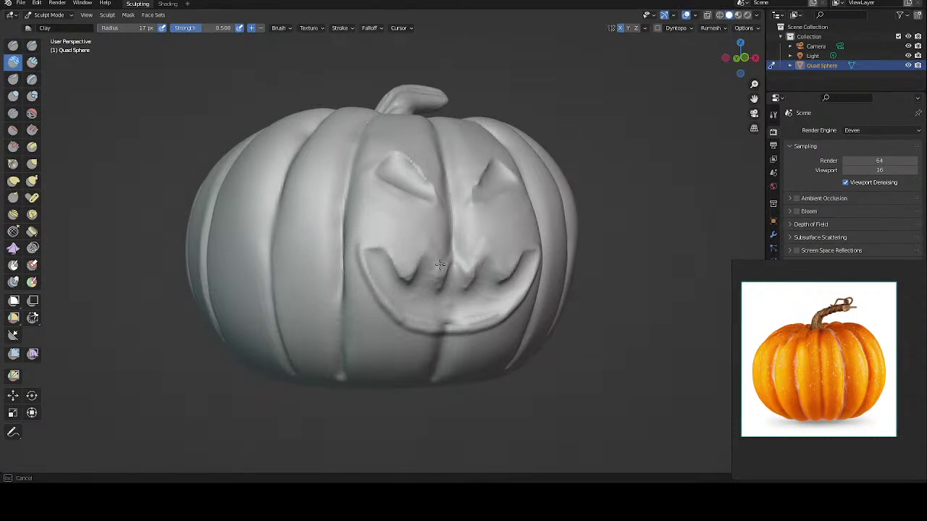
pyautogui.moveTo(423, 180); pyautogui.dragTo(313, 277, button='middle')
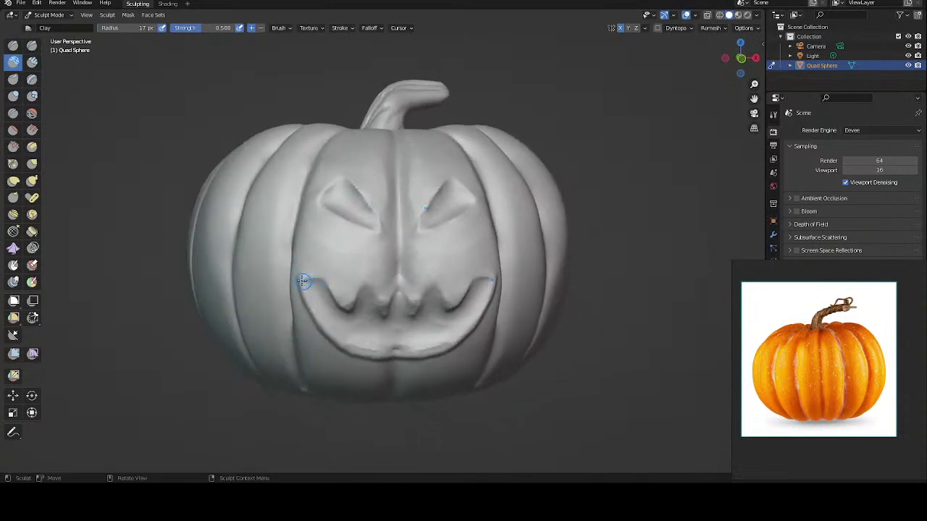
pyautogui.moveTo(303, 281)
pyautogui.mouseDown()
pyautogui.moveTo(298, 292)
pyautogui.moveTo(302, 282)
pyautogui.mouseUp()
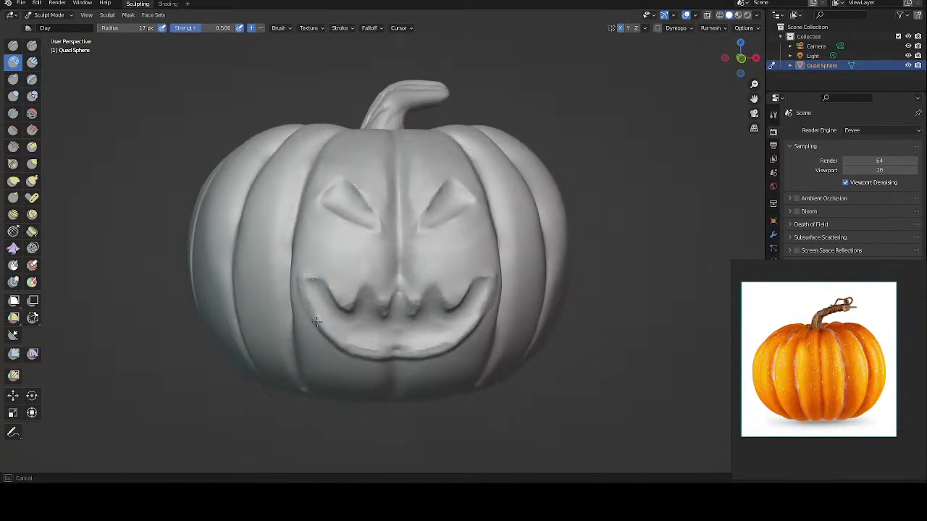
pyautogui.moveTo(316, 321); pyautogui.dragTo(404, 313)
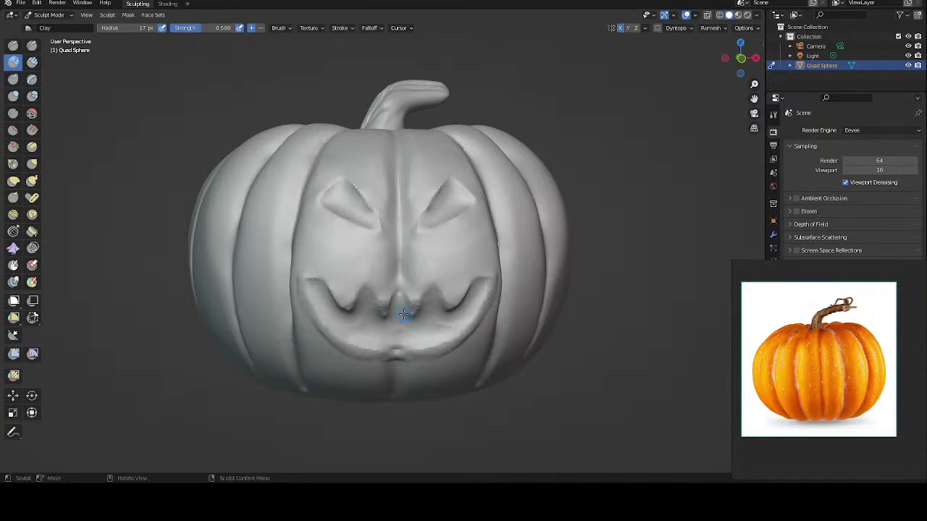
# Step: Define the right side of the lower lip and check the grin from several angles
pyautogui.moveTo(404, 313)
pyautogui.mouseDown(button='middle')
pyautogui.moveTo(316, 213)
pyautogui.moveTo(316, 224)
pyautogui.mouseUp(button='middle')
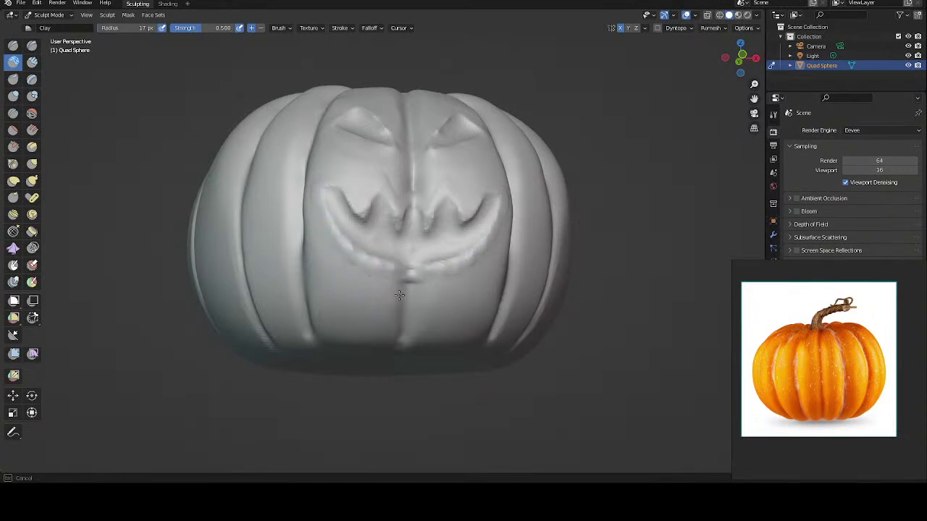
pyautogui.moveTo(386, 264)
pyautogui.mouseDown()
pyautogui.moveTo(424, 275)
pyautogui.moveTo(475, 252)
pyautogui.moveTo(459, 269)
pyautogui.mouseUp()
pyautogui.moveTo(490, 242); pyautogui.dragTo(434, 265)
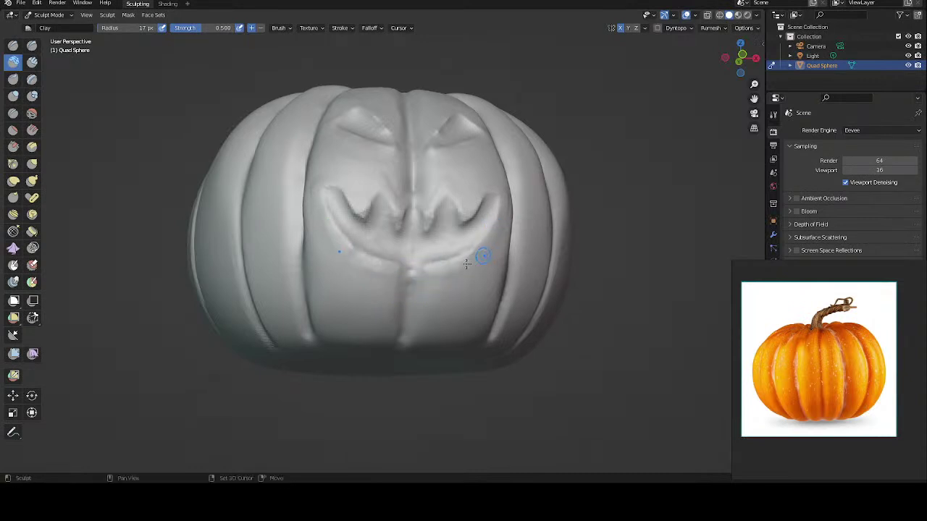
pyautogui.moveTo(476, 197); pyautogui.dragTo(419, 251, button='middle')
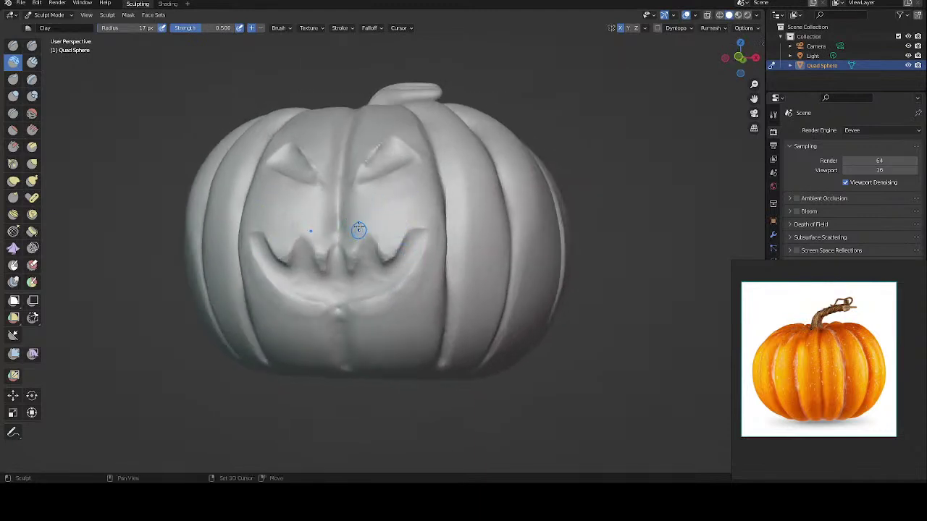
pyautogui.moveTo(389, 174)
pyautogui.mouseDown(button='middle')
pyautogui.moveTo(385, 190)
pyautogui.moveTo(352, 181)
pyautogui.mouseUp(button='middle')
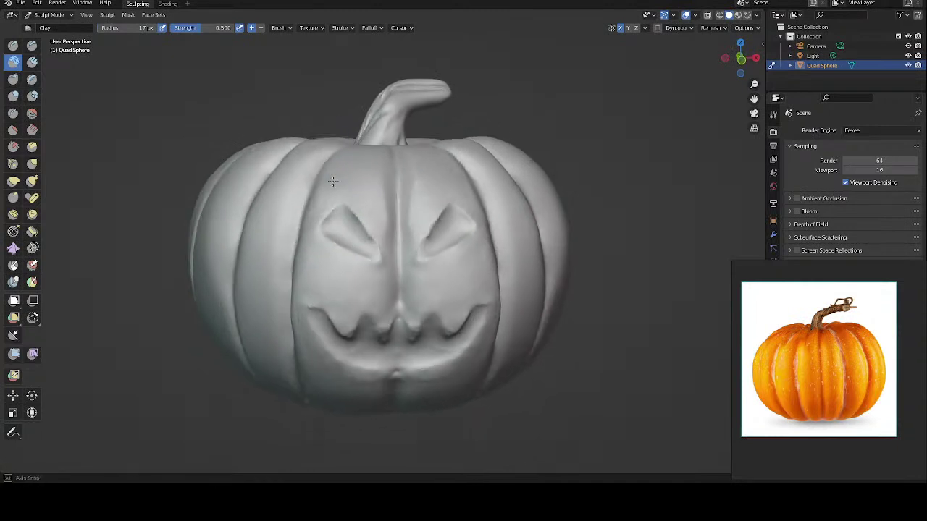
pyautogui.moveTo(325, 161)
pyautogui.mouseDown(button='middle')
pyautogui.moveTo(327, 180)
pyautogui.moveTo(356, 156)
pyautogui.mouseUp(button='middle')
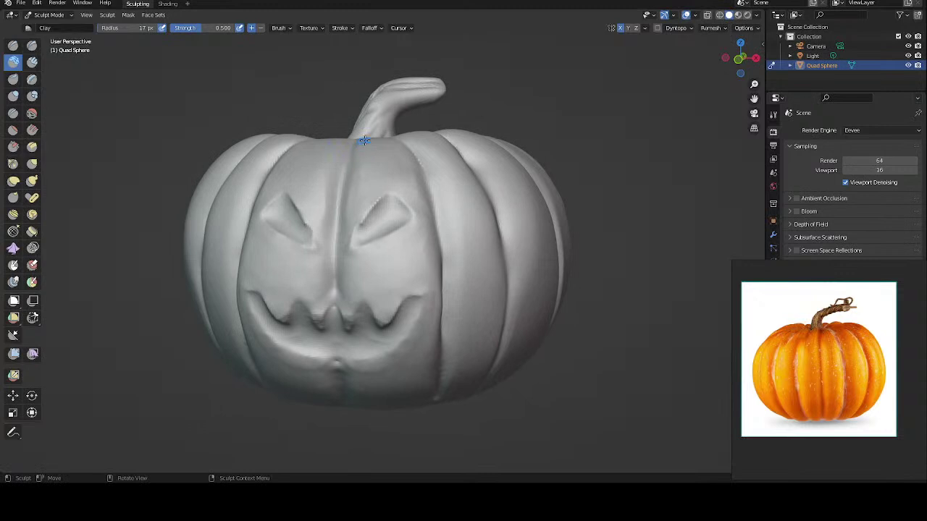
pyautogui.click(12, 46)
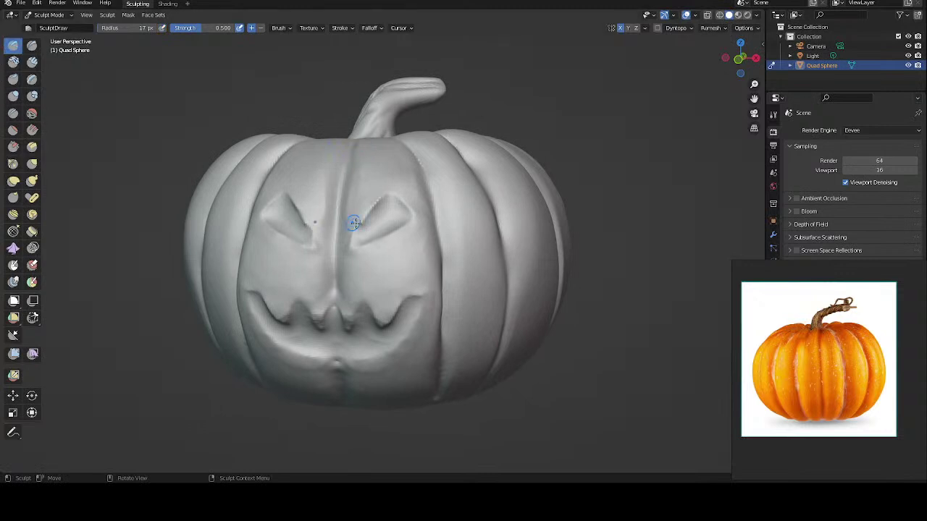
# Step: Zoom in and trace the upper and lower edges of both eyes with mirrored Draw strokes
pyautogui.scroll(1, 377, 190)
pyautogui.scroll(2, 377, 190)
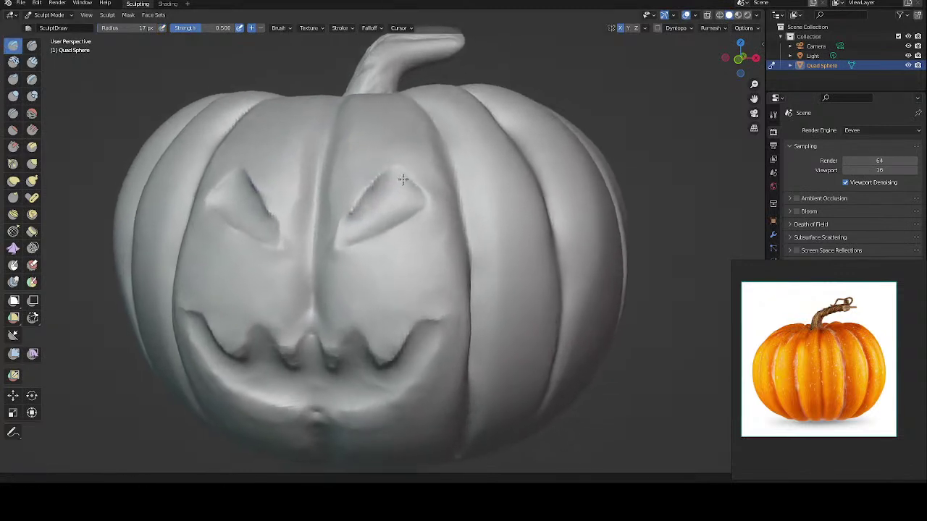
pyautogui.scroll(3, 406, 167)
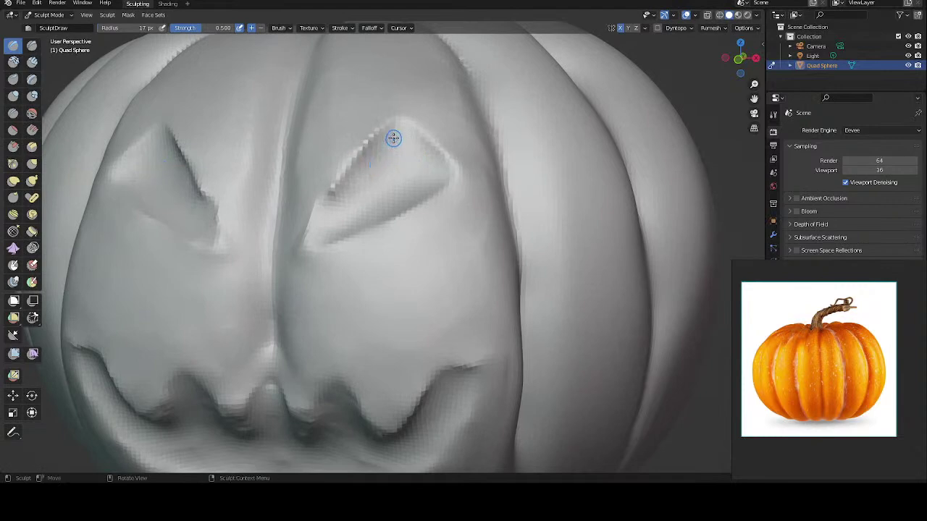
pyautogui.moveTo(394, 134)
pyautogui.mouseDown()
pyautogui.moveTo(354, 180)
pyautogui.moveTo(412, 148)
pyautogui.moveTo(428, 176)
pyautogui.mouseUp()
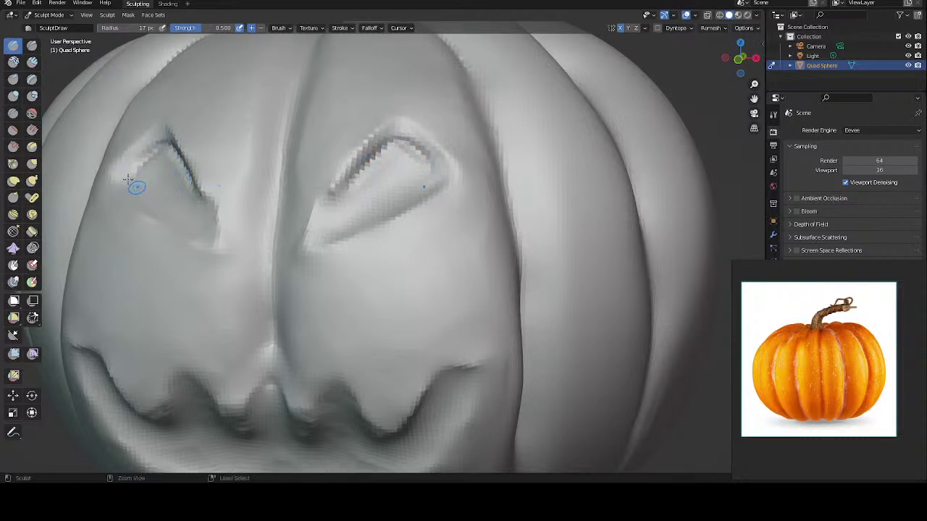
pyautogui.moveTo(149, 196); pyautogui.dragTo(170, 212)
pyautogui.moveTo(128, 179)
pyautogui.mouseDown()
pyautogui.moveTo(168, 149)
pyautogui.moveTo(213, 216)
pyautogui.mouseUp()
pyautogui.moveTo(182, 139); pyautogui.dragTo(211, 144, button='middle')
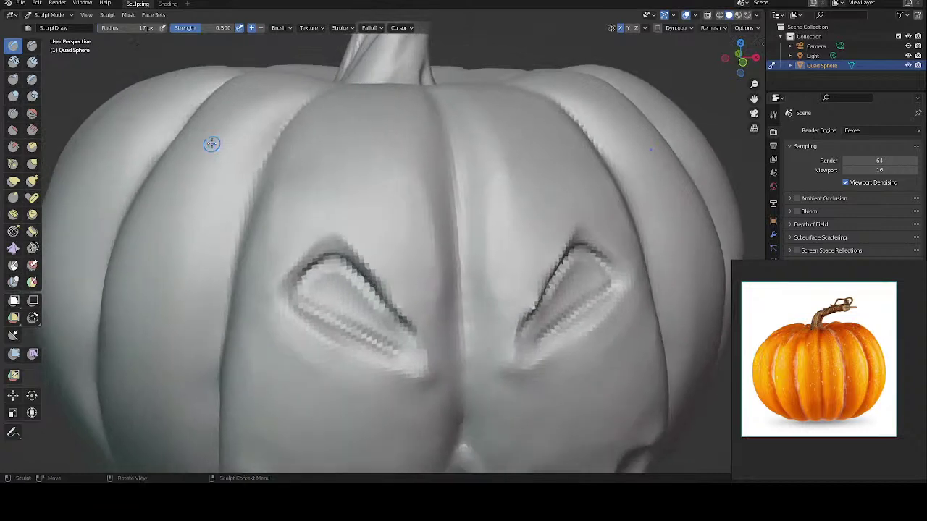
pyautogui.moveTo(313, 288)
pyautogui.mouseDown()
pyautogui.moveTo(379, 338)
pyautogui.moveTo(379, 347)
pyautogui.moveTo(408, 358)
pyautogui.moveTo(407, 337)
pyautogui.moveTo(307, 290)
pyautogui.moveTo(324, 310)
pyautogui.moveTo(377, 326)
pyautogui.moveTo(384, 319)
pyautogui.moveTo(348, 288)
pyautogui.moveTo(321, 280)
pyautogui.moveTo(315, 293)
pyautogui.moveTo(341, 297)
pyautogui.moveTo(329, 224)
pyautogui.moveTo(346, 307)
pyautogui.moveTo(380, 330)
pyautogui.moveTo(326, 275)
pyautogui.mouseUp()
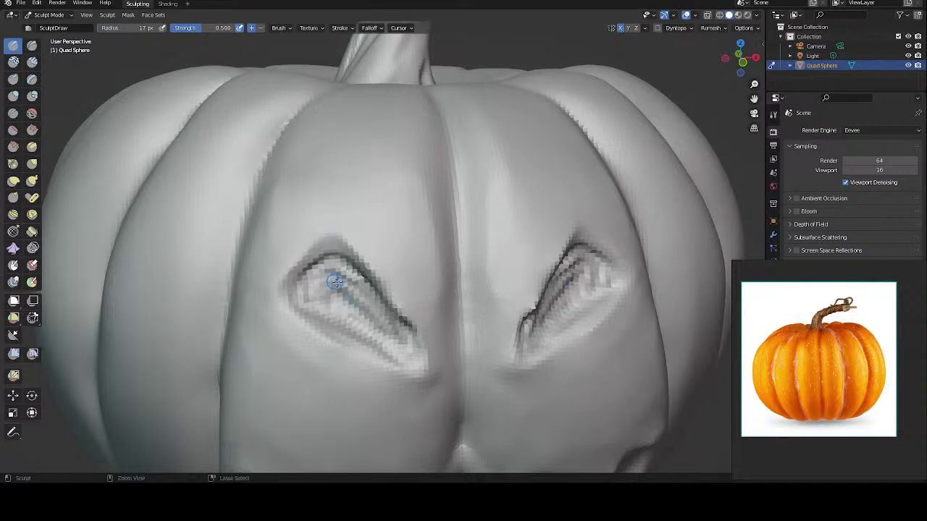
pyautogui.scroll(2, 330, 274)
pyautogui.scroll(-5, 332, 273)
pyautogui.moveTo(352, 306); pyautogui.dragTo(329, 258, button='middle')
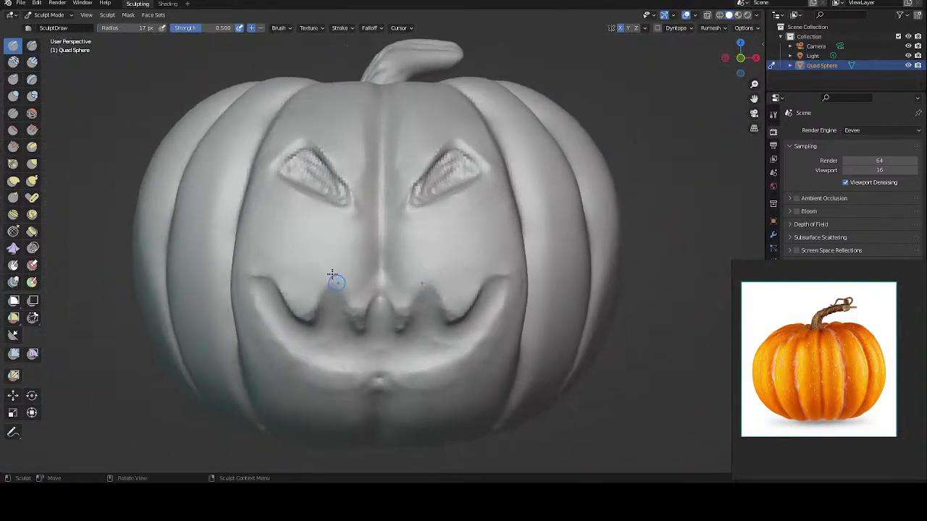
# Step: Smooth the insides and rims of both eyes, then deepen the upper and lower socket edges
pyautogui.moveTo(300, 206); pyautogui.dragTo(330, 221)
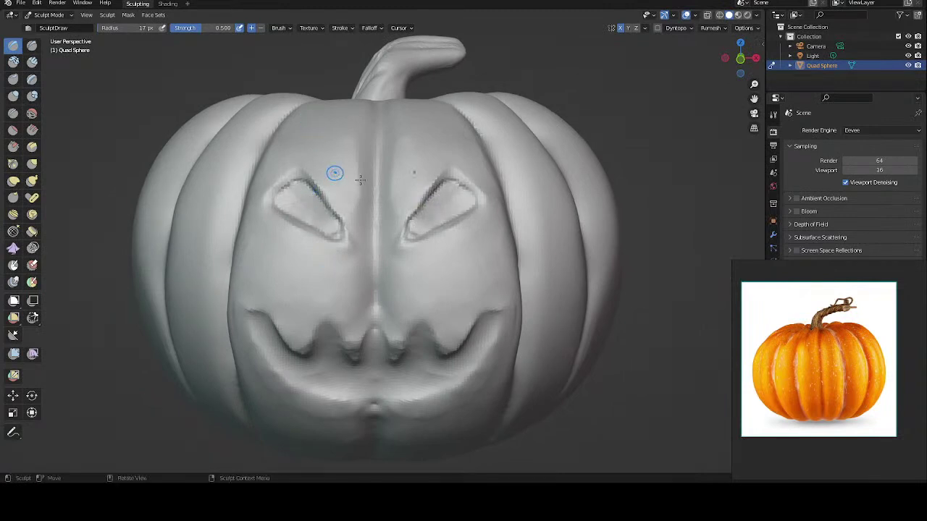
pyautogui.moveTo(430, 207)
pyautogui.mouseDown()
pyautogui.moveTo(411, 232)
pyautogui.moveTo(446, 215)
pyautogui.moveTo(455, 183)
pyautogui.moveTo(426, 207)
pyautogui.moveTo(453, 193)
pyautogui.moveTo(437, 213)
pyautogui.moveTo(447, 197)
pyautogui.mouseUp()
pyautogui.moveTo(424, 145); pyautogui.dragTo(400, 157, button='middle')
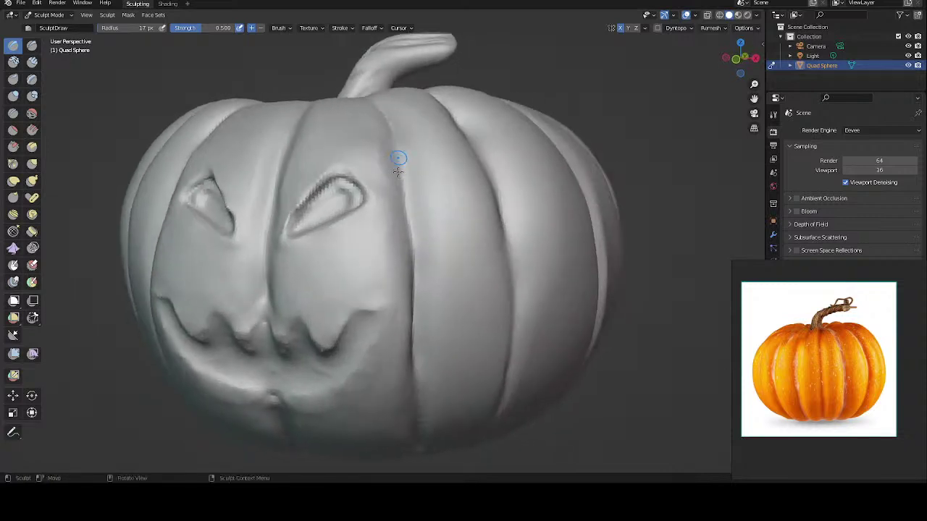
pyautogui.moveTo(336, 194)
pyautogui.mouseDown()
pyautogui.moveTo(324, 194)
pyautogui.moveTo(308, 217)
pyautogui.moveTo(321, 194)
pyautogui.moveTo(344, 181)
pyautogui.moveTo(355, 193)
pyautogui.mouseUp()
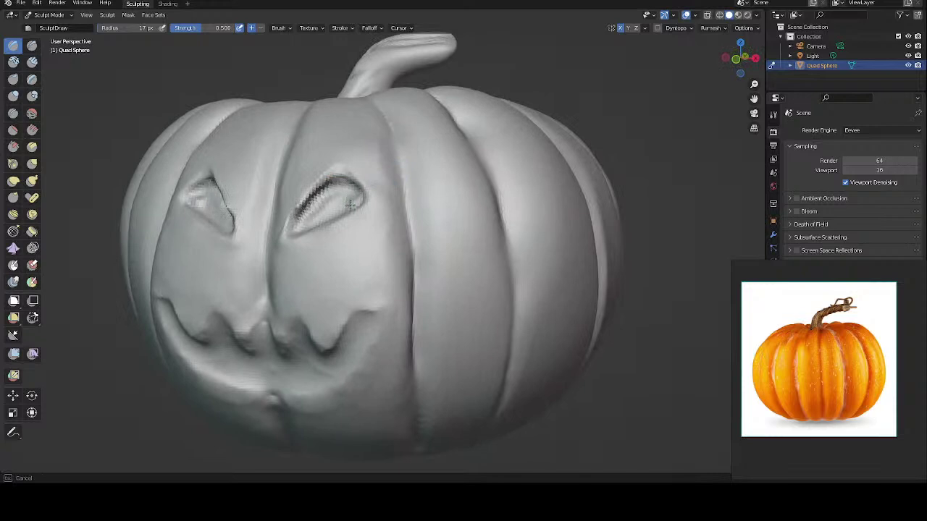
pyautogui.moveTo(351, 206)
pyautogui.mouseDown(button='middle')
pyautogui.moveTo(381, 188)
pyautogui.moveTo(374, 199)
pyautogui.mouseUp(button='middle')
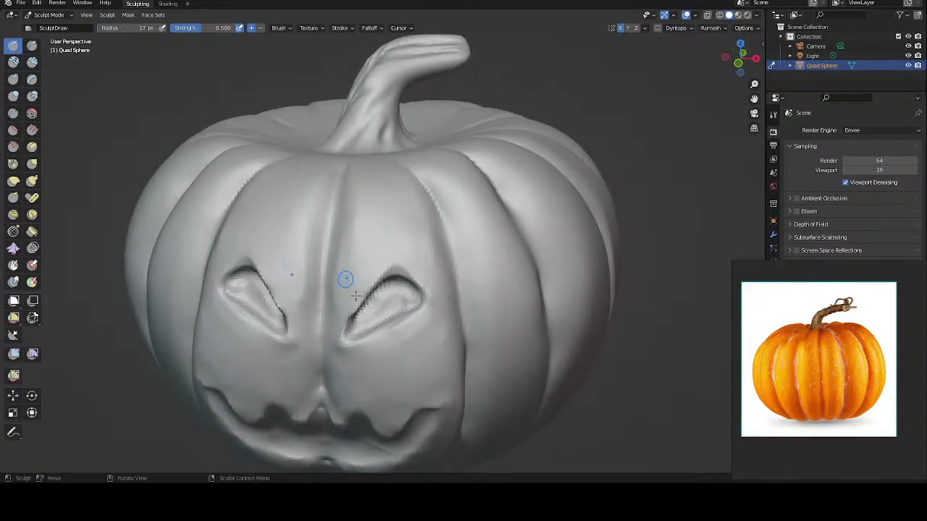
pyautogui.moveTo(357, 324)
pyautogui.mouseDown()
pyautogui.moveTo(414, 303)
pyautogui.moveTo(402, 285)
pyautogui.moveTo(400, 304)
pyautogui.moveTo(374, 279)
pyautogui.mouseUp()
pyautogui.moveTo(355, 221); pyautogui.dragTo(337, 196, button='middle')
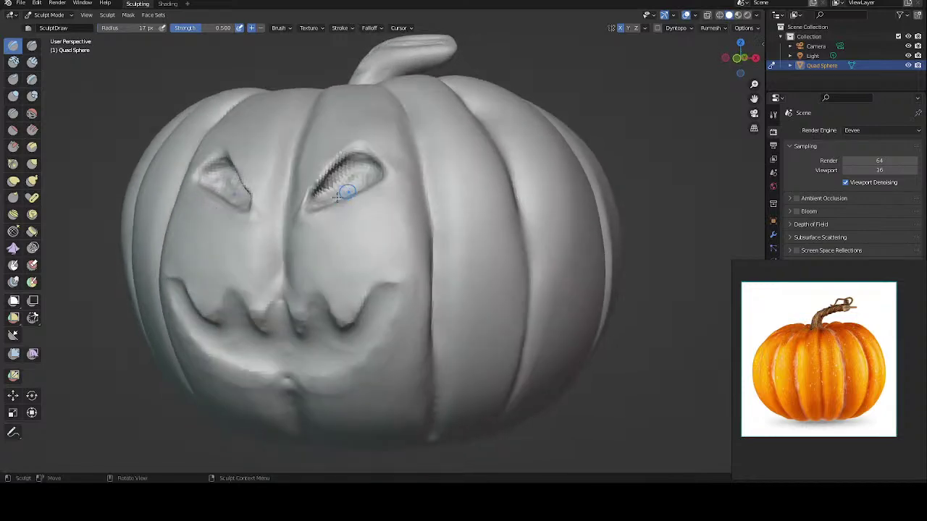
pyautogui.moveTo(338, 197)
pyautogui.mouseDown()
pyautogui.moveTo(328, 189)
pyautogui.moveTo(340, 184)
pyautogui.mouseUp()
pyautogui.moveTo(341, 185)
pyautogui.mouseDown(button='middle')
pyautogui.moveTo(347, 181)
pyautogui.moveTo(335, 198)
pyautogui.moveTo(344, 190)
pyautogui.mouseUp(button='middle')
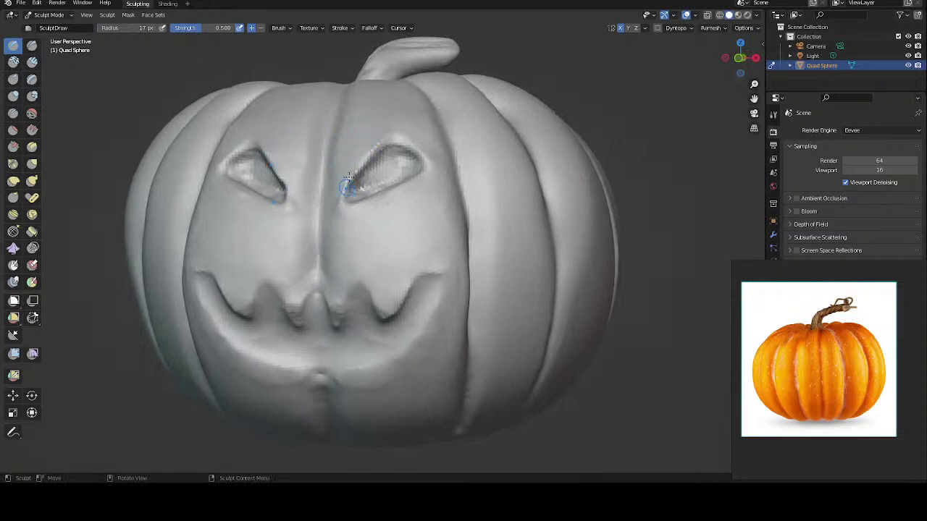
pyautogui.moveTo(347, 187); pyautogui.dragTo(363, 258, button='middle')
# Step: Sharpen the upper eye rims and reshape the inner left socket, checking from above and front
pyautogui.moveTo(358, 302)
pyautogui.mouseDown()
pyautogui.moveTo(392, 289)
pyautogui.moveTo(337, 324)
pyautogui.moveTo(352, 307)
pyautogui.moveTo(392, 297)
pyautogui.mouseUp()
pyautogui.moveTo(362, 217)
pyautogui.mouseDown(button='middle')
pyautogui.moveTo(371, 168)
pyautogui.moveTo(389, 205)
pyautogui.mouseUp(button='middle')
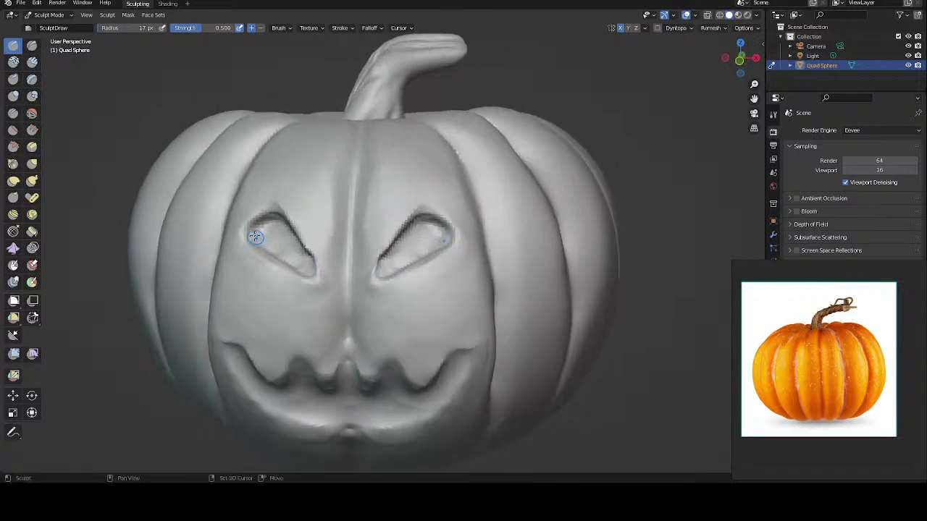
pyautogui.moveTo(255, 234)
pyautogui.mouseDown()
pyautogui.moveTo(275, 254)
pyautogui.moveTo(255, 234)
pyautogui.moveTo(271, 252)
pyautogui.moveTo(265, 238)
pyautogui.mouseUp()
pyautogui.moveTo(265, 238); pyautogui.dragTo(200, 291, button='middle')
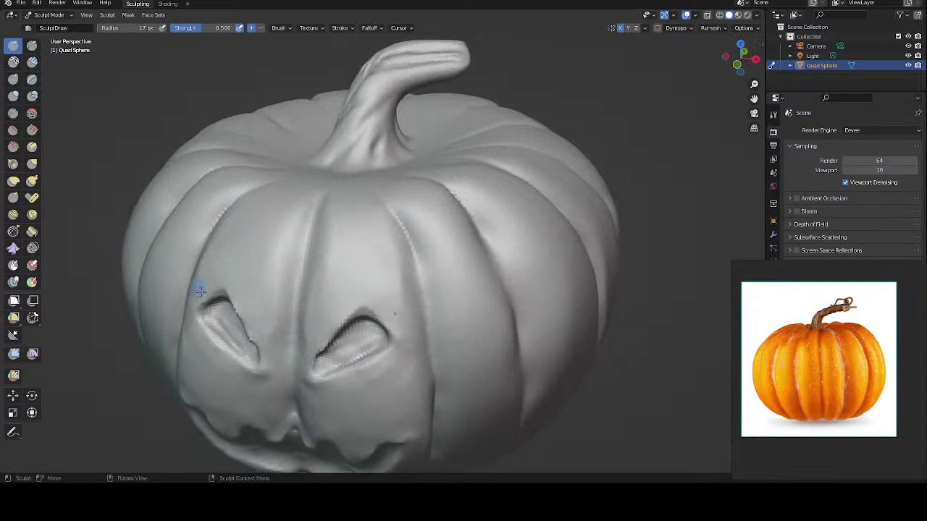
pyautogui.moveTo(225, 315)
pyautogui.keyDown('ctrl'); pyautogui.mouseDown()
pyautogui.moveTo(214, 323)
pyautogui.moveTo(225, 335)
pyautogui.mouseUp(); pyautogui.keyUp('ctrl')
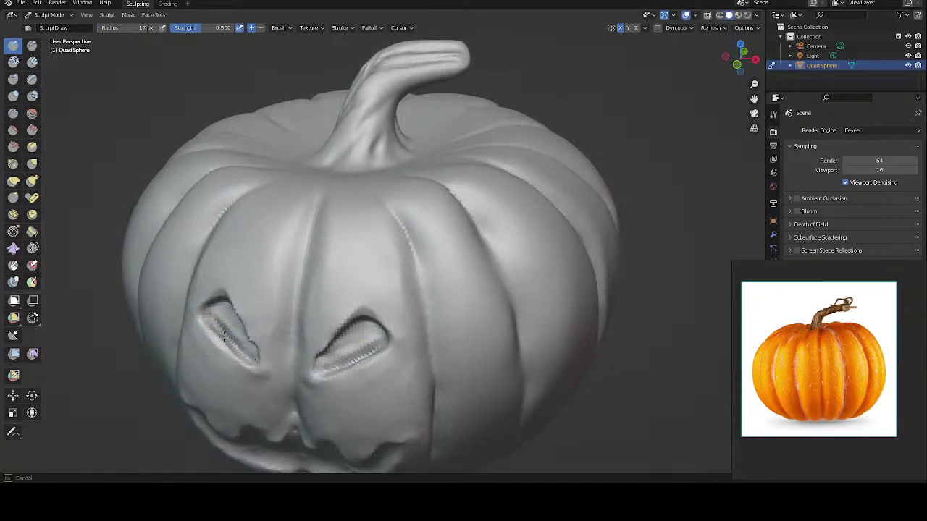
pyautogui.moveTo(207, 316); pyautogui.dragTo(199, 228, button='middle')
pyautogui.moveTo(231, 223)
pyautogui.mouseDown()
pyautogui.moveTo(256, 212)
pyautogui.moveTo(265, 236)
pyautogui.moveTo(287, 248)
pyautogui.moveTo(236, 193)
pyautogui.mouseUp()
pyautogui.moveTo(236, 193); pyautogui.dragTo(224, 228, button='middle')
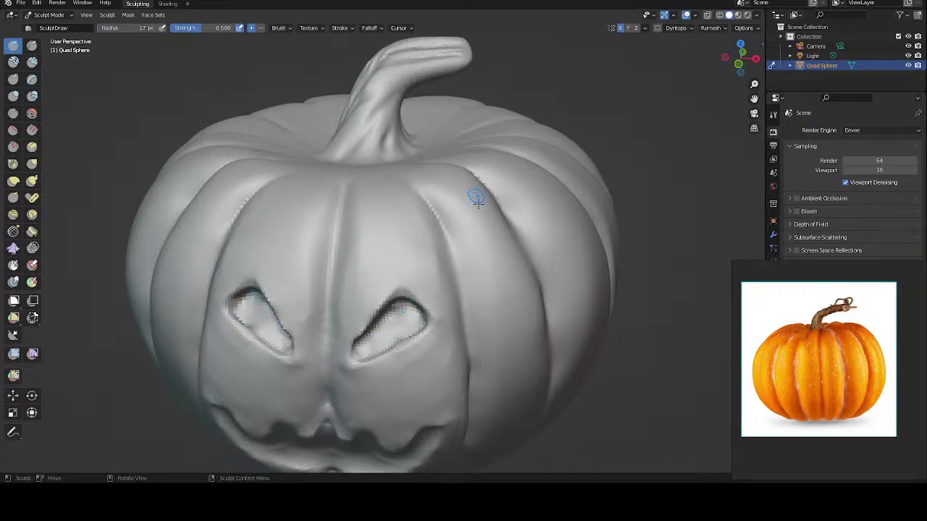
pyautogui.moveTo(491, 223)
pyautogui.mouseDown(button='middle')
pyautogui.moveTo(524, 207)
pyautogui.moveTo(524, 193)
pyautogui.moveTo(494, 212)
pyautogui.moveTo(486, 187)
pyautogui.moveTo(410, 223)
pyautogui.moveTo(496, 213)
pyautogui.mouseUp(button='middle')
pyautogui.moveTo(533, 204)
pyautogui.mouseDown(button='middle')
pyautogui.moveTo(581, 200)
pyautogui.moveTo(503, 211)
pyautogui.moveTo(525, 209)
pyautogui.moveTo(480, 200)
pyautogui.moveTo(425, 236)
pyautogui.mouseUp(button='middle')
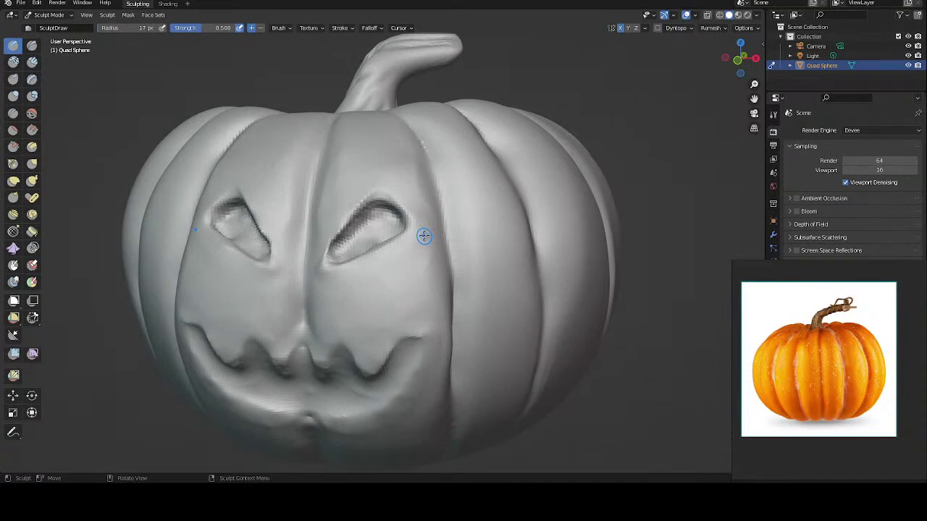
# Step: Deepen the creases at both mouth corners and the groove beside the second tooth
pyautogui.moveTo(364, 250); pyautogui.dragTo(369, 249, button='middle')
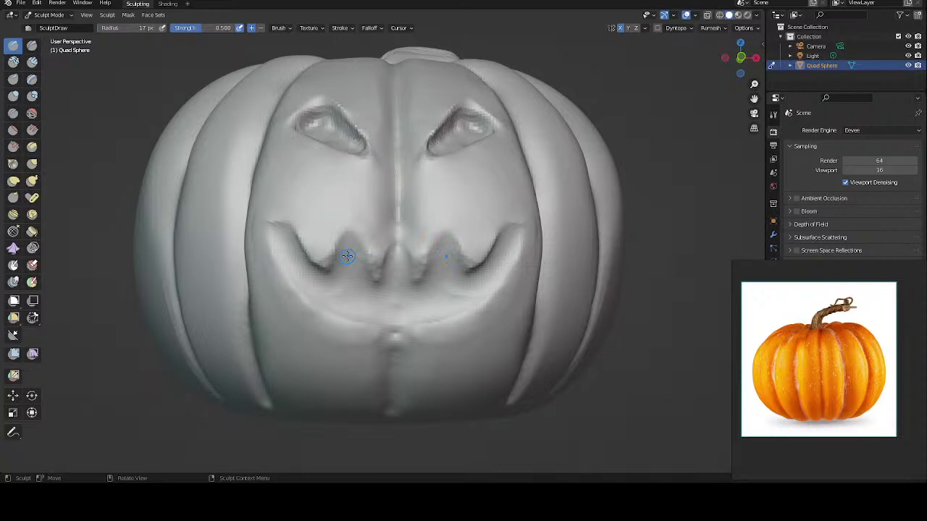
pyautogui.moveTo(263, 218)
pyautogui.mouseDown()
pyautogui.moveTo(310, 297)
pyautogui.moveTo(397, 316)
pyautogui.mouseUp()
pyautogui.moveTo(281, 242)
pyautogui.mouseDown()
pyautogui.moveTo(310, 264)
pyautogui.moveTo(289, 238)
pyautogui.moveTo(331, 270)
pyautogui.moveTo(346, 242)
pyautogui.moveTo(370, 279)
pyautogui.moveTo(396, 252)
pyautogui.moveTo(374, 286)
pyautogui.mouseUp()
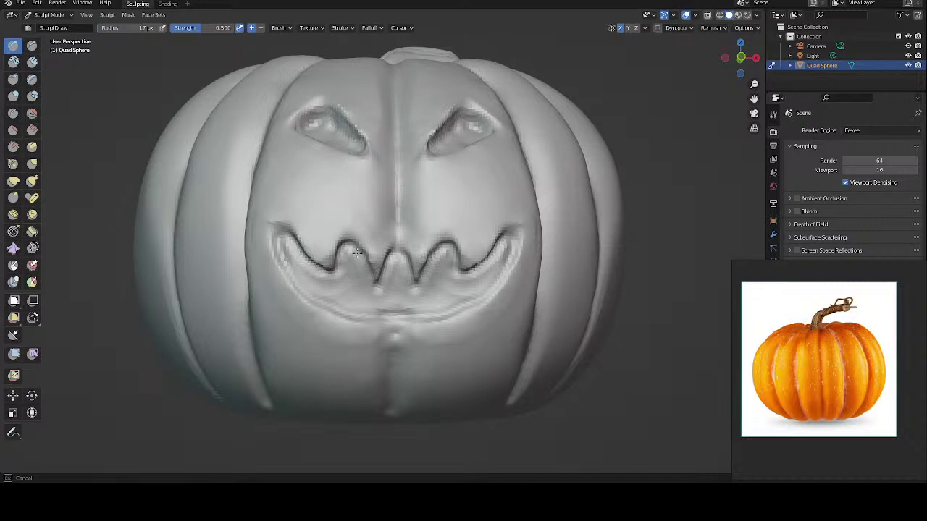
pyautogui.moveTo(356, 252)
pyautogui.mouseDown()
pyautogui.moveTo(335, 267)
pyautogui.moveTo(293, 247)
pyautogui.moveTo(306, 294)
pyautogui.mouseUp()
pyautogui.moveTo(311, 253); pyautogui.dragTo(296, 216, button='middle')
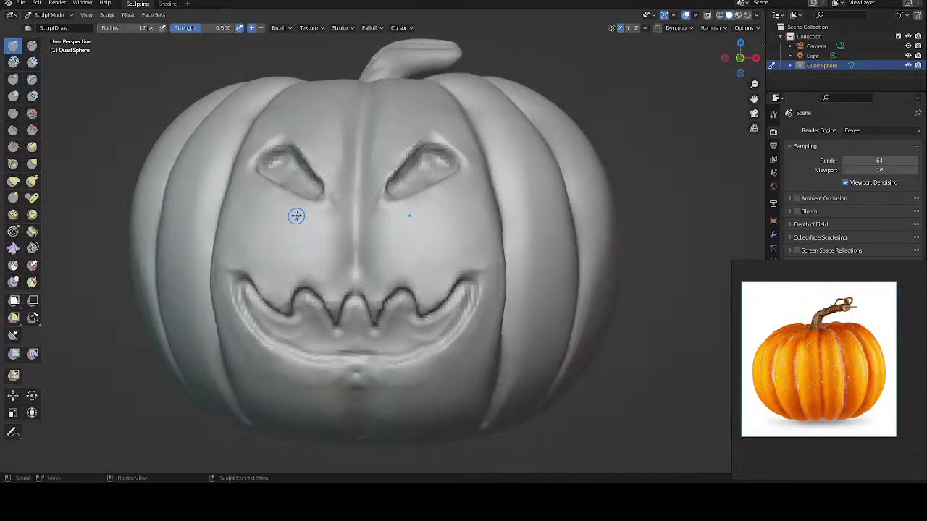
# Step: Carve a crease along the lower lip and reshape the middle tooth into a sharper fang
pyautogui.moveTo(249, 322); pyautogui.dragTo(336, 355)
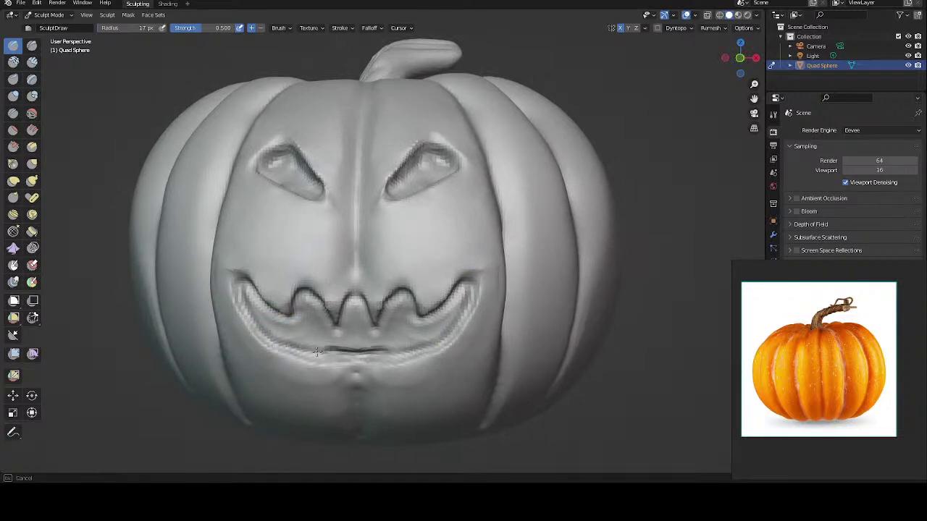
pyautogui.moveTo(336, 355)
pyautogui.mouseDown()
pyautogui.moveTo(271, 340)
pyautogui.moveTo(250, 304)
pyautogui.moveTo(342, 345)
pyautogui.mouseUp()
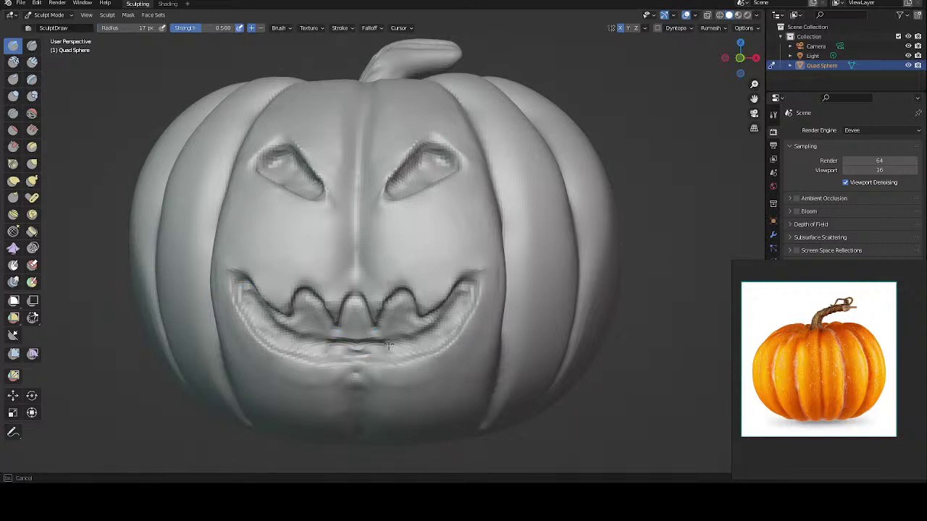
pyautogui.moveTo(342, 345)
pyautogui.mouseDown()
pyautogui.moveTo(400, 342)
pyautogui.moveTo(409, 304)
pyautogui.moveTo(408, 330)
pyautogui.mouseUp()
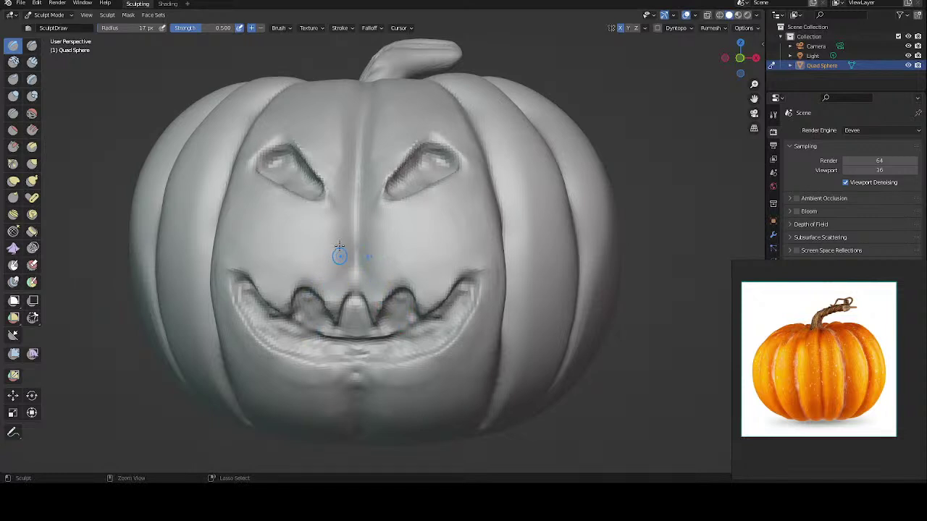
pyautogui.moveTo(368, 336); pyautogui.dragTo(353, 311)
pyautogui.moveTo(358, 305); pyautogui.dragTo(358, 310)
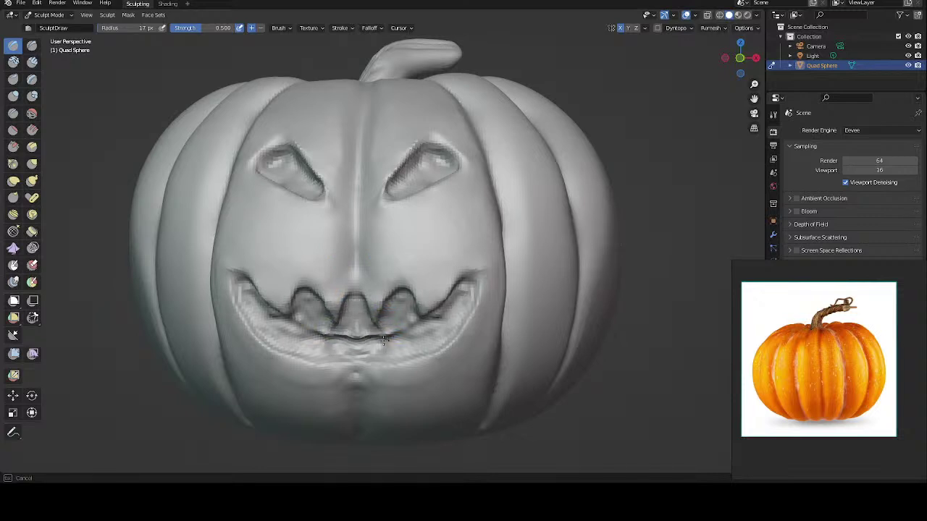
pyautogui.moveTo(372, 342)
pyautogui.mouseDown()
pyautogui.moveTo(395, 315)
pyautogui.moveTo(405, 340)
pyautogui.moveTo(410, 324)
pyautogui.moveTo(400, 299)
pyautogui.moveTo(465, 304)
pyautogui.moveTo(421, 347)
pyautogui.moveTo(355, 349)
pyautogui.moveTo(340, 341)
pyautogui.moveTo(369, 331)
pyautogui.mouseUp()
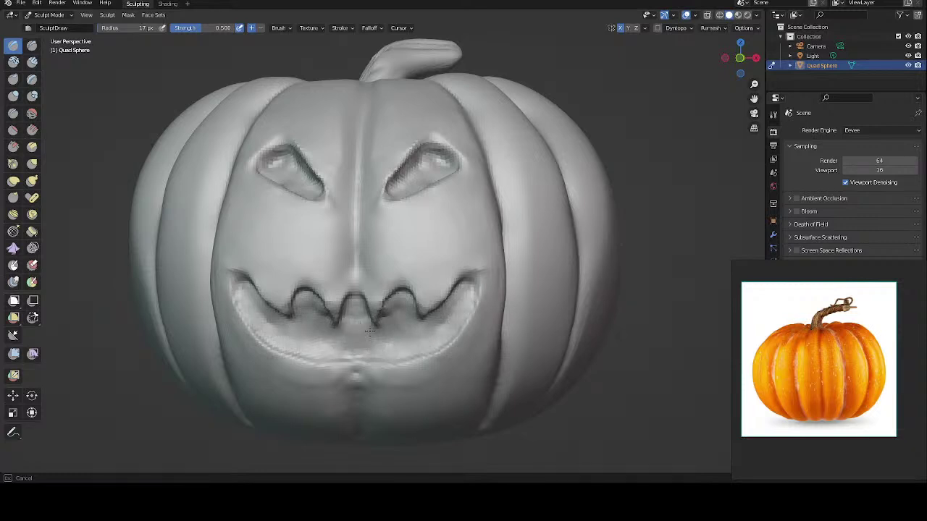
# Step: Deepen the centre tooth groove, the grooves along the teeth and the right side of the mouth
pyautogui.moveTo(348, 252); pyautogui.dragTo(354, 231, button='middle')
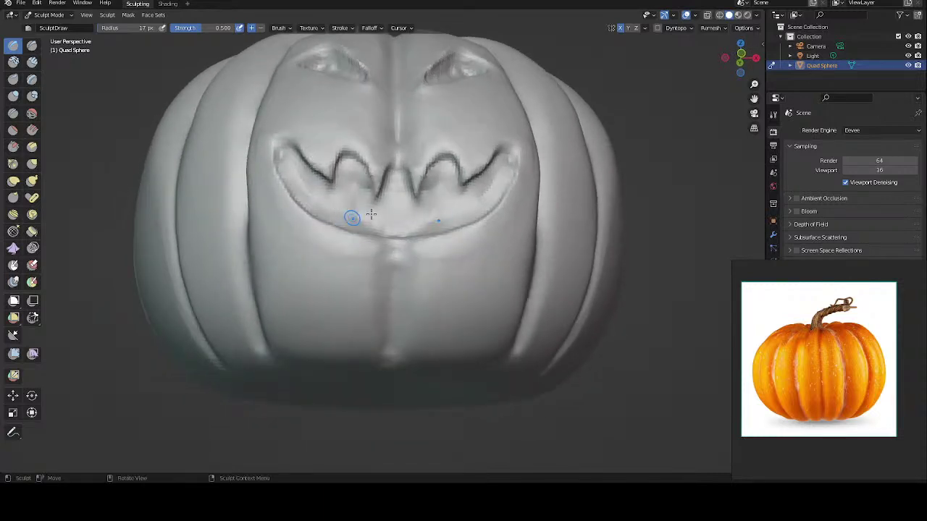
pyautogui.moveTo(397, 179); pyautogui.dragTo(380, 197)
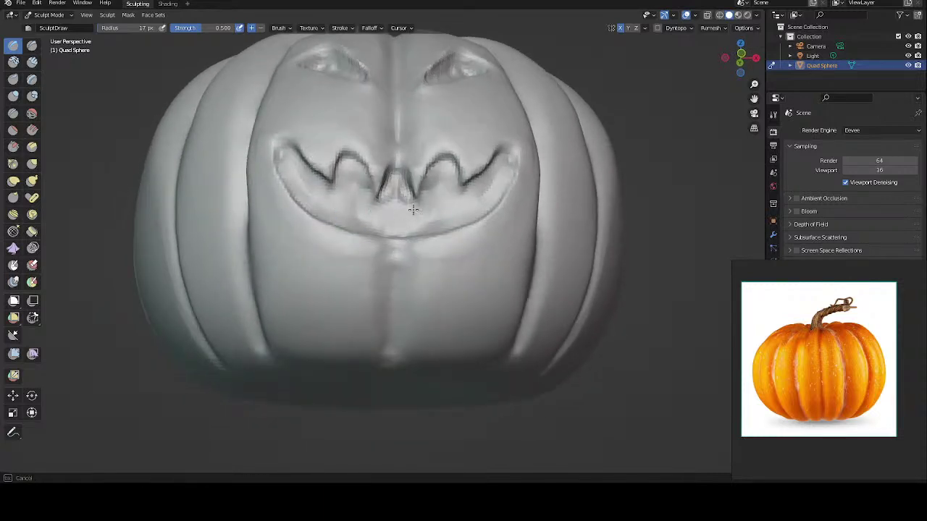
pyautogui.moveTo(413, 210)
pyautogui.mouseDown()
pyautogui.moveTo(449, 164)
pyautogui.moveTo(412, 169)
pyautogui.mouseUp()
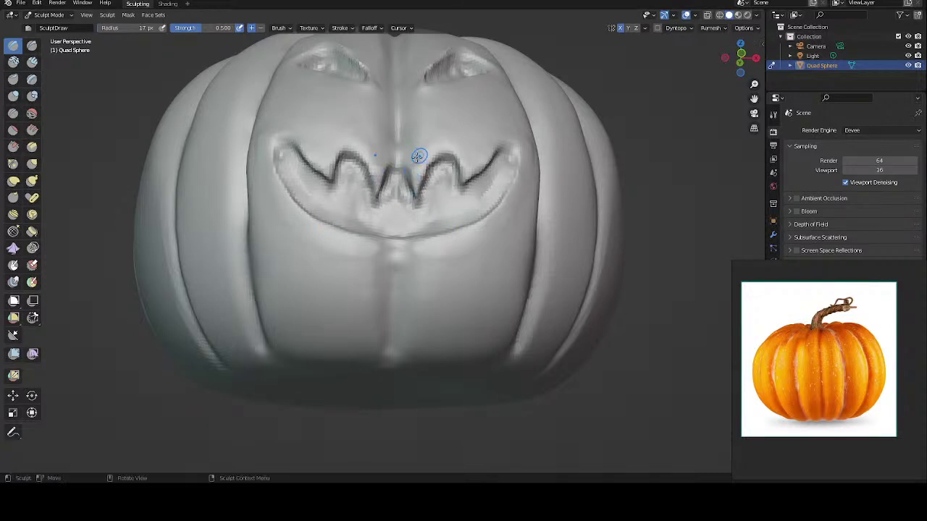
pyautogui.moveTo(418, 155); pyautogui.dragTo(399, 161, button='middle')
pyautogui.moveTo(365, 250); pyautogui.dragTo(377, 239)
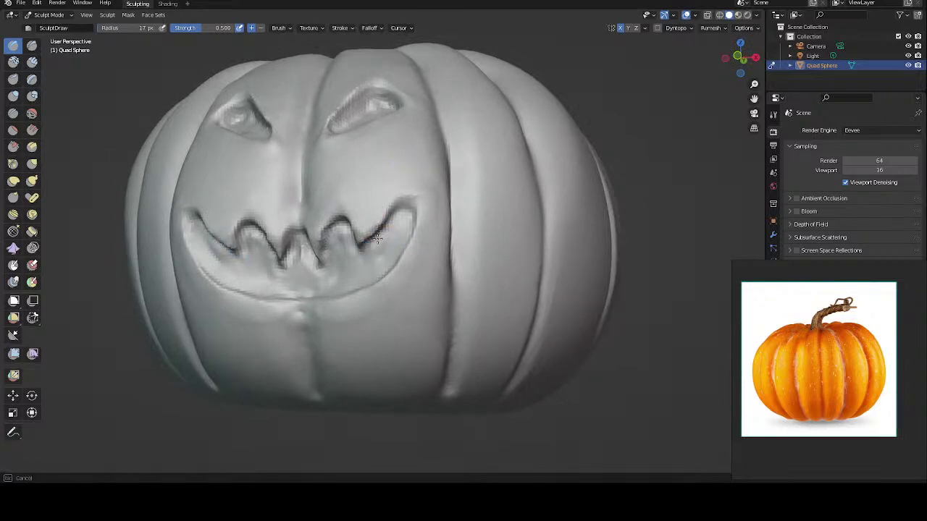
pyautogui.moveTo(401, 210); pyautogui.dragTo(399, 206)
pyautogui.moveTo(393, 190); pyautogui.dragTo(392, 189, button='middle')
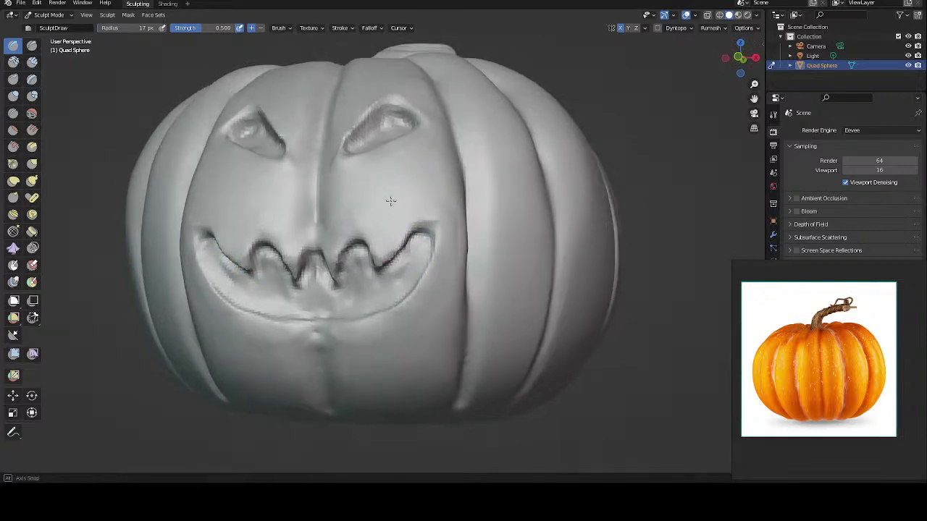
# Step: Deepen both mouth corners, carve along the lower lip and smooth its inner edge
pyautogui.moveTo(261, 292); pyautogui.dragTo(257, 311)
pyautogui.moveTo(255, 238); pyautogui.dragTo(233, 246, button='middle')
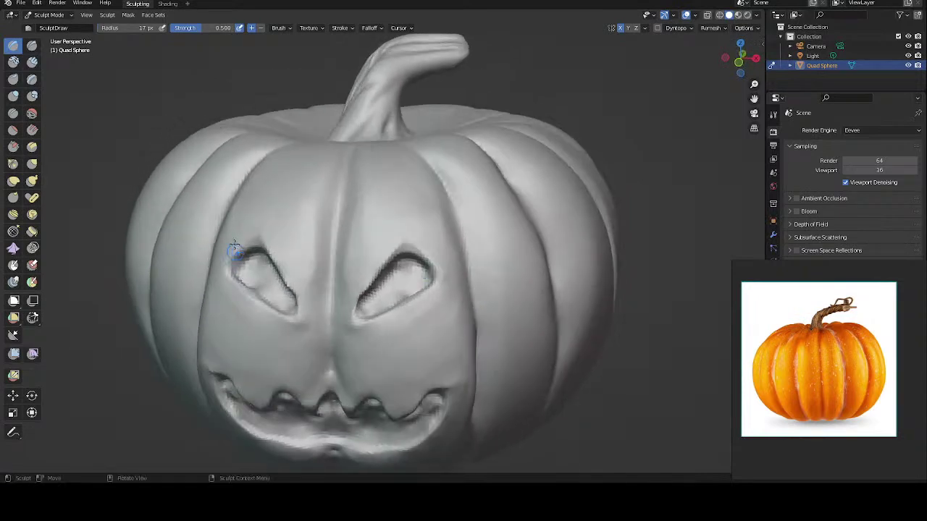
pyautogui.moveTo(228, 398)
pyautogui.mouseDown()
pyautogui.moveTo(272, 429)
pyautogui.moveTo(259, 426)
pyautogui.mouseUp()
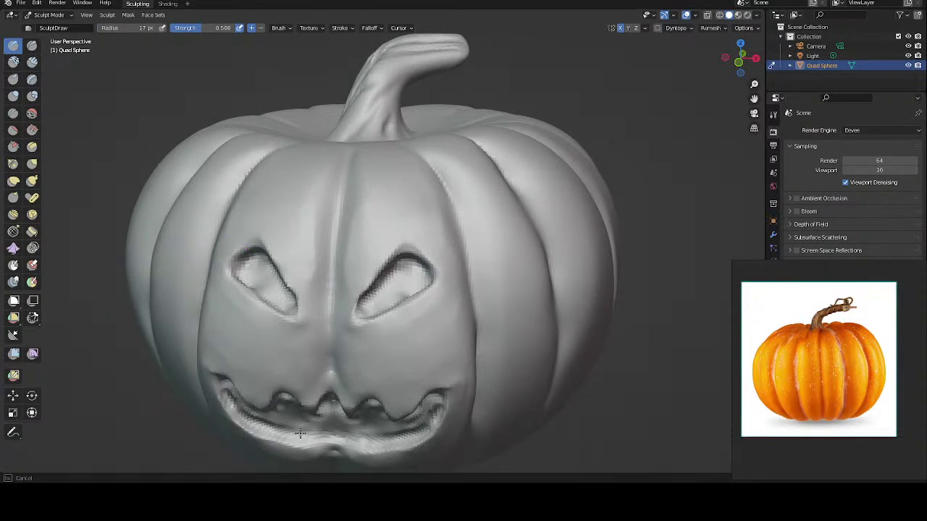
pyautogui.moveTo(300, 433); pyautogui.dragTo(341, 435)
pyautogui.moveTo(244, 299); pyautogui.dragTo(254, 288, button='middle')
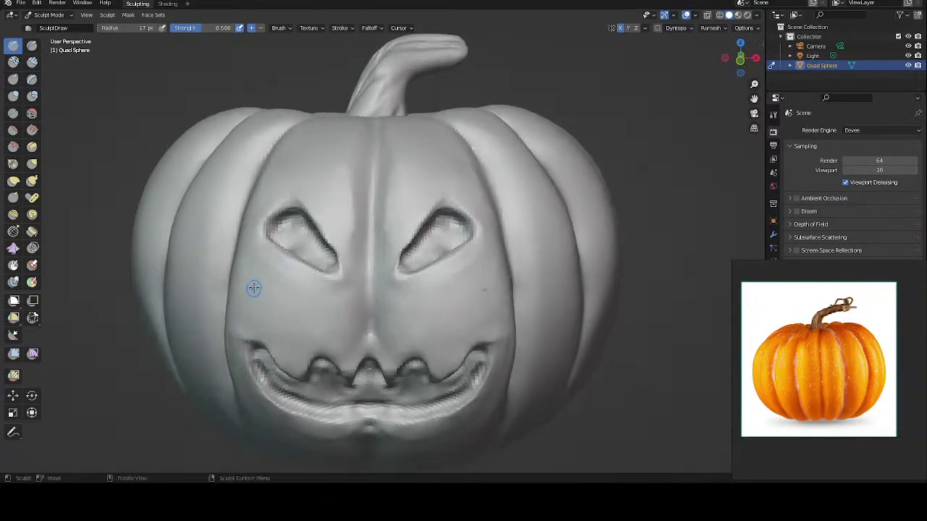
pyautogui.moveTo(303, 259); pyautogui.dragTo(311, 233, button='middle')
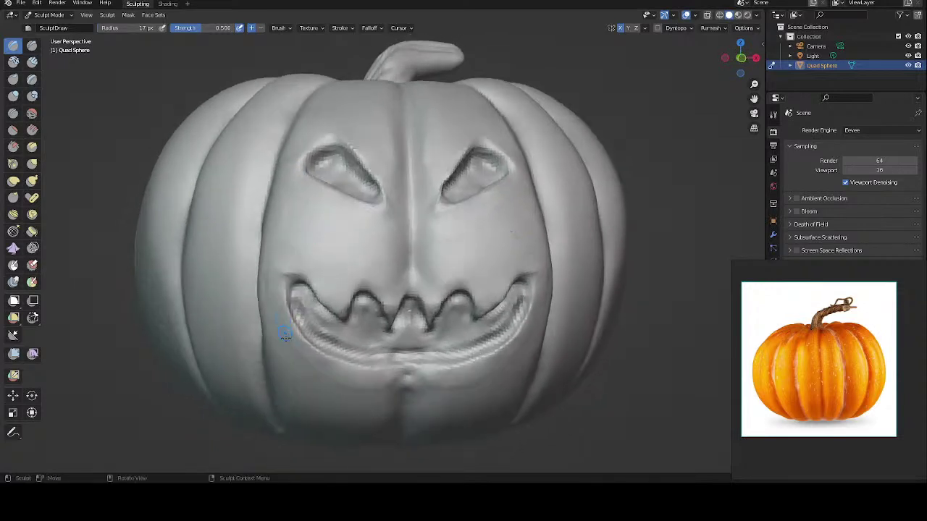
pyautogui.moveTo(294, 306)
pyautogui.mouseDown()
pyautogui.moveTo(353, 350)
pyautogui.moveTo(397, 345)
pyautogui.mouseUp()
# Step: Reshape a tooth and the right side of the grin
pyautogui.moveTo(404, 313); pyautogui.dragTo(357, 256, button='middle')
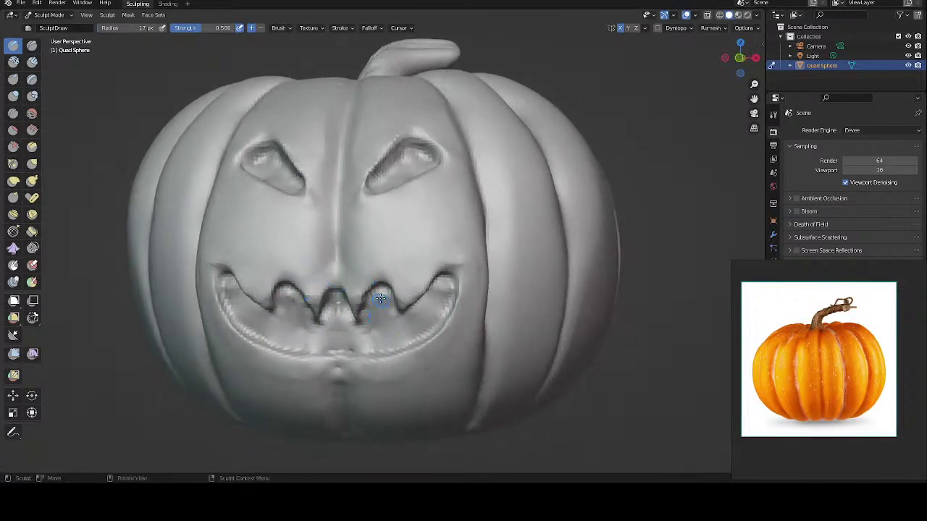
pyautogui.moveTo(381, 298); pyautogui.dragTo(378, 290)
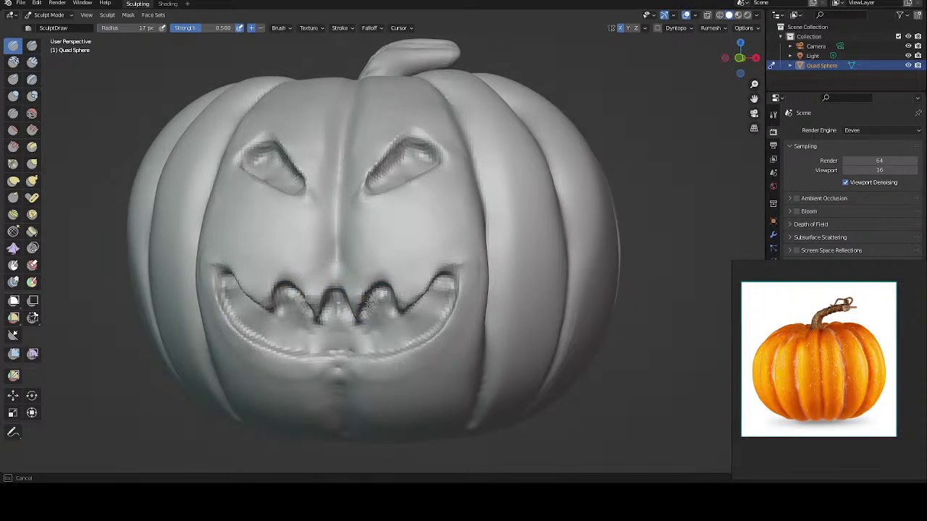
pyautogui.moveTo(396, 313)
pyautogui.mouseDown()
pyautogui.moveTo(432, 283)
pyautogui.moveTo(408, 242)
pyautogui.mouseUp()
pyautogui.moveTo(408, 242); pyautogui.dragTo(431, 245, button='middle')
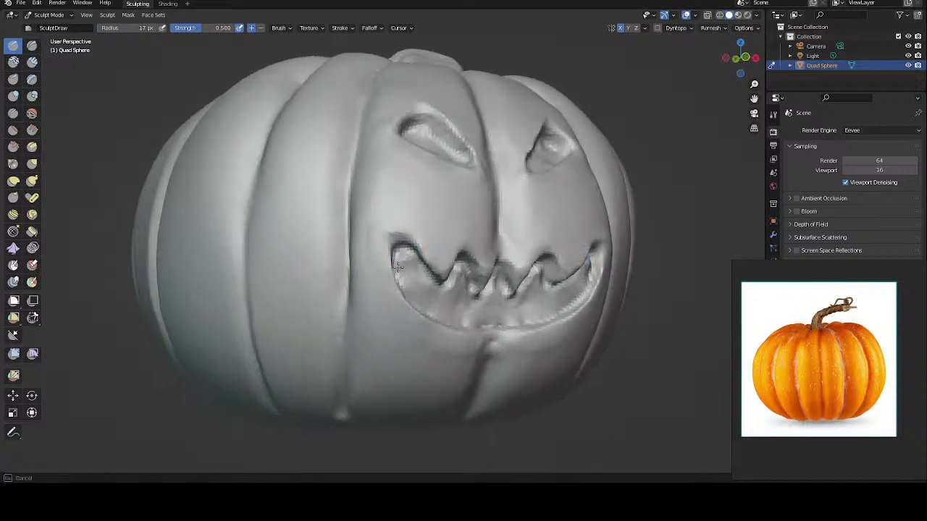
pyautogui.moveTo(387, 217)
pyautogui.mouseDown(button='middle')
pyautogui.moveTo(347, 259)
pyautogui.moveTo(334, 249)
pyautogui.mouseUp(button='middle')
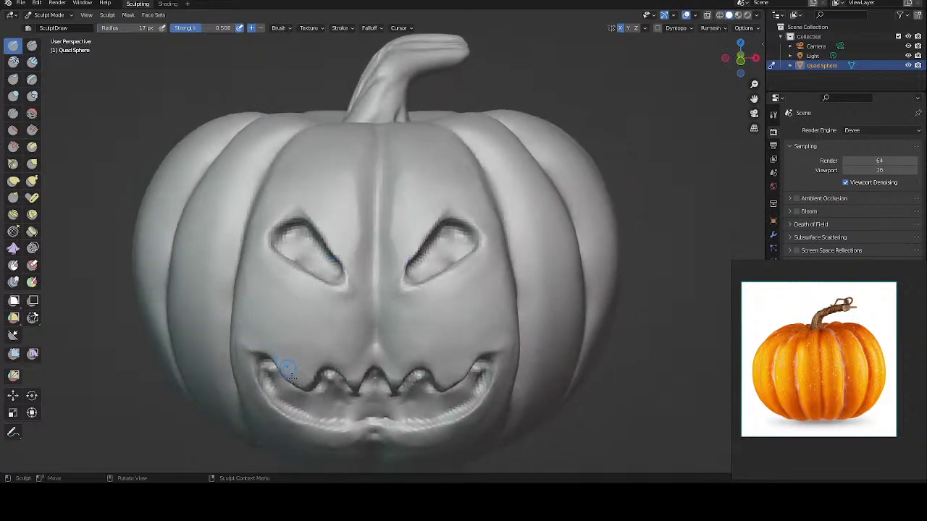
# Step: Deepen the lower-lip line, then reshape both mouth corners and the teeth on both sides
pyautogui.moveTo(269, 393)
pyautogui.mouseDown()
pyautogui.moveTo(351, 420)
pyautogui.moveTo(390, 414)
pyautogui.mouseUp()
pyautogui.moveTo(271, 368); pyautogui.dragTo(269, 382)
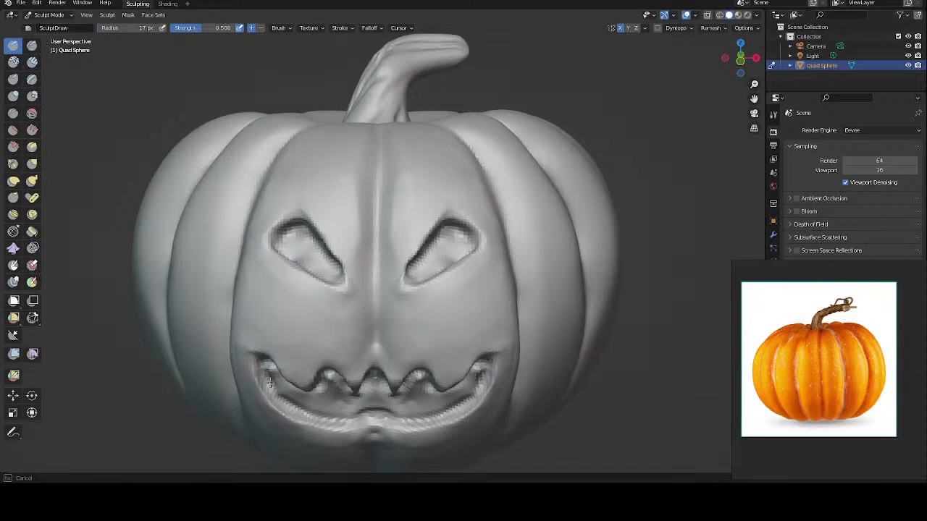
pyautogui.moveTo(259, 352); pyautogui.dragTo(255, 268, button='middle')
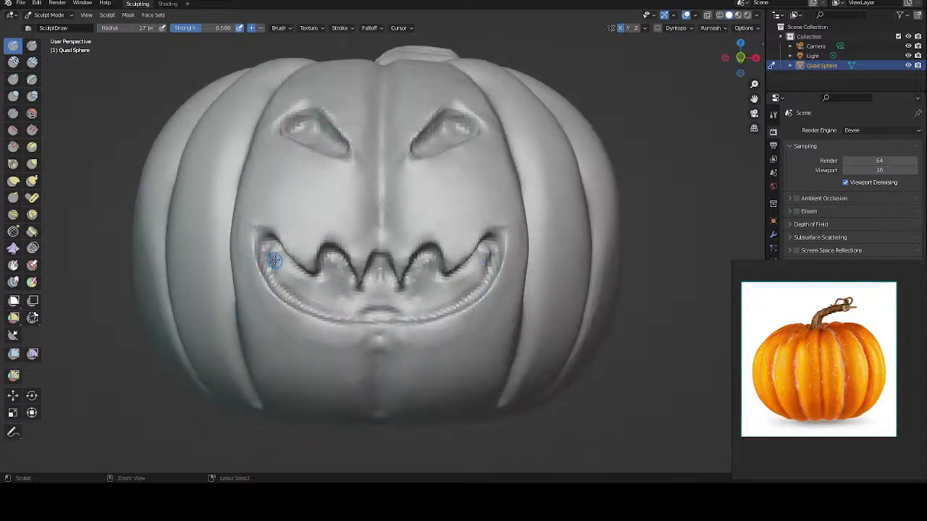
pyautogui.moveTo(275, 259)
pyautogui.mouseDown()
pyautogui.moveTo(309, 290)
pyautogui.moveTo(392, 307)
pyautogui.moveTo(374, 270)
pyautogui.moveTo(383, 266)
pyautogui.moveTo(344, 280)
pyautogui.moveTo(426, 257)
pyautogui.mouseUp()
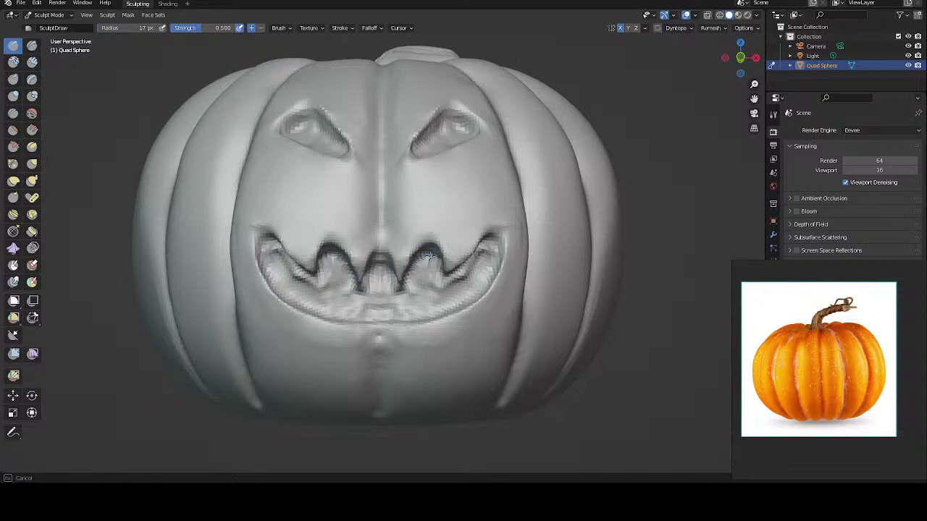
pyautogui.moveTo(269, 248)
pyautogui.mouseDown()
pyautogui.moveTo(346, 305)
pyautogui.moveTo(380, 308)
pyautogui.moveTo(370, 288)
pyautogui.moveTo(379, 275)
pyautogui.moveTo(355, 293)
pyautogui.moveTo(335, 268)
pyautogui.moveTo(330, 278)
pyautogui.mouseUp()
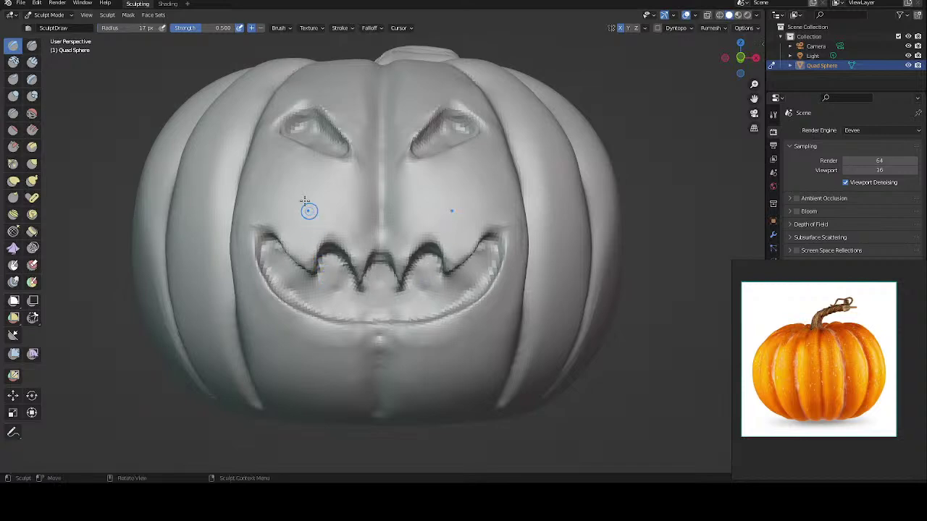
# Step: Reshape the upper teeth, the lower lip and the mouth corners
pyautogui.moveTo(268, 231)
pyautogui.mouseDown(button='middle')
pyautogui.moveTo(207, 242)
pyautogui.moveTo(249, 239)
pyautogui.mouseUp(button='middle')
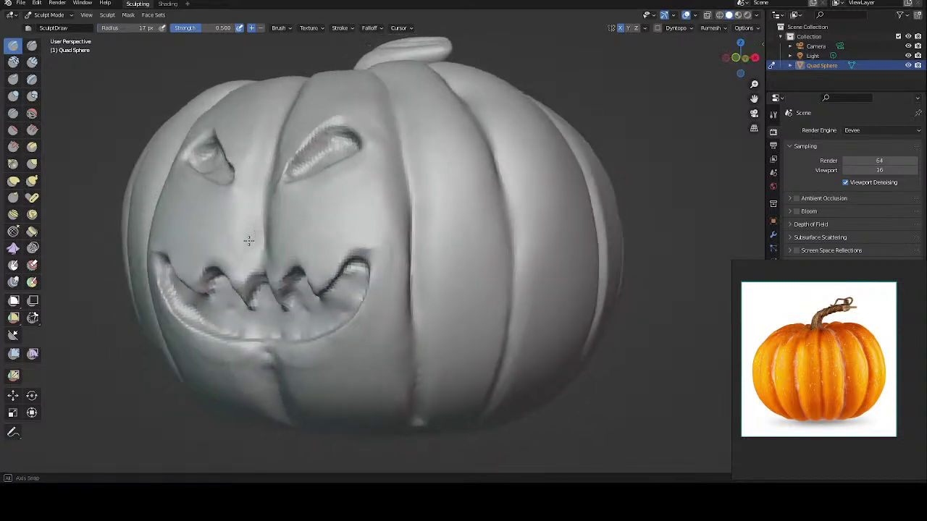
pyautogui.moveTo(288, 269)
pyautogui.mouseDown()
pyautogui.moveTo(279, 277)
pyautogui.moveTo(294, 273)
pyautogui.moveTo(289, 265)
pyautogui.moveTo(322, 303)
pyautogui.mouseUp()
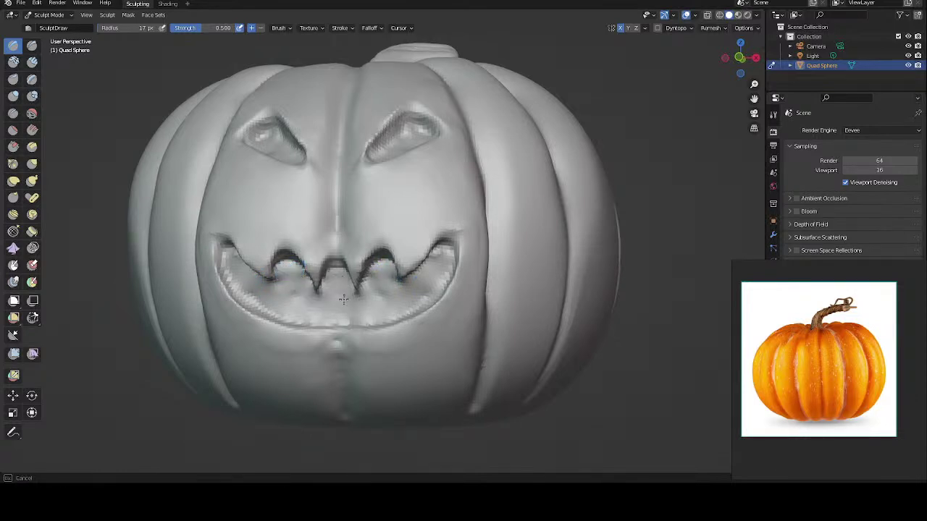
pyautogui.moveTo(377, 290)
pyautogui.mouseDown()
pyautogui.moveTo(384, 298)
pyautogui.moveTo(425, 297)
pyautogui.moveTo(434, 281)
pyautogui.mouseUp()
pyautogui.moveTo(232, 283)
pyautogui.mouseDown()
pyautogui.moveTo(219, 246)
pyautogui.moveTo(239, 288)
pyautogui.moveTo(307, 316)
pyautogui.moveTo(348, 320)
pyautogui.mouseUp()
# Step: Sculpt the side of the face near its edge and smooth the eye socket rim
pyautogui.moveTo(320, 289); pyautogui.dragTo(281, 261, button='middle')
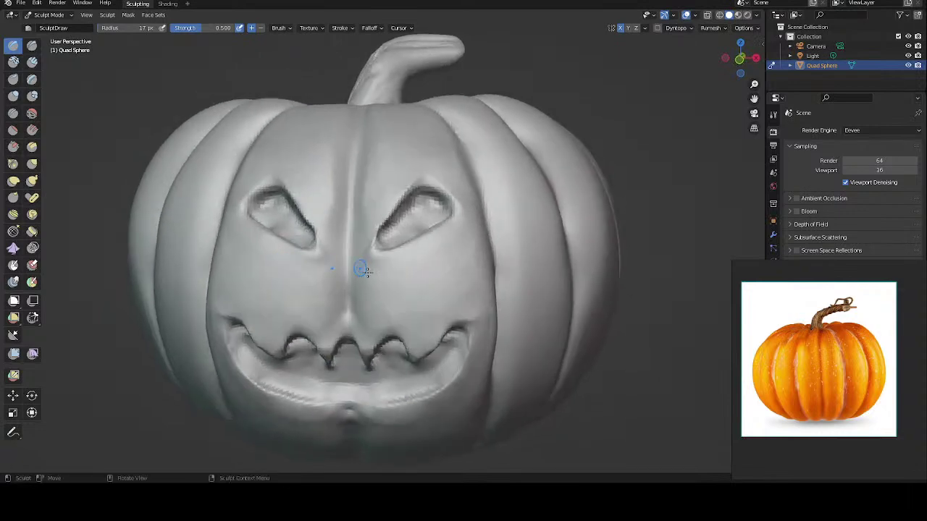
pyautogui.moveTo(399, 276); pyautogui.dragTo(460, 271, button='middle')
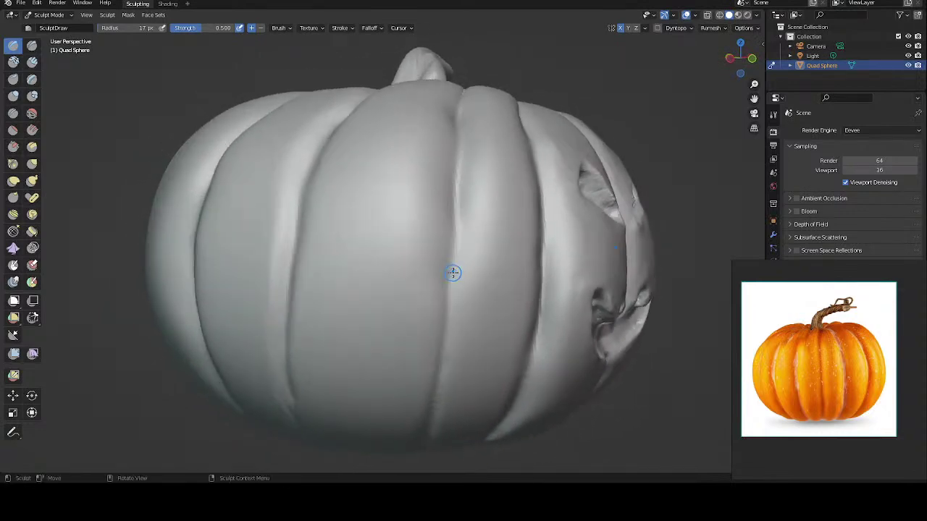
pyautogui.moveTo(598, 303); pyautogui.dragTo(596, 305)
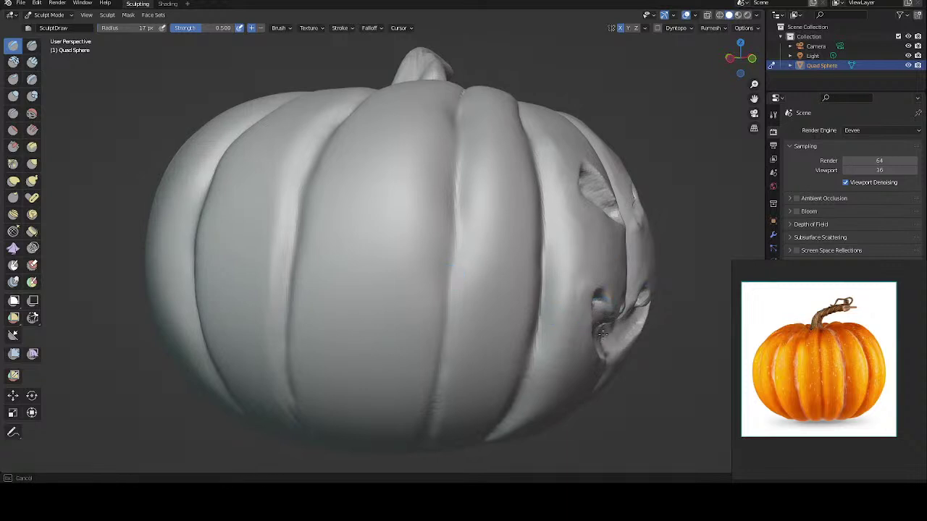
pyautogui.moveTo(607, 339); pyautogui.dragTo(603, 343)
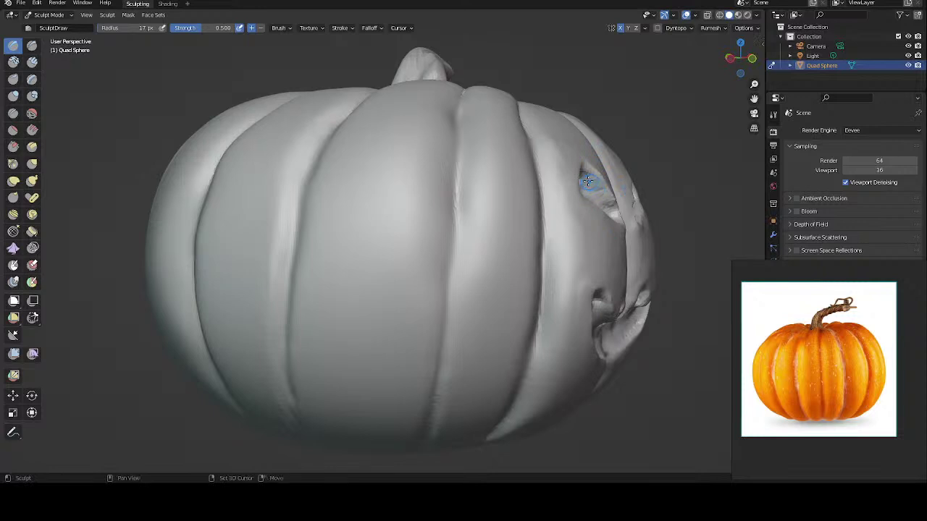
pyautogui.keyDown('shift'); pyautogui.moveTo(605, 194); pyautogui.dragTo(602, 197); pyautogui.keyUp('shift')
pyautogui.moveTo(604, 135); pyautogui.dragTo(497, 160, button='middle')
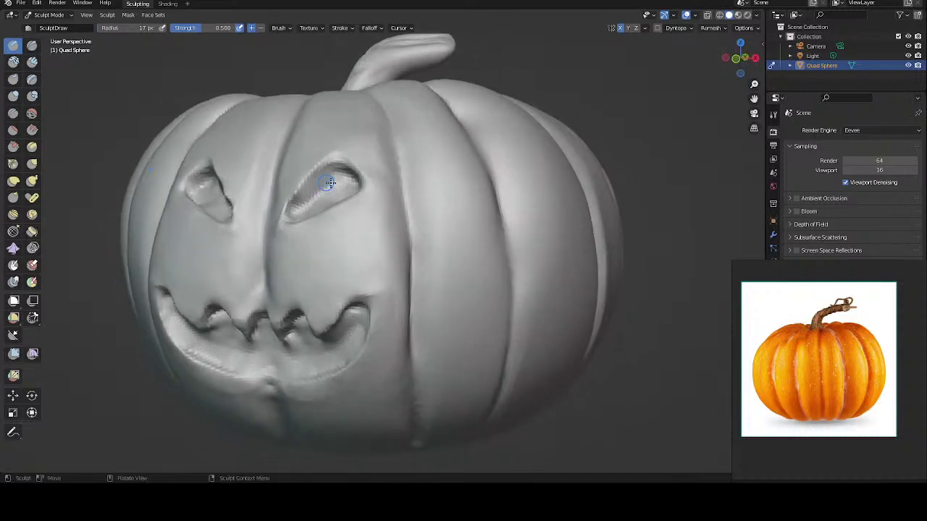
# Step: Deepen the edge and inside of the right eye socket, then the left eye socket
pyautogui.moveTo(330, 182); pyautogui.dragTo(347, 180, button='middle')
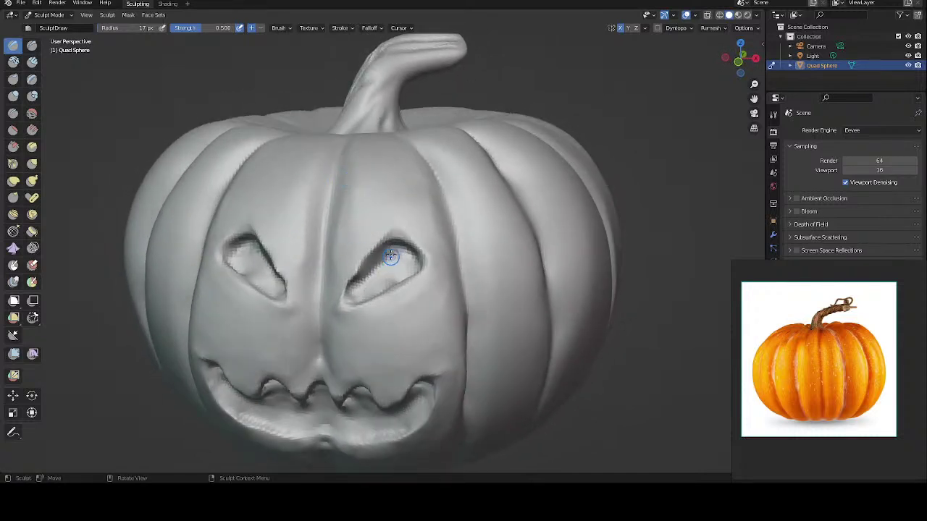
pyautogui.keyDown('ctrl'); pyautogui.moveTo(391, 256); pyautogui.dragTo(391, 257); pyautogui.keyUp('ctrl')
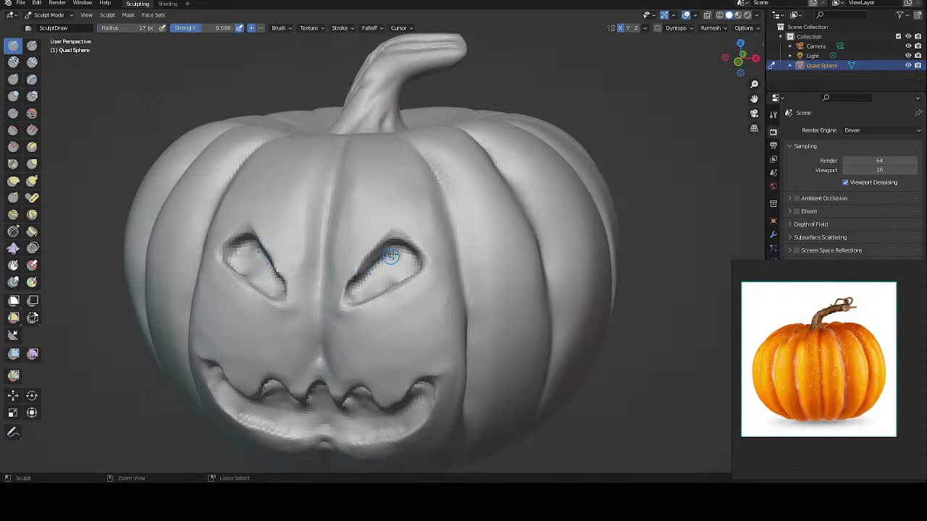
pyautogui.moveTo(361, 215); pyautogui.dragTo(373, 199, button='middle')
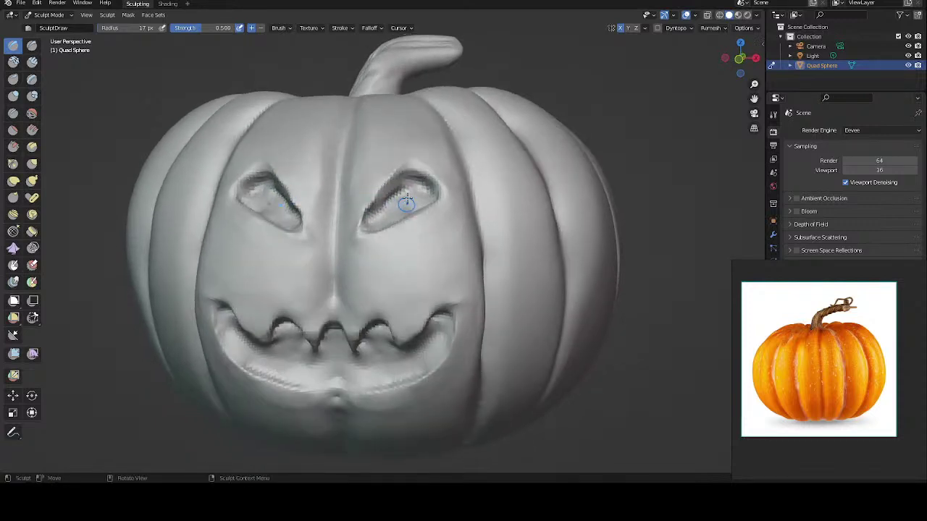
pyautogui.keyDown('ctrl'); pyautogui.moveTo(406, 203); pyautogui.dragTo(407, 188); pyautogui.keyUp('ctrl')
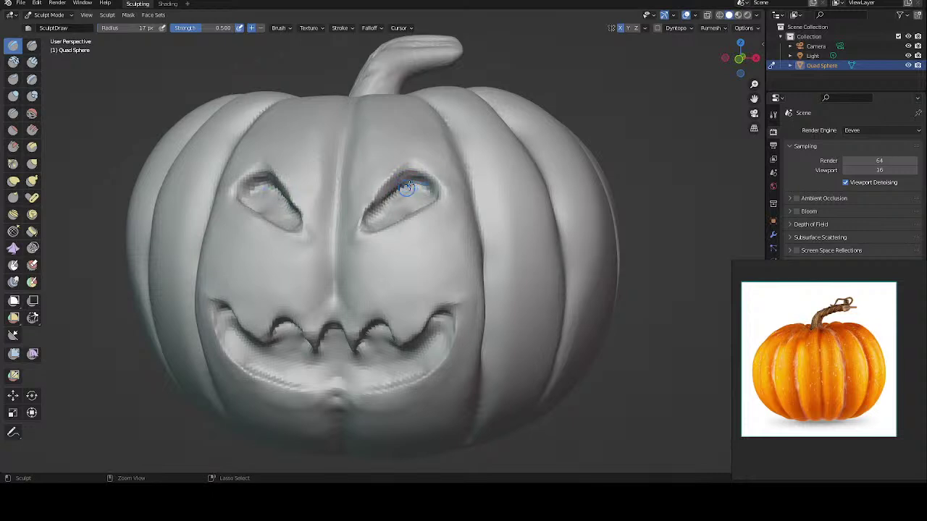
pyautogui.moveTo(413, 190)
pyautogui.mouseDown(button='middle')
pyautogui.moveTo(399, 199)
pyautogui.moveTo(384, 190)
pyautogui.mouseUp(button='middle')
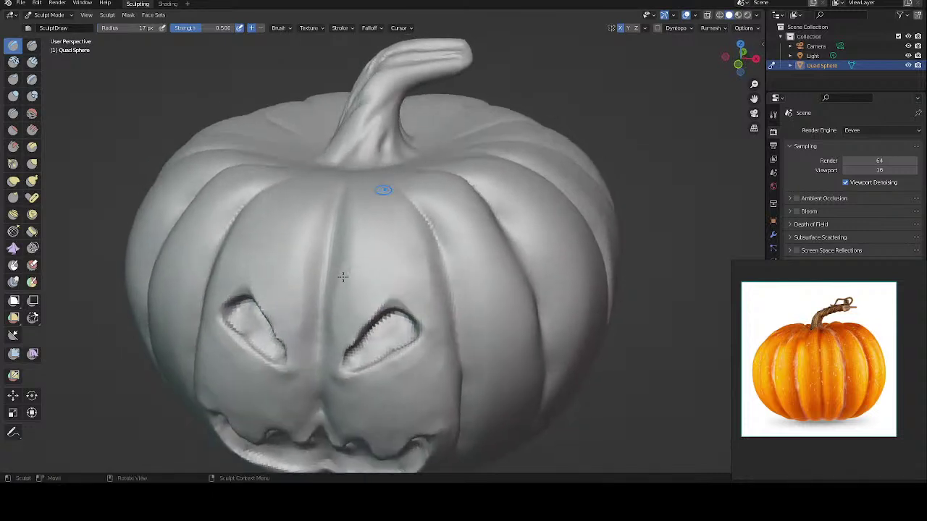
pyautogui.moveTo(351, 310); pyautogui.dragTo(320, 238, button='middle')
pyautogui.moveTo(258, 307)
pyautogui.keyDown('ctrl'); pyautogui.mouseDown()
pyautogui.moveTo(238, 311)
pyautogui.moveTo(258, 334)
pyautogui.mouseUp(); pyautogui.keyUp('ctrl')
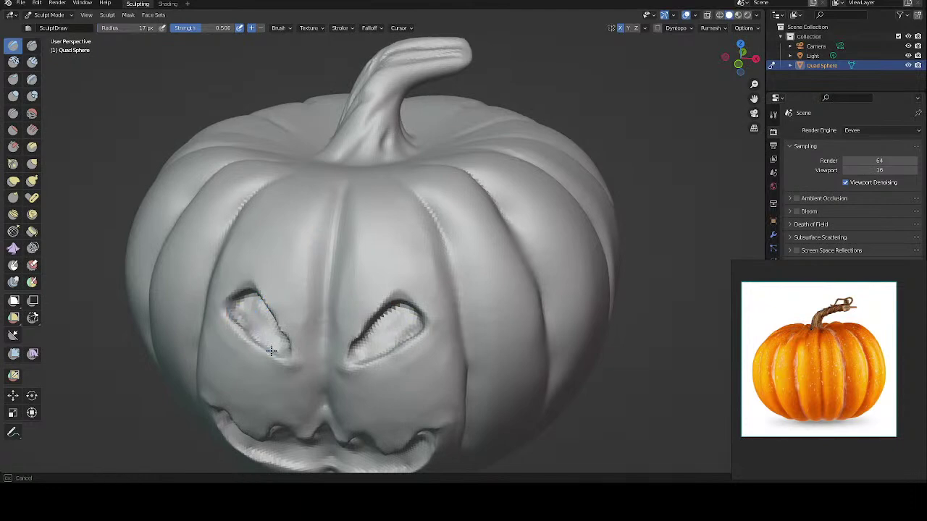
pyautogui.moveTo(238, 259); pyautogui.dragTo(254, 241, button='middle')
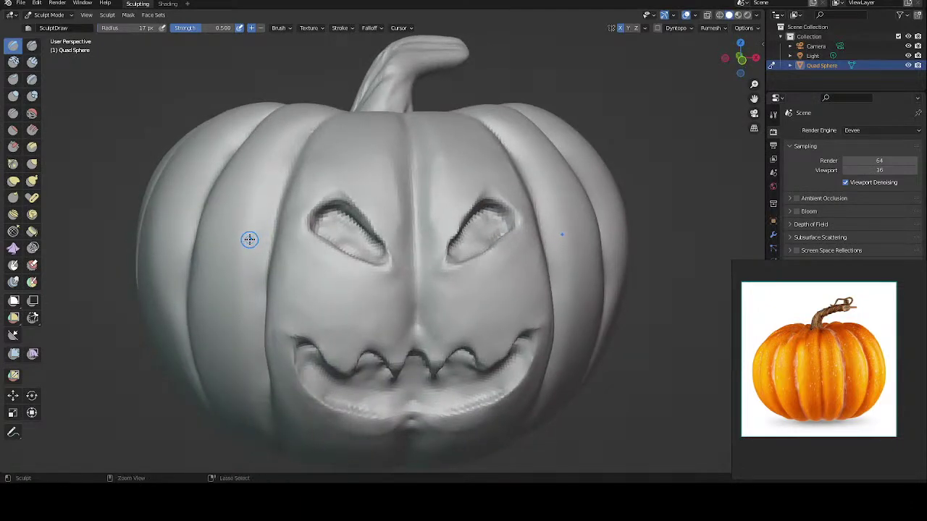
# Step: Re-carve the eye socket surface and reshape the left teeth of the grin
pyautogui.moveTo(373, 258); pyautogui.dragTo(367, 228, button='middle')
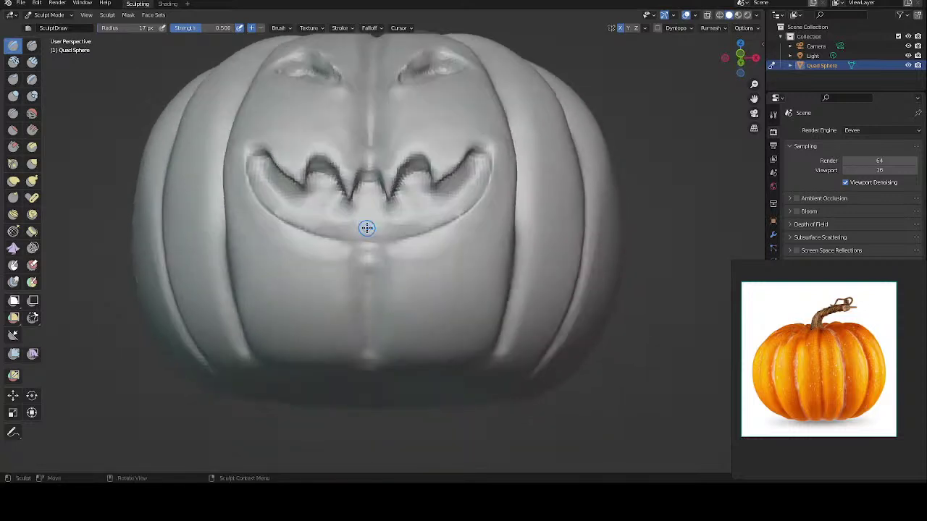
pyautogui.moveTo(275, 178); pyautogui.dragTo(309, 172, button='middle')
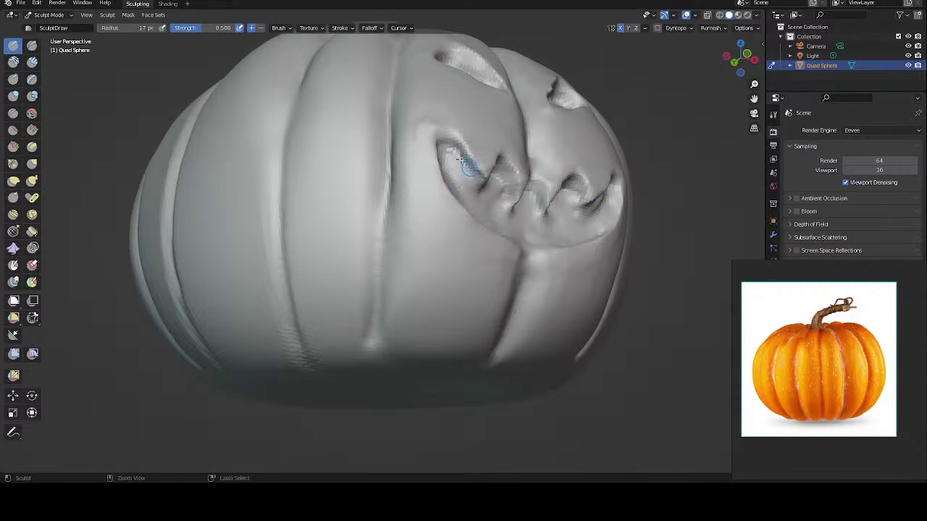
pyautogui.keyDown('ctrl'); pyautogui.moveTo(476, 176); pyautogui.dragTo(472, 181); pyautogui.keyUp('ctrl')
pyautogui.moveTo(448, 124); pyautogui.dragTo(405, 132, button='middle')
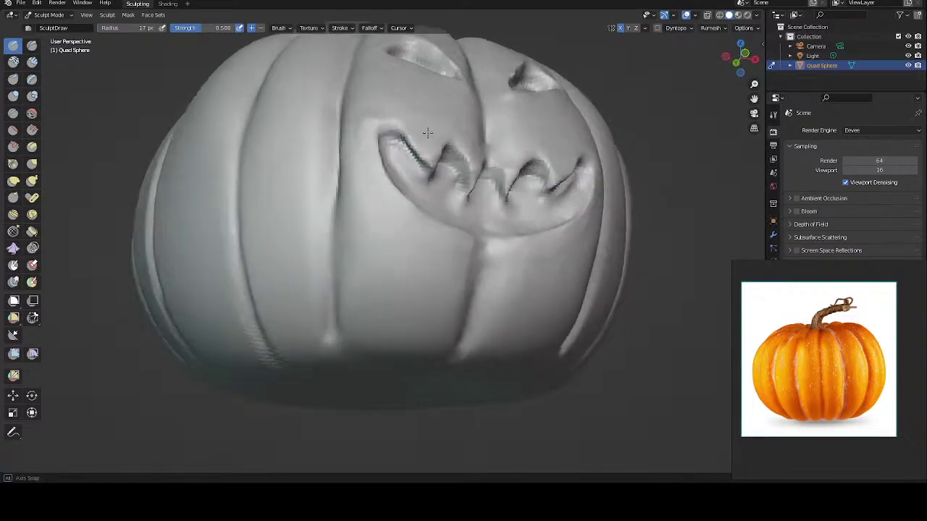
pyautogui.moveTo(277, 194)
pyautogui.mouseDown()
pyautogui.moveTo(273, 170)
pyautogui.moveTo(282, 182)
pyautogui.moveTo(351, 185)
pyautogui.moveTo(413, 146)
pyautogui.mouseUp()
# Step: Carve both mouth corners and the lower-lip groove deeper
pyautogui.moveTo(348, 101); pyautogui.dragTo(332, 109, button='middle')
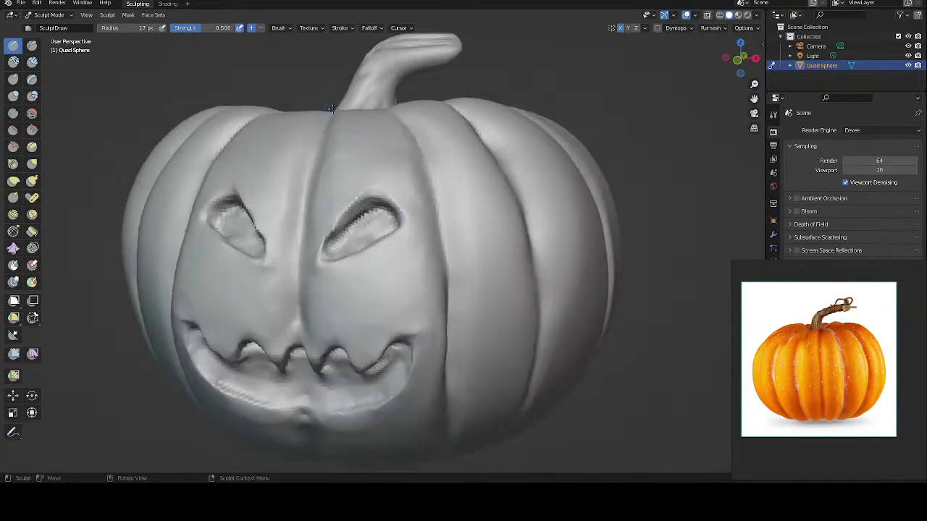
pyautogui.moveTo(174, 254); pyautogui.dragTo(185, 221, button='middle')
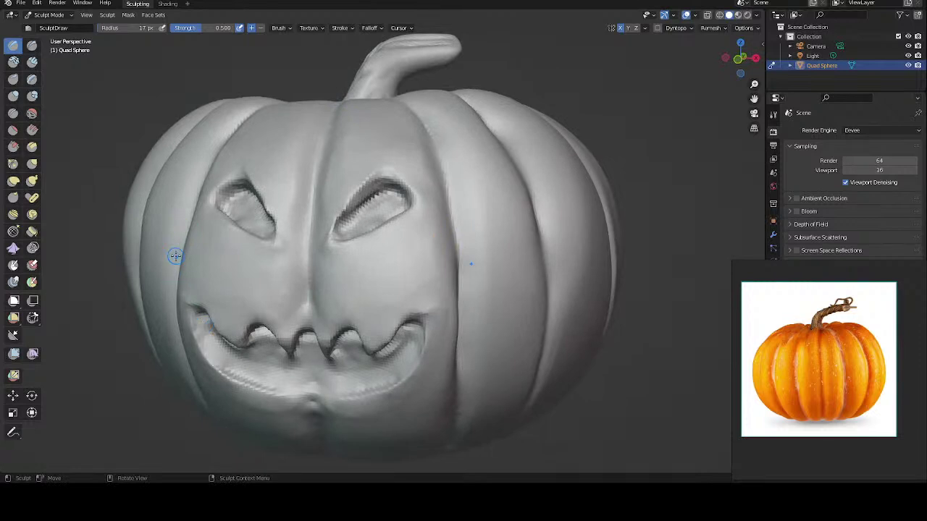
pyautogui.moveTo(175, 255)
pyautogui.mouseDown(button='middle')
pyautogui.moveTo(196, 239)
pyautogui.moveTo(200, 267)
pyautogui.mouseUp(button='middle')
pyautogui.moveTo(247, 286)
pyautogui.mouseDown()
pyautogui.moveTo(251, 296)
pyautogui.moveTo(250, 278)
pyautogui.mouseUp()
pyautogui.moveTo(250, 279); pyautogui.dragTo(223, 326, button='middle')
pyautogui.moveTo(223, 326)
pyautogui.keyDown('ctrl'); pyautogui.mouseDown()
pyautogui.moveTo(240, 352)
pyautogui.moveTo(304, 368)
pyautogui.mouseUp(); pyautogui.keyUp('ctrl')
pyautogui.keyDown('ctrl'); pyautogui.moveTo(253, 353); pyautogui.dragTo(362, 365); pyautogui.keyUp('ctrl')
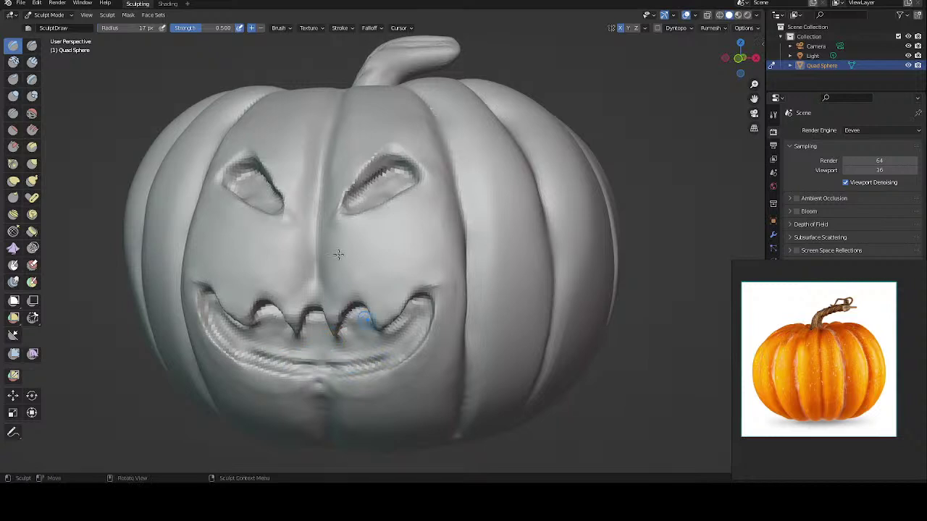
pyautogui.moveTo(371, 261); pyautogui.dragTo(406, 246, button='middle')
pyautogui.moveTo(540, 330)
pyautogui.mouseDown()
pyautogui.moveTo(553, 291)
pyautogui.moveTo(523, 338)
pyautogui.moveTo(372, 304)
pyautogui.moveTo(357, 320)
pyautogui.moveTo(375, 344)
pyautogui.moveTo(441, 350)
pyautogui.moveTo(420, 340)
pyautogui.mouseUp()
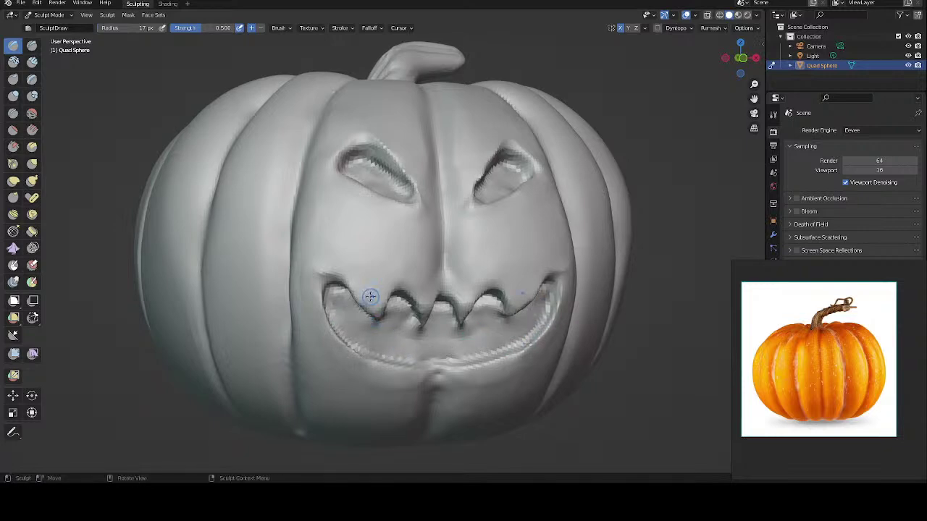
# Step: Sharpen the inner lower corners of both eyes into rounded points
pyautogui.moveTo(369, 296)
pyautogui.mouseDown(button='middle')
pyautogui.moveTo(408, 241)
pyautogui.moveTo(404, 251)
pyautogui.mouseUp(button='middle')
pyautogui.scroll(-2, 405, 251)
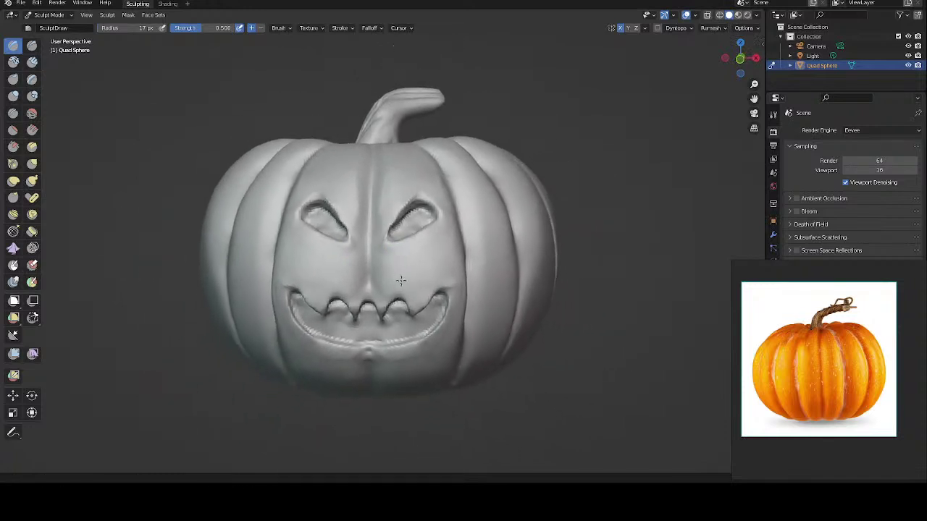
pyautogui.scroll(1, 402, 234)
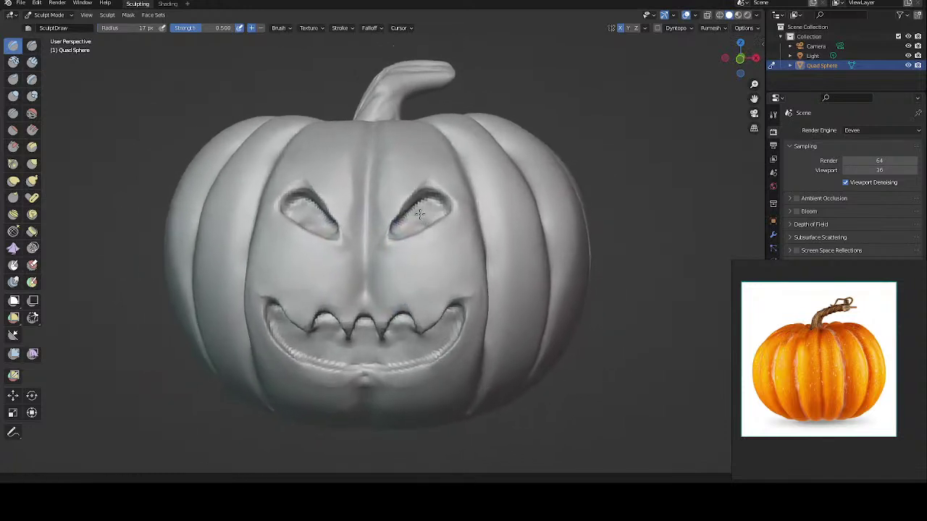
pyautogui.scroll(2, 407, 218)
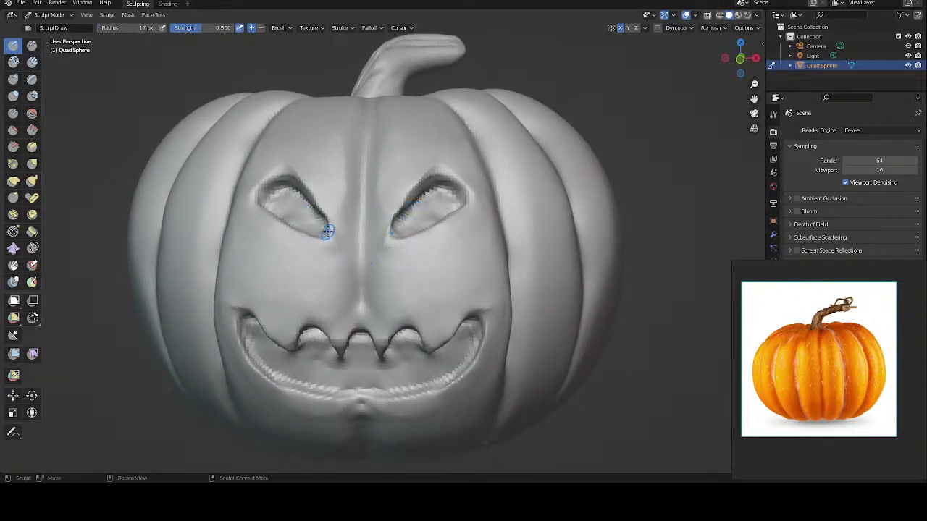
pyautogui.moveTo(327, 231); pyautogui.dragTo(326, 235)
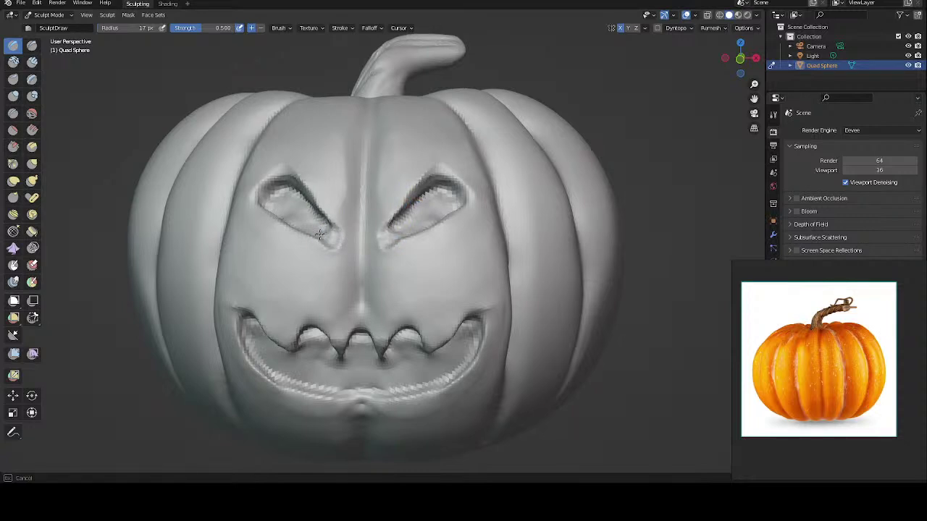
pyautogui.moveTo(319, 234)
pyautogui.mouseDown()
pyautogui.moveTo(330, 233)
pyautogui.moveTo(313, 239)
pyautogui.moveTo(320, 221)
pyautogui.mouseUp()
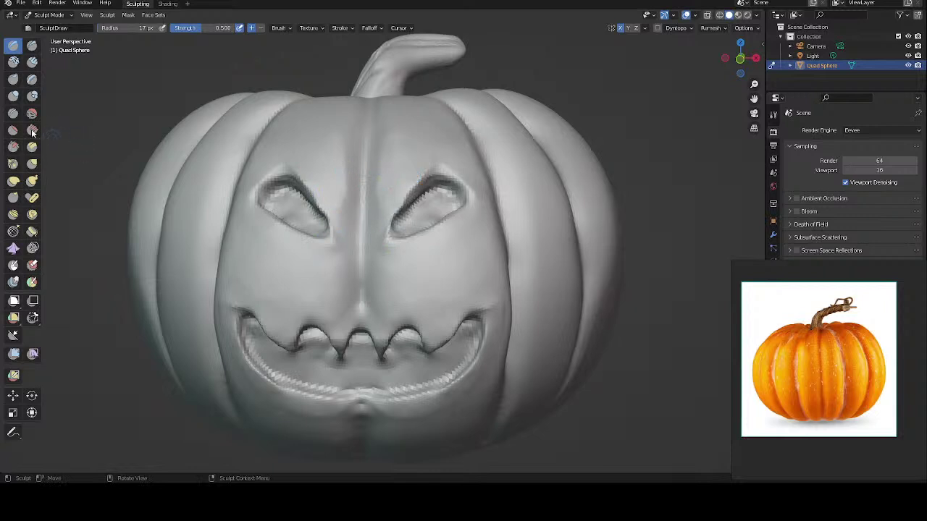
# Step: Switch to the Grab brush and enlarge its radius to 71 px
pyautogui.click(33, 165)
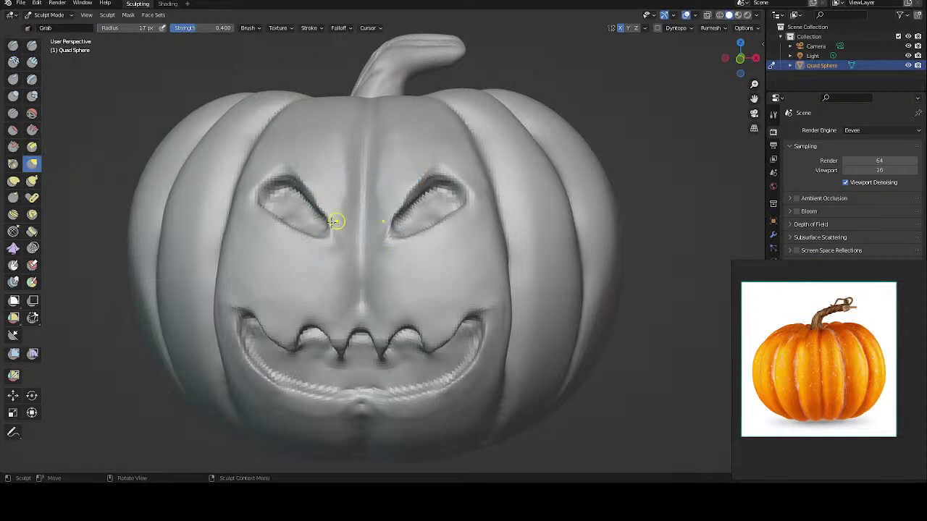
pyautogui.press('f')
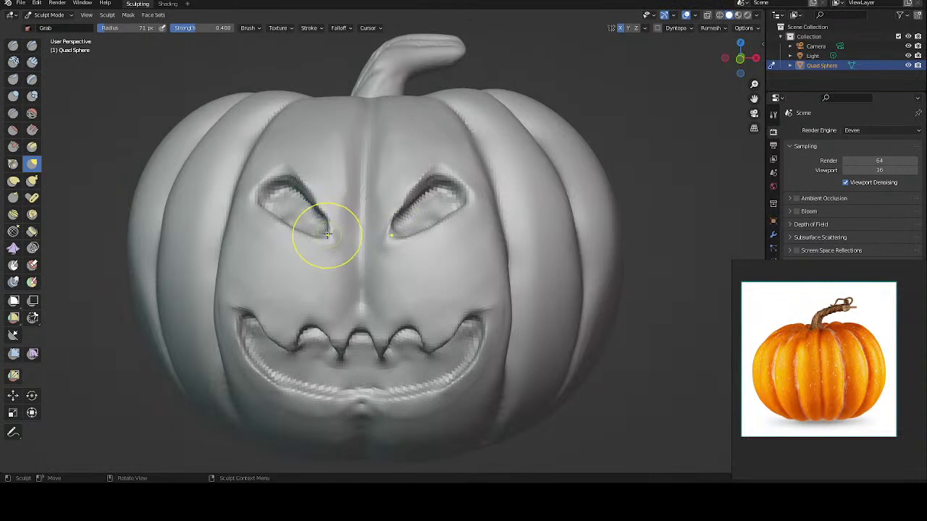
pyautogui.moveTo(334, 236); pyautogui.dragTo(341, 246)
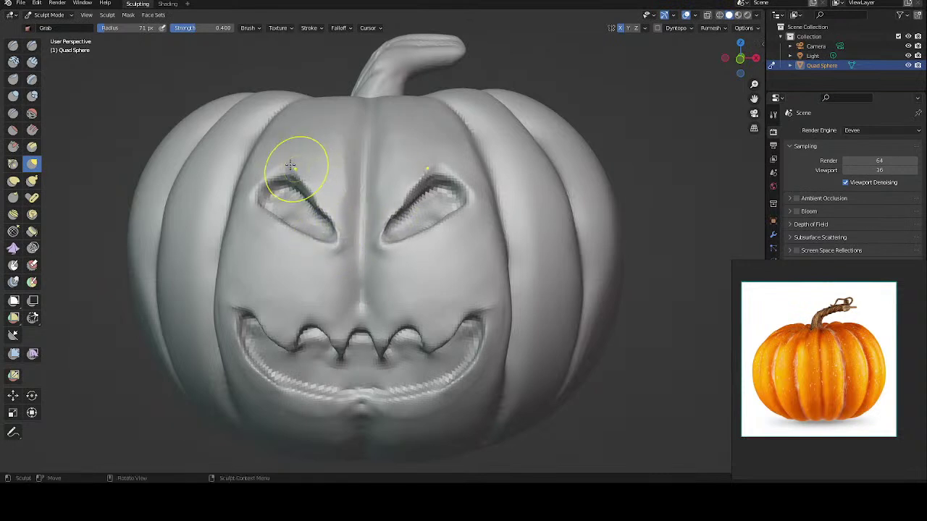
# Step: Pull the left eye's upper and outer corners and edge into shape
pyautogui.moveTo(289, 176); pyautogui.dragTo(290, 165)
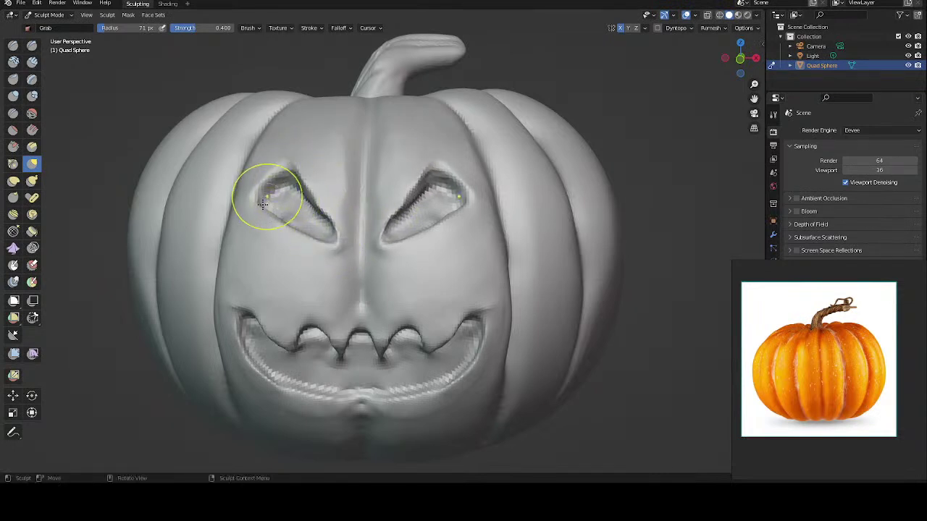
pyautogui.moveTo(258, 205); pyautogui.dragTo(254, 212)
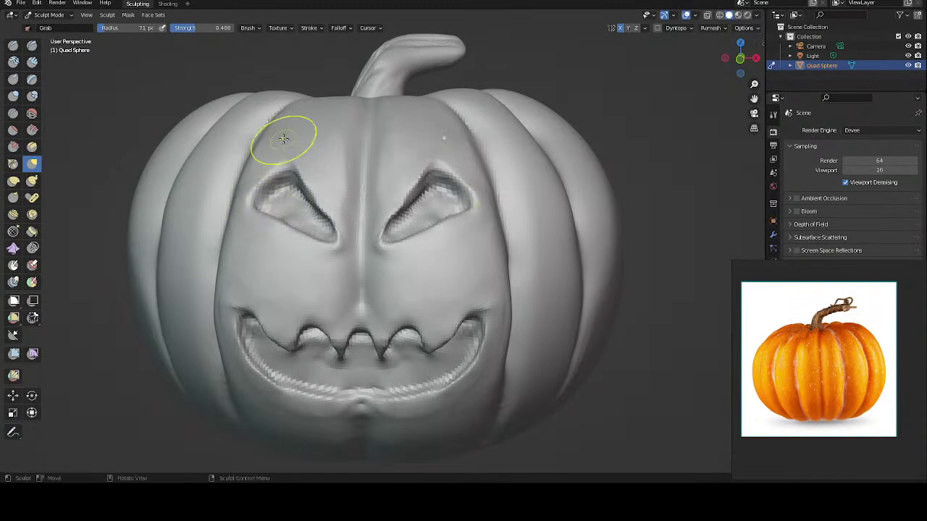
pyautogui.moveTo(347, 191); pyautogui.dragTo(352, 203, button='middle')
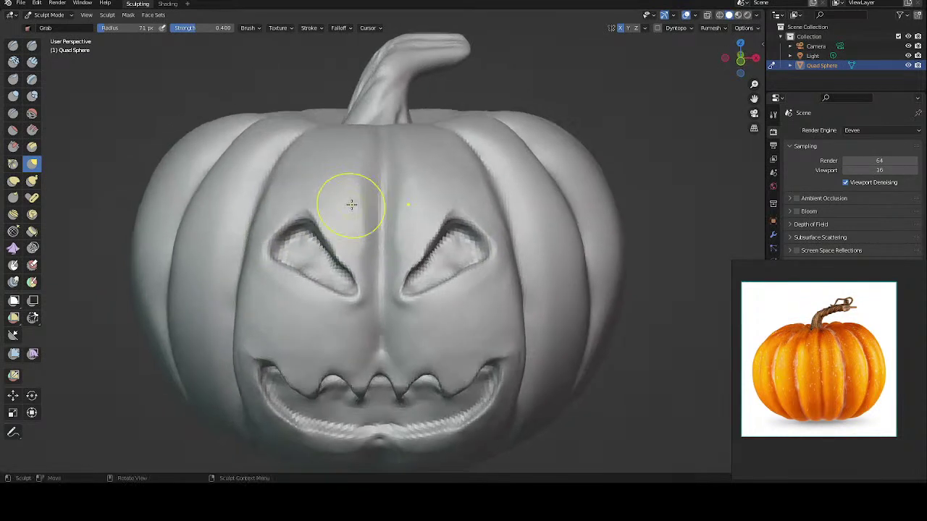
pyautogui.moveTo(296, 272)
pyautogui.mouseDown()
pyautogui.moveTo(294, 281)
pyautogui.moveTo(294, 269)
pyautogui.mouseUp()
pyautogui.moveTo(294, 268); pyautogui.dragTo(451, 222, button='middle')
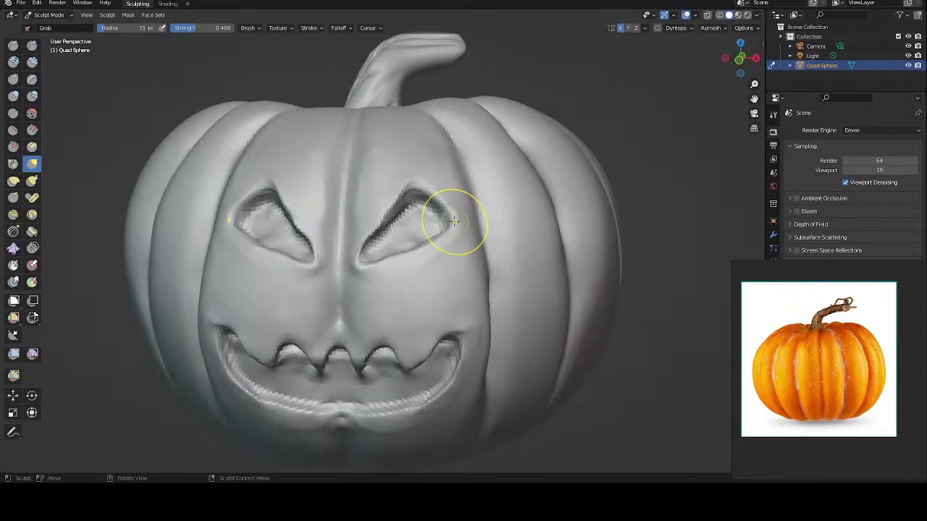
# Step: Reshape the right eye's outline and pull its inner corner down into a point
pyautogui.moveTo(414, 187); pyautogui.dragTo(413, 183)
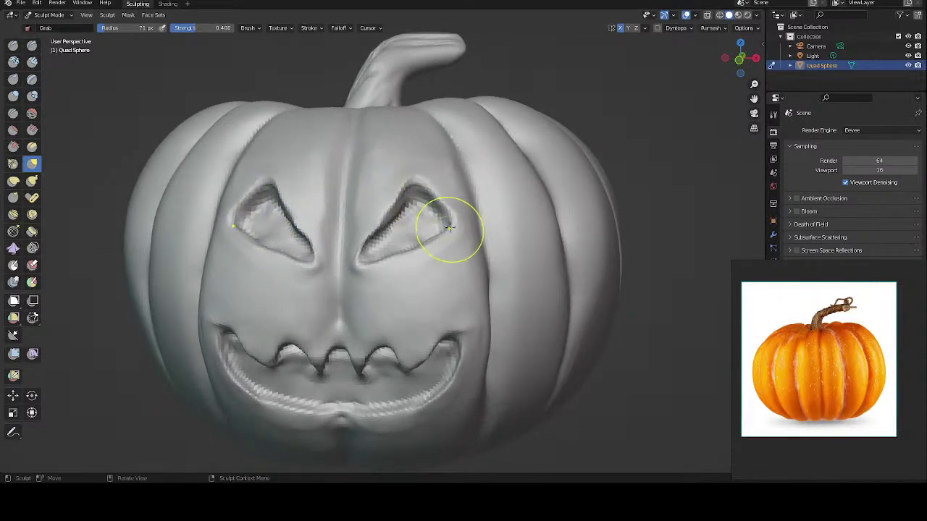
pyautogui.moveTo(450, 227); pyautogui.dragTo(455, 234)
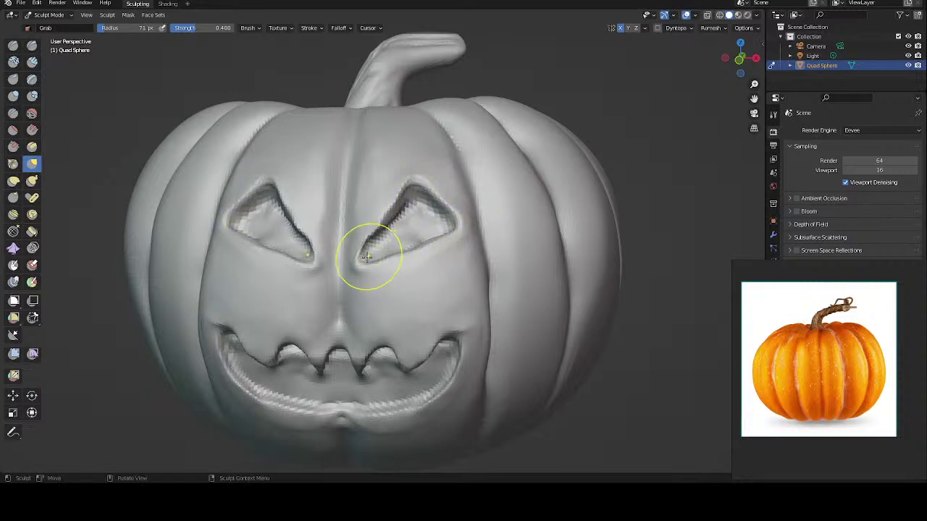
pyautogui.moveTo(367, 257); pyautogui.dragTo(341, 265)
pyautogui.moveTo(377, 172)
pyautogui.mouseDown(button='middle')
pyautogui.moveTo(388, 167)
pyautogui.moveTo(379, 176)
pyautogui.mouseUp(button='middle')
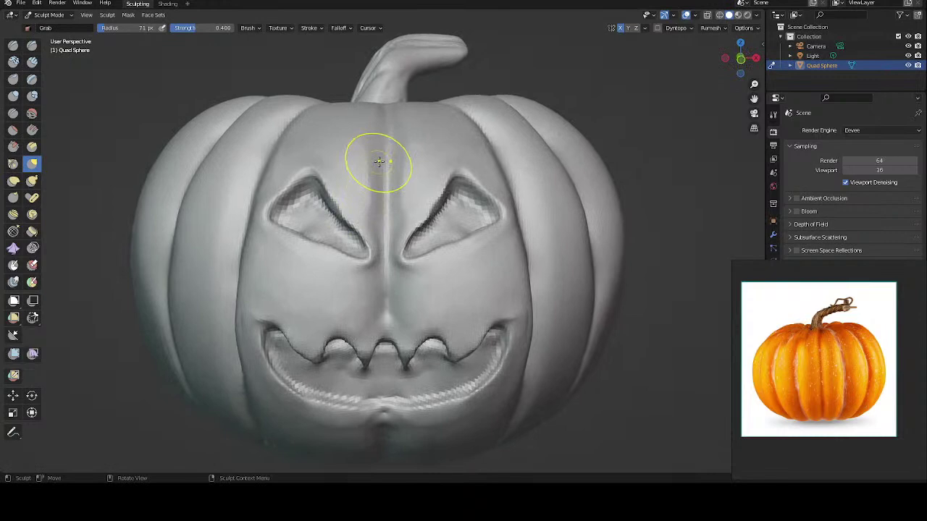
# Step: Reshape the teeth of the grin with the Grab brush
pyautogui.moveTo(352, 352); pyautogui.dragTo(331, 307, button='middle')
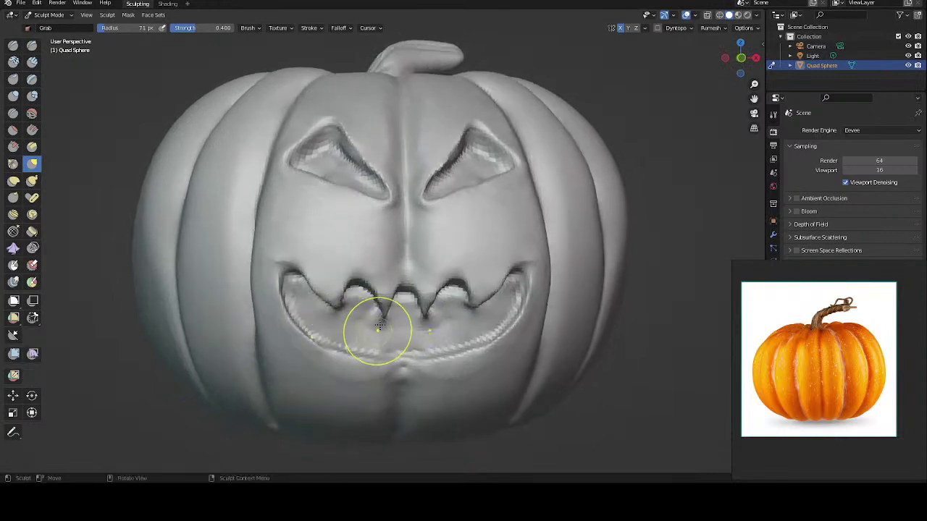
pyautogui.moveTo(385, 311)
pyautogui.mouseDown()
pyautogui.moveTo(355, 316)
pyautogui.moveTo(341, 303)
pyautogui.mouseUp()
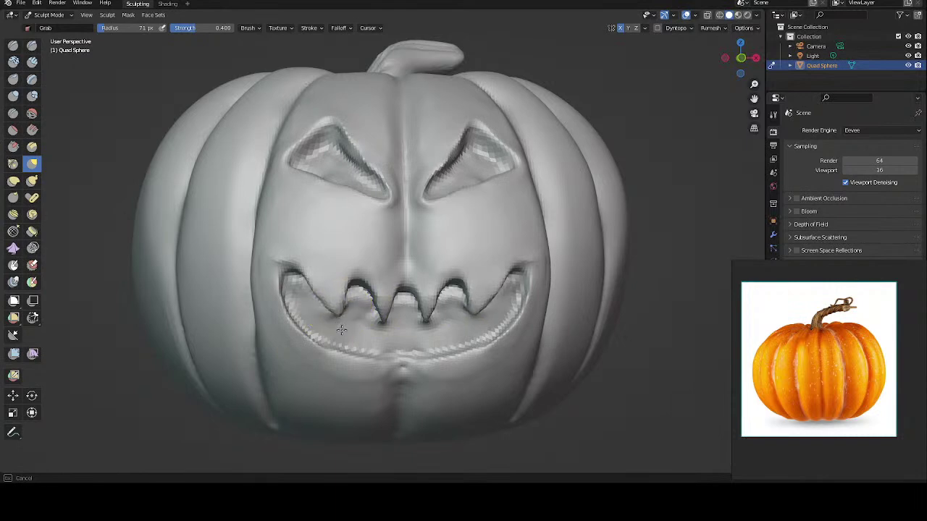
pyautogui.moveTo(354, 261); pyautogui.dragTo(339, 239, button='middle')
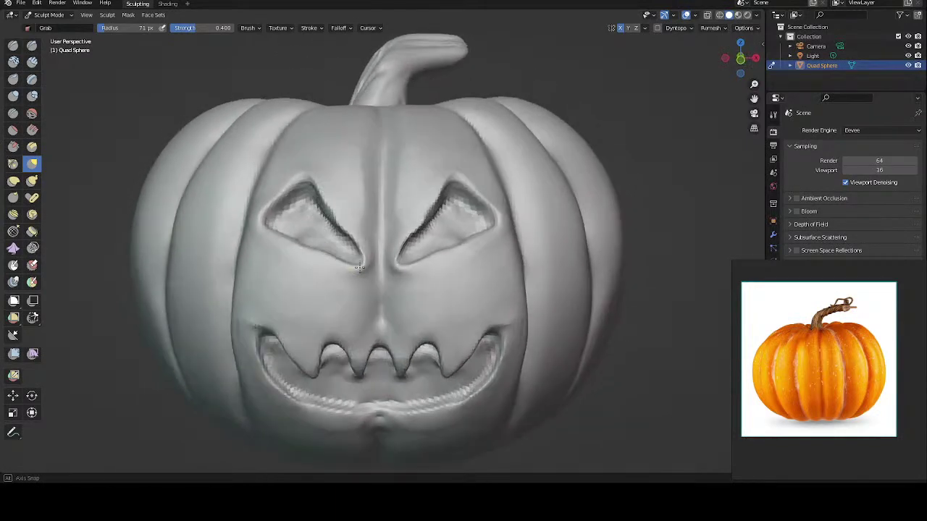
# Step: Shrink the Grab radius to 31 px and nudge the surface between the eyes and the right eye's edge
pyautogui.press('f')
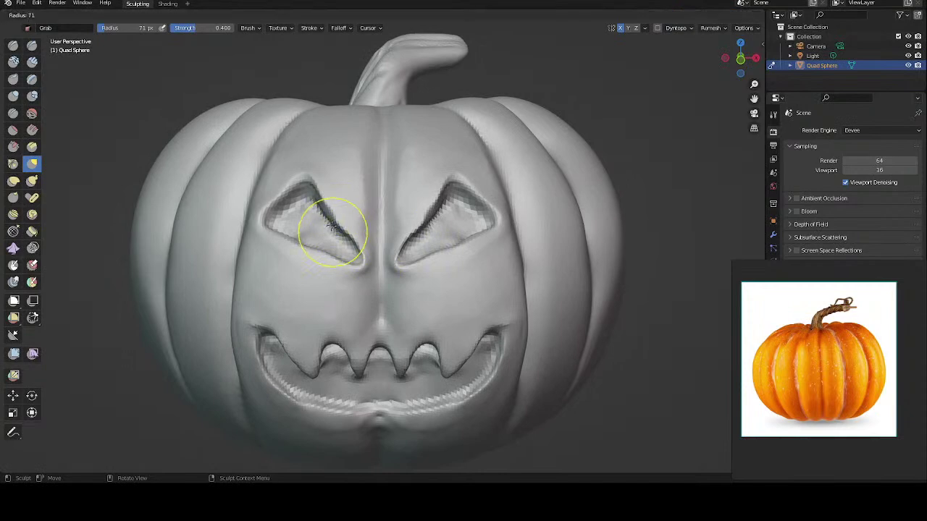
pyautogui.click(314, 217)
pyautogui.moveTo(337, 207); pyautogui.dragTo(344, 196, button='middle')
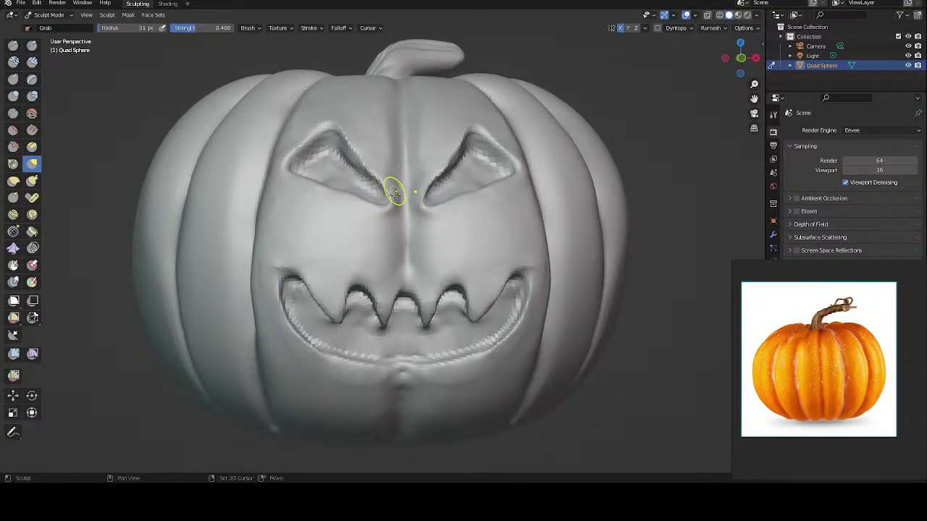
pyautogui.moveTo(386, 190); pyautogui.dragTo(392, 211)
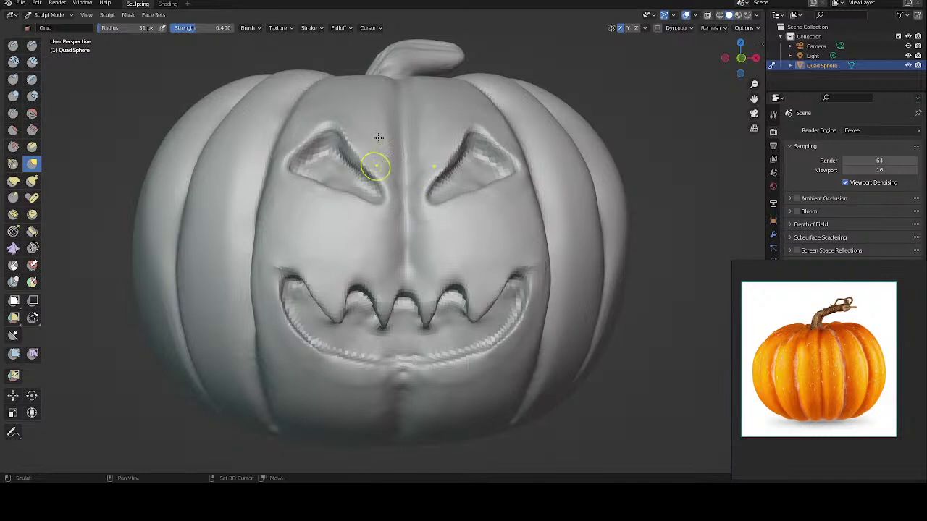
pyautogui.moveTo(372, 166); pyautogui.dragTo(383, 159, button='middle')
pyautogui.moveTo(412, 193); pyautogui.dragTo(431, 164)
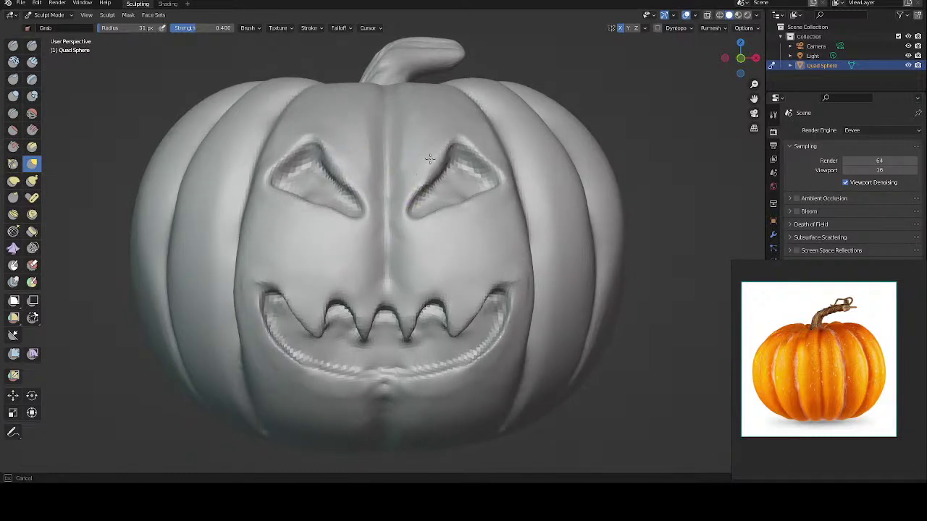
# Step: Subtly reshape the right eye's outer rim, the skin below the mouth and the left eye's edge
pyautogui.moveTo(424, 130); pyautogui.dragTo(403, 162, button='middle')
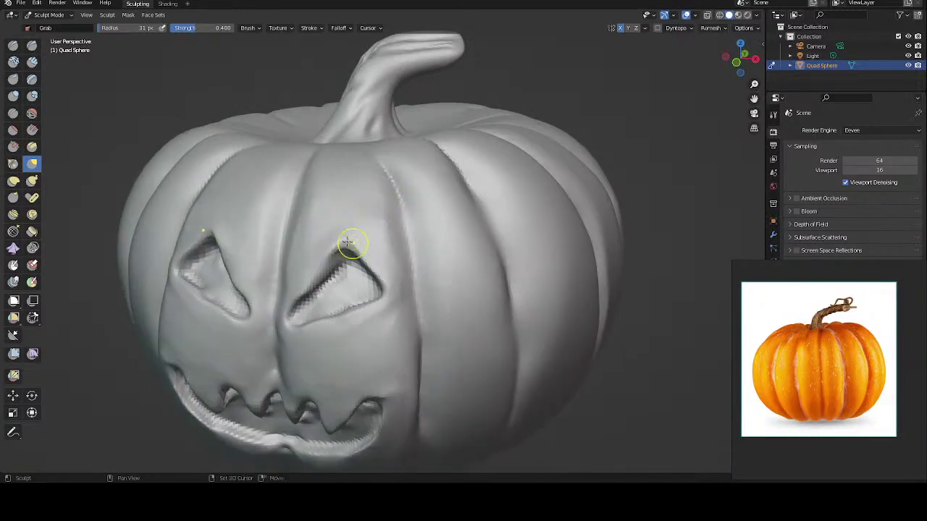
pyautogui.moveTo(362, 190); pyautogui.dragTo(374, 172, button='middle')
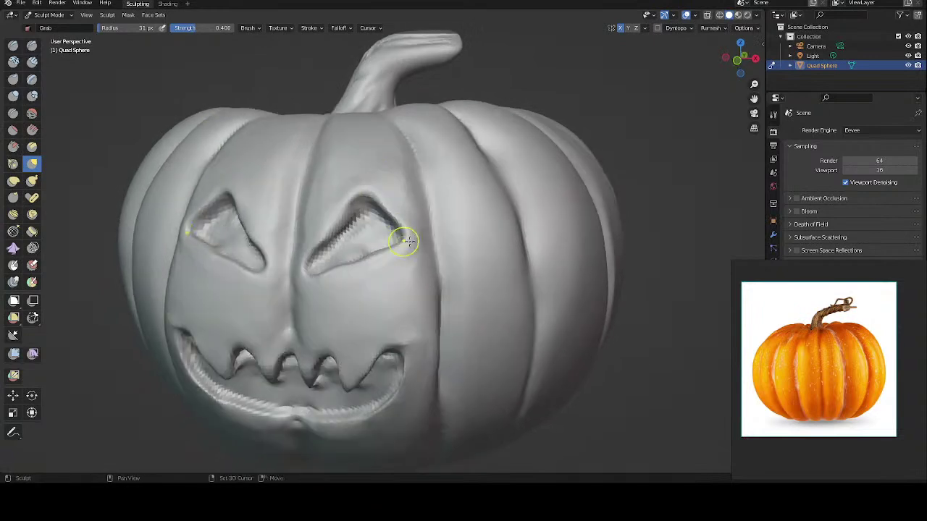
pyautogui.moveTo(399, 238); pyautogui.dragTo(383, 253)
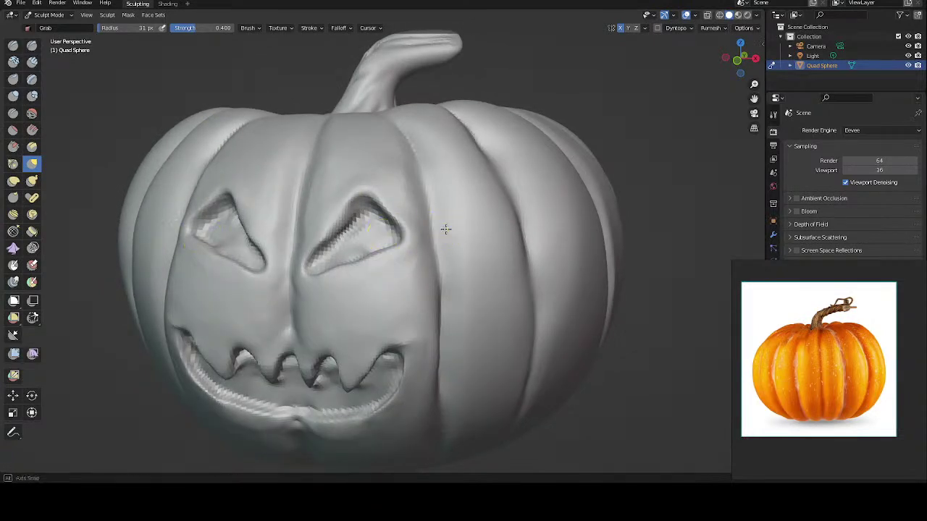
pyautogui.moveTo(441, 229); pyautogui.dragTo(441, 207, button='middle')
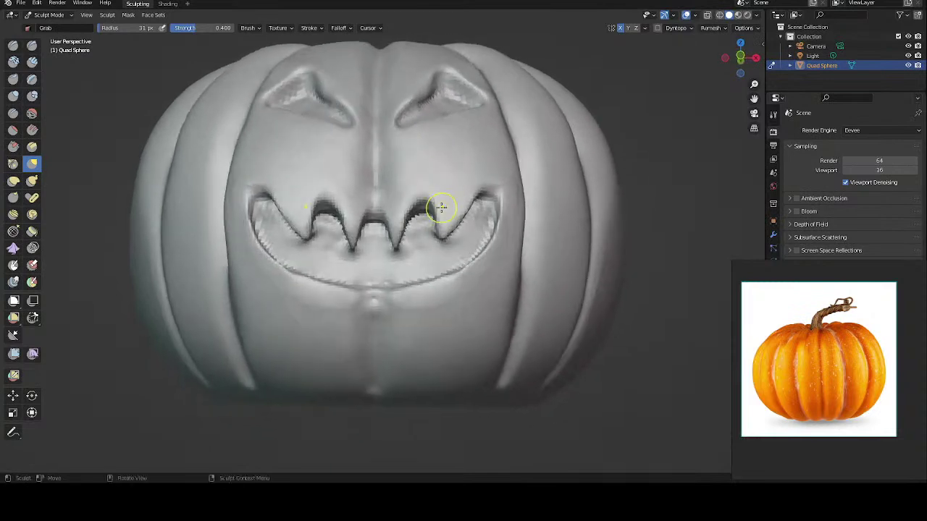
pyautogui.moveTo(417, 310); pyautogui.dragTo(473, 290)
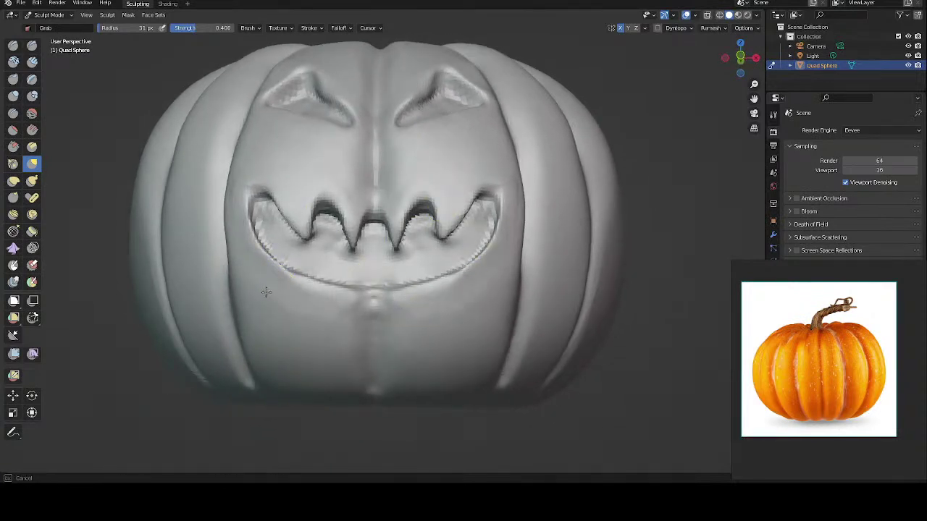
pyautogui.moveTo(271, 259); pyautogui.dragTo(282, 200, button='middle')
pyautogui.keyDown('shift'); pyautogui.moveTo(283, 201); pyautogui.dragTo(290, 197); pyautogui.keyUp('shift')
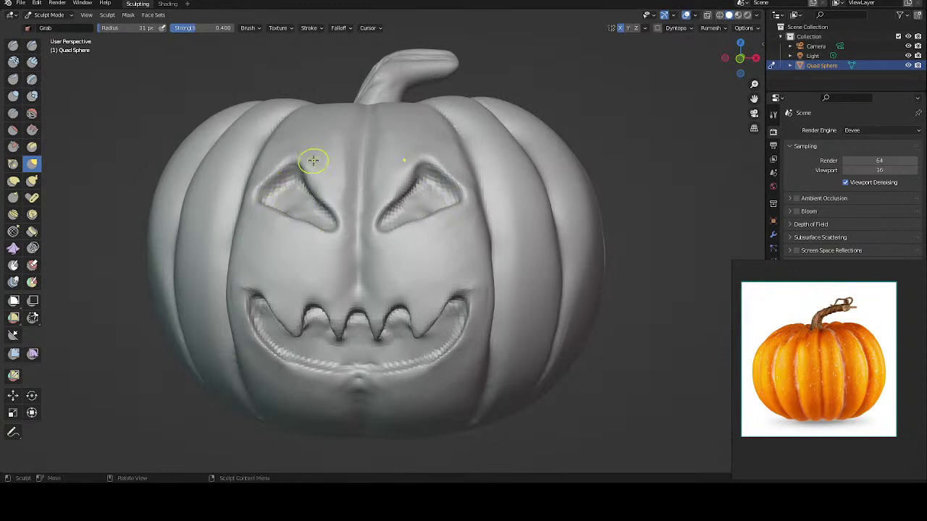
pyautogui.scroll(-2, 315, 166)
pyautogui.moveTo(314, 200); pyautogui.dragTo(321, 187, button='middle')
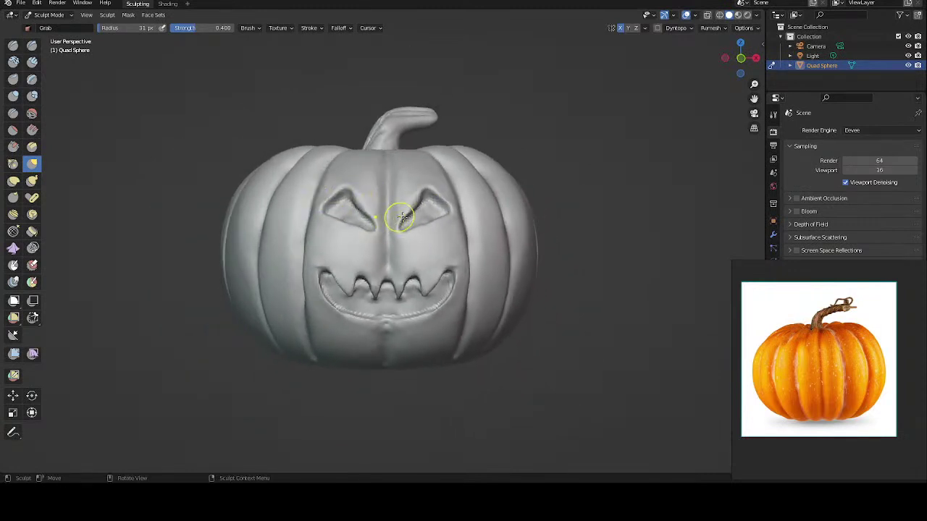
pyautogui.moveTo(397, 230); pyautogui.dragTo(491, 253, button='middle')
pyautogui.moveTo(402, 251)
pyautogui.mouseDown(button='middle')
pyautogui.moveTo(444, 230)
pyautogui.moveTo(431, 218)
pyautogui.mouseUp(button='middle')
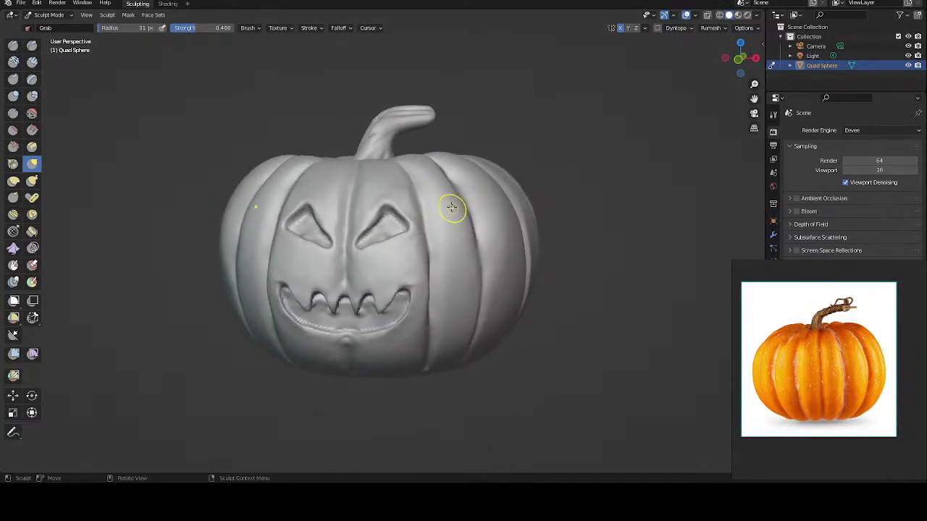
pyautogui.moveTo(451, 212); pyautogui.dragTo(475, 213, button='middle')
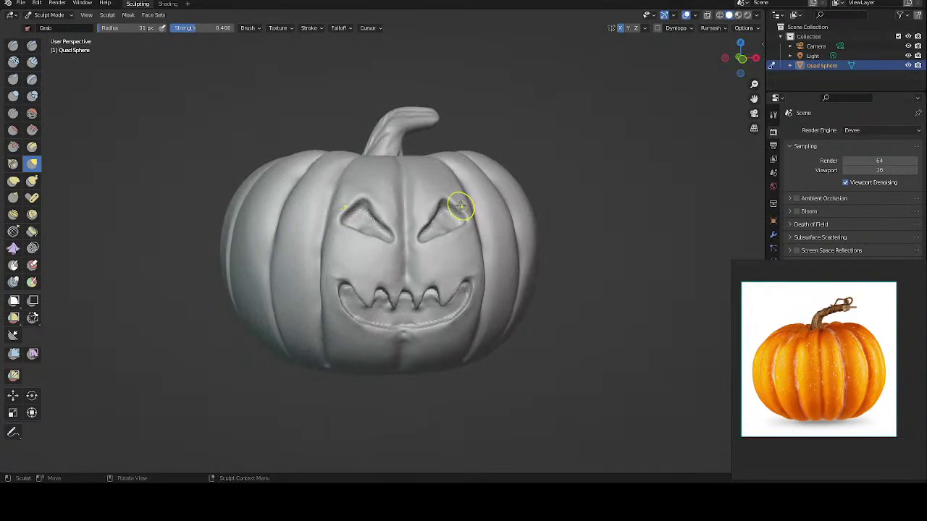
pyautogui.moveTo(462, 209)
pyautogui.mouseDown(button='middle')
pyautogui.moveTo(445, 204)
pyautogui.moveTo(444, 220)
pyautogui.mouseUp(button='middle')
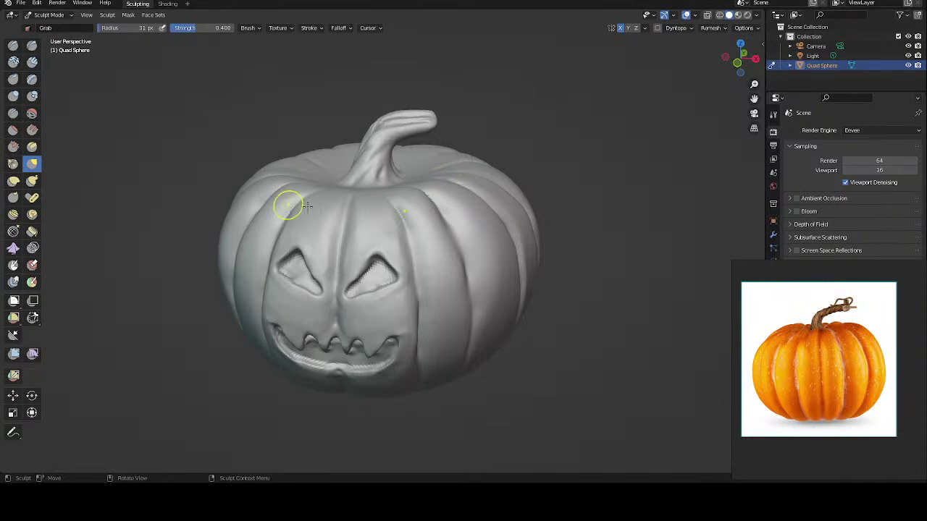
# Step: Pull the eye socket corners down symmetrically with the Grab brush
pyautogui.moveTo(342, 212); pyautogui.dragTo(345, 215, button='middle')
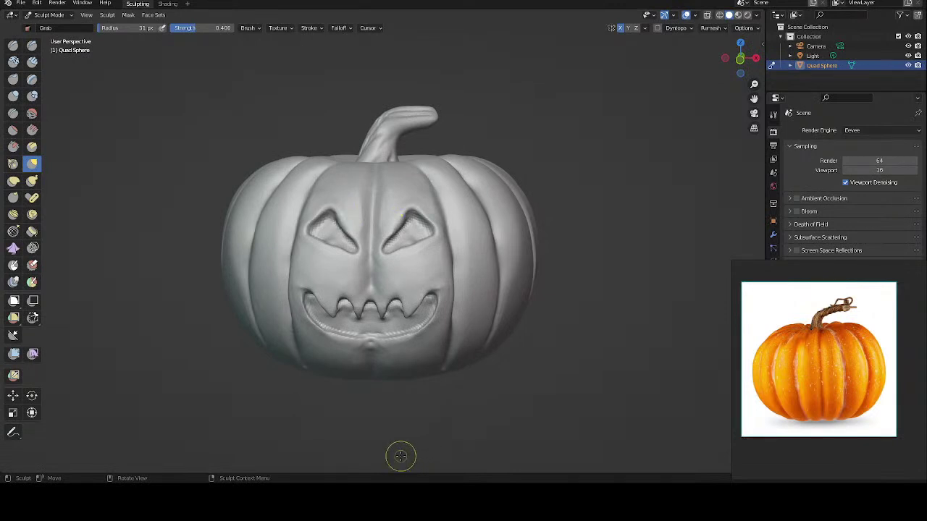
pyautogui.moveTo(331, 210)
pyautogui.keyDown('ctrl'); pyautogui.mouseDown(button='middle')
pyautogui.moveTo(375, 203)
pyautogui.moveTo(369, 196)
pyautogui.mouseUp(button='middle'); pyautogui.keyUp('ctrl')
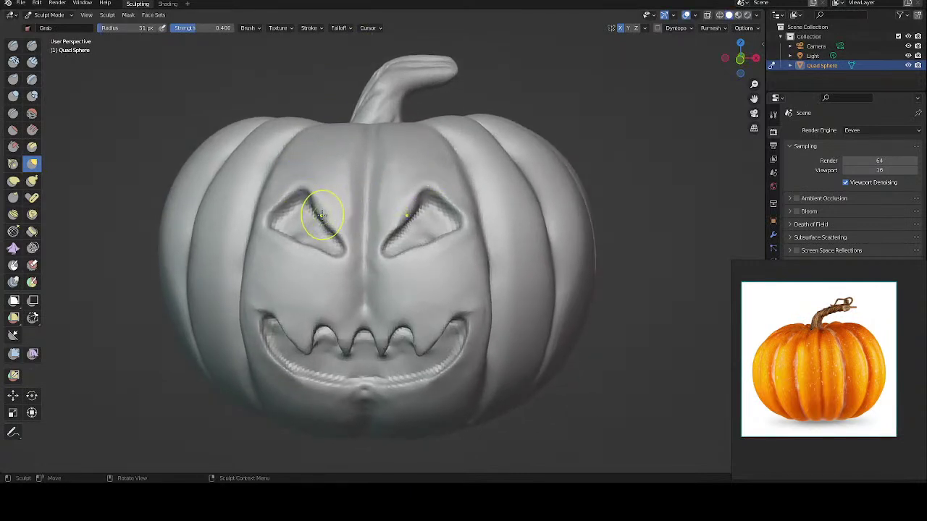
pyautogui.moveTo(322, 209); pyautogui.dragTo(320, 207)
pyautogui.moveTo(310, 192)
pyautogui.mouseDown()
pyautogui.moveTo(300, 219)
pyautogui.moveTo(304, 191)
pyautogui.mouseUp()
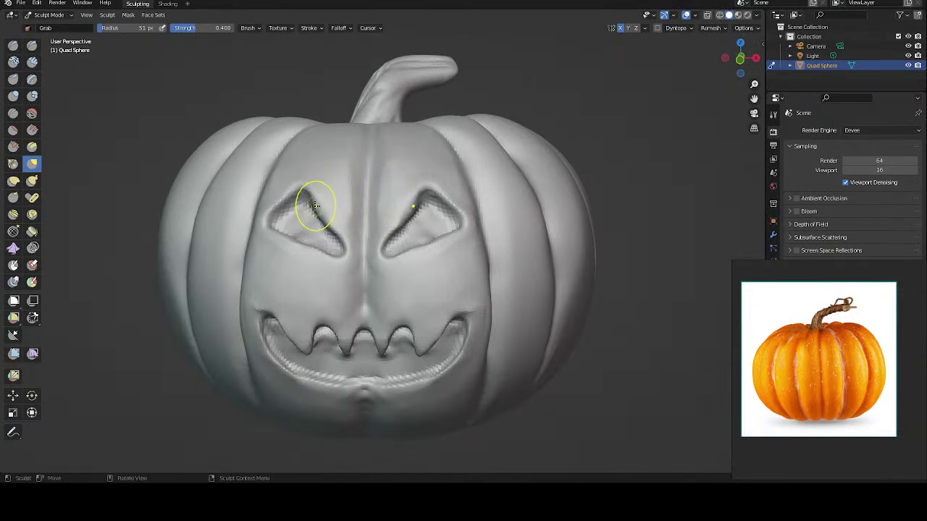
# Step: Enlarge the Grab brush to 75 px and reshape the mirrored eye sockets' edges
pyautogui.press('f')
pyautogui.click(319, 210)
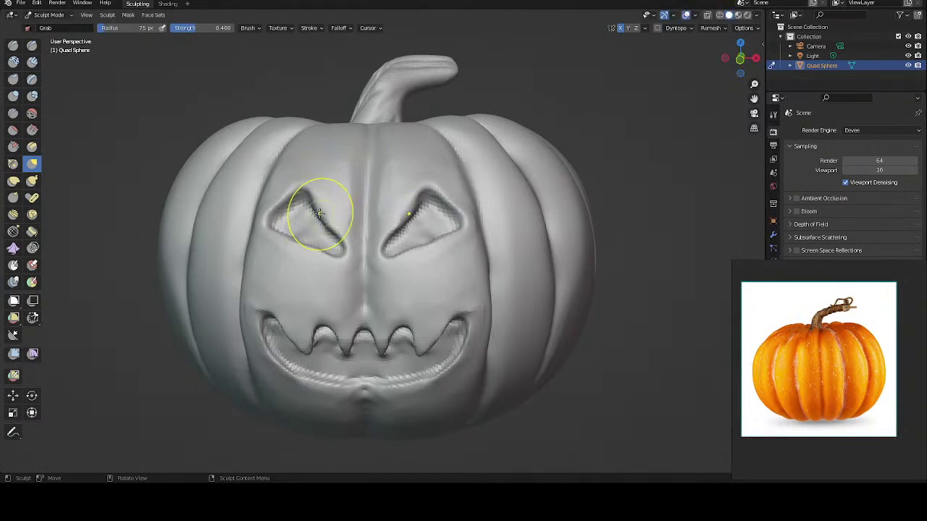
pyautogui.moveTo(321, 211)
pyautogui.mouseDown()
pyautogui.moveTo(330, 215)
pyautogui.moveTo(300, 242)
pyautogui.mouseUp()
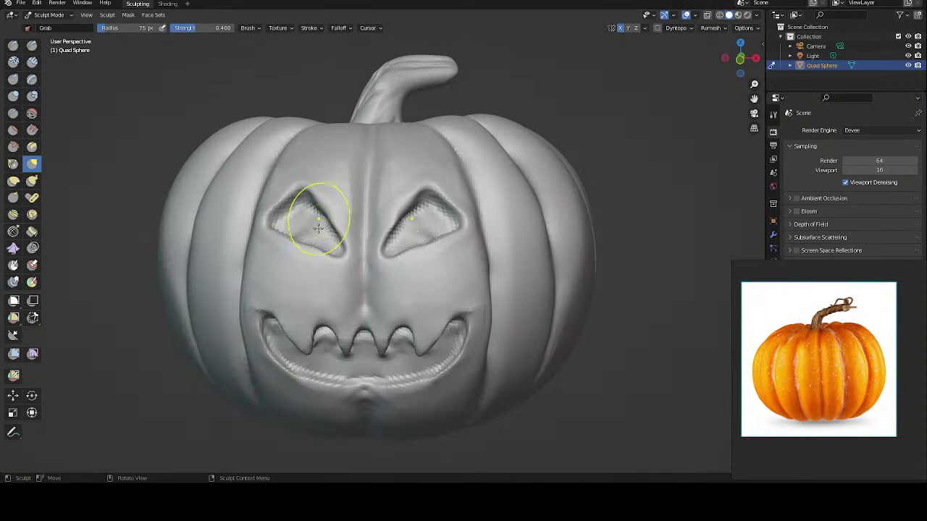
pyautogui.moveTo(321, 206)
pyautogui.mouseDown()
pyautogui.moveTo(300, 197)
pyautogui.moveTo(325, 225)
pyautogui.moveTo(304, 193)
pyautogui.moveTo(307, 201)
pyautogui.mouseUp()
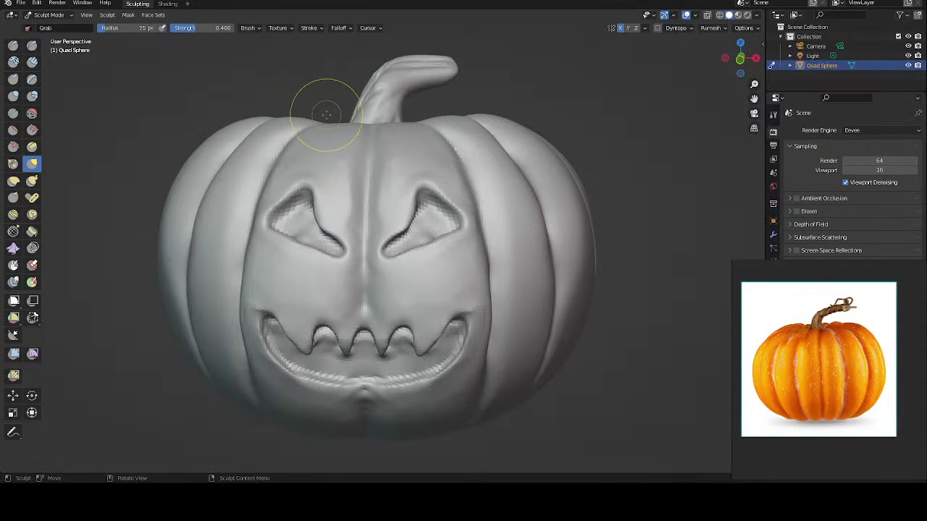
pyautogui.moveTo(327, 115)
pyautogui.mouseDown(button='middle')
pyautogui.moveTo(451, 207)
pyautogui.moveTo(440, 201)
pyautogui.mouseUp(button='middle')
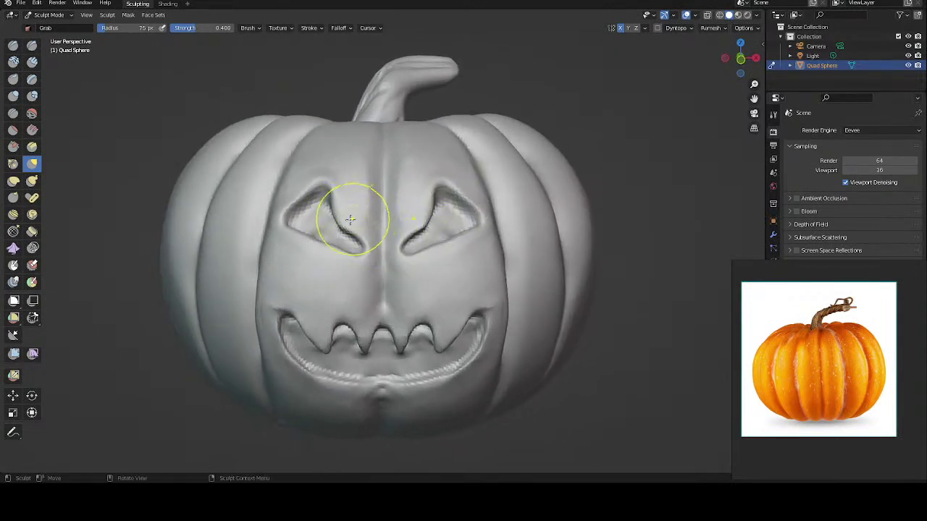
# Step: Refine the eye sockets' inner corners and upper edges, undoing bad strokes
pyautogui.moveTo(345, 223); pyautogui.dragTo(348, 223)
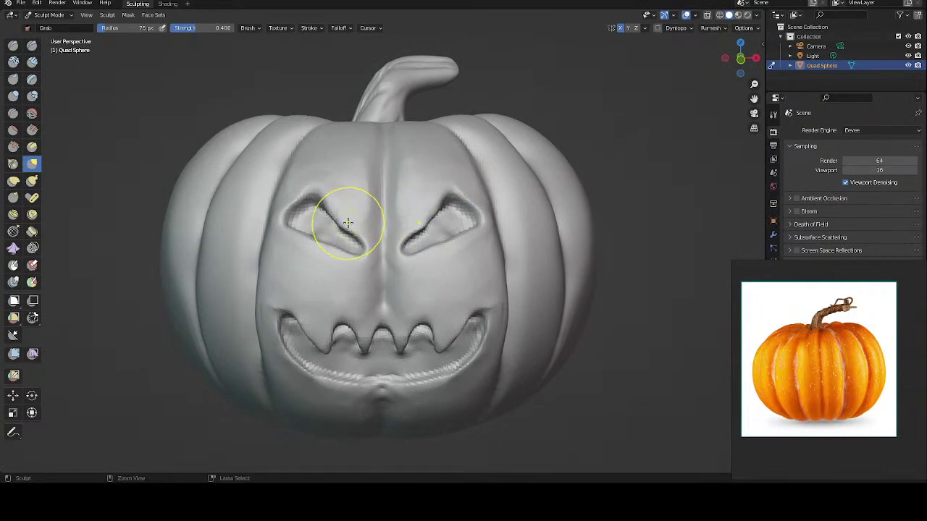
pyautogui.hotkey('ctrl', 'z')
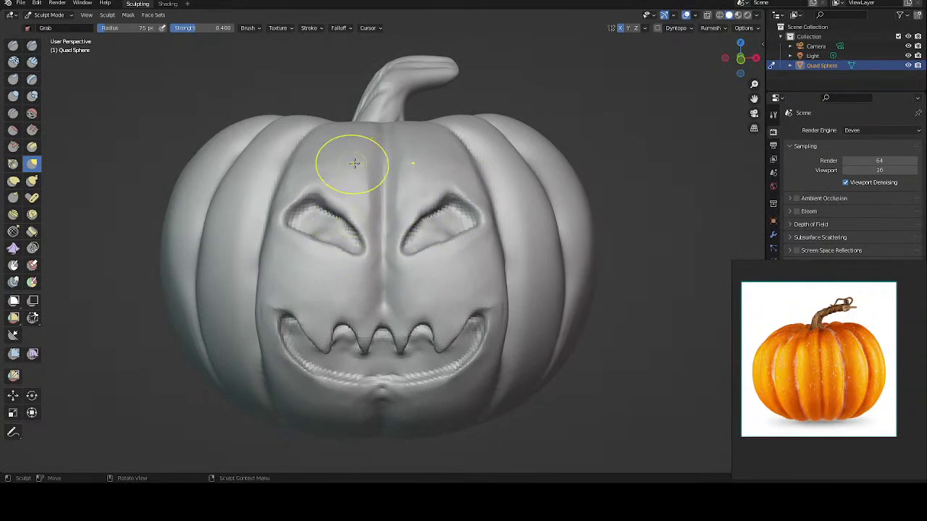
pyautogui.moveTo(336, 208); pyautogui.dragTo(352, 203)
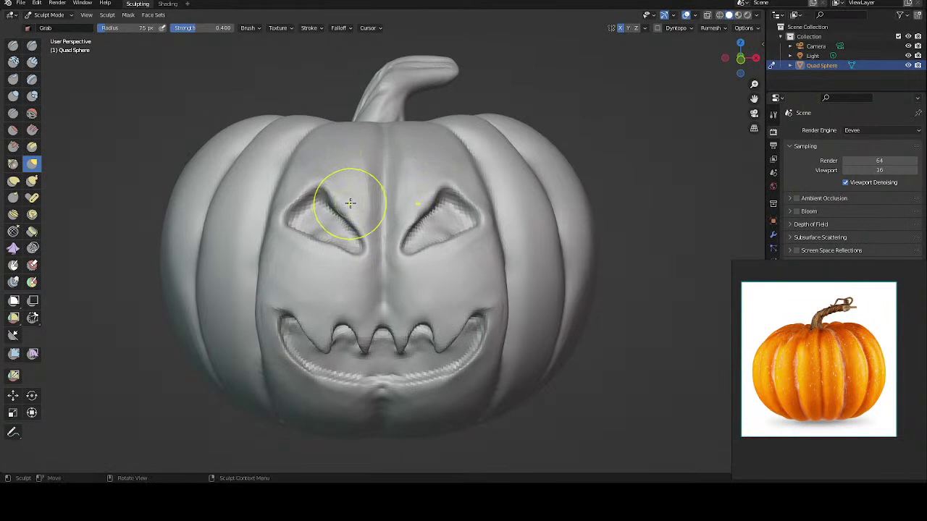
pyautogui.hotkey('ctrl', 'z')
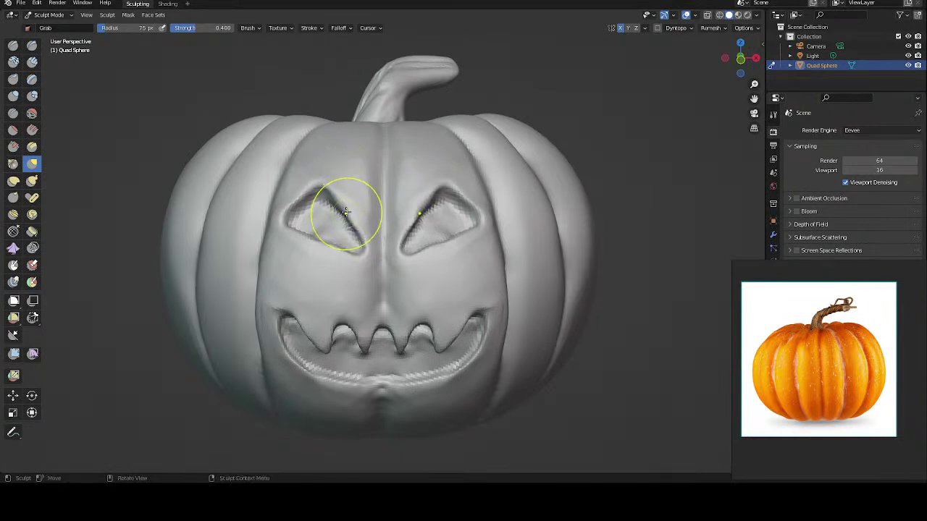
pyautogui.moveTo(341, 209); pyautogui.dragTo(328, 230)
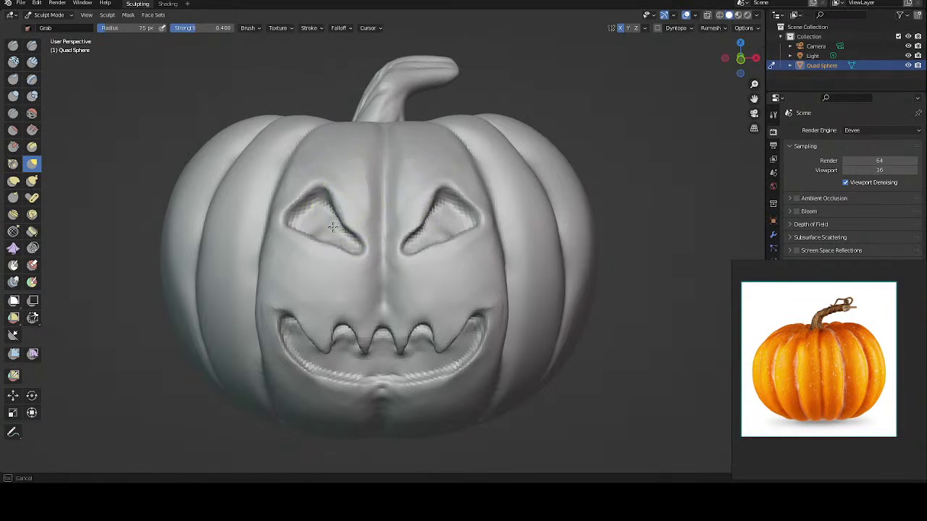
pyautogui.moveTo(348, 145)
pyautogui.mouseDown(button='middle')
pyautogui.moveTo(356, 155)
pyautogui.moveTo(339, 164)
pyautogui.mouseUp(button='middle')
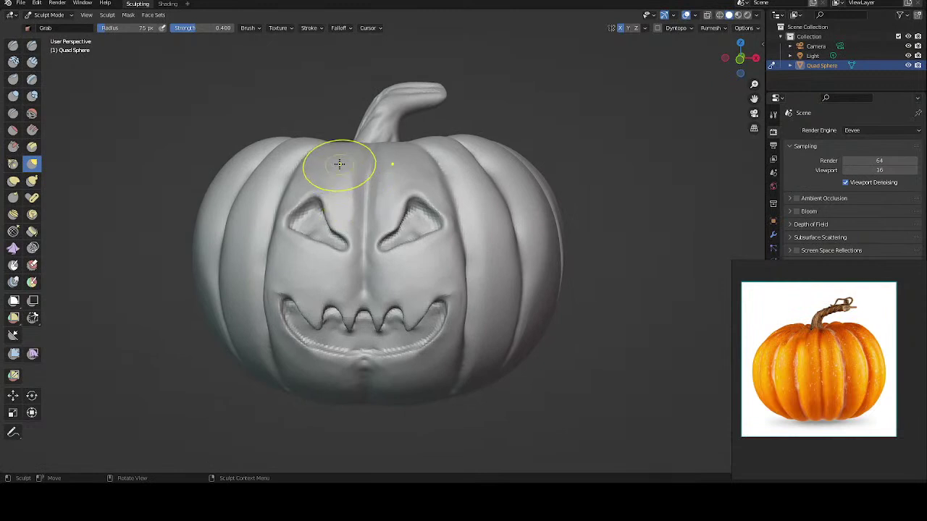
pyautogui.moveTo(372, 176)
pyautogui.mouseDown(button='middle')
pyautogui.moveTo(396, 180)
pyautogui.moveTo(377, 181)
pyautogui.moveTo(368, 153)
pyautogui.mouseUp(button='middle')
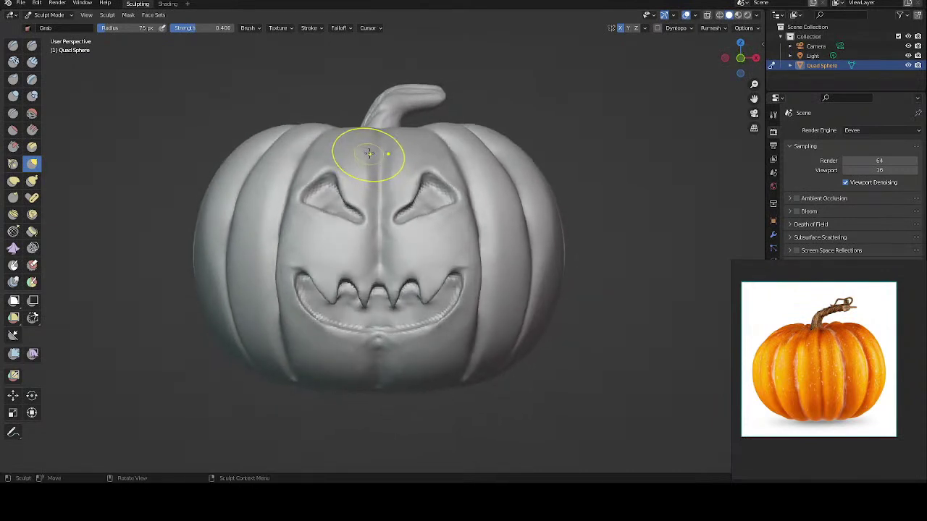
pyautogui.moveTo(389, 161)
pyautogui.mouseDown(button='middle')
pyautogui.moveTo(401, 166)
pyautogui.moveTo(388, 140)
pyautogui.mouseUp(button='middle')
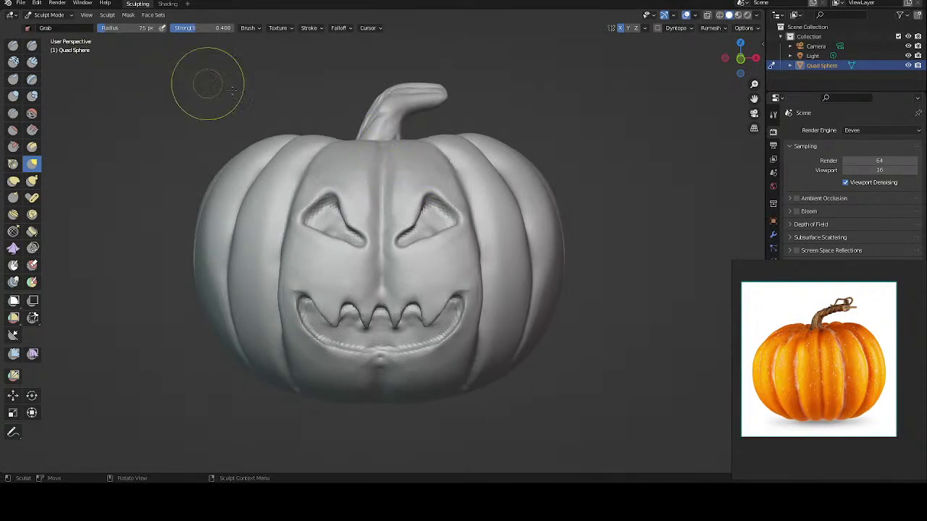
# Step: Save the pumpkin as jack.blend and orbit around it to inspect the carved face
pyautogui.click(21, 4)
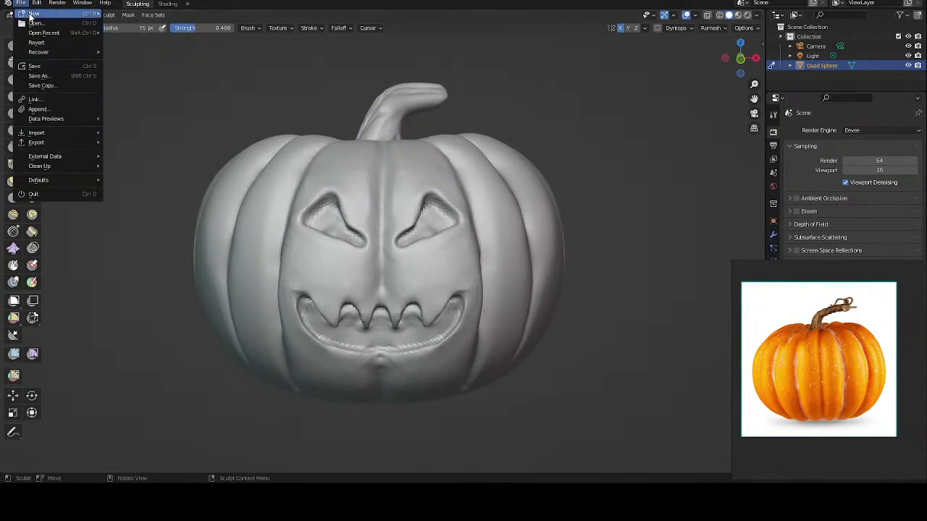
pyautogui.click(42, 68)
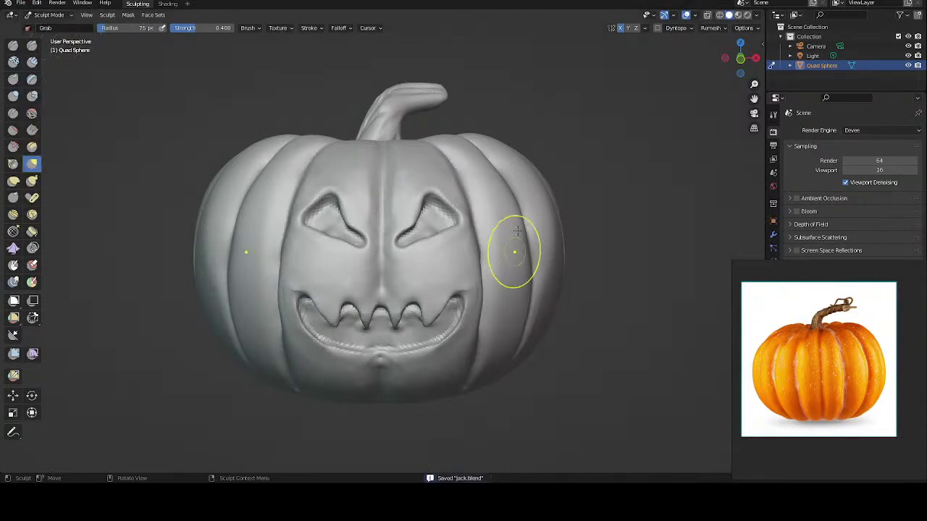
pyautogui.moveTo(534, 211)
pyautogui.mouseDown(button='middle')
pyautogui.moveTo(495, 230)
pyautogui.moveTo(528, 228)
pyautogui.moveTo(482, 237)
pyautogui.moveTo(490, 225)
pyautogui.mouseUp(button='middle')
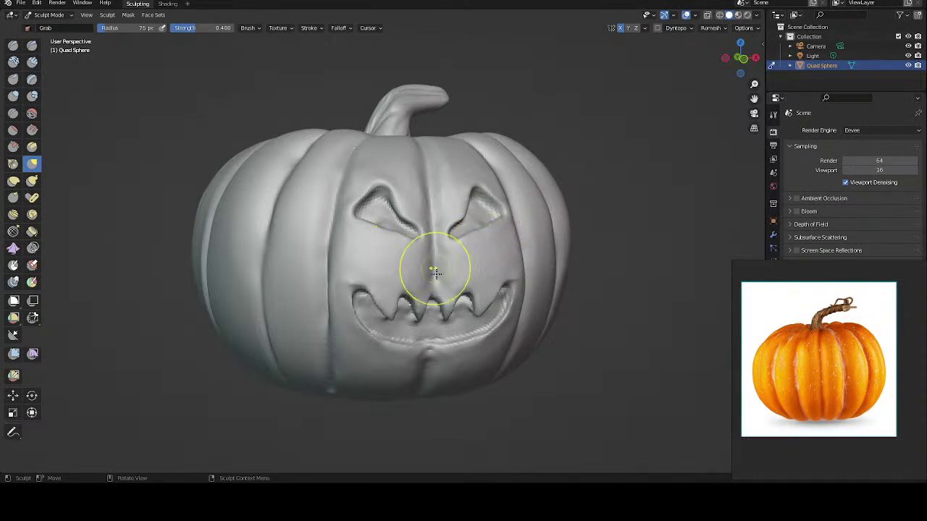
pyautogui.moveTo(435, 269)
pyautogui.mouseDown(button='middle')
pyautogui.moveTo(424, 279)
pyautogui.moveTo(434, 283)
pyautogui.mouseUp(button='middle')
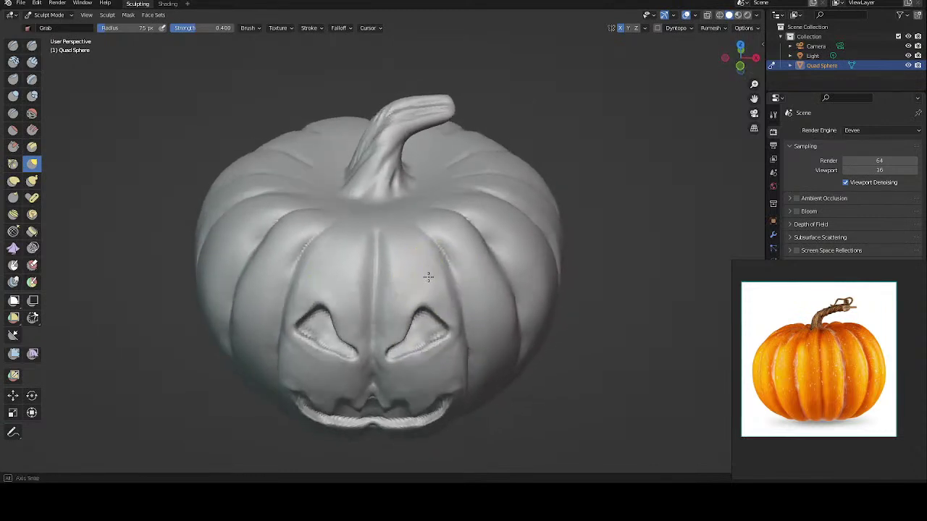
pyautogui.moveTo(434, 283); pyautogui.dragTo(422, 257, button='middle')
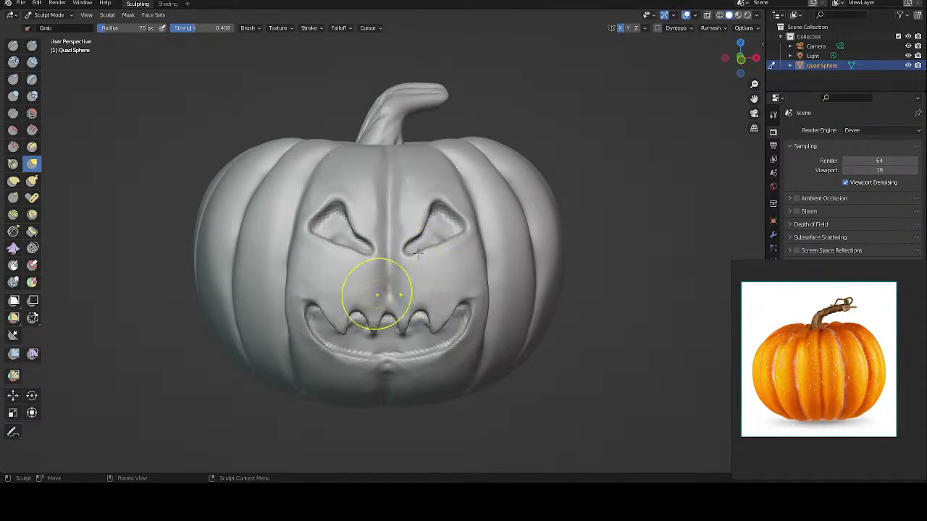
pyautogui.moveTo(418, 264)
pyautogui.mouseDown(button='middle')
pyautogui.moveTo(372, 261)
pyautogui.moveTo(431, 267)
pyautogui.moveTo(483, 251)
pyautogui.moveTo(439, 259)
pyautogui.moveTo(467, 255)
pyautogui.mouseUp(button='middle')
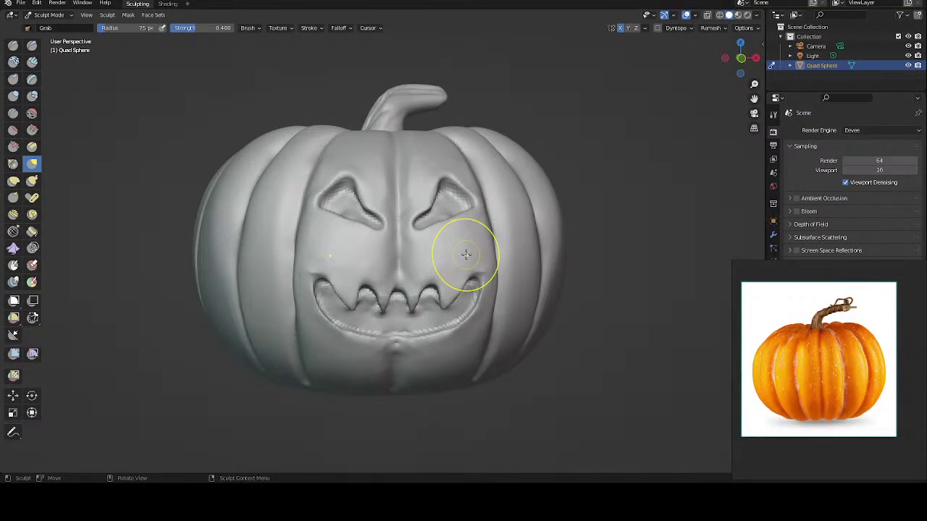
pyautogui.moveTo(431, 269)
pyautogui.mouseDown(button='middle')
pyautogui.moveTo(402, 319)
pyautogui.moveTo(406, 311)
pyautogui.mouseUp(button='middle')
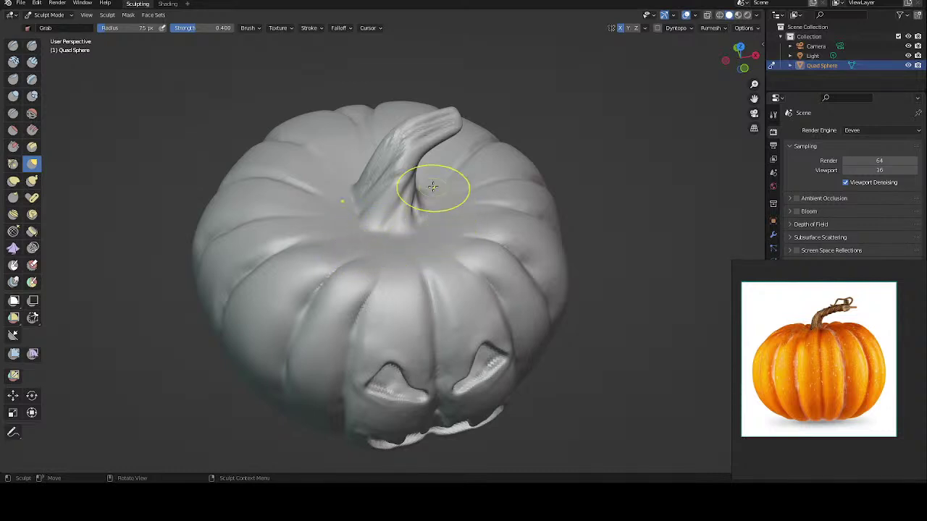
pyautogui.moveTo(432, 301)
pyautogui.mouseDown(button='middle')
pyautogui.moveTo(428, 253)
pyautogui.moveTo(425, 269)
pyautogui.moveTo(399, 265)
pyautogui.moveTo(463, 266)
pyautogui.moveTo(456, 245)
pyautogui.moveTo(447, 247)
pyautogui.mouseUp(button='middle')
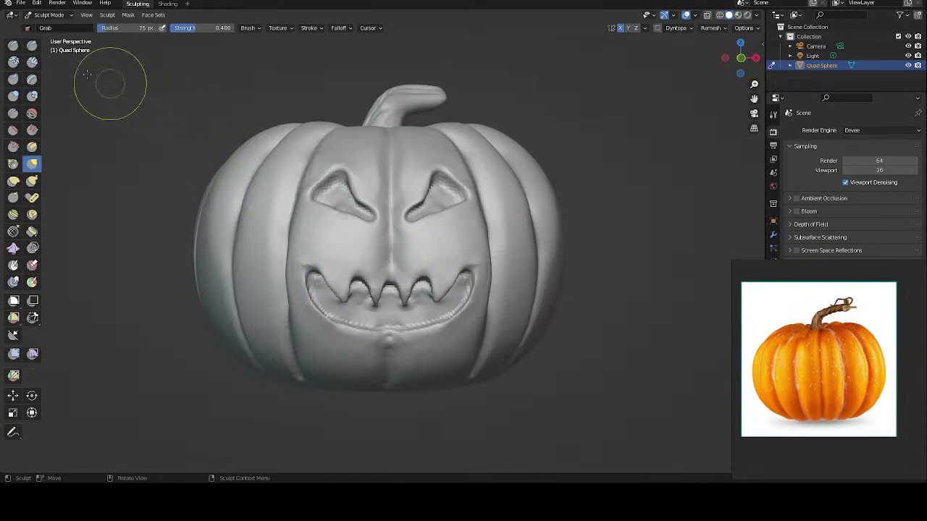
# Step: Create a new file from the Sculpting template, giving a plain sphere
pyautogui.click(23, 3)
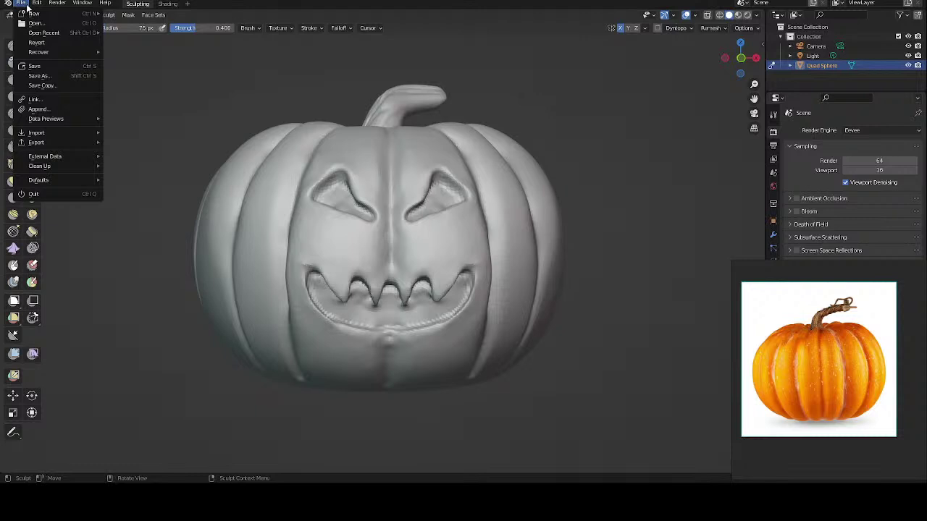
pyautogui.moveTo(34, 13)
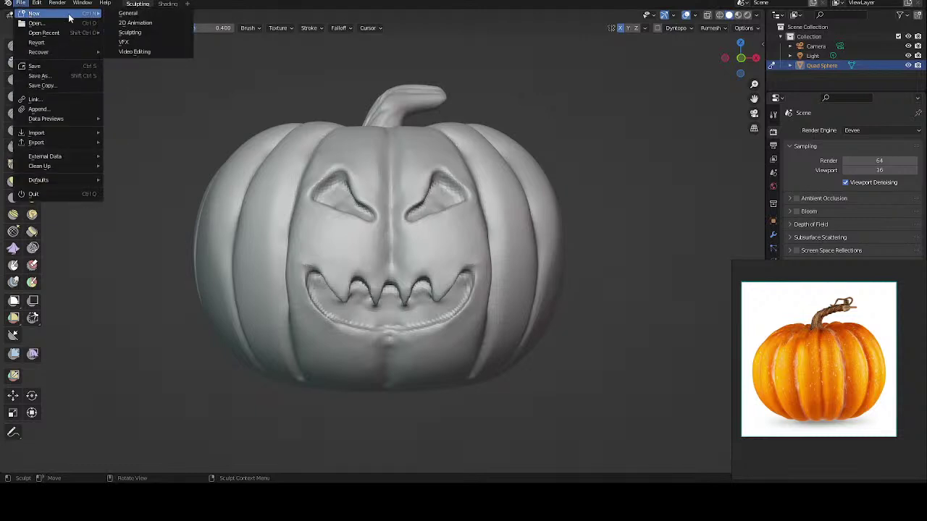
pyautogui.click(128, 33)
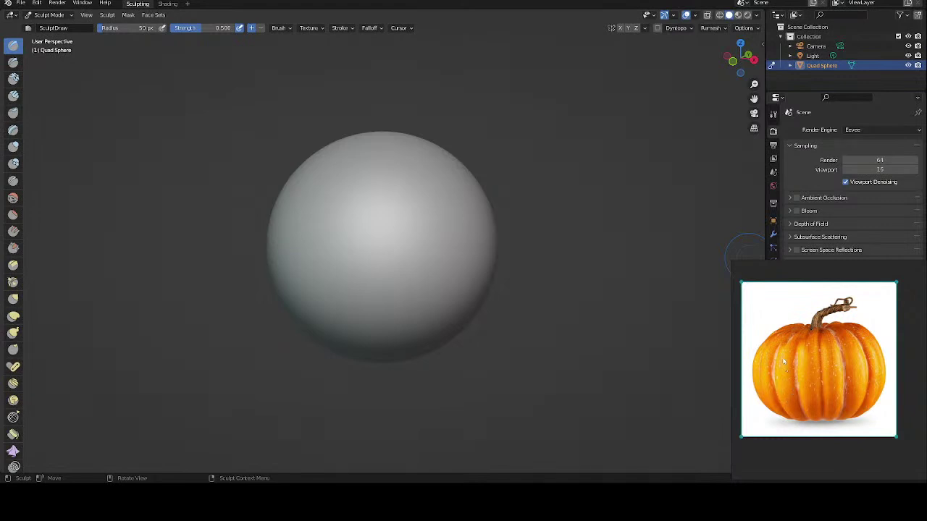
# Step: Hide the pumpkin reference, sculpt a faint bump on the sphere, and widen the toolbar to two columns
pyautogui.press('Delete')
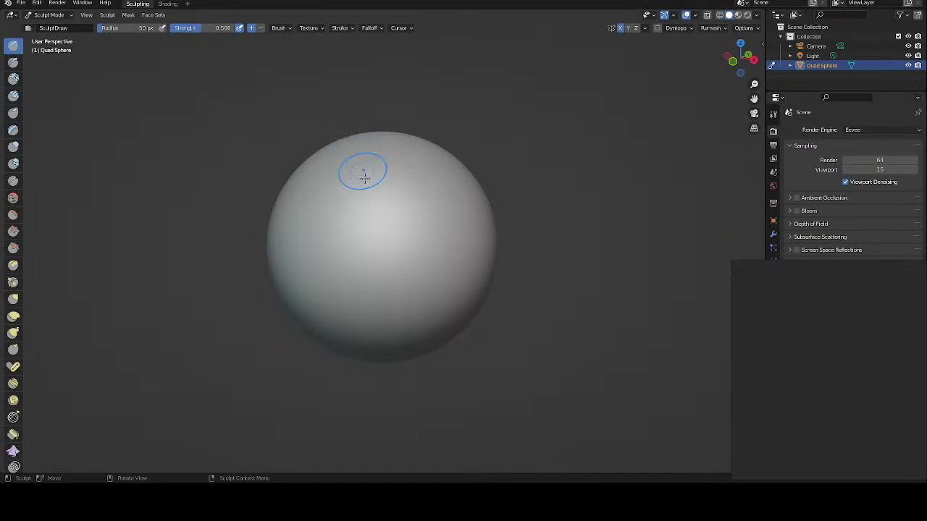
pyautogui.moveTo(402, 206); pyautogui.dragTo(436, 188, button='middle')
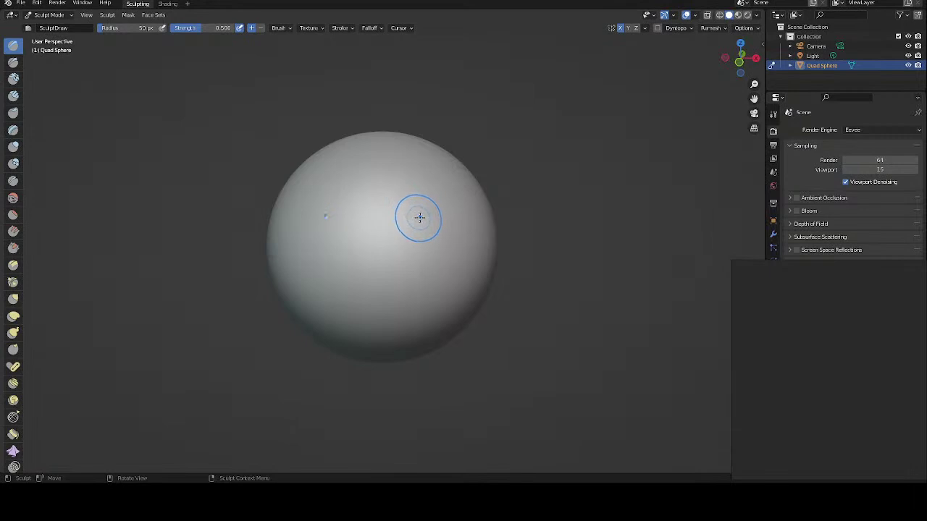
pyautogui.moveTo(419, 218); pyautogui.dragTo(423, 213)
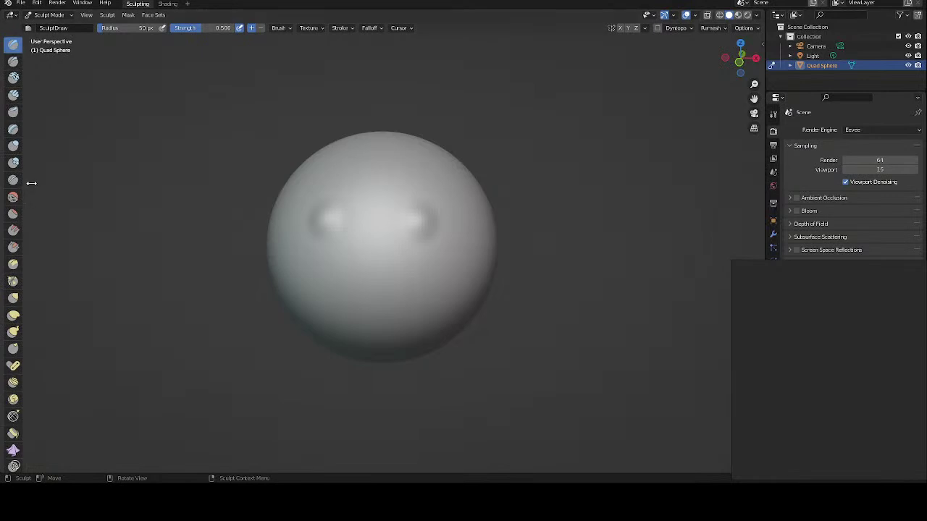
pyautogui.moveTo(25, 189); pyautogui.dragTo(37, 173)
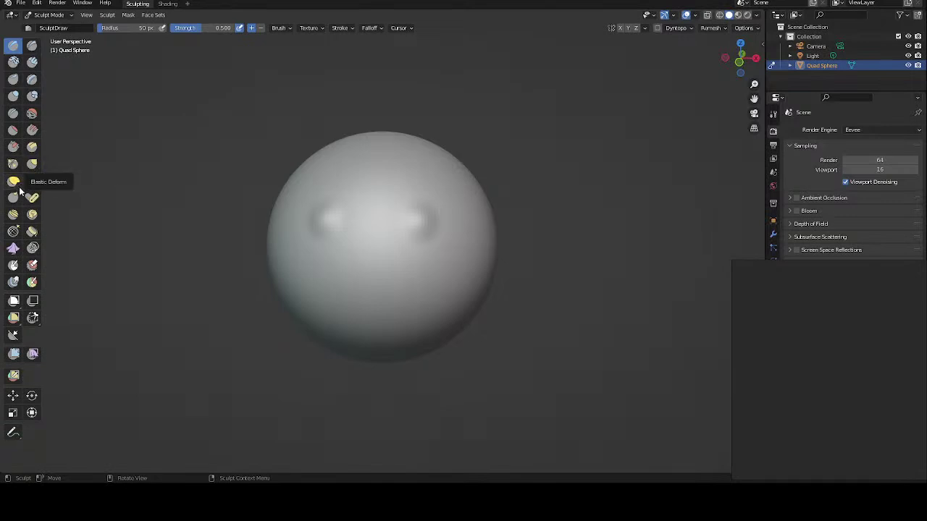
# Step: Switch to the Elastic Deform brush and enlarge its radius to 265 px
pyautogui.click(14, 182)
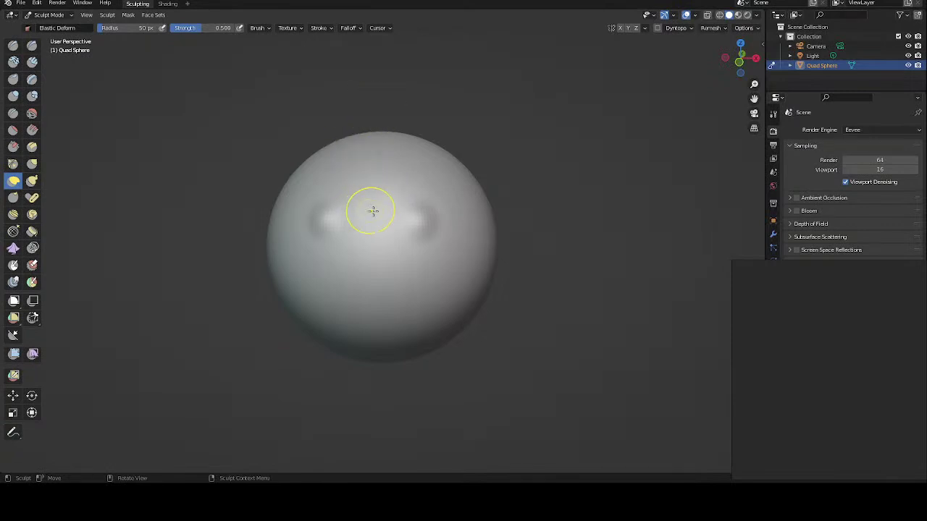
pyautogui.press('f')
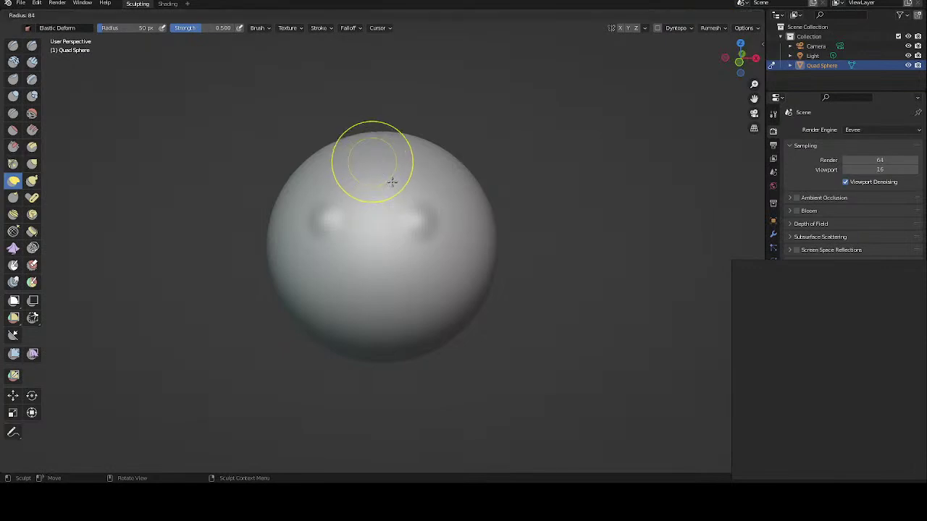
pyautogui.click(403, 192)
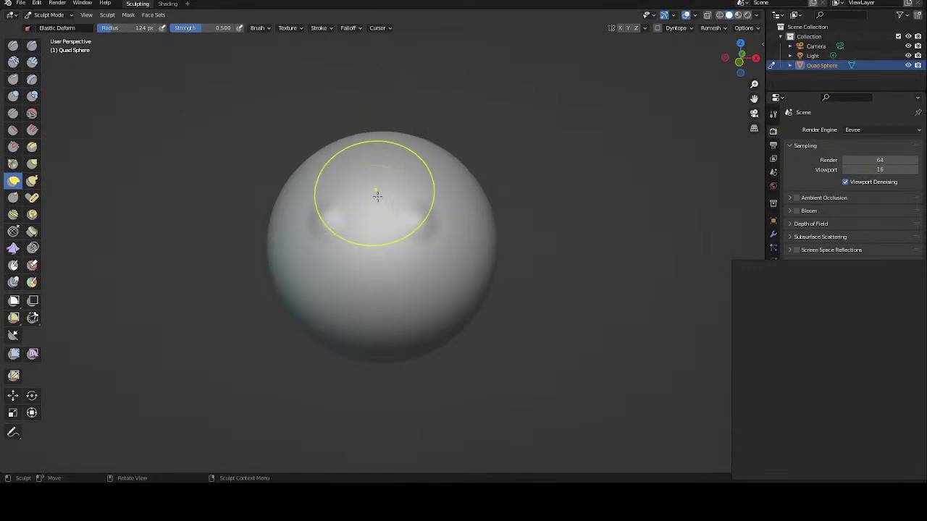
pyautogui.press('f')
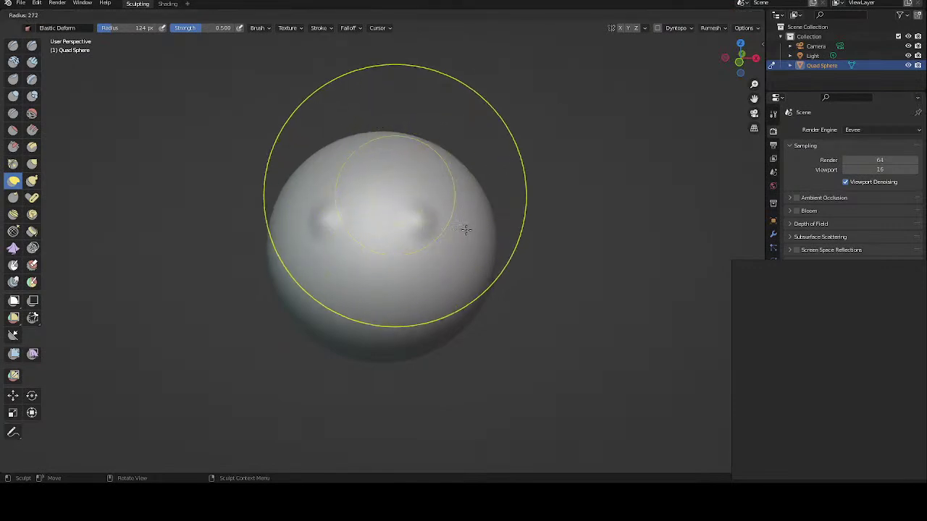
pyautogui.click(463, 229)
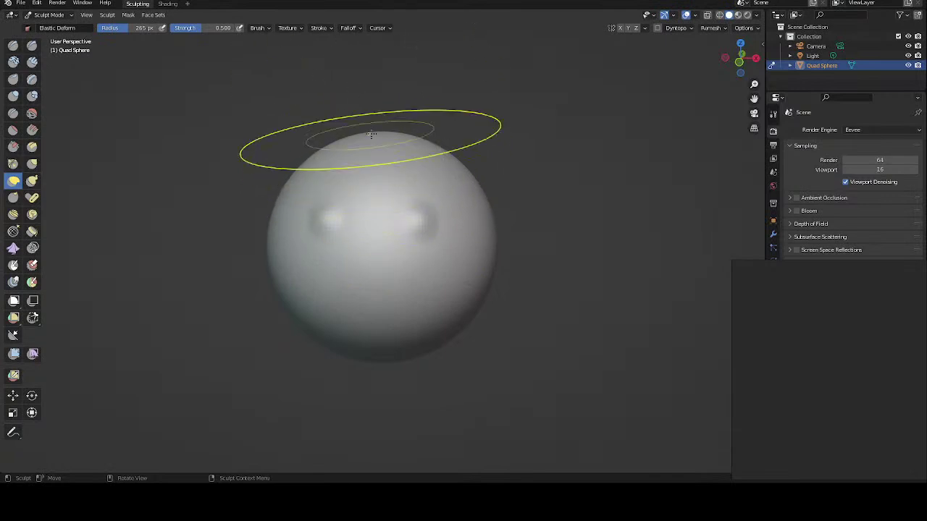
# Step: Pull the sphere's top upward into a tall egg shape
pyautogui.moveTo(374, 143); pyautogui.dragTo(384, 108)
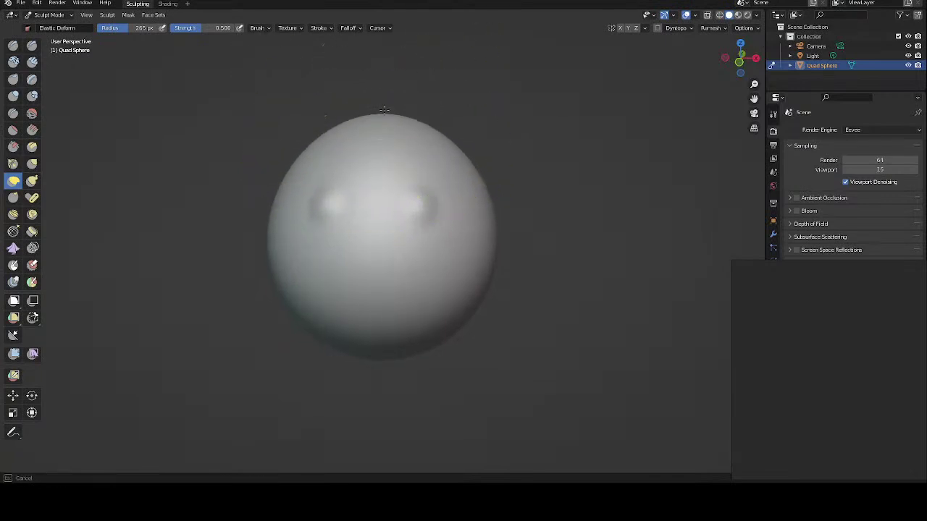
pyautogui.moveTo(384, 73); pyautogui.dragTo(428, 133, button='middle')
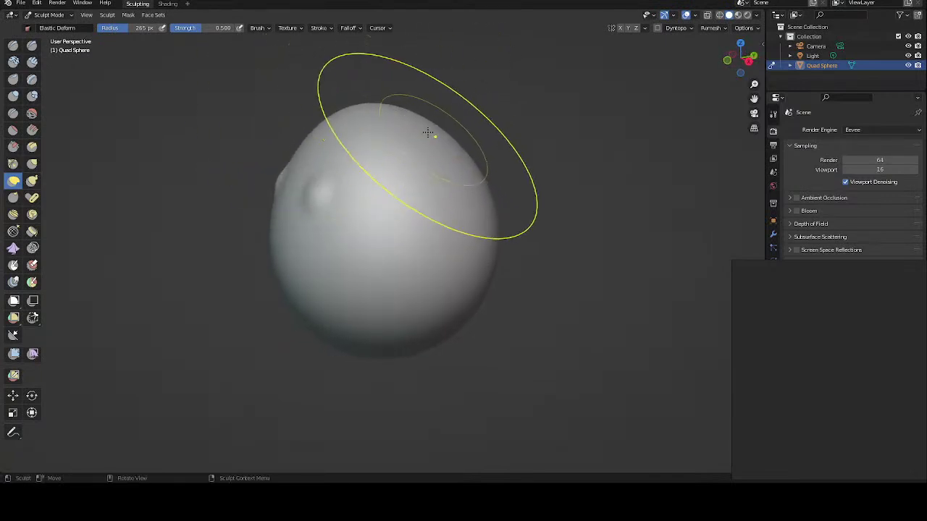
pyautogui.moveTo(428, 133); pyautogui.dragTo(410, 102)
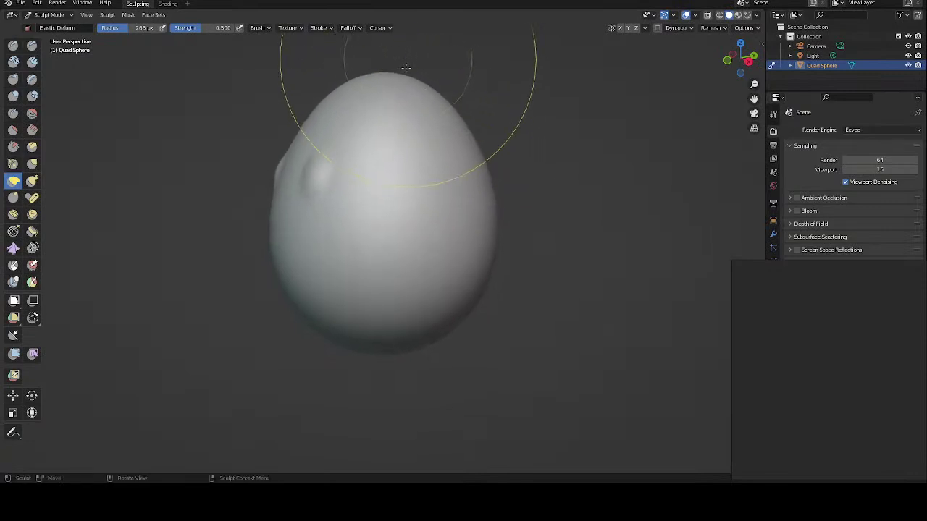
pyautogui.moveTo(406, 69); pyautogui.dragTo(480, 94, button='middle')
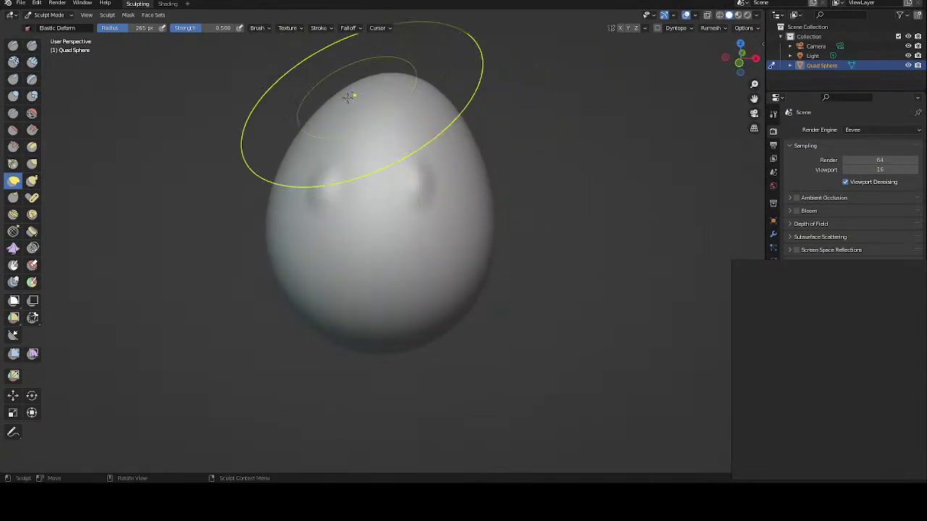
pyautogui.moveTo(349, 97); pyautogui.dragTo(340, 64)
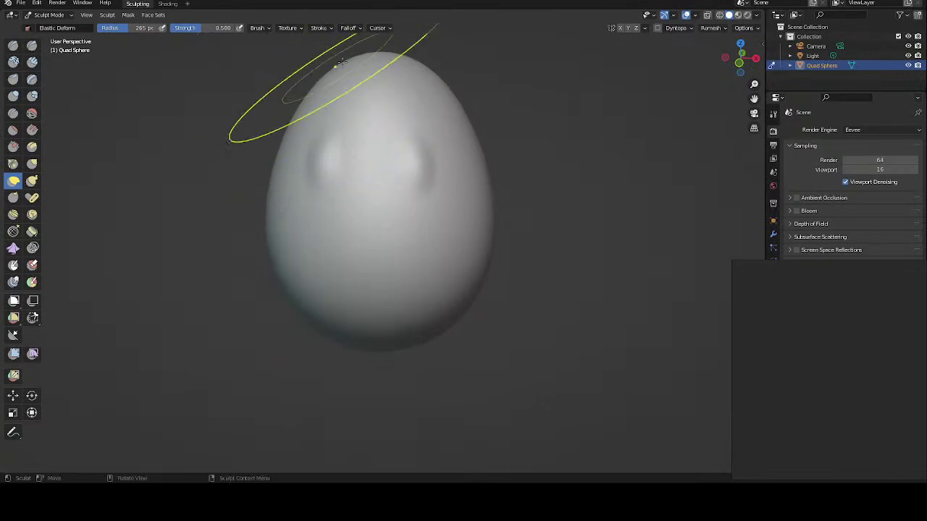
pyautogui.moveTo(340, 63); pyautogui.dragTo(424, 92, button='middle')
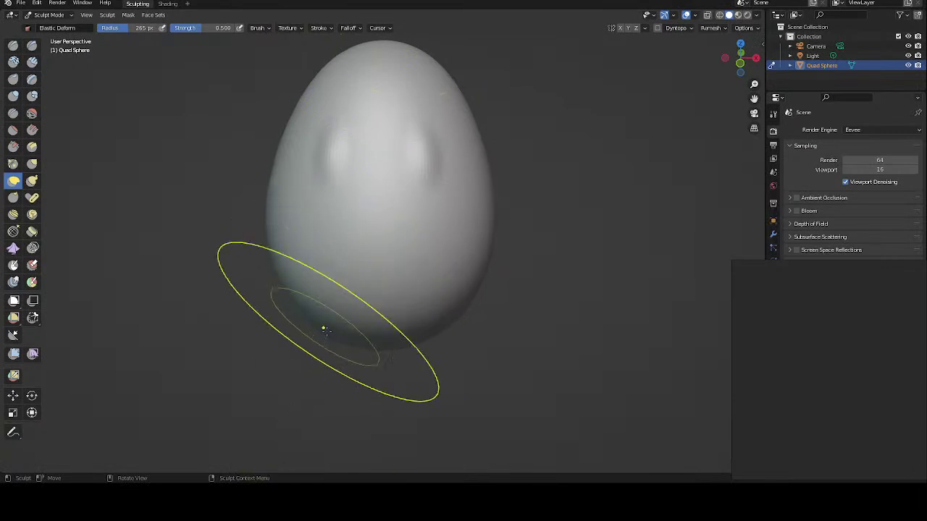
# Step: Stretch the egg's bottom downward and reshape its lower sides
pyautogui.moveTo(336, 333); pyautogui.dragTo(310, 383)
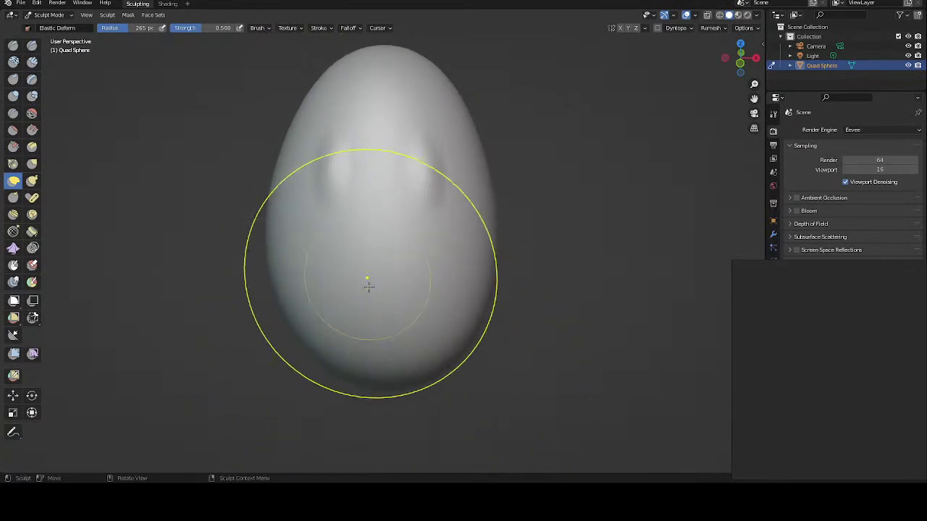
pyautogui.moveTo(420, 283); pyautogui.dragTo(445, 278, button='middle')
pyautogui.moveTo(445, 278); pyautogui.dragTo(391, 389)
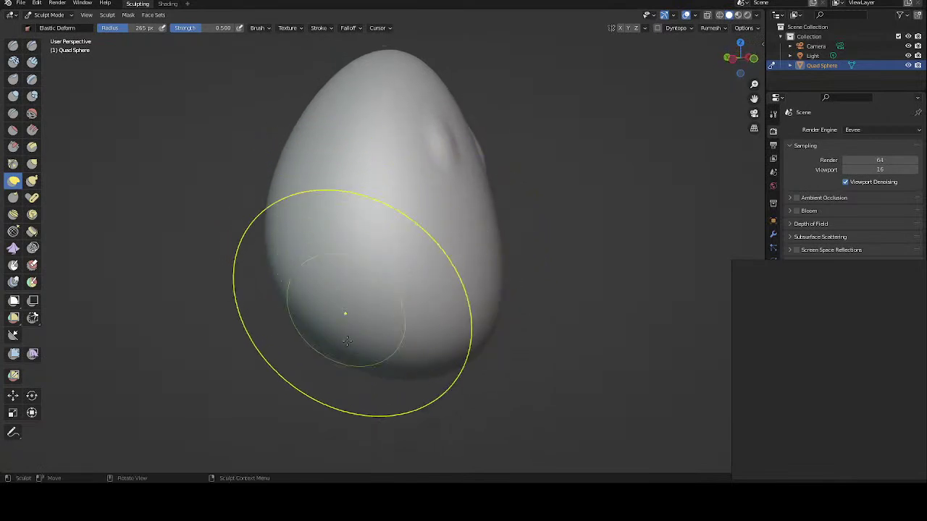
pyautogui.hotkey('ctrl', 'z')
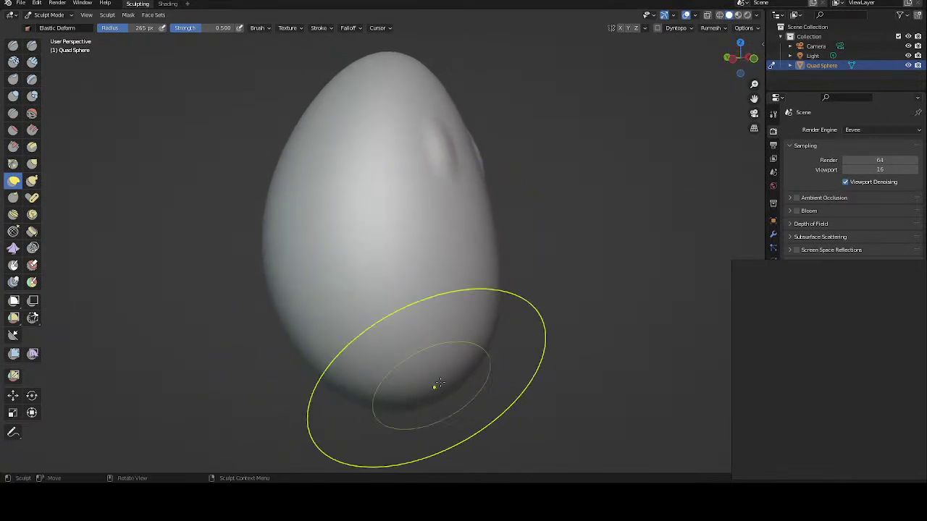
pyautogui.moveTo(350, 375); pyautogui.dragTo(447, 373, button='middle')
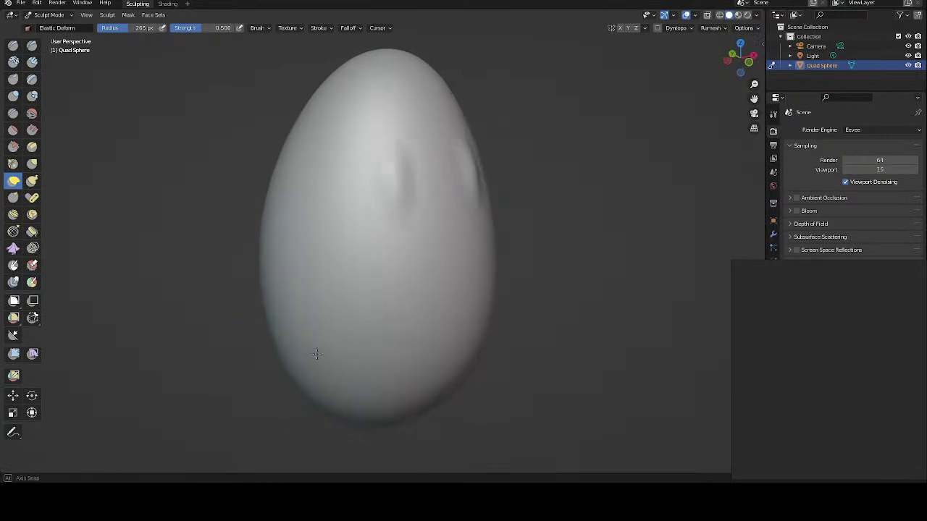
pyautogui.moveTo(446, 373)
pyautogui.mouseDown()
pyautogui.moveTo(460, 380)
pyautogui.moveTo(464, 403)
pyautogui.mouseUp()
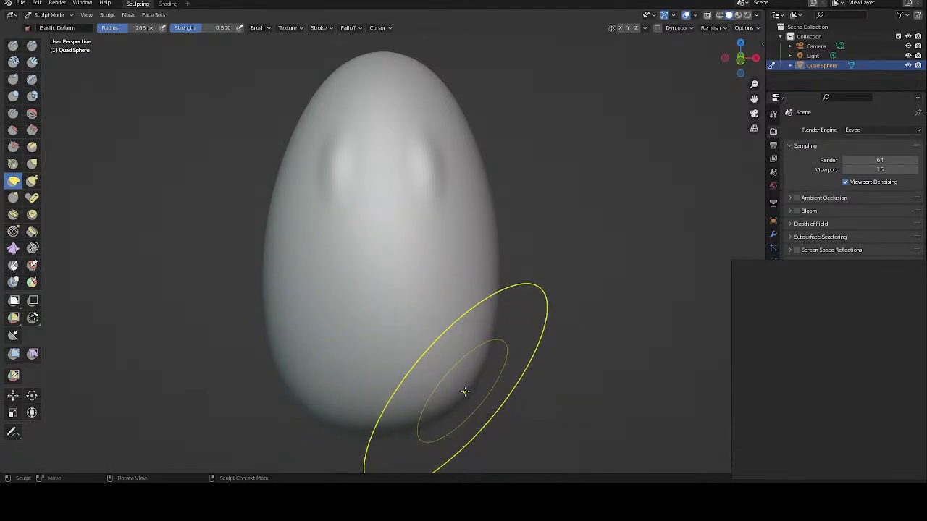
pyautogui.moveTo(465, 393); pyautogui.dragTo(470, 403)
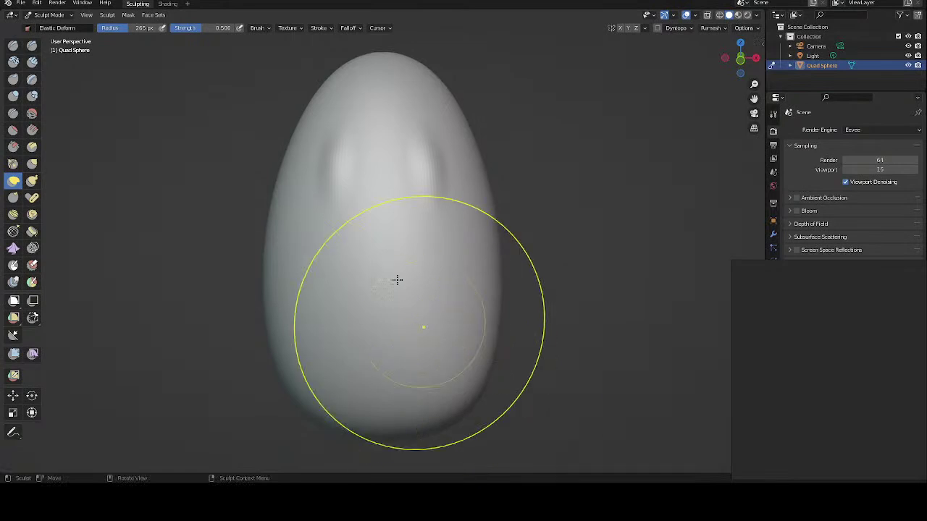
# Step: Orbit around the stretched egg to inspect its shape from several angles
pyautogui.moveTo(389, 283)
pyautogui.mouseDown(button='middle')
pyautogui.moveTo(424, 296)
pyautogui.moveTo(469, 294)
pyautogui.moveTo(436, 289)
pyautogui.mouseUp(button='middle')
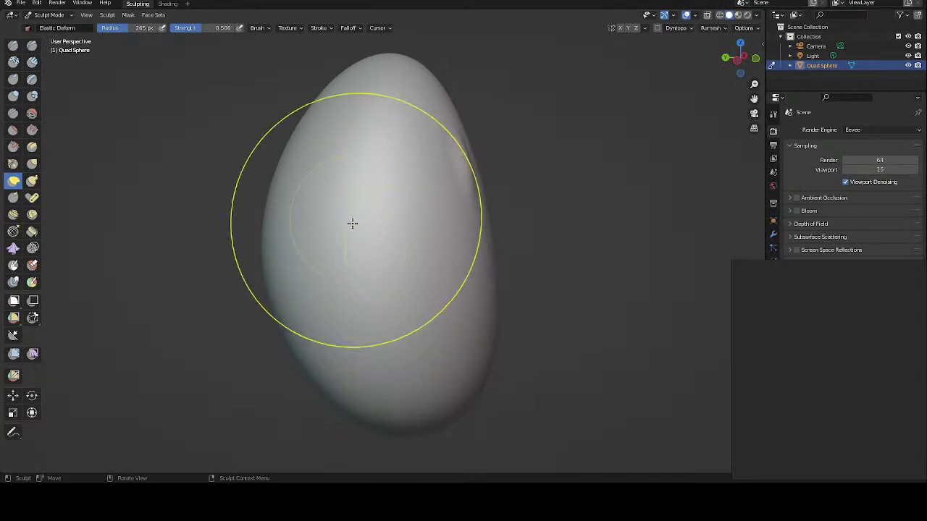
pyautogui.moveTo(352, 222)
pyautogui.mouseDown(button='middle')
pyautogui.moveTo(607, 232)
pyautogui.moveTo(569, 217)
pyautogui.moveTo(532, 248)
pyautogui.mouseUp(button='middle')
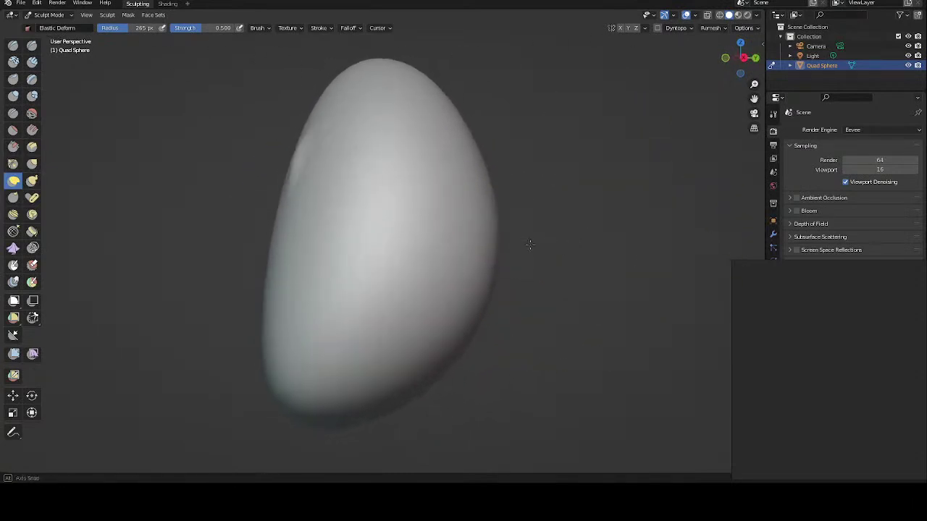
pyautogui.moveTo(435, 368)
pyautogui.mouseDown(button='middle')
pyautogui.moveTo(420, 374)
pyautogui.moveTo(358, 287)
pyautogui.moveTo(192, 300)
pyautogui.moveTo(406, 393)
pyautogui.moveTo(358, 399)
pyautogui.moveTo(399, 406)
pyautogui.mouseUp(button='middle')
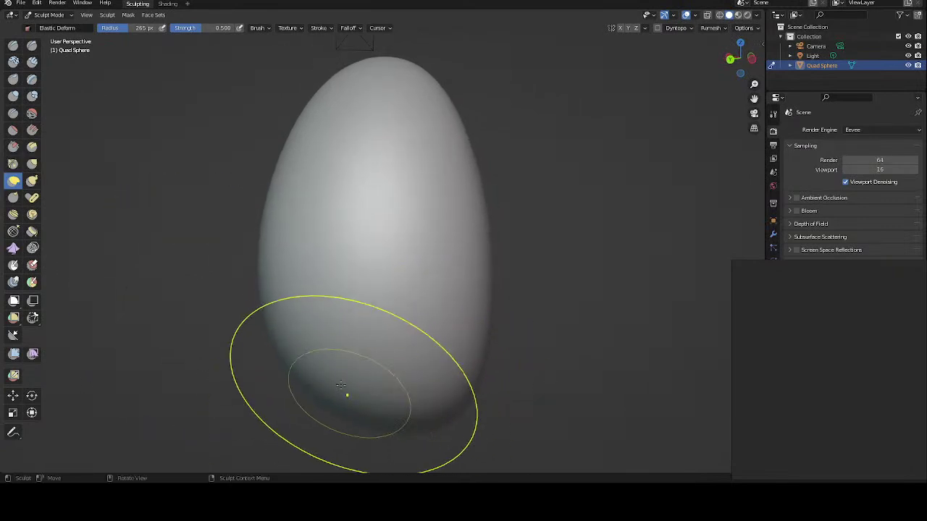
pyautogui.moveTo(302, 384)
pyautogui.mouseDown(button='middle')
pyautogui.moveTo(315, 349)
pyautogui.moveTo(273, 341)
pyautogui.mouseUp(button='middle')
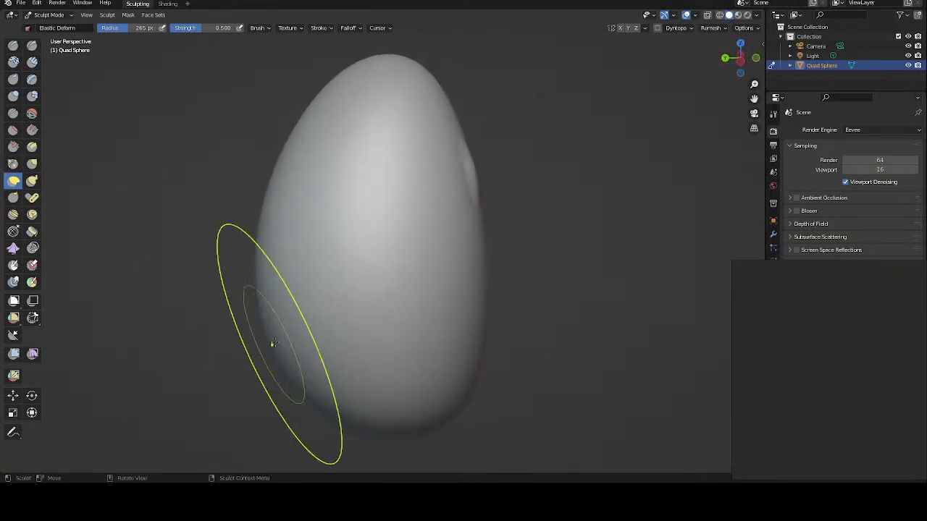
pyautogui.moveTo(298, 311)
pyautogui.mouseDown(button='middle')
pyautogui.moveTo(393, 289)
pyautogui.moveTo(341, 302)
pyautogui.moveTo(393, 302)
pyautogui.moveTo(338, 309)
pyautogui.moveTo(381, 294)
pyautogui.mouseUp(button='middle')
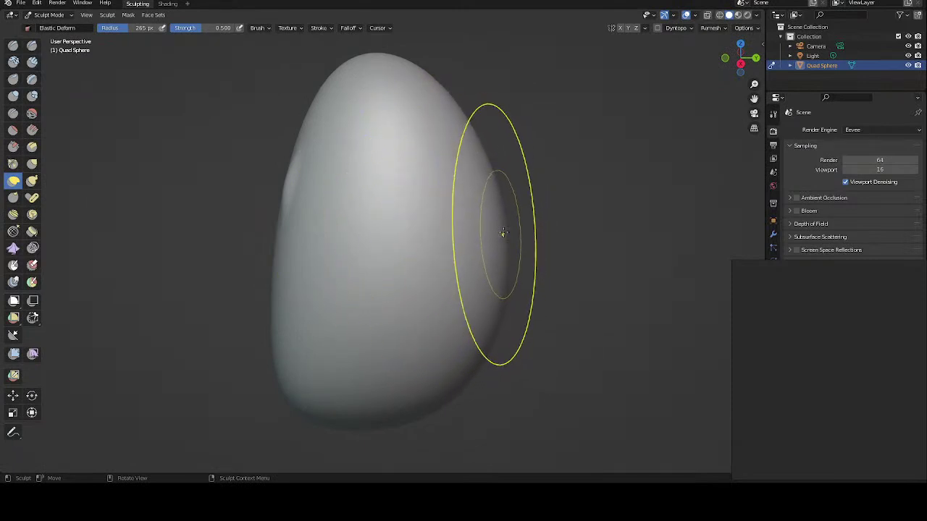
pyautogui.moveTo(504, 229)
pyautogui.mouseDown(button='middle')
pyautogui.moveTo(475, 231)
pyautogui.moveTo(461, 300)
pyautogui.mouseUp(button='middle')
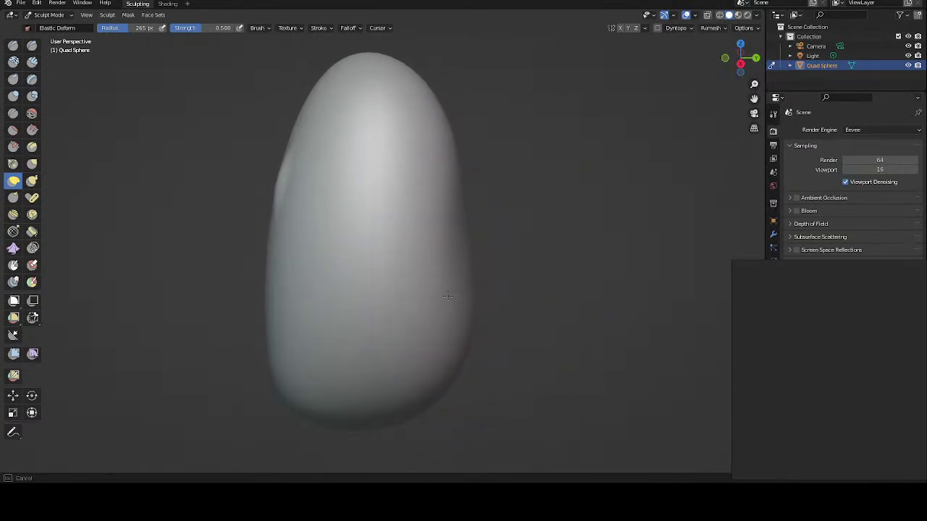
# Step: Push out the egg's lower right side and check the eye dents from several angles
pyautogui.moveTo(473, 244)
pyautogui.mouseDown(button='middle')
pyautogui.moveTo(611, 227)
pyautogui.moveTo(564, 221)
pyautogui.mouseUp(button='middle')
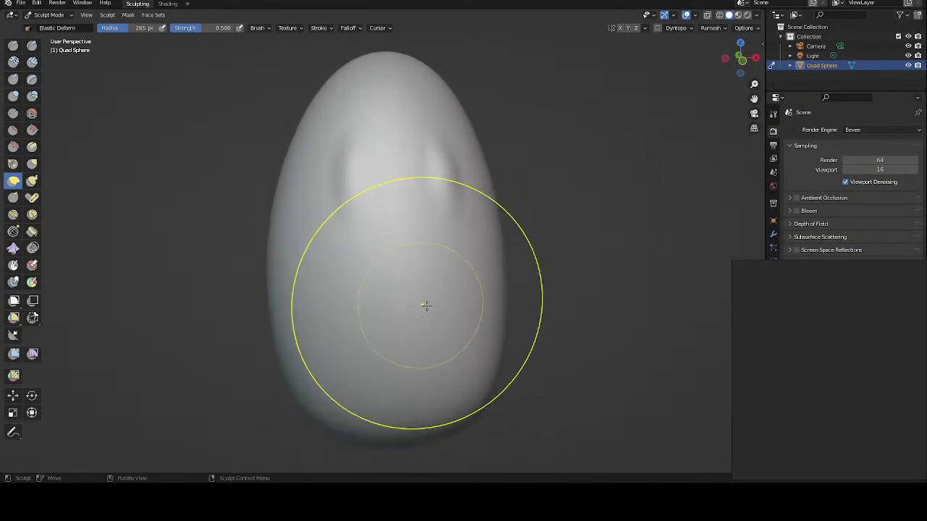
pyautogui.moveTo(424, 305)
pyautogui.mouseDown(button='middle')
pyautogui.moveTo(472, 303)
pyautogui.moveTo(444, 329)
pyautogui.moveTo(452, 290)
pyautogui.moveTo(436, 306)
pyautogui.mouseUp(button='middle')
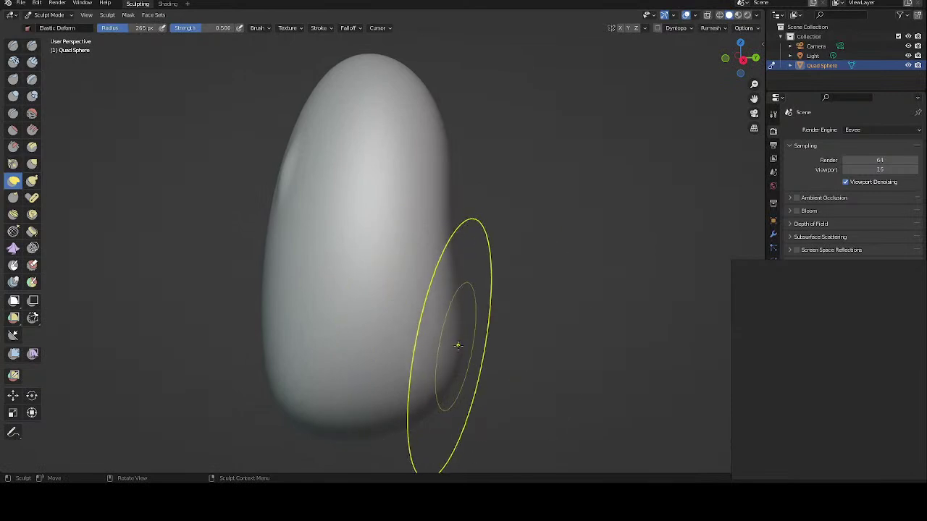
pyautogui.moveTo(455, 341)
pyautogui.mouseDown()
pyautogui.moveTo(461, 350)
pyautogui.moveTo(459, 341)
pyautogui.mouseUp()
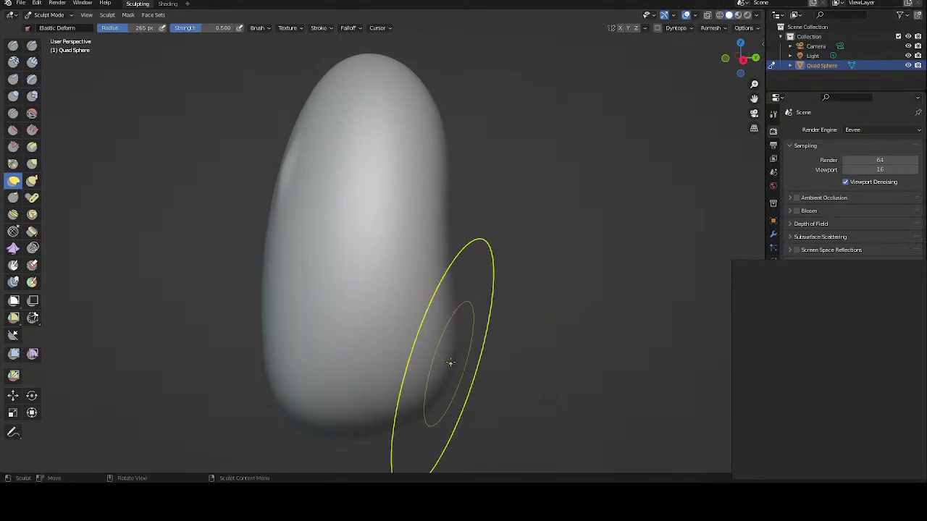
pyautogui.moveTo(449, 326); pyautogui.dragTo(282, 332, button='middle')
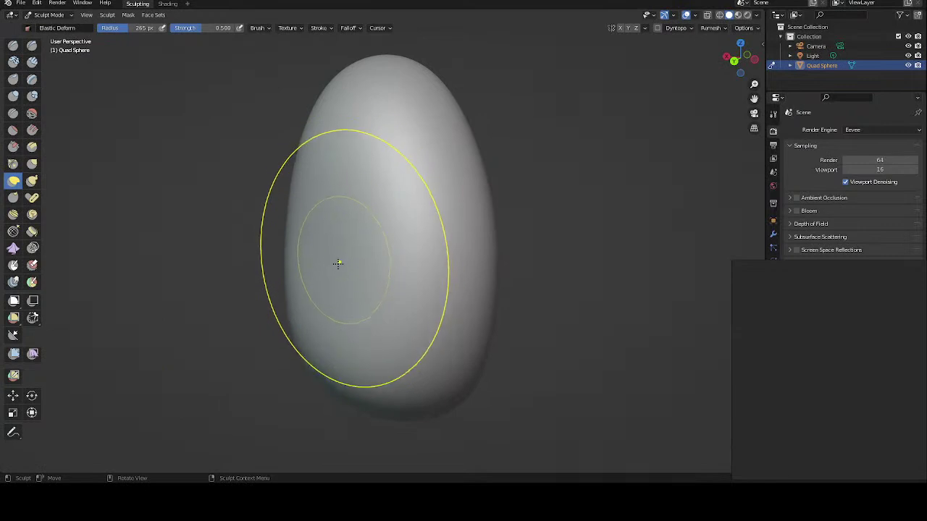
pyautogui.moveTo(341, 258); pyautogui.dragTo(306, 273, button='middle')
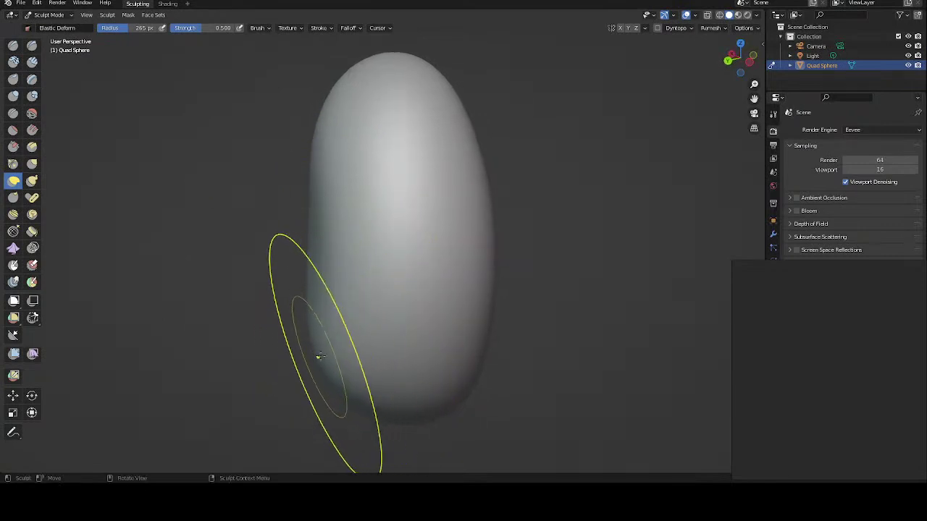
pyautogui.moveTo(333, 345)
pyautogui.mouseDown(button='middle')
pyautogui.moveTo(304, 314)
pyautogui.moveTo(265, 300)
pyautogui.moveTo(293, 250)
pyautogui.mouseUp(button='middle')
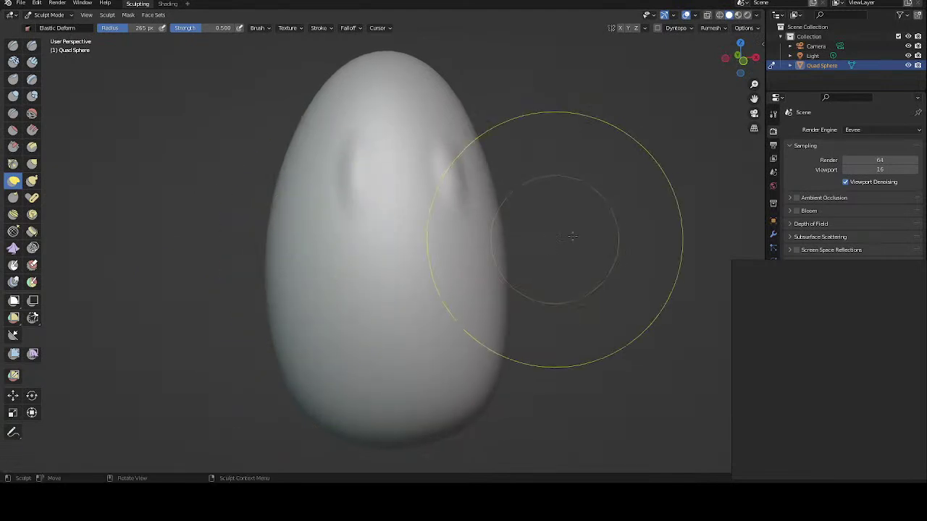
pyautogui.moveTo(543, 232)
pyautogui.mouseDown(button='middle')
pyautogui.moveTo(445, 247)
pyautogui.moveTo(617, 235)
pyautogui.moveTo(614, 248)
pyautogui.mouseUp(button='middle')
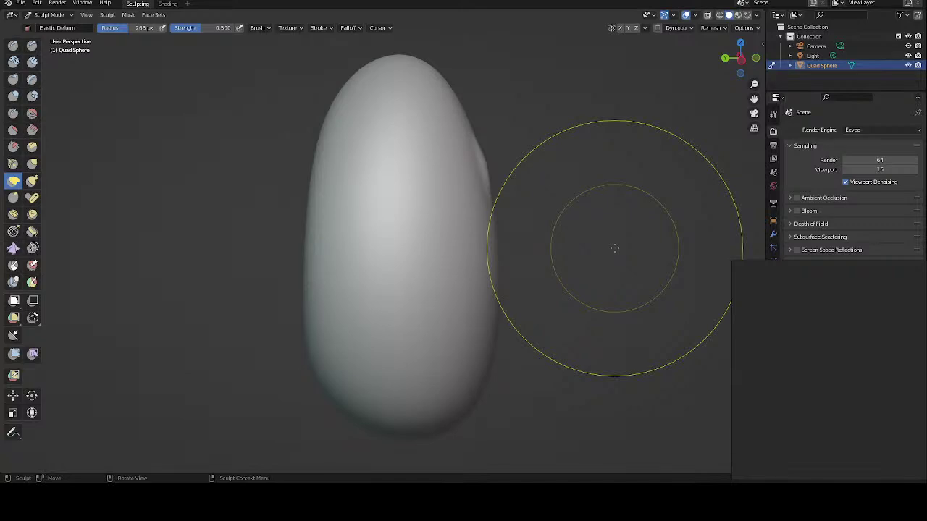
pyautogui.moveTo(321, 279)
pyautogui.mouseDown(button='middle')
pyautogui.moveTo(258, 269)
pyautogui.moveTo(269, 262)
pyautogui.mouseUp(button='middle')
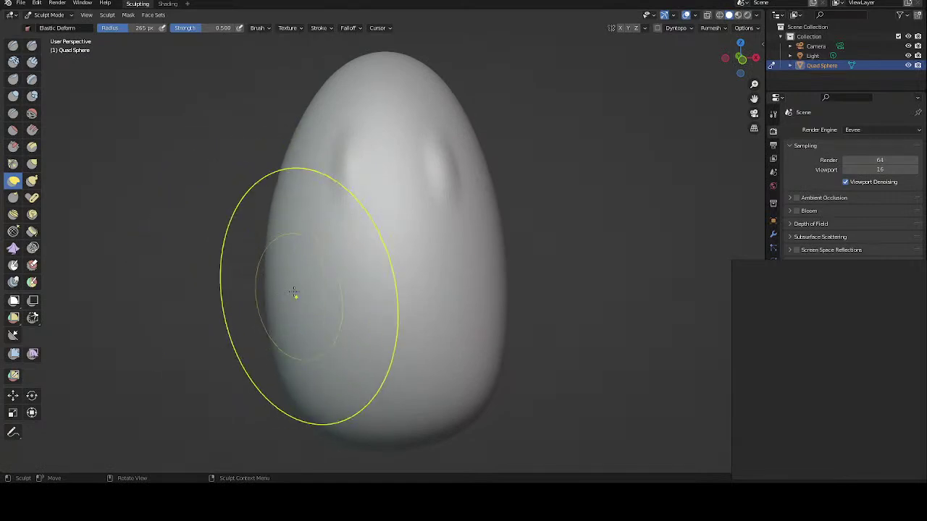
# Step: Stretch and pinch the egg's right side into a bean shape
pyautogui.moveTo(268, 254)
pyautogui.mouseDown(button='middle')
pyautogui.moveTo(275, 231)
pyautogui.moveTo(269, 269)
pyautogui.moveTo(228, 265)
pyautogui.mouseUp(button='middle')
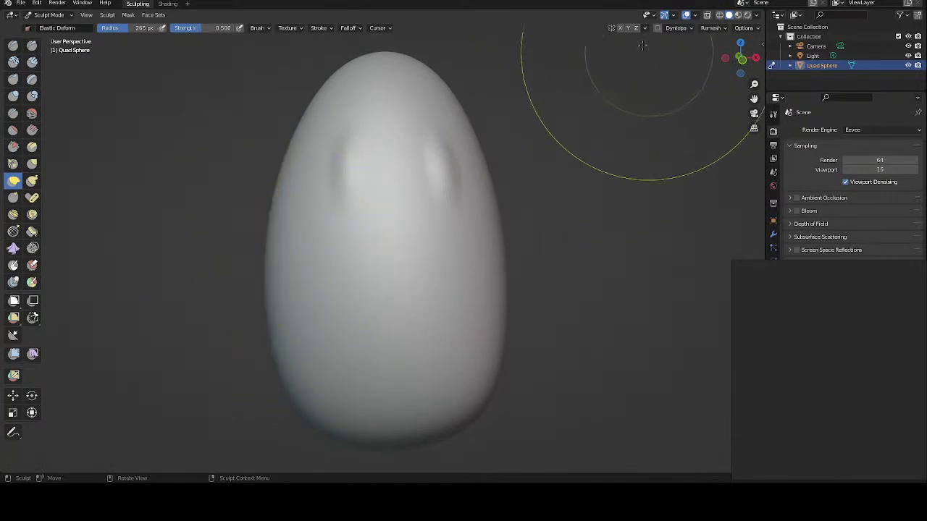
pyautogui.moveTo(606, 97)
pyautogui.mouseDown(button='middle')
pyautogui.moveTo(466, 258)
pyautogui.moveTo(541, 181)
pyautogui.moveTo(491, 201)
pyautogui.moveTo(470, 231)
pyautogui.mouseUp(button='middle')
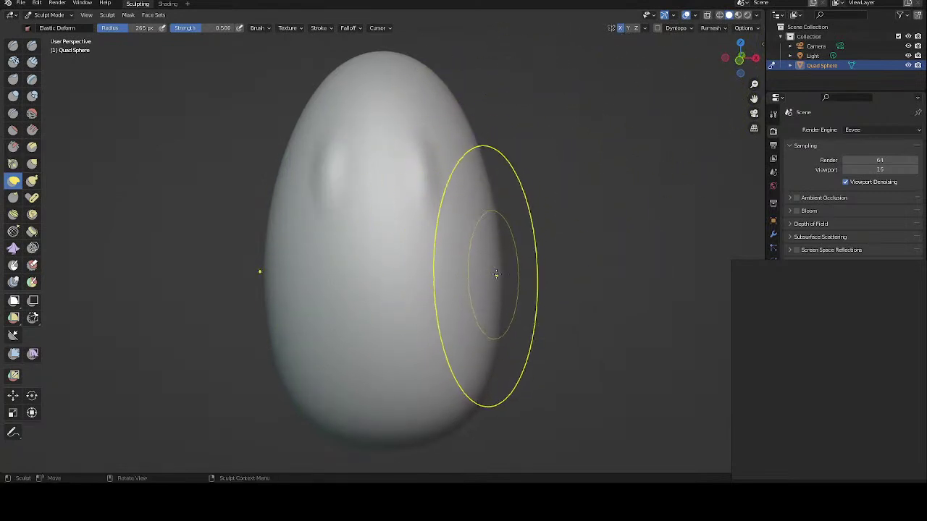
pyautogui.moveTo(496, 272)
pyautogui.mouseDown()
pyautogui.moveTo(467, 252)
pyautogui.moveTo(482, 268)
pyautogui.moveTo(468, 256)
pyautogui.moveTo(455, 269)
pyautogui.moveTo(483, 268)
pyautogui.moveTo(449, 265)
pyautogui.mouseUp()
pyautogui.moveTo(497, 227)
pyautogui.mouseDown(button='middle')
pyautogui.moveTo(580, 278)
pyautogui.moveTo(598, 271)
pyautogui.mouseUp(button='middle')
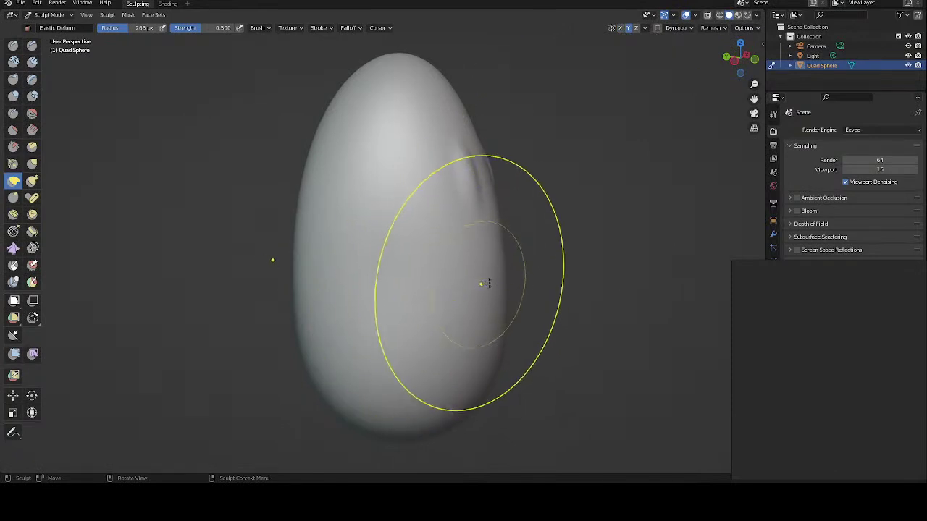
pyautogui.moveTo(495, 272)
pyautogui.mouseDown()
pyautogui.moveTo(472, 261)
pyautogui.moveTo(462, 267)
pyautogui.moveTo(451, 228)
pyautogui.mouseUp()
pyautogui.moveTo(451, 227)
pyautogui.mouseDown(button='middle')
pyautogui.moveTo(545, 240)
pyautogui.moveTo(610, 217)
pyautogui.moveTo(502, 250)
pyautogui.moveTo(393, 218)
pyautogui.moveTo(449, 217)
pyautogui.mouseUp(button='middle')
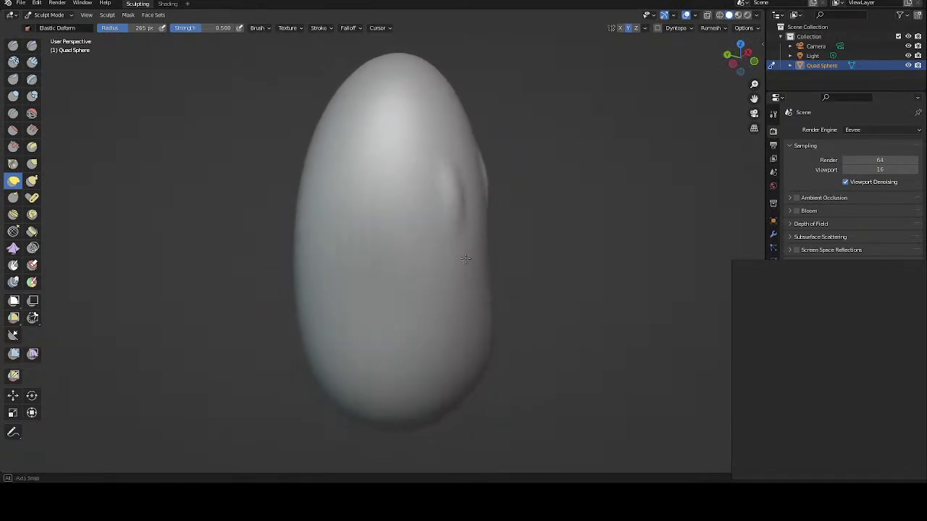
# Step: Deform the bean's right and left sides from a front view
pyautogui.moveTo(468, 254); pyautogui.dragTo(487, 220, button='middle')
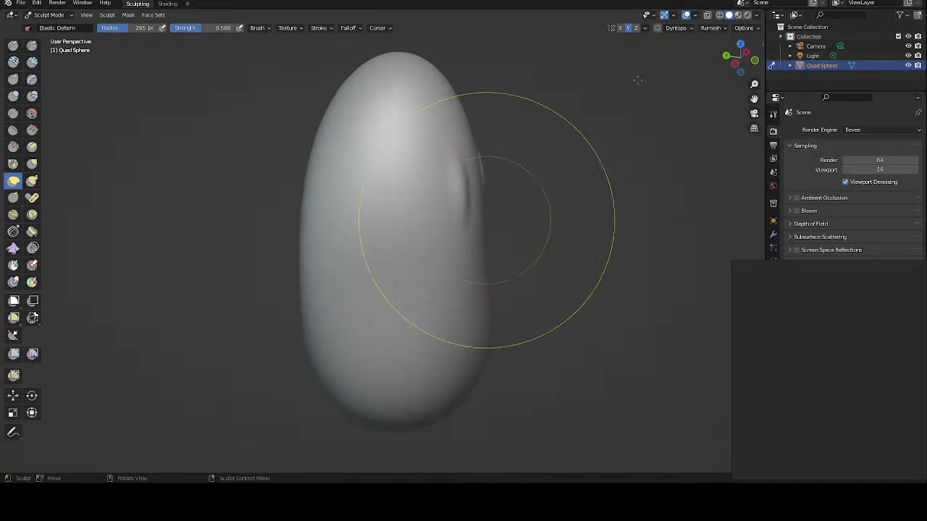
pyautogui.moveTo(477, 261)
pyautogui.mouseDown(button='middle')
pyautogui.moveTo(437, 207)
pyautogui.moveTo(394, 203)
pyautogui.mouseUp(button='middle')
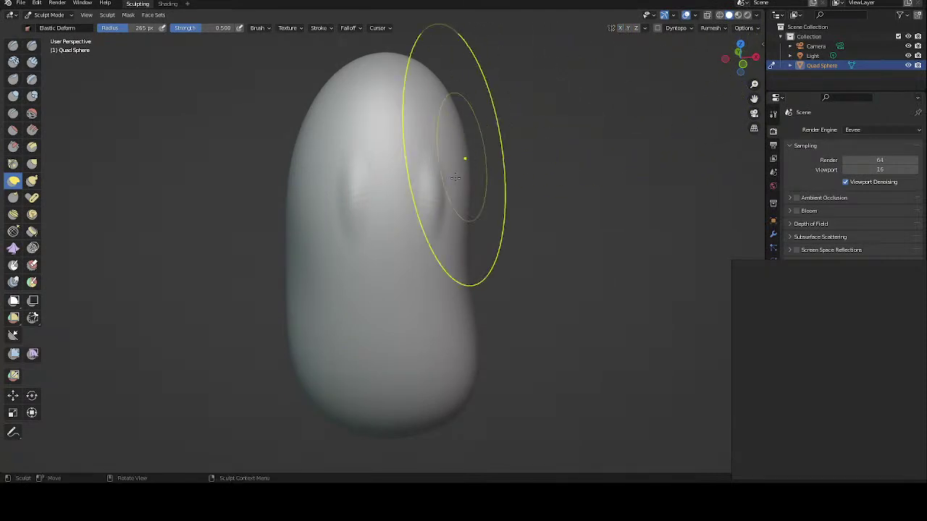
pyautogui.moveTo(463, 155); pyautogui.dragTo(474, 156)
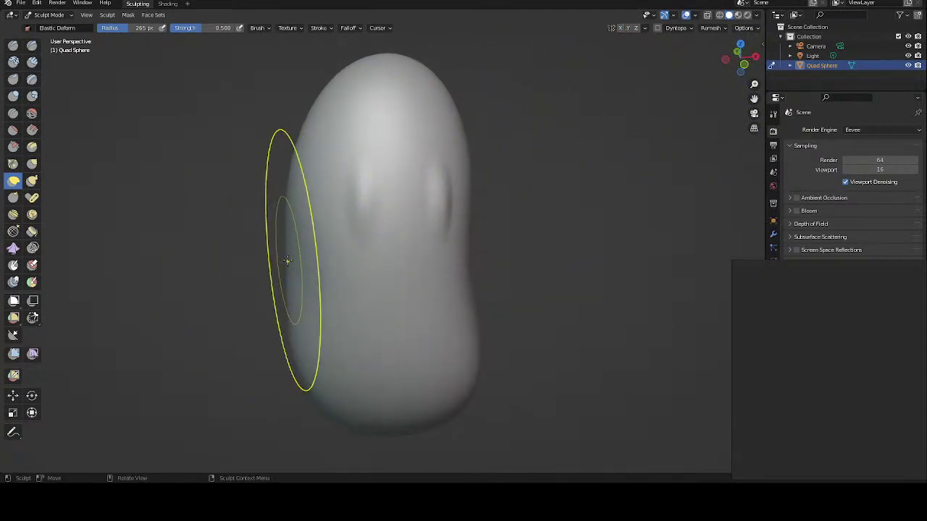
pyautogui.moveTo(290, 258); pyautogui.dragTo(303, 253)
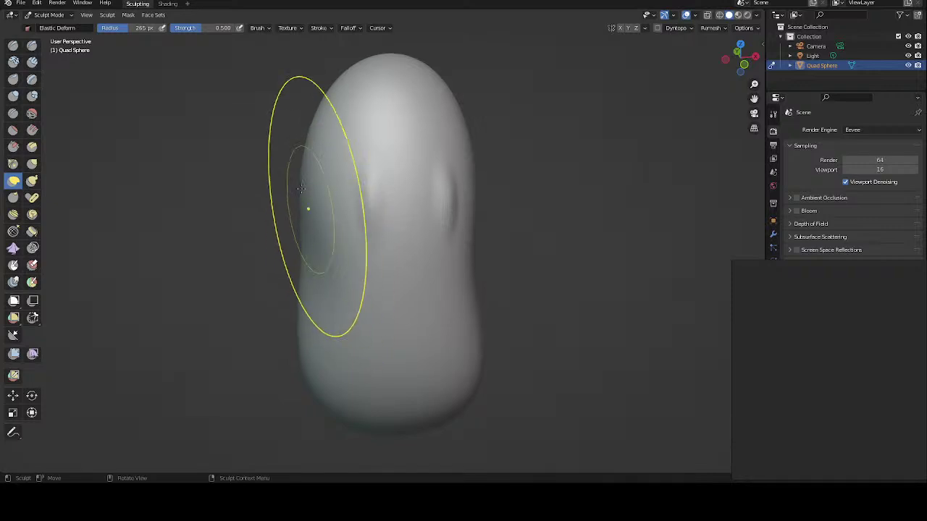
pyautogui.moveTo(306, 207); pyautogui.dragTo(279, 193, button='middle')
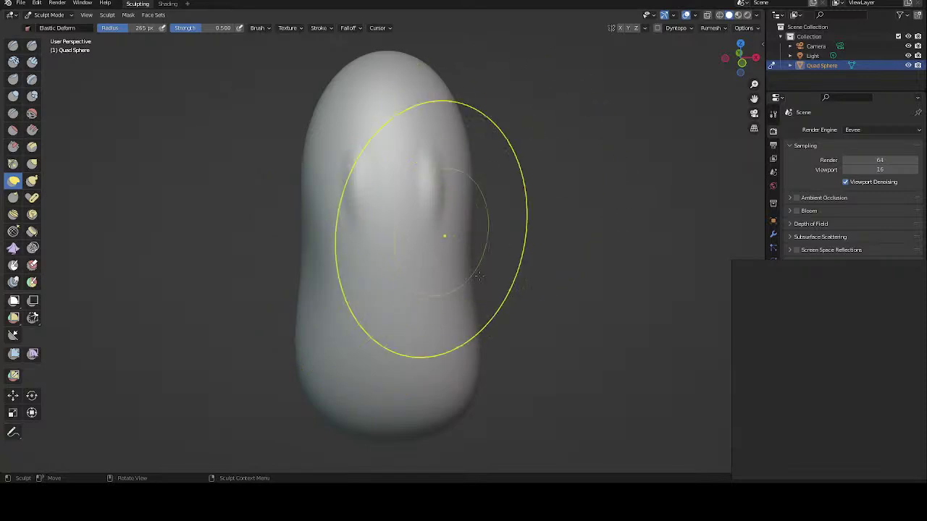
pyautogui.moveTo(447, 259)
pyautogui.mouseDown(button='middle')
pyautogui.moveTo(498, 247)
pyautogui.moveTo(430, 180)
pyautogui.mouseUp(button='middle')
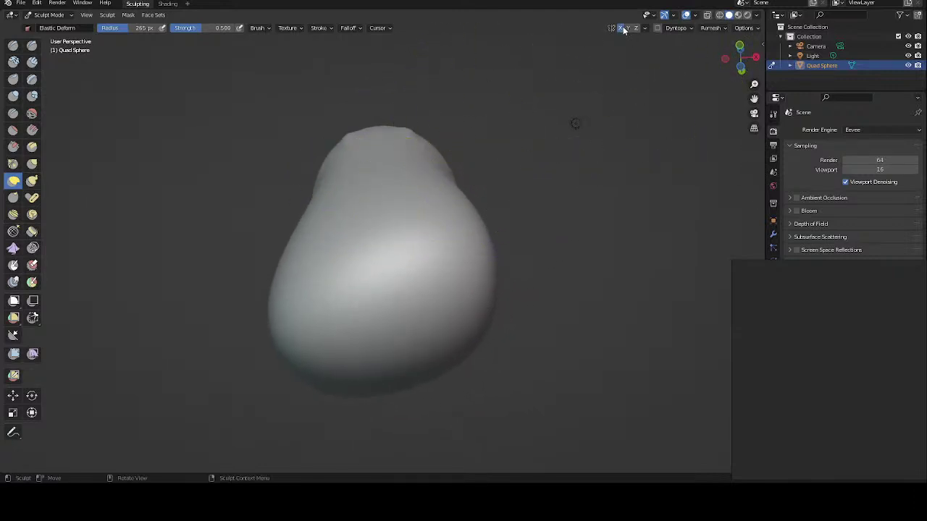
# Step: Pull the lower right of the body outward with the Grab brush
pyautogui.moveTo(455, 364); pyautogui.dragTo(471, 370)
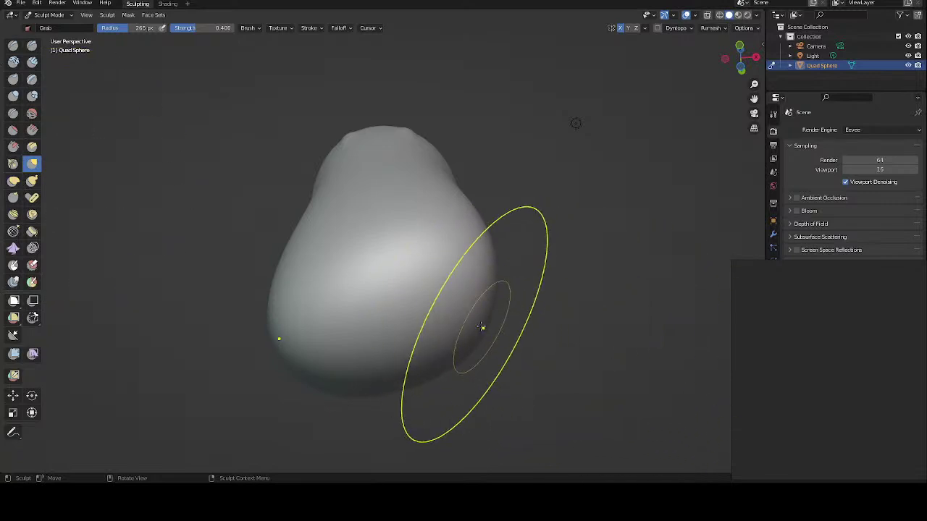
pyautogui.moveTo(483, 325)
pyautogui.mouseDown()
pyautogui.moveTo(522, 312)
pyautogui.moveTo(356, 244)
pyautogui.mouseUp()
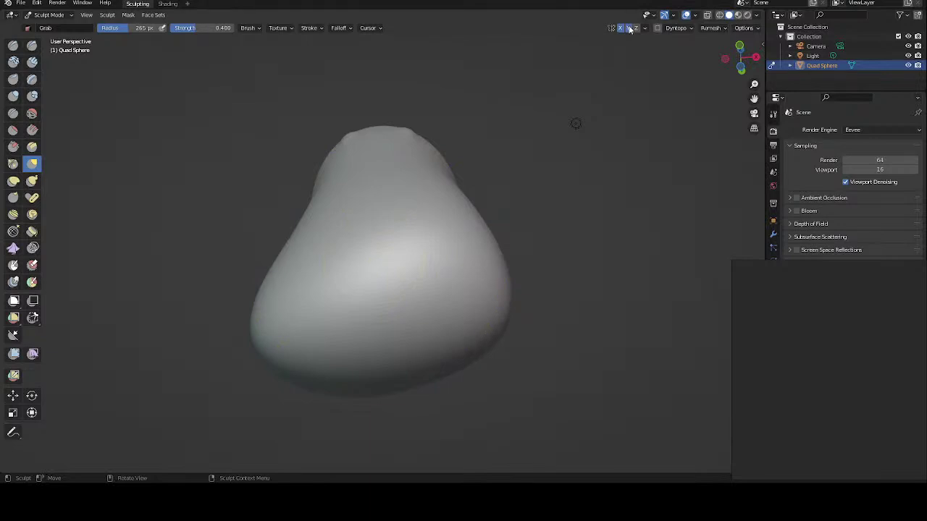
pyautogui.moveTo(374, 310); pyautogui.dragTo(372, 213)
pyautogui.moveTo(372, 213); pyautogui.dragTo(275, 275, button='middle')
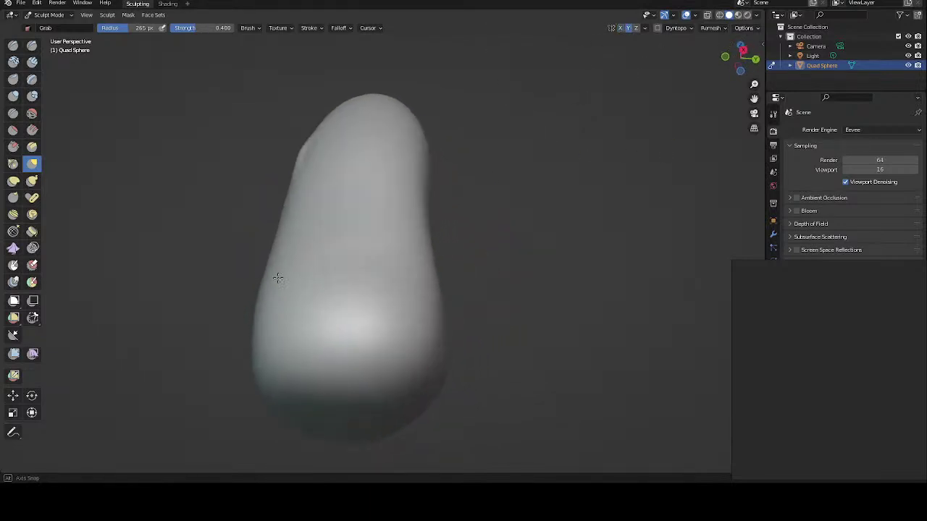
pyautogui.moveTo(427, 384); pyautogui.dragTo(436, 393)
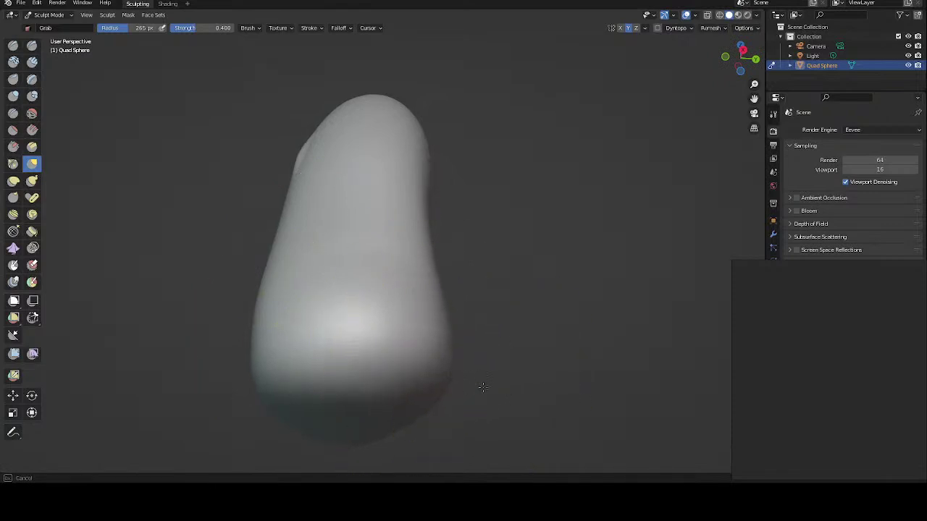
pyautogui.moveTo(437, 305); pyautogui.dragTo(374, 383, button='middle')
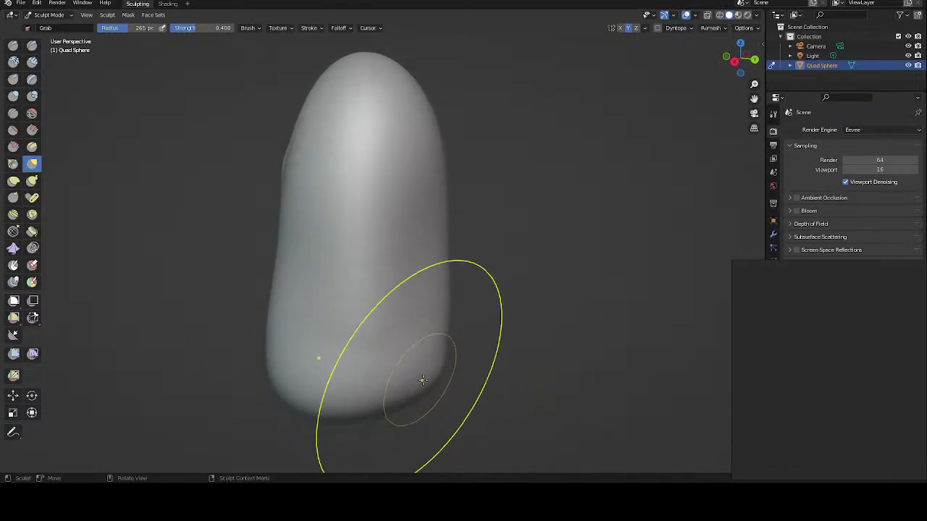
# Step: Pull the lower-left outward and push the right side and lower hem out
pyautogui.moveTo(414, 384); pyautogui.dragTo(430, 377)
pyautogui.moveTo(430, 376); pyautogui.dragTo(422, 370, button='middle')
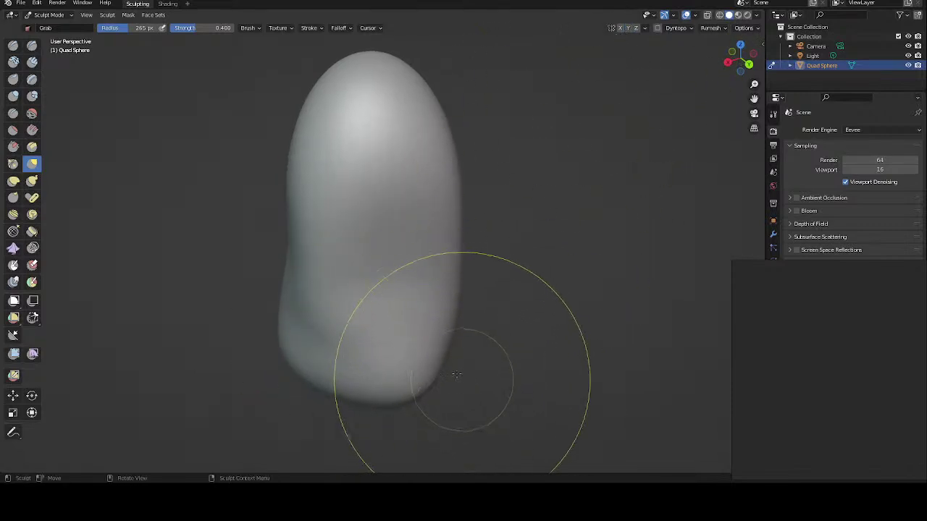
pyautogui.moveTo(446, 354); pyautogui.dragTo(474, 328)
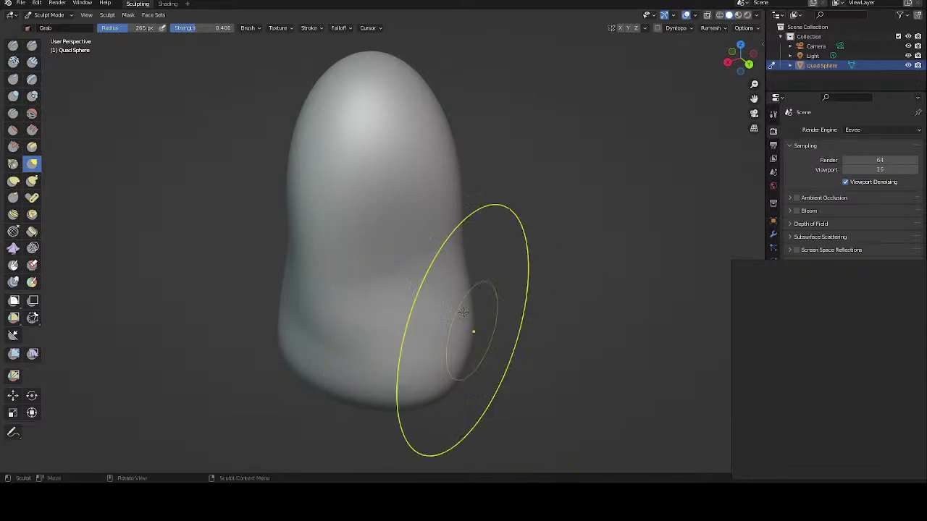
pyautogui.moveTo(473, 328); pyautogui.dragTo(614, 311, button='middle')
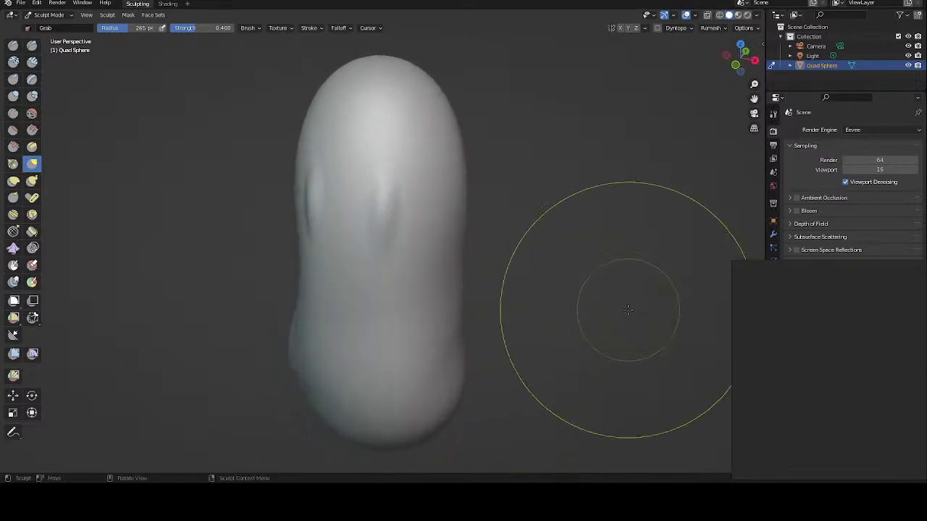
pyautogui.moveTo(456, 380); pyautogui.dragTo(465, 396)
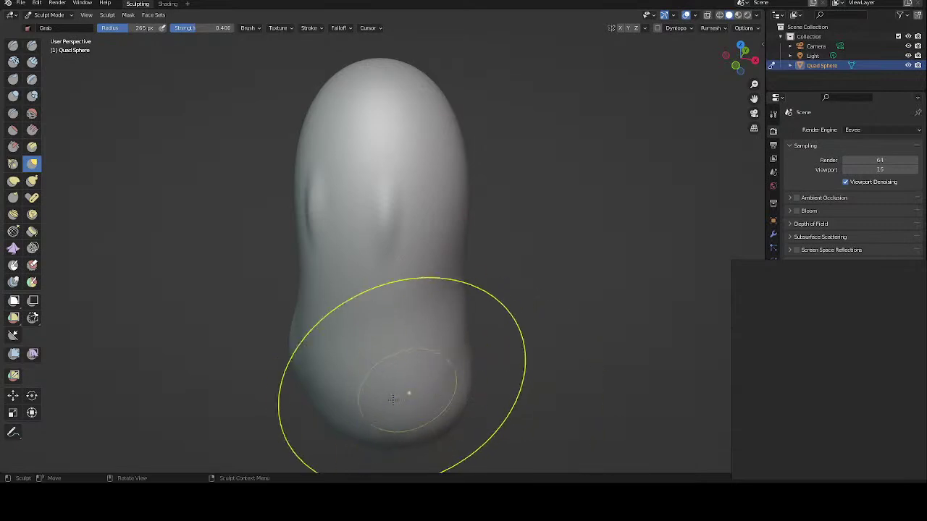
pyautogui.moveTo(358, 401); pyautogui.dragTo(341, 344, button='middle')
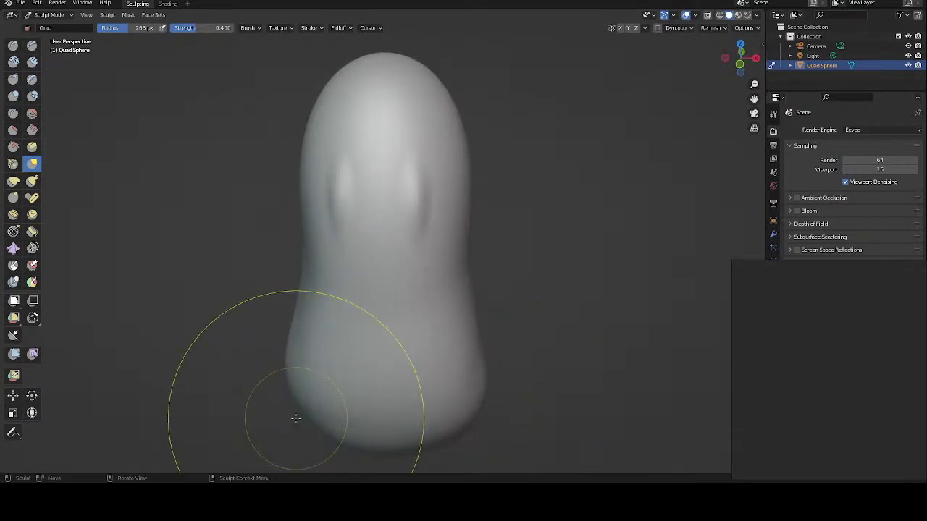
pyautogui.moveTo(418, 314); pyautogui.dragTo(443, 343)
pyautogui.moveTo(442, 343); pyautogui.dragTo(447, 321, button='middle')
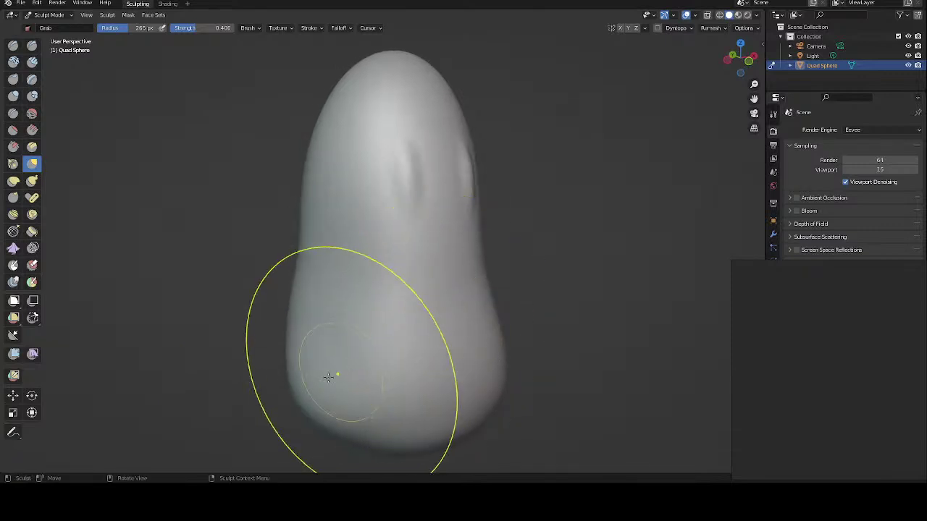
# Step: Flare the lower right side into a bulge and pull the lower-left hem edge
pyautogui.moveTo(328, 377)
pyautogui.mouseDown(button='middle')
pyautogui.moveTo(366, 345)
pyautogui.moveTo(338, 338)
pyautogui.moveTo(304, 364)
pyautogui.moveTo(327, 396)
pyautogui.mouseUp(button='middle')
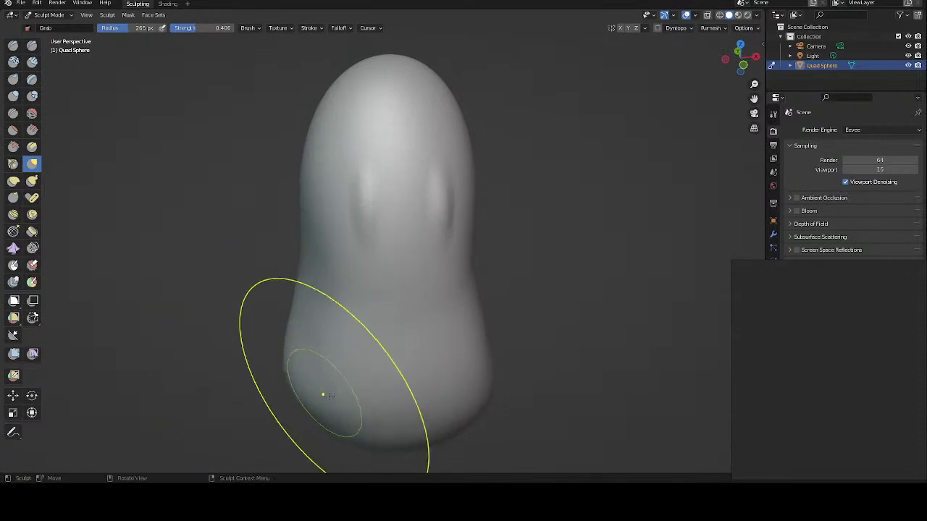
pyautogui.moveTo(318, 353); pyautogui.dragTo(291, 369, button='middle')
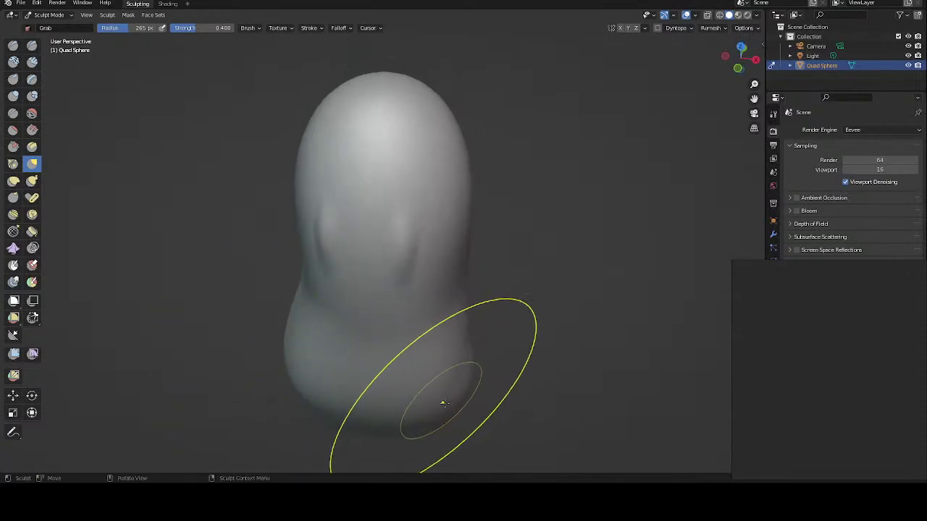
pyautogui.moveTo(394, 341)
pyautogui.mouseDown(button='middle')
pyautogui.moveTo(346, 341)
pyautogui.moveTo(384, 370)
pyautogui.mouseUp(button='middle')
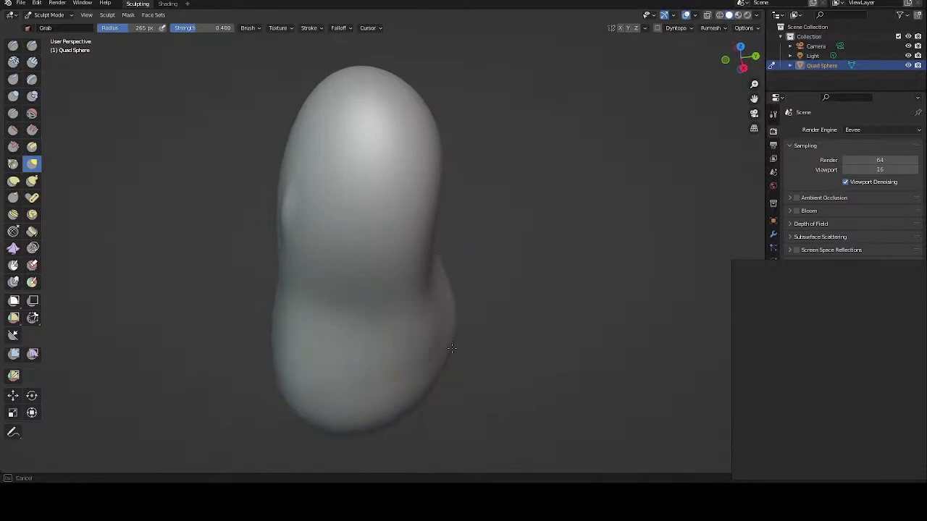
pyautogui.moveTo(476, 330)
pyautogui.mouseDown(button='middle')
pyautogui.moveTo(512, 263)
pyautogui.moveTo(529, 260)
pyautogui.mouseUp(button='middle')
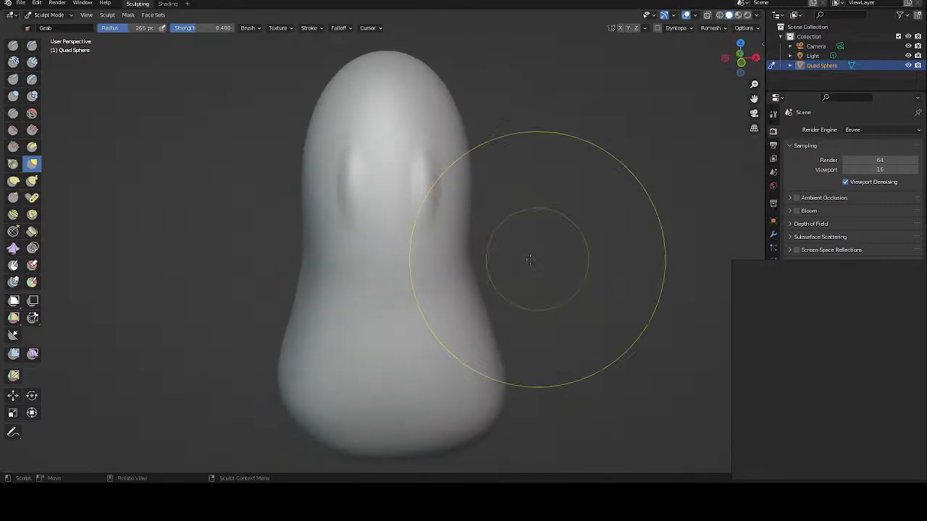
pyautogui.moveTo(509, 384); pyautogui.dragTo(517, 395)
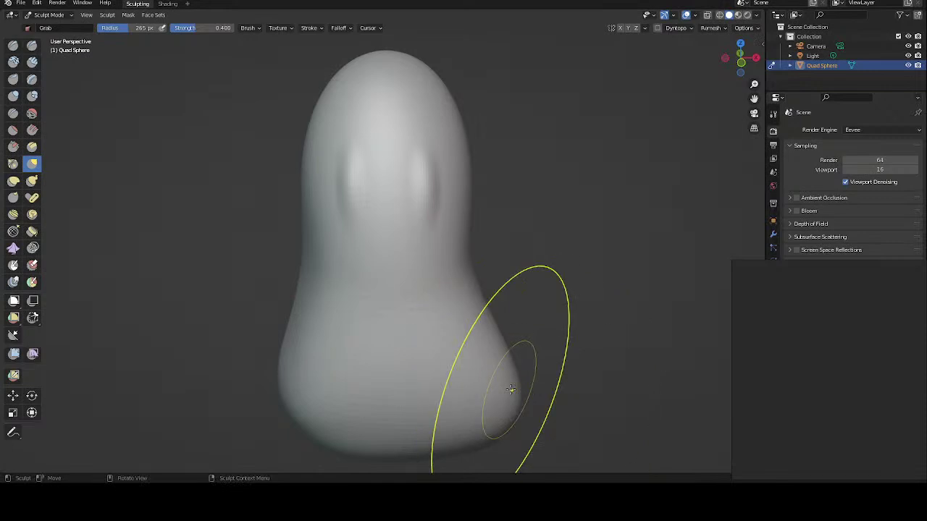
pyautogui.moveTo(270, 396); pyautogui.dragTo(277, 421)
pyautogui.moveTo(288, 357); pyautogui.dragTo(387, 379, button='middle')
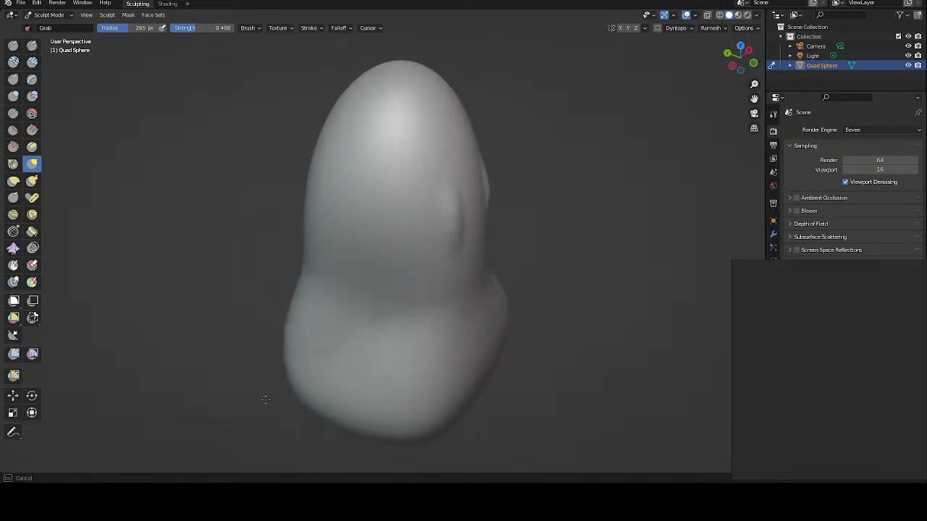
pyautogui.moveTo(334, 353); pyautogui.dragTo(381, 332, button='middle')
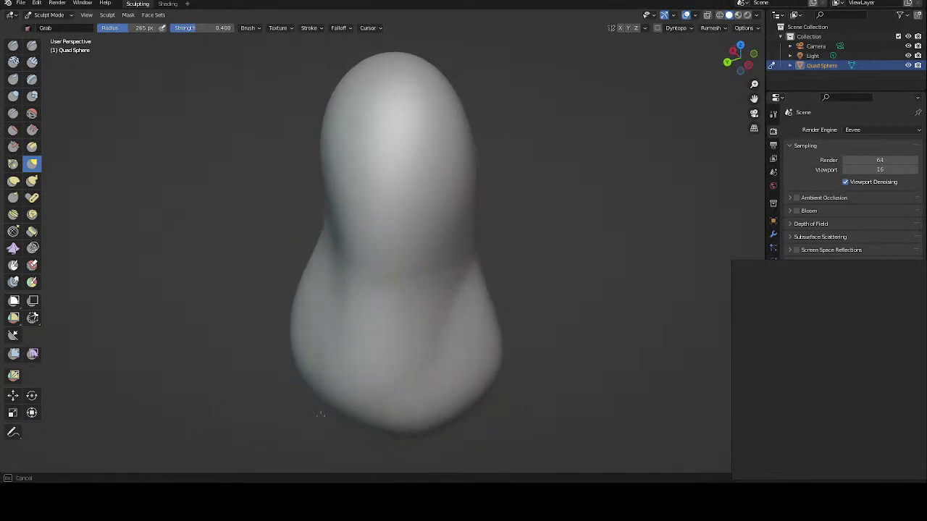
# Step: Flare the hem's lower-left bulge outward and nudge the right eye socket down and left
pyautogui.moveTo(310, 330); pyautogui.dragTo(348, 327, button='middle')
pyautogui.moveTo(310, 368); pyautogui.dragTo(310, 343)
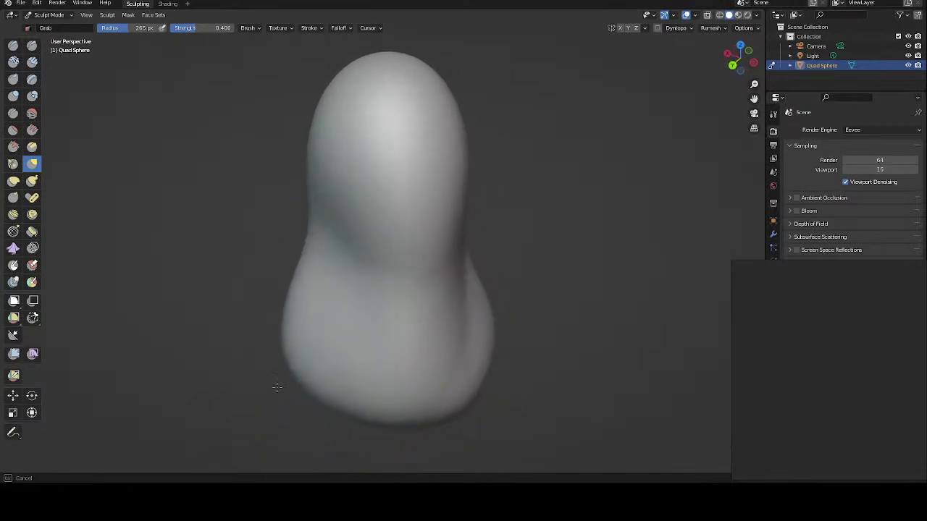
pyautogui.moveTo(310, 331); pyautogui.dragTo(342, 331, button='middle')
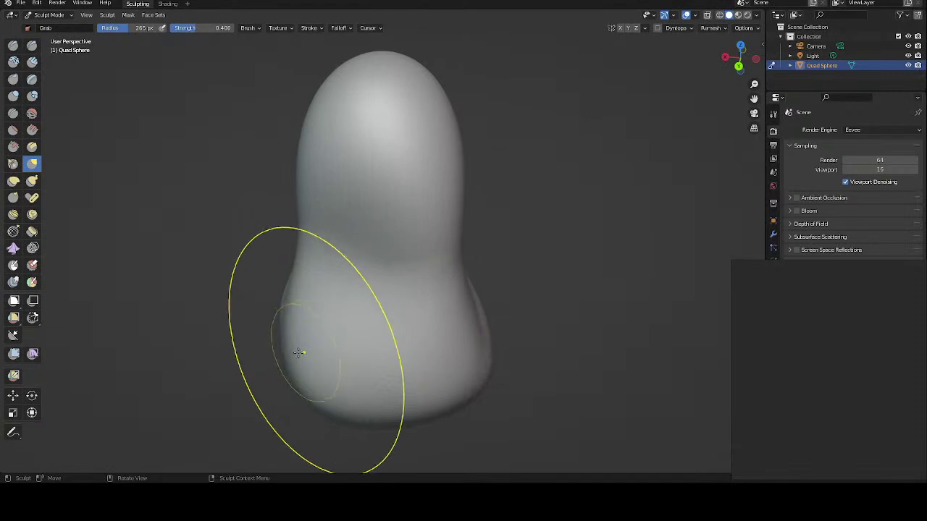
pyautogui.moveTo(329, 353); pyautogui.dragTo(295, 338)
pyautogui.moveTo(295, 337); pyautogui.dragTo(321, 321, button='middle')
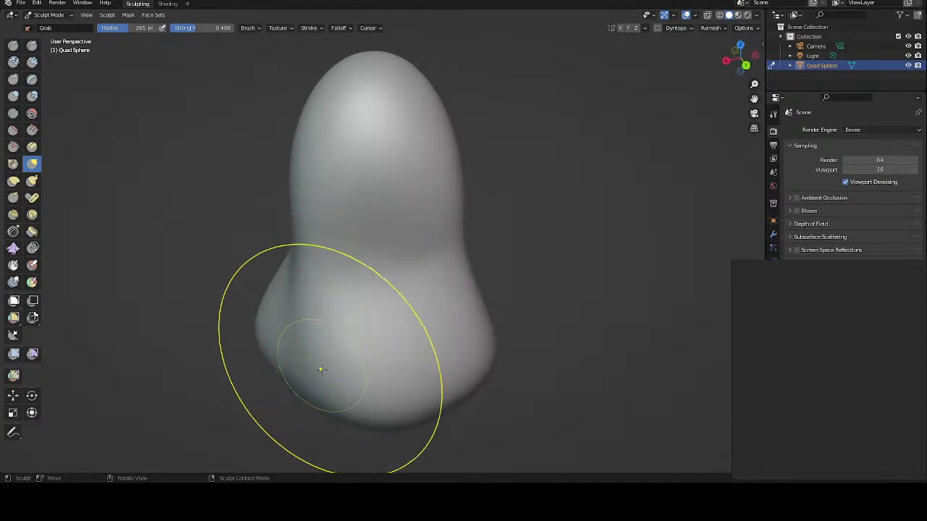
pyautogui.moveTo(321, 368); pyautogui.dragTo(272, 421, button='middle')
pyautogui.moveTo(290, 338)
pyautogui.mouseDown(button='middle')
pyautogui.moveTo(347, 341)
pyautogui.moveTo(389, 307)
pyautogui.mouseUp(button='middle')
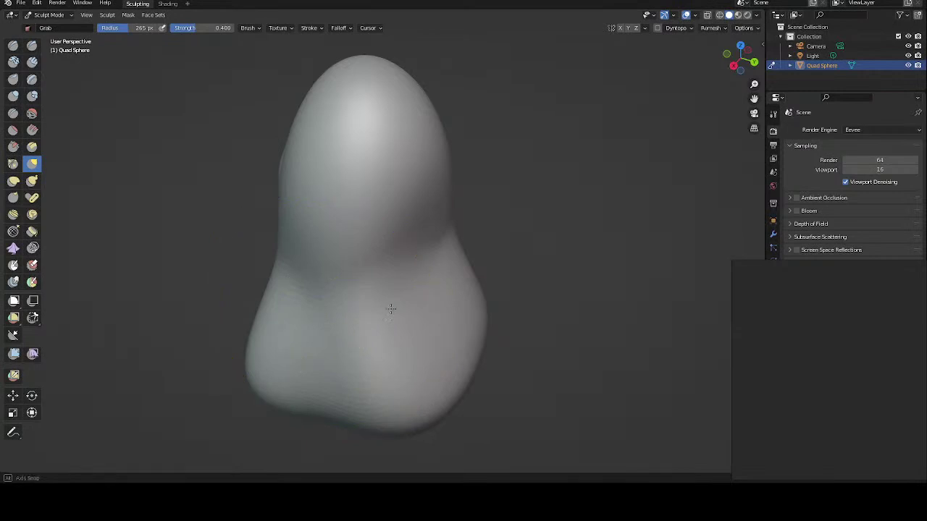
pyautogui.moveTo(356, 338)
pyautogui.mouseDown(button='middle')
pyautogui.moveTo(455, 315)
pyautogui.moveTo(431, 317)
pyautogui.mouseUp(button='middle')
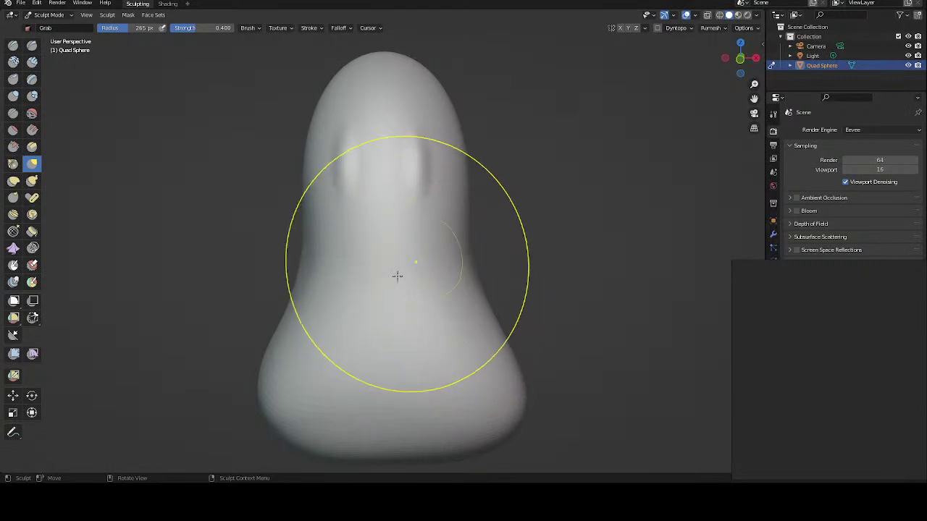
pyautogui.moveTo(393, 140); pyautogui.dragTo(372, 183)
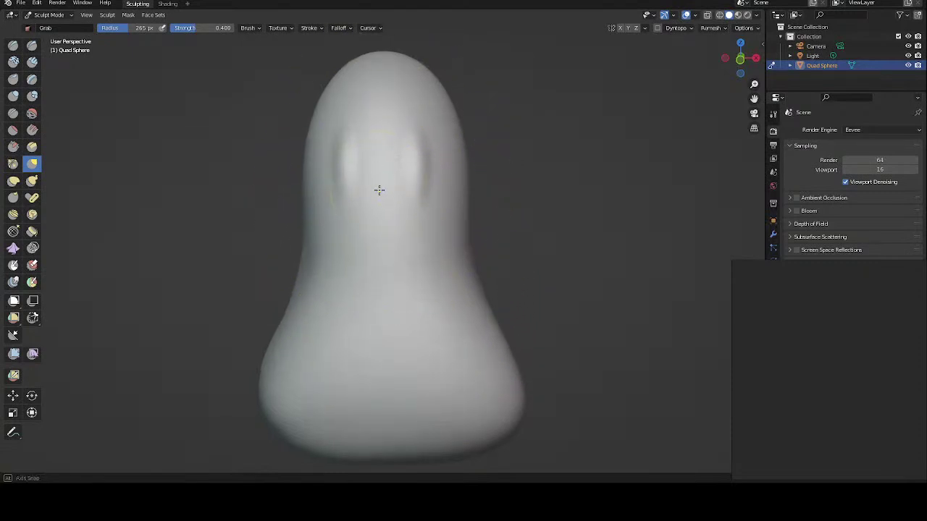
pyautogui.moveTo(372, 183)
pyautogui.mouseDown(button='middle')
pyautogui.moveTo(369, 208)
pyautogui.moveTo(393, 156)
pyautogui.moveTo(395, 132)
pyautogui.moveTo(364, 201)
pyautogui.moveTo(376, 187)
pyautogui.moveTo(379, 118)
pyautogui.mouseUp(button='middle')
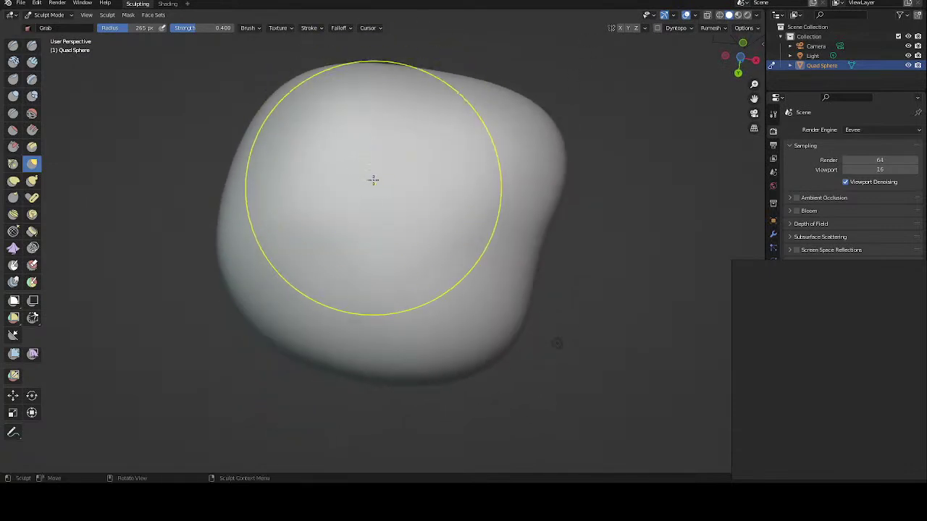
# Step: Orbit under the ghost, pull the underside bulge down, and set the brush radius to 111 px
pyautogui.moveTo(372, 180); pyautogui.dragTo(381, 140, button='middle')
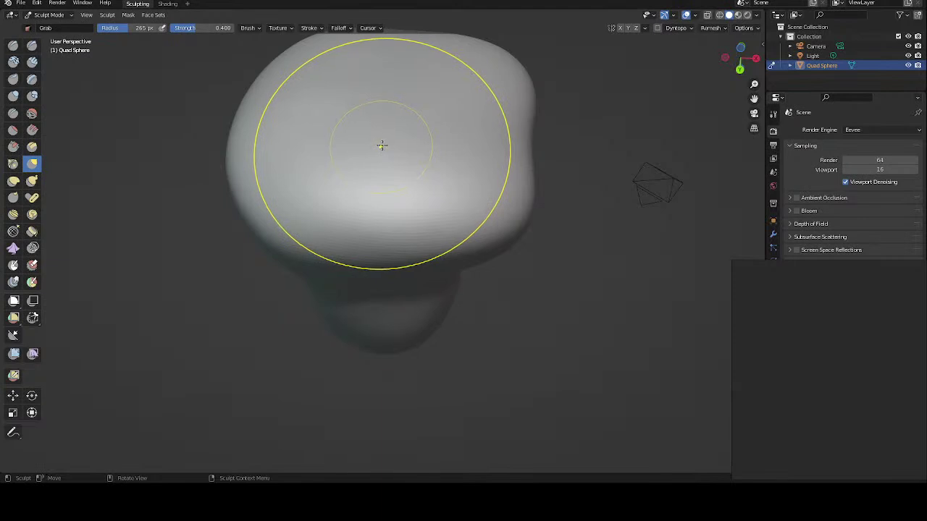
pyautogui.moveTo(382, 146); pyautogui.dragTo(381, 157, button='middle')
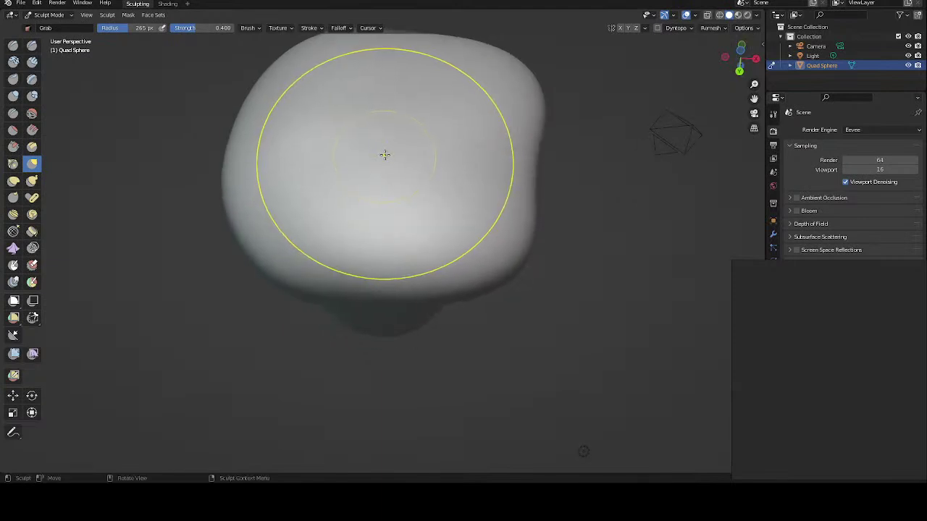
pyautogui.moveTo(385, 154); pyautogui.dragTo(386, 164)
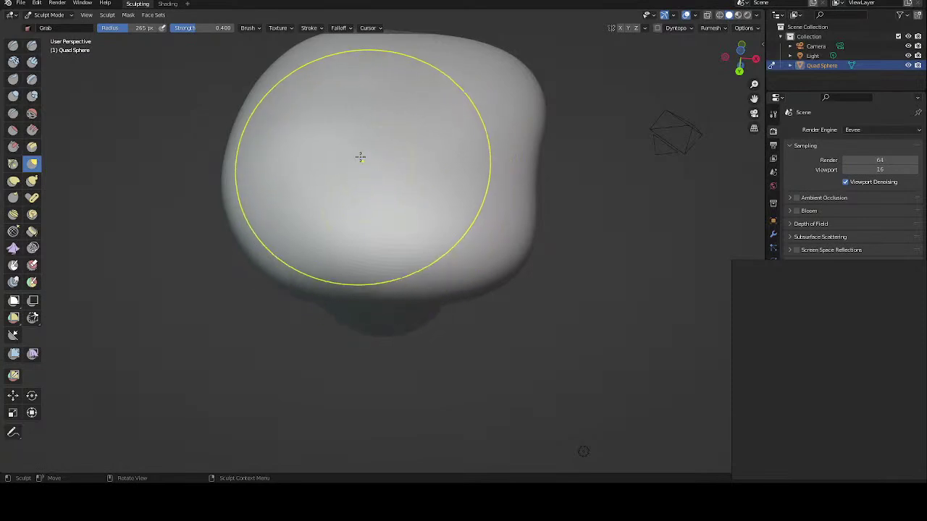
pyautogui.press('f')
pyautogui.click(296, 137)
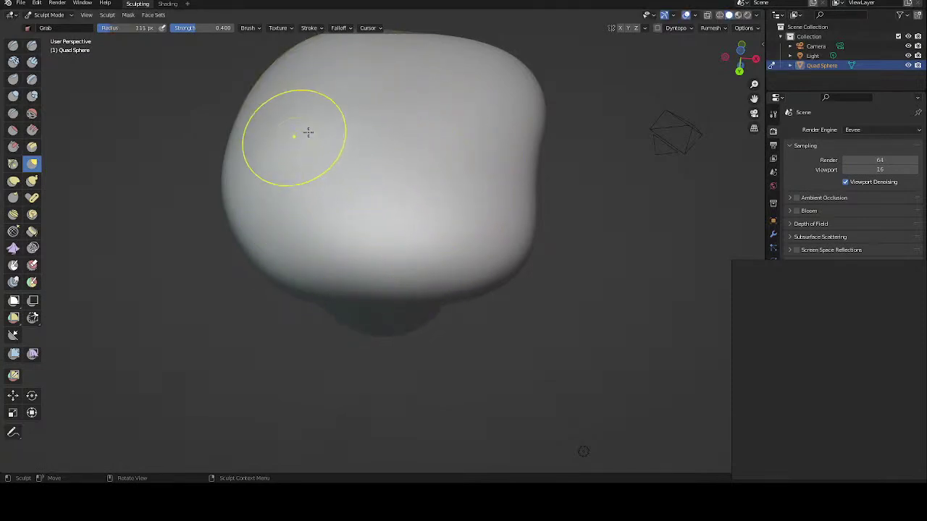
# Step: Enlarge the brush to 186 px and press a dent into the underside's centre
pyautogui.moveTo(357, 137)
pyautogui.mouseDown(button='middle')
pyautogui.moveTo(324, 218)
pyautogui.moveTo(326, 188)
pyautogui.mouseUp(button='middle')
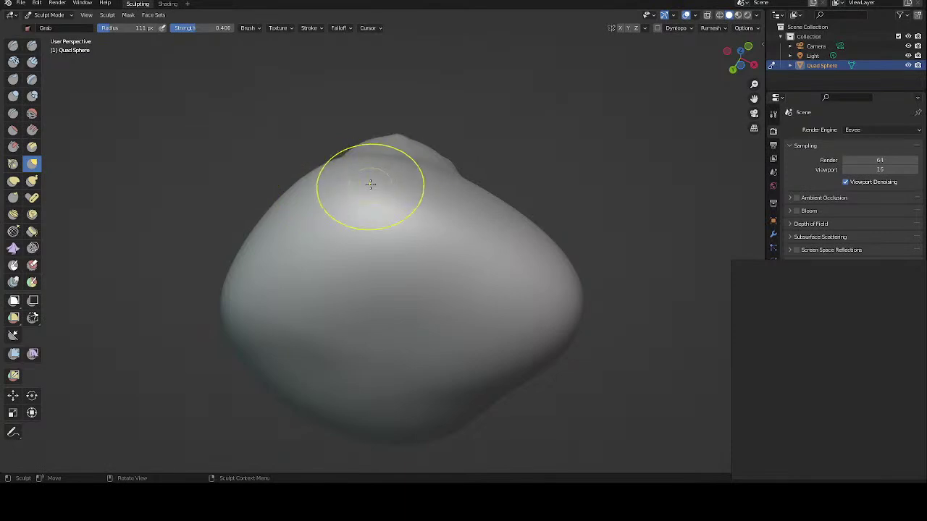
pyautogui.press('f')
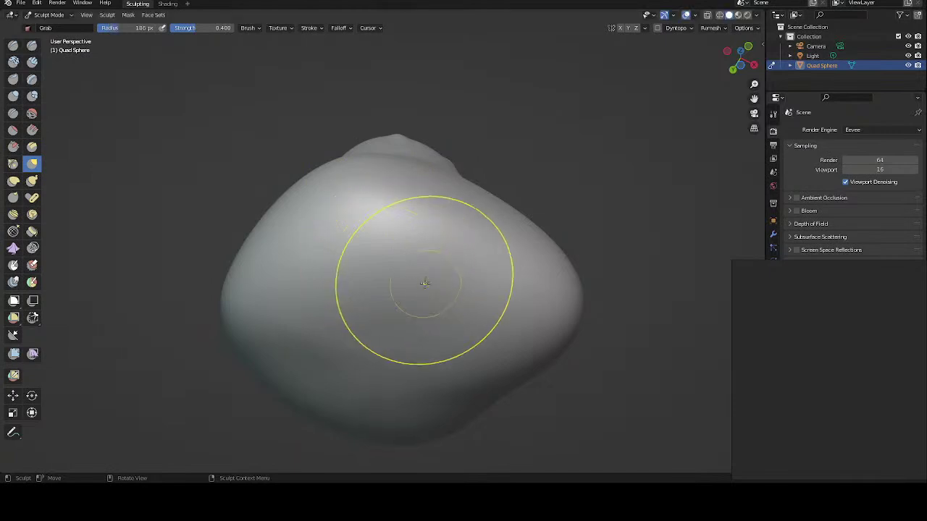
pyautogui.click(514, 282)
pyautogui.moveTo(393, 207); pyautogui.dragTo(393, 153, button='middle')
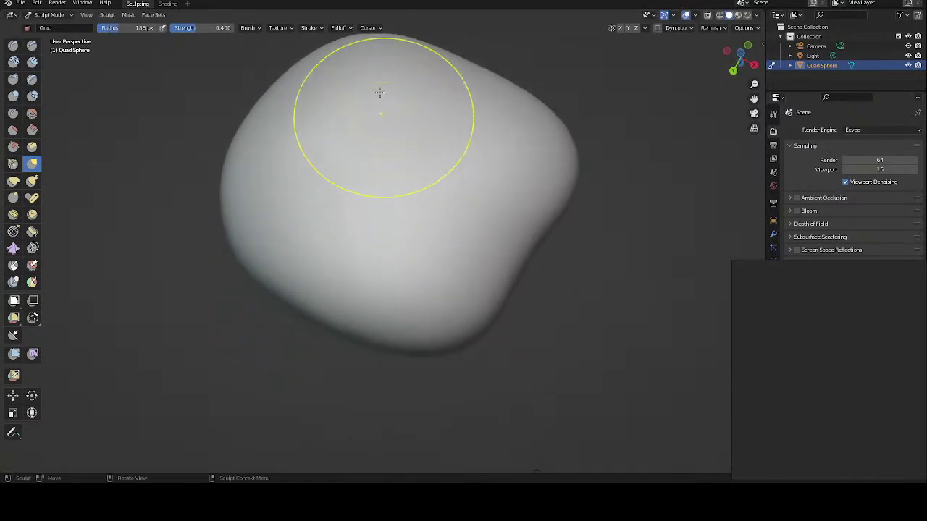
pyautogui.moveTo(358, 90); pyautogui.dragTo(391, 109)
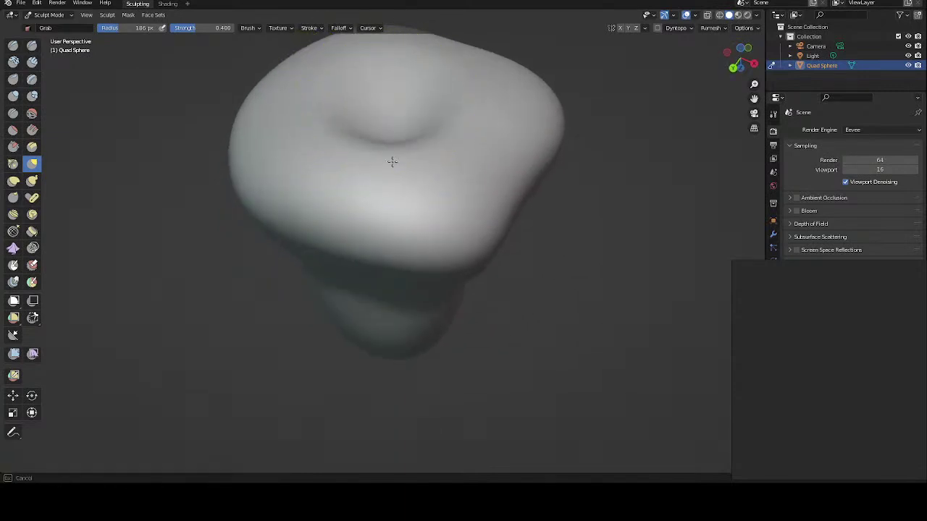
pyautogui.moveTo(372, 75)
pyautogui.mouseDown(button='middle')
pyautogui.moveTo(357, 115)
pyautogui.moveTo(331, 117)
pyautogui.mouseUp(button='middle')
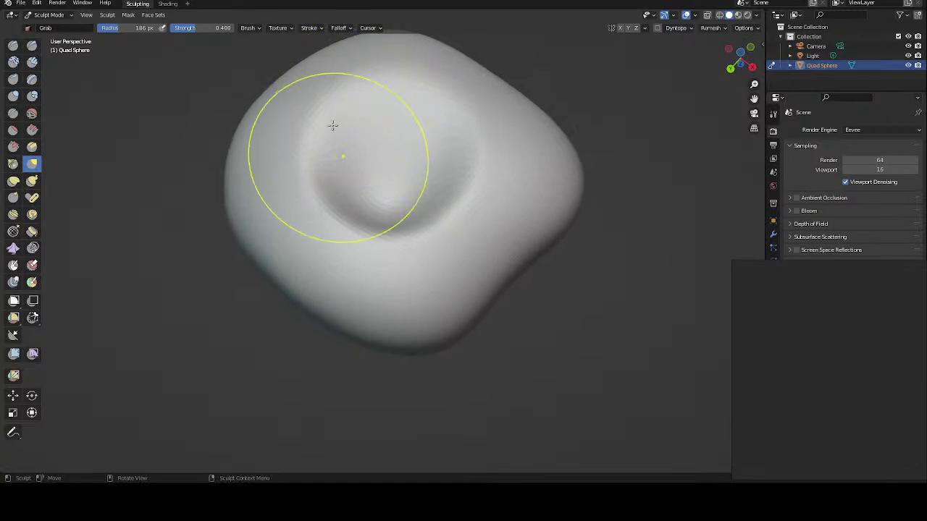
# Step: Switch to the Draw brush and deepen the underside dent into a wide hollow
pyautogui.click(13, 46)
pyautogui.moveTo(372, 146)
pyautogui.mouseDown()
pyautogui.moveTo(366, 158)
pyautogui.moveTo(391, 184)
pyautogui.mouseUp()
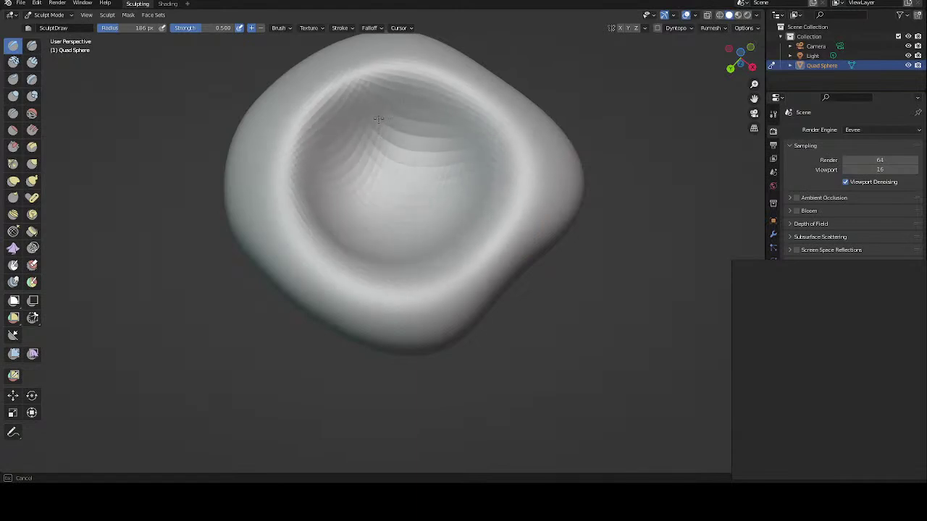
pyautogui.moveTo(428, 155); pyautogui.dragTo(382, 163)
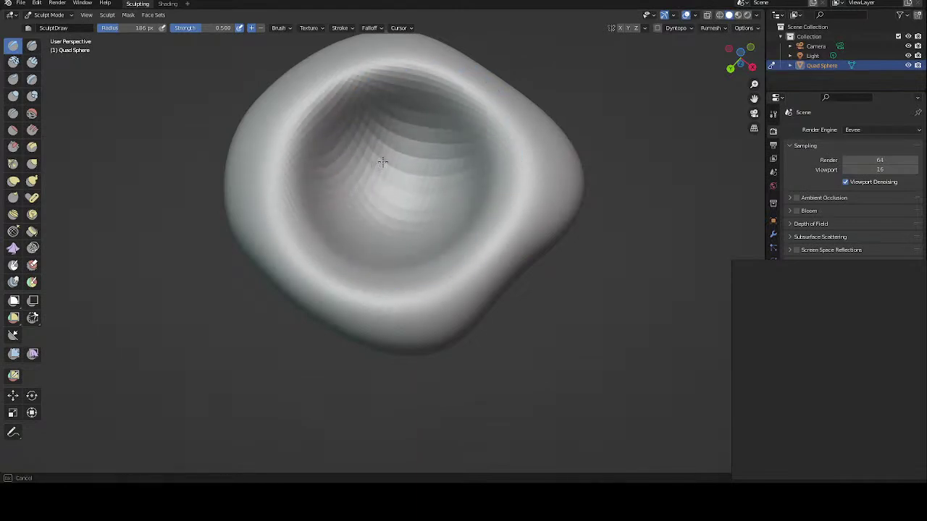
pyautogui.moveTo(410, 111); pyautogui.dragTo(414, 147, button='middle')
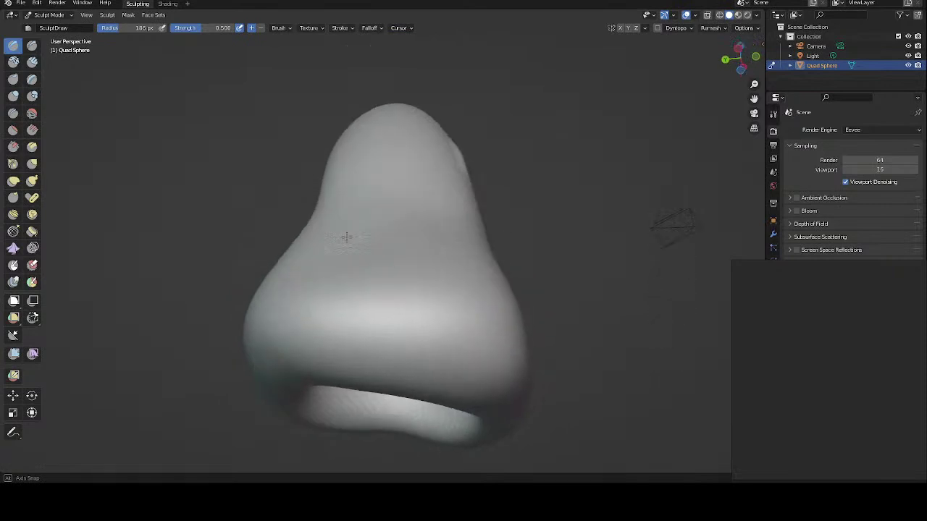
pyautogui.moveTo(413, 147)
pyautogui.mouseDown()
pyautogui.moveTo(318, 207)
pyautogui.moveTo(350, 177)
pyautogui.moveTo(476, 186)
pyautogui.moveTo(408, 294)
pyautogui.moveTo(418, 162)
pyautogui.mouseUp()
pyautogui.moveTo(417, 162)
pyautogui.mouseDown(button='middle')
pyautogui.moveTo(350, 187)
pyautogui.moveTo(318, 255)
pyautogui.moveTo(381, 246)
pyautogui.moveTo(286, 248)
pyautogui.moveTo(326, 233)
pyautogui.mouseUp(button='middle')
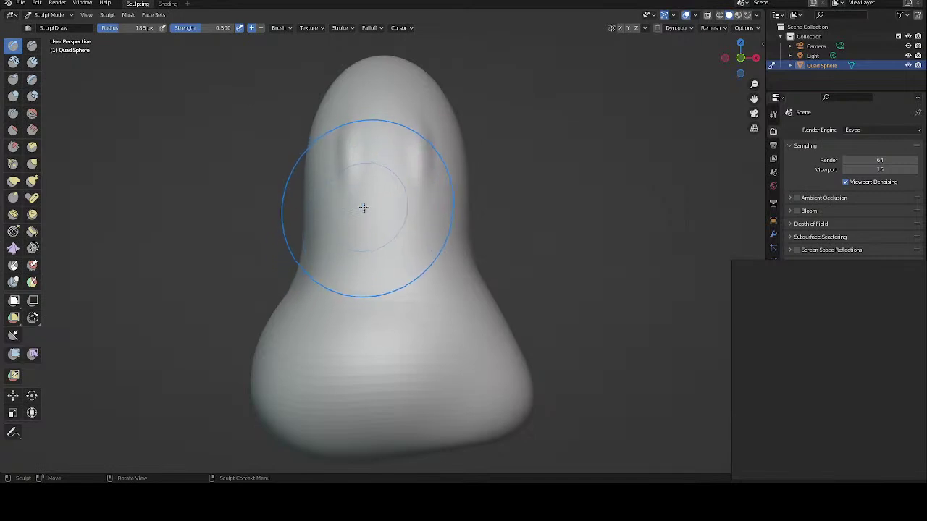
pyautogui.moveTo(365, 190)
pyautogui.mouseDown(button='middle')
pyautogui.moveTo(354, 129)
pyautogui.moveTo(329, 96)
pyautogui.mouseUp(button='middle')
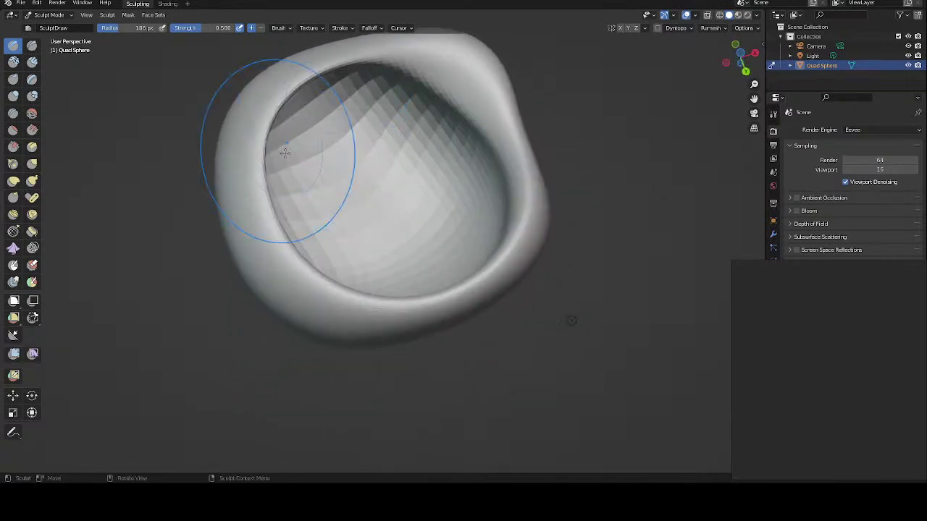
pyautogui.moveTo(285, 152); pyautogui.dragTo(210, 258, button='middle')
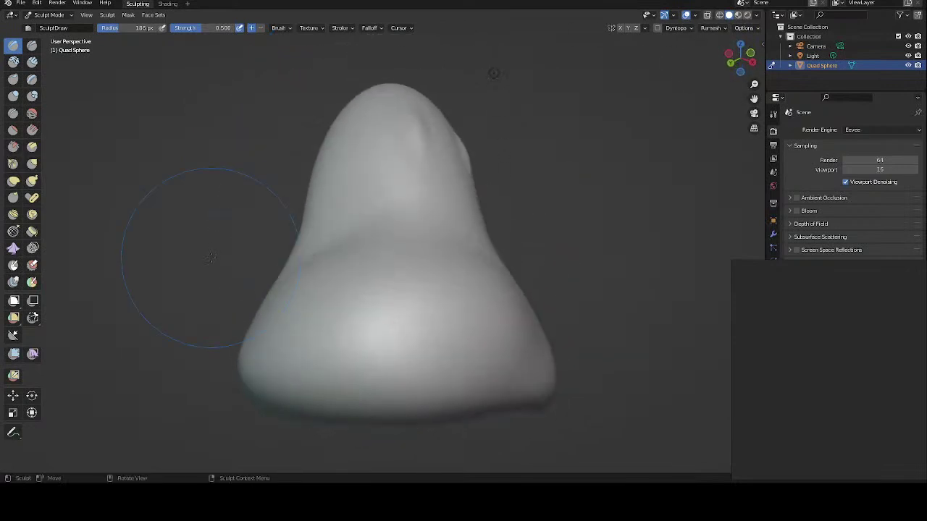
pyautogui.moveTo(400, 159); pyautogui.dragTo(341, 193, button='middle')
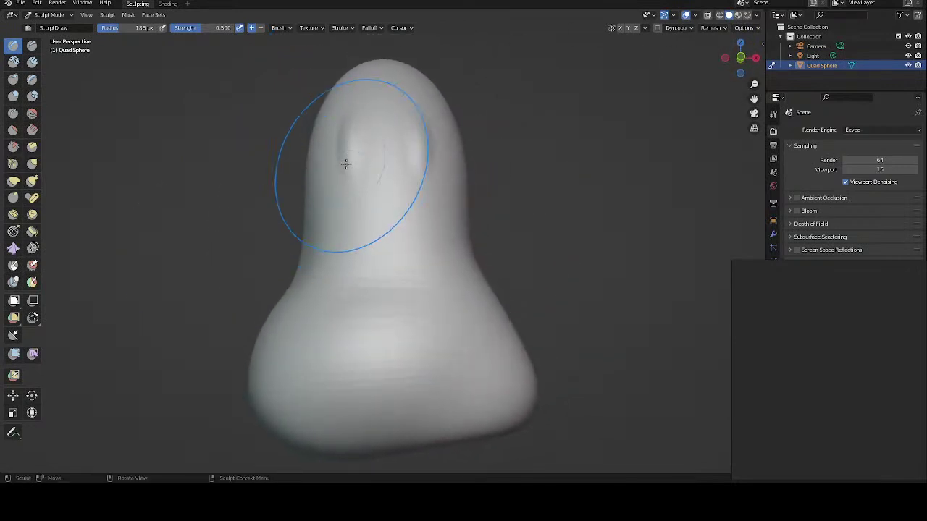
# Step: Voxel-remesh the ghost with a 0.01 m voxel size
pyautogui.click(710, 29)
pyautogui.write('0.01 m')
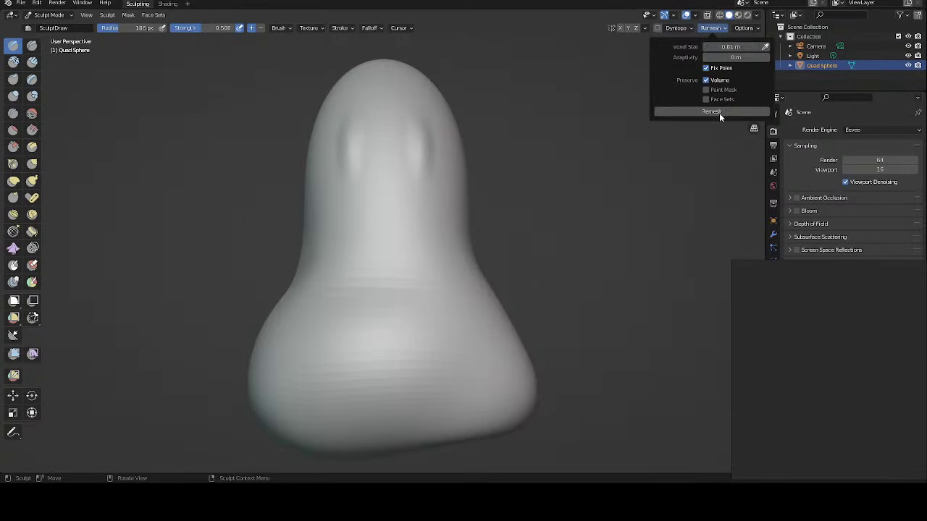
pyautogui.click(720, 113)
pyautogui.click(712, 111)
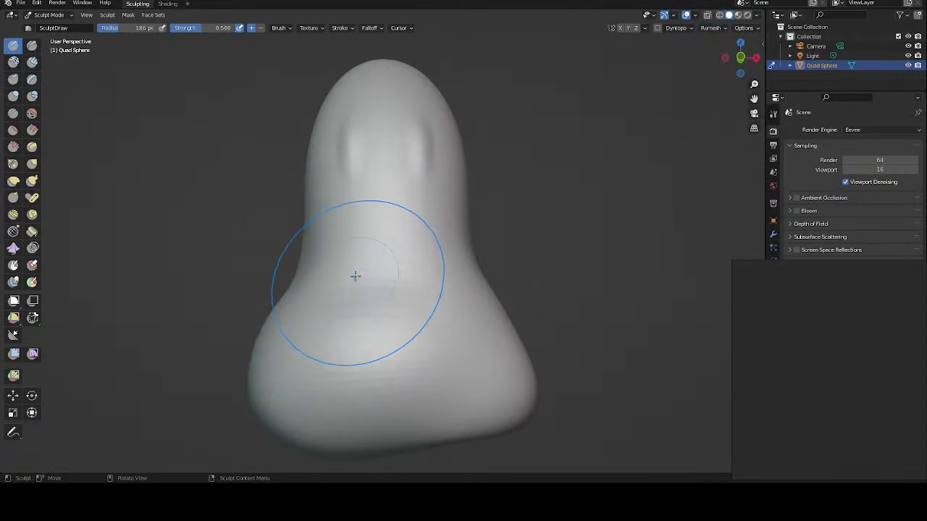
# Step: Sculpt inside the ghost's hollow underside with the Draw brush, then return to a front view
pyautogui.moveTo(355, 275); pyautogui.dragTo(288, 186, button='middle')
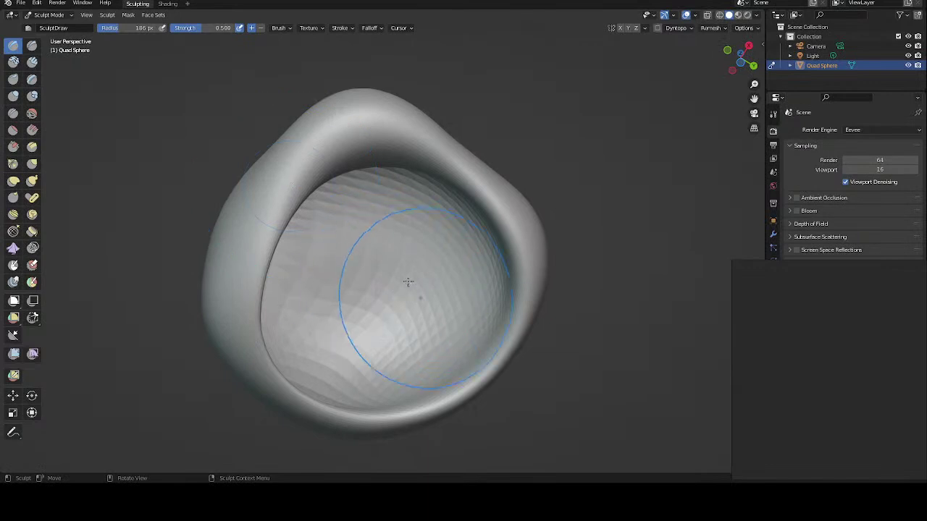
pyautogui.moveTo(408, 281); pyautogui.dragTo(410, 265)
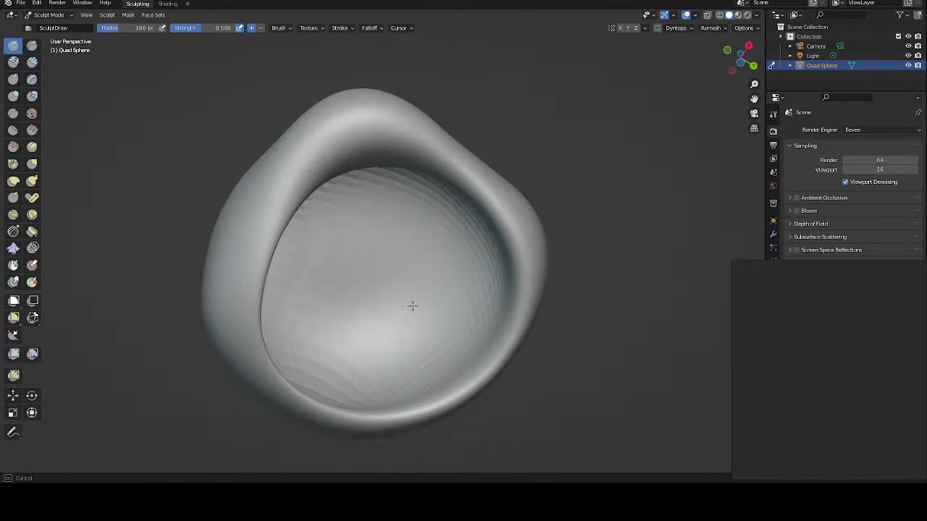
pyautogui.moveTo(349, 255); pyautogui.dragTo(339, 205, button='middle')
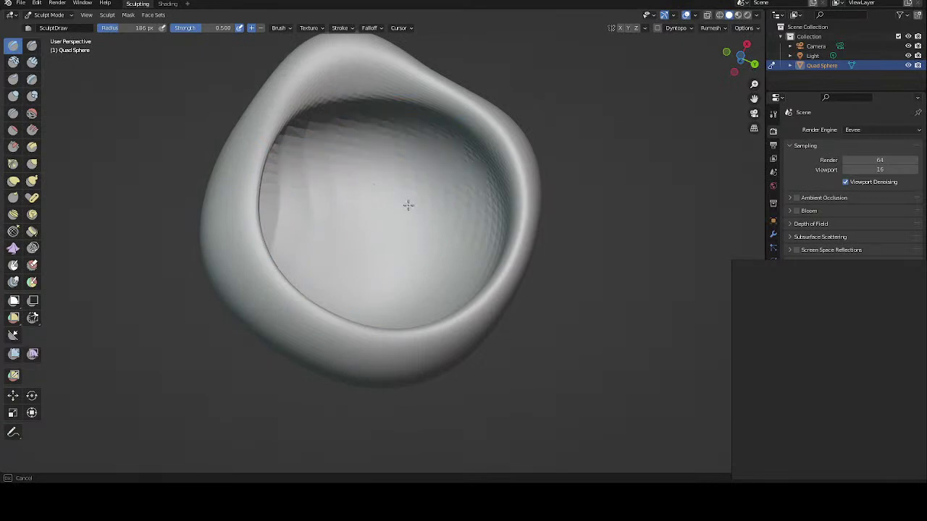
pyautogui.moveTo(395, 186)
pyautogui.mouseDown(button='middle')
pyautogui.moveTo(370, 331)
pyautogui.moveTo(341, 338)
pyautogui.moveTo(331, 325)
pyautogui.mouseUp(button='middle')
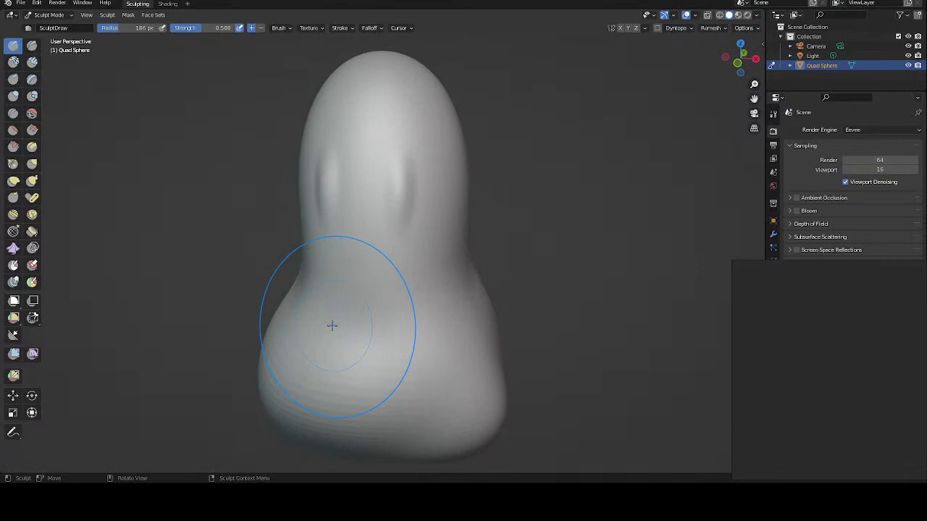
pyautogui.moveTo(314, 273); pyautogui.dragTo(274, 254, button='middle')
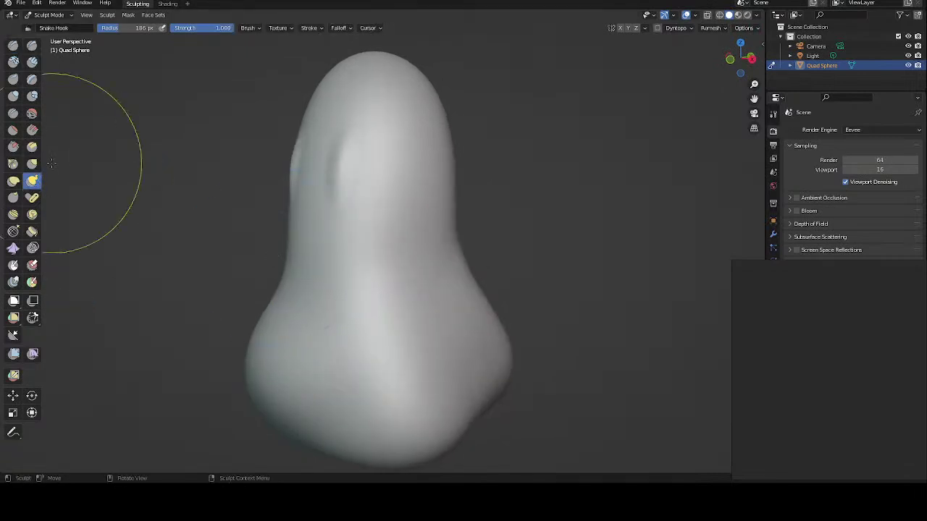
pyautogui.moveTo(345, 249)
pyautogui.mouseDown(button='middle')
pyautogui.moveTo(362, 256)
pyautogui.moveTo(336, 277)
pyautogui.mouseUp(button='middle')
# Step: Shrink the Snake Hook radius to 147 px, then pull the lower right hem out and curl it up
pyautogui.press('f')
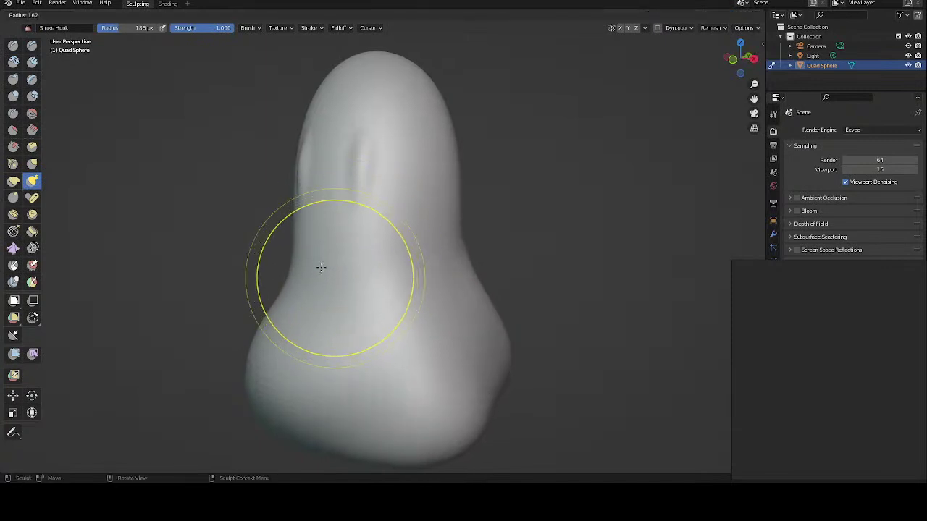
pyautogui.click(321, 268)
pyautogui.moveTo(447, 325); pyautogui.dragTo(472, 308, button='middle')
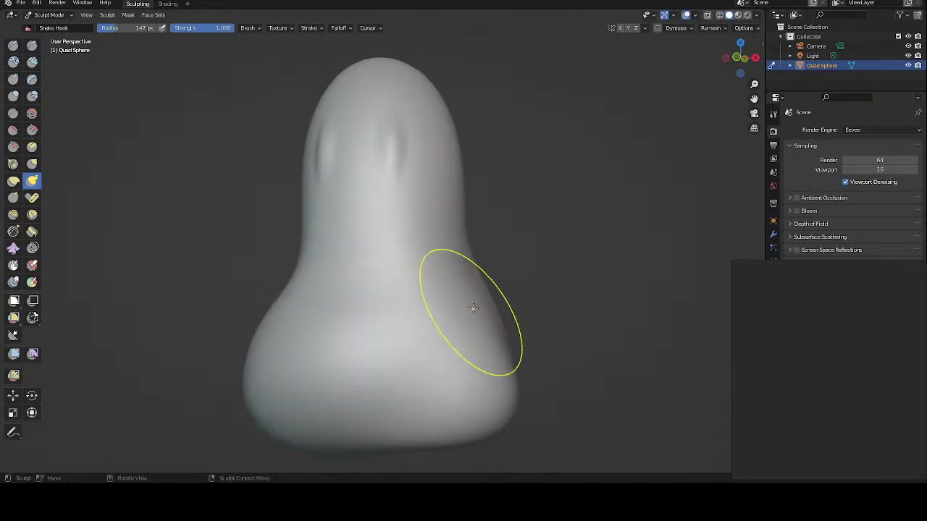
pyautogui.moveTo(510, 408); pyautogui.dragTo(517, 366)
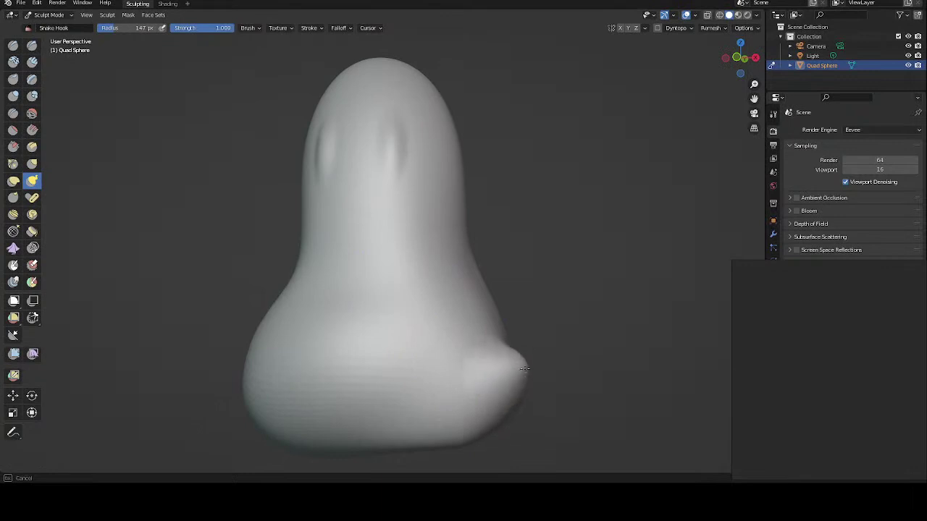
pyautogui.moveTo(517, 355); pyautogui.dragTo(471, 293, button='middle')
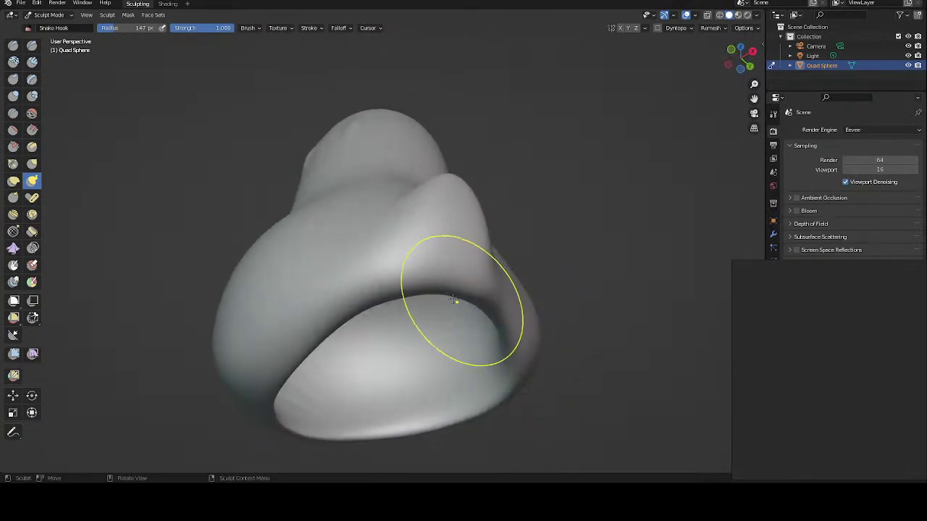
pyautogui.moveTo(455, 292)
pyautogui.mouseDown()
pyautogui.moveTo(455, 258)
pyautogui.moveTo(459, 265)
pyautogui.moveTo(381, 297)
pyautogui.mouseUp()
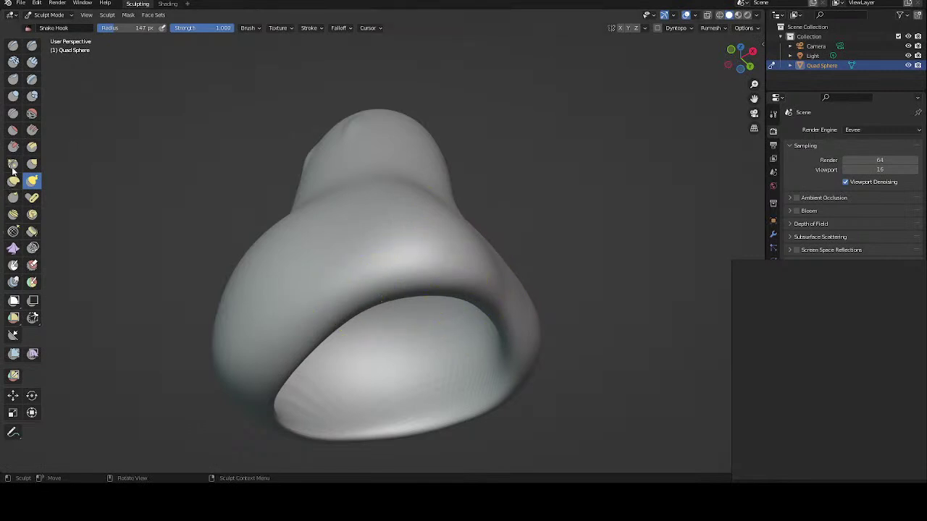
# Step: Enlarge the Grab brush to 196 px, then lift the flap's rim and fold its surface down
pyautogui.press('f')
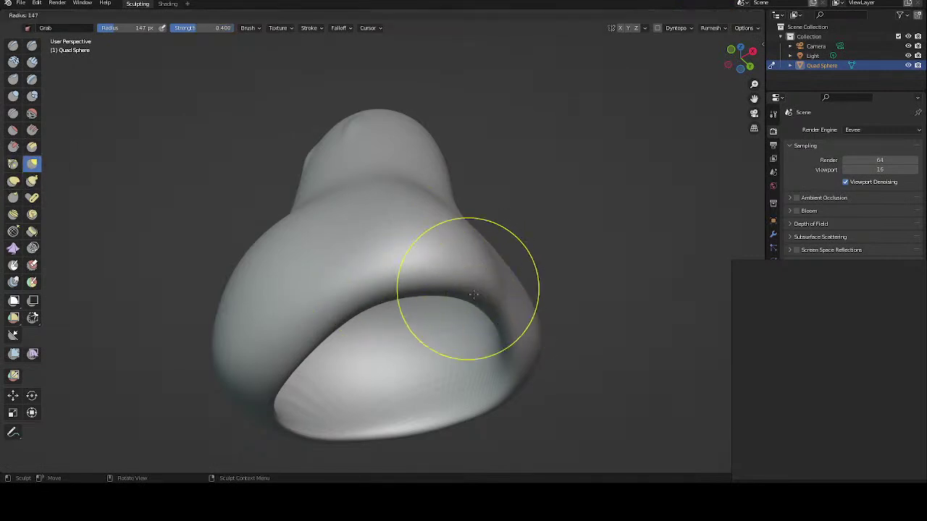
pyautogui.click(487, 290)
pyautogui.moveTo(455, 290)
pyautogui.mouseDown()
pyautogui.moveTo(486, 246)
pyautogui.moveTo(465, 266)
pyautogui.mouseUp()
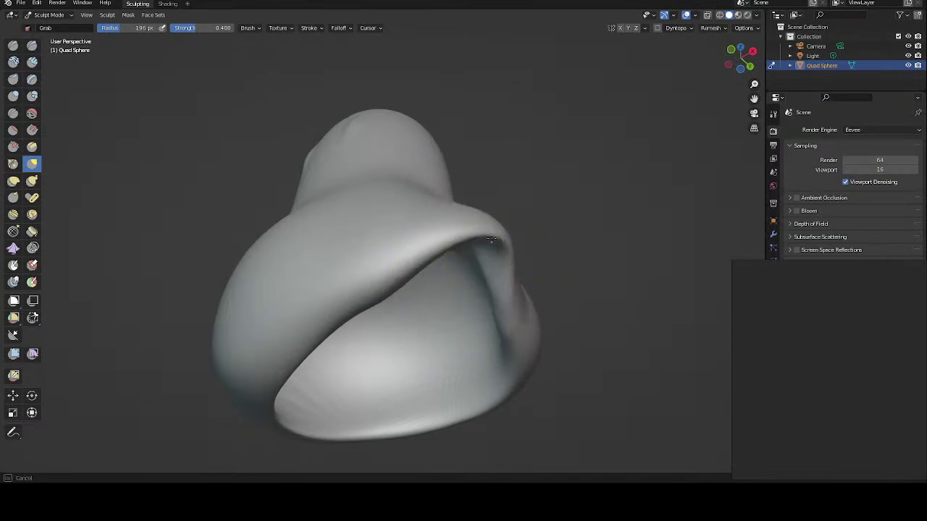
pyautogui.moveTo(471, 257); pyautogui.dragTo(427, 257, button='middle')
pyautogui.moveTo(427, 257)
pyautogui.mouseDown()
pyautogui.moveTo(457, 268)
pyautogui.moveTo(457, 341)
pyautogui.mouseUp()
pyautogui.moveTo(456, 340); pyautogui.dragTo(434, 187, button='middle')
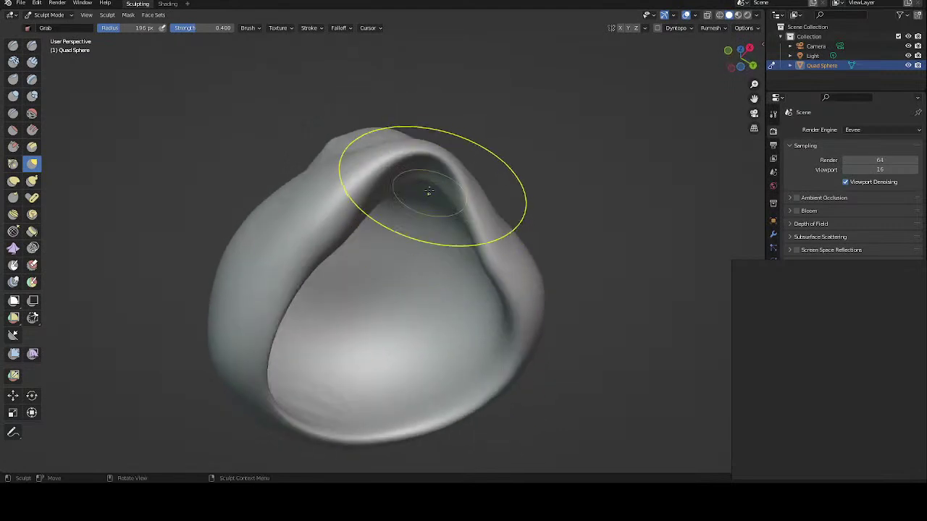
pyautogui.moveTo(413, 176)
pyautogui.mouseDown()
pyautogui.moveTo(435, 114)
pyautogui.moveTo(441, 144)
pyautogui.mouseUp()
pyautogui.moveTo(442, 144); pyautogui.dragTo(441, 218, button='middle')
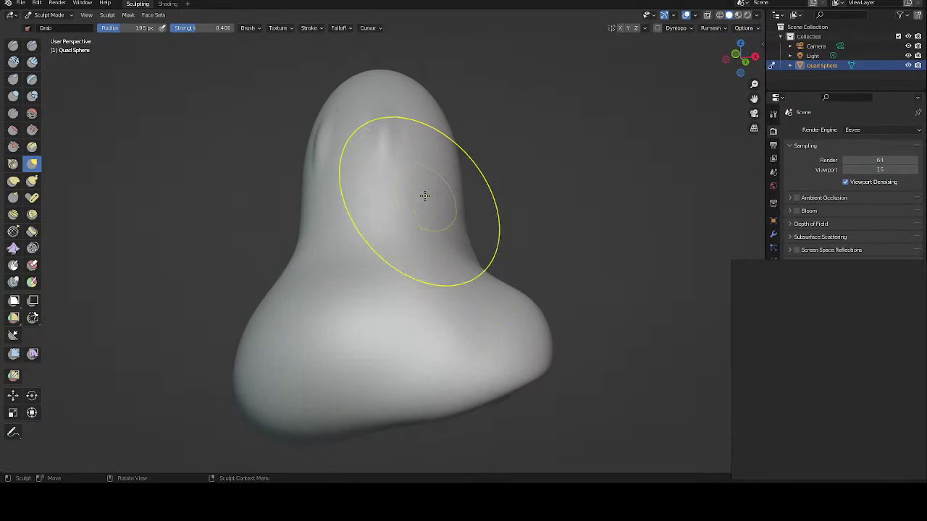
# Step: Pull the flap's rim downward, then crease the hem lobe and pull it outward
pyautogui.moveTo(421, 193); pyautogui.dragTo(413, 202, button='middle')
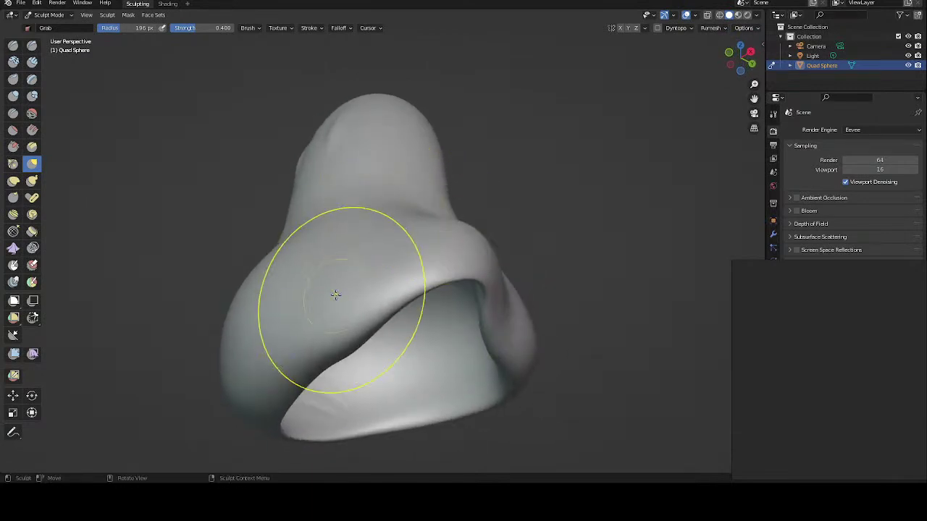
pyautogui.moveTo(335, 294)
pyautogui.mouseDown(button='middle')
pyautogui.moveTo(377, 298)
pyautogui.moveTo(300, 282)
pyautogui.moveTo(330, 353)
pyautogui.mouseUp(button='middle')
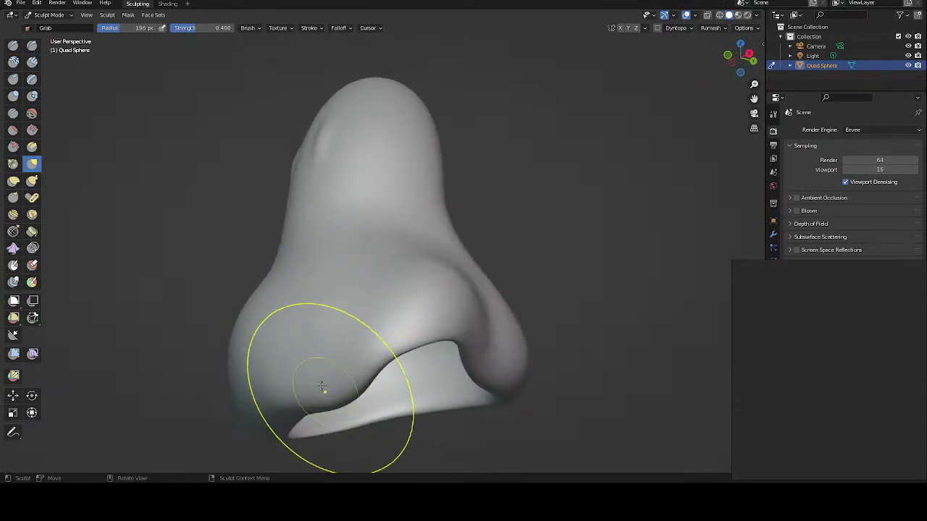
pyautogui.moveTo(326, 378)
pyautogui.mouseDown()
pyautogui.moveTo(349, 396)
pyautogui.moveTo(321, 352)
pyautogui.mouseUp()
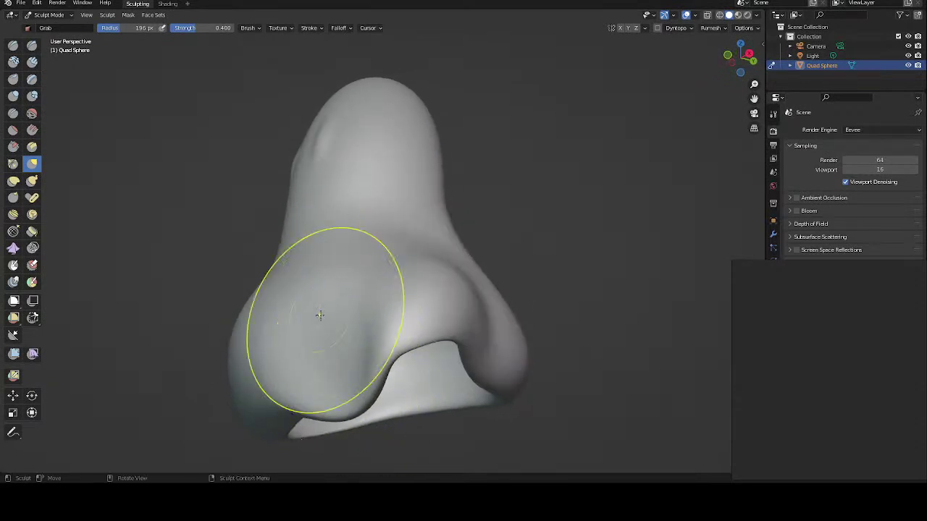
pyautogui.moveTo(321, 321)
pyautogui.mouseDown(button='middle')
pyautogui.moveTo(472, 307)
pyautogui.moveTo(517, 341)
pyautogui.mouseUp(button='middle')
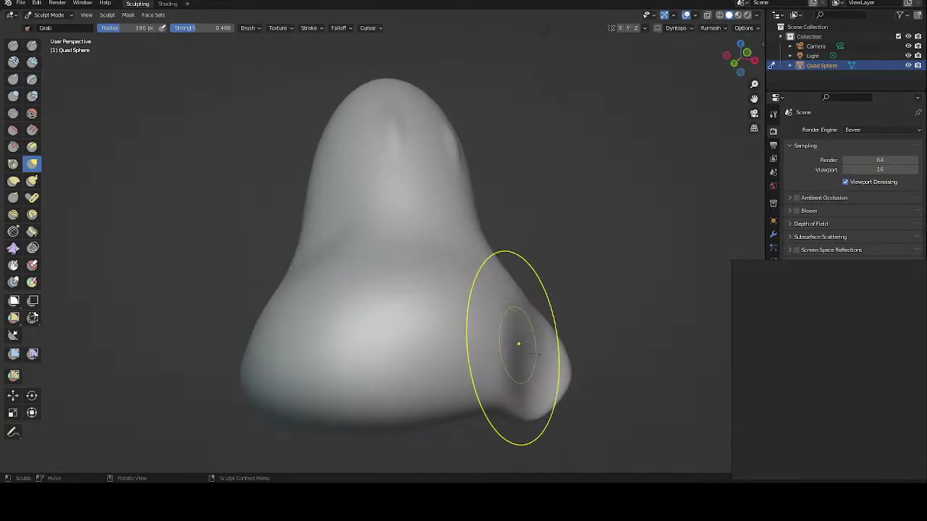
pyautogui.moveTo(532, 349); pyautogui.dragTo(505, 327)
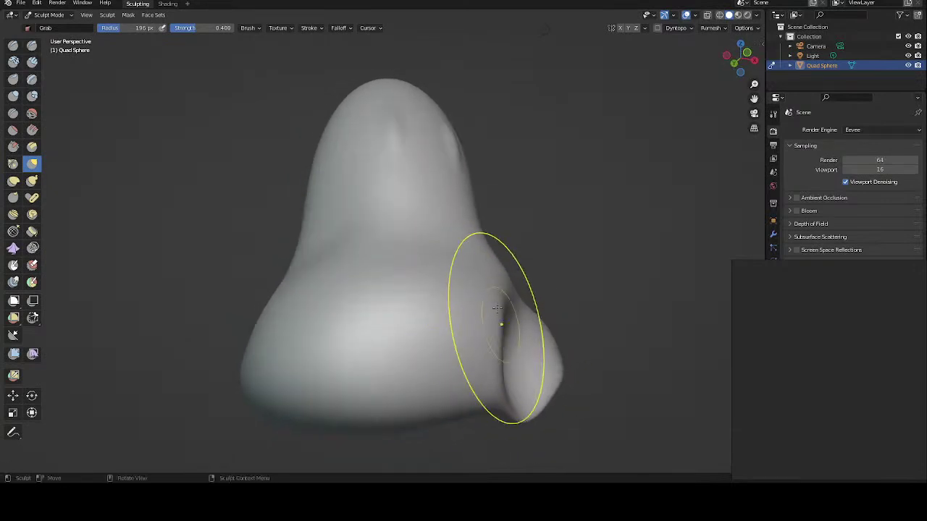
pyautogui.moveTo(505, 326); pyautogui.dragTo(427, 326, button='middle')
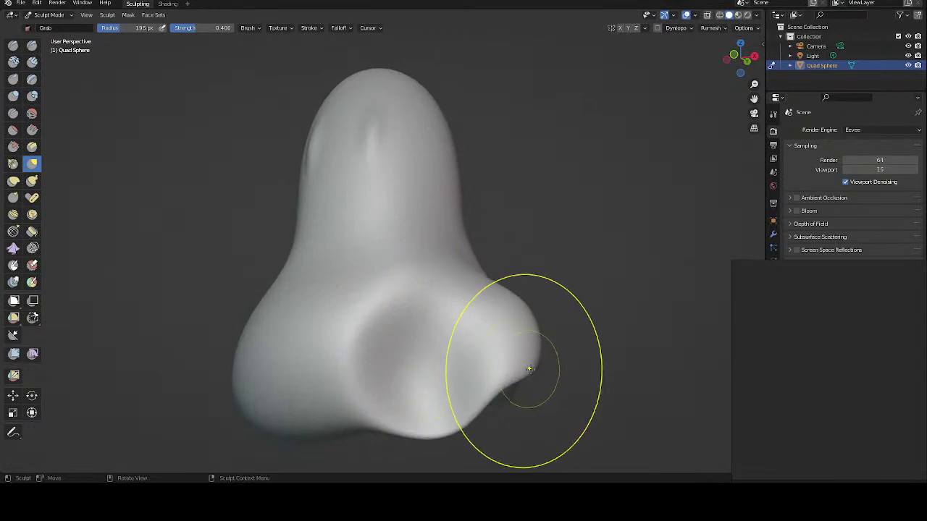
pyautogui.moveTo(539, 322); pyautogui.dragTo(523, 283, button='middle')
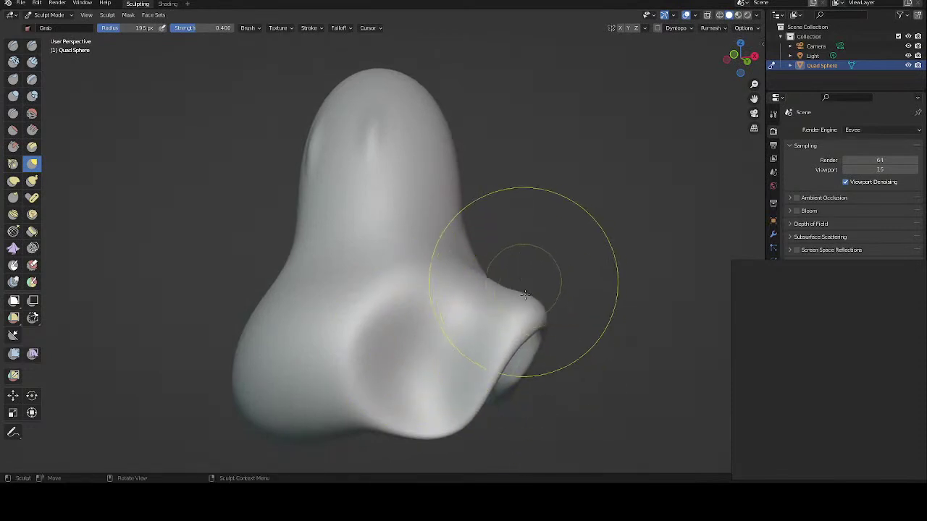
pyautogui.moveTo(524, 281)
pyautogui.mouseDown()
pyautogui.moveTo(540, 296)
pyautogui.moveTo(472, 326)
pyautogui.mouseUp()
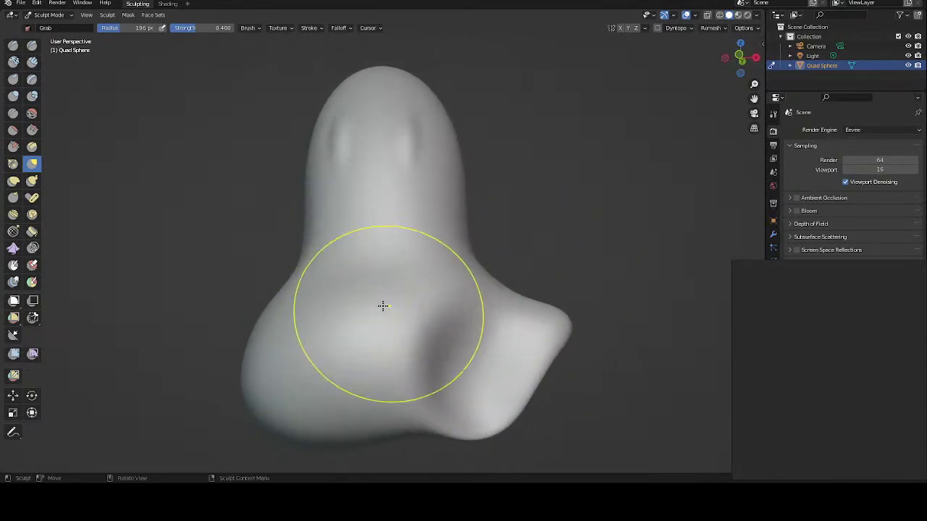
# Step: Reshape the hem lobe and flap, smoothing and raising the lower crease
pyautogui.moveTo(383, 307); pyautogui.dragTo(348, 300, button='middle')
pyautogui.moveTo(333, 324); pyautogui.dragTo(367, 314)
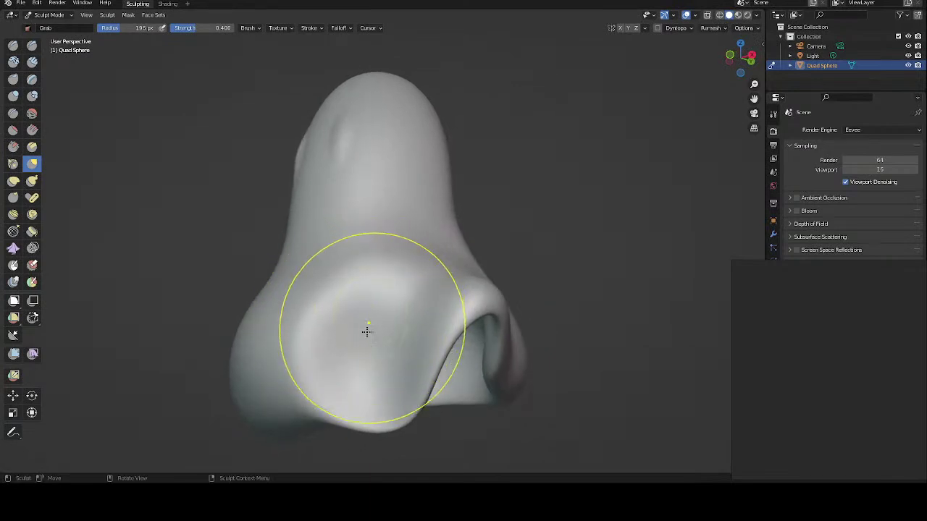
pyautogui.moveTo(367, 329)
pyautogui.mouseDown(button='middle')
pyautogui.moveTo(343, 299)
pyautogui.moveTo(290, 341)
pyautogui.mouseUp(button='middle')
pyautogui.moveTo(289, 341); pyautogui.dragTo(280, 341)
pyautogui.moveTo(280, 341)
pyautogui.mouseDown(button='middle')
pyautogui.moveTo(443, 308)
pyautogui.moveTo(424, 290)
pyautogui.moveTo(427, 274)
pyautogui.mouseUp(button='middle')
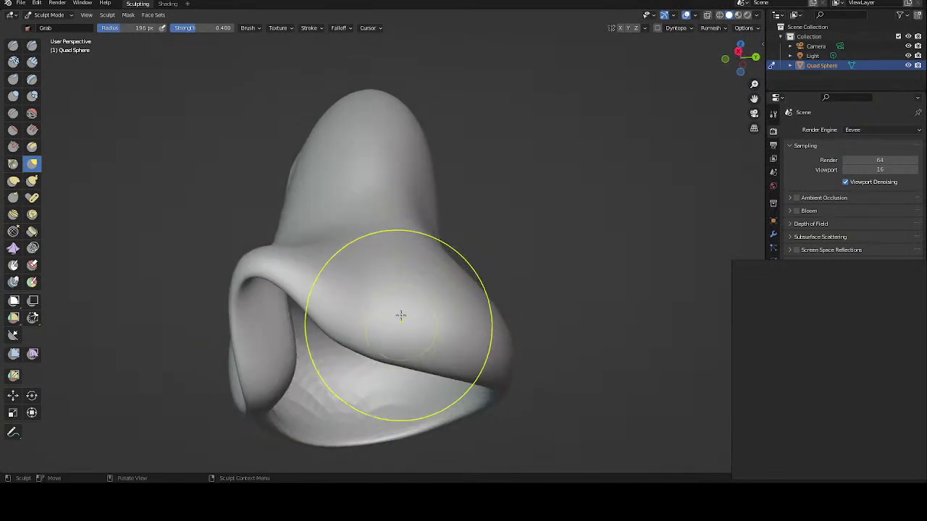
pyautogui.moveTo(390, 297)
pyautogui.mouseDown()
pyautogui.moveTo(375, 337)
pyautogui.moveTo(386, 306)
pyautogui.mouseUp()
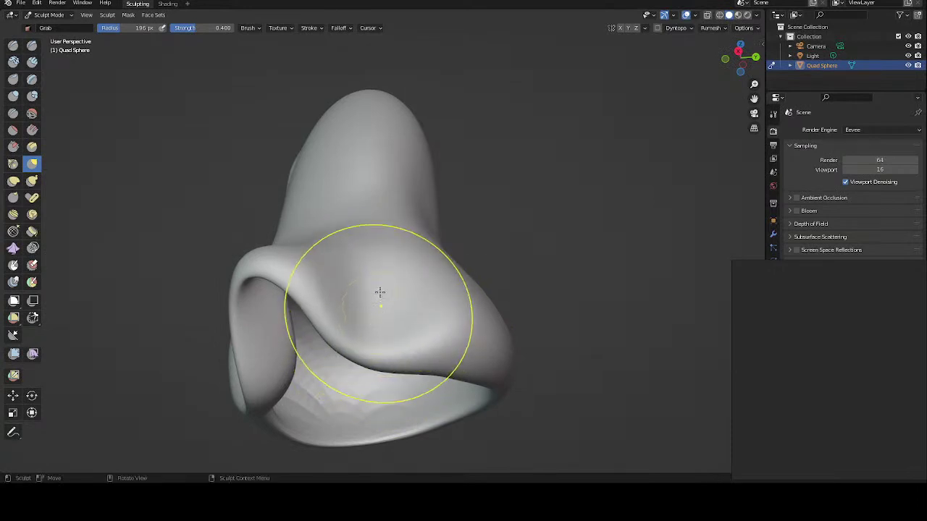
pyautogui.moveTo(378, 294)
pyautogui.mouseDown(button='middle')
pyautogui.moveTo(423, 304)
pyautogui.moveTo(421, 290)
pyautogui.mouseUp(button='middle')
# Step: Pull the flap's arch up and right, then reshape the fold's lower lip and left side
pyautogui.moveTo(420, 290); pyautogui.dragTo(428, 276)
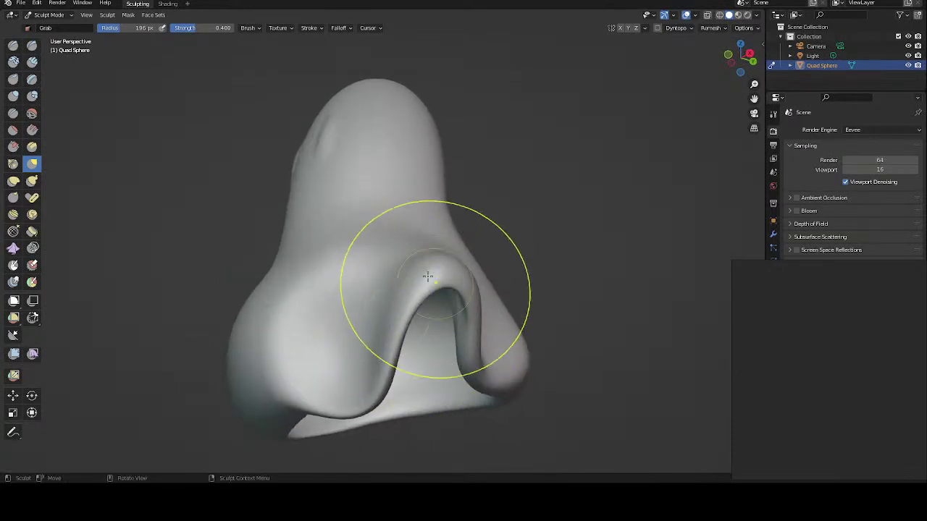
pyautogui.moveTo(402, 324); pyautogui.dragTo(378, 307, button='middle')
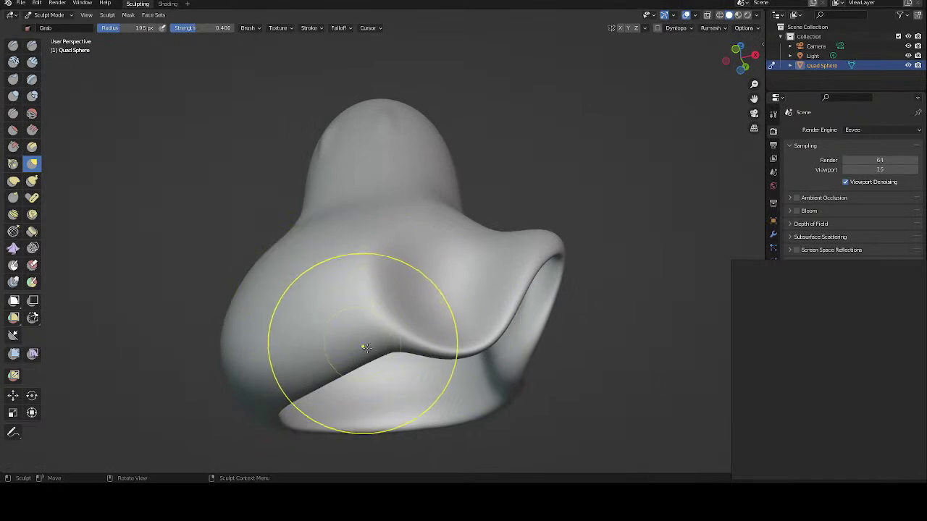
pyautogui.moveTo(362, 346)
pyautogui.mouseDown()
pyautogui.moveTo(331, 311)
pyautogui.moveTo(327, 275)
pyautogui.moveTo(340, 287)
pyautogui.moveTo(352, 275)
pyautogui.mouseUp()
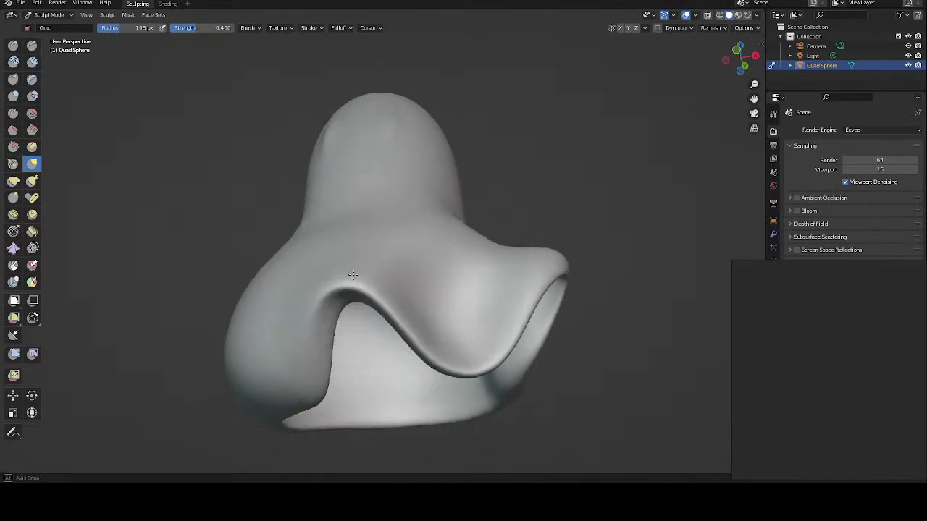
pyautogui.moveTo(352, 276); pyautogui.dragTo(360, 266, button='middle')
pyautogui.moveTo(402, 291); pyautogui.dragTo(388, 335, button='middle')
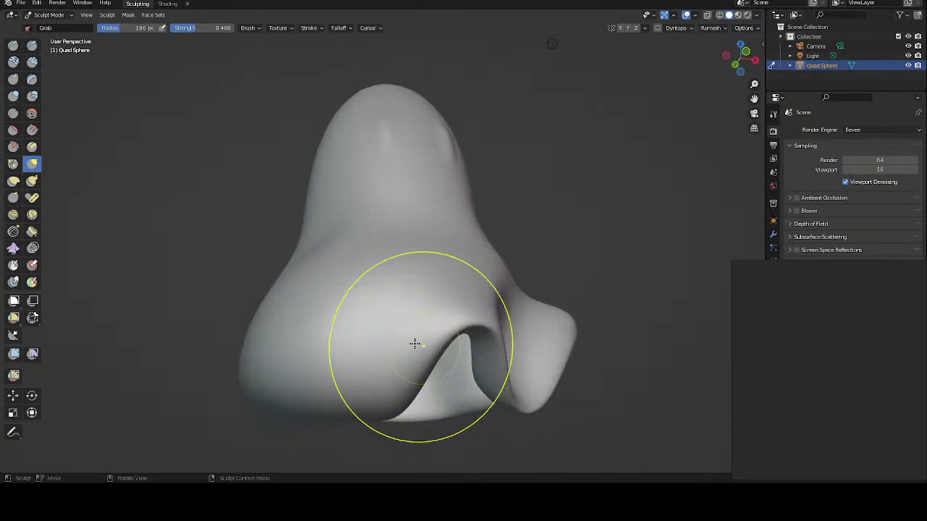
pyautogui.moveTo(414, 341)
pyautogui.mouseDown()
pyautogui.moveTo(415, 371)
pyautogui.moveTo(401, 356)
pyautogui.mouseUp()
pyautogui.moveTo(384, 304); pyautogui.dragTo(355, 319, button='middle')
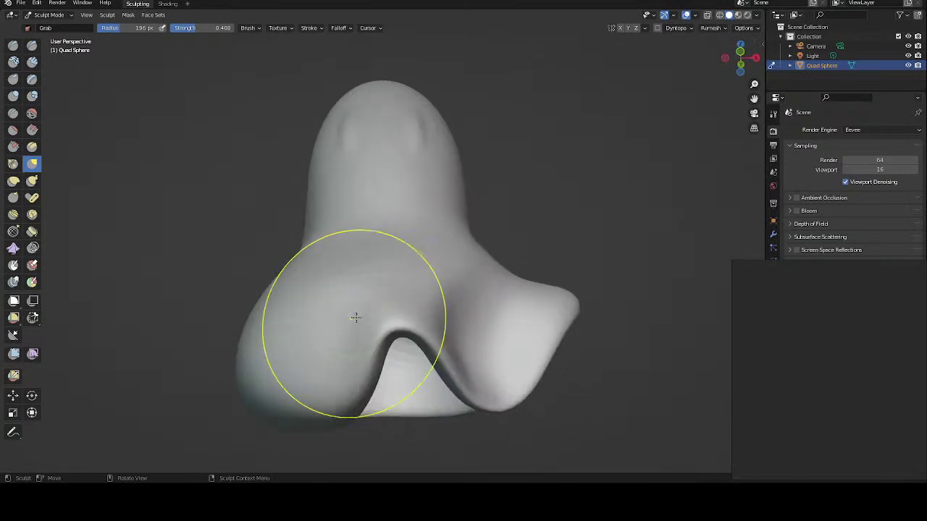
pyautogui.moveTo(358, 353)
pyautogui.mouseDown()
pyautogui.moveTo(390, 360)
pyautogui.moveTo(369, 306)
pyautogui.mouseUp()
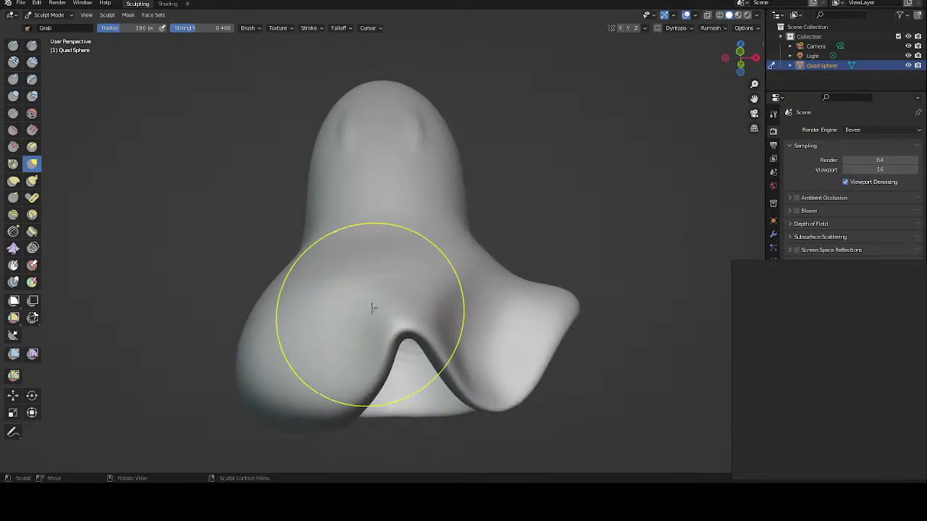
# Step: Lift the hem's left lobe upward into a second fold and inspect the draped hem
pyautogui.moveTo(369, 307); pyautogui.dragTo(341, 289, button='middle')
pyautogui.moveTo(284, 328)
pyautogui.mouseDown()
pyautogui.moveTo(270, 313)
pyautogui.moveTo(278, 290)
pyautogui.moveTo(300, 310)
pyautogui.moveTo(269, 289)
pyautogui.mouseUp()
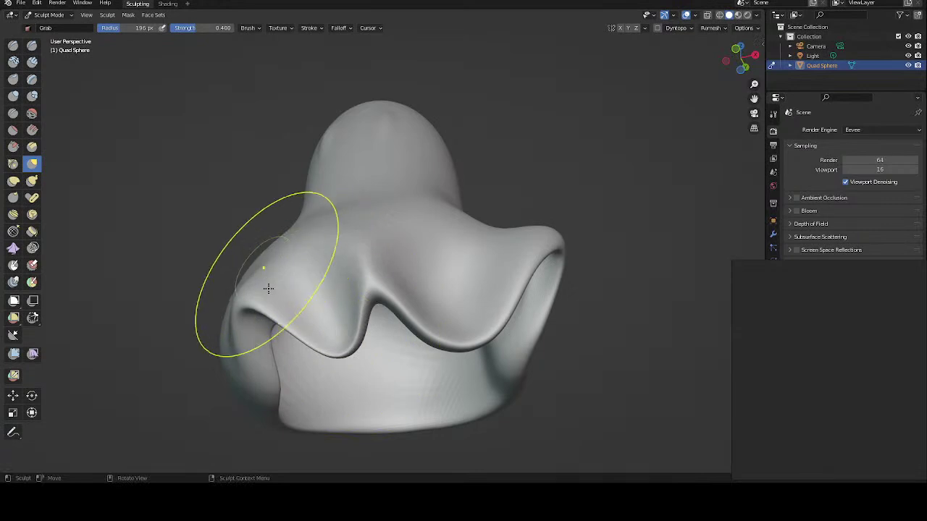
pyautogui.moveTo(269, 290)
pyautogui.mouseDown(button='middle')
pyautogui.moveTo(319, 337)
pyautogui.moveTo(265, 360)
pyautogui.mouseUp(button='middle')
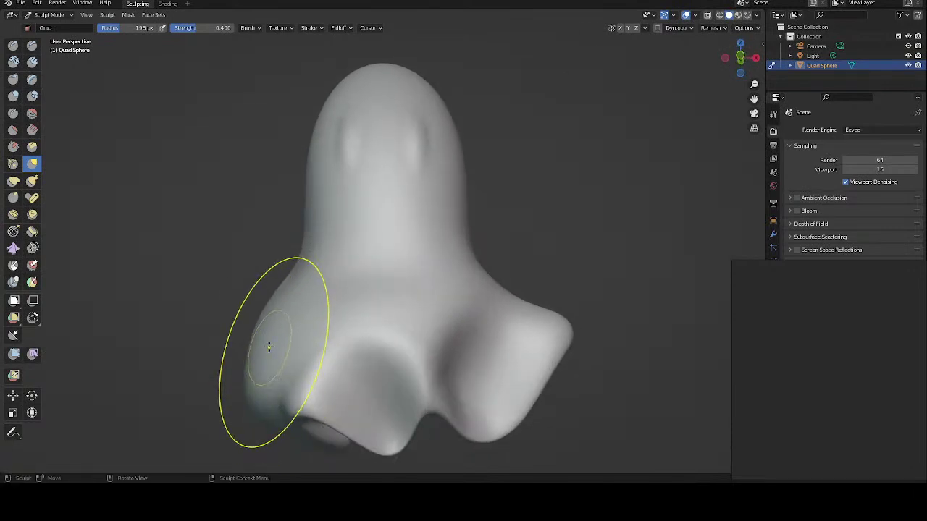
pyautogui.moveTo(312, 265)
pyautogui.mouseDown(button='middle')
pyautogui.moveTo(341, 215)
pyautogui.moveTo(369, 224)
pyautogui.moveTo(431, 213)
pyautogui.moveTo(472, 227)
pyautogui.moveTo(399, 285)
pyautogui.moveTo(421, 272)
pyautogui.moveTo(384, 263)
pyautogui.mouseUp(button='middle')
pyautogui.moveTo(384, 284); pyautogui.dragTo(398, 281, button='middle')
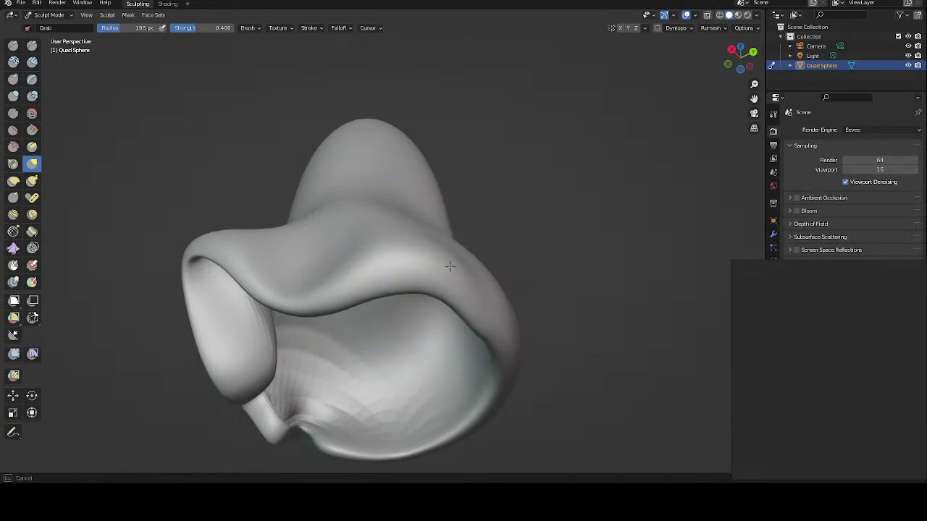
pyautogui.moveTo(441, 214); pyautogui.dragTo(368, 352, button='middle')
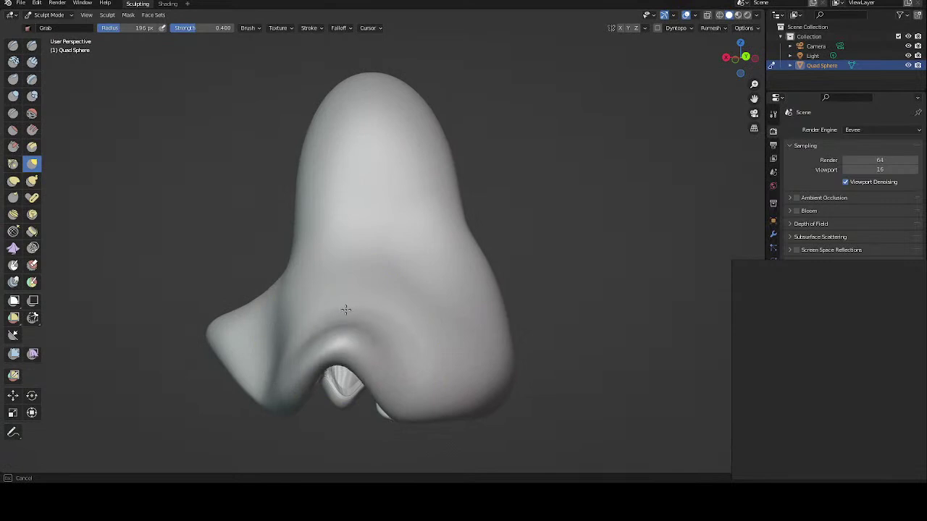
pyautogui.moveTo(331, 299)
pyautogui.mouseDown(button='middle')
pyautogui.moveTo(279, 316)
pyautogui.moveTo(321, 290)
pyautogui.moveTo(355, 244)
pyautogui.mouseUp(button='middle')
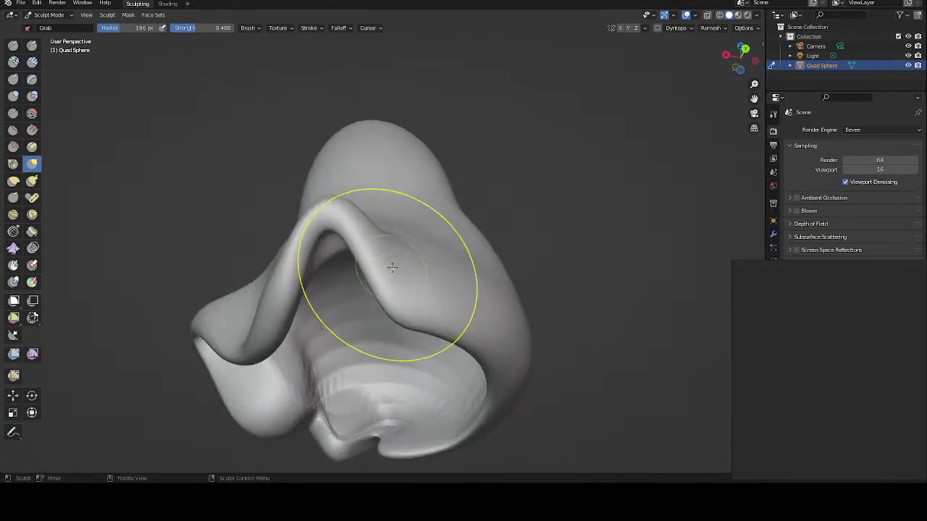
# Step: Pull the lower hem fold at the side into a new shape
pyautogui.moveTo(392, 268); pyautogui.dragTo(411, 292, button='middle')
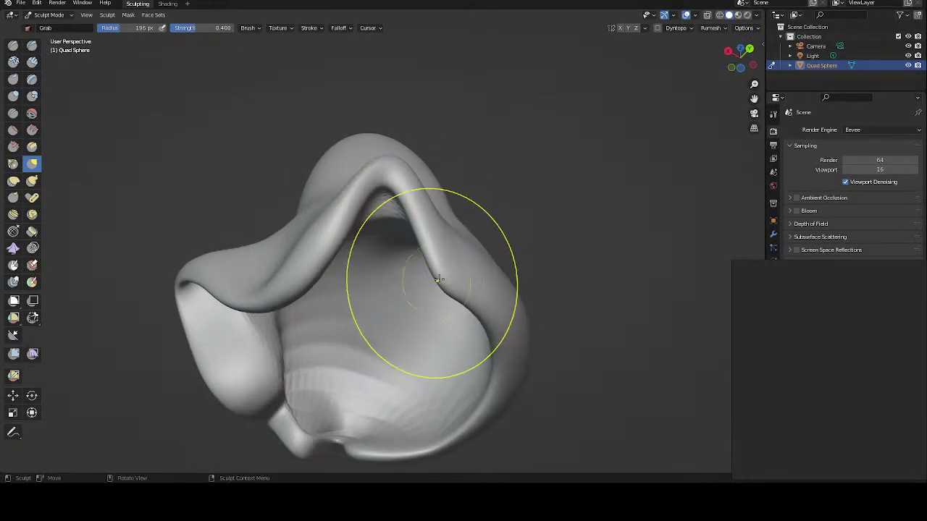
pyautogui.moveTo(391, 226); pyautogui.dragTo(455, 226, button='middle')
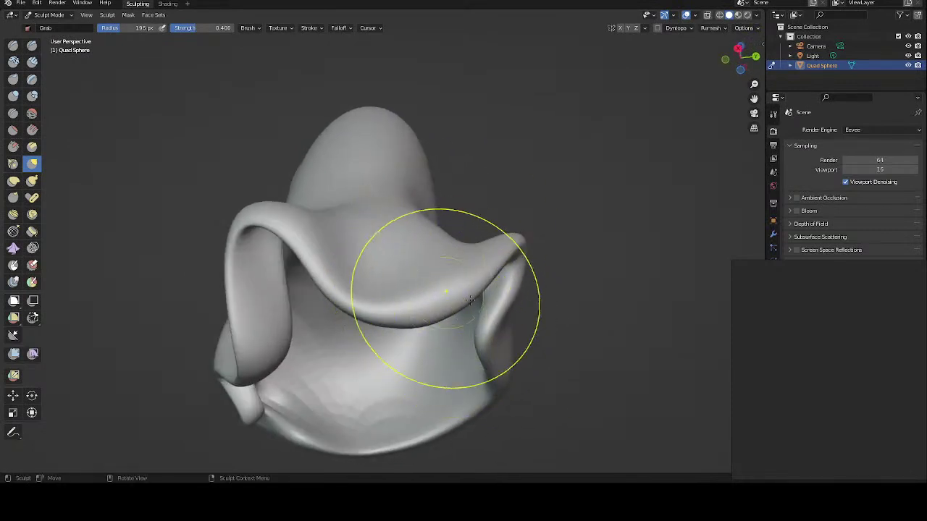
pyautogui.moveTo(445, 300)
pyautogui.mouseDown(button='middle')
pyautogui.moveTo(505, 303)
pyautogui.moveTo(372, 326)
pyautogui.mouseUp(button='middle')
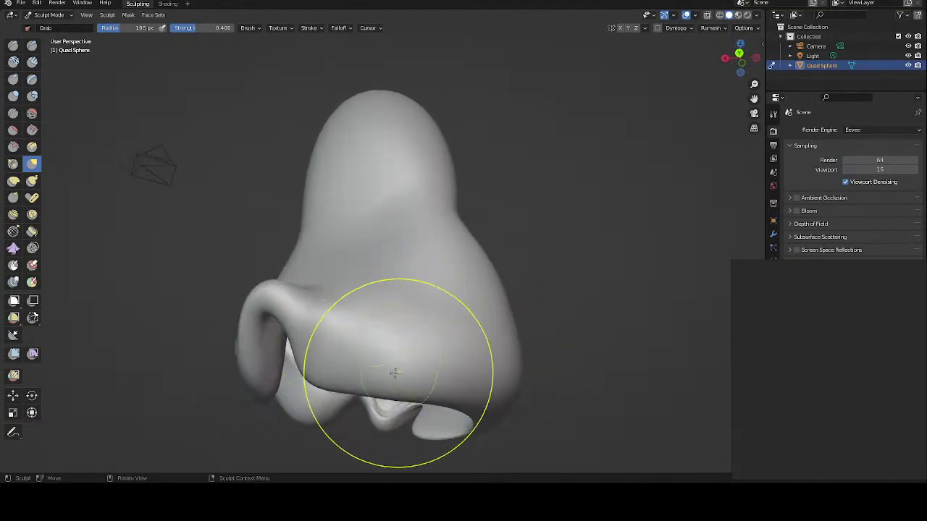
pyautogui.moveTo(394, 379)
pyautogui.mouseDown()
pyautogui.moveTo(441, 315)
pyautogui.moveTo(412, 300)
pyautogui.moveTo(400, 258)
pyautogui.mouseUp()
pyautogui.moveTo(400, 258)
pyautogui.mouseDown(button='middle')
pyautogui.moveTo(382, 302)
pyautogui.moveTo(356, 290)
pyautogui.moveTo(325, 296)
pyautogui.moveTo(434, 281)
pyautogui.moveTo(401, 306)
pyautogui.moveTo(470, 304)
pyautogui.moveTo(393, 280)
pyautogui.mouseUp(button='middle')
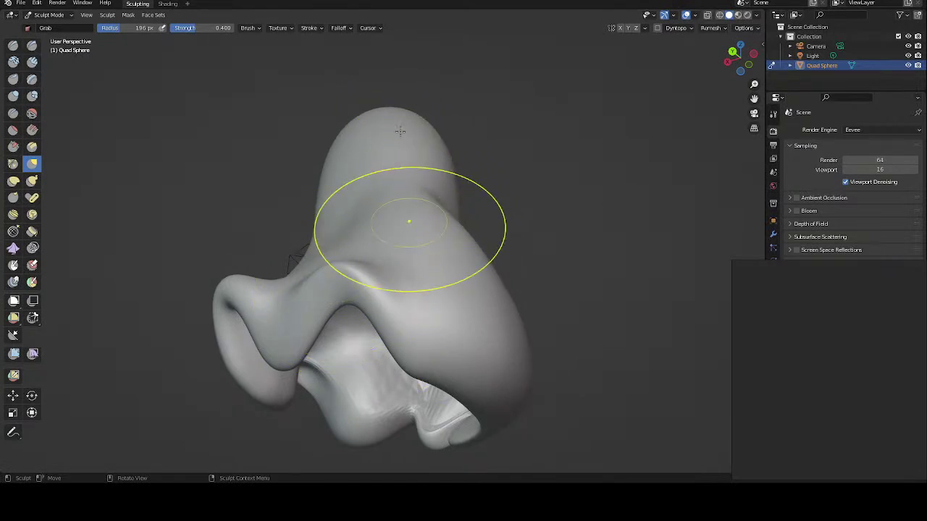
# Step: Pull the hem's underside upward and nudge the folds into slightly new shapes
pyautogui.moveTo(420, 175)
pyautogui.mouseDown(button='middle')
pyautogui.moveTo(431, 169)
pyautogui.moveTo(444, 197)
pyautogui.mouseUp(button='middle')
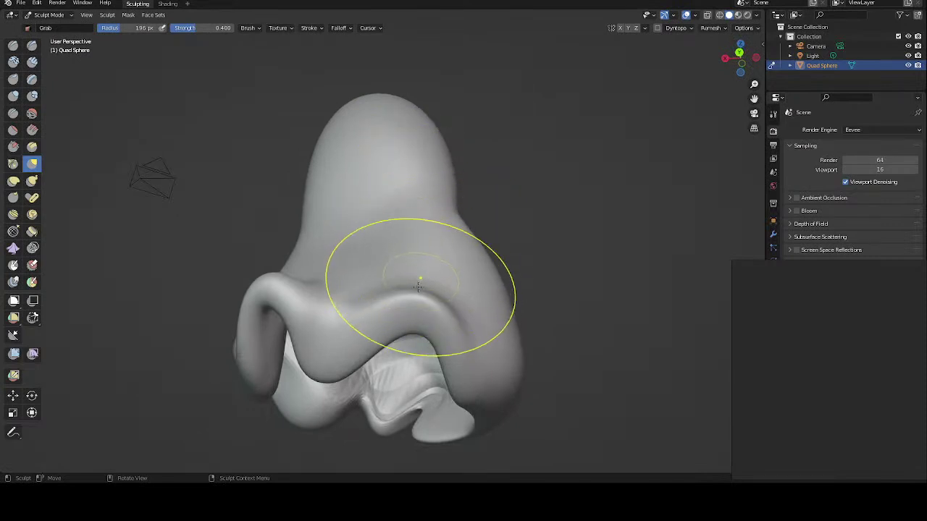
pyautogui.moveTo(435, 224)
pyautogui.mouseDown(button='middle')
pyautogui.moveTo(300, 214)
pyautogui.moveTo(352, 249)
pyautogui.moveTo(315, 210)
pyautogui.moveTo(323, 253)
pyautogui.moveTo(345, 261)
pyautogui.mouseUp(button='middle')
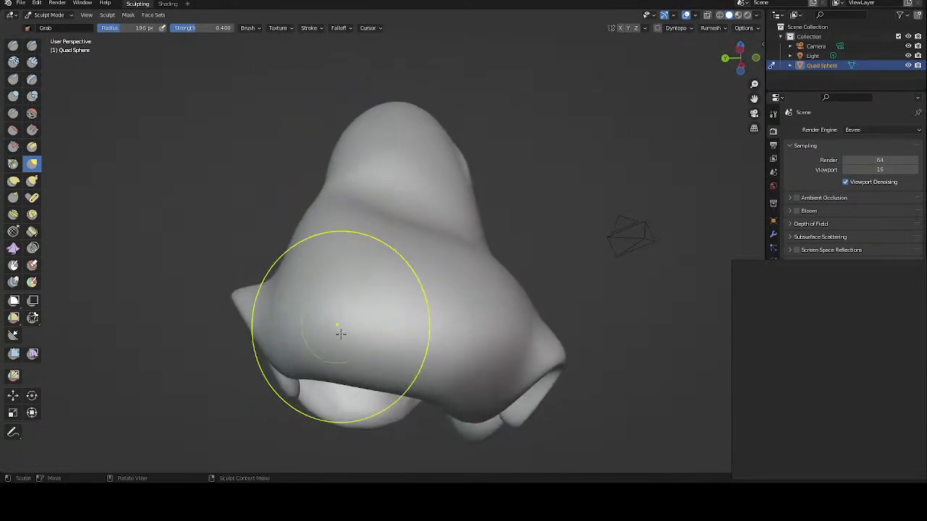
pyautogui.moveTo(339, 370); pyautogui.dragTo(340, 331)
pyautogui.moveTo(325, 285); pyautogui.dragTo(341, 316)
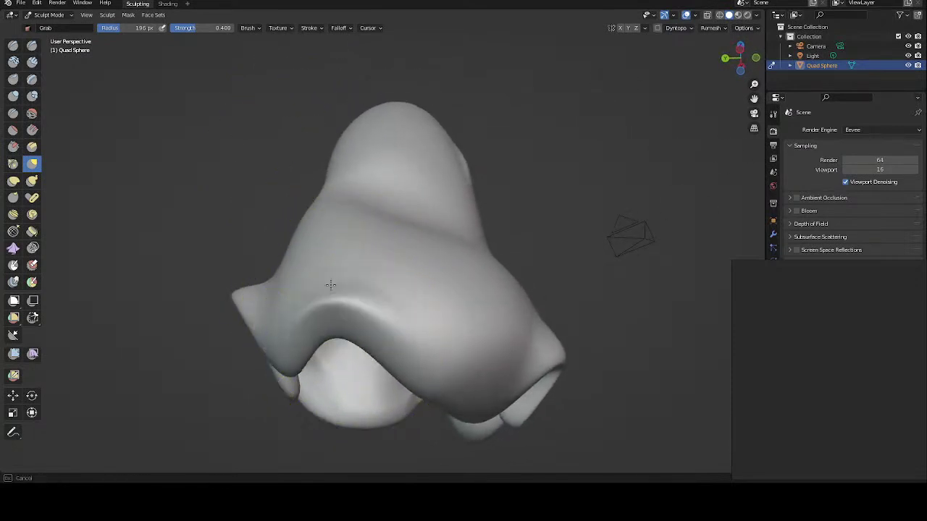
pyautogui.moveTo(300, 238); pyautogui.dragTo(254, 239, button='middle')
pyautogui.moveTo(328, 213); pyautogui.dragTo(331, 181, button='middle')
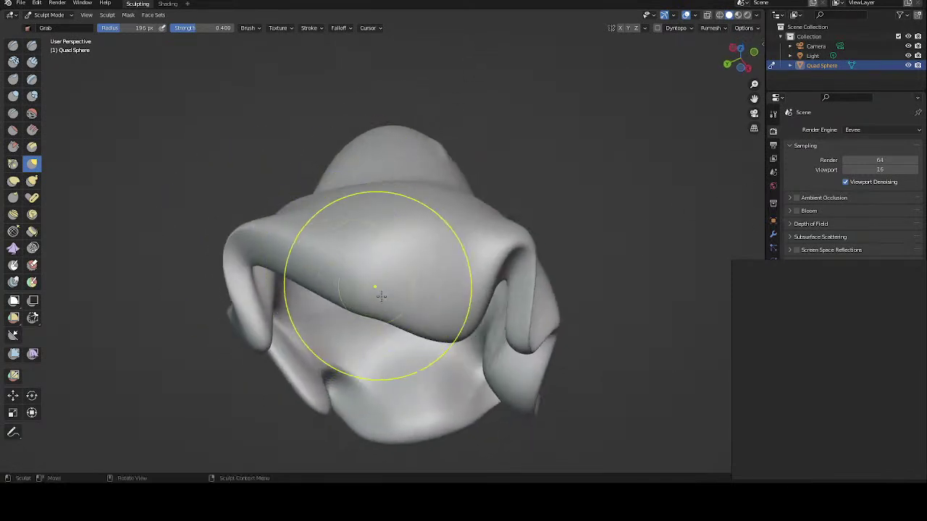
pyautogui.moveTo(352, 265); pyautogui.dragTo(352, 275)
pyautogui.moveTo(351, 275)
pyautogui.mouseDown(button='middle')
pyautogui.moveTo(408, 251)
pyautogui.moveTo(412, 238)
pyautogui.mouseUp(button='middle')
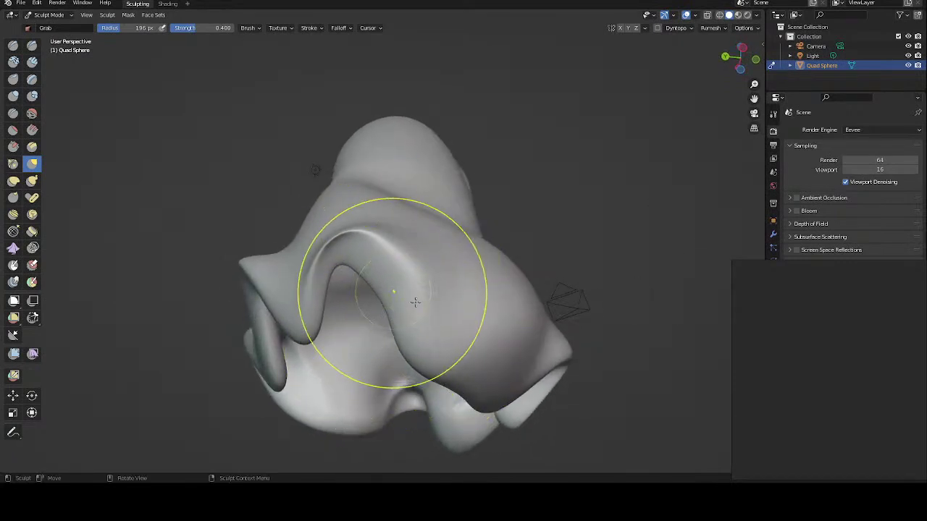
# Step: Drag the hem curl down toward the bottom, then check brush settings and the ghost's silhouette
pyautogui.moveTo(414, 302); pyautogui.dragTo(424, 286, button='middle')
pyautogui.moveTo(424, 286); pyautogui.dragTo(455, 403)
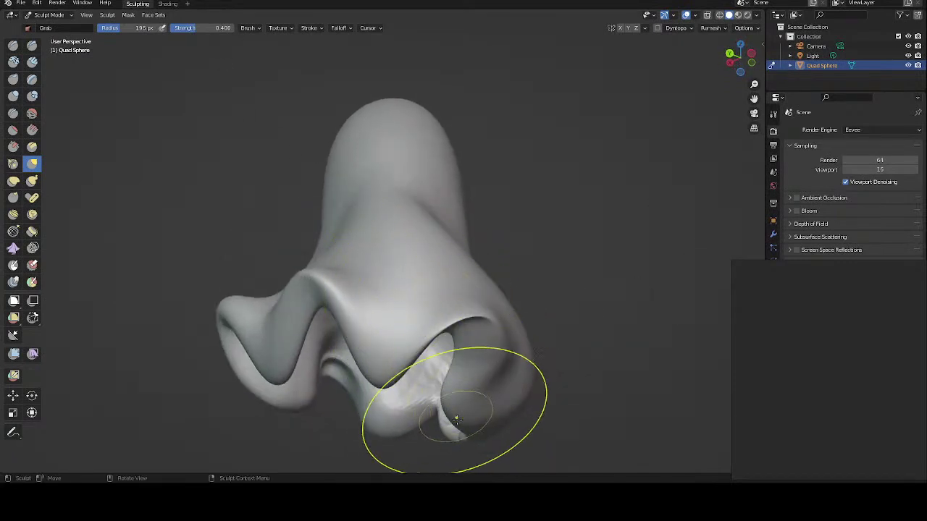
pyautogui.moveTo(430, 399)
pyautogui.mouseDown(button='middle')
pyautogui.moveTo(381, 348)
pyautogui.moveTo(326, 327)
pyautogui.moveTo(318, 344)
pyautogui.moveTo(372, 331)
pyautogui.moveTo(372, 342)
pyautogui.moveTo(422, 320)
pyautogui.mouseUp(button='middle')
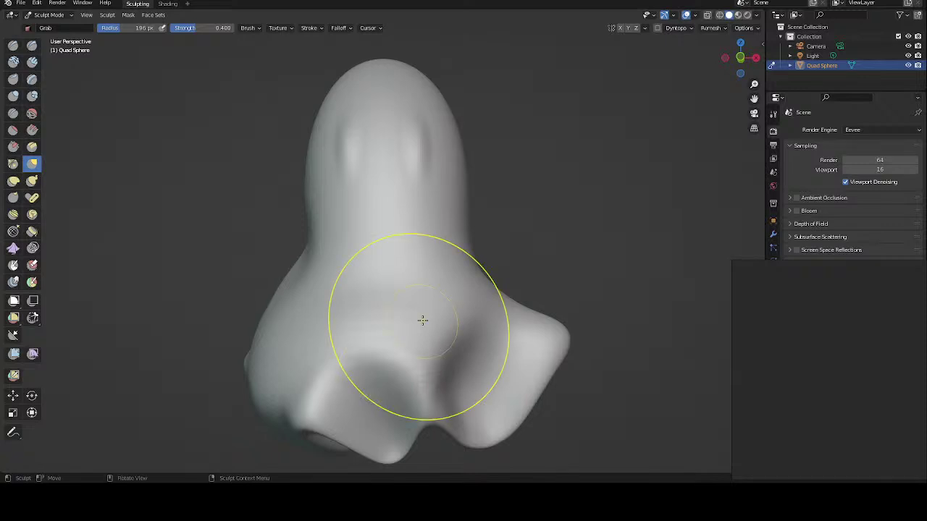
pyautogui.rightClick(436, 304)
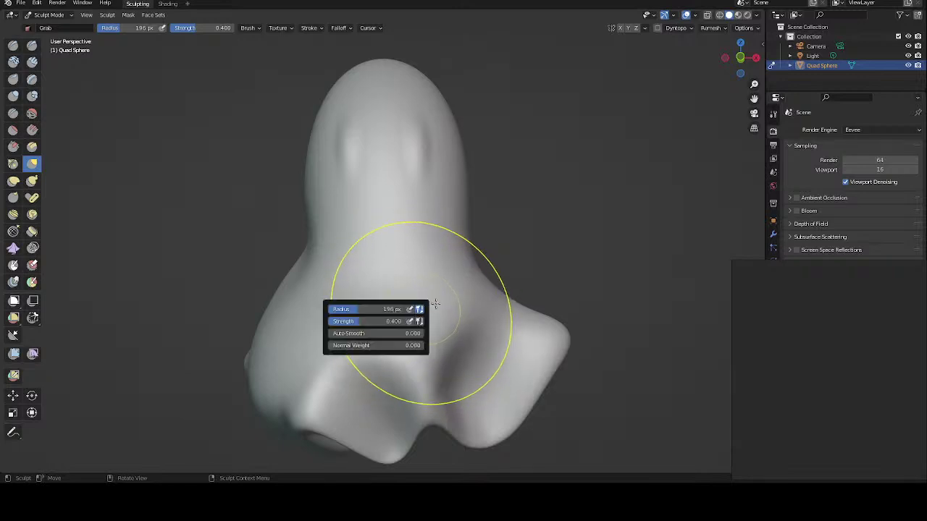
pyautogui.moveTo(446, 261)
pyautogui.mouseDown(button='middle')
pyautogui.moveTo(465, 273)
pyautogui.moveTo(484, 263)
pyautogui.mouseUp(button='middle')
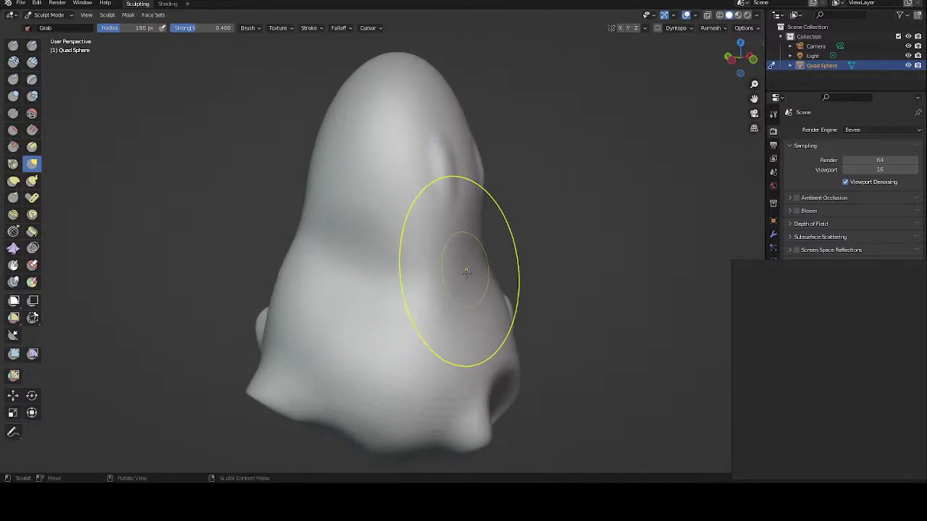
pyautogui.moveTo(394, 238)
pyautogui.mouseDown(button='middle')
pyautogui.moveTo(340, 257)
pyautogui.moveTo(373, 234)
pyautogui.mouseUp(button='middle')
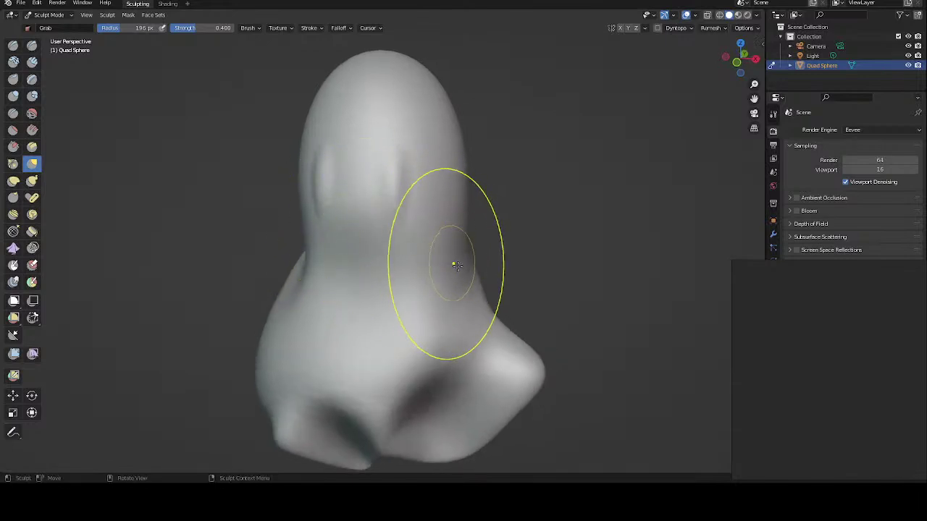
pyautogui.moveTo(451, 258); pyautogui.dragTo(441, 265, button='middle')
pyautogui.moveTo(440, 204)
pyautogui.mouseDown(button='middle')
pyautogui.moveTo(476, 207)
pyautogui.moveTo(393, 256)
pyautogui.moveTo(423, 240)
pyautogui.moveTo(372, 249)
pyautogui.moveTo(391, 232)
pyautogui.moveTo(516, 225)
pyautogui.moveTo(523, 170)
pyautogui.mouseUp(button='middle')
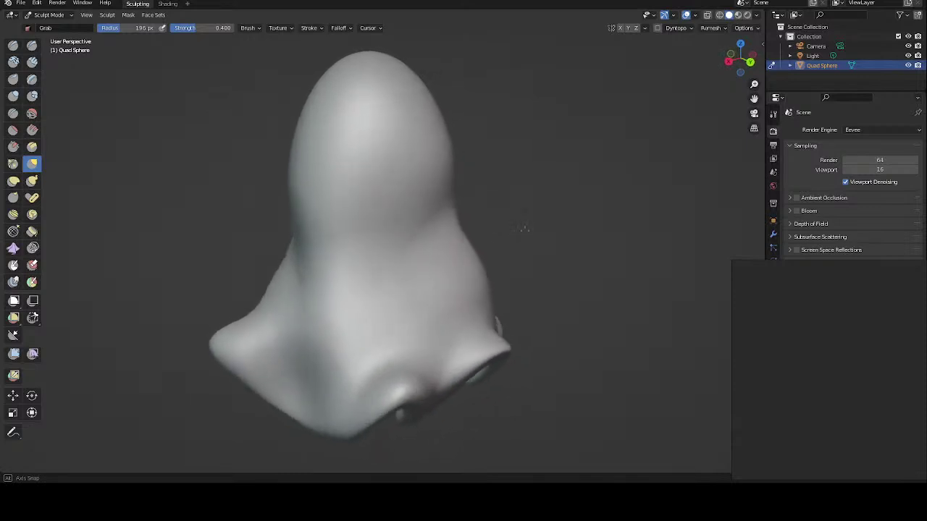
pyautogui.moveTo(413, 238)
pyautogui.mouseDown(button='middle')
pyautogui.moveTo(500, 230)
pyautogui.moveTo(465, 231)
pyautogui.moveTo(509, 209)
pyautogui.moveTo(482, 196)
pyautogui.moveTo(469, 169)
pyautogui.mouseUp(button='middle')
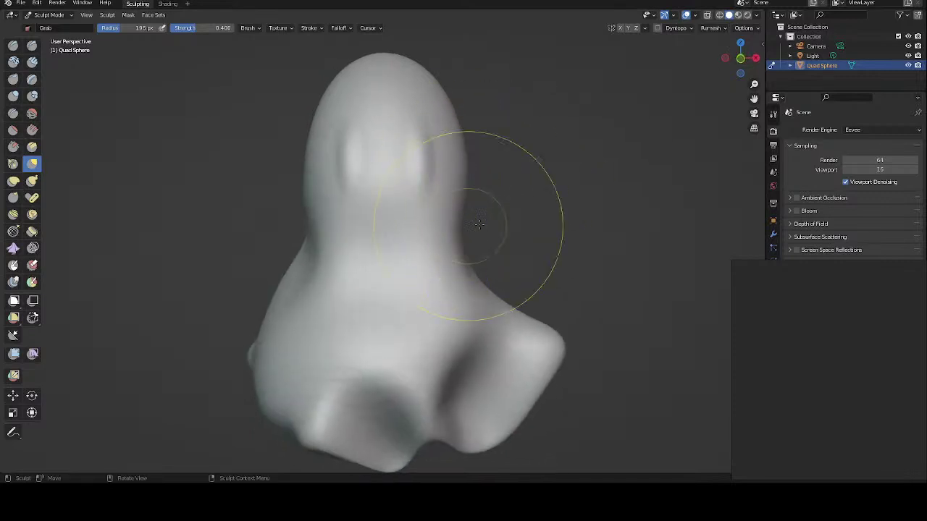
pyautogui.moveTo(476, 217)
pyautogui.mouseDown(button='middle')
pyautogui.moveTo(497, 186)
pyautogui.moveTo(486, 162)
pyautogui.moveTo(472, 202)
pyautogui.moveTo(490, 217)
pyautogui.moveTo(458, 223)
pyautogui.mouseUp(button='middle')
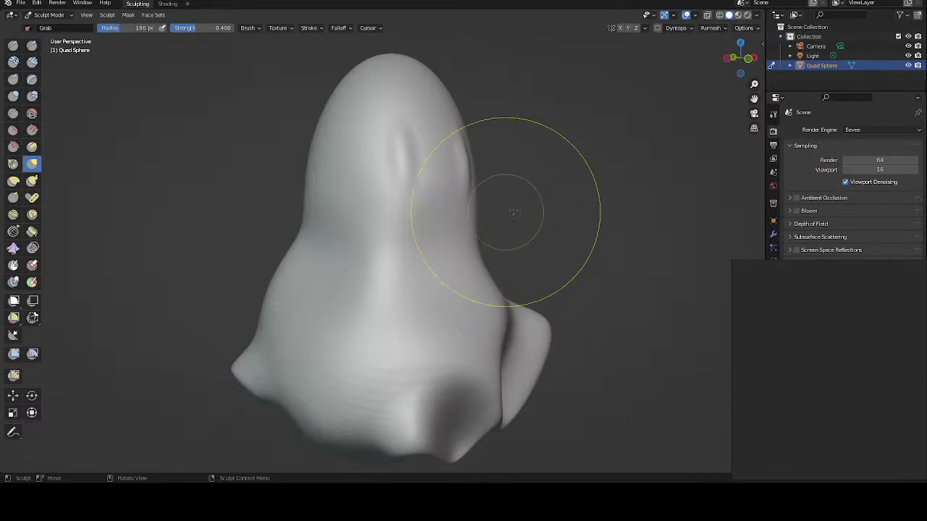
# Step: Push the right-side hem flare outward and down, and slightly reshape the left hem fold
pyautogui.moveTo(526, 216); pyautogui.dragTo(497, 224, button='middle')
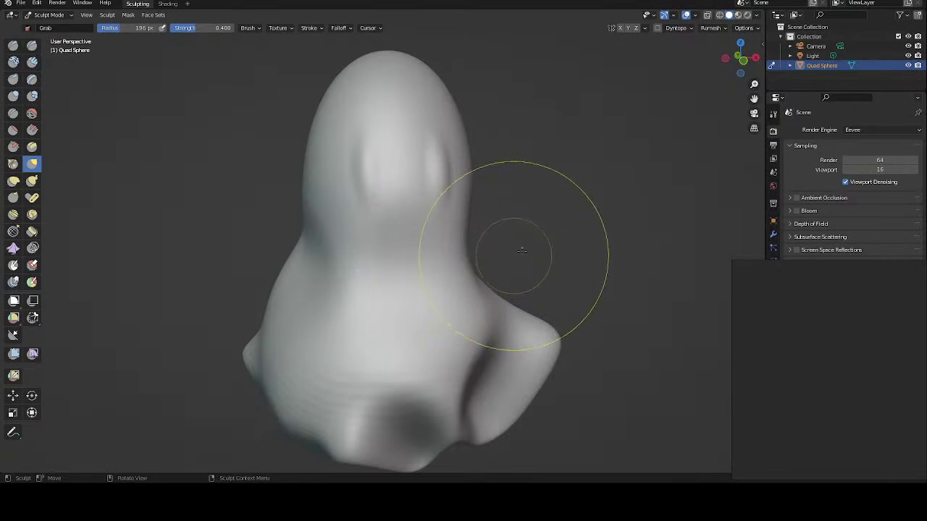
pyautogui.moveTo(517, 248); pyautogui.dragTo(488, 236)
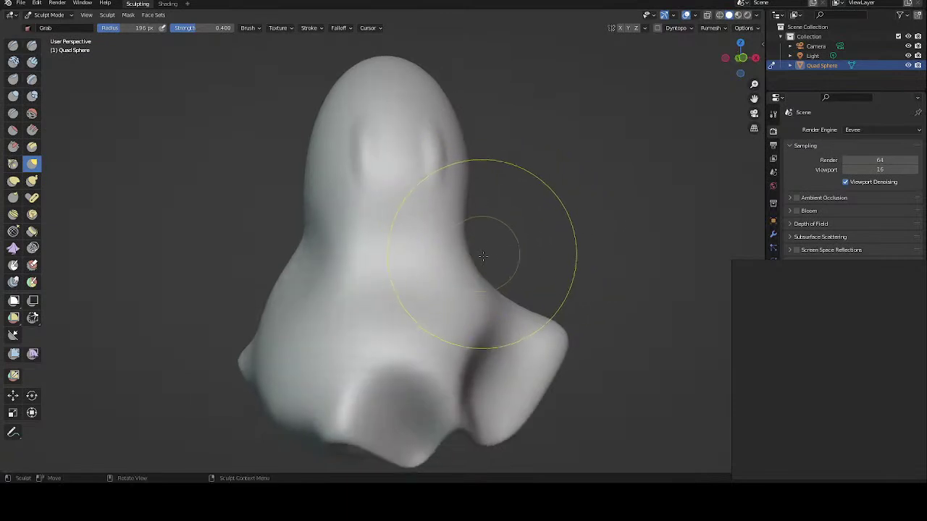
pyautogui.moveTo(474, 246); pyautogui.dragTo(527, 262, button='middle')
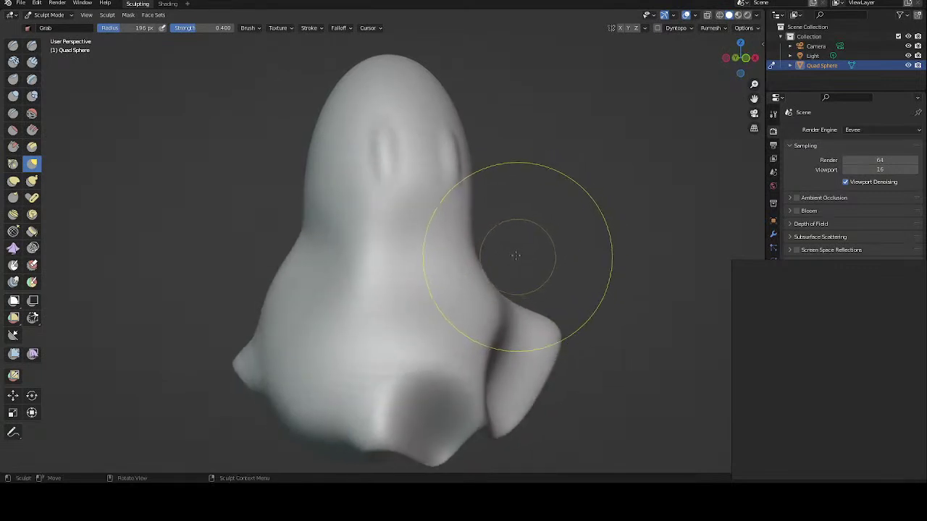
pyautogui.moveTo(449, 290)
pyautogui.mouseDown(button='middle')
pyautogui.moveTo(456, 280)
pyautogui.moveTo(428, 283)
pyautogui.moveTo(447, 260)
pyautogui.moveTo(450, 285)
pyautogui.mouseUp(button='middle')
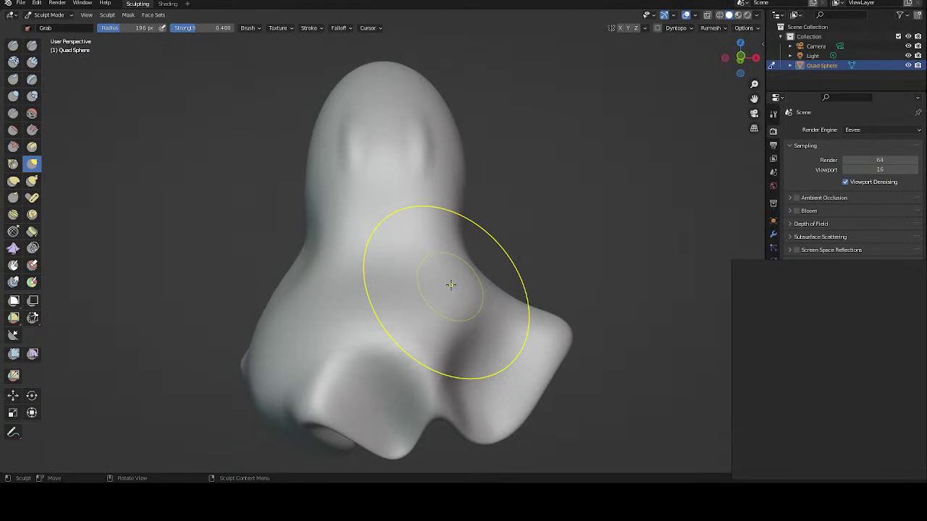
pyautogui.moveTo(206, 249); pyautogui.dragTo(182, 262, button='middle')
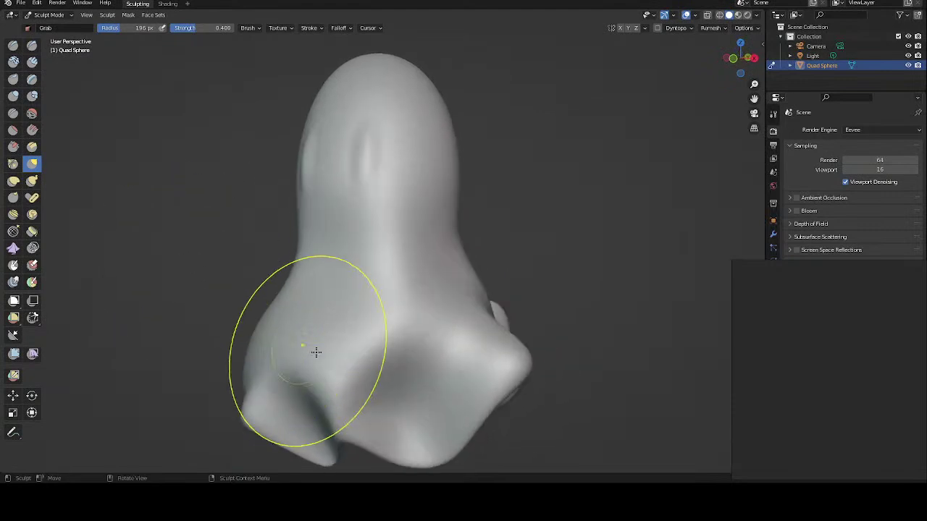
pyautogui.moveTo(288, 352); pyautogui.dragTo(321, 327)
pyautogui.moveTo(248, 265)
pyautogui.mouseDown(button='middle')
pyautogui.moveTo(347, 239)
pyautogui.moveTo(348, 224)
pyautogui.mouseUp(button='middle')
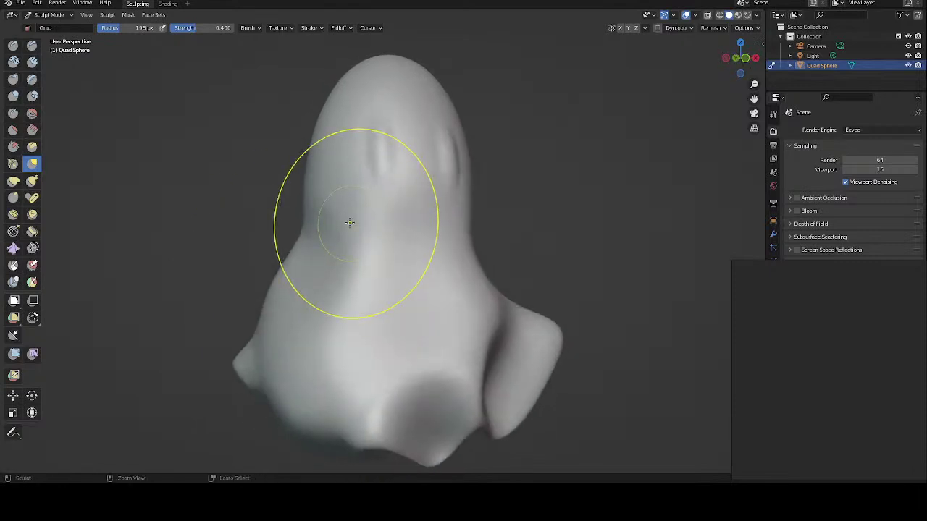
# Step: Switch to the Draw brush at 96 px, raise a bump and carve the lower front
pyautogui.click(14, 46)
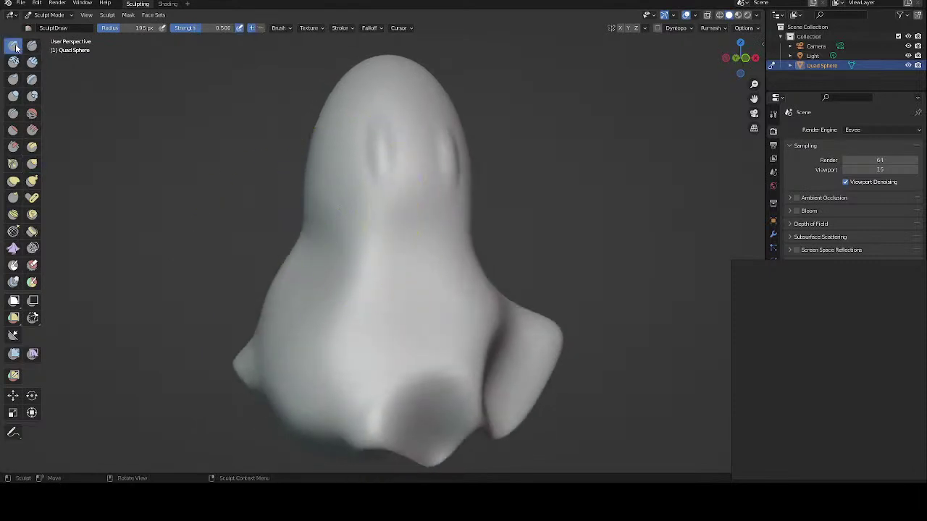
pyautogui.press('f')
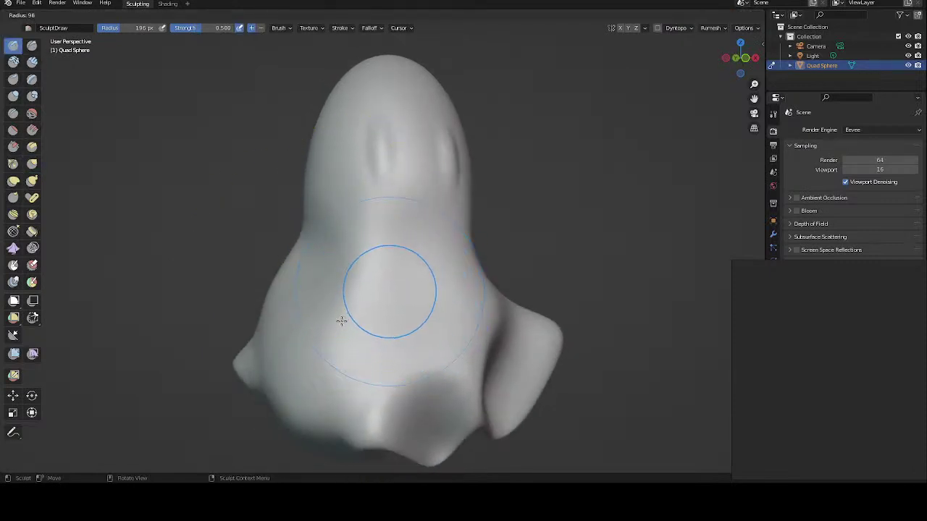
pyautogui.click(341, 319)
pyautogui.moveTo(394, 258); pyautogui.dragTo(410, 371, button='middle')
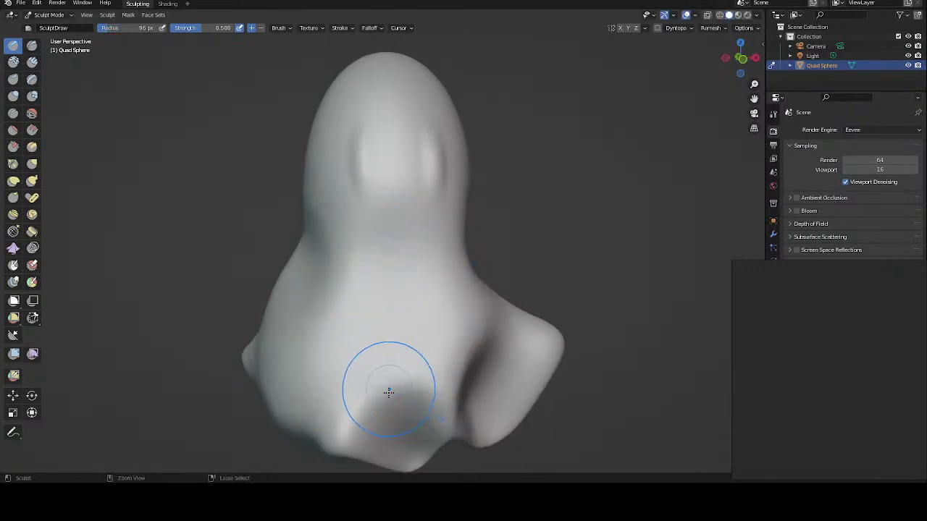
pyautogui.moveTo(396, 378)
pyautogui.mouseDown()
pyautogui.moveTo(410, 368)
pyautogui.moveTo(401, 376)
pyautogui.mouseUp()
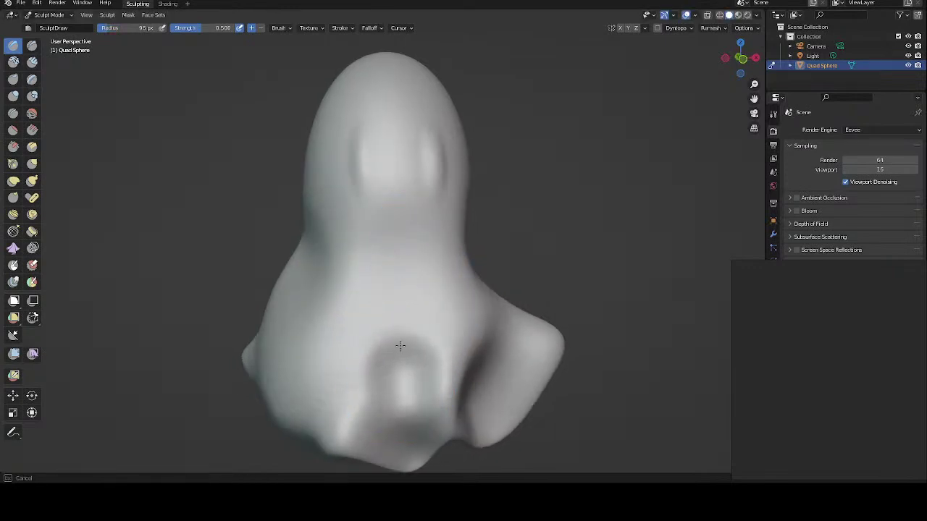
pyautogui.moveTo(379, 284); pyautogui.dragTo(370, 303, button='middle')
pyautogui.keyDown('ctrl'); pyautogui.moveTo(385, 300); pyautogui.dragTo(378, 352); pyautogui.keyUp('ctrl')
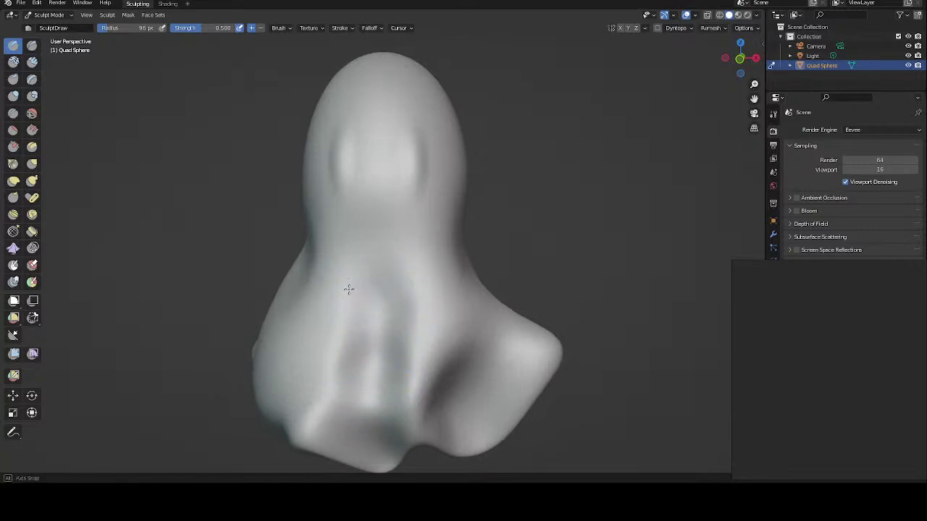
pyautogui.moveTo(348, 290); pyautogui.dragTo(336, 272, button='middle')
pyautogui.moveTo(413, 229)
pyautogui.mouseDown(button='middle')
pyautogui.moveTo(438, 257)
pyautogui.moveTo(470, 253)
pyautogui.mouseUp(button='middle')
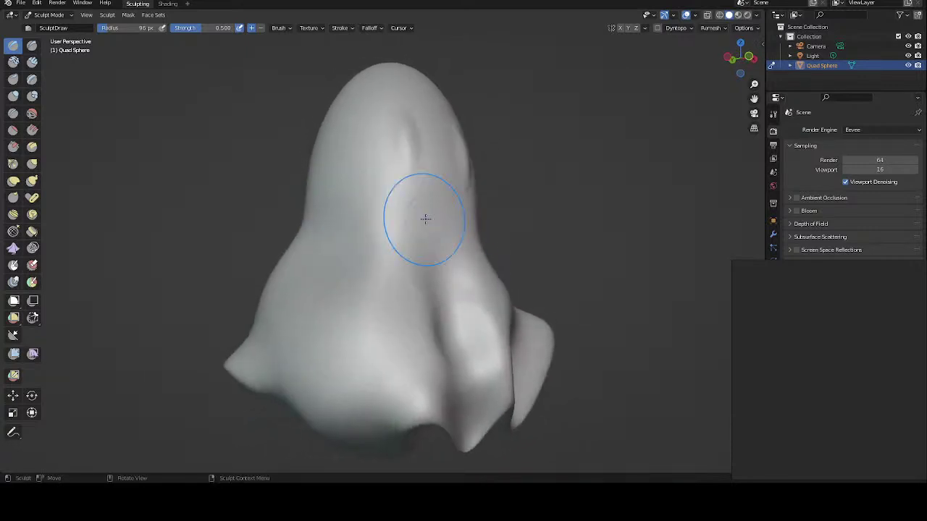
# Step: Reshape a fold of the hem from the front and reduce the brush radius to 62 px
pyautogui.moveTo(425, 219); pyautogui.dragTo(473, 241, button='middle')
pyautogui.moveTo(429, 260)
pyautogui.mouseDown(button='middle')
pyautogui.moveTo(439, 300)
pyautogui.moveTo(422, 230)
pyautogui.moveTo(399, 234)
pyautogui.mouseUp(button='middle')
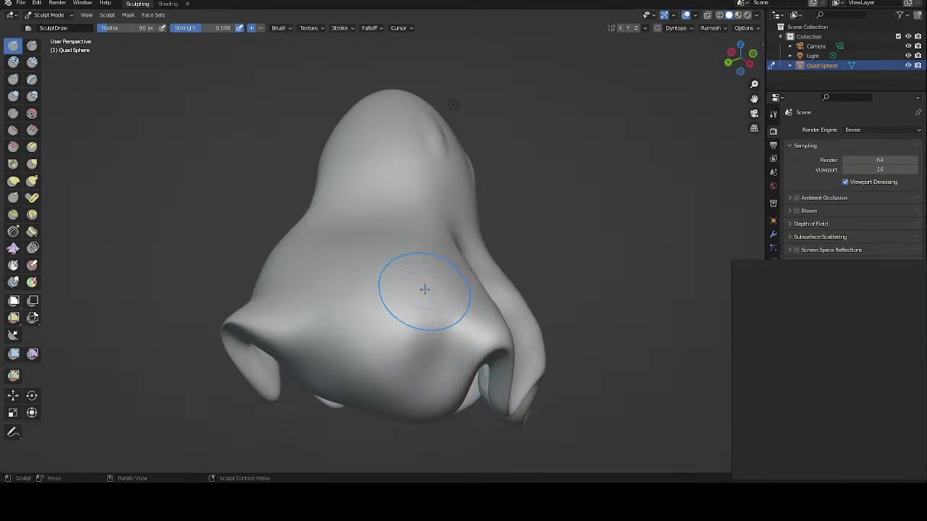
pyautogui.moveTo(425, 289)
pyautogui.mouseDown(button='middle')
pyautogui.moveTo(441, 307)
pyautogui.moveTo(389, 374)
pyautogui.mouseUp(button='middle')
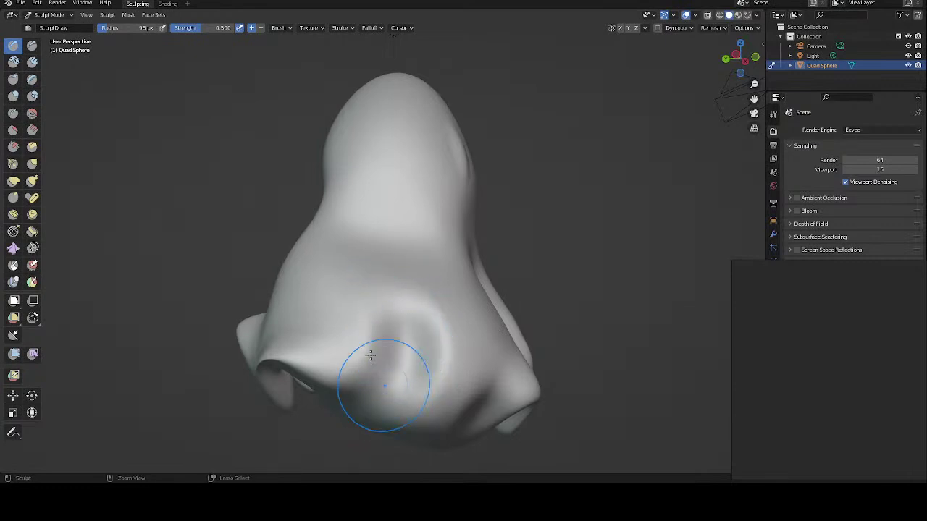
pyautogui.moveTo(383, 383)
pyautogui.mouseDown(button='middle')
pyautogui.moveTo(337, 335)
pyautogui.moveTo(305, 341)
pyautogui.mouseUp(button='middle')
pyautogui.moveTo(351, 291); pyautogui.dragTo(335, 301, button='middle')
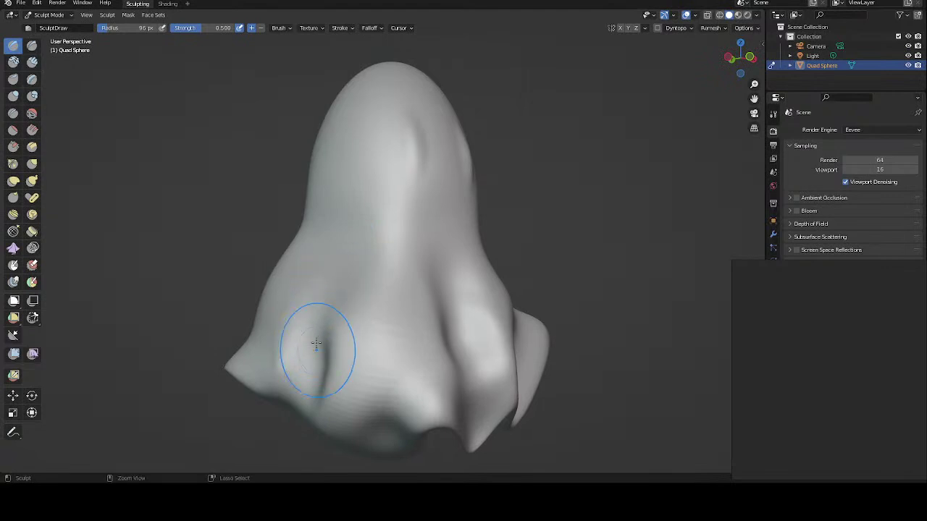
pyautogui.moveTo(320, 257)
pyautogui.mouseDown(button='middle')
pyautogui.moveTo(280, 282)
pyautogui.moveTo(303, 271)
pyautogui.mouseUp(button='middle')
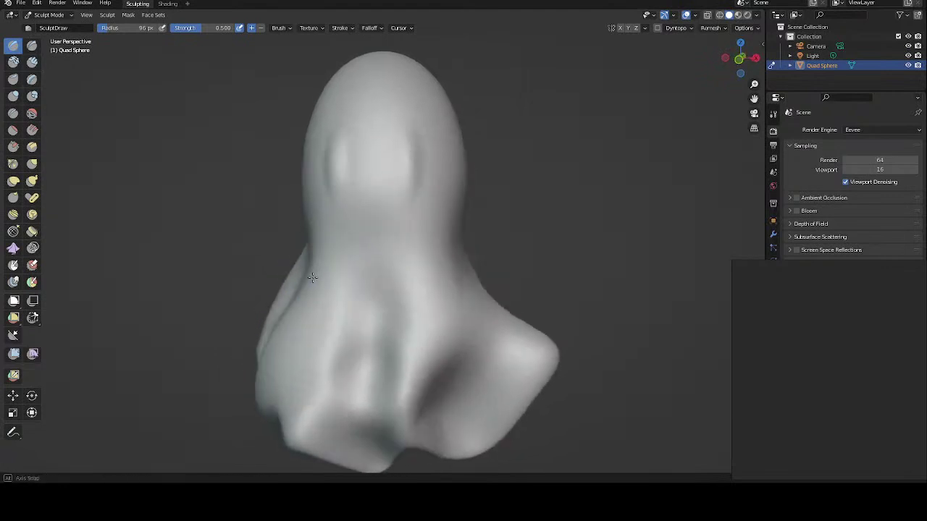
pyautogui.moveTo(420, 271); pyautogui.dragTo(386, 242, button='middle')
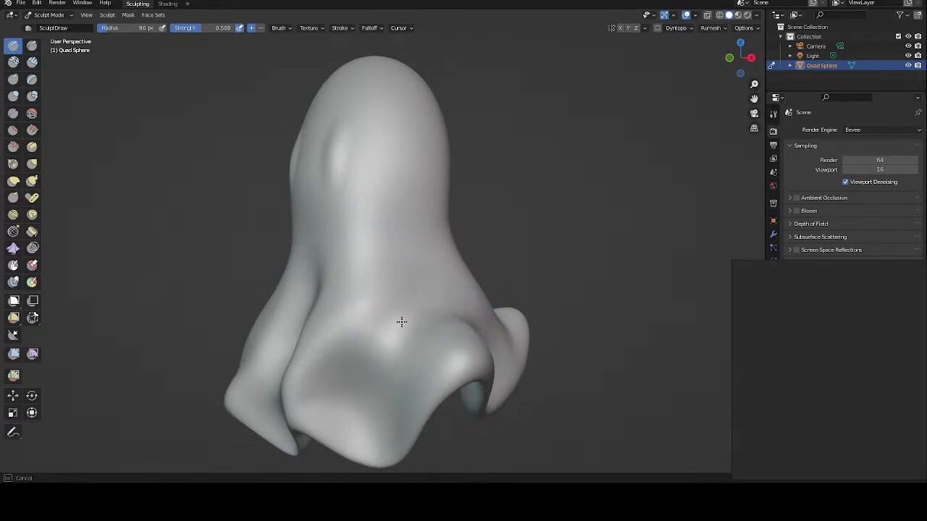
pyautogui.moveTo(401, 321); pyautogui.dragTo(435, 302)
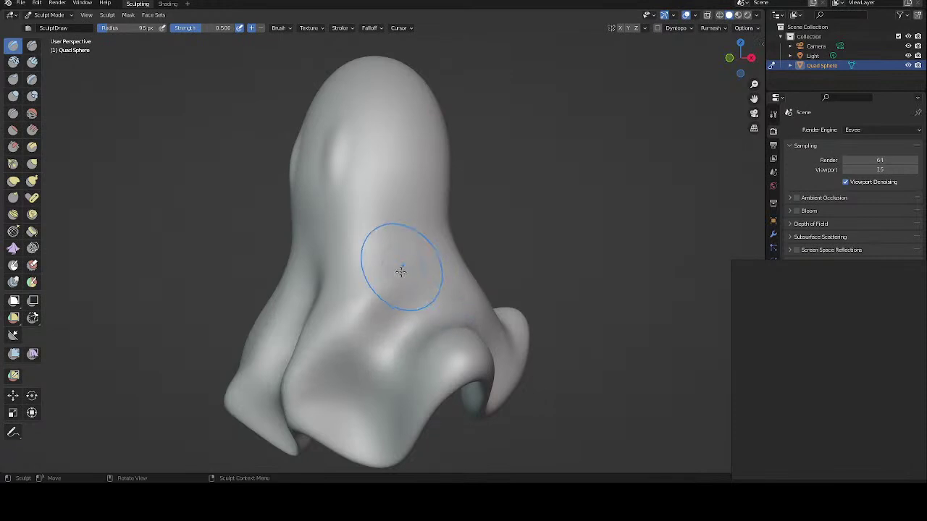
pyautogui.moveTo(399, 263); pyautogui.dragTo(352, 270, button='middle')
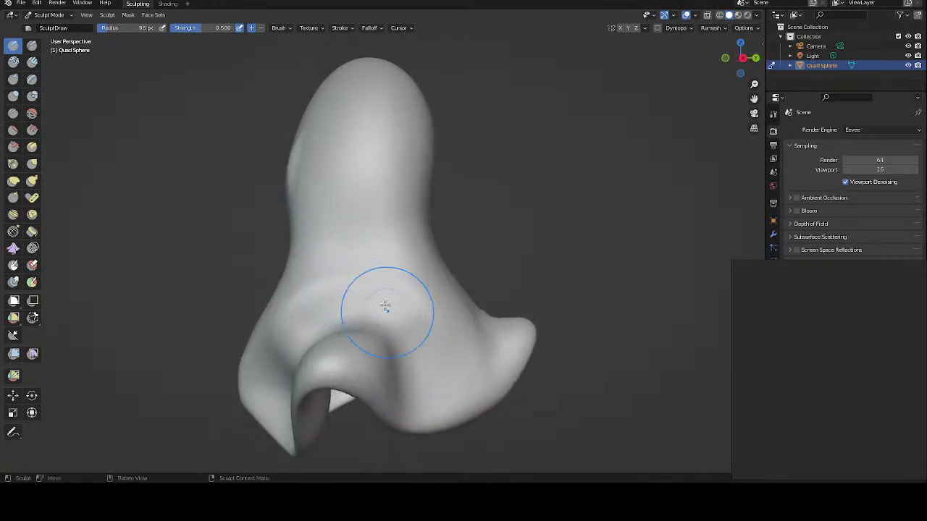
pyautogui.moveTo(387, 307)
pyautogui.mouseDown(button='middle')
pyautogui.moveTo(360, 264)
pyautogui.moveTo(299, 249)
pyautogui.moveTo(413, 248)
pyautogui.mouseUp(button='middle')
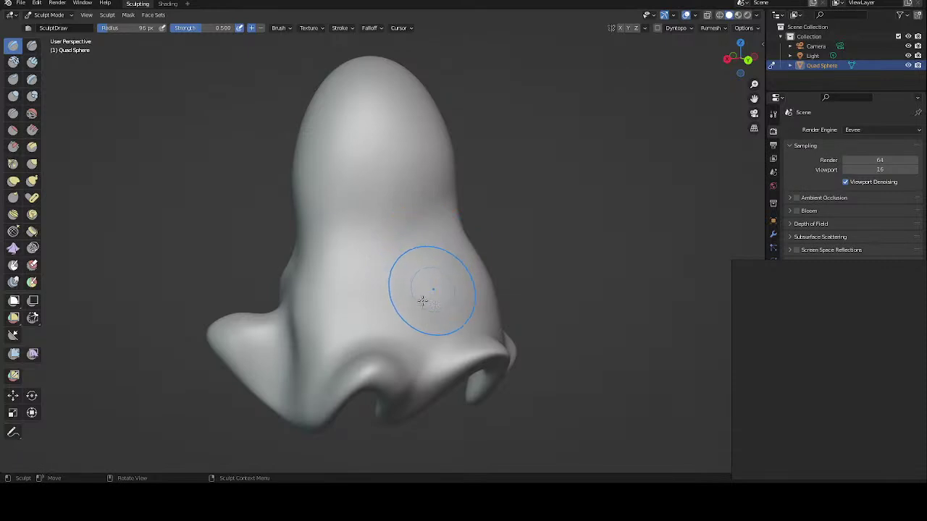
pyautogui.moveTo(420, 300)
pyautogui.mouseDown(button='middle')
pyautogui.moveTo(422, 277)
pyautogui.moveTo(395, 296)
pyautogui.moveTo(397, 262)
pyautogui.mouseUp(button='middle')
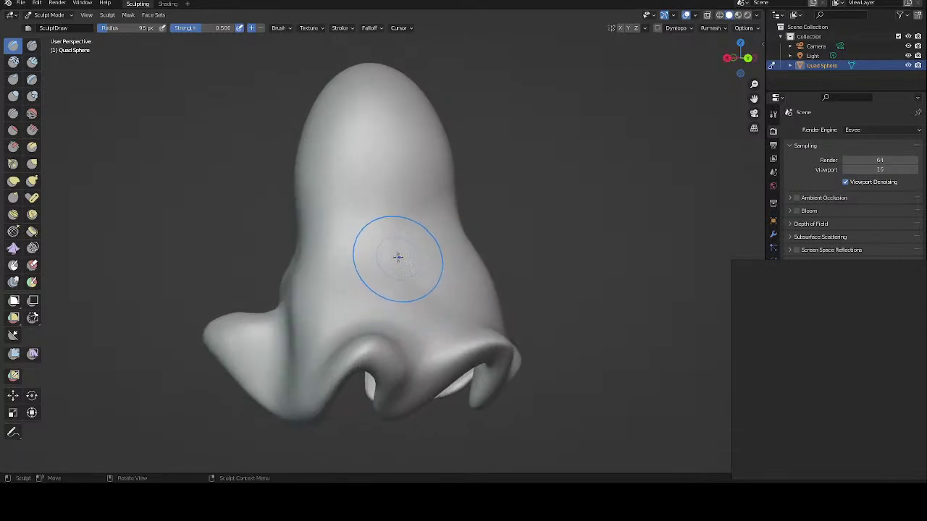
pyautogui.click(384, 276)
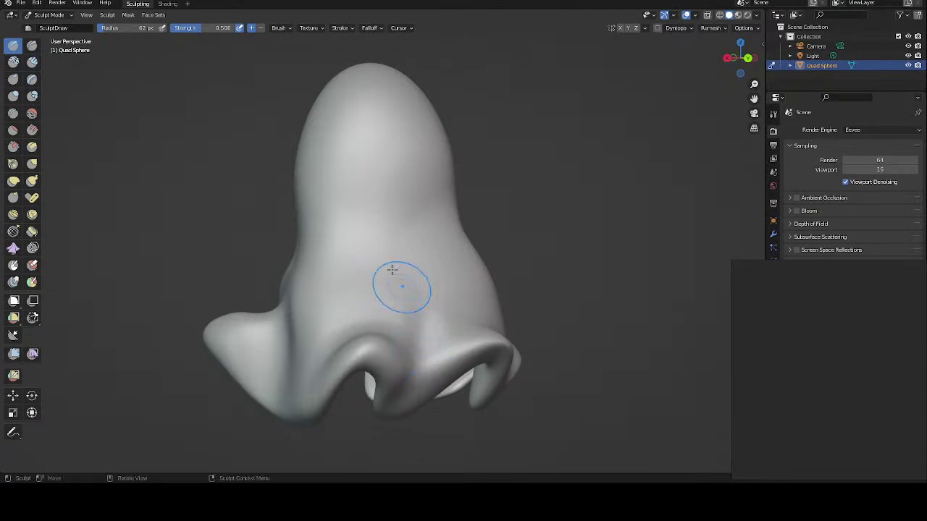
# Step: Carve a crease up the ghost's front and a ridge between hem folds down to the hem
pyautogui.moveTo(394, 269); pyautogui.dragTo(362, 275, button='middle')
pyautogui.keyDown('ctrl'); pyautogui.moveTo(383, 348); pyautogui.dragTo(372, 296); pyautogui.keyUp('ctrl')
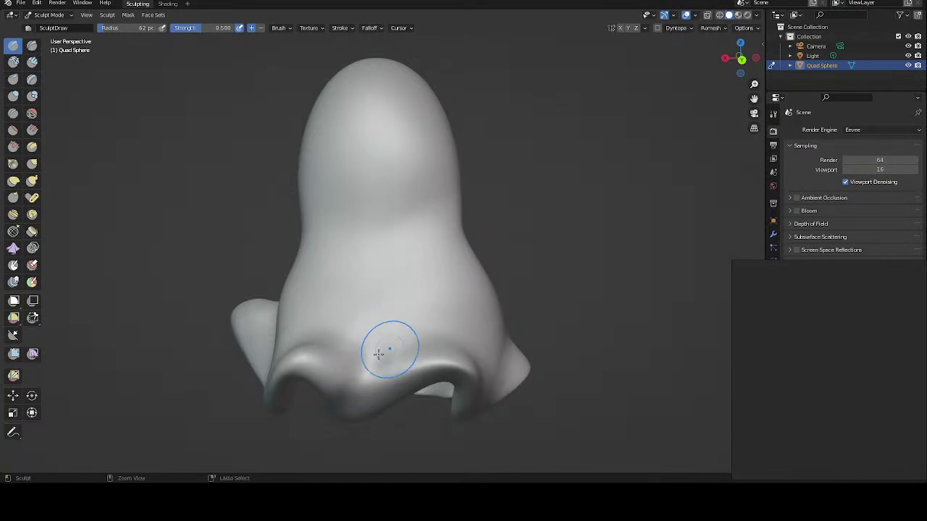
pyautogui.moveTo(378, 353); pyautogui.dragTo(382, 278)
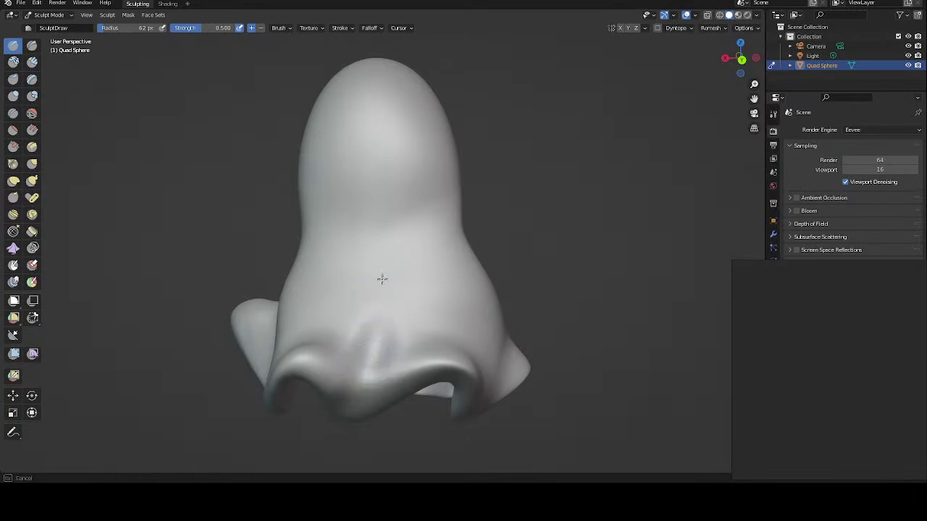
pyautogui.moveTo(382, 279); pyautogui.dragTo(374, 356)
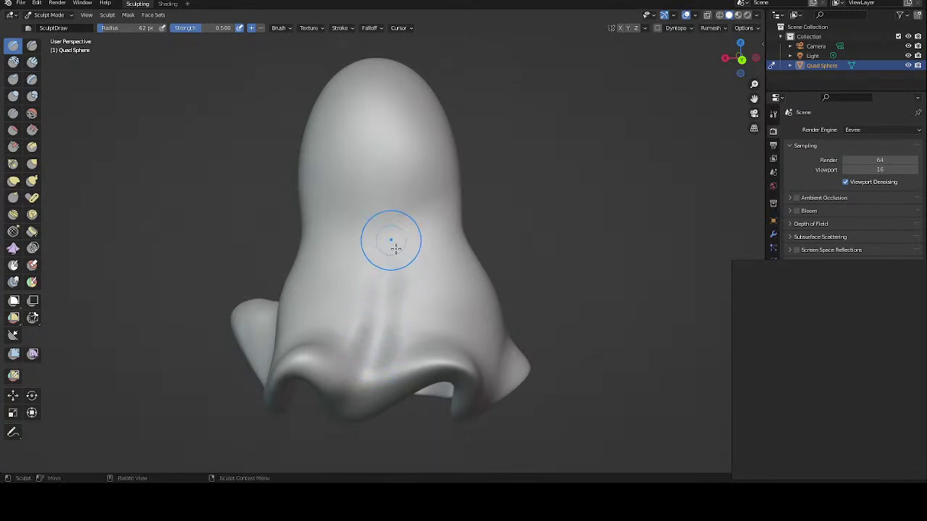
# Step: Sculpt further cloth-like folds along the hem and across the lower body
pyautogui.moveTo(396, 249); pyautogui.dragTo(372, 238, button='middle')
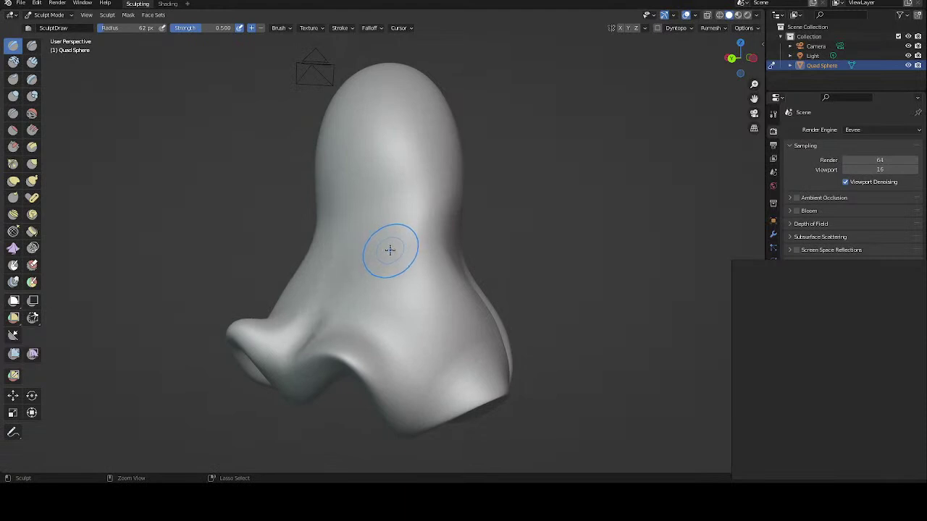
pyautogui.moveTo(389, 260)
pyautogui.mouseDown(button='middle')
pyautogui.moveTo(424, 279)
pyautogui.moveTo(413, 278)
pyautogui.mouseUp(button='middle')
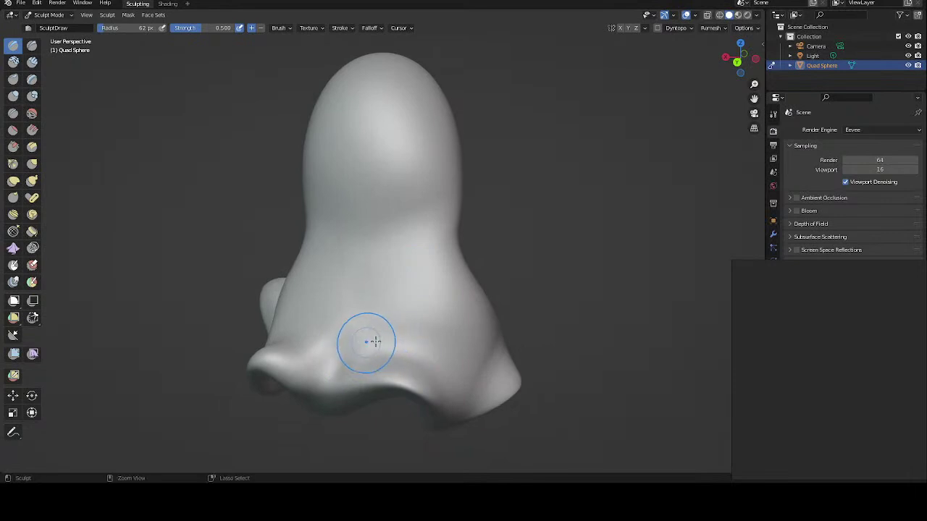
pyautogui.moveTo(385, 344); pyautogui.dragTo(434, 366)
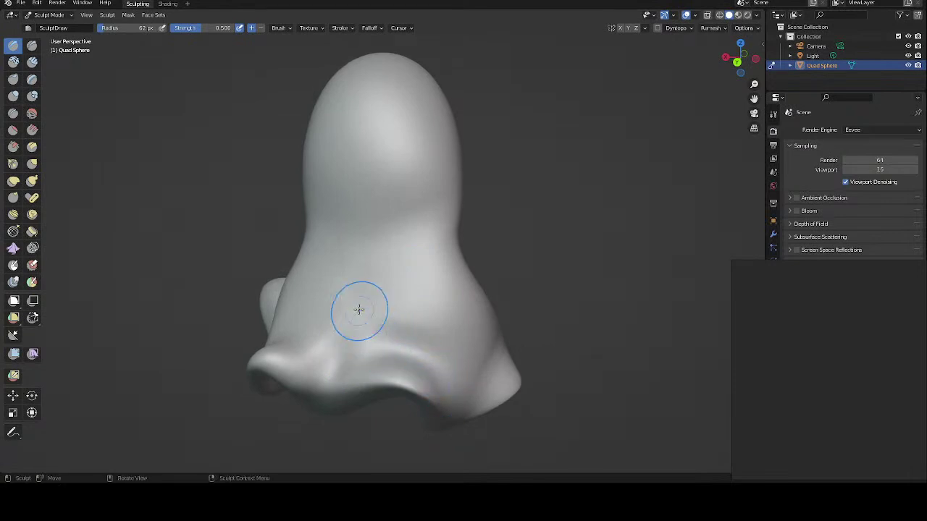
pyautogui.moveTo(362, 313); pyautogui.dragTo(372, 273, button='middle')
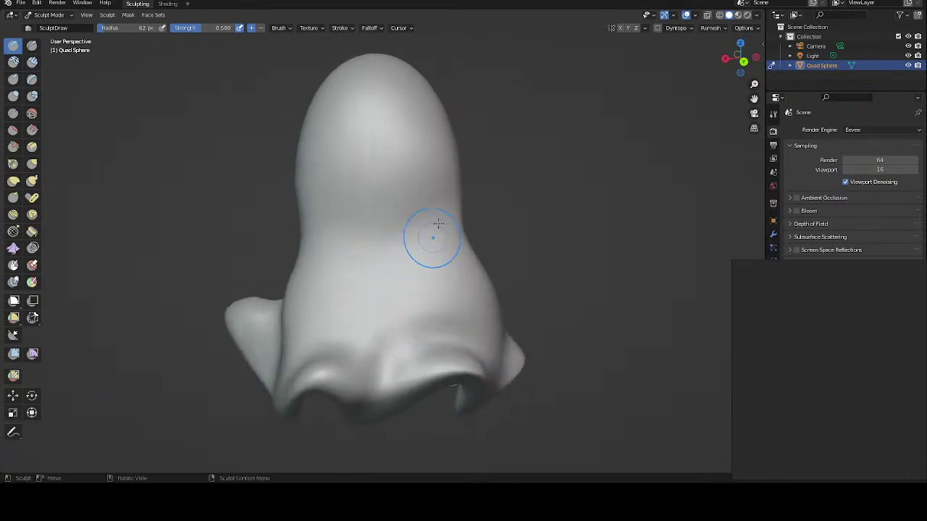
pyautogui.moveTo(424, 238)
pyautogui.mouseDown()
pyautogui.moveTo(386, 285)
pyautogui.moveTo(389, 325)
pyautogui.moveTo(393, 294)
pyautogui.moveTo(428, 260)
pyautogui.moveTo(420, 217)
pyautogui.mouseUp()
pyautogui.moveTo(420, 217); pyautogui.dragTo(391, 274, button='middle')
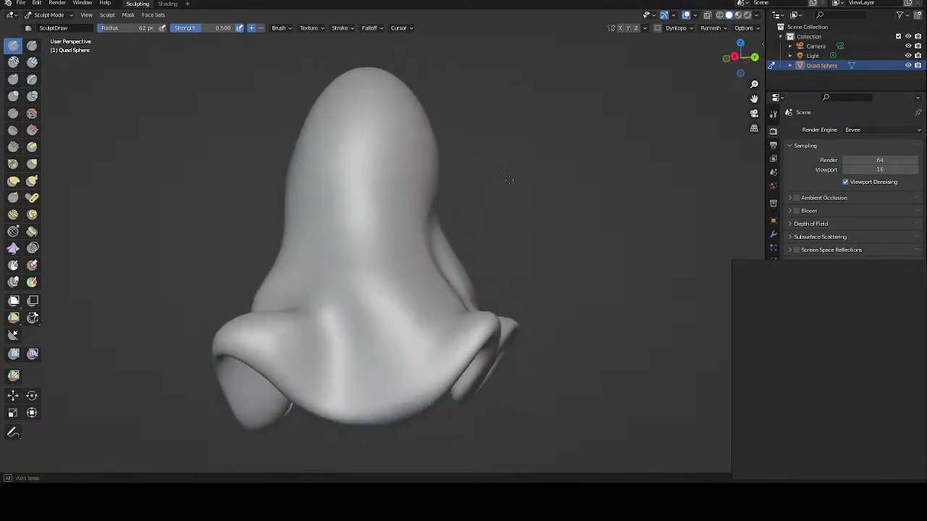
pyautogui.moveTo(349, 375)
pyautogui.mouseDown()
pyautogui.moveTo(337, 314)
pyautogui.moveTo(368, 269)
pyautogui.moveTo(392, 247)
pyautogui.moveTo(366, 286)
pyautogui.moveTo(423, 234)
pyautogui.mouseUp()
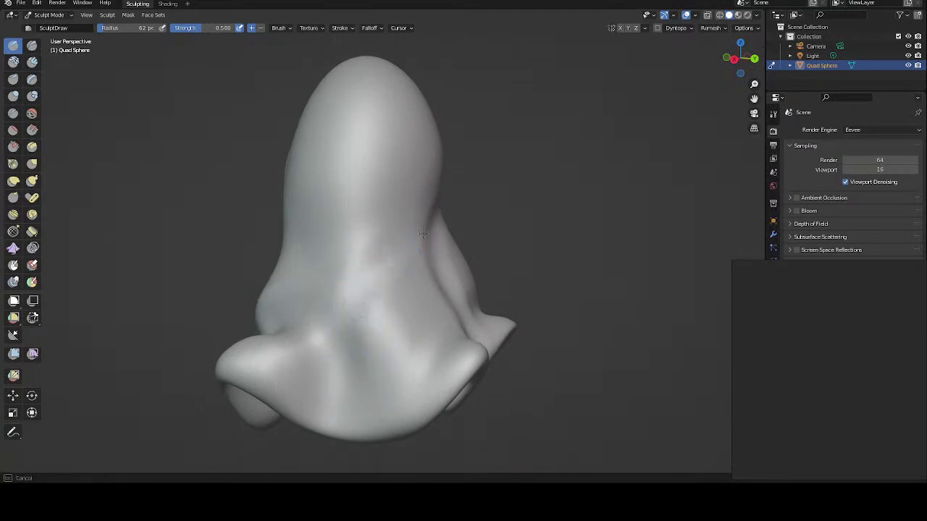
# Step: Turn the ghost to the front and smooth the faint eye dents off the upper head
pyautogui.moveTo(347, 298)
pyautogui.mouseDown()
pyautogui.moveTo(354, 325)
pyautogui.moveTo(358, 263)
pyautogui.mouseUp()
pyautogui.moveTo(357, 263)
pyautogui.mouseDown(button='middle')
pyautogui.moveTo(510, 236)
pyautogui.moveTo(516, 255)
pyautogui.mouseUp(button='middle')
pyautogui.moveTo(451, 271)
pyautogui.mouseDown(button='middle')
pyautogui.moveTo(451, 250)
pyautogui.moveTo(389, 248)
pyautogui.moveTo(505, 195)
pyautogui.moveTo(473, 262)
pyautogui.moveTo(430, 292)
pyautogui.moveTo(418, 208)
pyautogui.moveTo(404, 200)
pyautogui.moveTo(388, 283)
pyautogui.moveTo(388, 310)
pyautogui.moveTo(402, 306)
pyautogui.mouseUp(button='middle')
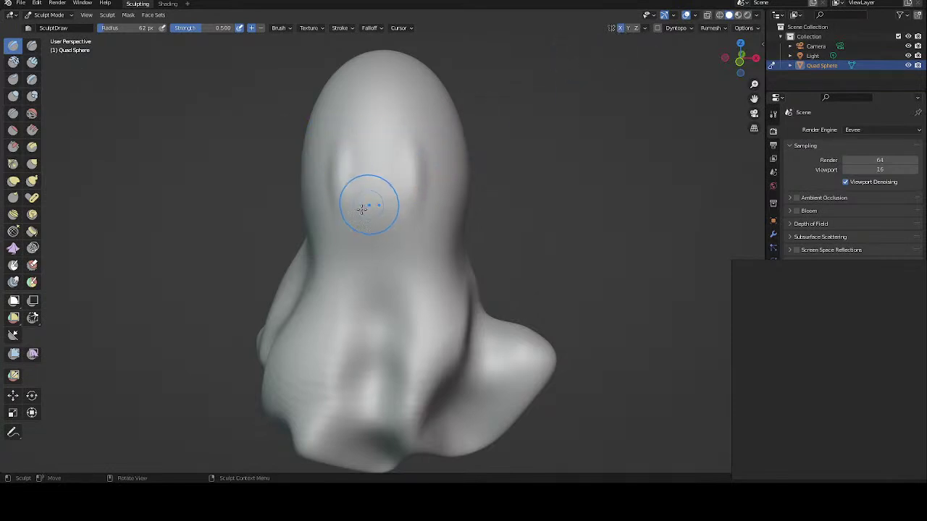
pyautogui.moveTo(410, 166); pyautogui.dragTo(409, 202)
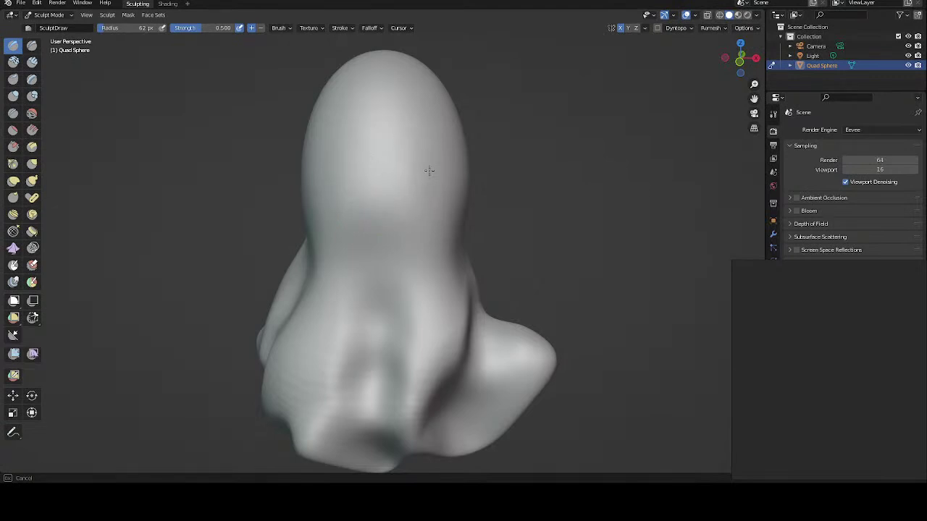
# Step: Finish smoothing the upper head and set the sculpt brush radius to 18 px
pyautogui.moveTo(413, 181); pyautogui.dragTo(402, 158)
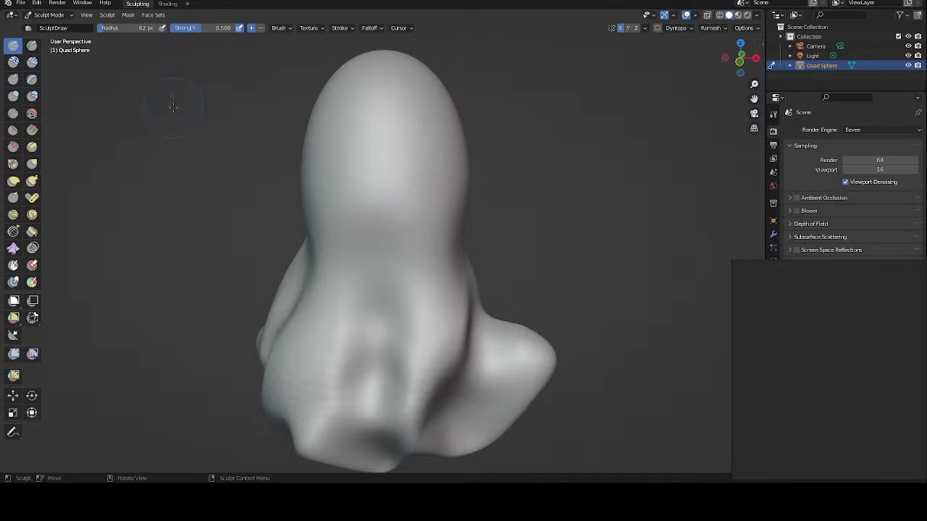
pyautogui.press('f')
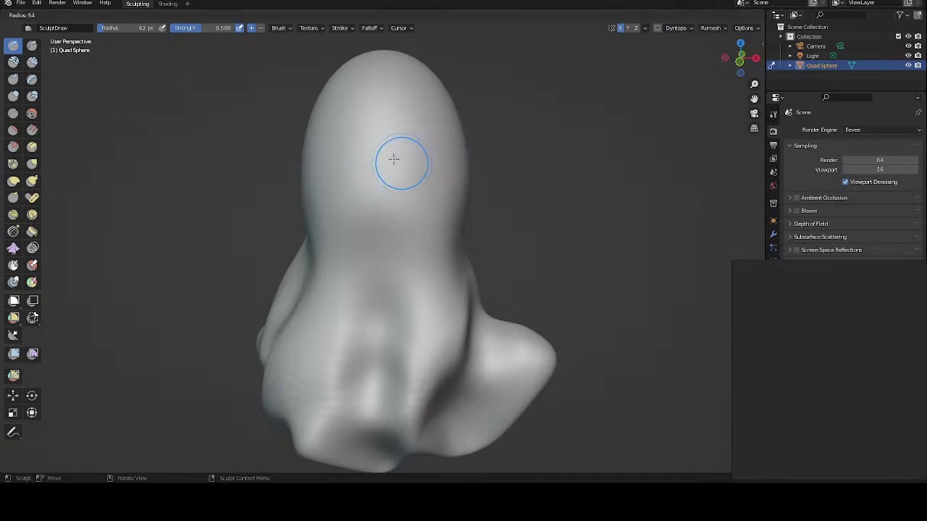
pyautogui.click(383, 143)
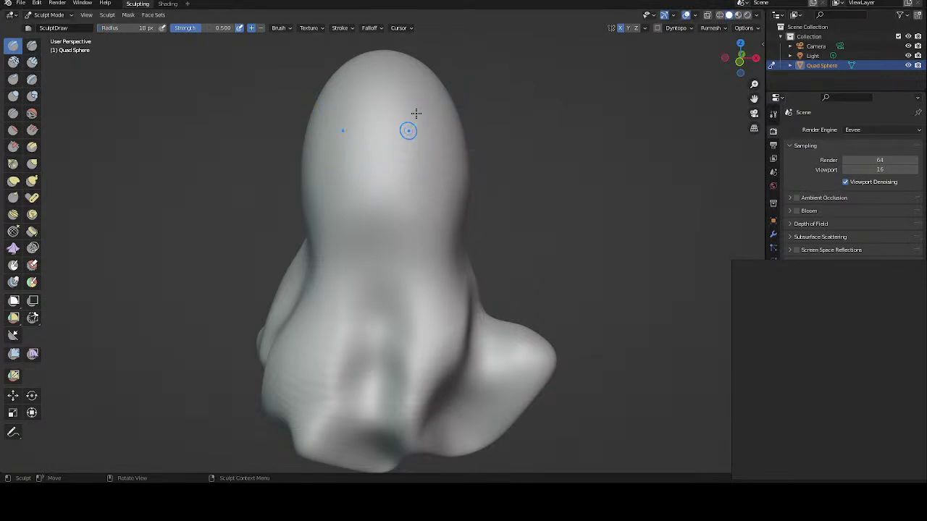
# Step: Carve two mirrored oval eye sockets on the ghost's head
pyautogui.moveTo(411, 133); pyautogui.dragTo(410, 132, button='middle')
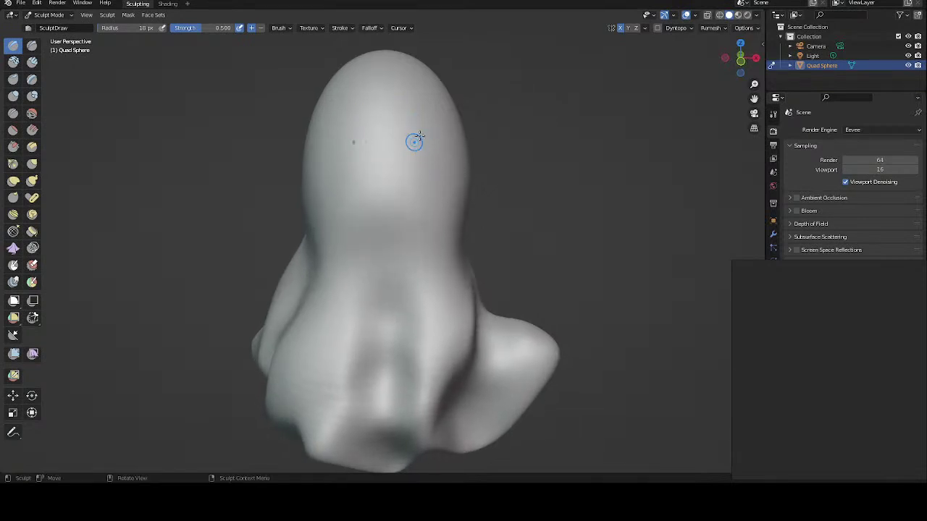
pyautogui.moveTo(415, 132); pyautogui.dragTo(412, 119)
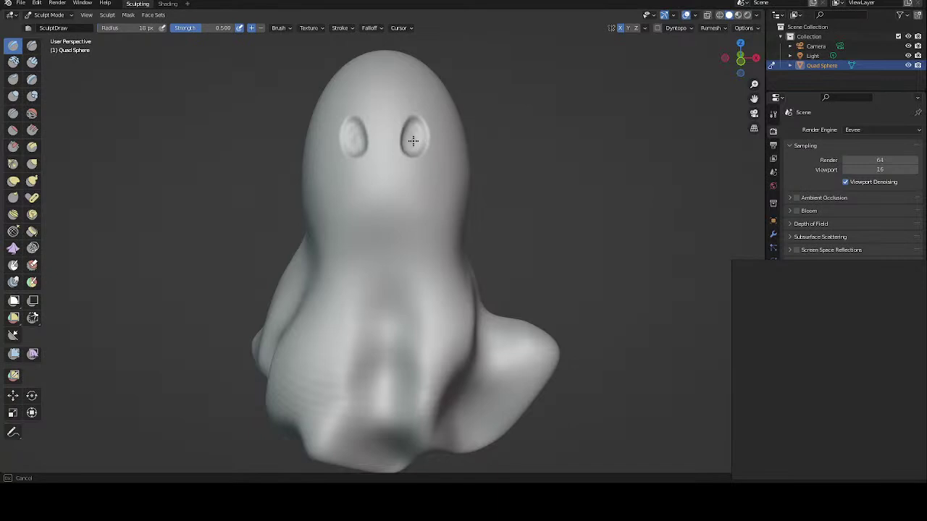
pyautogui.moveTo(419, 130); pyautogui.dragTo(416, 132)
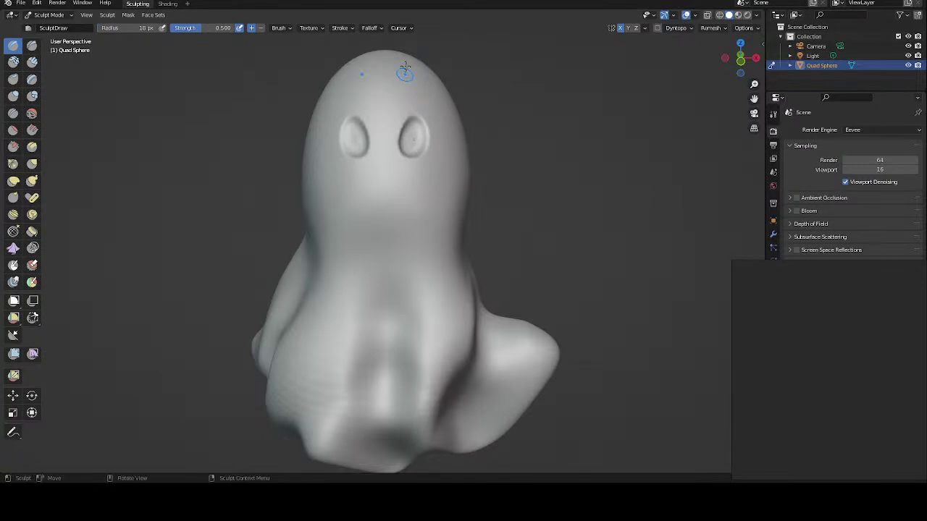
# Step: Undo the oval eye sockets and try new mirrored arched eye marks instead
pyautogui.hotkey('ctrl', 'z')
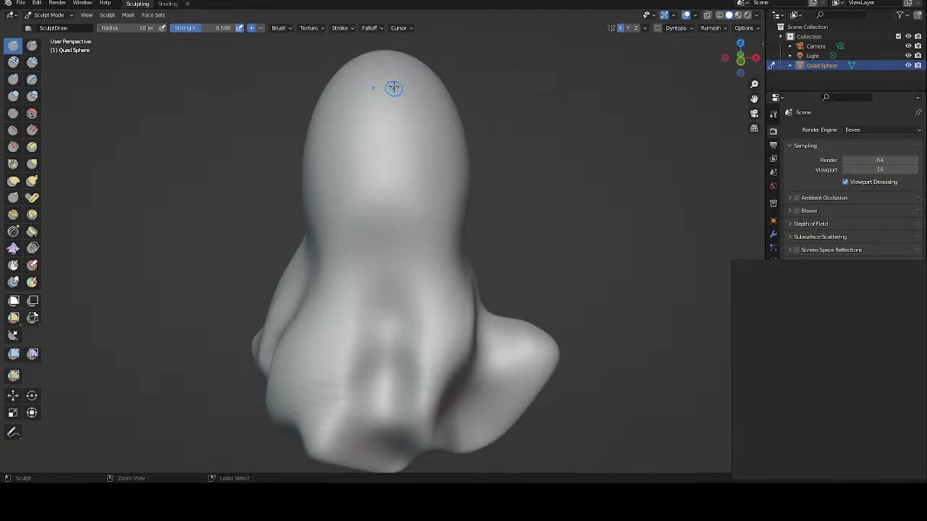
pyautogui.moveTo(347, 133)
pyautogui.mouseDown()
pyautogui.moveTo(371, 126)
pyautogui.moveTo(345, 132)
pyautogui.mouseUp()
pyautogui.hotkey('ctrl', 'z')
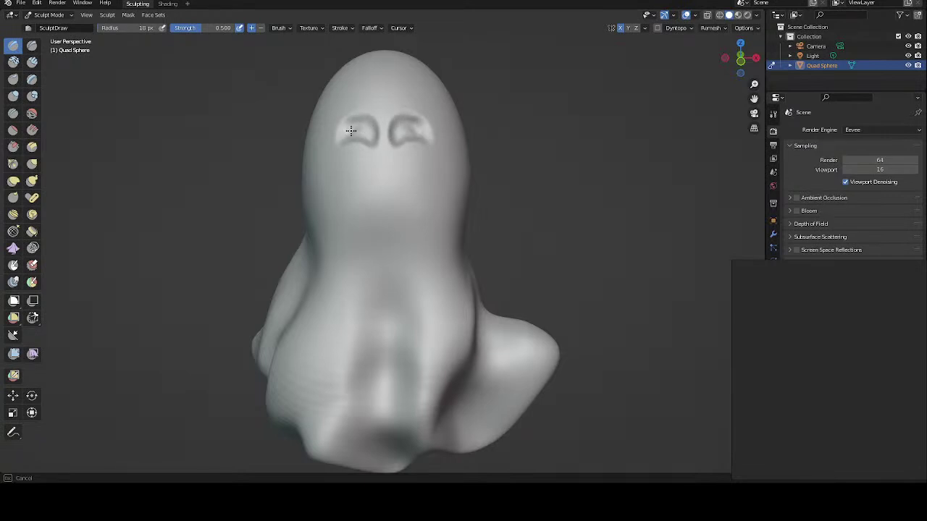
pyautogui.moveTo(357, 123); pyautogui.dragTo(364, 126)
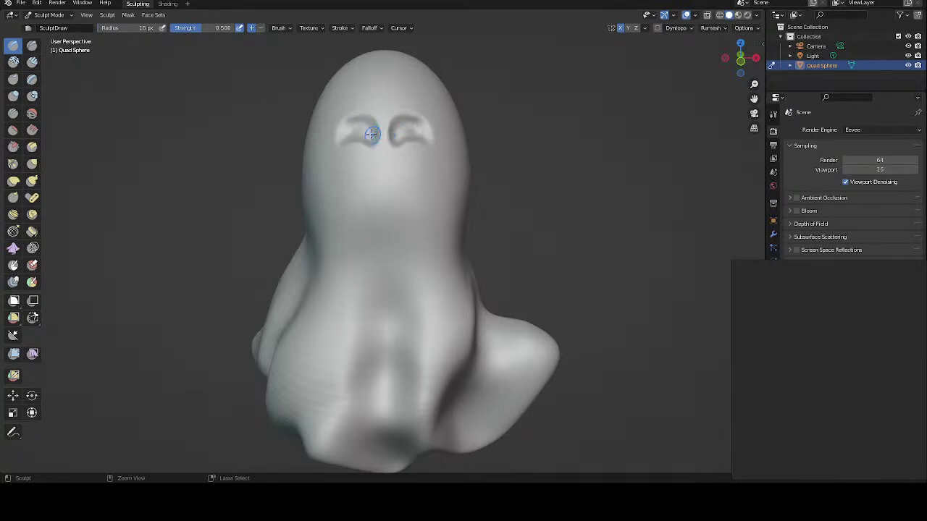
# Step: Try a smiling mouth and mirrored eye arcs, undoing each to leave the head blank
pyautogui.moveTo(369, 169); pyautogui.dragTo(402, 171)
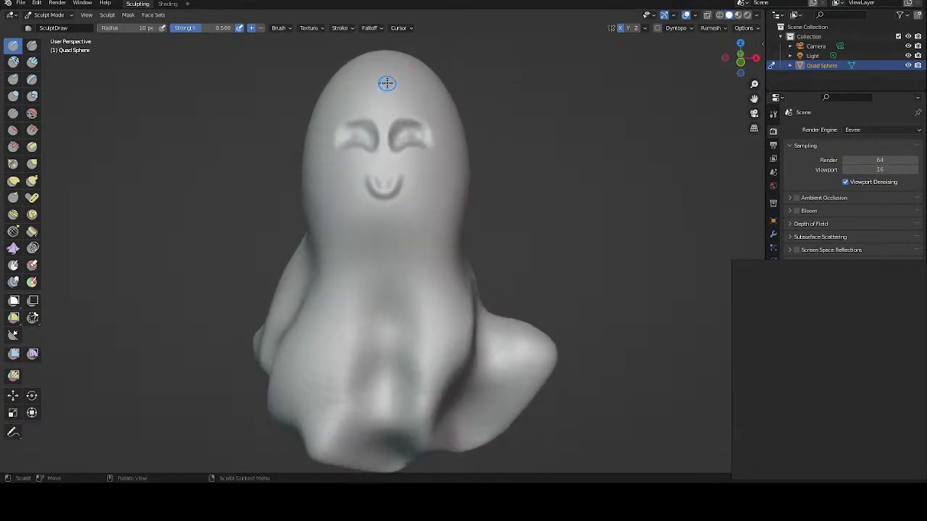
pyautogui.hotkey('ctrl', 'z')
pyautogui.hotkey('ctrl', 'z')
pyautogui.hotkey('ctrl', 'z')
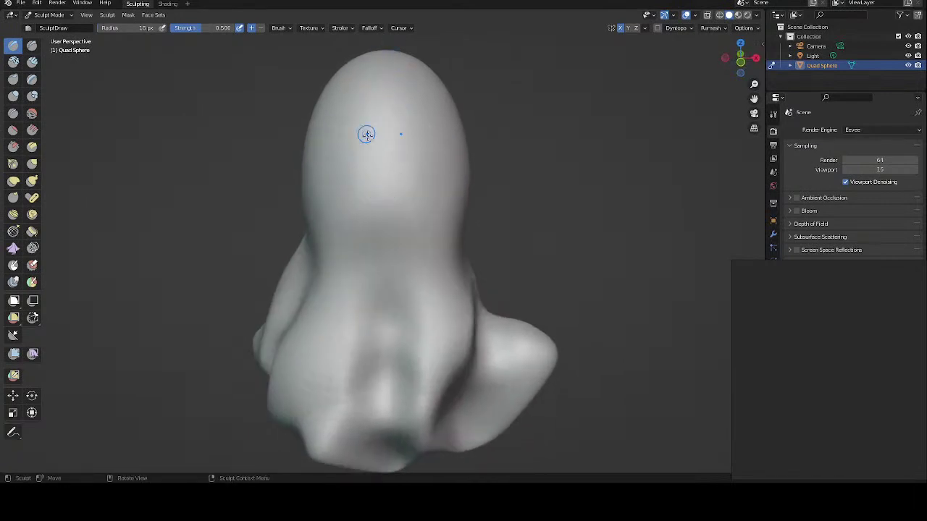
pyautogui.moveTo(352, 140)
pyautogui.mouseDown()
pyautogui.moveTo(363, 151)
pyautogui.moveTo(360, 106)
pyautogui.mouseUp()
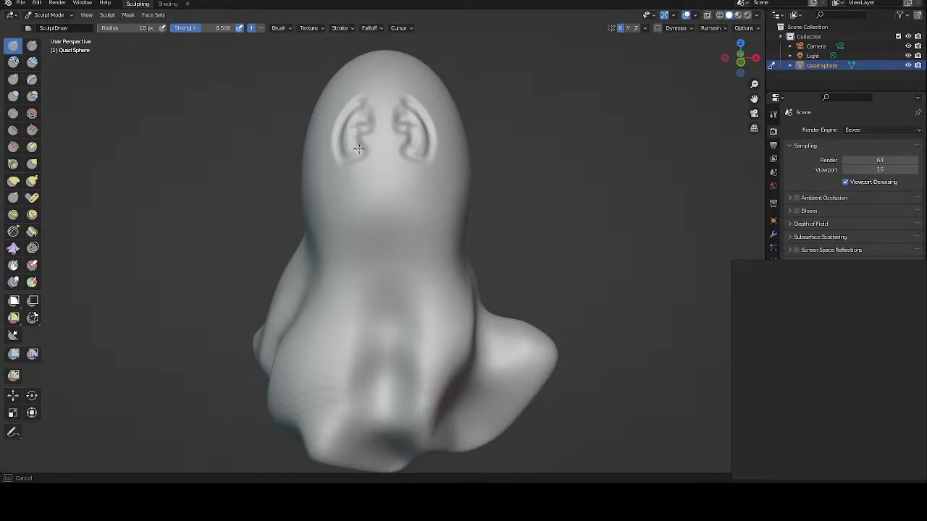
pyautogui.moveTo(359, 149); pyautogui.dragTo(352, 144)
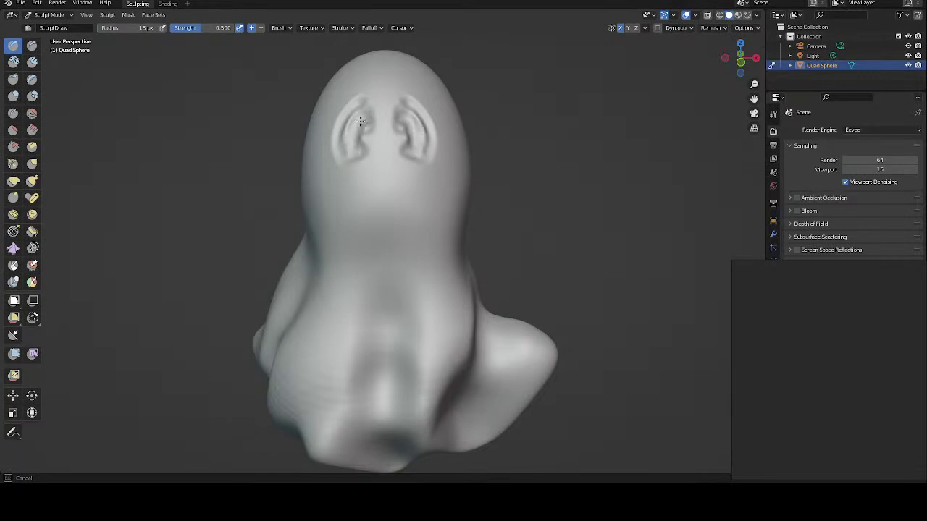
pyautogui.moveTo(352, 86)
pyautogui.mouseDown(button='middle')
pyautogui.moveTo(325, 87)
pyautogui.moveTo(368, 78)
pyautogui.mouseUp(button='middle')
pyautogui.hotkey('ctrl', 'z')
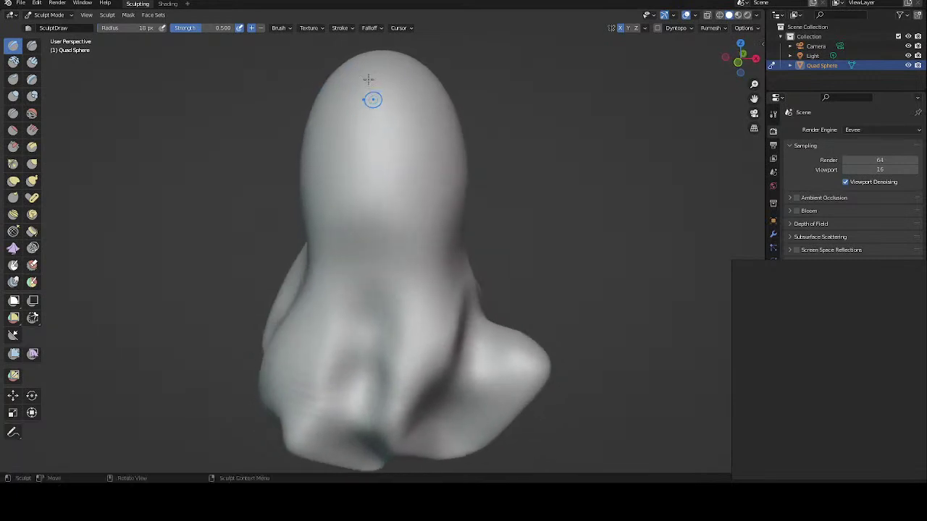
# Step: Try mirrored eye grooves of different depths, undoing them until the face is clear
pyautogui.hotkey('ctrl', 'z')
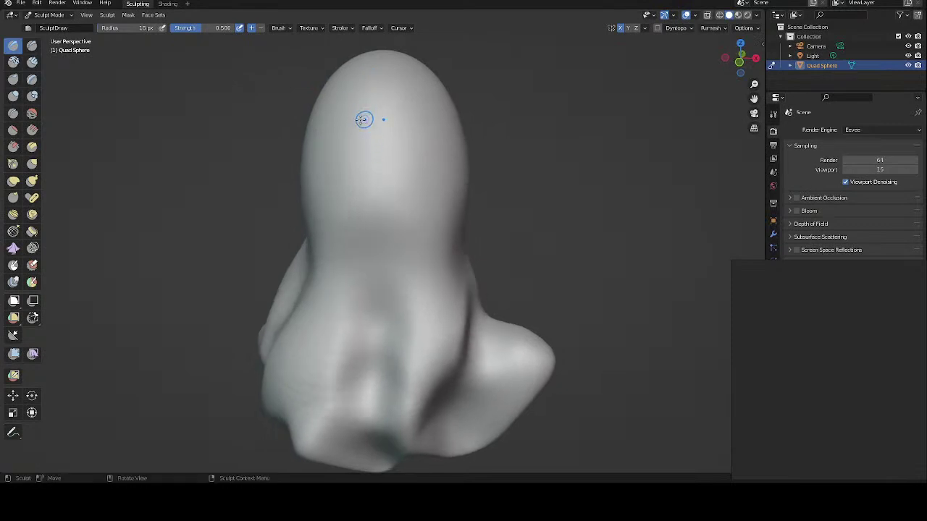
pyautogui.hotkey('ctrl', 'z')
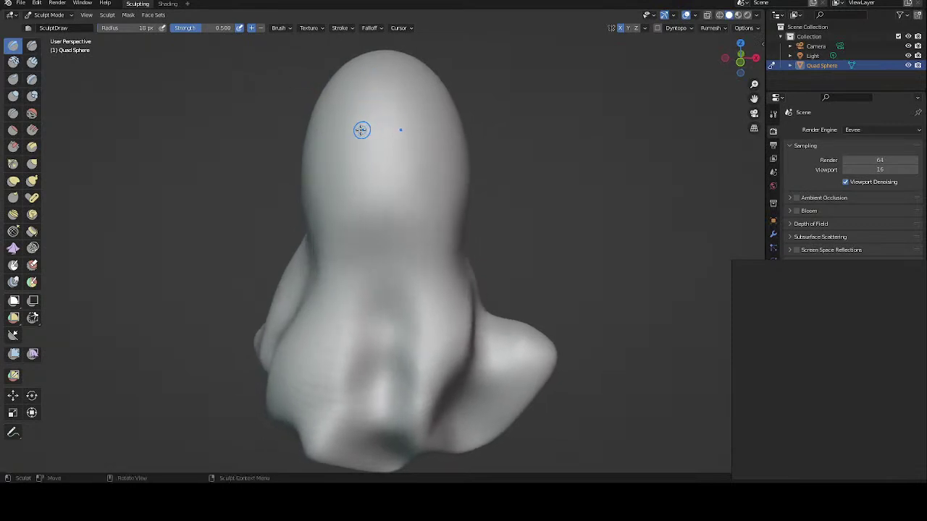
pyautogui.moveTo(358, 120)
pyautogui.mouseDown()
pyautogui.moveTo(351, 148)
pyautogui.moveTo(364, 122)
pyautogui.mouseUp()
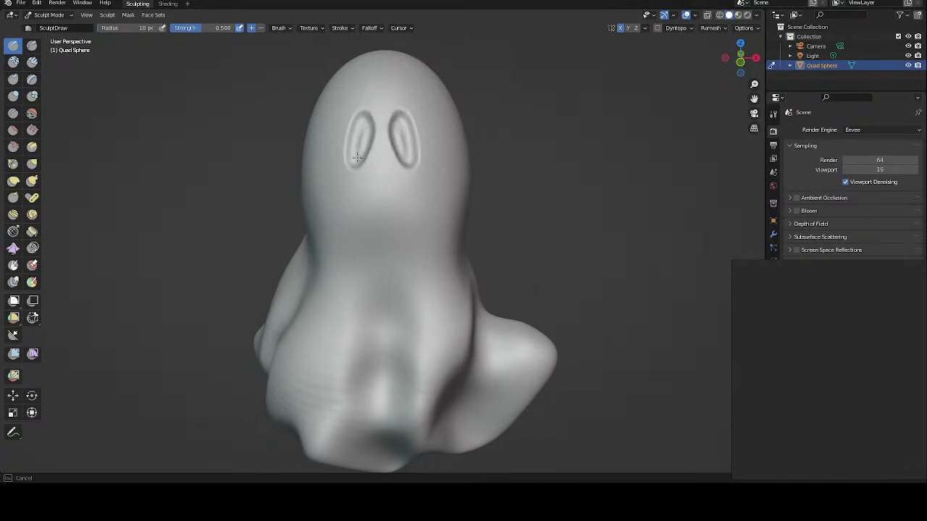
pyautogui.moveTo(357, 149)
pyautogui.mouseDown()
pyautogui.moveTo(355, 138)
pyautogui.moveTo(355, 159)
pyautogui.mouseUp()
pyautogui.hotkey('ctrl', 'z')
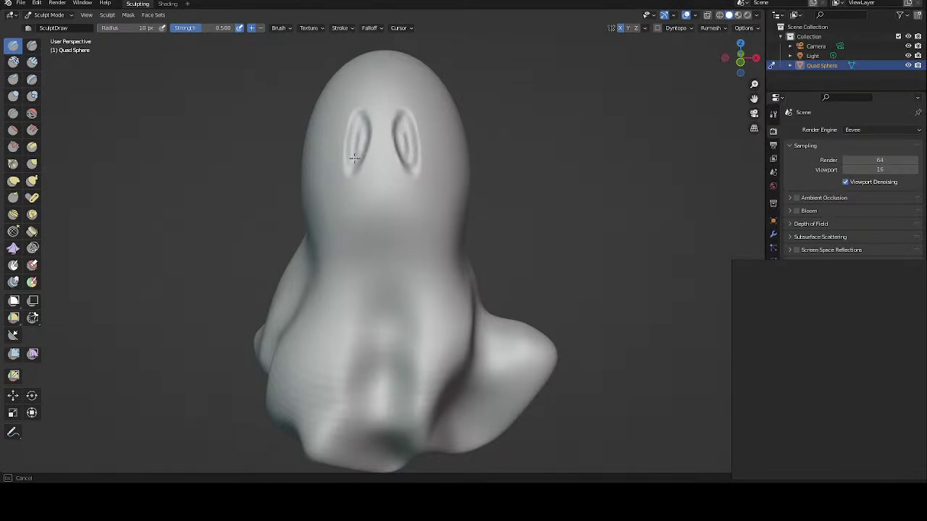
pyautogui.hotkey('ctrl', 'z')
pyautogui.hotkey('ctrl', 'z')
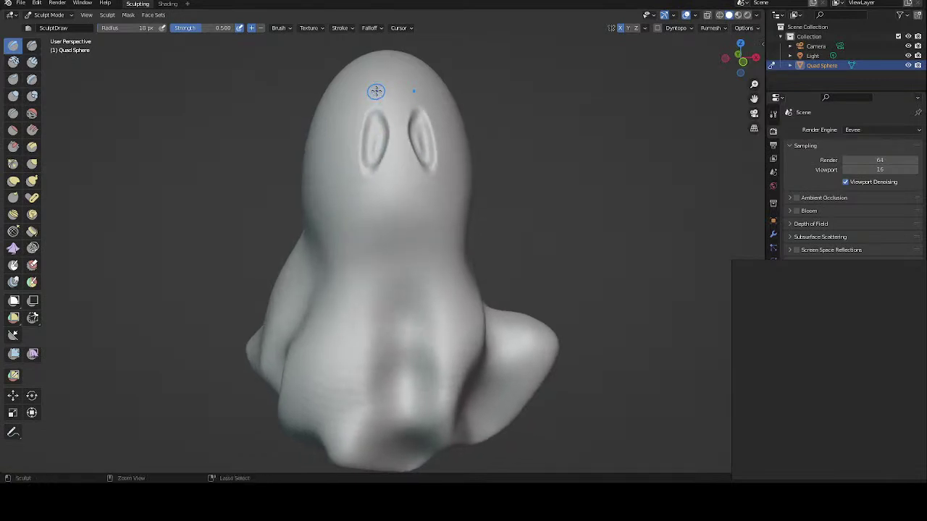
pyautogui.hotkey('ctrl', 'z')
# Step: Sculpt smaller ring-shaped mirrored oval eye sockets and deepen them
pyautogui.moveTo(368, 128); pyautogui.dragTo(365, 149)
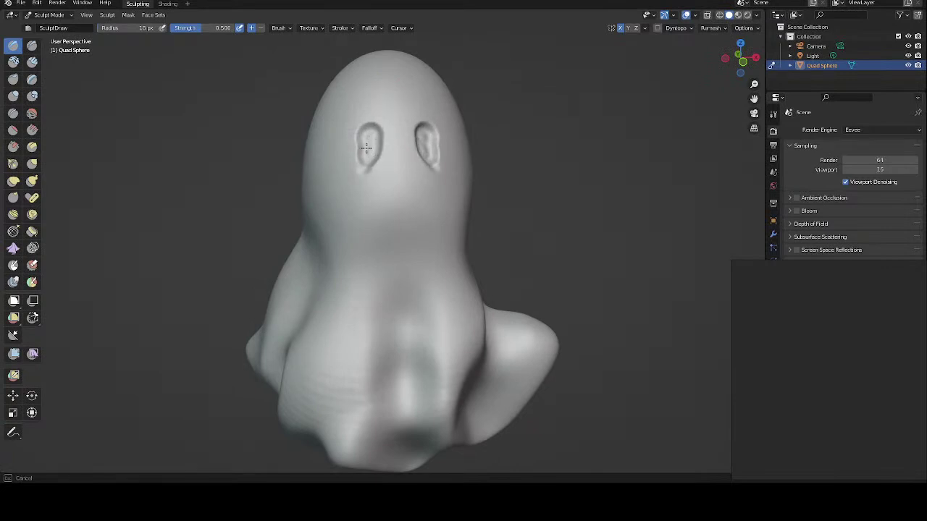
pyautogui.hotkey('ctrl', 'z')
pyautogui.moveTo(368, 138); pyautogui.dragTo(363, 155)
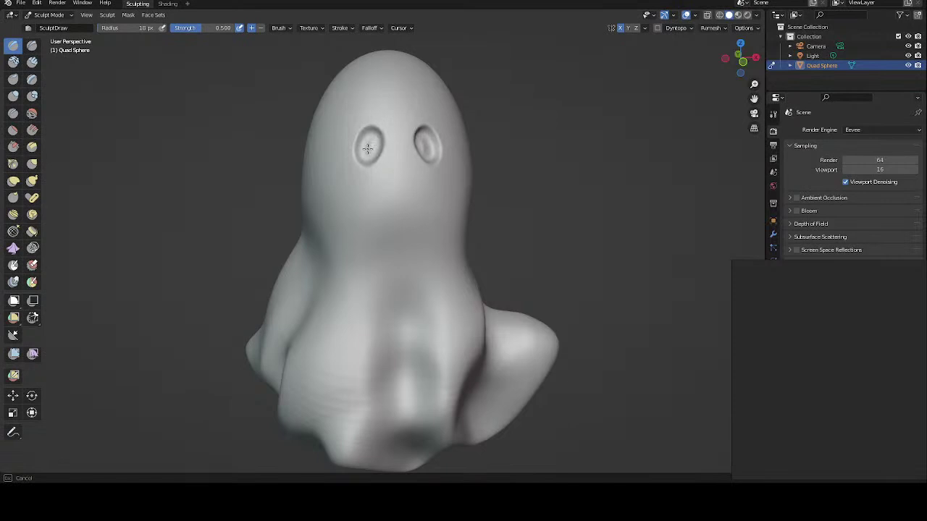
pyautogui.moveTo(370, 156); pyautogui.dragTo(360, 145)
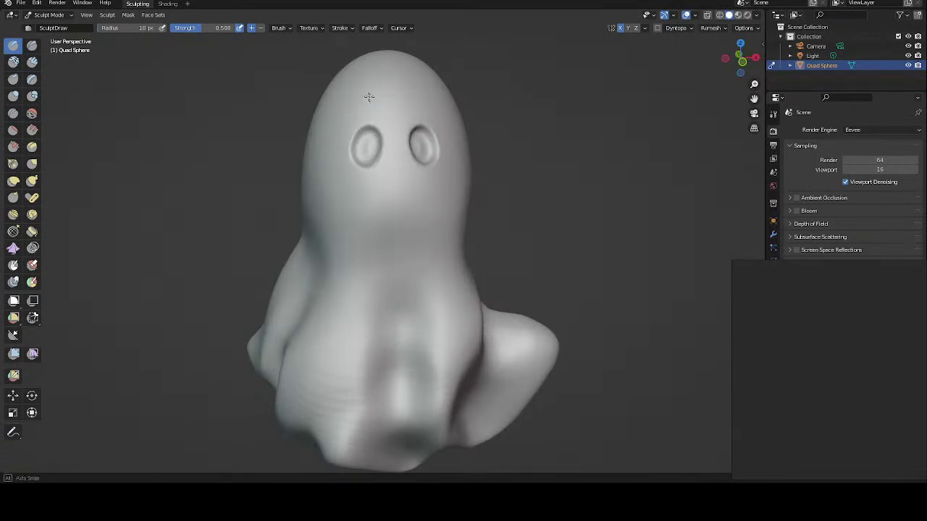
pyautogui.moveTo(370, 95); pyautogui.dragTo(372, 86, button='middle')
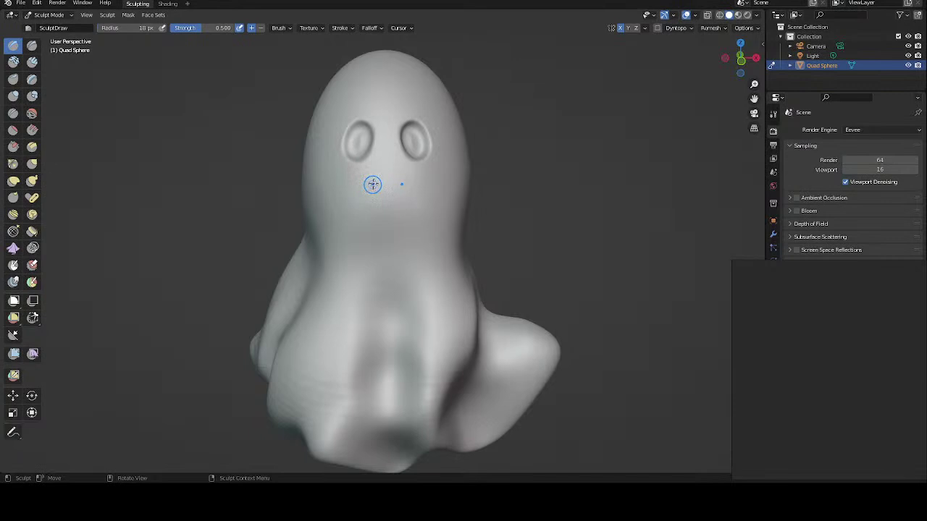
# Step: Carve a trial mouth below the eyes, undo it, and return to a front view
pyautogui.moveTo(360, 182)
pyautogui.keyDown('ctrl'); pyautogui.mouseDown()
pyautogui.moveTo(392, 208)
pyautogui.moveTo(378, 195)
pyautogui.moveTo(395, 199)
pyautogui.mouseUp(); pyautogui.keyUp('ctrl')
pyautogui.hotkey('ctrl', 'z')
pyautogui.moveTo(384, 126); pyautogui.dragTo(482, 128, button='middle')
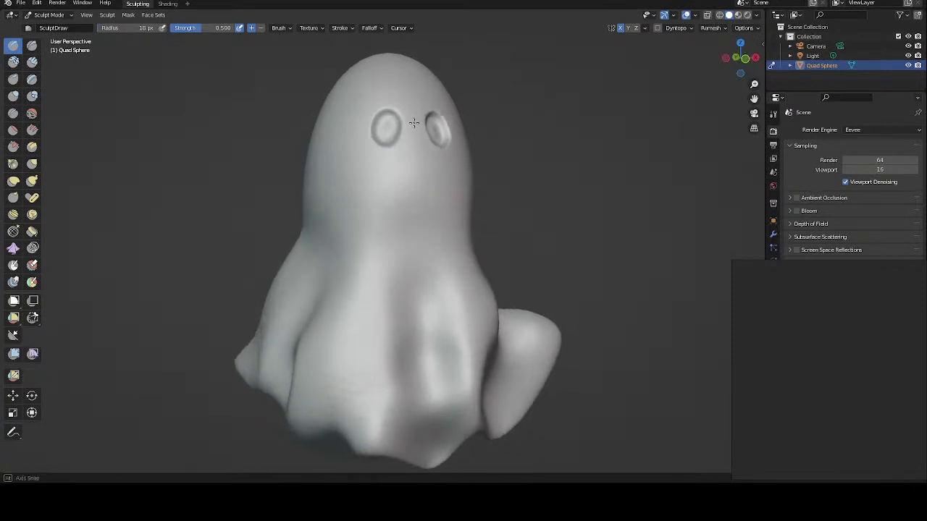
pyautogui.moveTo(461, 131)
pyautogui.mouseDown(button='middle')
pyautogui.moveTo(386, 118)
pyautogui.moveTo(397, 114)
pyautogui.mouseUp(button='middle')
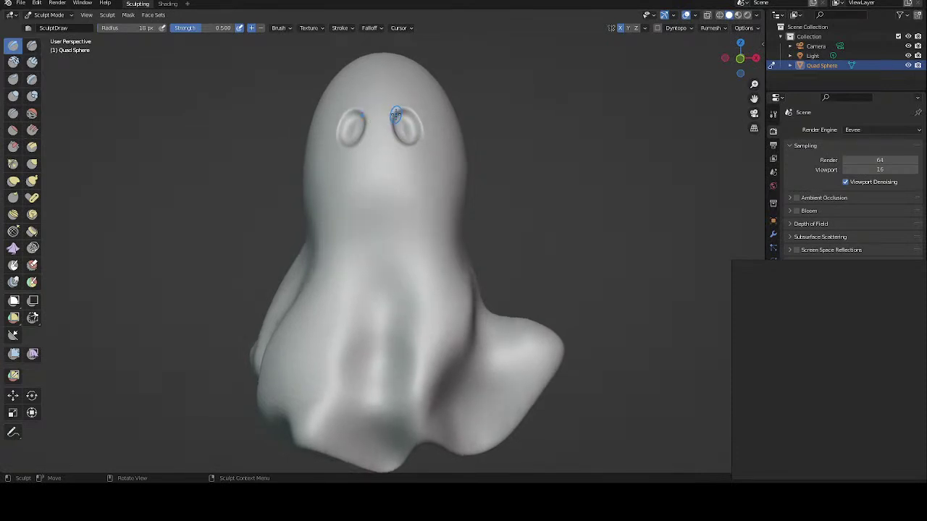
# Step: Sculpt a mirrored smile under the eyes, add an upper lip, and deepen the mouth interior
pyautogui.moveTo(352, 167)
pyautogui.mouseDown()
pyautogui.moveTo(359, 191)
pyautogui.moveTo(408, 164)
pyautogui.mouseUp()
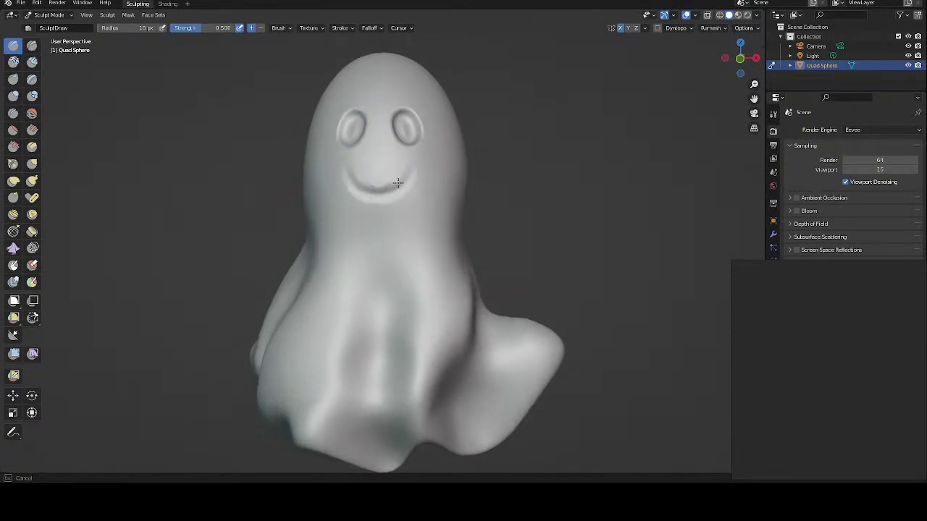
pyautogui.moveTo(376, 192)
pyautogui.mouseDown()
pyautogui.moveTo(404, 163)
pyautogui.moveTo(377, 180)
pyautogui.moveTo(356, 170)
pyautogui.moveTo(366, 185)
pyautogui.moveTo(390, 185)
pyautogui.moveTo(373, 190)
pyautogui.mouseUp()
pyautogui.moveTo(362, 118); pyautogui.dragTo(386, 168, button='middle')
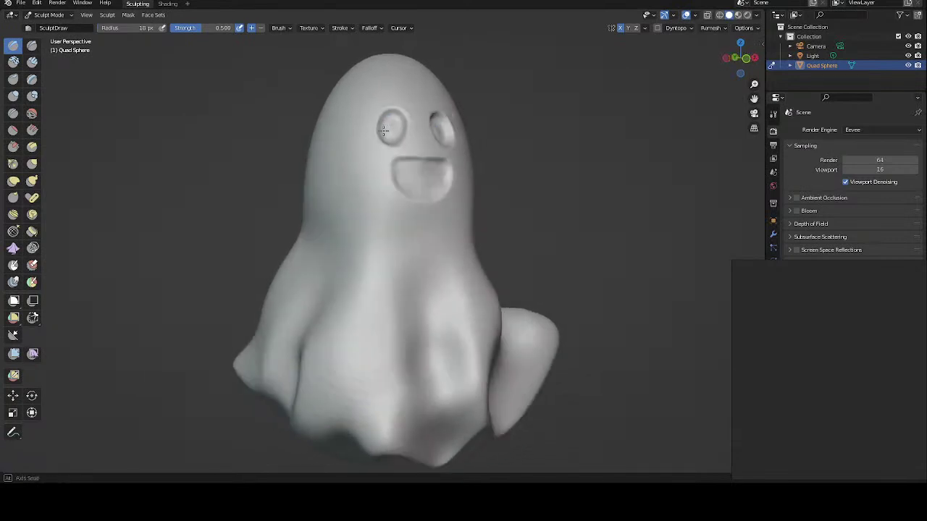
pyautogui.moveTo(386, 185)
pyautogui.mouseDown()
pyautogui.moveTo(424, 194)
pyautogui.moveTo(389, 173)
pyautogui.moveTo(396, 190)
pyautogui.mouseUp()
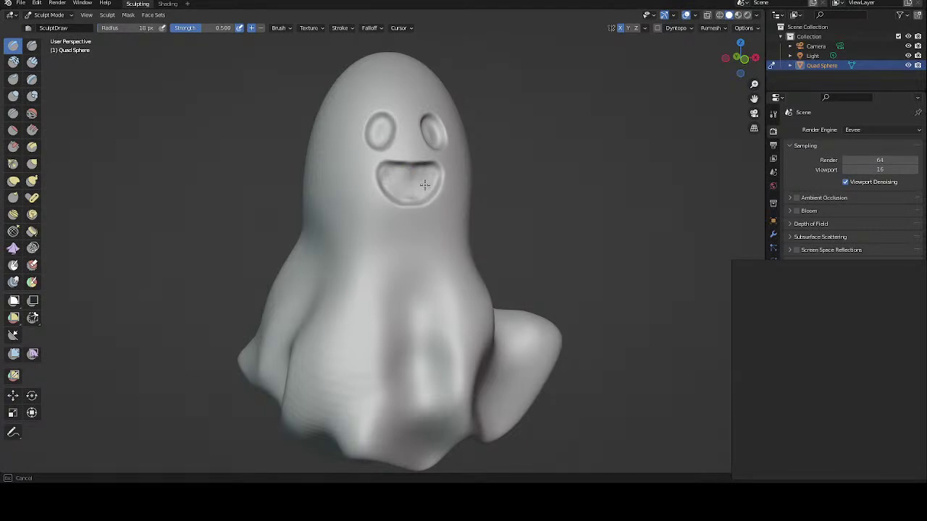
# Step: Sculpt a ridge along the mouth's upper inside edge and smooth its lower part
pyautogui.moveTo(424, 185)
pyautogui.mouseDown()
pyautogui.moveTo(396, 192)
pyautogui.moveTo(375, 127)
pyautogui.mouseUp()
pyautogui.moveTo(375, 127); pyautogui.dragTo(355, 134, button='middle')
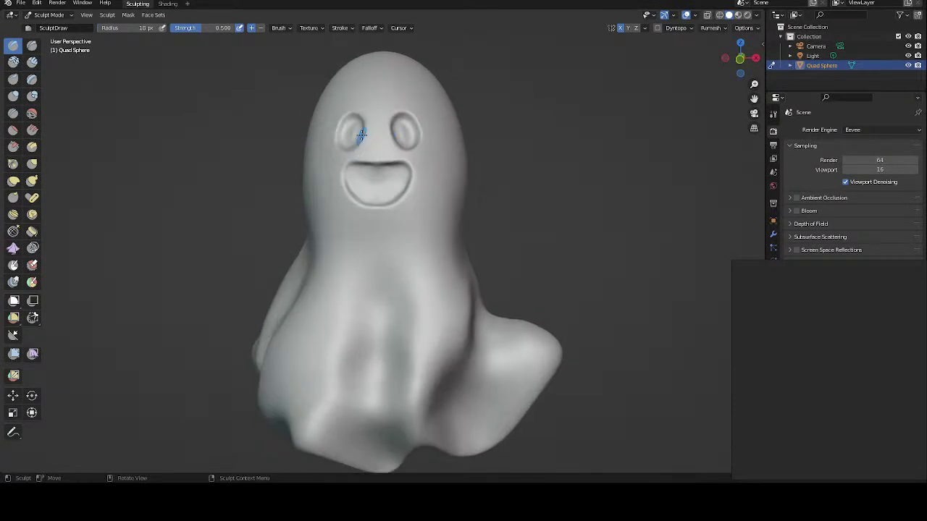
pyautogui.moveTo(430, 169)
pyautogui.mouseDown(button='middle')
pyautogui.moveTo(439, 193)
pyautogui.moveTo(453, 182)
pyautogui.moveTo(481, 184)
pyautogui.mouseUp(button='middle')
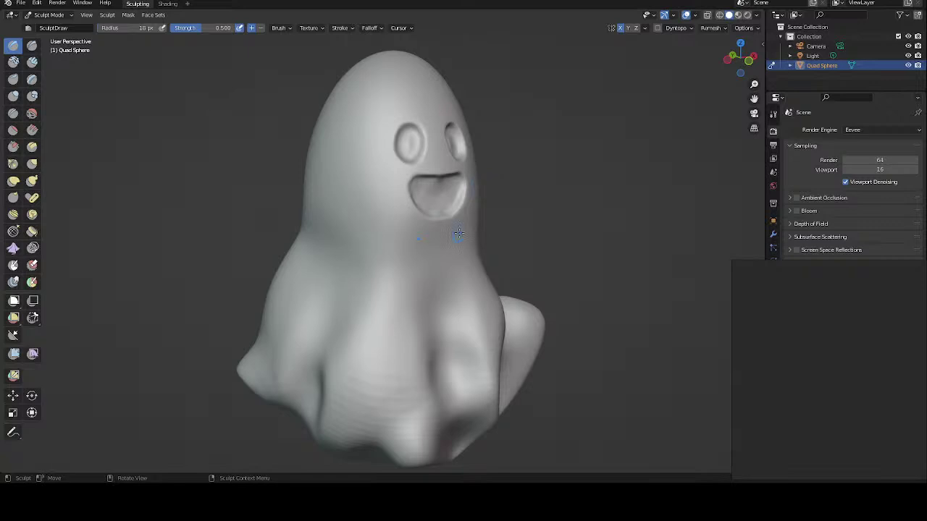
pyautogui.moveTo(445, 196); pyautogui.dragTo(414, 212, button='middle')
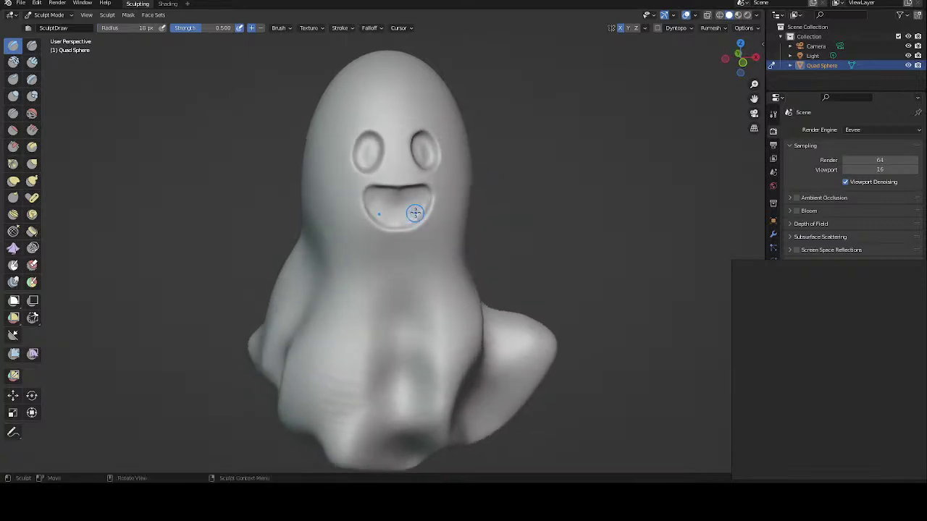
pyautogui.moveTo(393, 155)
pyautogui.mouseDown(button='middle')
pyautogui.moveTo(384, 128)
pyautogui.moveTo(341, 153)
pyautogui.mouseUp(button='middle')
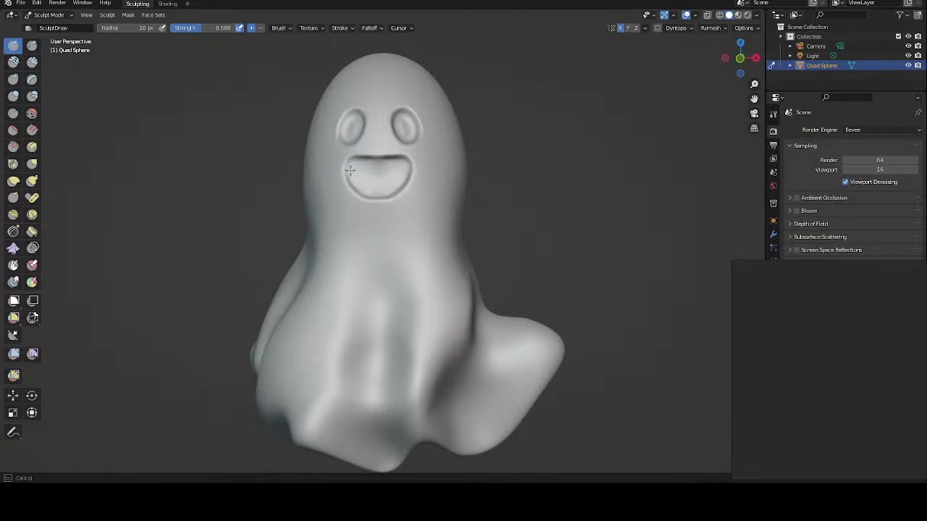
pyautogui.moveTo(346, 161)
pyautogui.mouseDown()
pyautogui.moveTo(399, 160)
pyautogui.moveTo(395, 189)
pyautogui.moveTo(364, 187)
pyautogui.mouseUp()
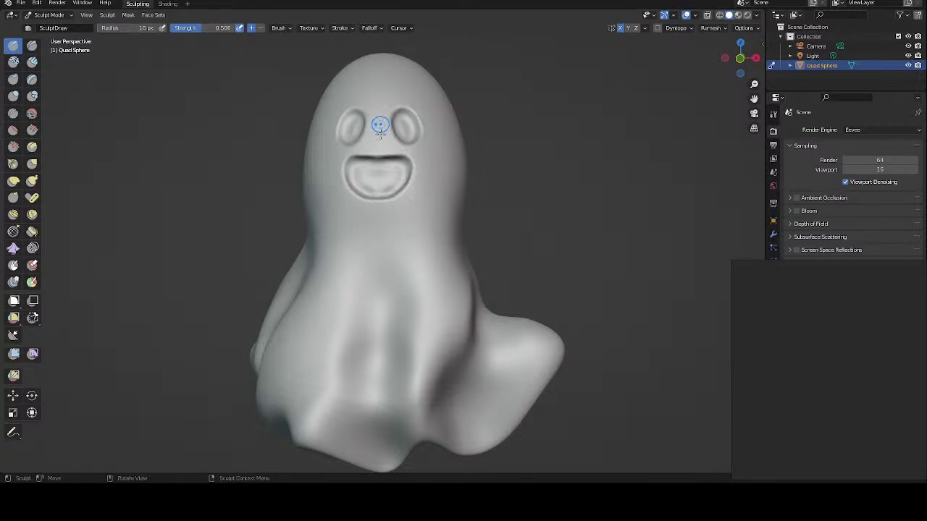
pyautogui.moveTo(364, 178); pyautogui.dragTo(376, 130)
# Step: Shape the mouth's upper-left corner and interior, then sculpt a crease across the forehead
pyautogui.moveTo(375, 125); pyautogui.dragTo(355, 163, button='middle')
pyautogui.moveTo(352, 185)
pyautogui.mouseDown()
pyautogui.moveTo(381, 210)
pyautogui.moveTo(397, 182)
pyautogui.moveTo(362, 180)
pyautogui.moveTo(384, 187)
pyautogui.moveTo(369, 203)
pyautogui.moveTo(367, 192)
pyautogui.moveTo(384, 179)
pyautogui.moveTo(398, 182)
pyautogui.moveTo(352, 193)
pyautogui.mouseUp()
pyautogui.moveTo(352, 193)
pyautogui.mouseDown(button='middle')
pyautogui.moveTo(424, 93)
pyautogui.moveTo(379, 103)
pyautogui.moveTo(381, 95)
pyautogui.moveTo(385, 145)
pyautogui.mouseUp(button='middle')
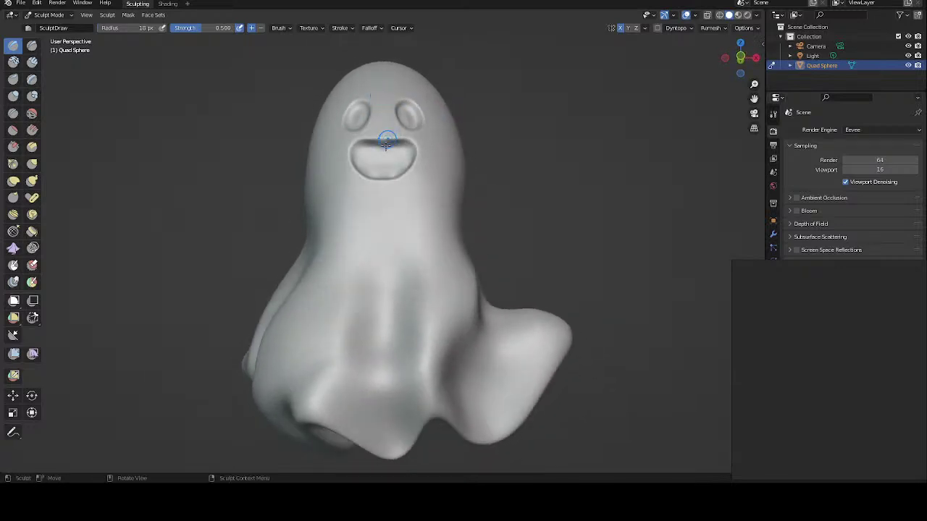
pyautogui.moveTo(382, 157); pyautogui.dragTo(379, 152)
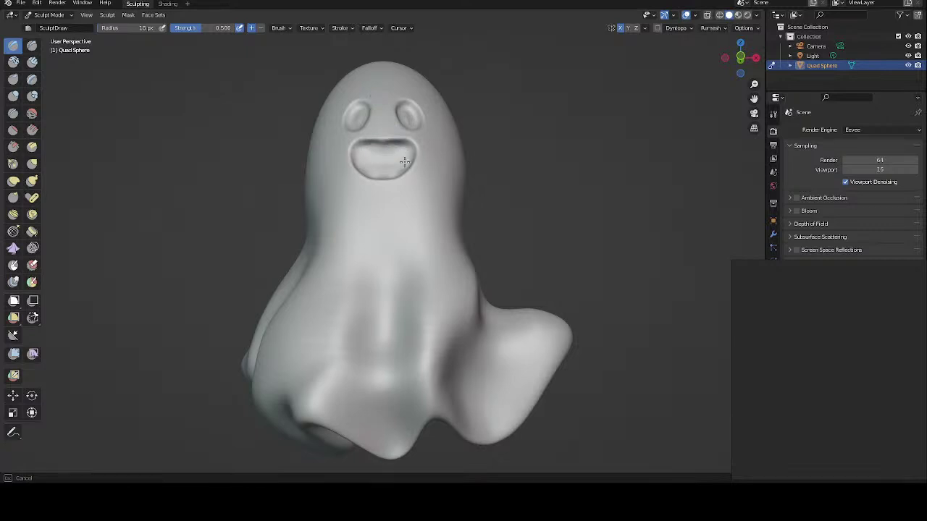
pyautogui.moveTo(372, 128); pyautogui.dragTo(382, 180, button='middle')
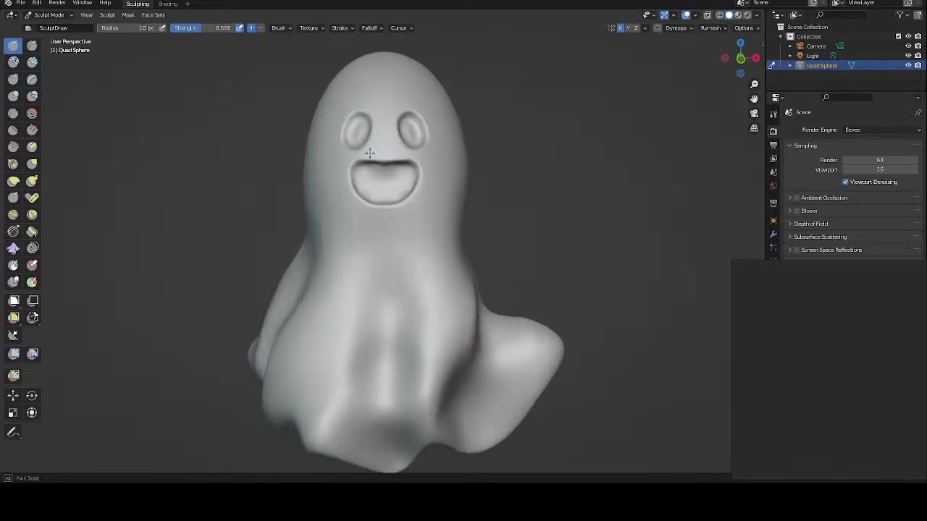
pyautogui.moveTo(383, 180); pyautogui.dragTo(395, 171)
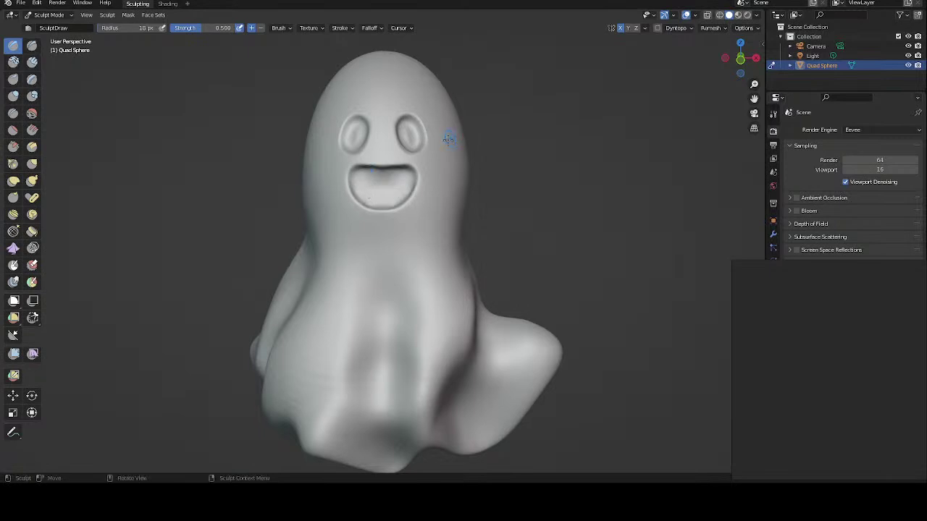
pyautogui.moveTo(445, 141); pyautogui.dragTo(440, 128, button='middle')
pyautogui.moveTo(384, 110)
pyautogui.mouseDown()
pyautogui.moveTo(409, 110)
pyautogui.moveTo(398, 92)
pyautogui.moveTo(389, 103)
pyautogui.moveTo(407, 110)
pyautogui.mouseUp()
# Step: Replace the forehead crease with mirrored, slanted worried eyebrows above the eyes
pyautogui.hotkey('ctrl', 'z')
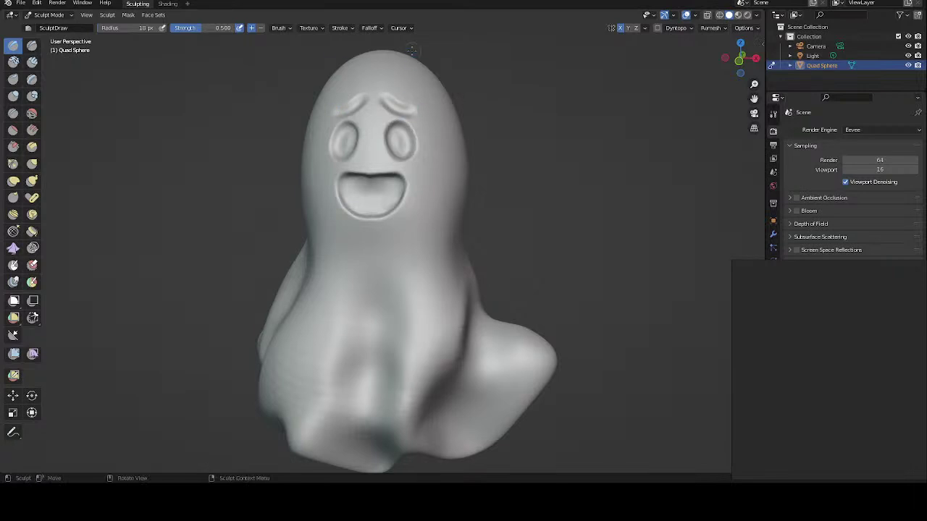
pyautogui.moveTo(421, 67)
pyautogui.mouseDown(button='middle')
pyautogui.moveTo(440, 59)
pyautogui.moveTo(442, 149)
pyautogui.mouseUp(button='middle')
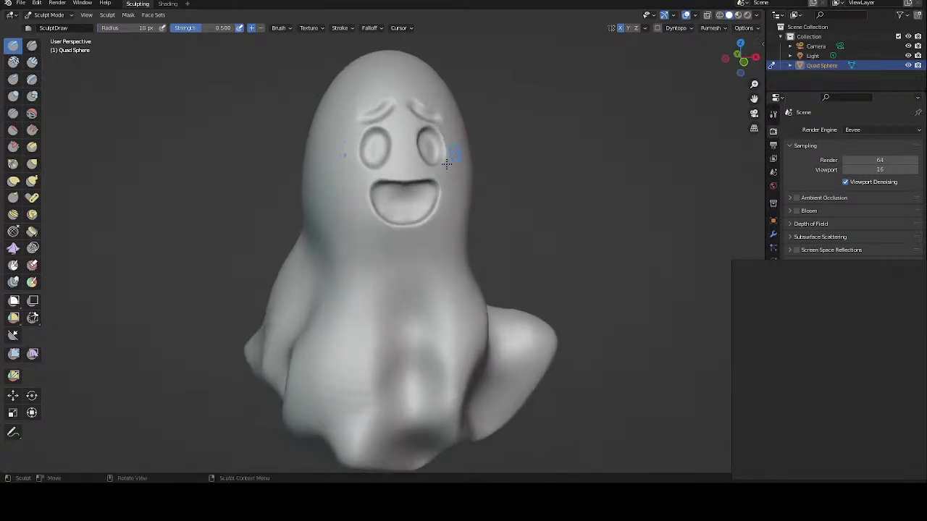
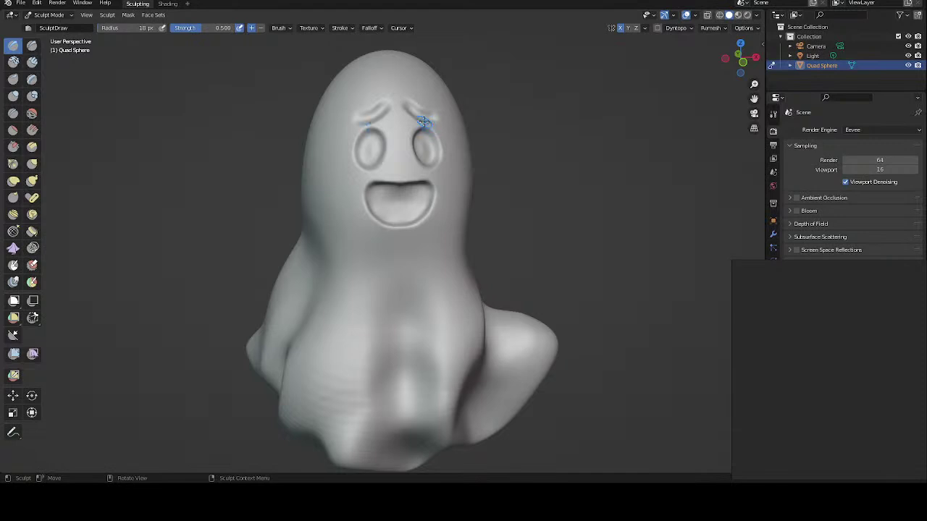
# Step: Carve angry slanted eyebrow grooves above the eyes, then undo them
pyautogui.moveTo(431, 129)
pyautogui.mouseDown(button='middle')
pyautogui.moveTo(424, 124)
pyautogui.moveTo(478, 162)
pyautogui.moveTo(427, 132)
pyautogui.mouseUp(button='middle')
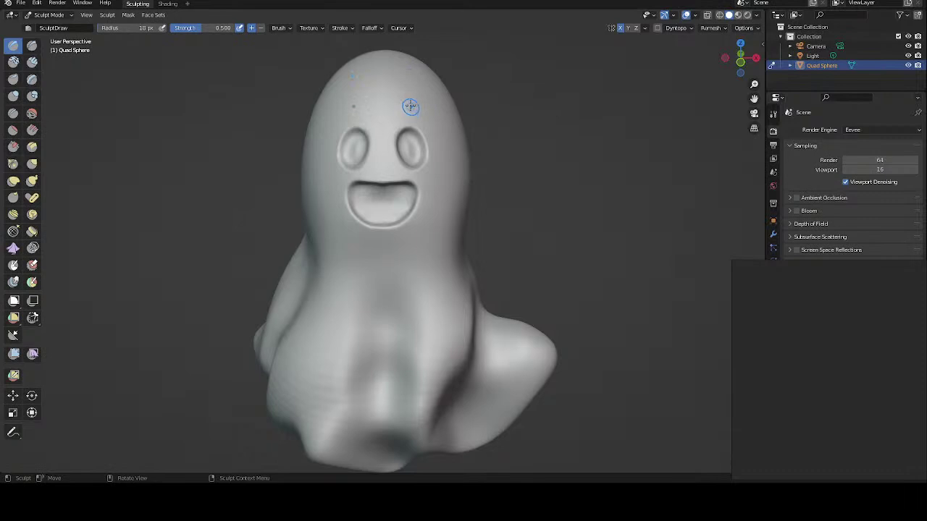
pyautogui.moveTo(410, 101); pyautogui.dragTo(391, 129)
pyautogui.moveTo(350, 97)
pyautogui.mouseDown()
pyautogui.moveTo(373, 129)
pyautogui.moveTo(412, 101)
pyautogui.moveTo(392, 124)
pyautogui.mouseUp()
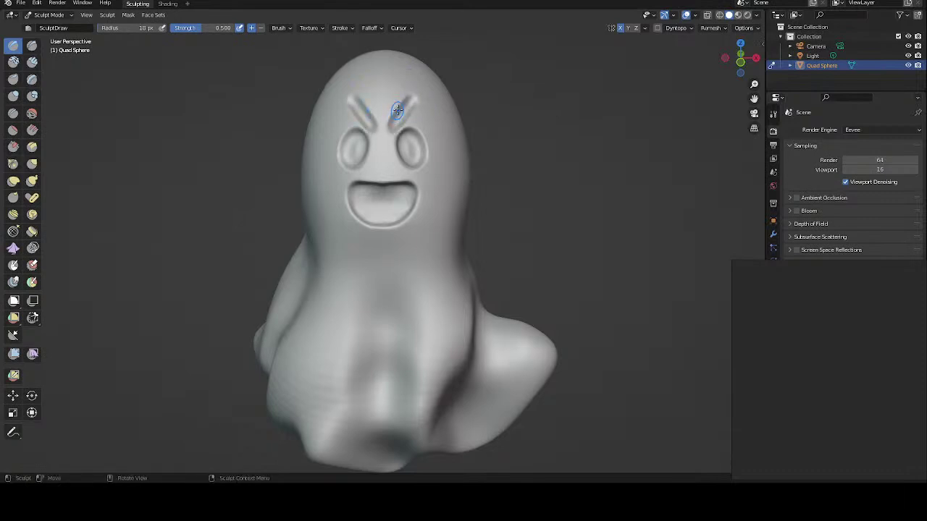
pyautogui.moveTo(408, 63)
pyautogui.mouseDown(button='middle')
pyautogui.moveTo(412, 70)
pyautogui.moveTo(384, 92)
pyautogui.mouseUp(button='middle')
pyautogui.hotkey('ctrl', 'z')
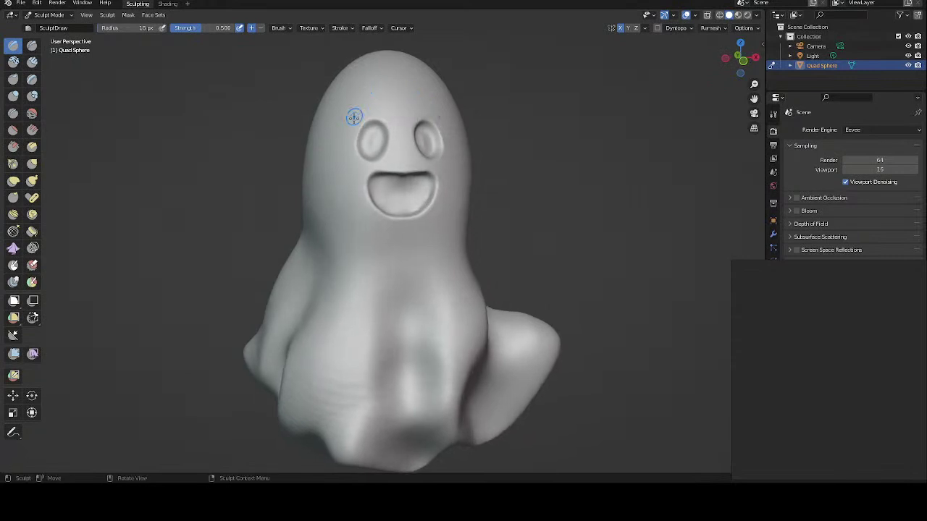
# Step: Try curved eyebrows above both eyes and undo those as well
pyautogui.moveTo(368, 114)
pyautogui.mouseDown()
pyautogui.moveTo(388, 100)
pyautogui.moveTo(434, 105)
pyautogui.mouseUp()
pyautogui.moveTo(392, 102); pyautogui.dragTo(360, 110)
pyautogui.moveTo(383, 61); pyautogui.dragTo(373, 68, button='middle')
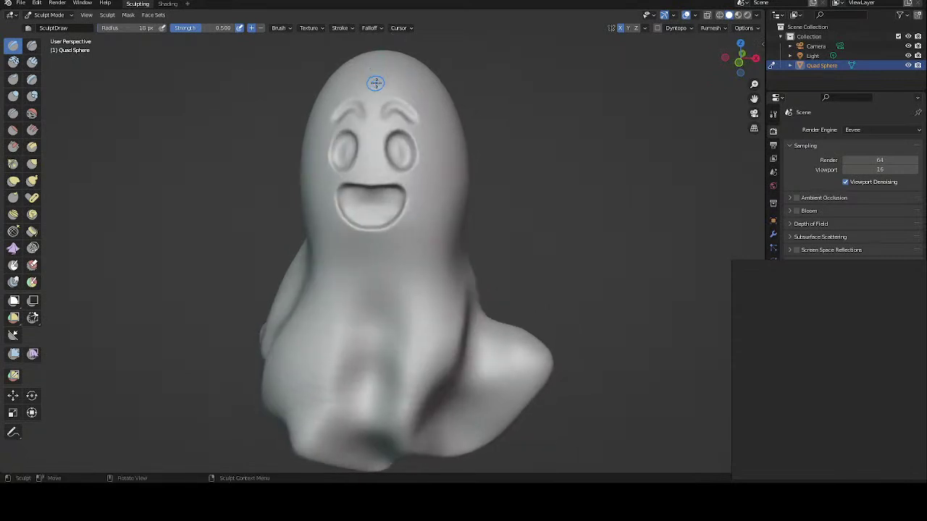
pyautogui.hotkey('ctrl', 'z')
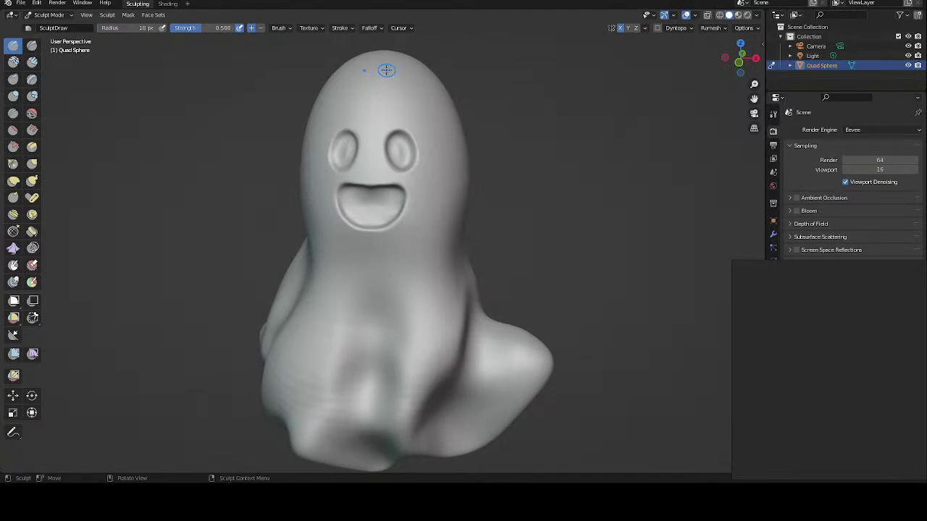
# Step: Inspect the face from several angles, adding small pupil touches to the eyes
pyautogui.moveTo(480, 175); pyautogui.dragTo(480, 186, button='middle')
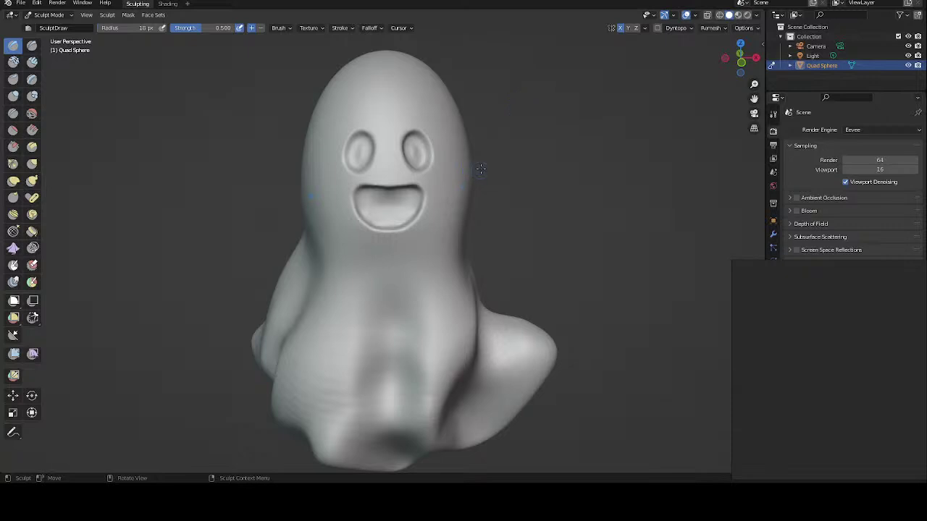
pyautogui.moveTo(484, 168)
pyautogui.mouseDown(button='middle')
pyautogui.moveTo(471, 164)
pyautogui.moveTo(483, 162)
pyautogui.mouseUp(button='middle')
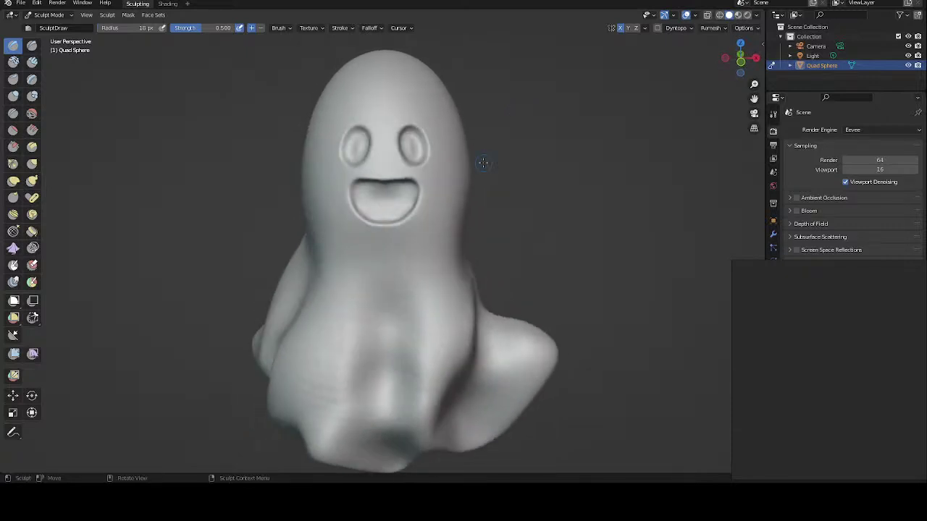
pyautogui.moveTo(412, 146)
pyautogui.mouseDown()
pyautogui.moveTo(413, 138)
pyautogui.moveTo(413, 154)
pyautogui.moveTo(410, 145)
pyautogui.mouseUp()
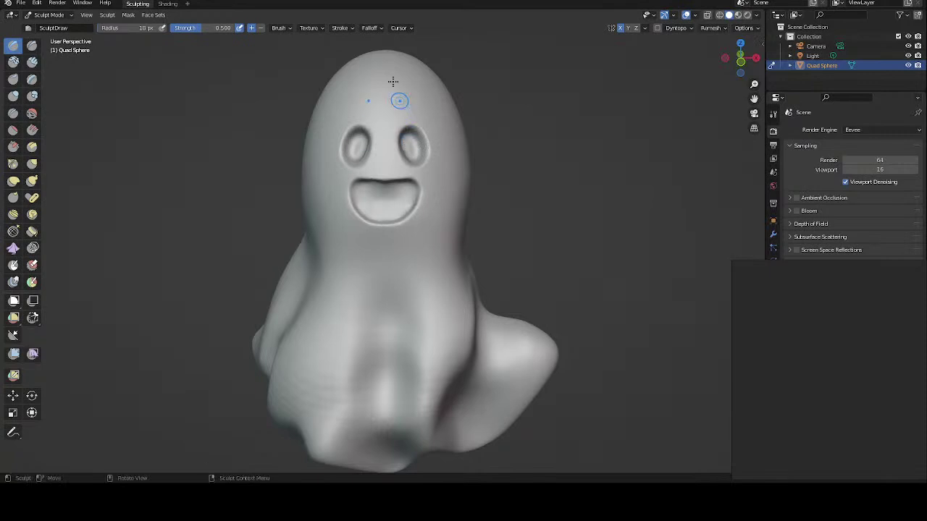
pyautogui.moveTo(384, 90)
pyautogui.mouseDown(button='middle')
pyautogui.moveTo(438, 83)
pyautogui.moveTo(420, 88)
pyautogui.mouseUp(button='middle')
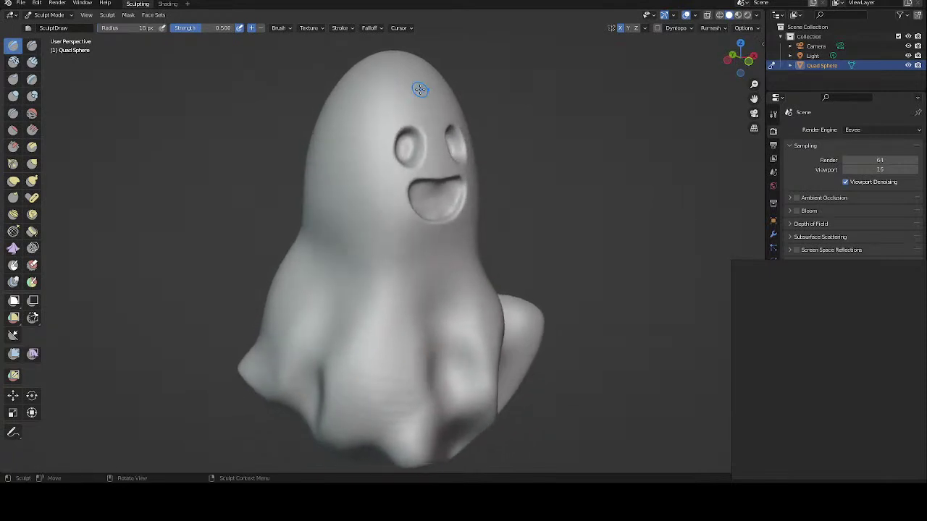
pyautogui.moveTo(535, 186); pyautogui.dragTo(507, 196, button='middle')
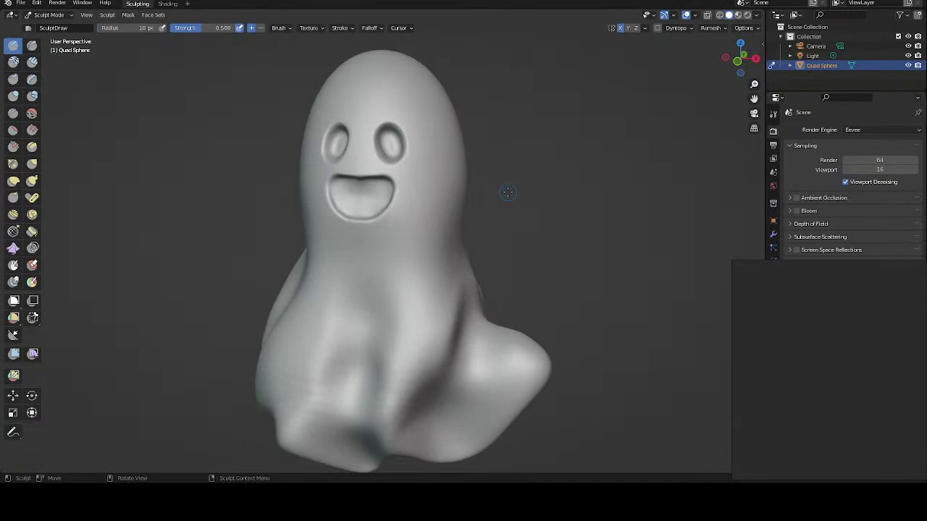
pyautogui.click(34, 163)
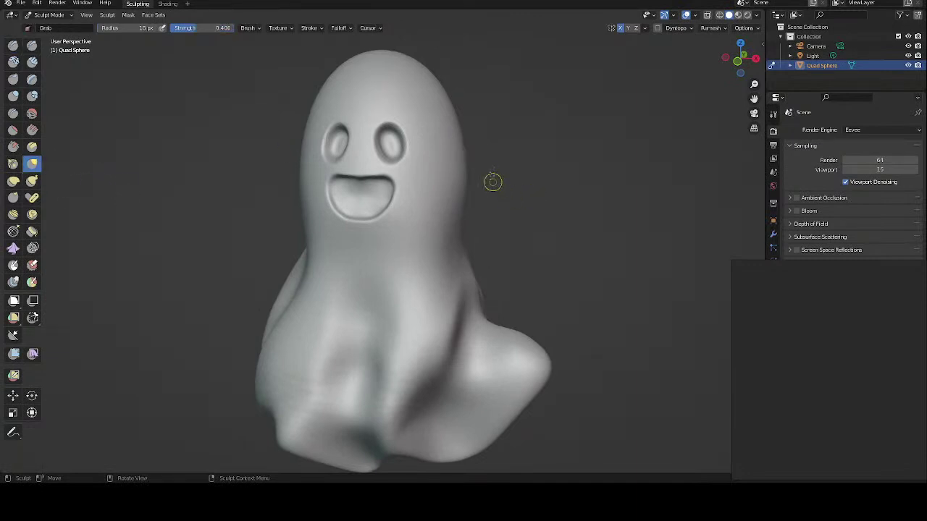
pyautogui.press('f')
pyautogui.click(510, 220)
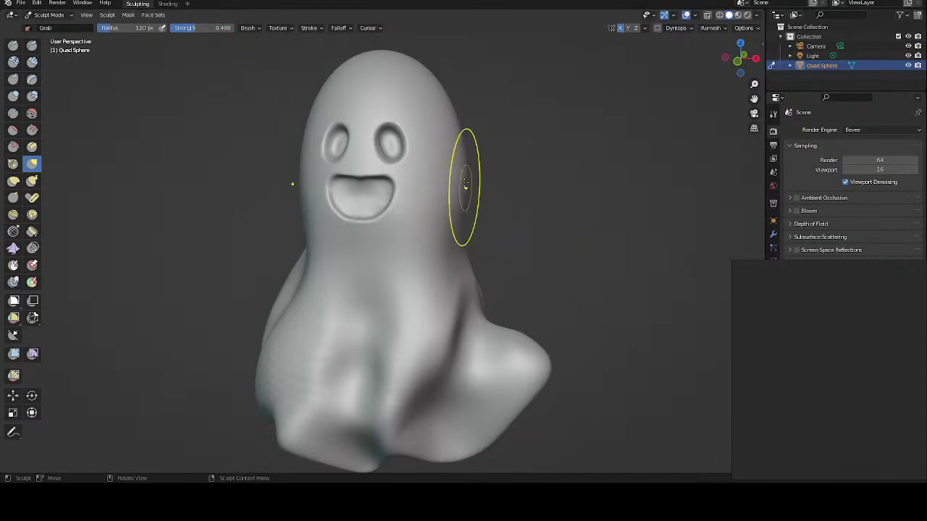
pyautogui.moveTo(466, 176)
pyautogui.mouseDown()
pyautogui.moveTo(525, 169)
pyautogui.moveTo(523, 206)
pyautogui.mouseUp()
pyautogui.hotkey('ctrl', 'z')
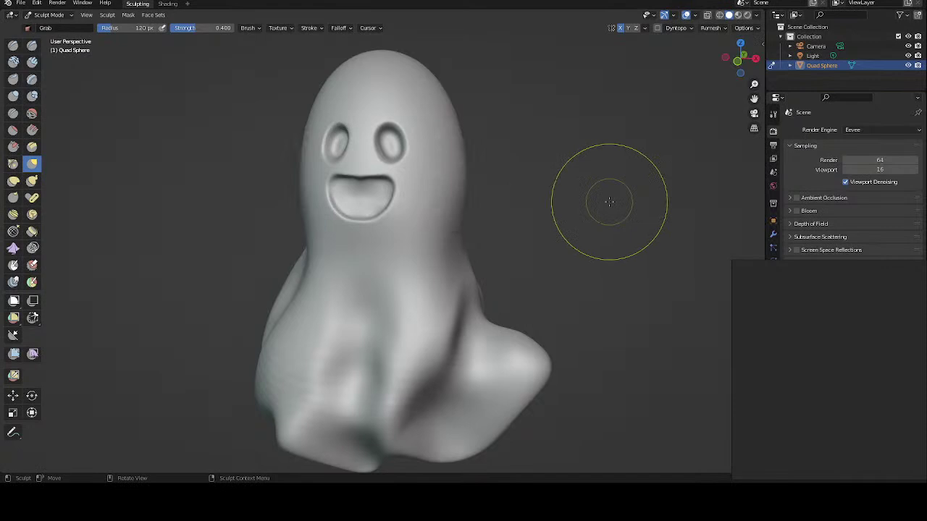
pyautogui.click(34, 181)
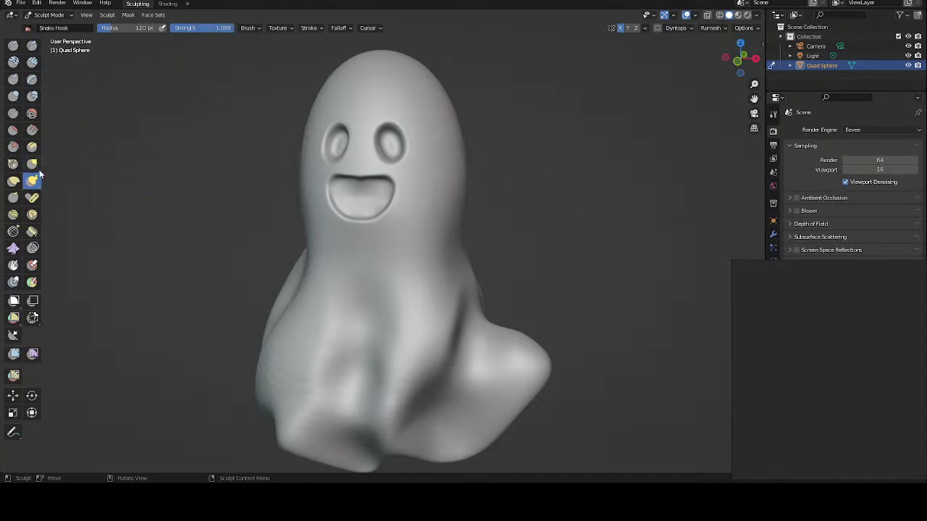
pyautogui.press('f')
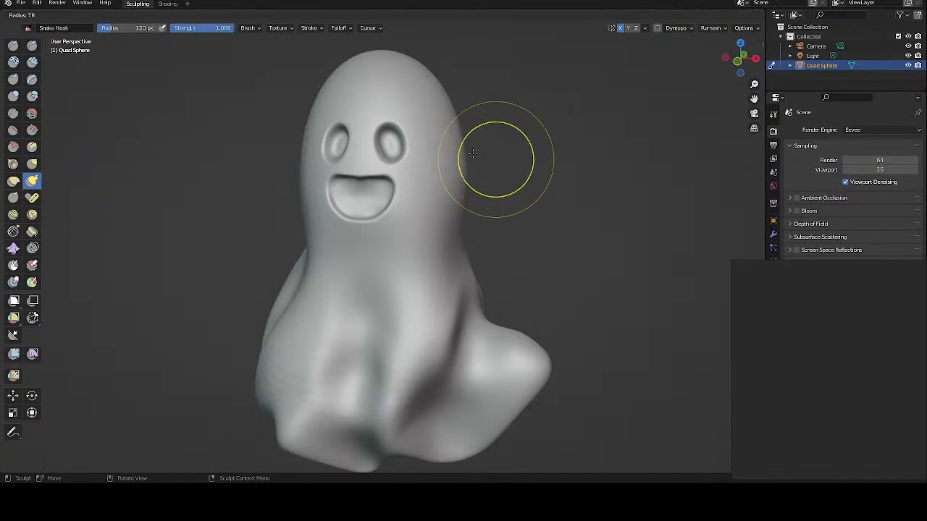
pyautogui.click(472, 144)
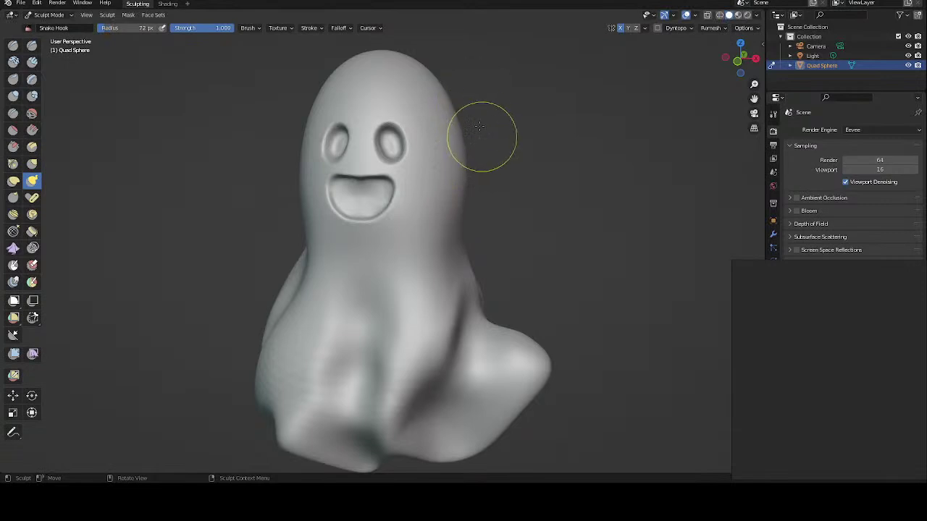
pyautogui.click(32, 63)
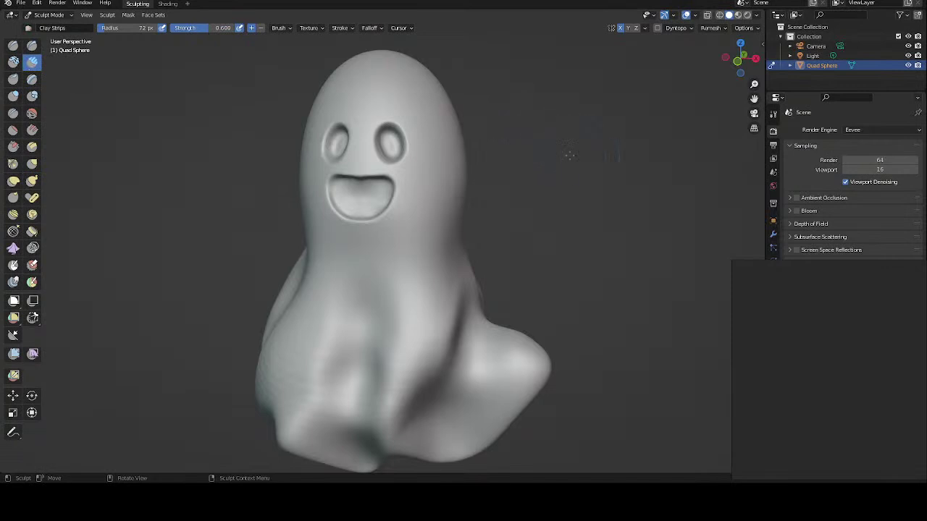
pyautogui.moveTo(552, 120); pyautogui.dragTo(496, 150, button='middle')
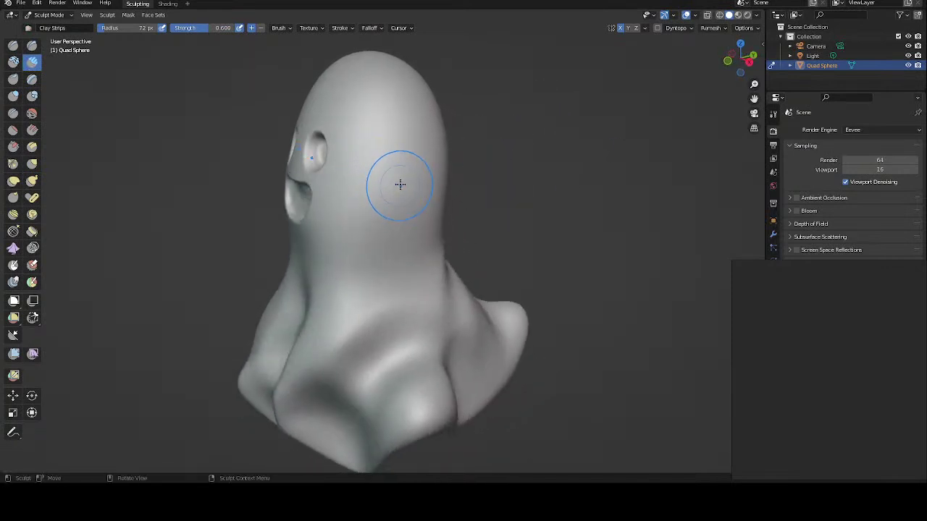
pyautogui.moveTo(392, 194); pyautogui.dragTo(408, 181)
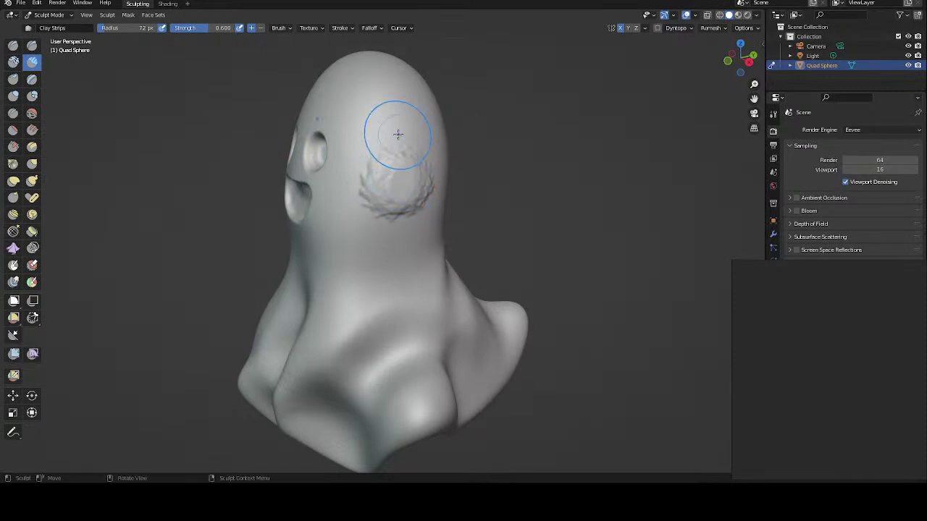
pyautogui.moveTo(398, 134)
pyautogui.mouseDown(button='middle')
pyautogui.moveTo(493, 102)
pyautogui.moveTo(455, 97)
pyautogui.mouseUp(button='middle')
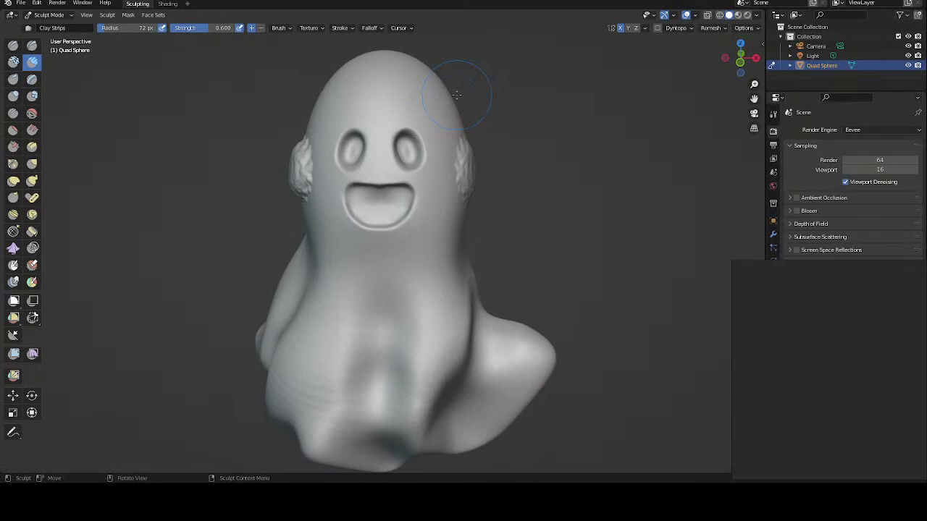
pyautogui.moveTo(460, 168); pyautogui.dragTo(425, 161, button='middle')
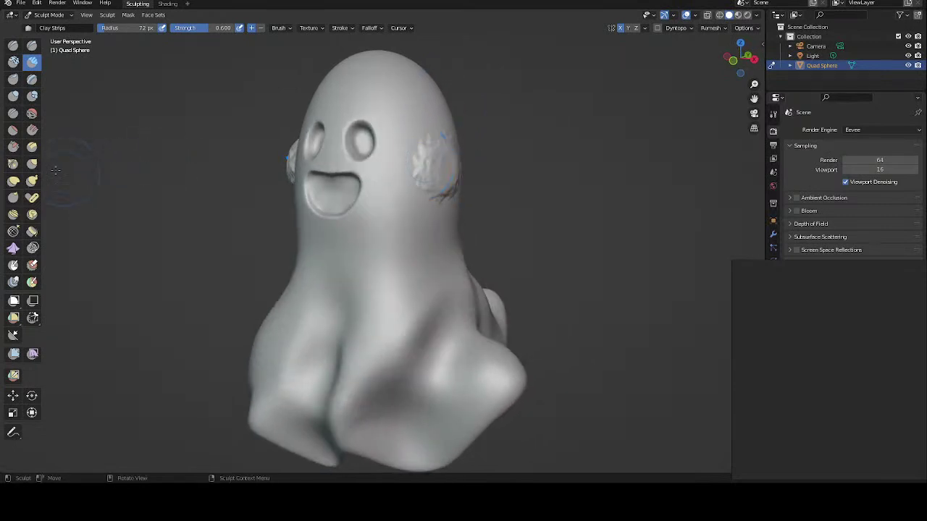
pyautogui.click(33, 182)
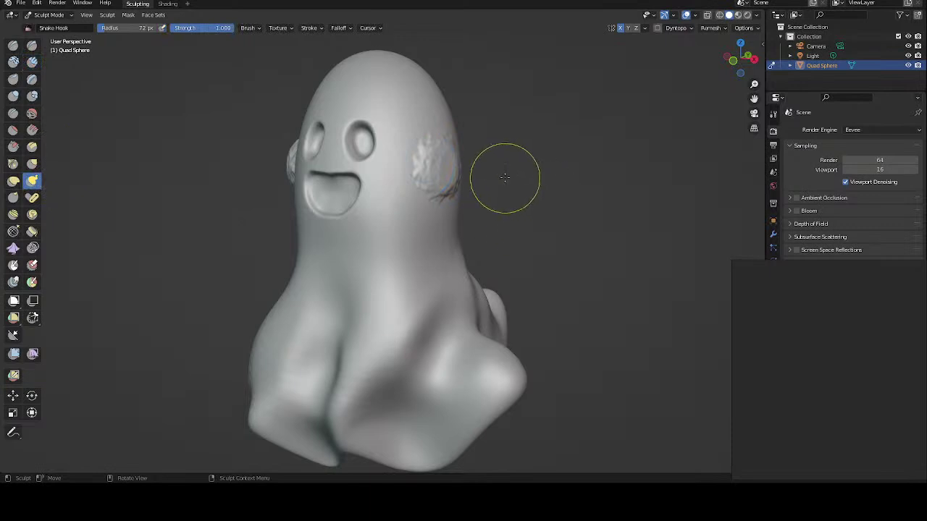
pyautogui.press('f')
pyautogui.click(565, 148)
pyautogui.moveTo(507, 118)
pyautogui.mouseDown(button='middle')
pyautogui.moveTo(536, 137)
pyautogui.moveTo(483, 160)
pyautogui.moveTo(475, 182)
pyautogui.mouseUp(button='middle')
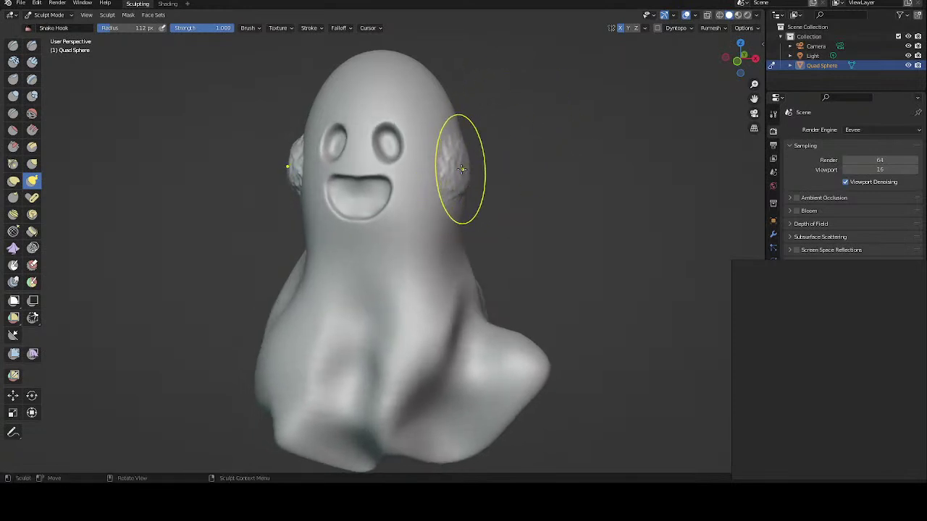
pyautogui.moveTo(462, 169)
pyautogui.mouseDown()
pyautogui.moveTo(527, 172)
pyautogui.moveTo(544, 124)
pyautogui.mouseUp()
pyautogui.moveTo(544, 124); pyautogui.dragTo(547, 87, button='middle')
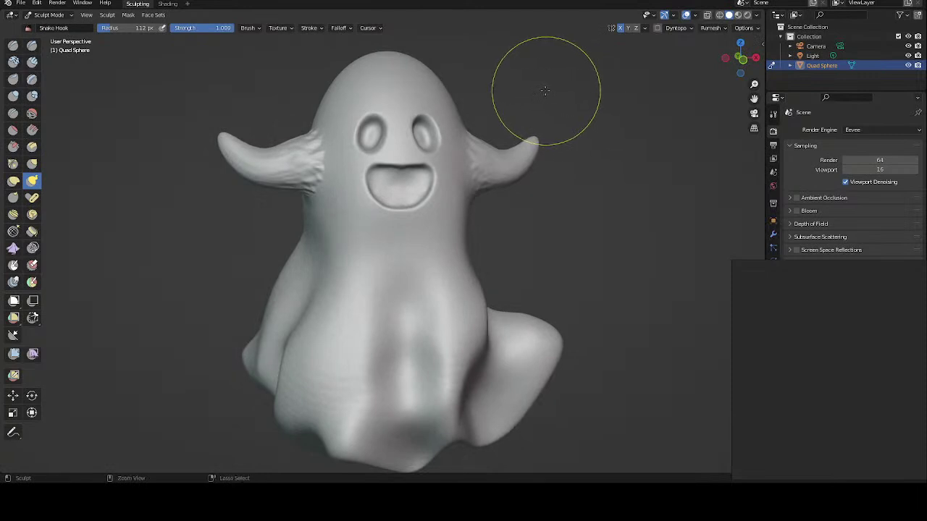
pyautogui.hotkey('ctrl', 'z')
pyautogui.hotkey('ctrl', 'z')
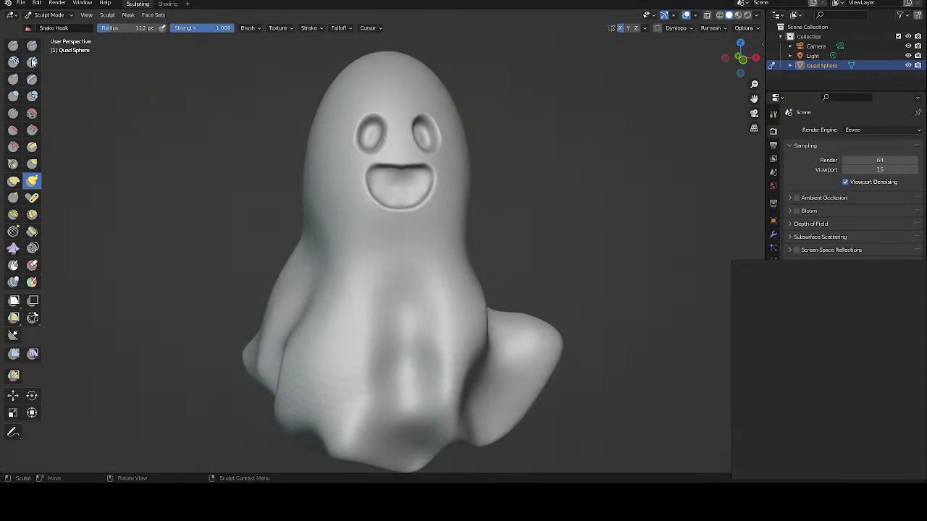
# Step: Try Clay Strips at 48 px, then Snake Hook at a much larger radius
pyautogui.click(33, 63)
pyautogui.moveTo(428, 204); pyautogui.dragTo(499, 210, button='middle')
pyautogui.press('f')
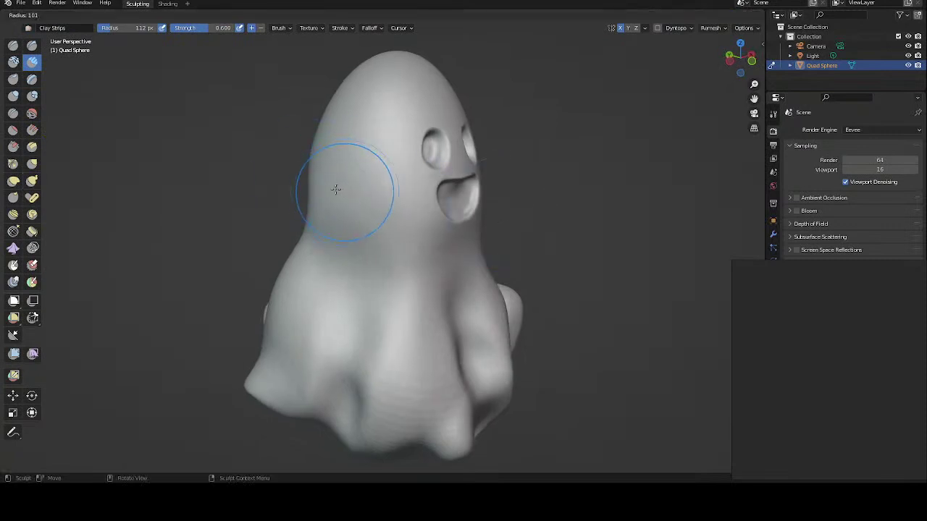
pyautogui.click(313, 182)
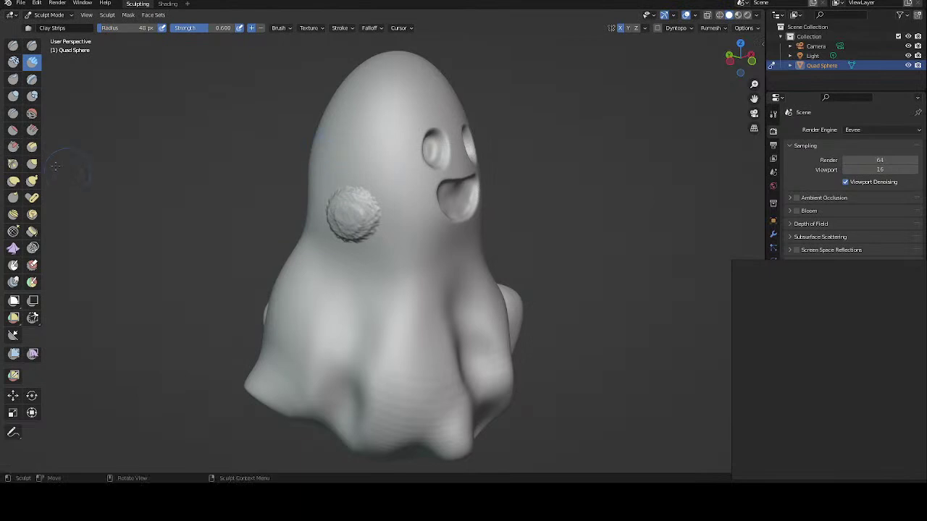
pyautogui.click(32, 182)
pyautogui.press('f')
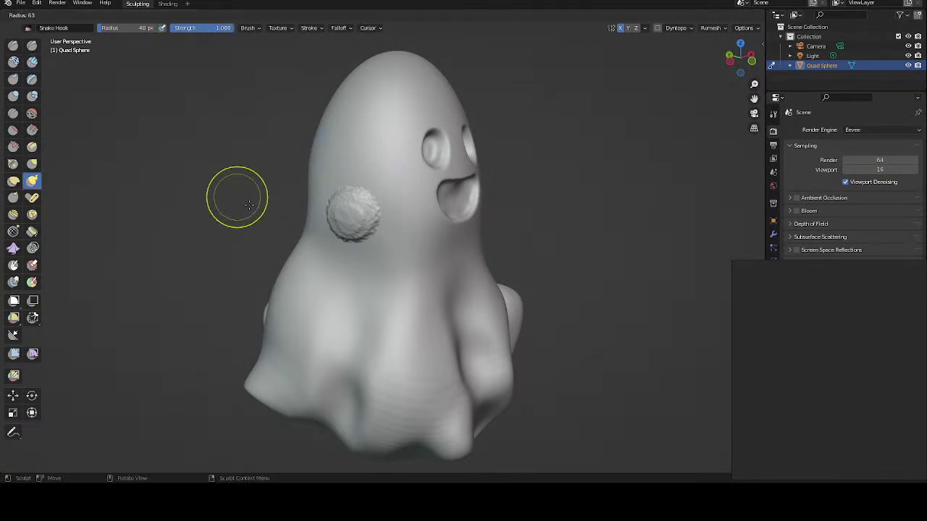
pyautogui.click(253, 145)
pyautogui.moveTo(253, 144)
pyautogui.mouseDown(button='middle')
pyautogui.moveTo(214, 147)
pyautogui.moveTo(204, 118)
pyautogui.mouseUp(button='middle')
pyautogui.moveTo(218, 152)
pyautogui.mouseDown(button='middle')
pyautogui.moveTo(207, 136)
pyautogui.moveTo(216, 130)
pyautogui.moveTo(192, 141)
pyautogui.mouseUp(button='middle')
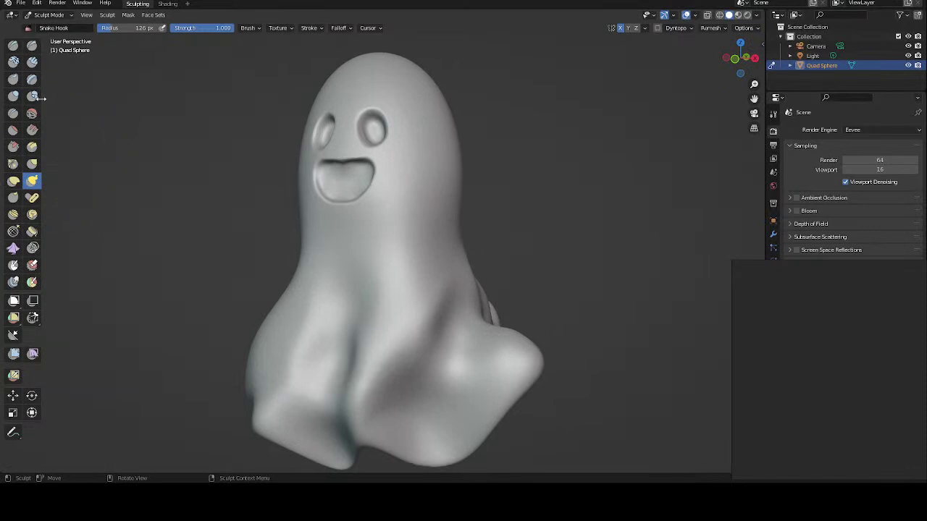
# Step: Switch back to Clay Strips at 75 px and build up clay on the head's sides
pyautogui.click(32, 64)
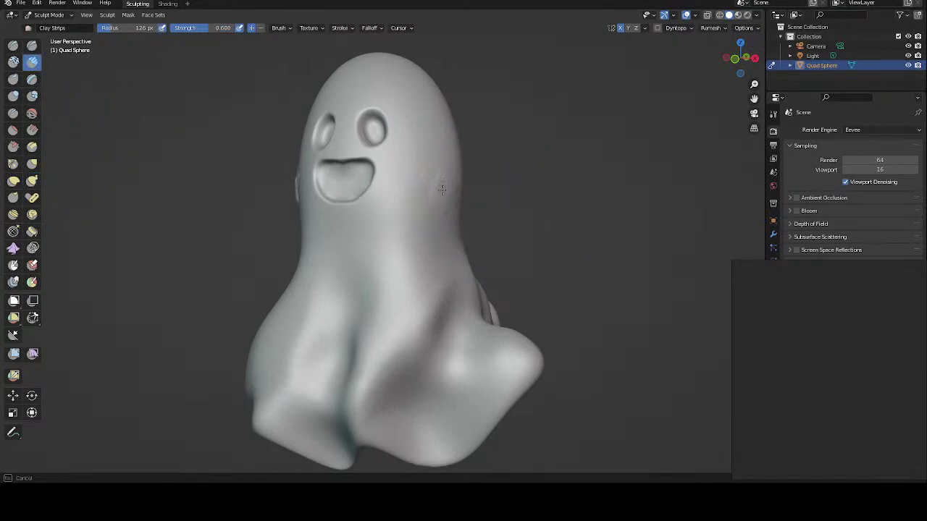
pyautogui.moveTo(442, 189); pyautogui.dragTo(496, 145, button='middle')
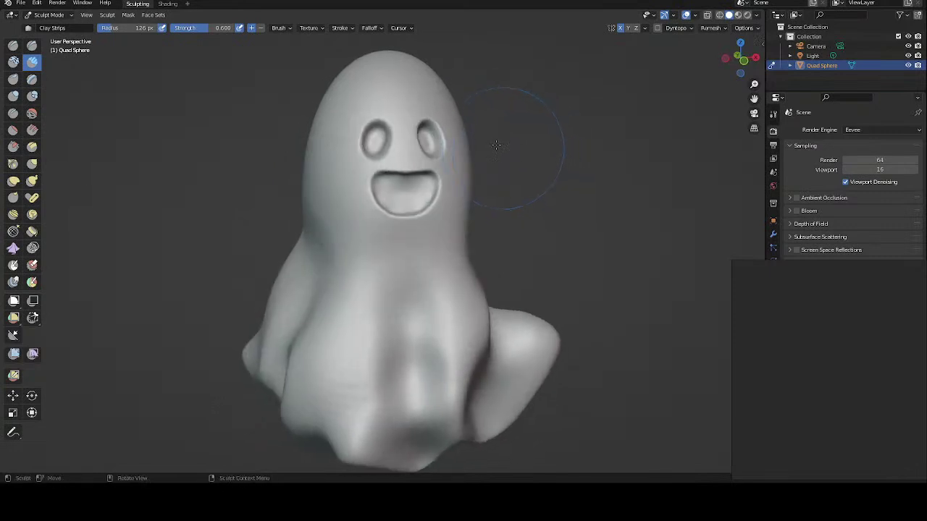
pyautogui.press('f')
pyautogui.click(451, 123)
pyautogui.moveTo(451, 116); pyautogui.dragTo(420, 147, button='middle')
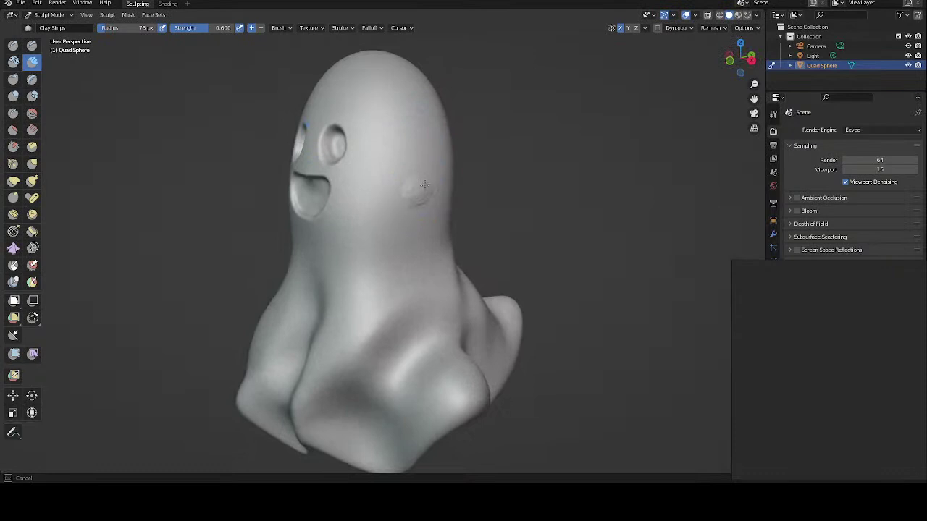
pyautogui.moveTo(425, 184); pyautogui.dragTo(415, 181)
pyautogui.moveTo(415, 181); pyautogui.dragTo(494, 123, button='middle')
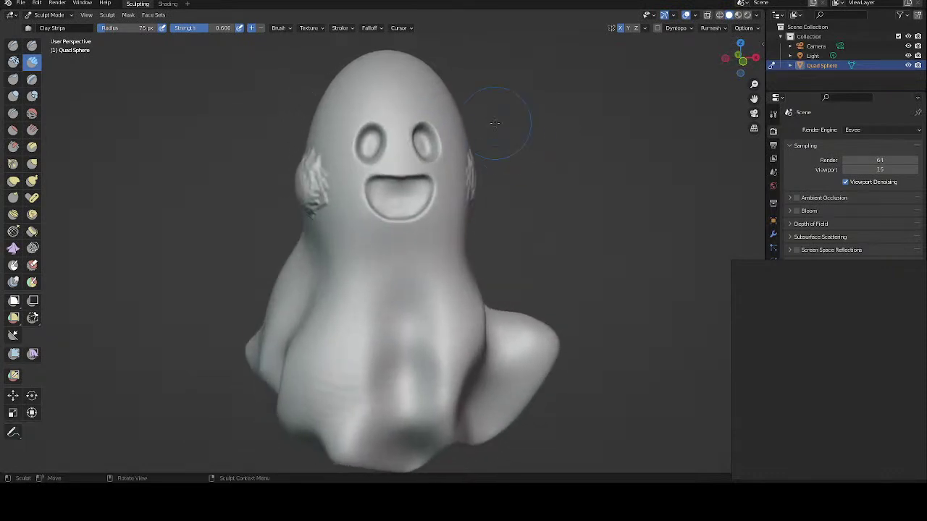
# Step: With Snake Hook, pull fin-like arms from both sides, undoing each attempt
pyautogui.click(32, 180)
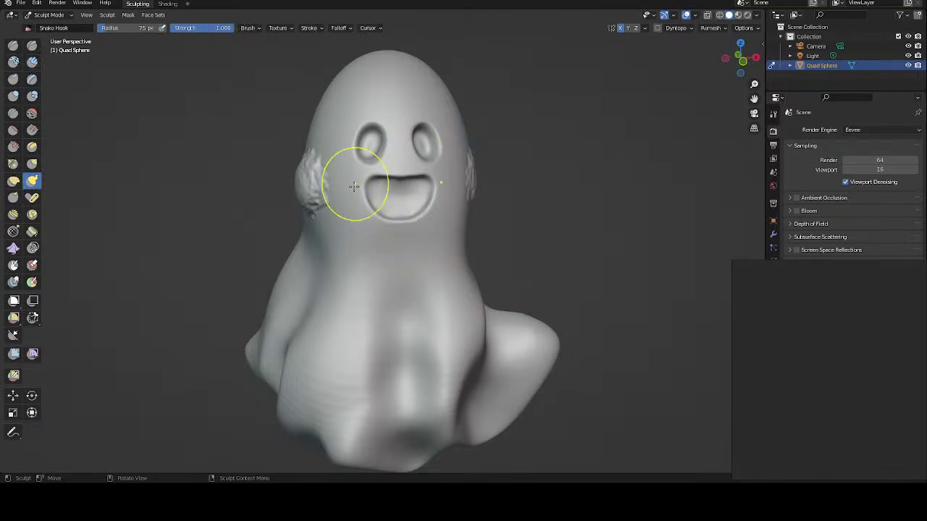
pyautogui.moveTo(353, 187); pyautogui.dragTo(331, 182)
pyautogui.moveTo(341, 186); pyautogui.dragTo(370, 171, button='middle')
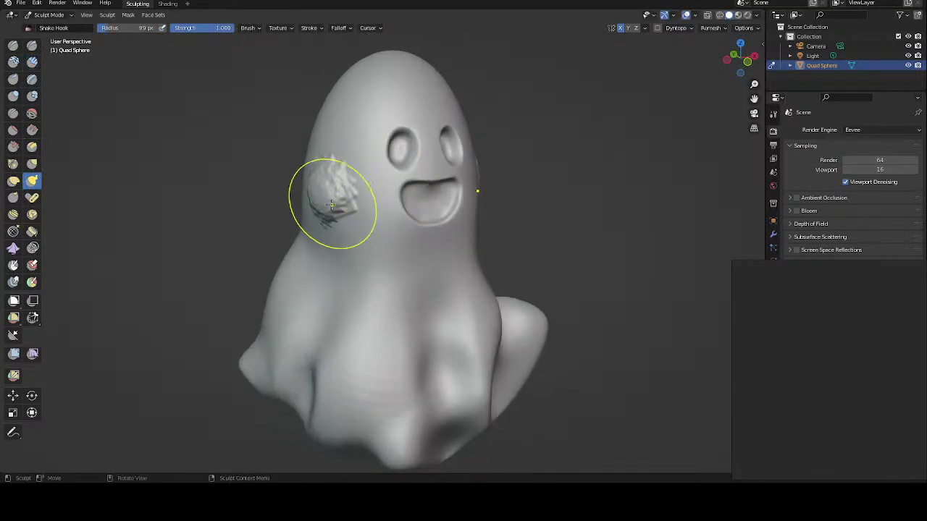
pyautogui.moveTo(331, 205); pyautogui.dragTo(290, 244)
pyautogui.moveTo(280, 261); pyautogui.dragTo(285, 188, button='middle')
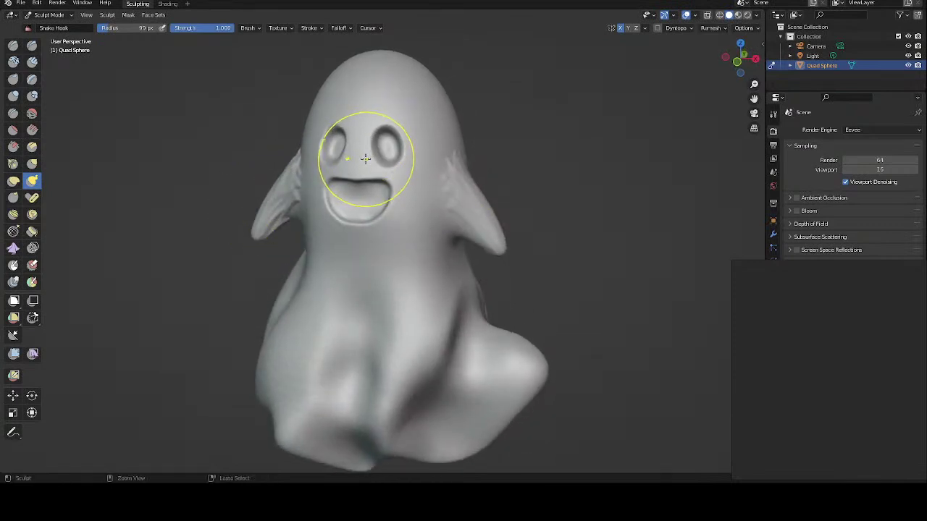
pyautogui.hotkey('ctrl', 'z')
pyautogui.moveTo(459, 186); pyautogui.dragTo(519, 250)
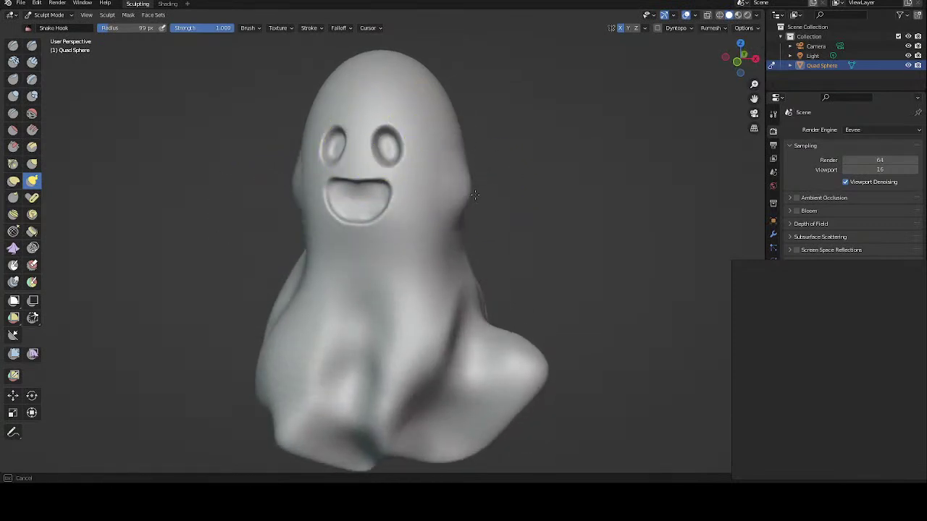
pyautogui.moveTo(506, 189)
pyautogui.mouseDown(button='middle')
pyautogui.moveTo(549, 124)
pyautogui.moveTo(501, 133)
pyautogui.mouseUp(button='middle')
pyautogui.hotkey('ctrl', 'z')
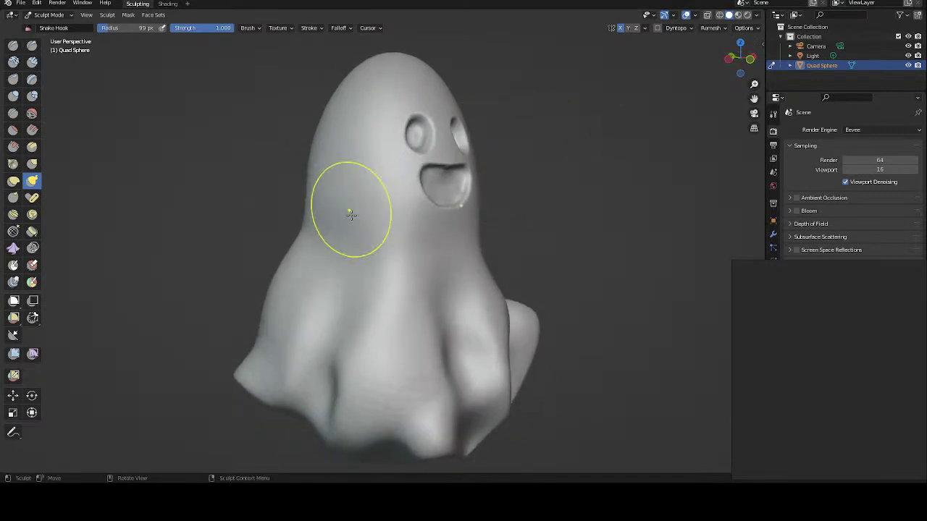
# Step: Pull an arm out of the ghost's left side and lift it up and leftward
pyautogui.moveTo(344, 210)
pyautogui.mouseDown()
pyautogui.moveTo(297, 188)
pyautogui.moveTo(268, 210)
pyautogui.mouseUp()
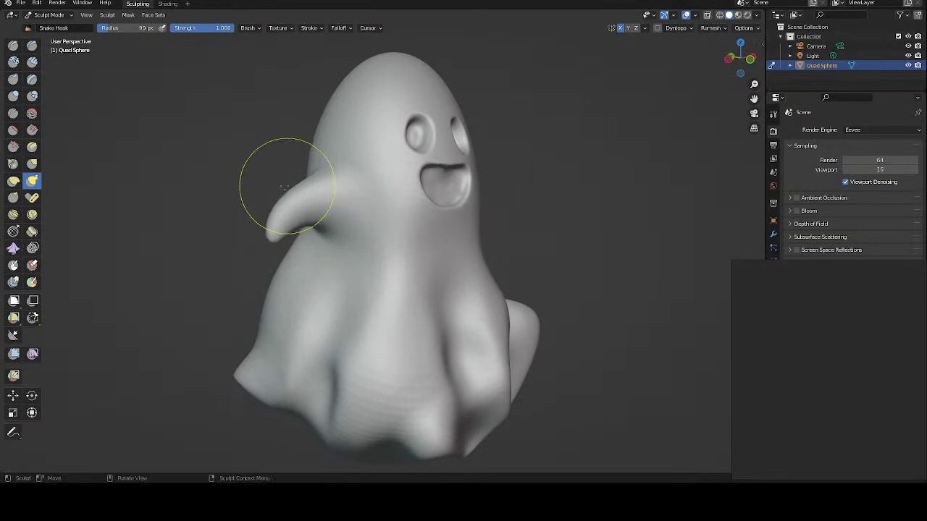
pyautogui.moveTo(280, 187)
pyautogui.mouseDown(button='middle')
pyautogui.moveTo(201, 198)
pyautogui.moveTo(290, 176)
pyautogui.moveTo(258, 207)
pyautogui.mouseUp(button='middle')
pyautogui.moveTo(311, 158); pyautogui.dragTo(323, 147, button='middle')
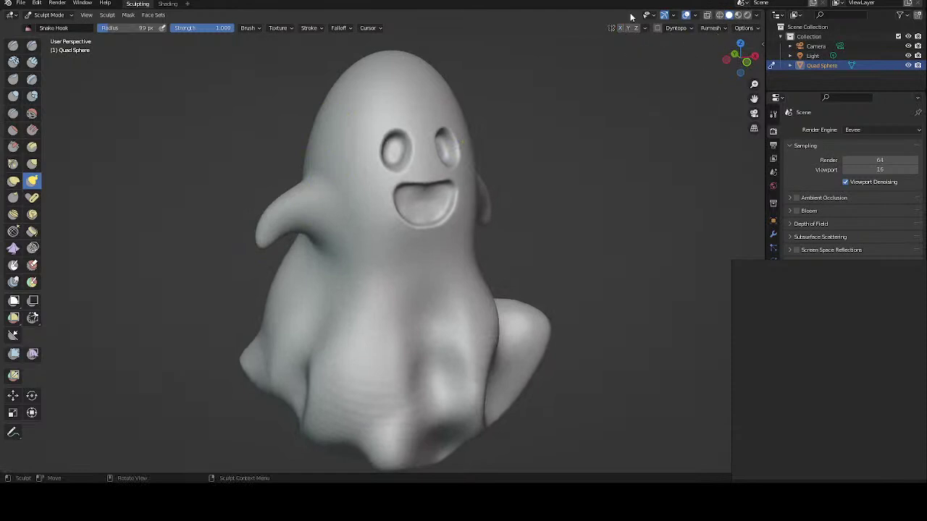
pyautogui.moveTo(342, 205); pyautogui.dragTo(349, 179, button='middle')
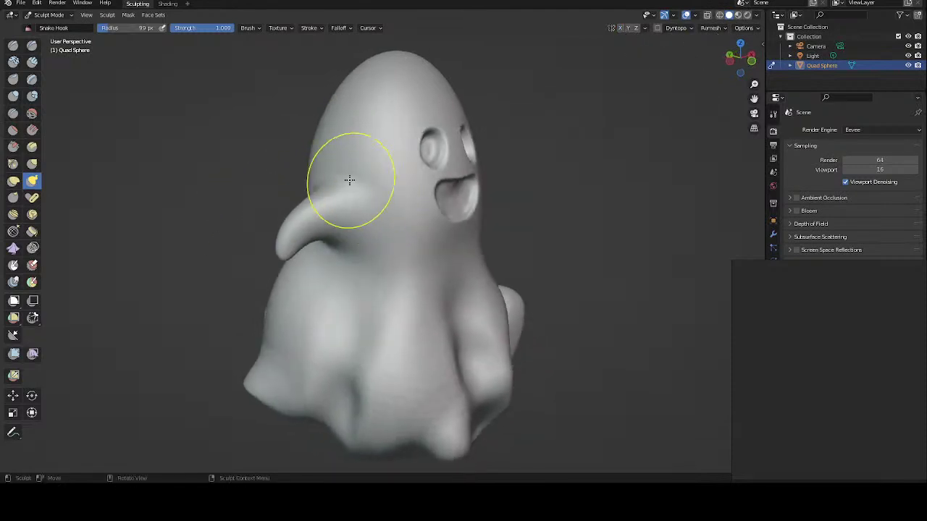
pyautogui.moveTo(279, 257)
pyautogui.mouseDown()
pyautogui.moveTo(265, 212)
pyautogui.moveTo(265, 162)
pyautogui.mouseUp()
pyautogui.moveTo(265, 161)
pyautogui.mouseDown(button='middle')
pyautogui.moveTo(234, 145)
pyautogui.moveTo(303, 163)
pyautogui.moveTo(252, 152)
pyautogui.mouseUp(button='middle')
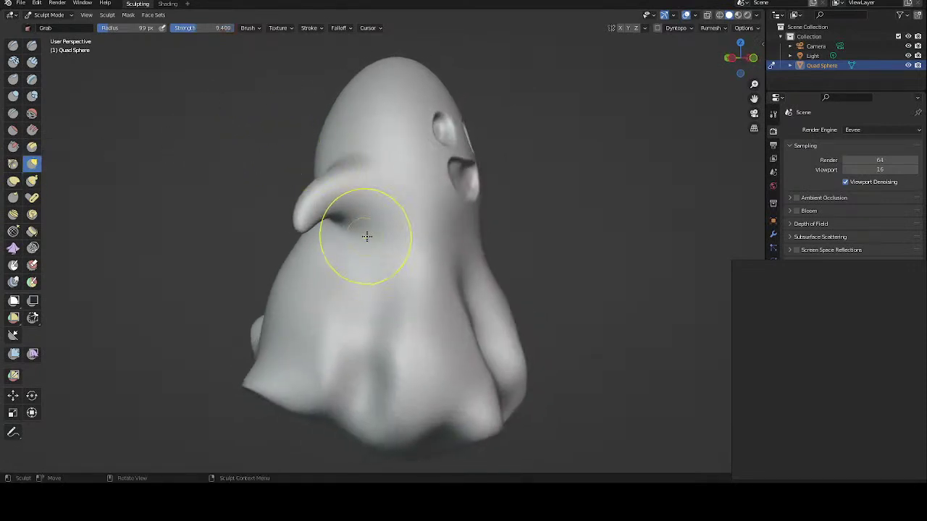
# Step: Hook the side bump into an arm, then reshape it forward with a 211 px brush
pyautogui.moveTo(306, 223); pyautogui.dragTo(338, 232)
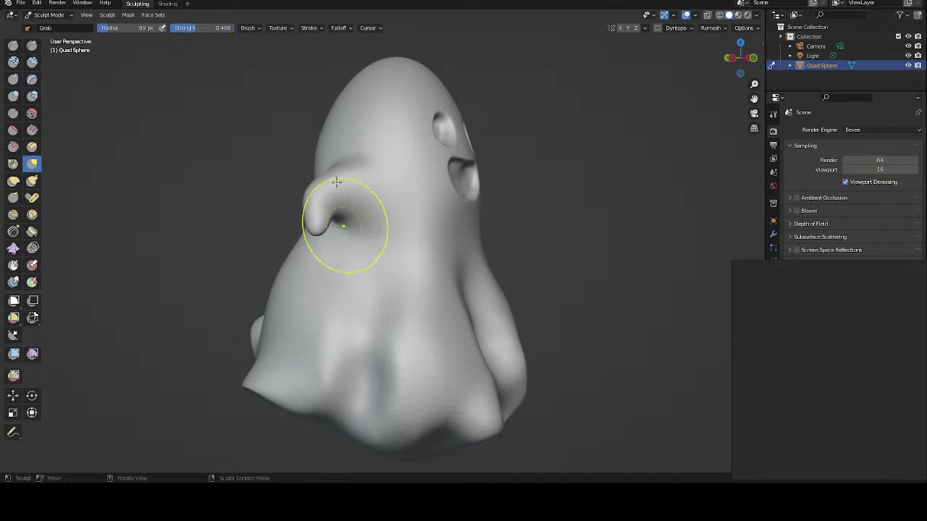
pyautogui.moveTo(329, 182); pyautogui.dragTo(328, 183)
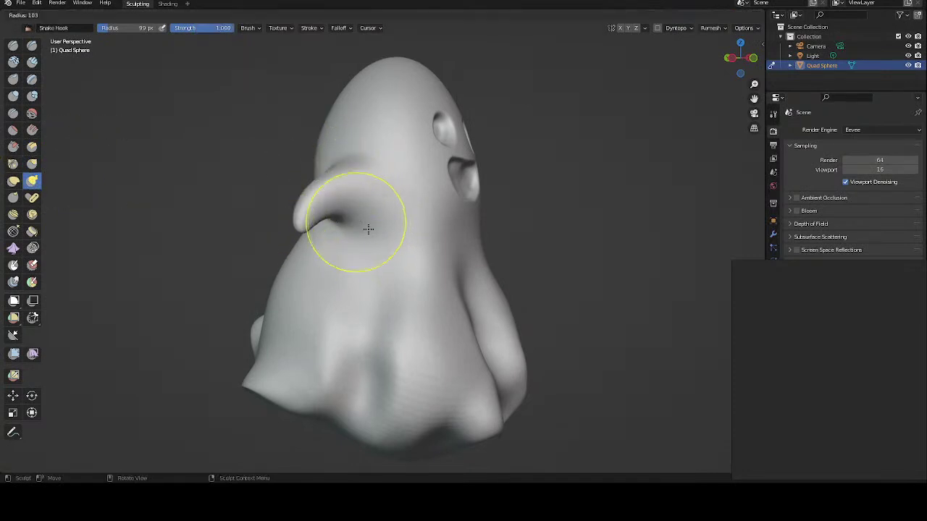
pyautogui.press('f')
pyautogui.click(416, 239)
pyautogui.moveTo(317, 212); pyautogui.dragTo(362, 196)
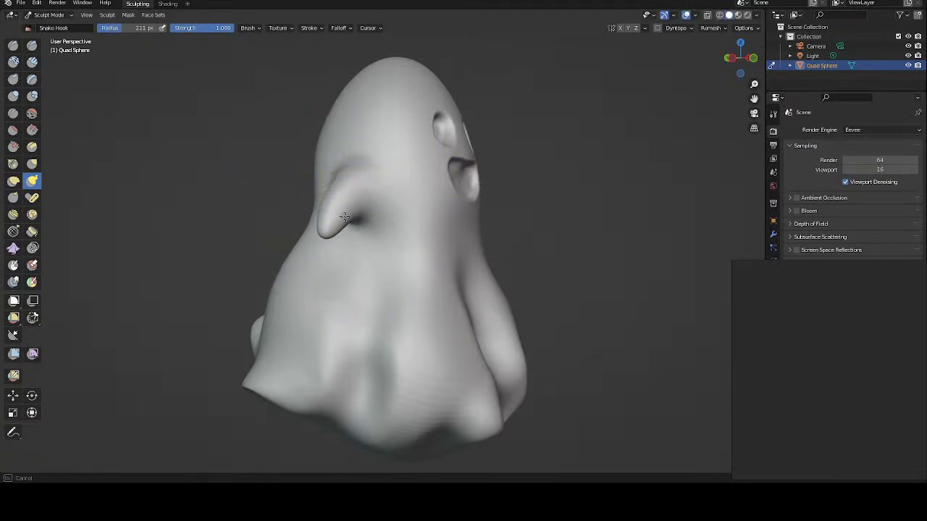
pyautogui.moveTo(352, 176); pyautogui.dragTo(400, 219, button='middle')
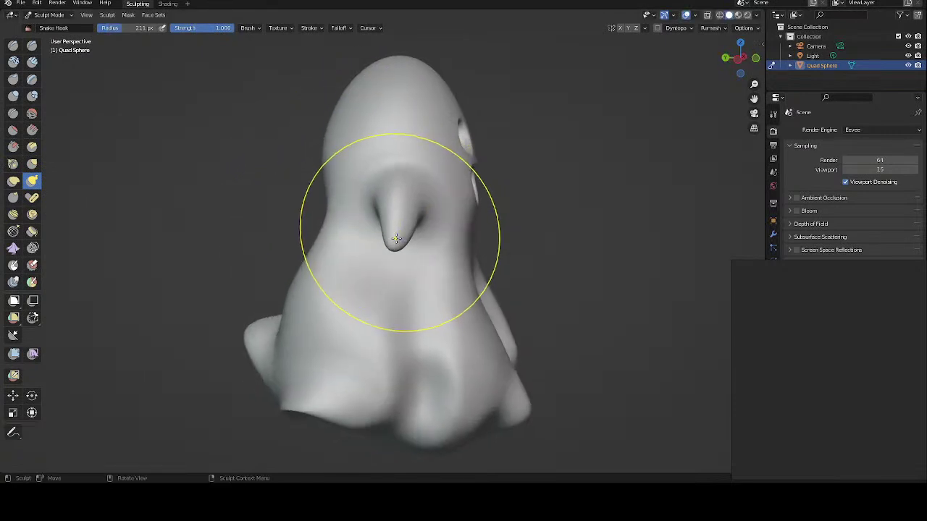
# Step: Curve the arm tip right, then mask both arm bases at 59 px and invert the mask
pyautogui.moveTo(400, 220)
pyautogui.mouseDown()
pyautogui.moveTo(445, 228)
pyautogui.moveTo(372, 143)
pyautogui.mouseUp()
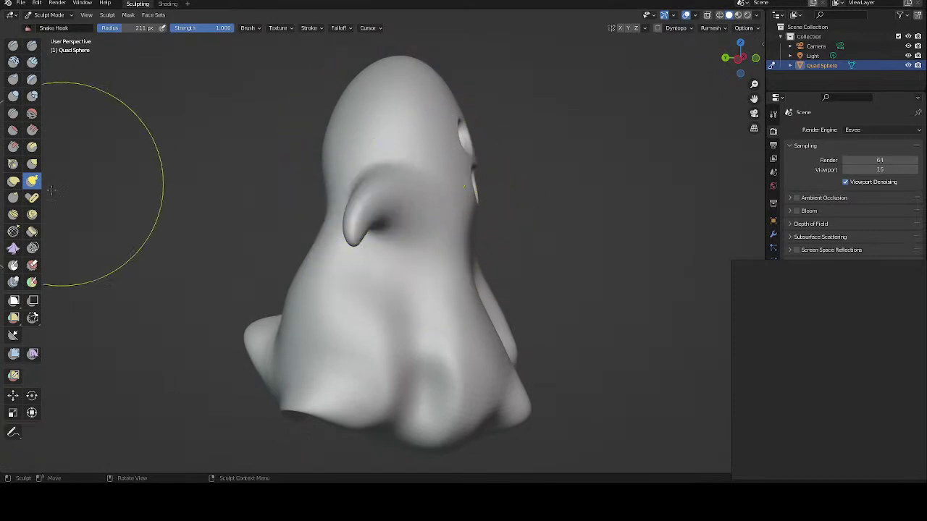
pyautogui.click(15, 266)
pyautogui.press('f')
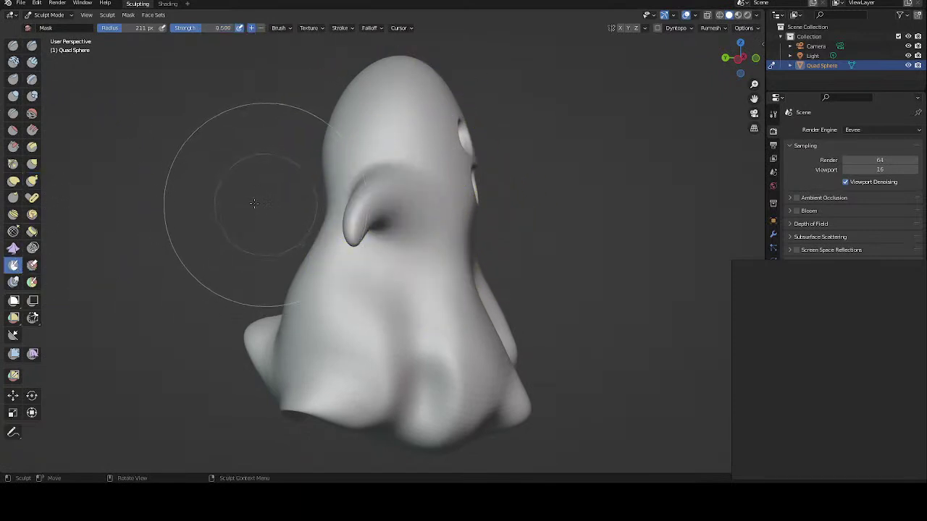
pyautogui.click(176, 190)
pyautogui.moveTo(186, 169); pyautogui.dragTo(203, 136, button='middle')
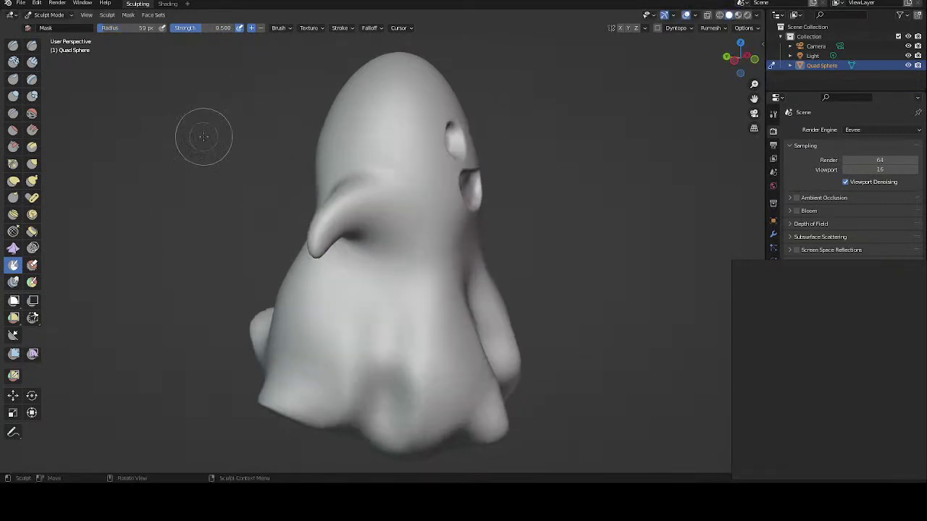
pyautogui.moveTo(350, 206)
pyautogui.mouseDown()
pyautogui.moveTo(334, 219)
pyautogui.moveTo(326, 134)
pyautogui.mouseUp()
pyautogui.moveTo(325, 134); pyautogui.dragTo(448, 104, button='middle')
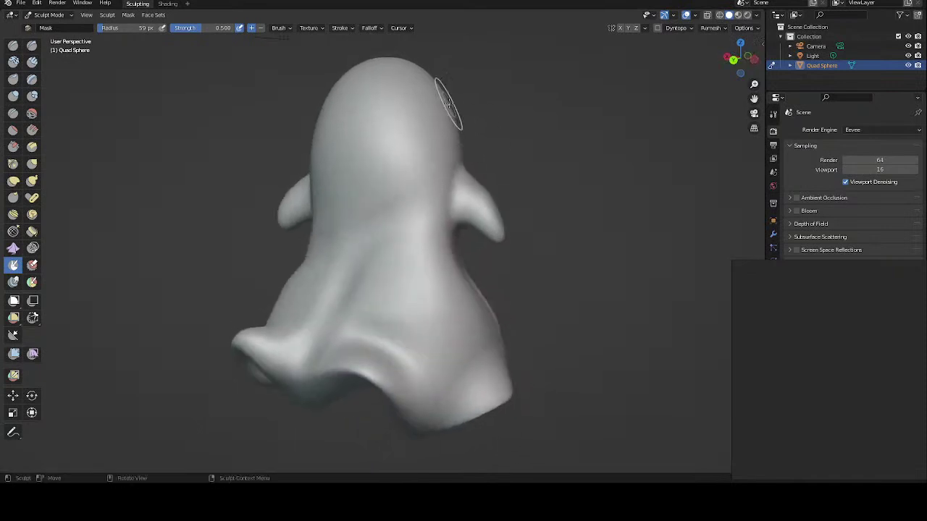
pyautogui.moveTo(467, 193); pyautogui.dragTo(475, 196)
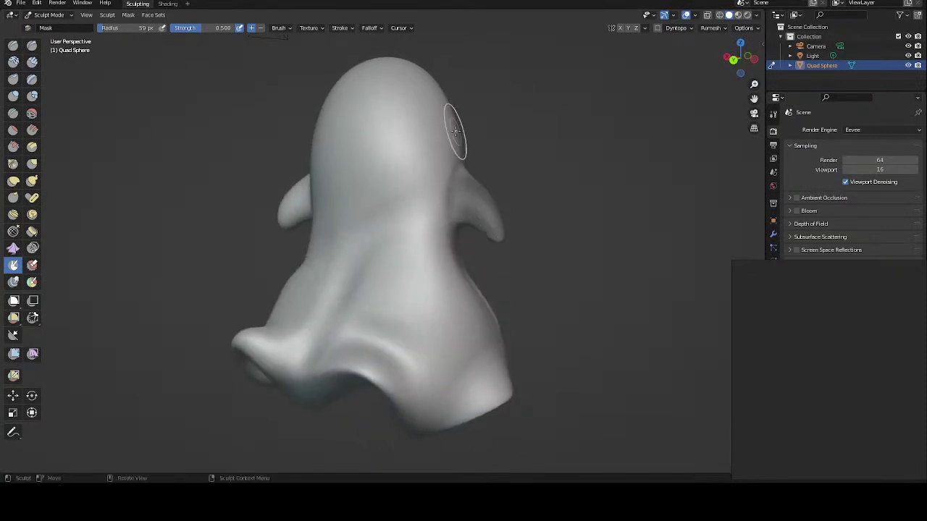
pyautogui.moveTo(452, 138); pyautogui.dragTo(345, 141, button='middle')
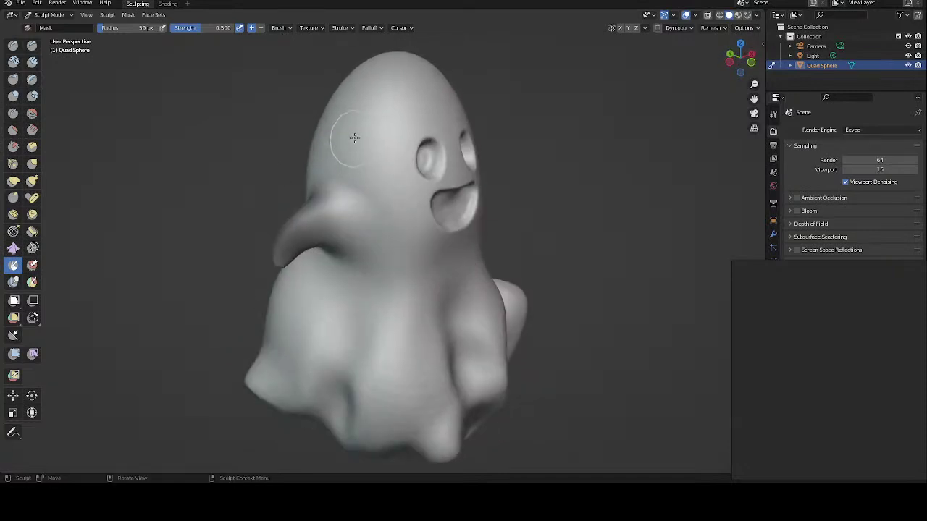
pyautogui.press('a')
pyautogui.press('i')
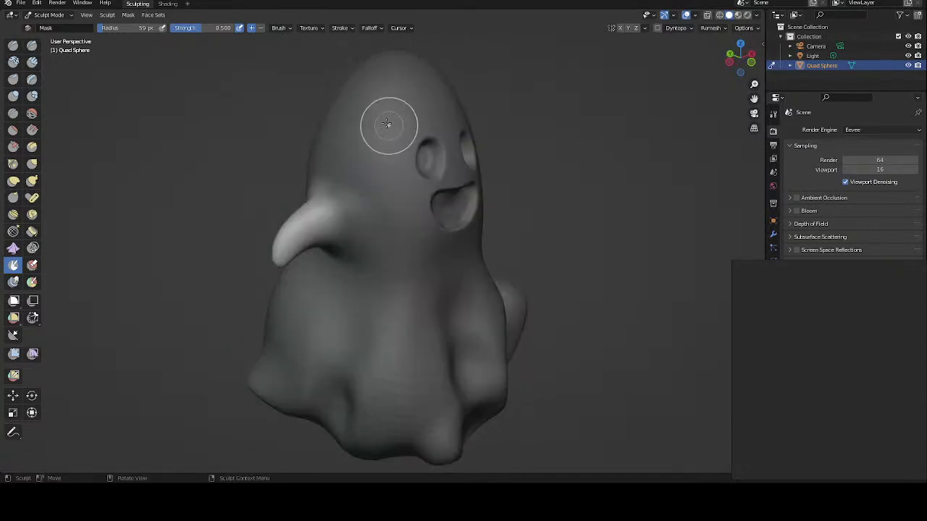
# Step: Curl the arm sideways with a 205 px Snake Hook, undoing one failed reshape
pyautogui.moveTo(386, 124); pyautogui.dragTo(363, 114, button='middle')
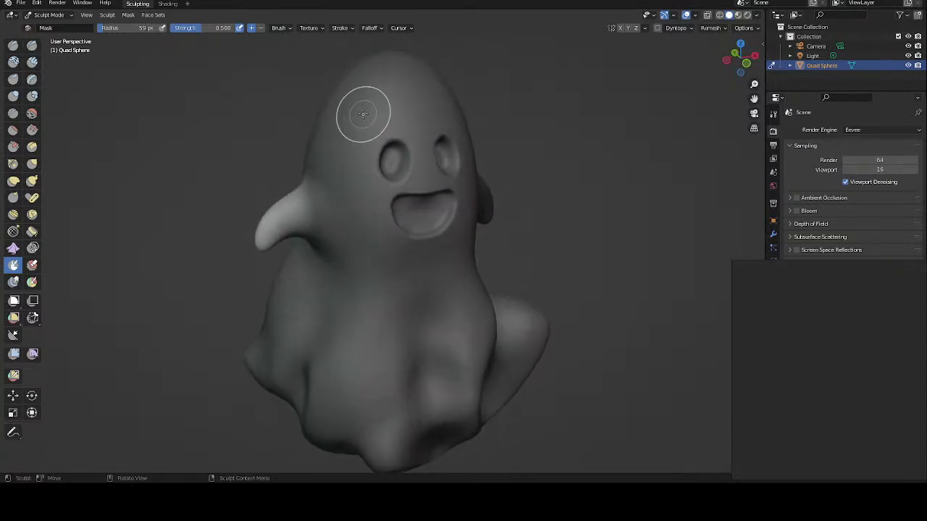
pyautogui.click(32, 181)
pyautogui.press('f')
pyautogui.click(406, 217)
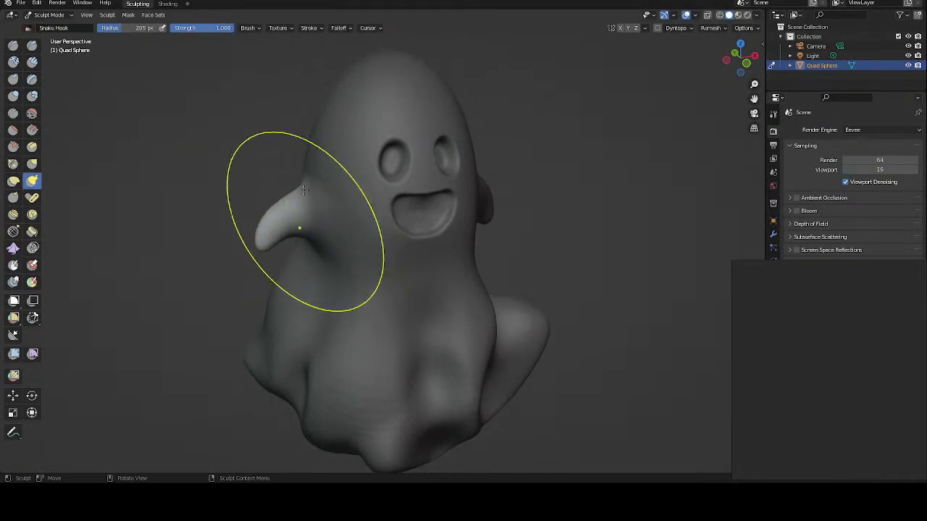
pyautogui.moveTo(304, 190)
pyautogui.mouseDown(button='middle')
pyautogui.moveTo(331, 217)
pyautogui.moveTo(330, 237)
pyautogui.mouseUp(button='middle')
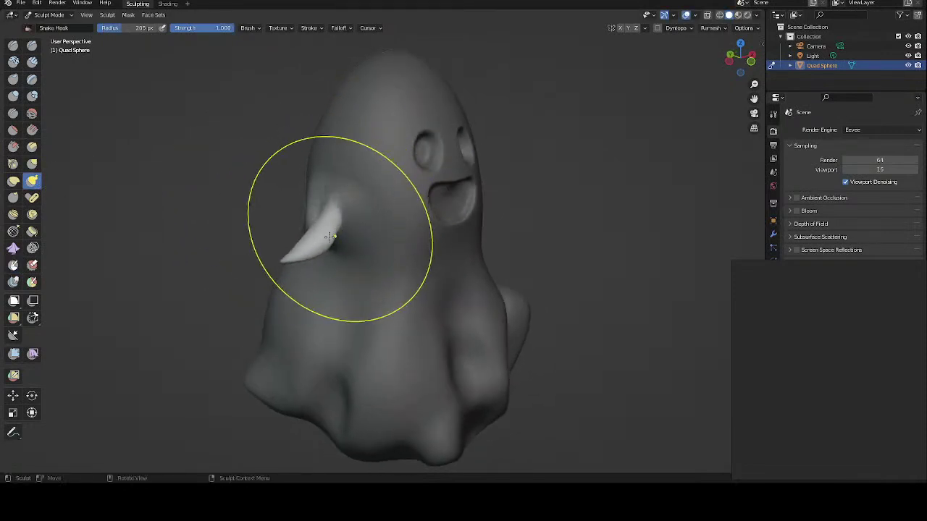
pyautogui.moveTo(330, 236); pyautogui.dragTo(341, 269)
pyautogui.hotkey('ctrl', 'z')
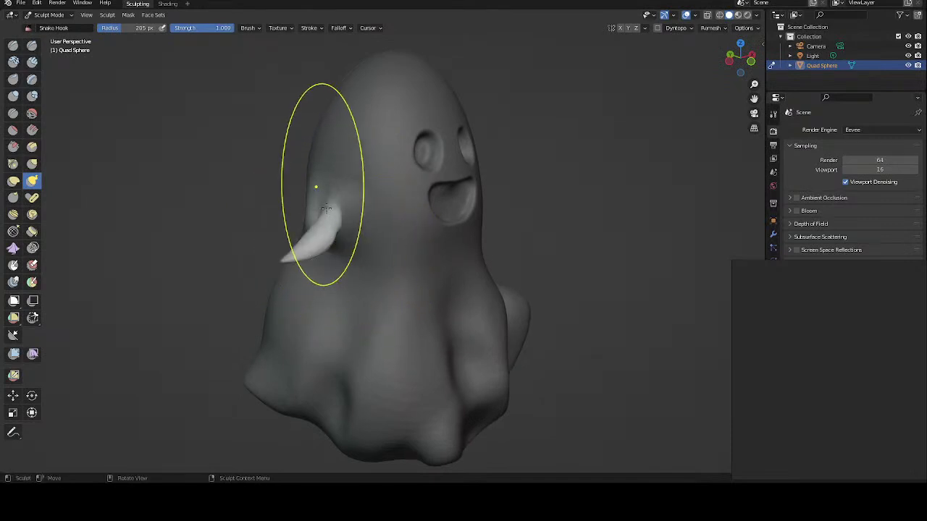
pyautogui.moveTo(326, 209); pyautogui.dragTo(401, 134, button='middle')
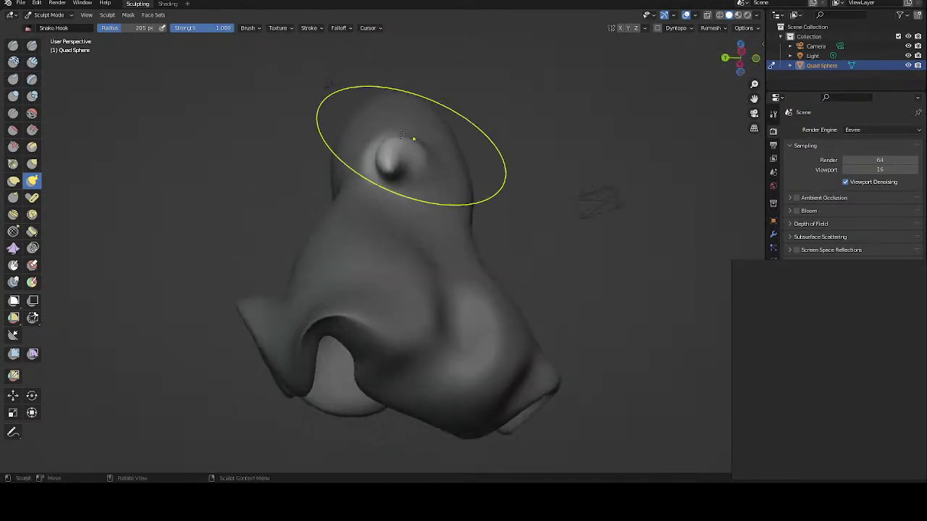
pyautogui.moveTo(400, 134); pyautogui.dragTo(326, 173)
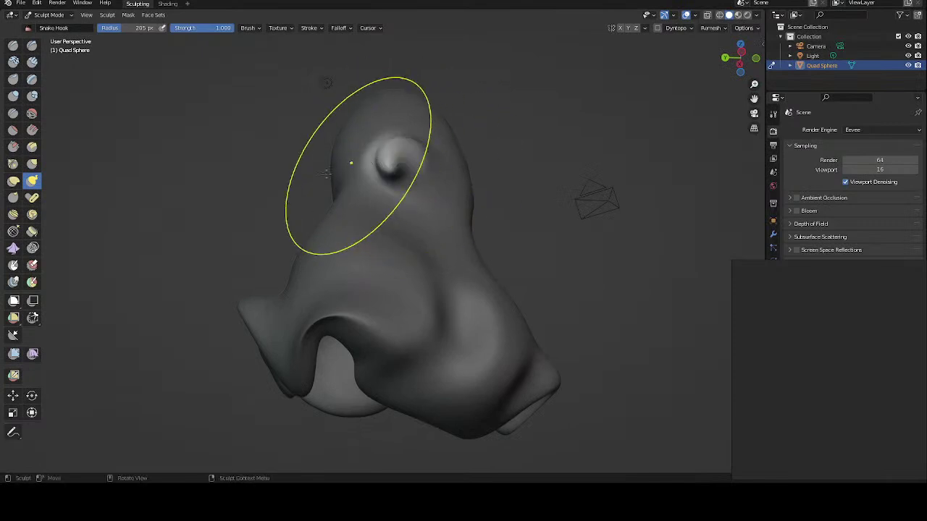
# Step: Use the Grab brush to straighten the arm and pull it further out
pyautogui.click(32, 164)
pyautogui.moveTo(362, 186); pyautogui.dragTo(400, 166)
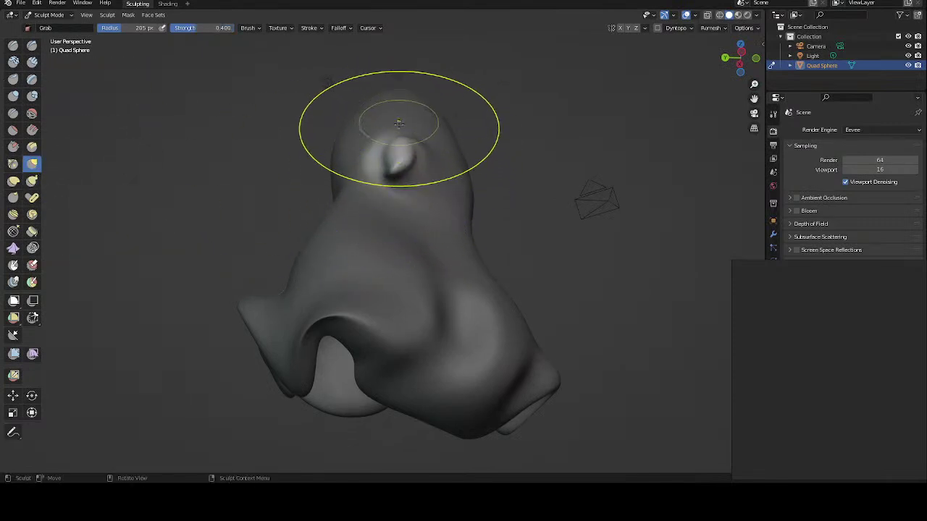
pyautogui.moveTo(393, 127)
pyautogui.mouseDown(button='middle')
pyautogui.moveTo(369, 158)
pyautogui.moveTo(322, 159)
pyautogui.mouseUp(button='middle')
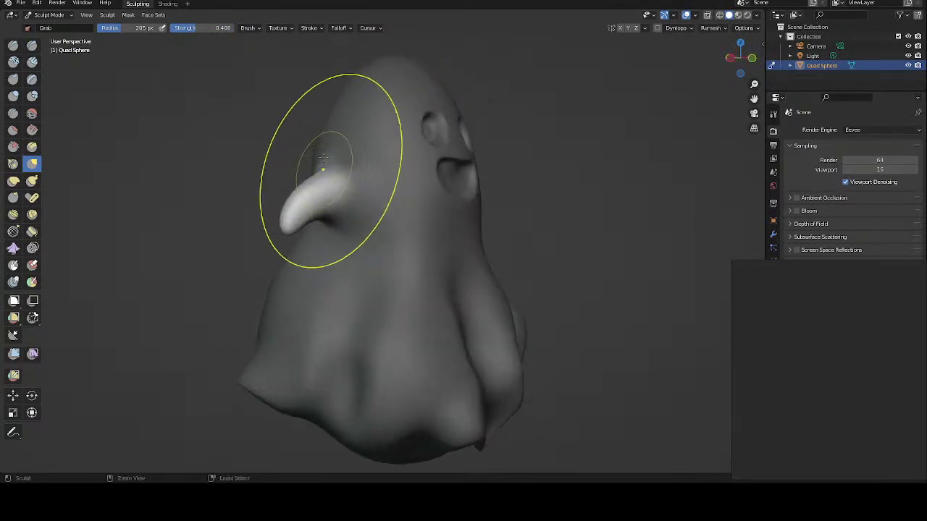
pyautogui.moveTo(319, 163)
pyautogui.mouseDown()
pyautogui.moveTo(304, 175)
pyautogui.moveTo(340, 189)
pyautogui.moveTo(341, 199)
pyautogui.moveTo(348, 187)
pyautogui.mouseUp()
pyautogui.hotkey('ctrl', 'z')
pyautogui.hotkey('ctrl', 'z')
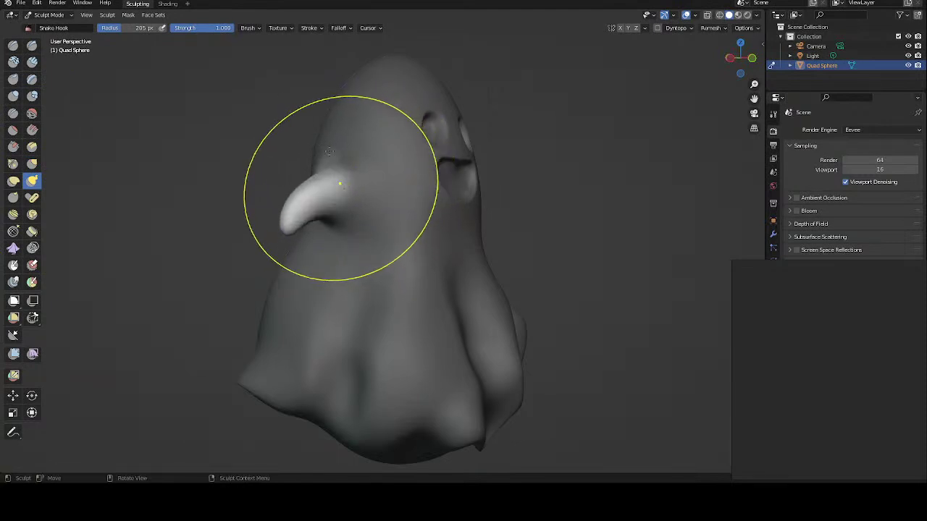
pyautogui.moveTo(348, 186)
pyautogui.mouseDown(button='middle')
pyautogui.moveTo(354, 149)
pyautogui.moveTo(325, 98)
pyautogui.mouseUp(button='middle')
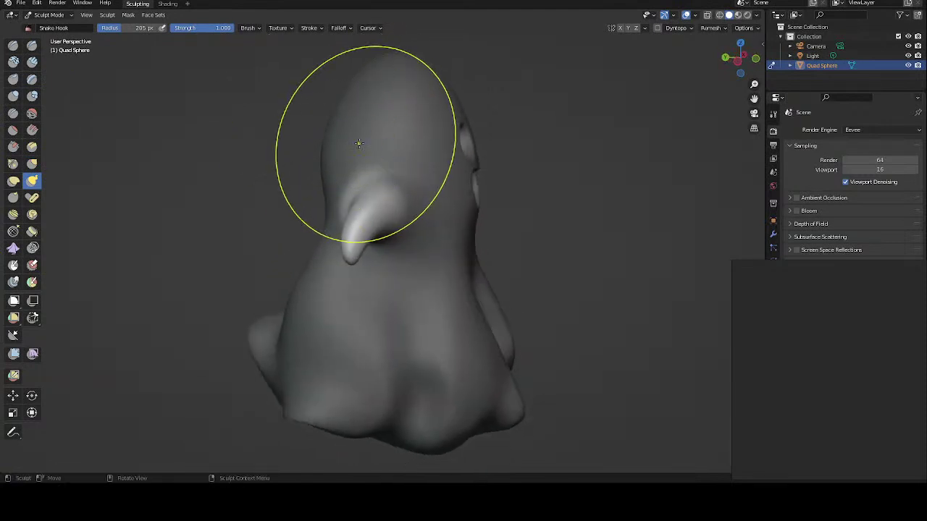
# Step: Clear the mask and paint a new mask around the arm base with a 92 px brush
pyautogui.press('z')
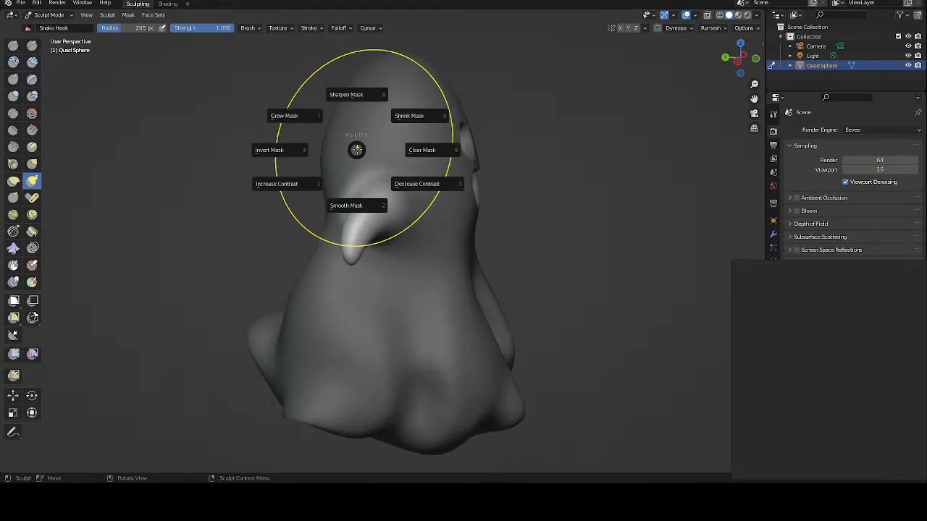
pyautogui.click(367, 182)
pyautogui.press('f')
pyautogui.click(313, 191)
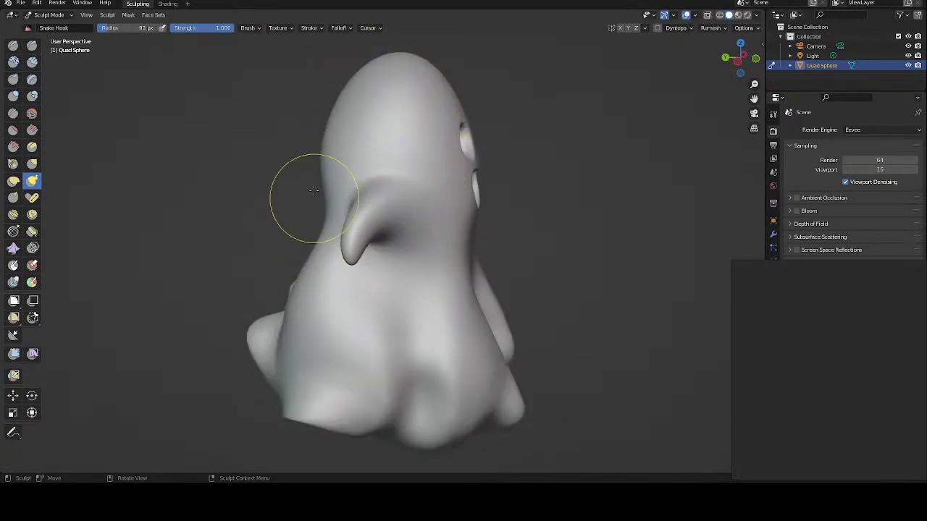
pyautogui.click(13, 266)
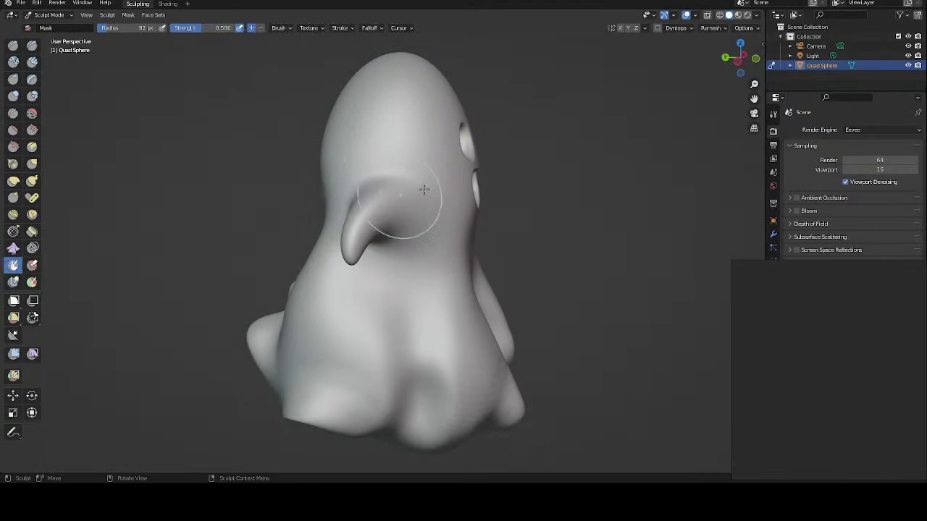
pyautogui.moveTo(382, 199); pyautogui.dragTo(377, 212)
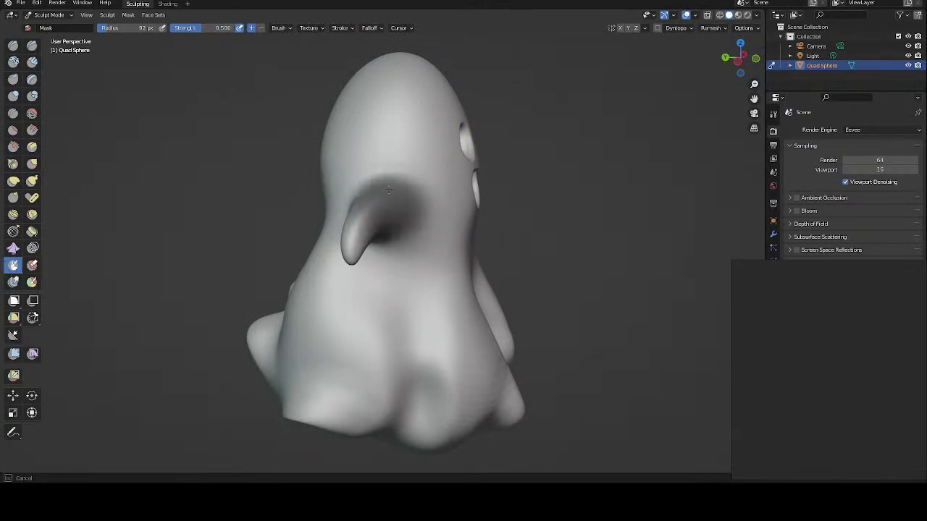
pyautogui.moveTo(353, 192); pyautogui.dragTo(471, 200, button='middle')
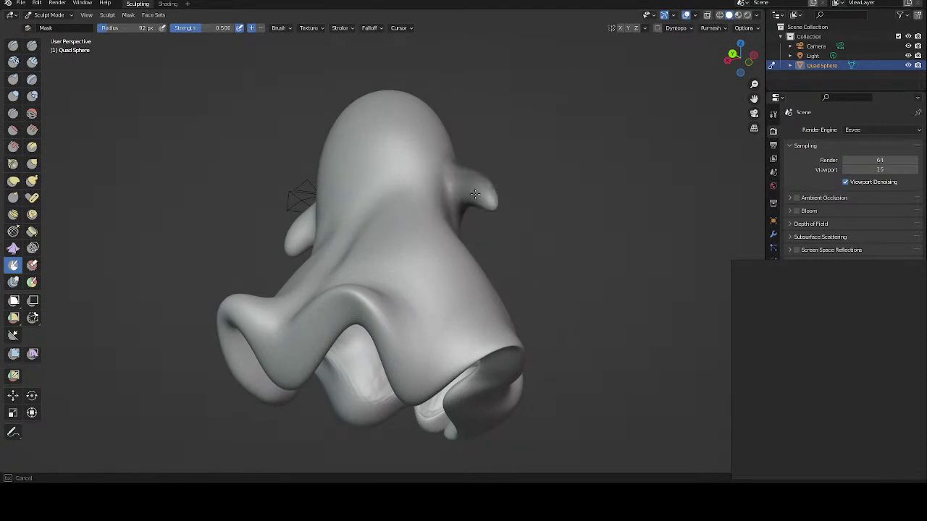
pyautogui.moveTo(479, 186); pyautogui.dragTo(418, 172, button='middle')
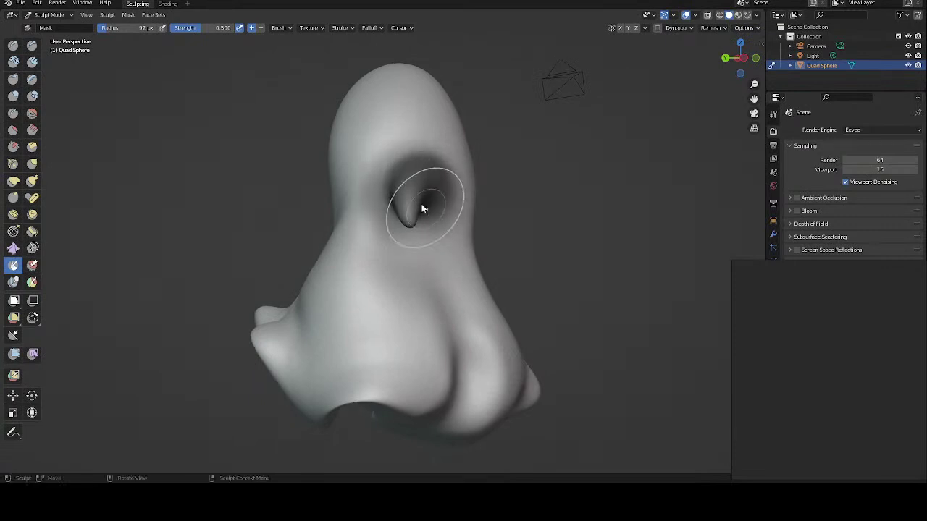
pyautogui.moveTo(420, 212); pyautogui.dragTo(351, 188, button='middle')
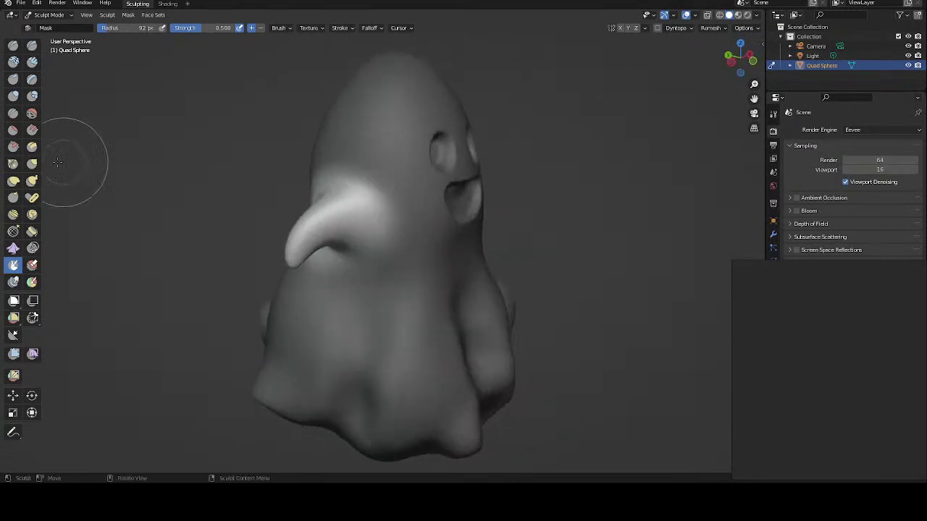
# Step: Stretch the arm tip outward with a 224 px Snake Hook, then undo twice to the preferred shape
pyautogui.click(32, 181)
pyautogui.press('f')
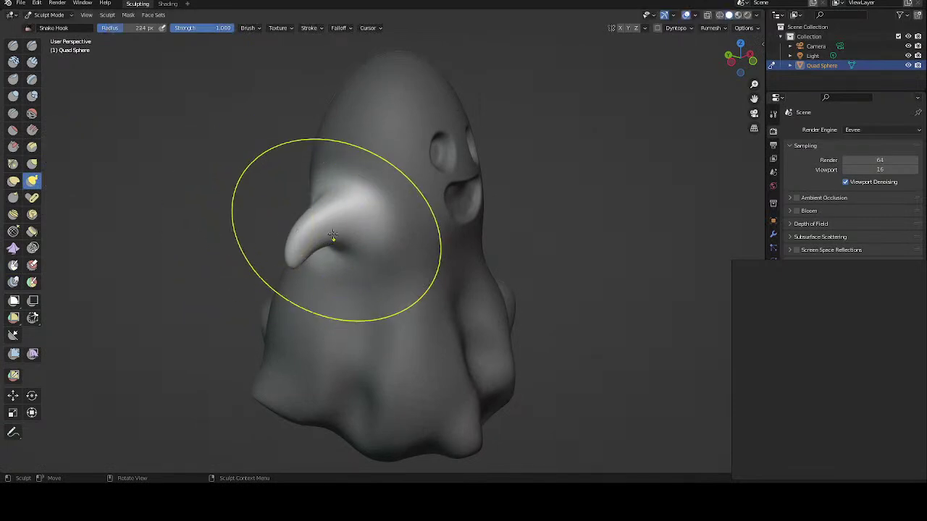
pyautogui.click(336, 223)
pyautogui.moveTo(311, 176)
pyautogui.mouseDown(button='middle')
pyautogui.moveTo(376, 155)
pyautogui.moveTo(421, 229)
pyautogui.mouseUp(button='middle')
pyautogui.moveTo(449, 211); pyautogui.dragTo(459, 233)
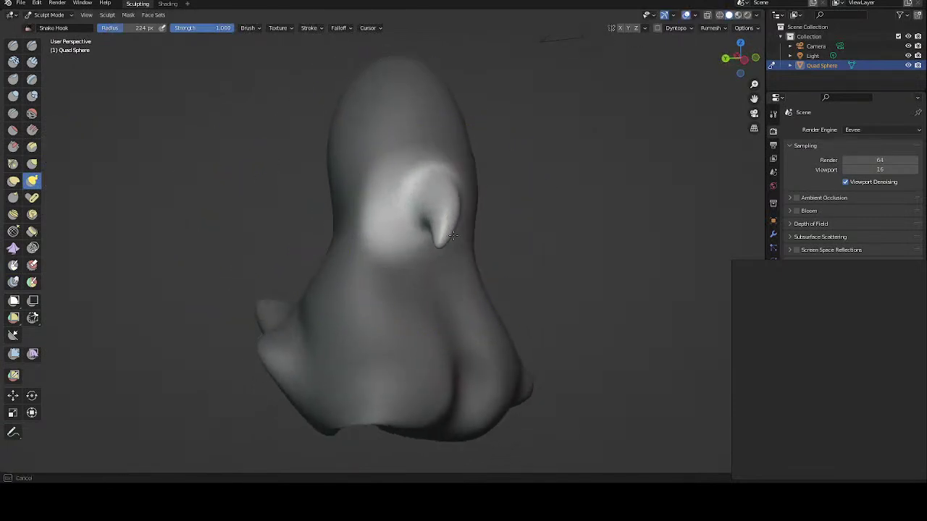
pyautogui.moveTo(408, 203); pyautogui.dragTo(362, 217, button='middle')
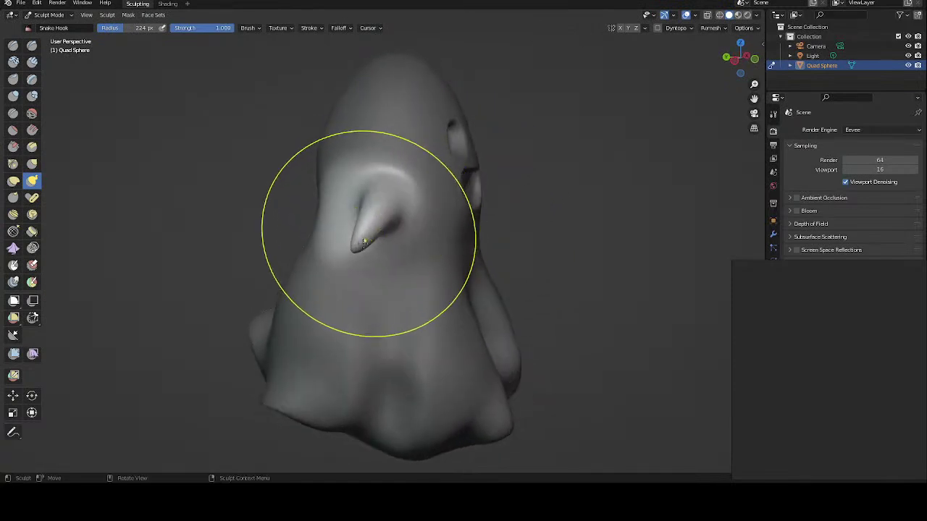
pyautogui.moveTo(369, 232)
pyautogui.mouseDown()
pyautogui.moveTo(419, 234)
pyautogui.moveTo(367, 195)
pyautogui.moveTo(371, 165)
pyautogui.mouseUp()
pyautogui.moveTo(372, 162); pyautogui.dragTo(308, 176, button='middle')
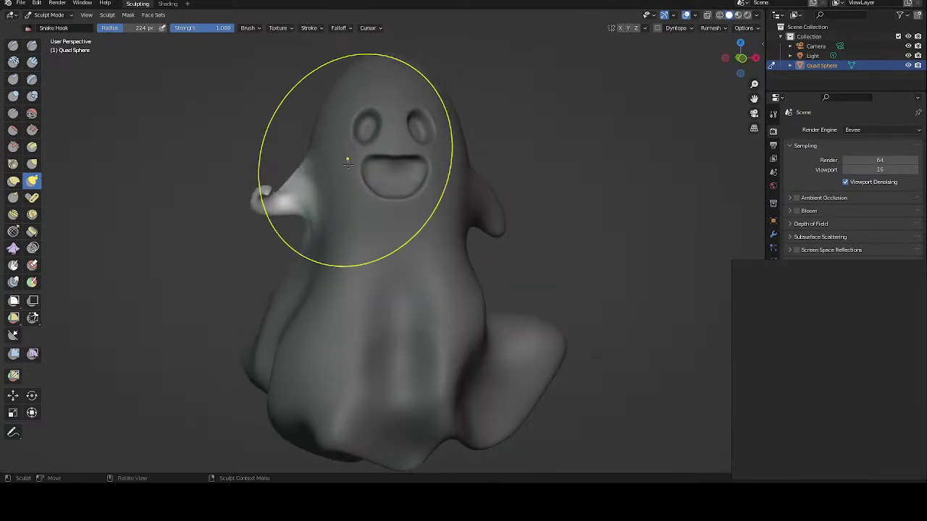
pyautogui.hotkey('ctrl', 'z')
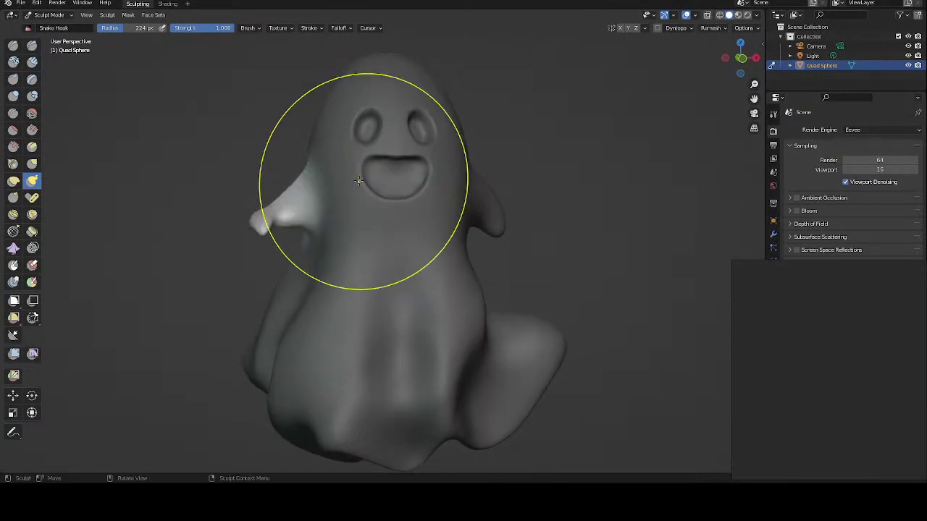
pyautogui.hotkey('ctrl', 'z')
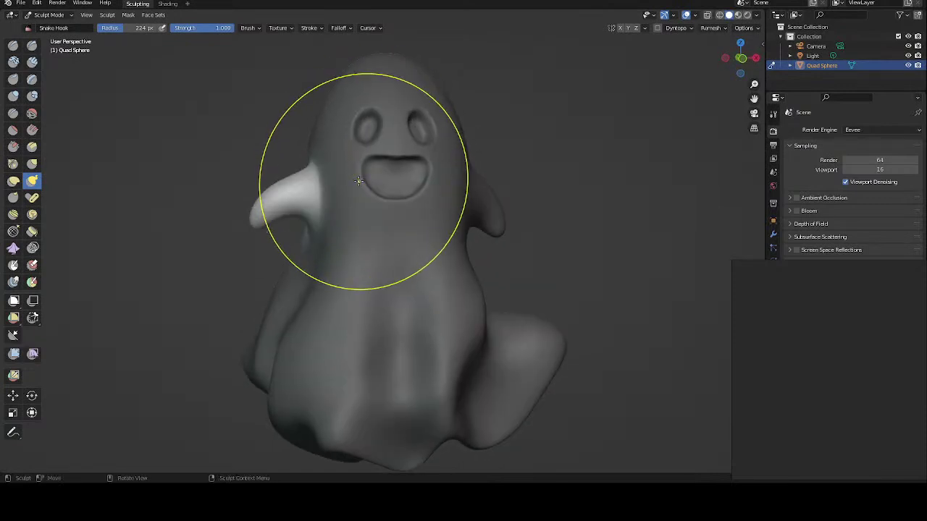
# Step: With the Grab brush, bend and lengthen the left arm into a hooked curve
pyautogui.click(33, 163)
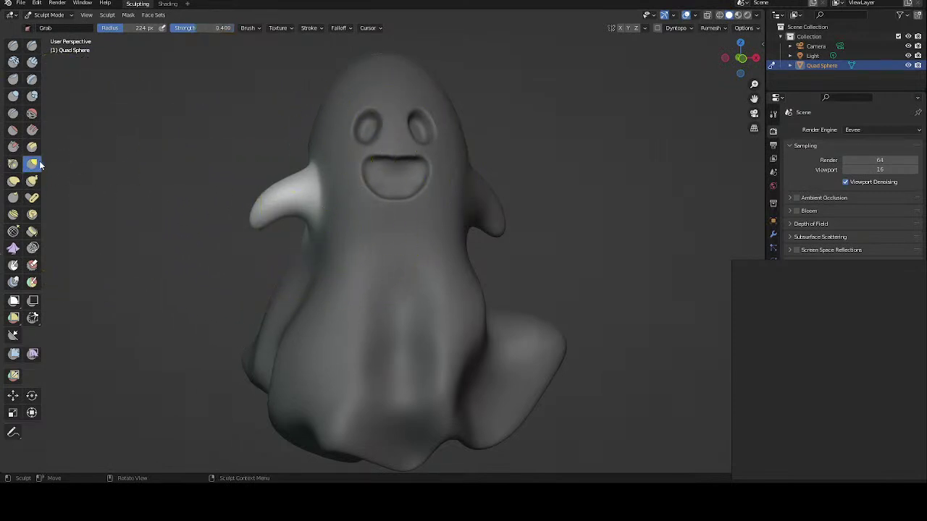
pyautogui.moveTo(331, 200)
pyautogui.mouseDown(button='middle')
pyautogui.moveTo(325, 207)
pyautogui.moveTo(341, 207)
pyautogui.moveTo(302, 231)
pyautogui.moveTo(405, 224)
pyautogui.mouseUp(button='middle')
pyautogui.hotkey('ctrl', 'z')
pyautogui.moveTo(405, 224)
pyautogui.mouseDown()
pyautogui.moveTo(479, 238)
pyautogui.moveTo(417, 205)
pyautogui.moveTo(433, 251)
pyautogui.moveTo(445, 244)
pyautogui.mouseUp()
pyautogui.moveTo(403, 230)
pyautogui.mouseDown()
pyautogui.moveTo(420, 244)
pyautogui.moveTo(420, 263)
pyautogui.moveTo(443, 250)
pyautogui.mouseUp()
pyautogui.moveTo(443, 250)
pyautogui.mouseDown(button='middle')
pyautogui.moveTo(425, 196)
pyautogui.moveTo(321, 197)
pyautogui.moveTo(320, 182)
pyautogui.mouseUp(button='middle')
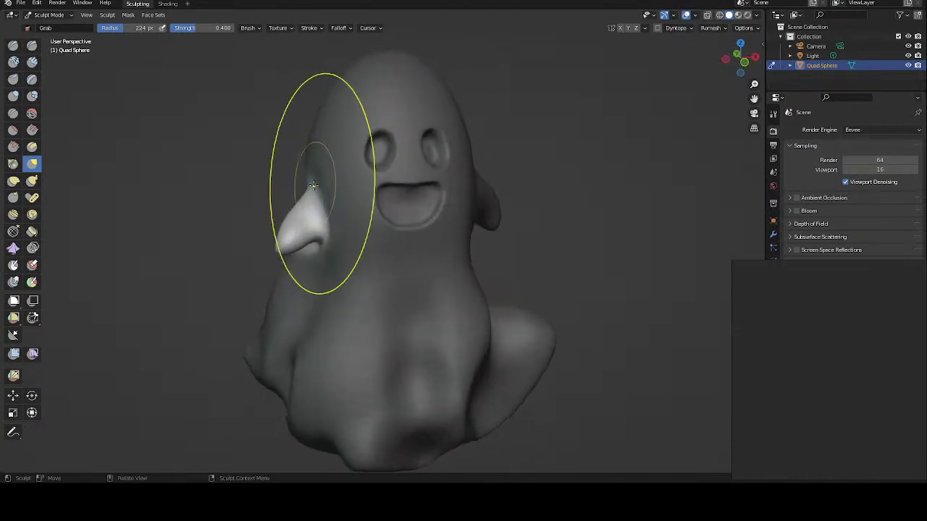
pyautogui.moveTo(290, 259); pyautogui.dragTo(287, 212, button='middle')
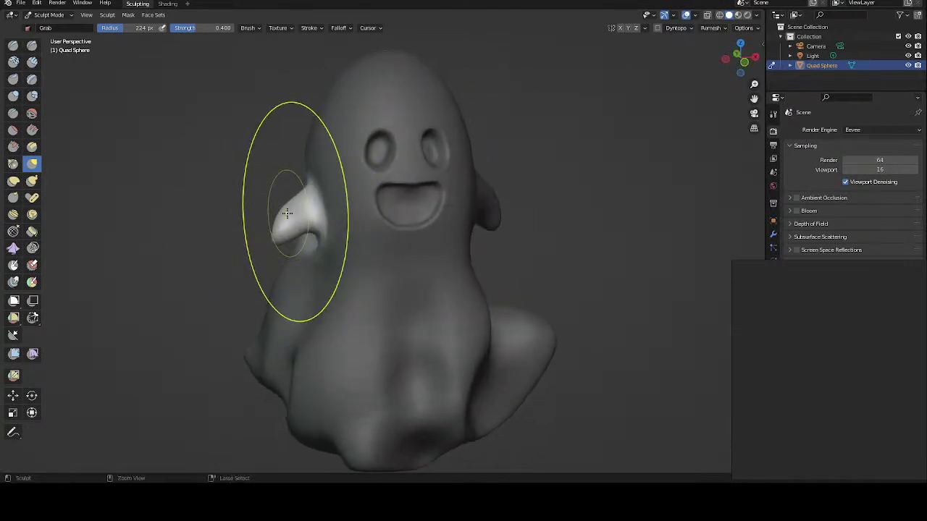
pyautogui.keyDown('ctrl'); pyautogui.moveTo(288, 212); pyautogui.dragTo(287, 212); pyautogui.keyUp('ctrl')
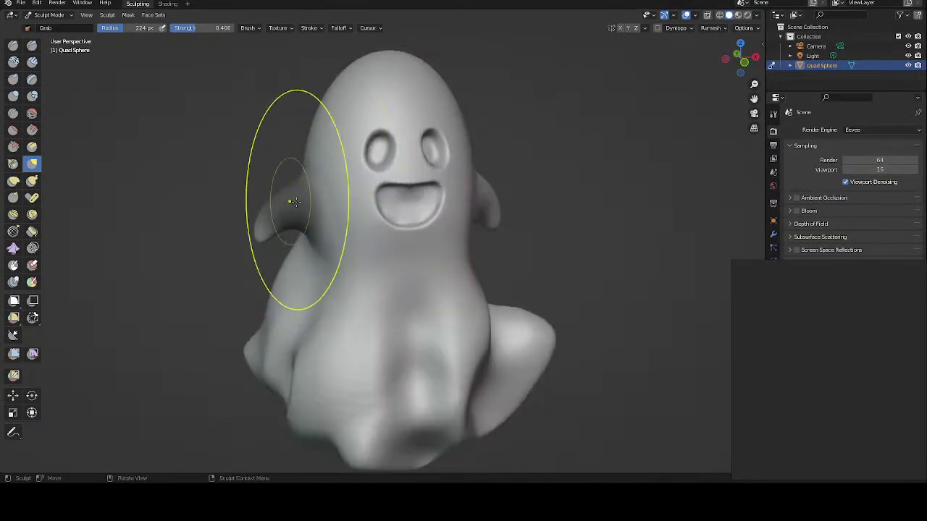
# Step: Open and dismiss the Mask pie menu without changes, checking the ghost from front and side
pyautogui.press('a')
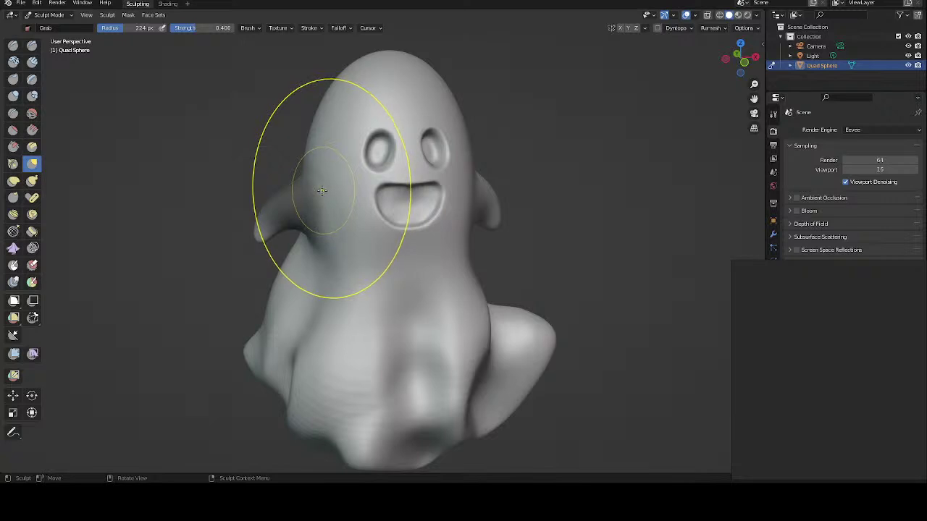
pyautogui.press('a')
pyautogui.press('Escape')
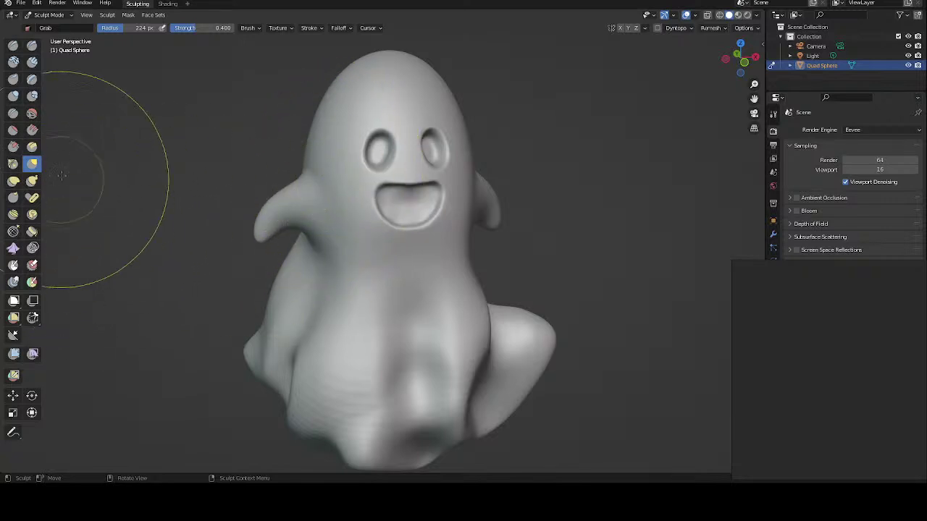
pyautogui.moveTo(153, 195)
pyautogui.mouseDown(button='middle')
pyautogui.moveTo(140, 166)
pyautogui.moveTo(192, 172)
pyautogui.moveTo(152, 155)
pyautogui.mouseUp(button='middle')
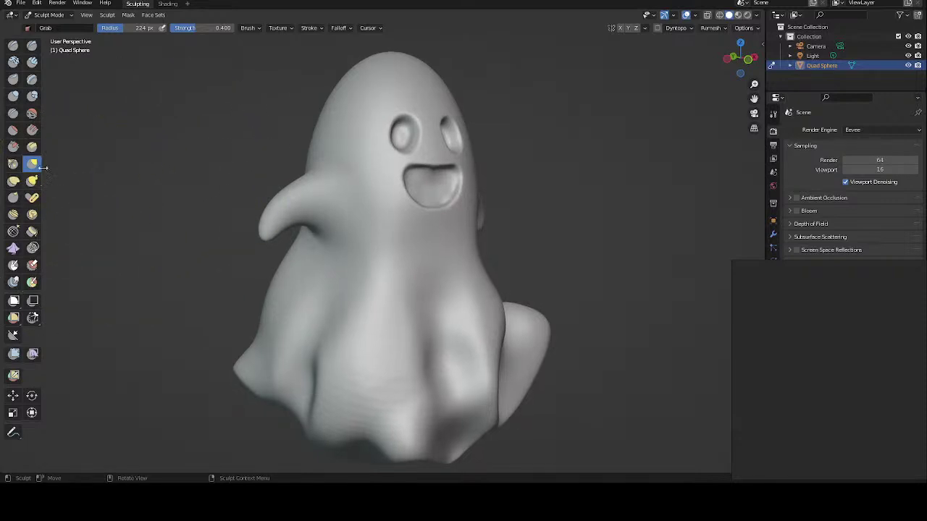
pyautogui.moveTo(315, 176); pyautogui.dragTo(329, 218, button='middle')
pyautogui.press('f')
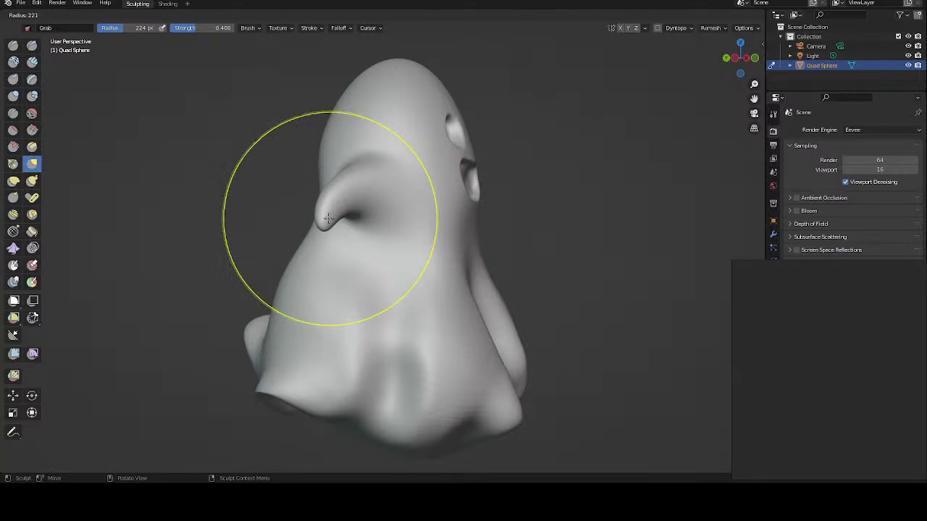
# Step: With a 240 px Grab brush, pull the lower body into a wavy, rippled hem
pyautogui.click(328, 218)
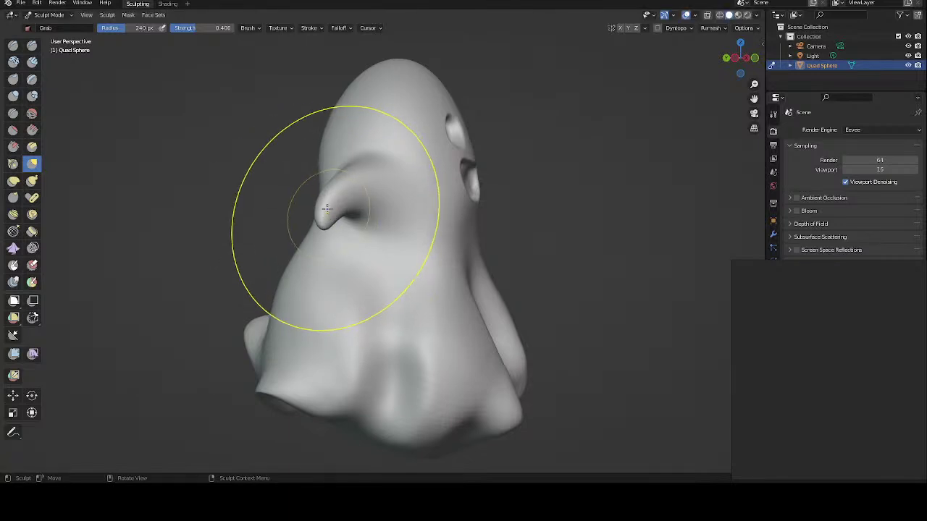
pyautogui.moveTo(311, 217)
pyautogui.mouseDown(button='middle')
pyautogui.moveTo(369, 139)
pyautogui.moveTo(333, 166)
pyautogui.moveTo(299, 169)
pyautogui.moveTo(399, 157)
pyautogui.moveTo(352, 169)
pyautogui.moveTo(340, 154)
pyautogui.moveTo(420, 142)
pyautogui.moveTo(424, 155)
pyautogui.moveTo(405, 171)
pyautogui.moveTo(381, 157)
pyautogui.mouseUp(button='middle')
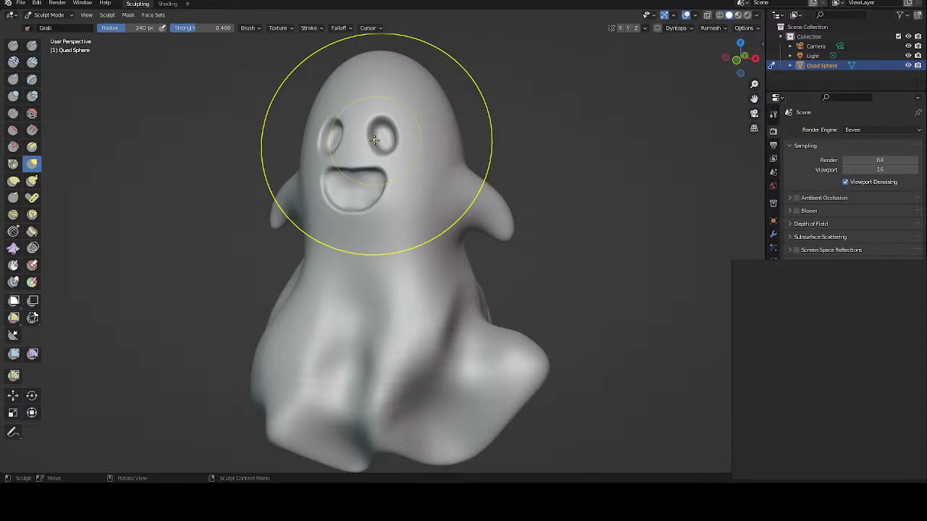
pyautogui.moveTo(357, 323)
pyautogui.mouseDown(button='middle')
pyautogui.moveTo(403, 328)
pyautogui.moveTo(369, 313)
pyautogui.moveTo(398, 314)
pyautogui.moveTo(344, 303)
pyautogui.moveTo(331, 280)
pyautogui.moveTo(373, 275)
pyautogui.moveTo(370, 309)
pyautogui.moveTo(396, 352)
pyautogui.moveTo(395, 323)
pyautogui.mouseUp(button='middle')
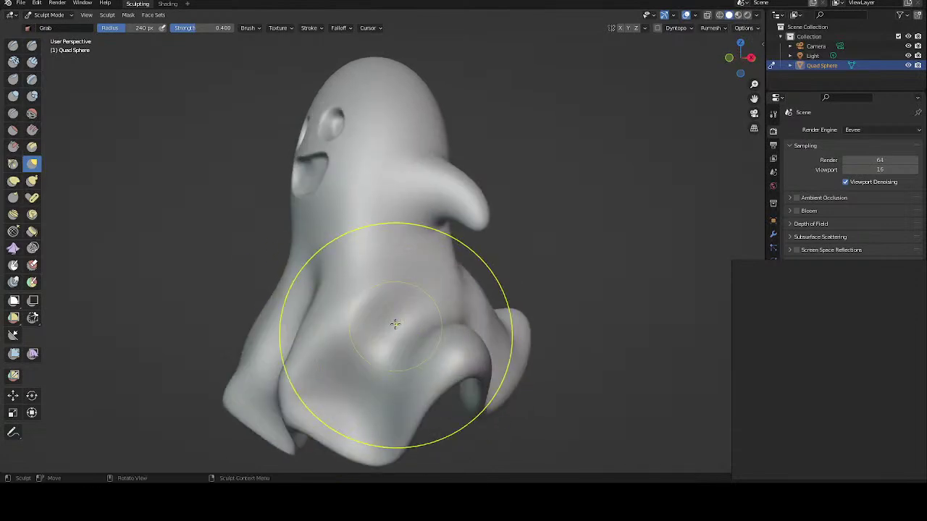
pyautogui.moveTo(395, 324)
pyautogui.mouseDown()
pyautogui.moveTo(368, 290)
pyautogui.moveTo(367, 305)
pyautogui.mouseUp()
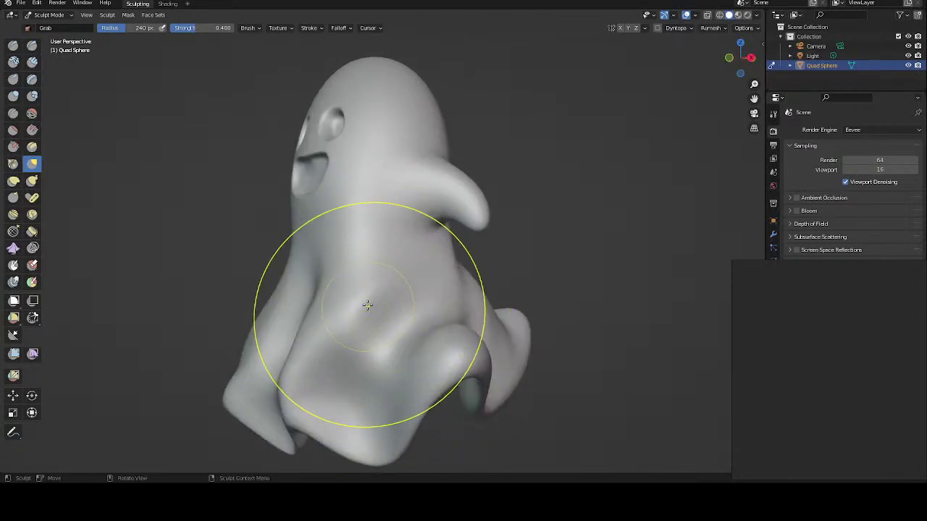
pyautogui.moveTo(393, 314)
pyautogui.mouseDown(button='middle')
pyautogui.moveTo(393, 331)
pyautogui.moveTo(422, 311)
pyautogui.moveTo(422, 327)
pyautogui.moveTo(401, 327)
pyautogui.moveTo(379, 268)
pyautogui.moveTo(421, 324)
pyautogui.moveTo(369, 290)
pyautogui.moveTo(335, 331)
pyautogui.moveTo(196, 280)
pyautogui.mouseUp(button='middle')
pyautogui.moveTo(315, 266); pyautogui.dragTo(317, 254, button='middle')
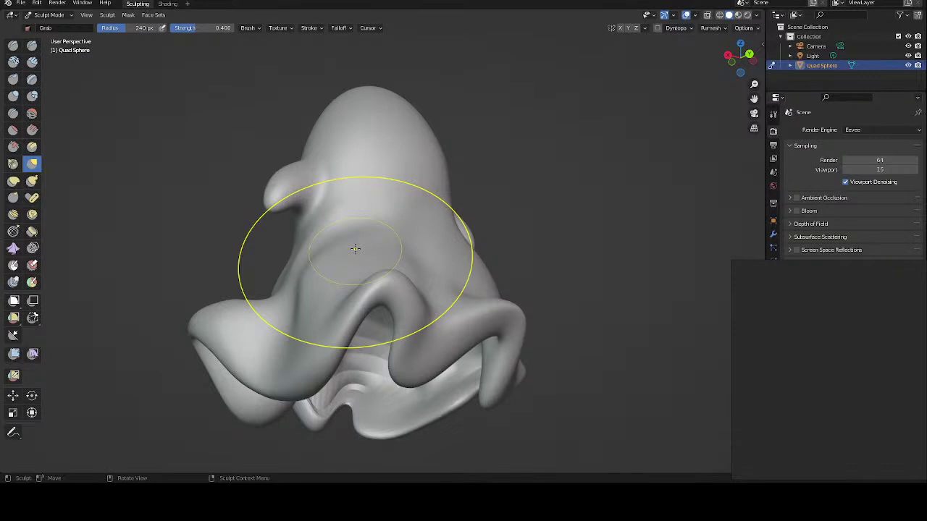
pyautogui.moveTo(378, 242)
pyautogui.mouseDown(button='middle')
pyautogui.moveTo(352, 251)
pyautogui.moveTo(342, 246)
pyautogui.moveTo(385, 256)
pyautogui.moveTo(337, 227)
pyautogui.mouseUp(button='middle')
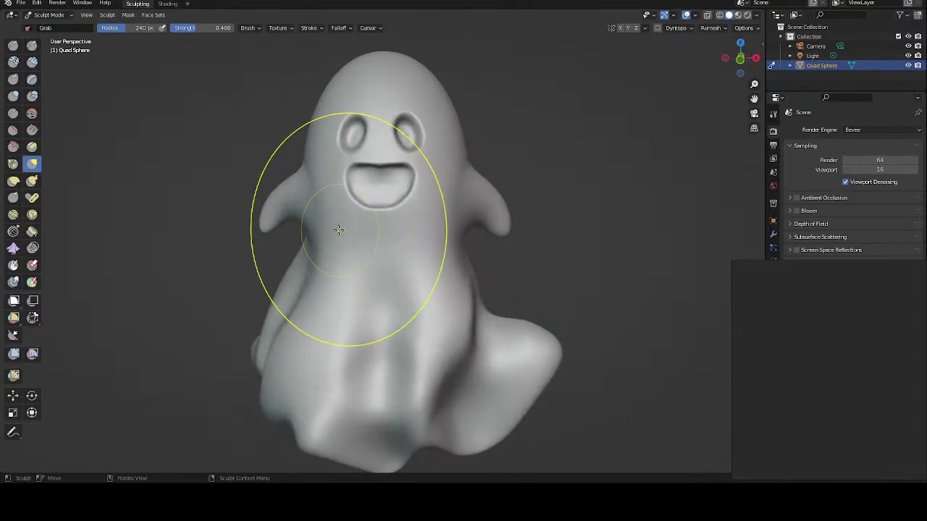